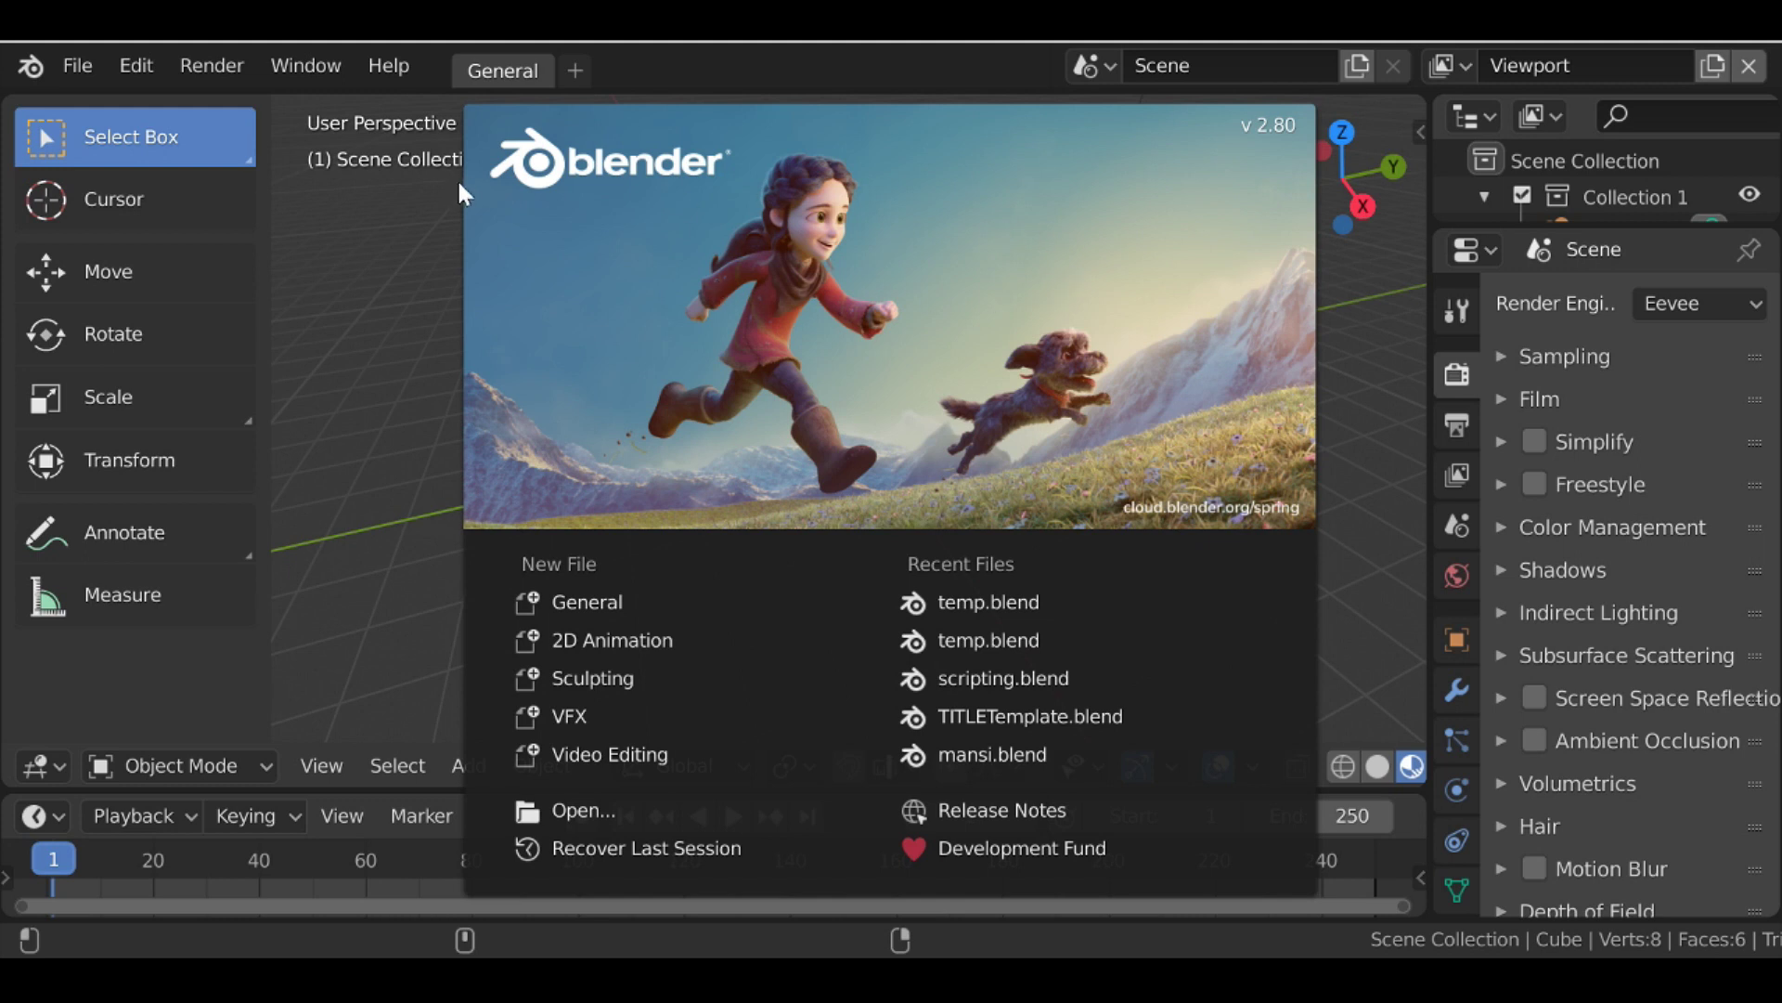
# Find the Darkfall VFX Nodes add-on in the preferences by searching for darkfall and remove it
pyautogui.click(149, 65)
pyautogui.click(140, 67)
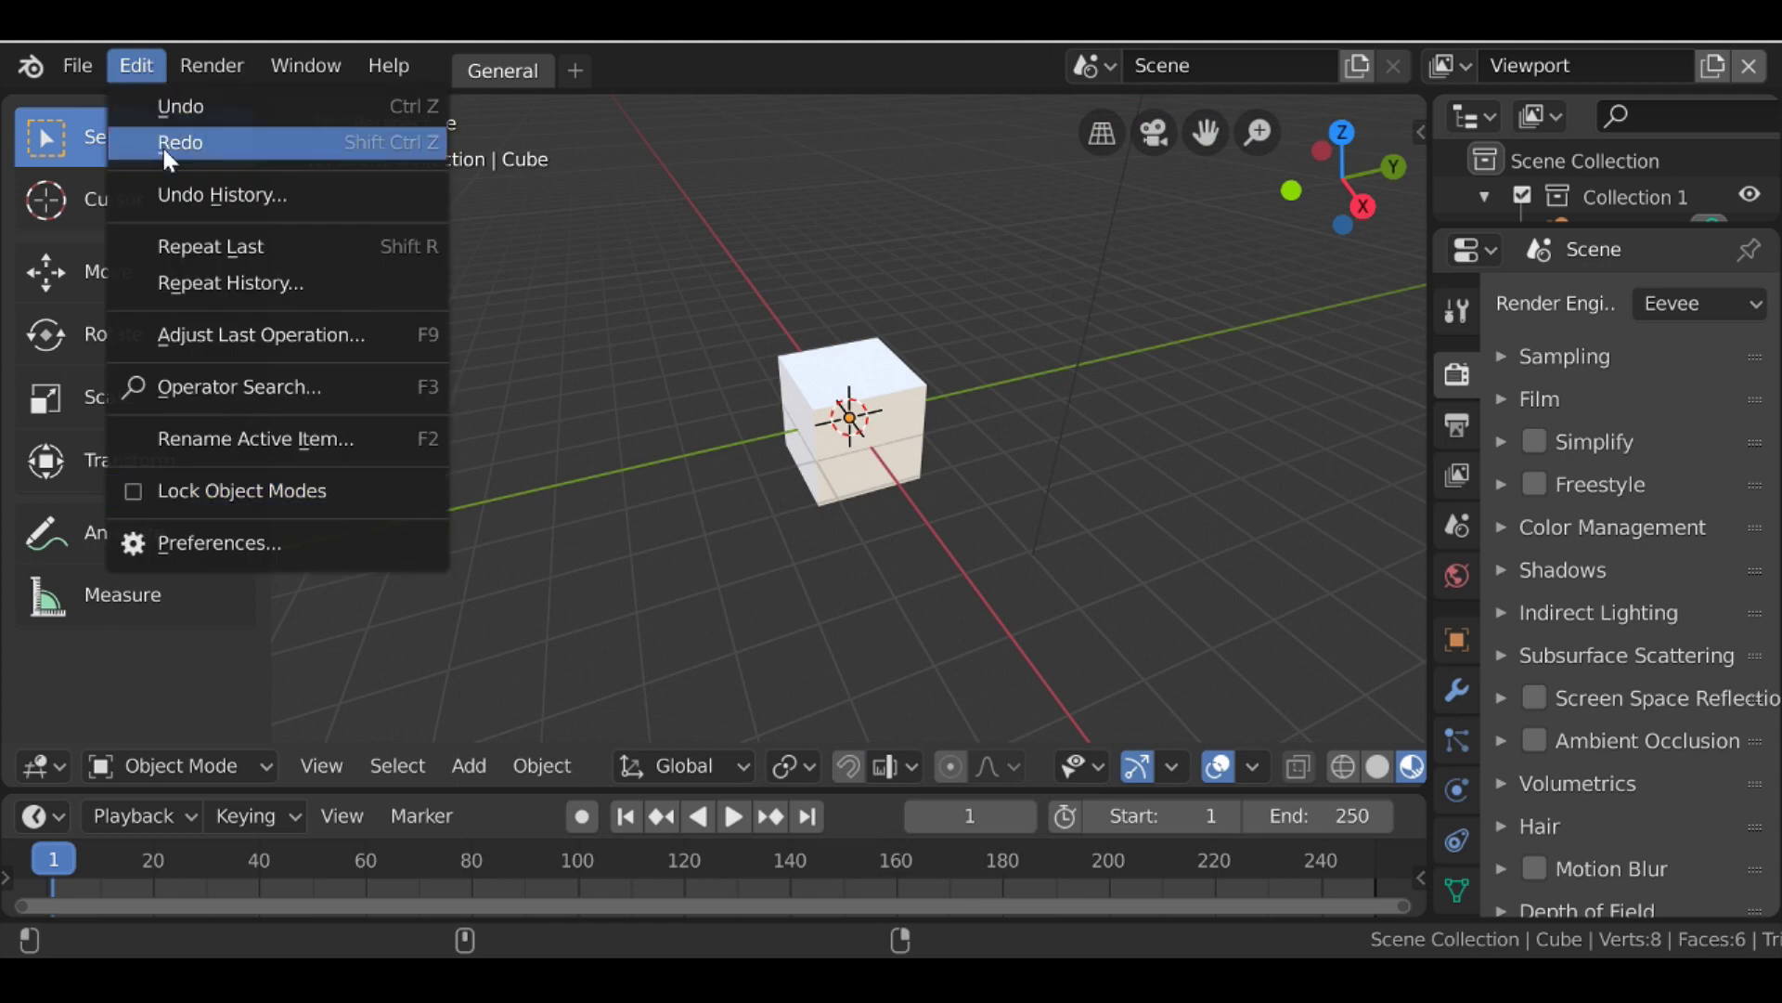
pyautogui.click(236, 542)
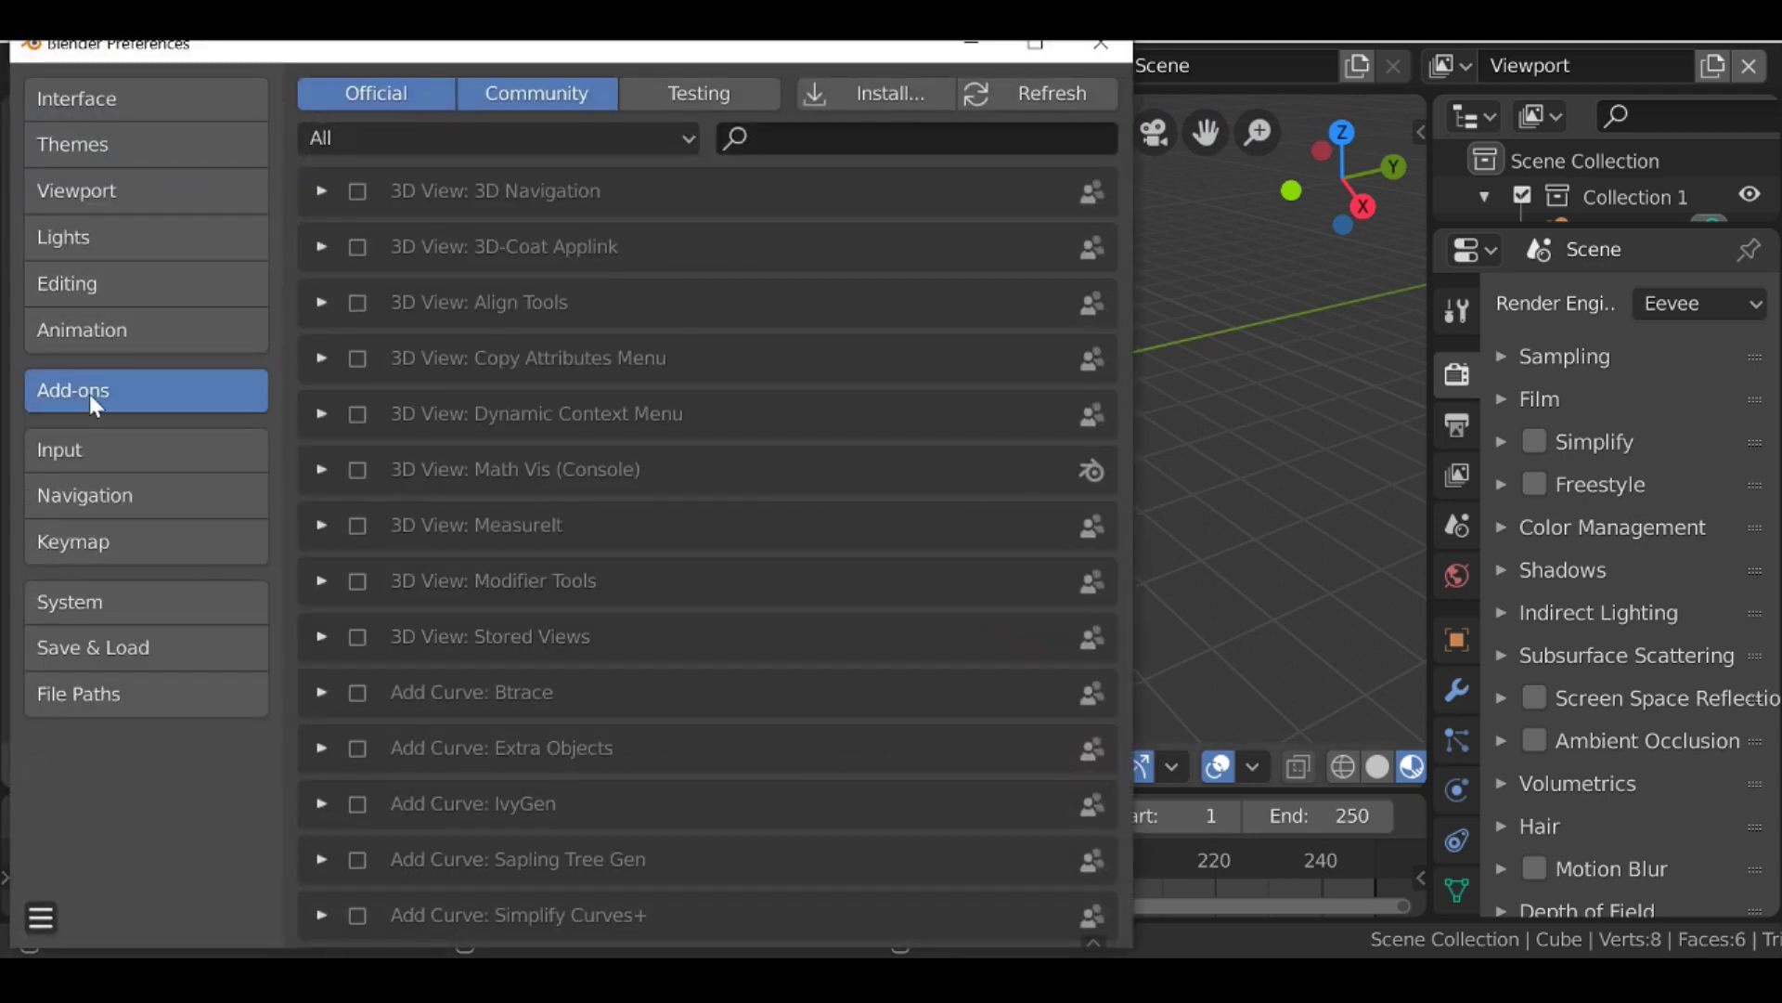
pyautogui.click(830, 139)
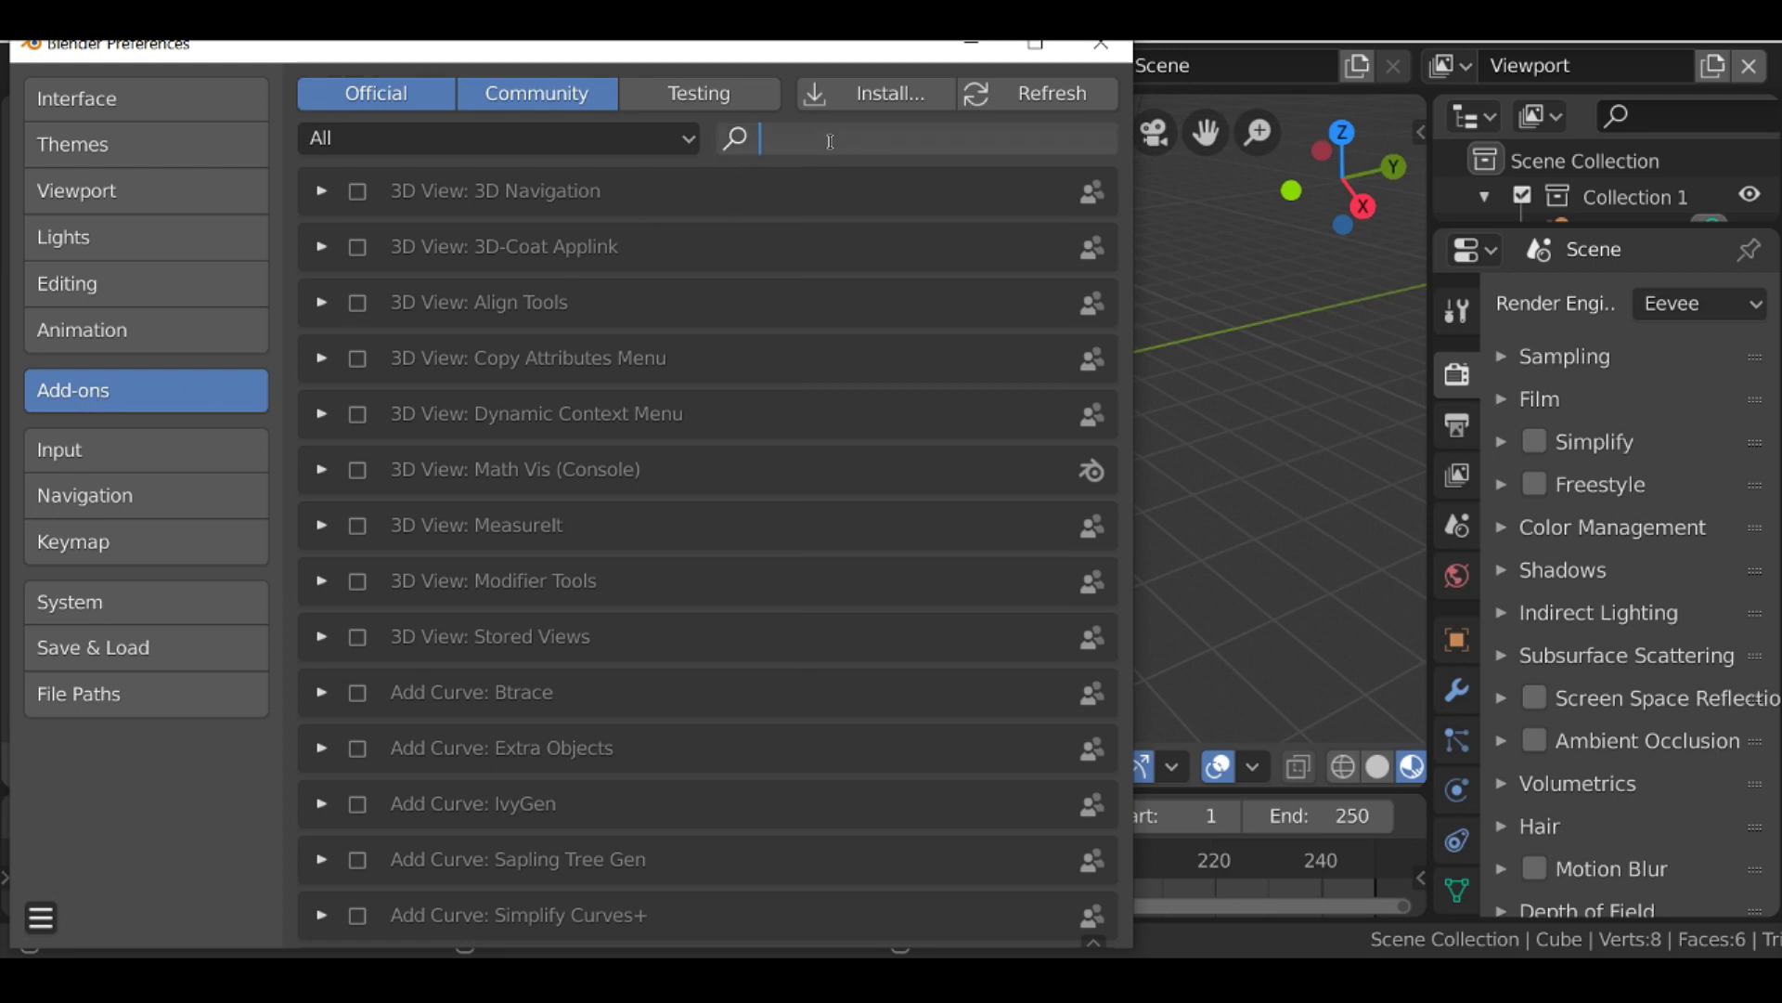
pyautogui.write('darkfall')
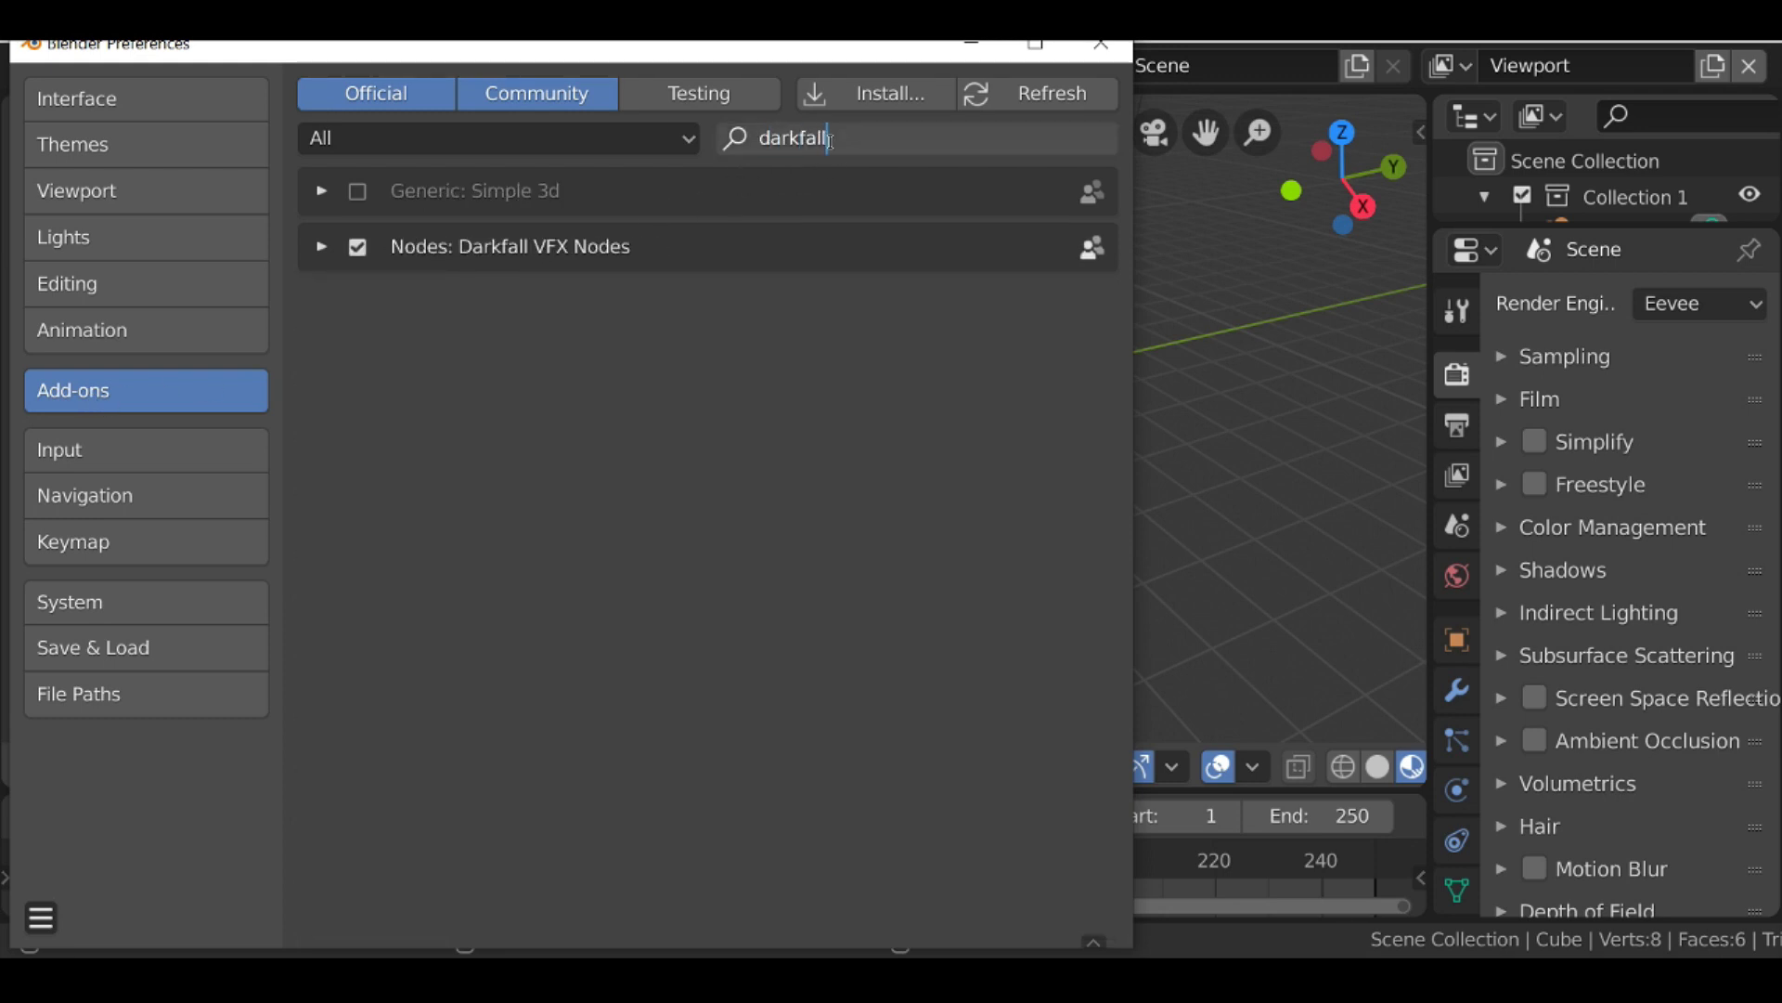
pyautogui.press('Return')
pyautogui.click(322, 248)
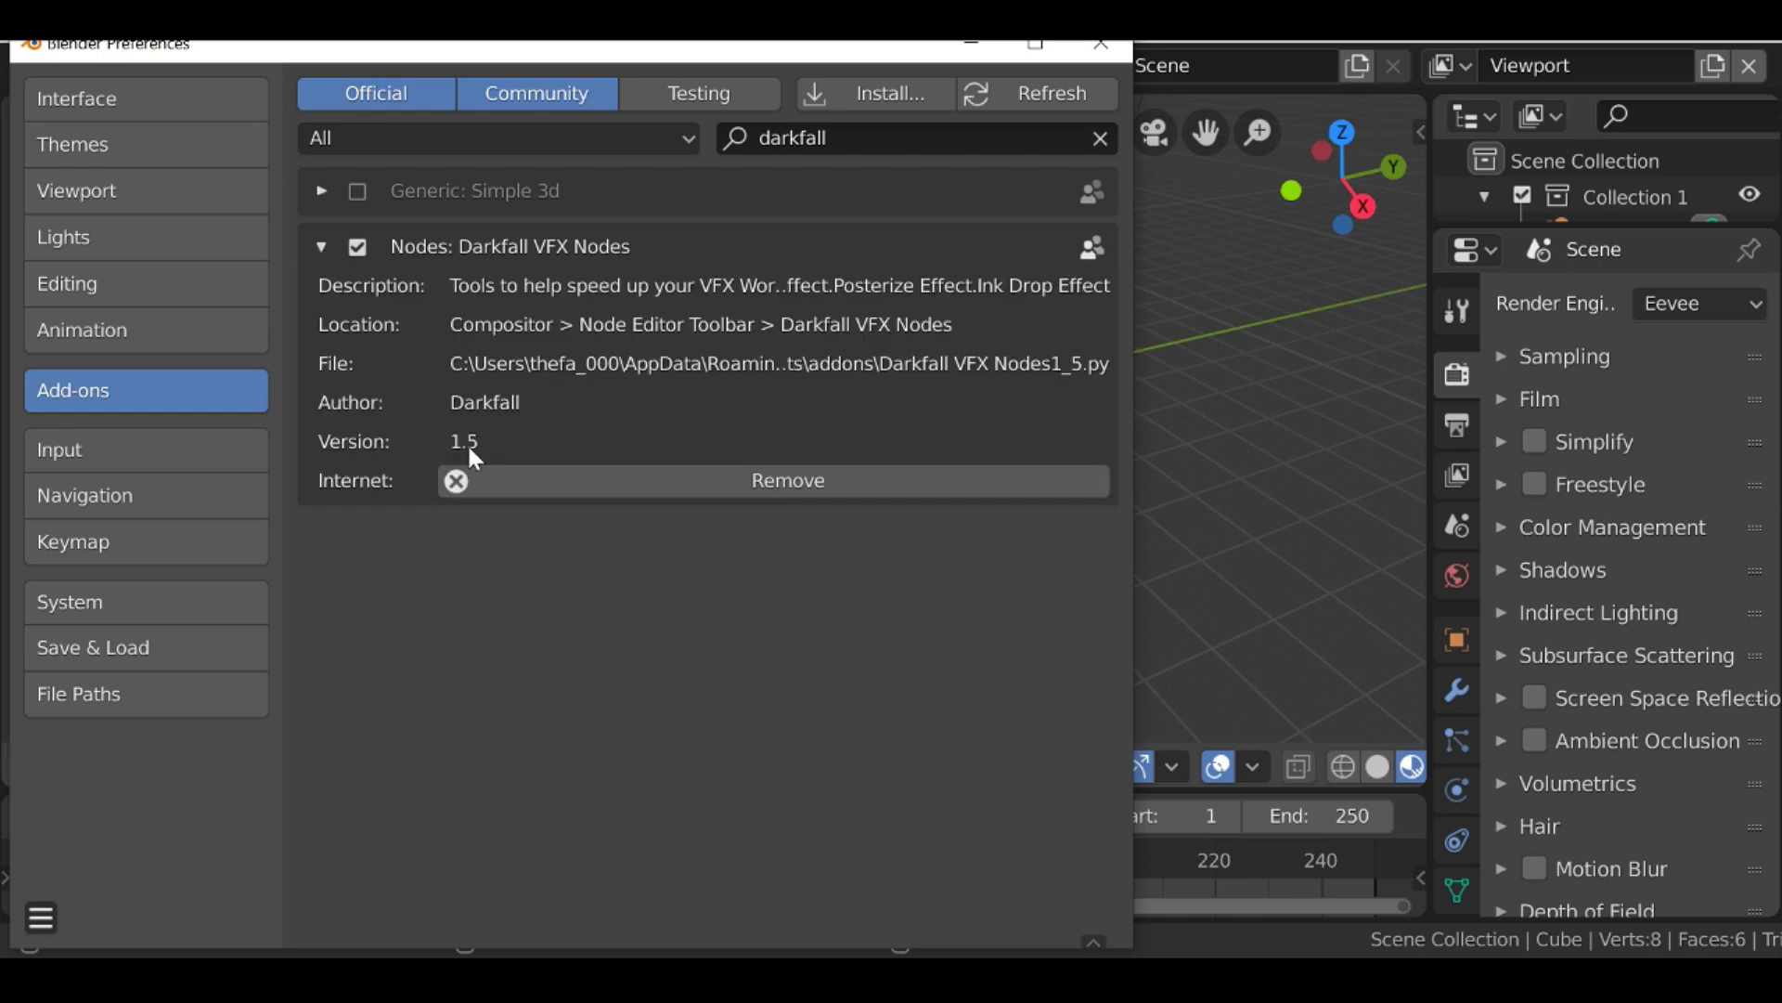
pyautogui.click(823, 479)
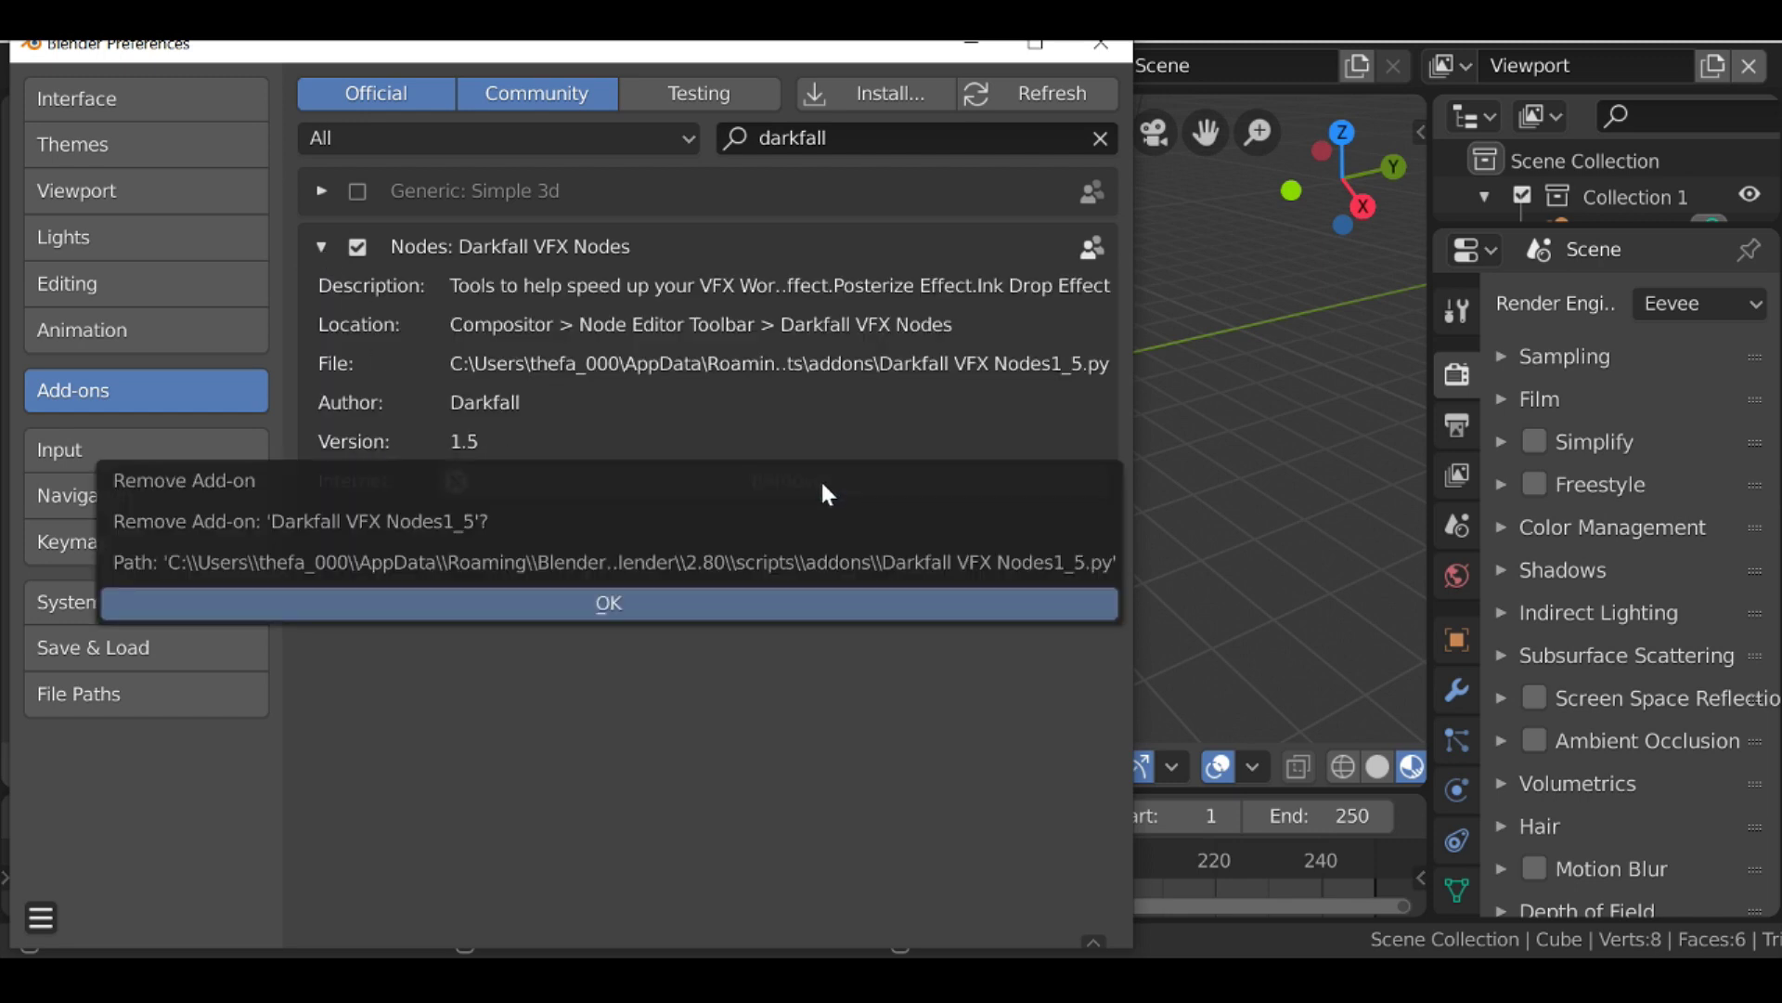
pyautogui.click(660, 600)
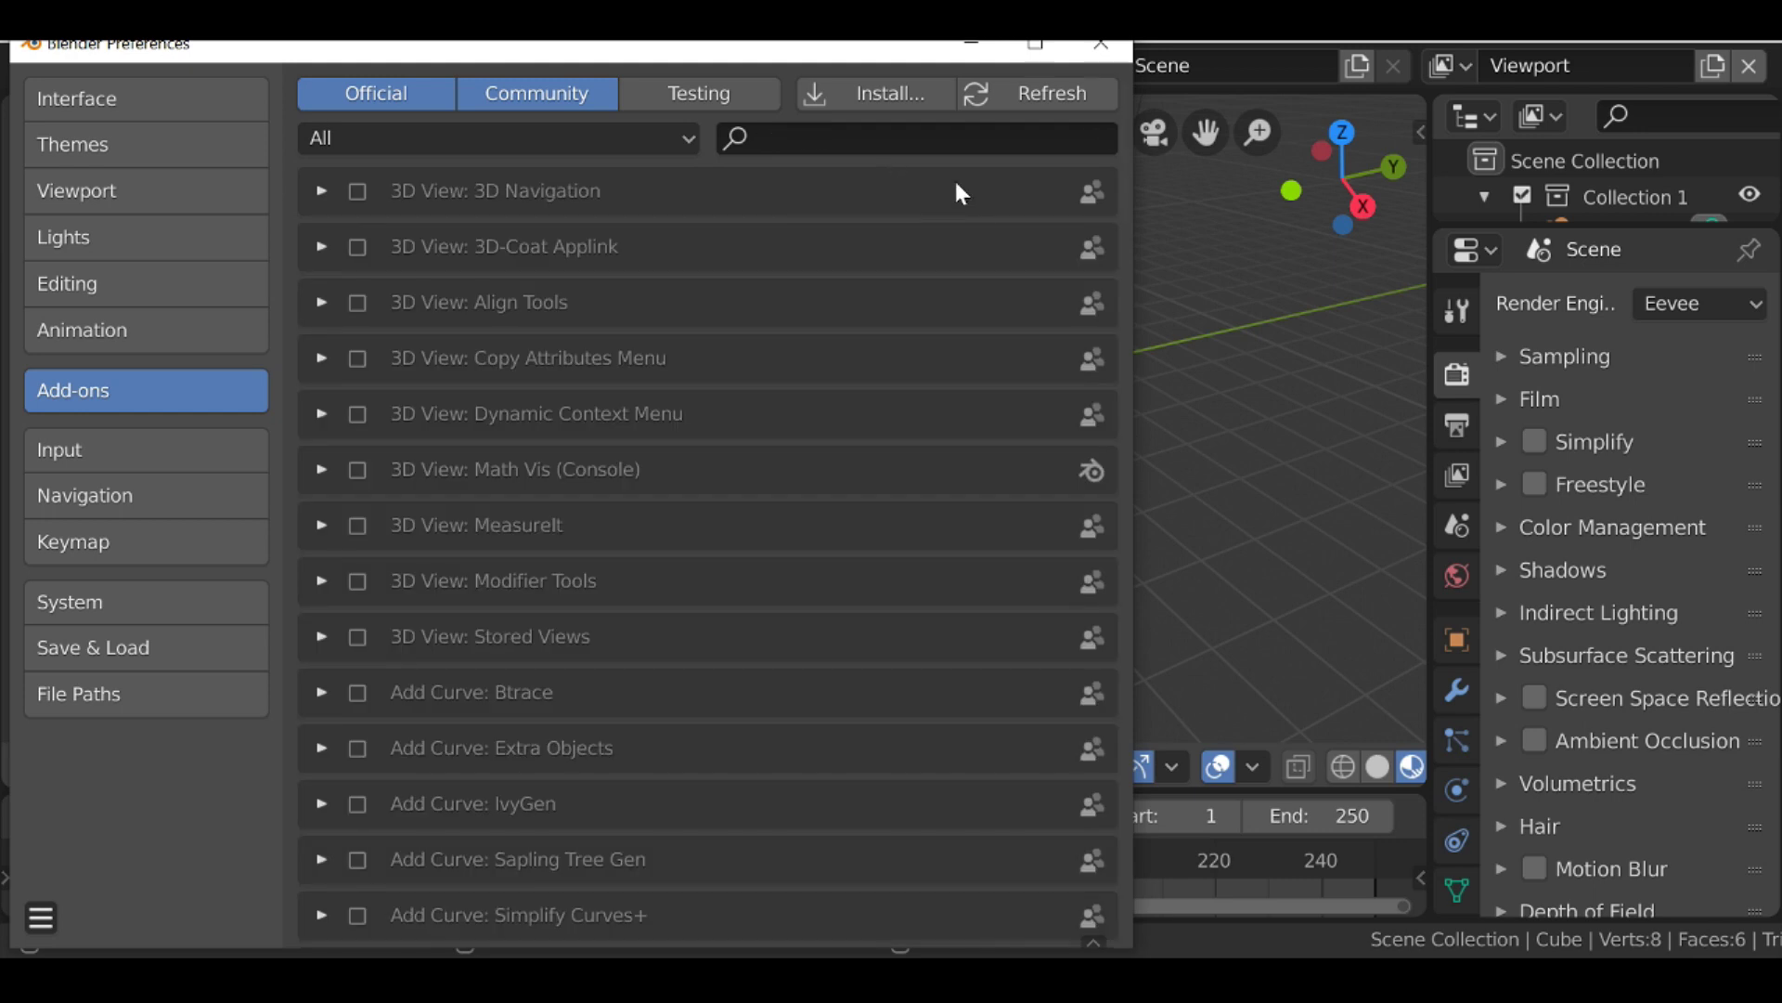
# Install the add-on from Darkfall VFX Nodes1_5.py, enable it and close the preferences
pyautogui.click(887, 94)
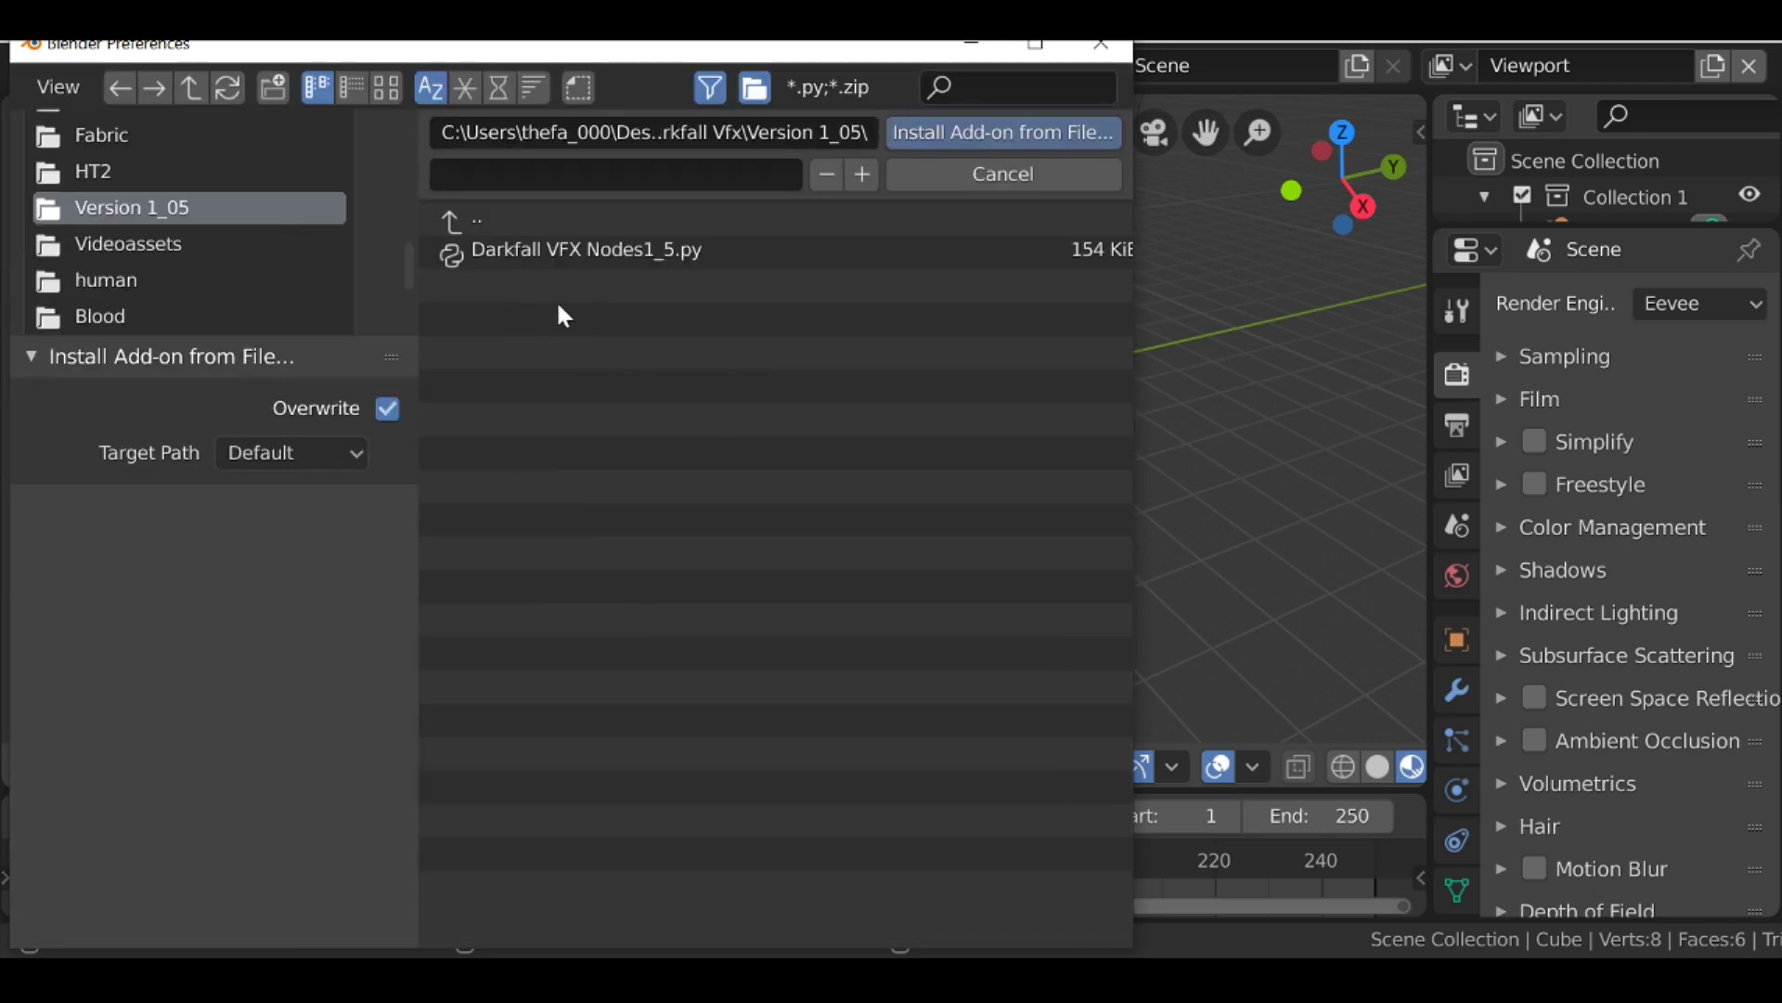
pyautogui.click(631, 250)
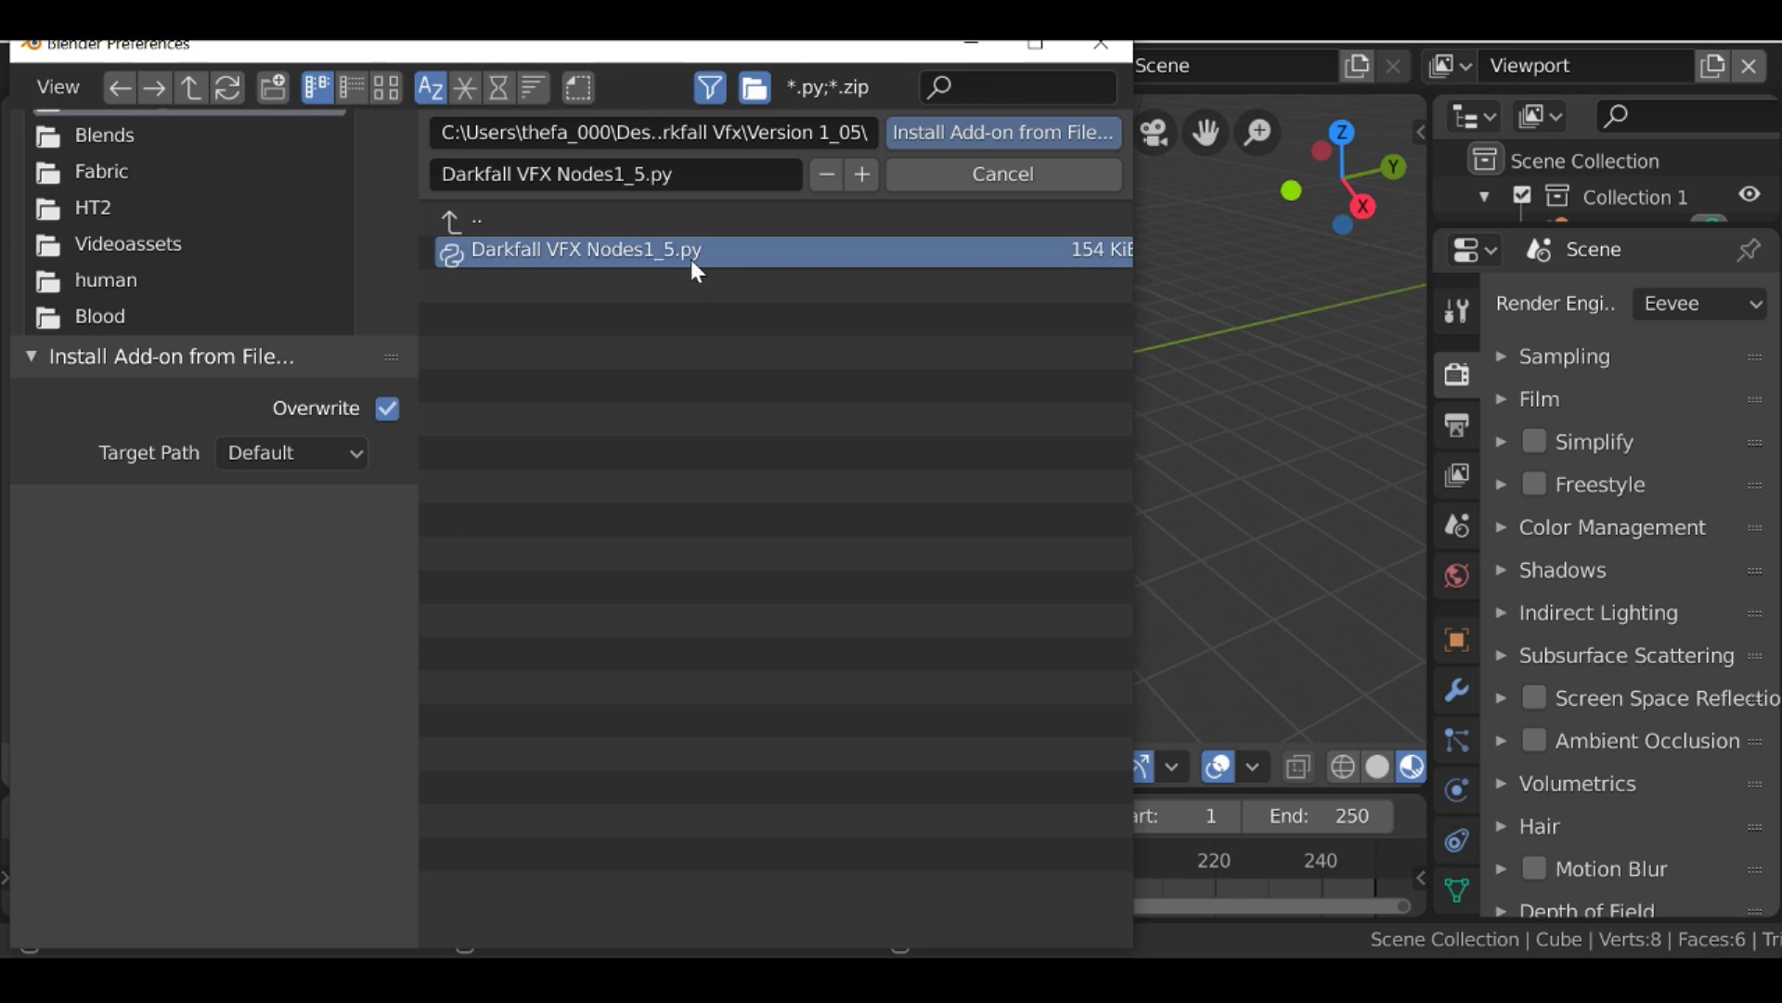
pyautogui.click(1034, 139)
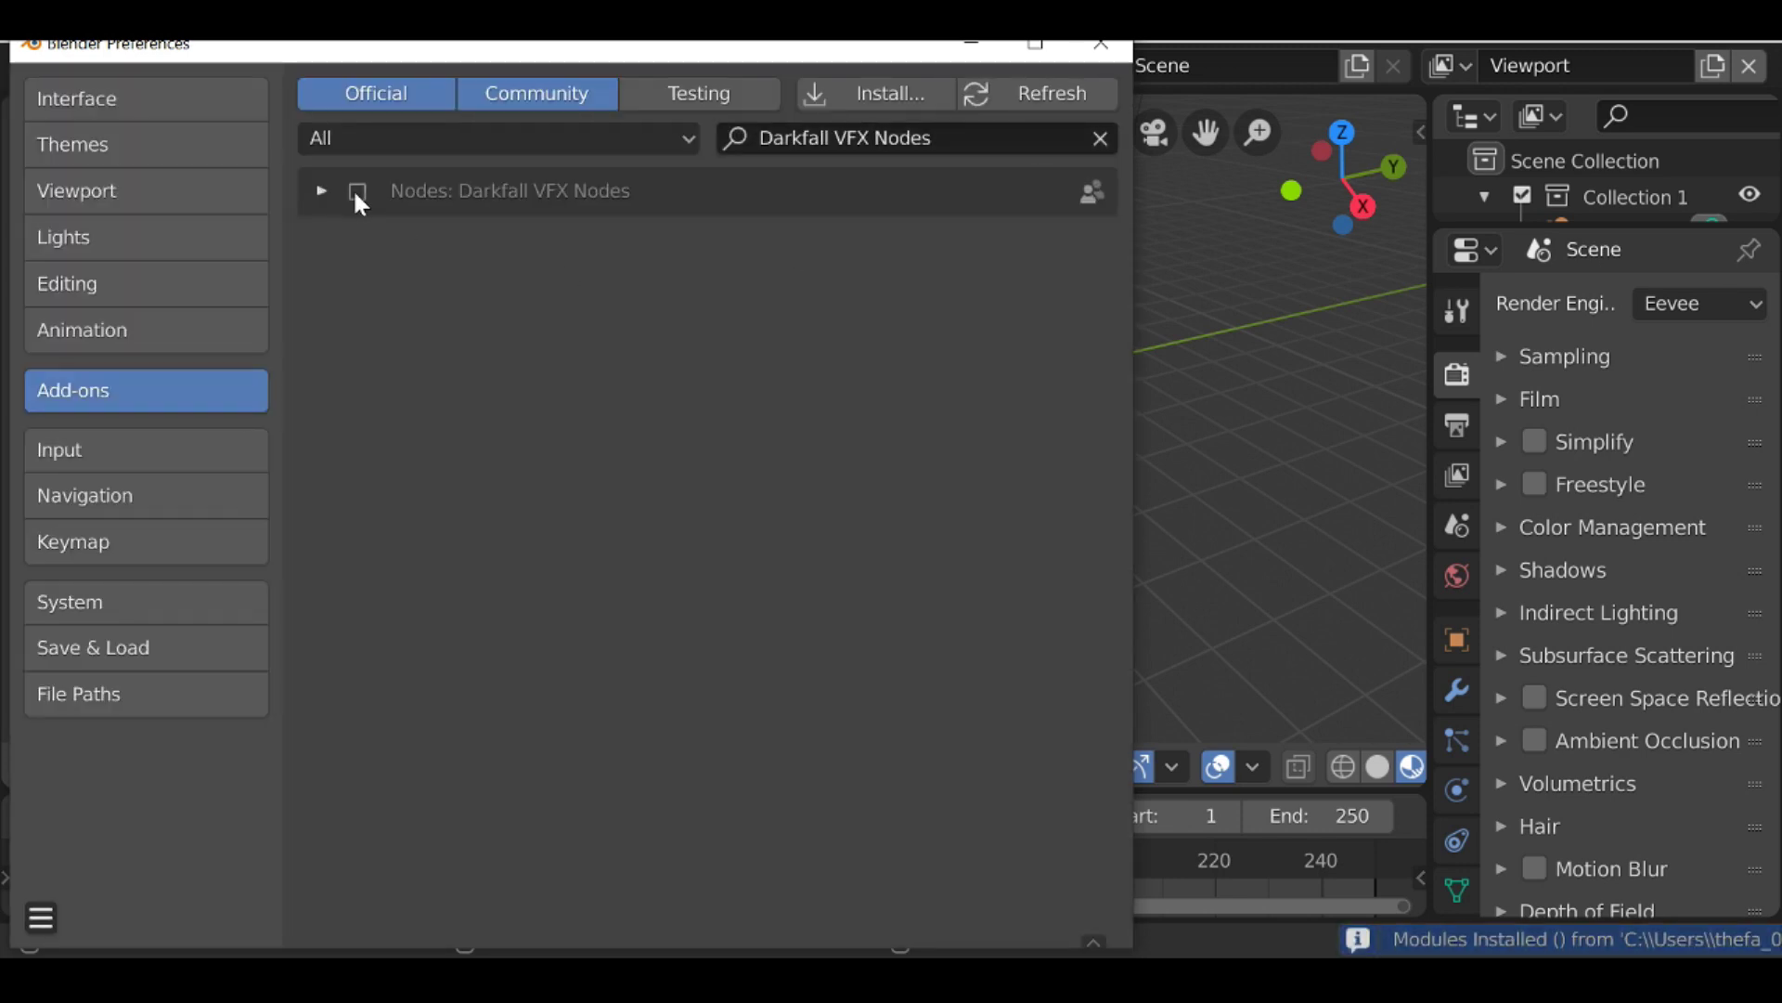
pyautogui.click(357, 194)
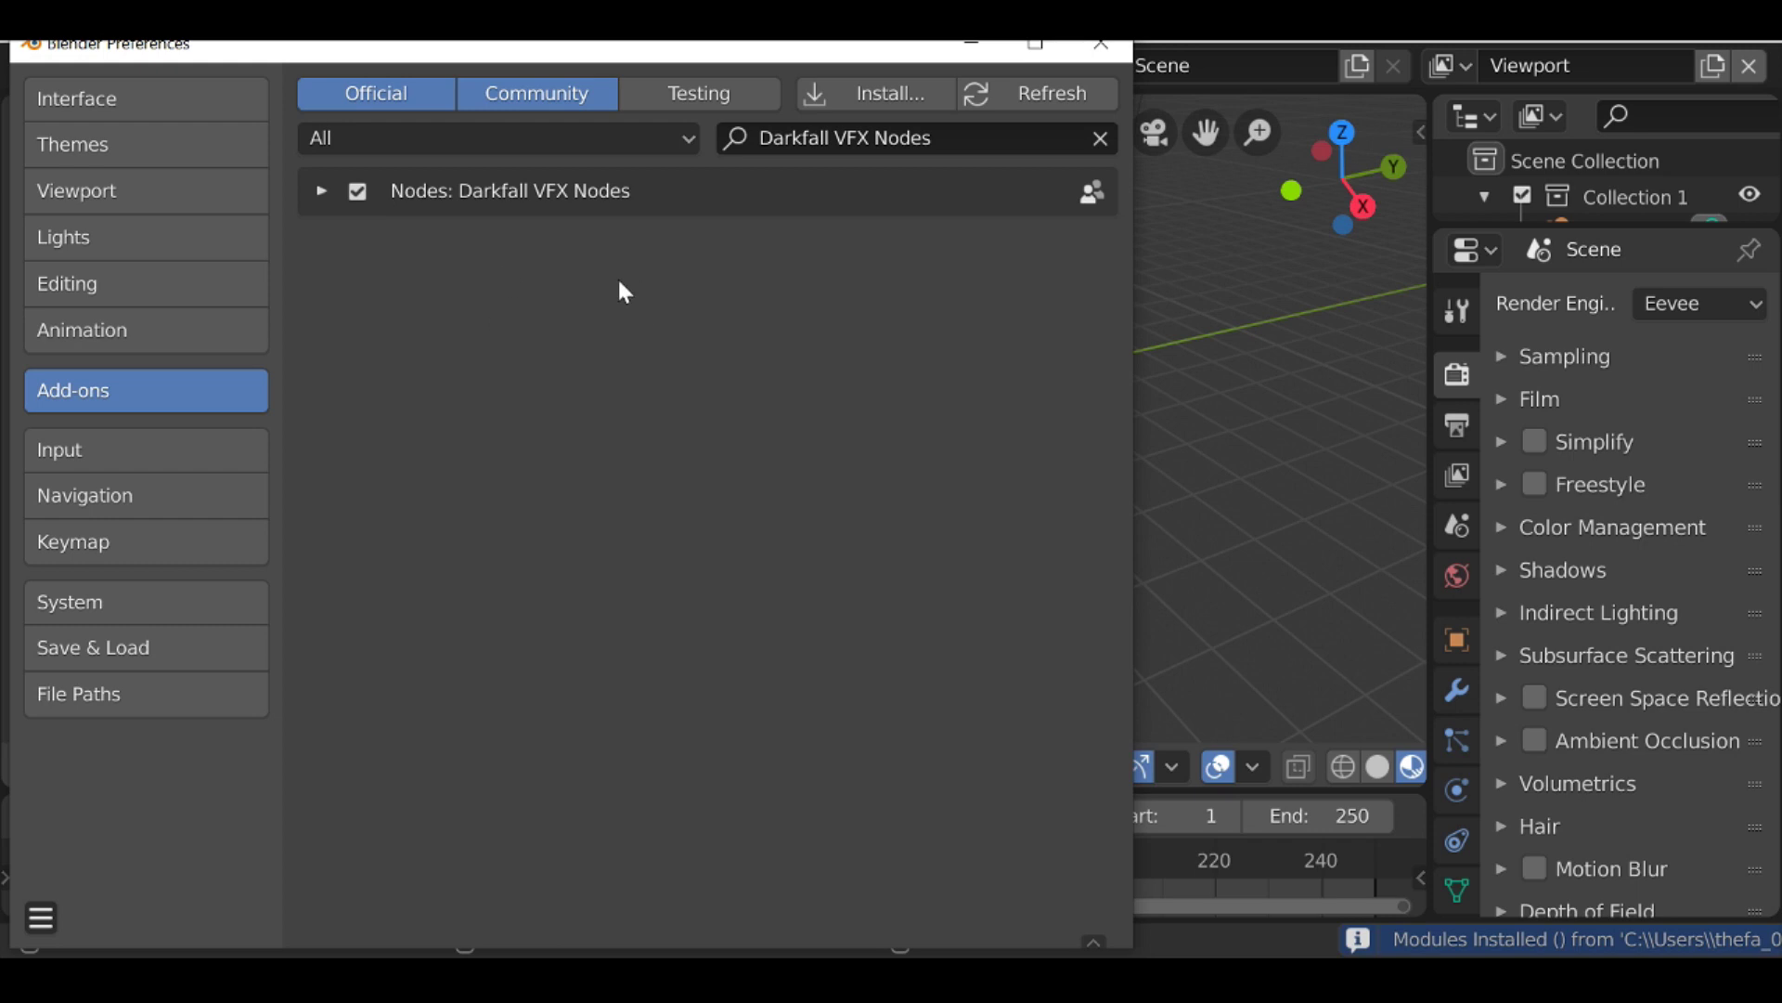
pyautogui.click(1102, 44)
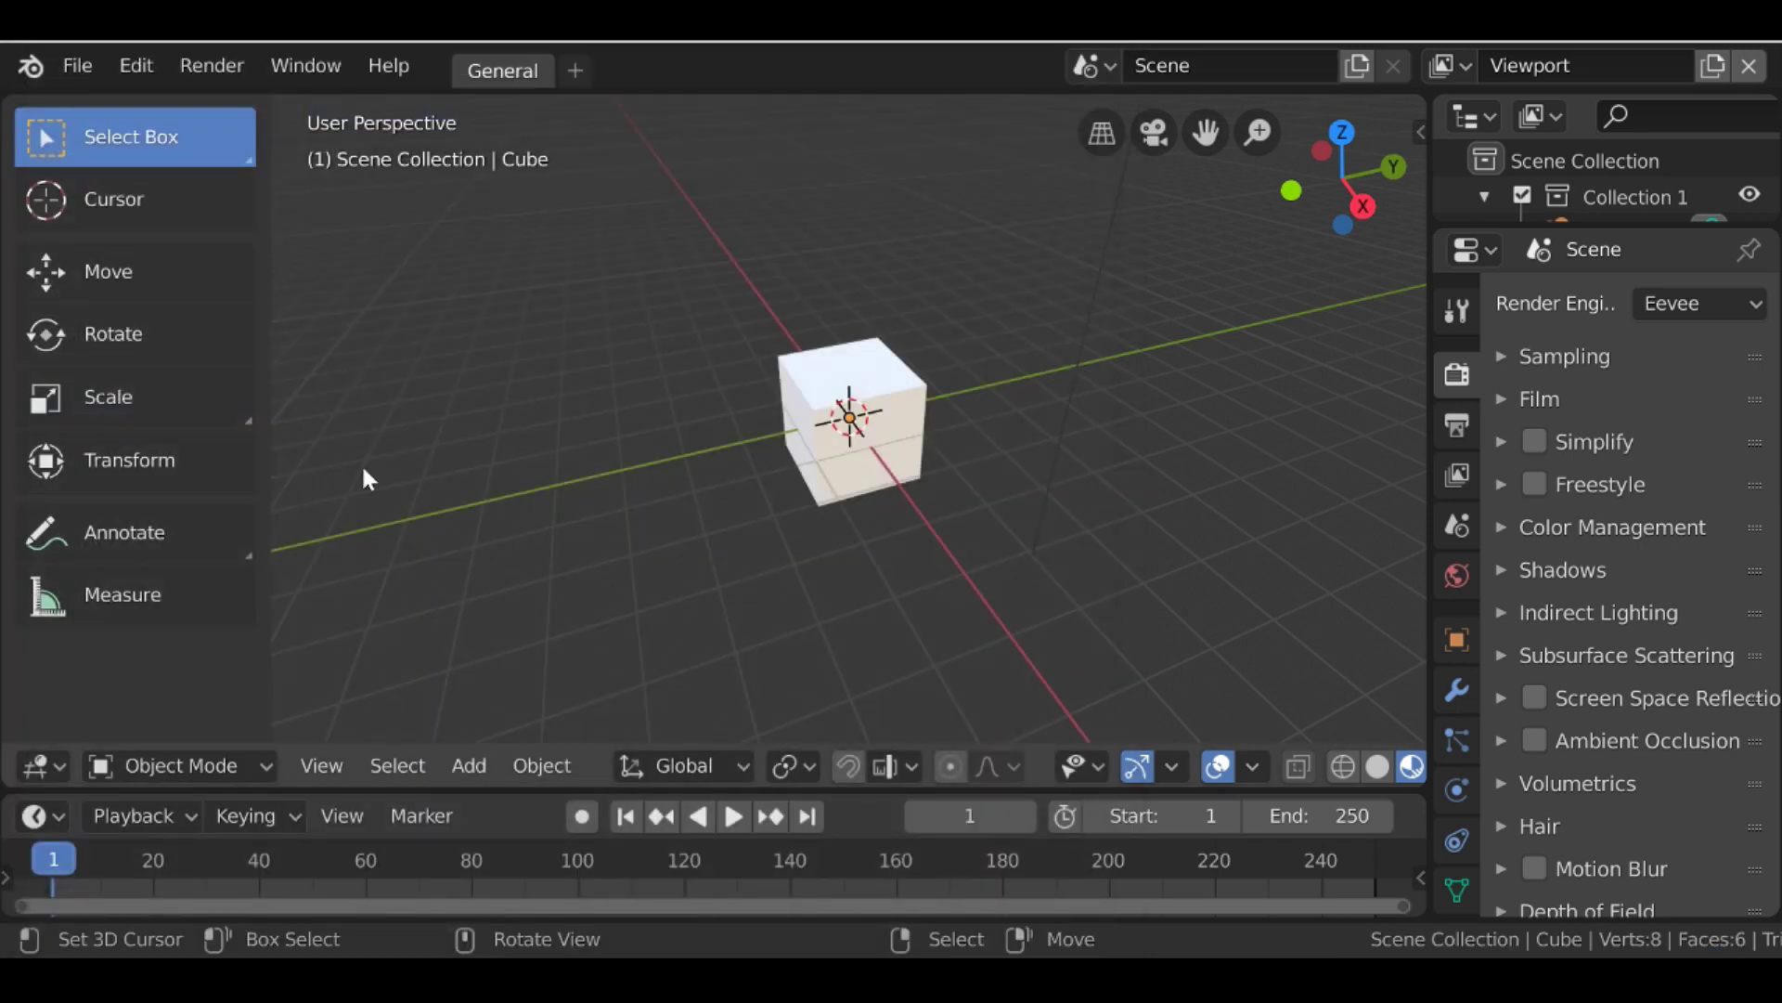
# Switch the 3D viewport to the Compositor and enable Use Nodes
pyautogui.click(57, 763)
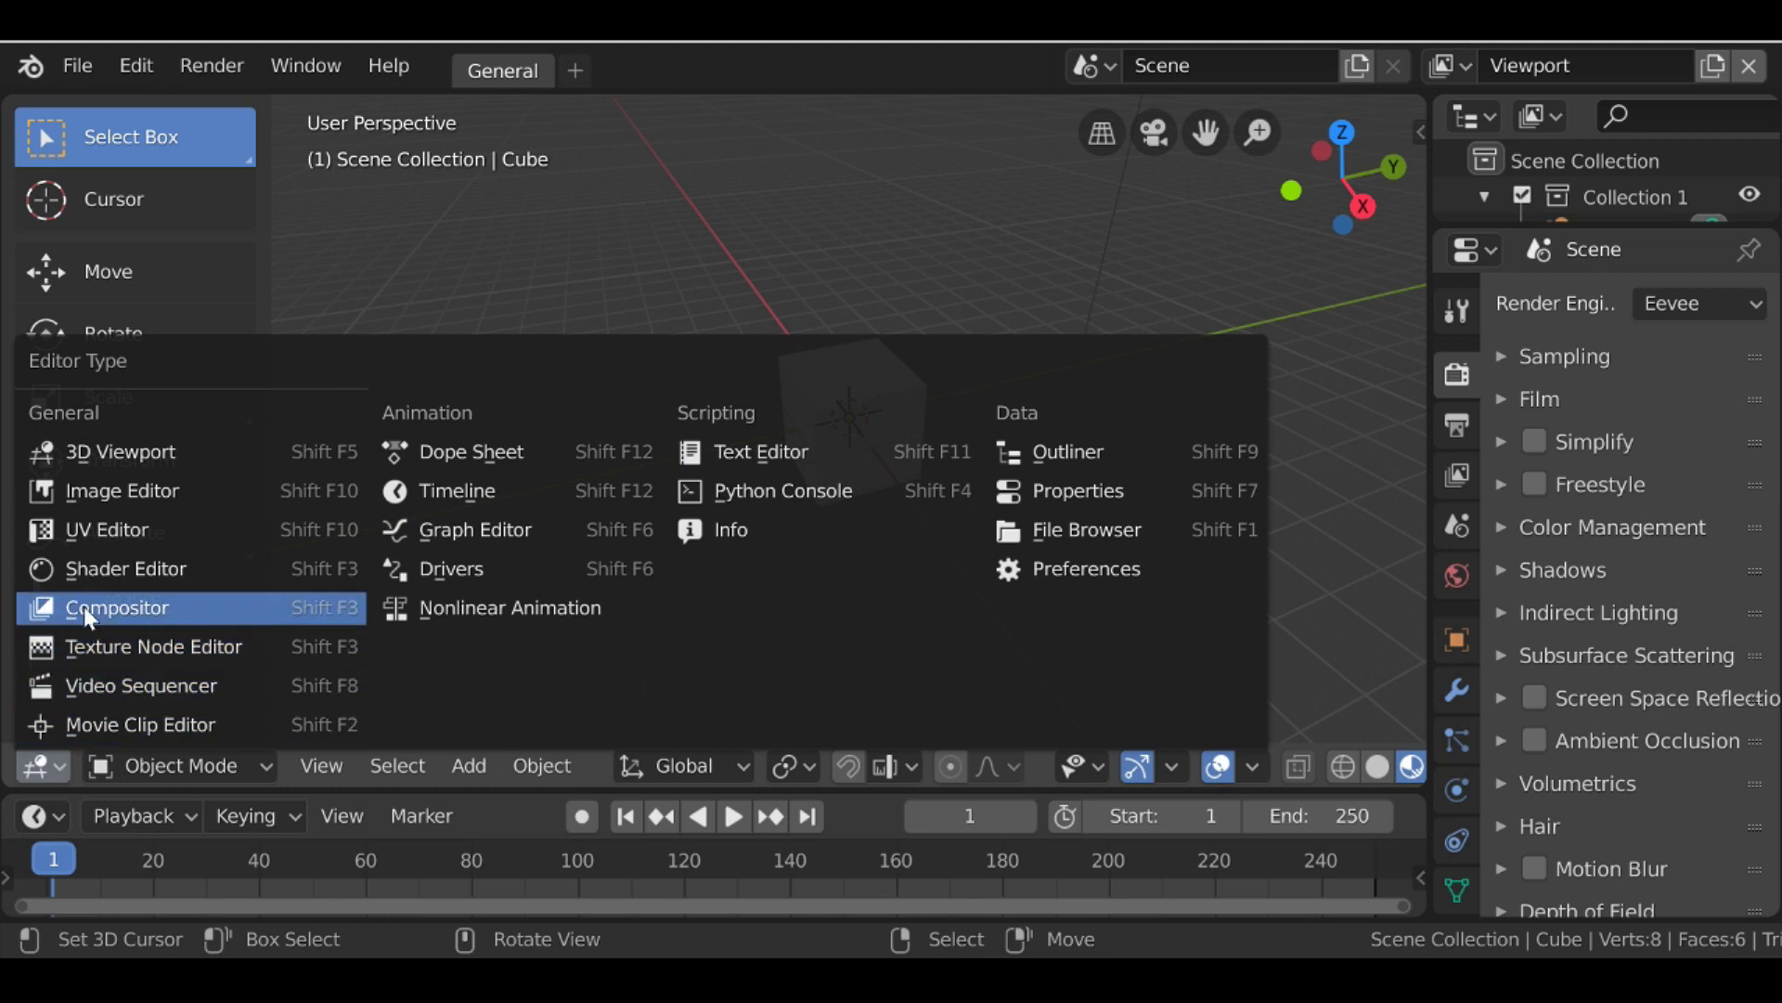
pyautogui.click(237, 605)
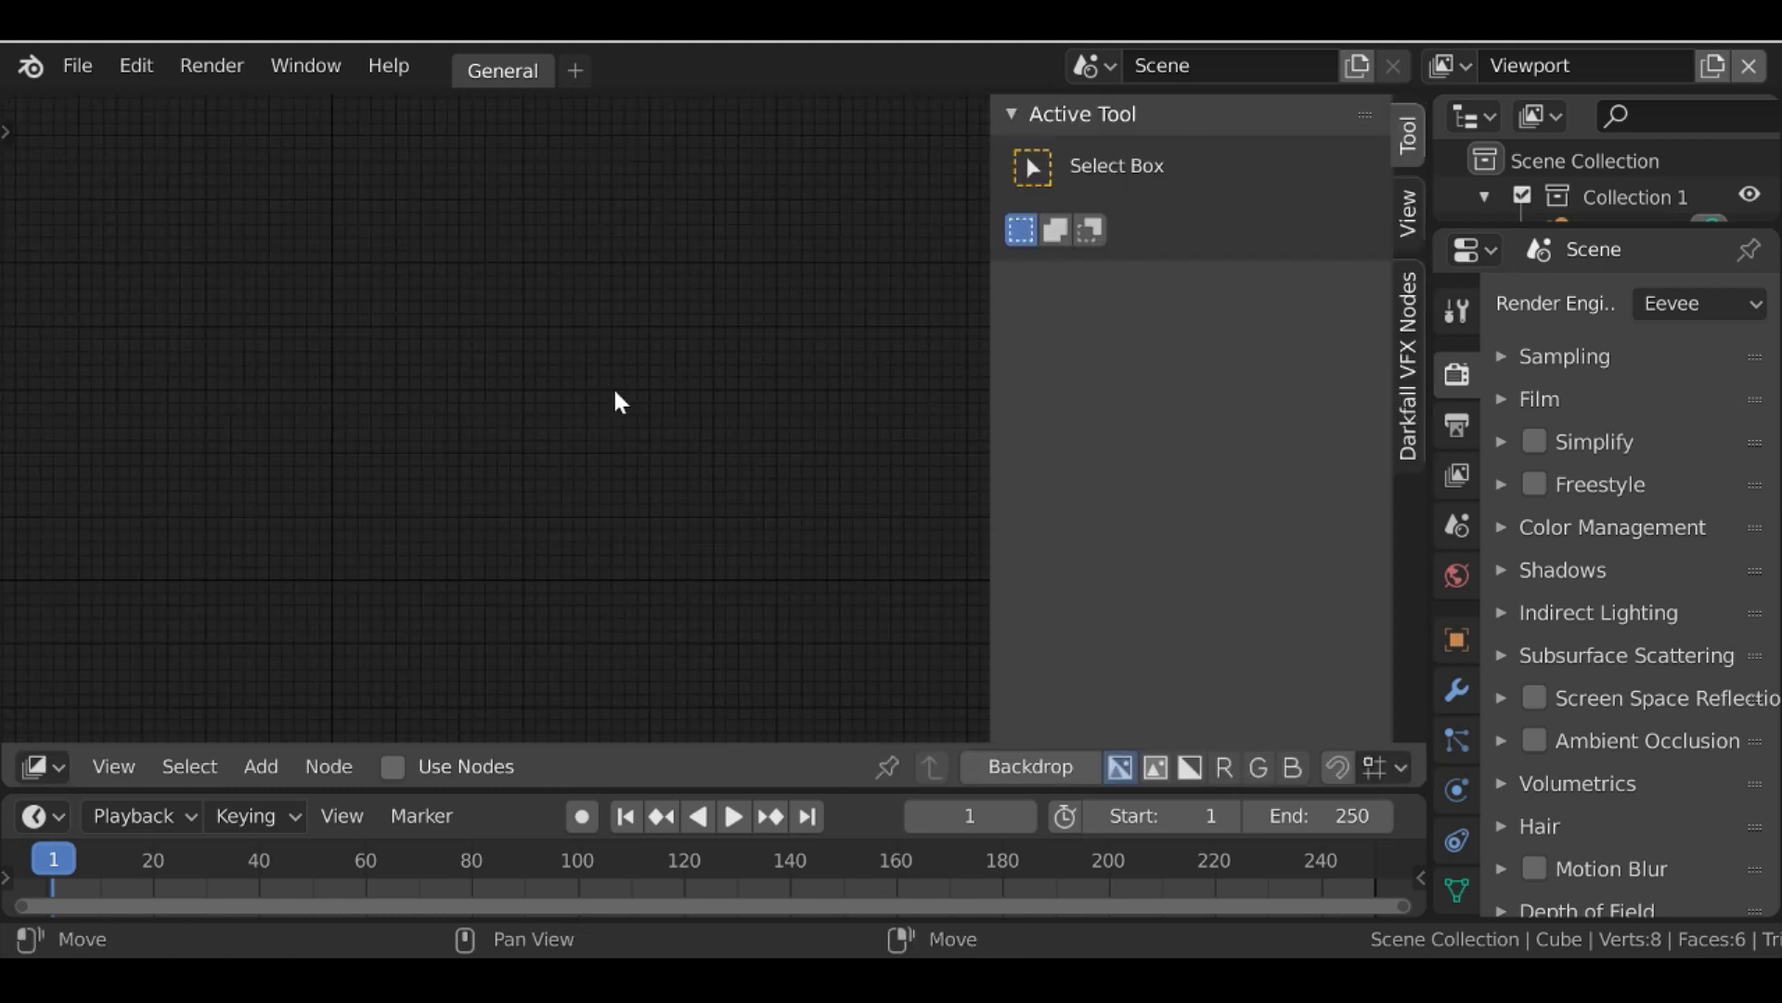
pyautogui.click(393, 766)
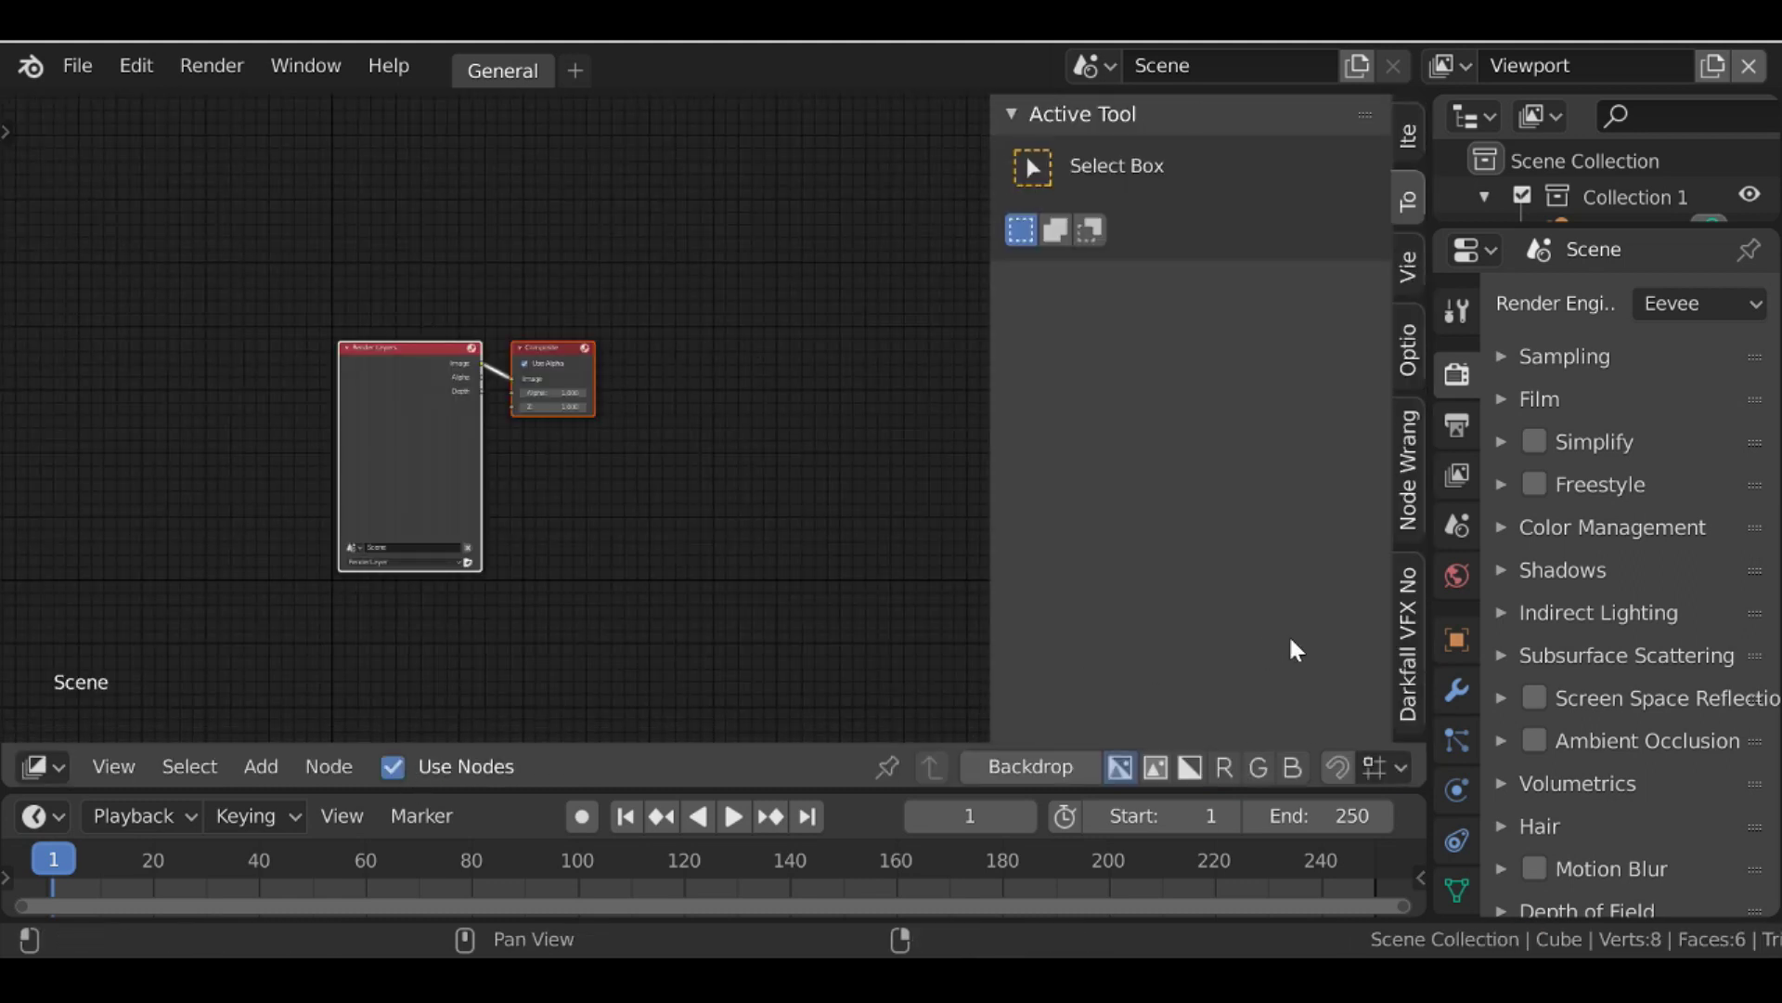
# Using the Darkfall 2D Planar Tool options, remove the default compositor nodes and add the additional nodes
pyautogui.click(1408, 622)
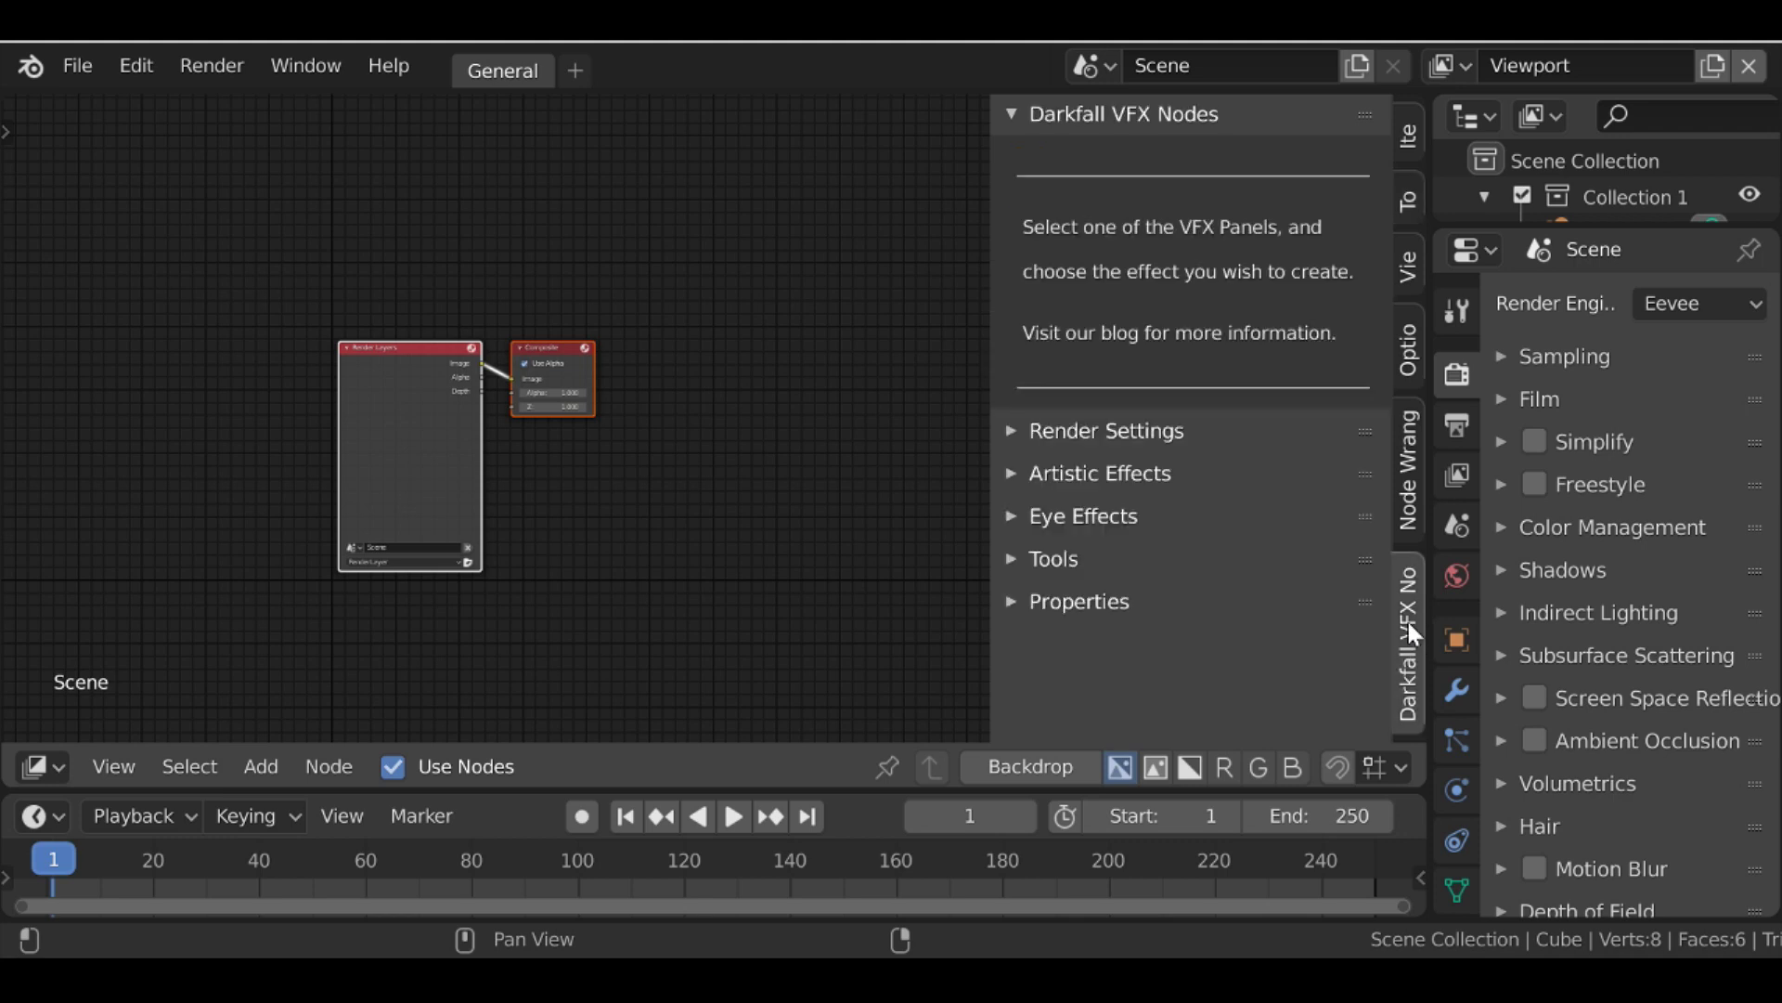
pyautogui.click(1044, 557)
pyautogui.scroll(-1, 1054, 551)
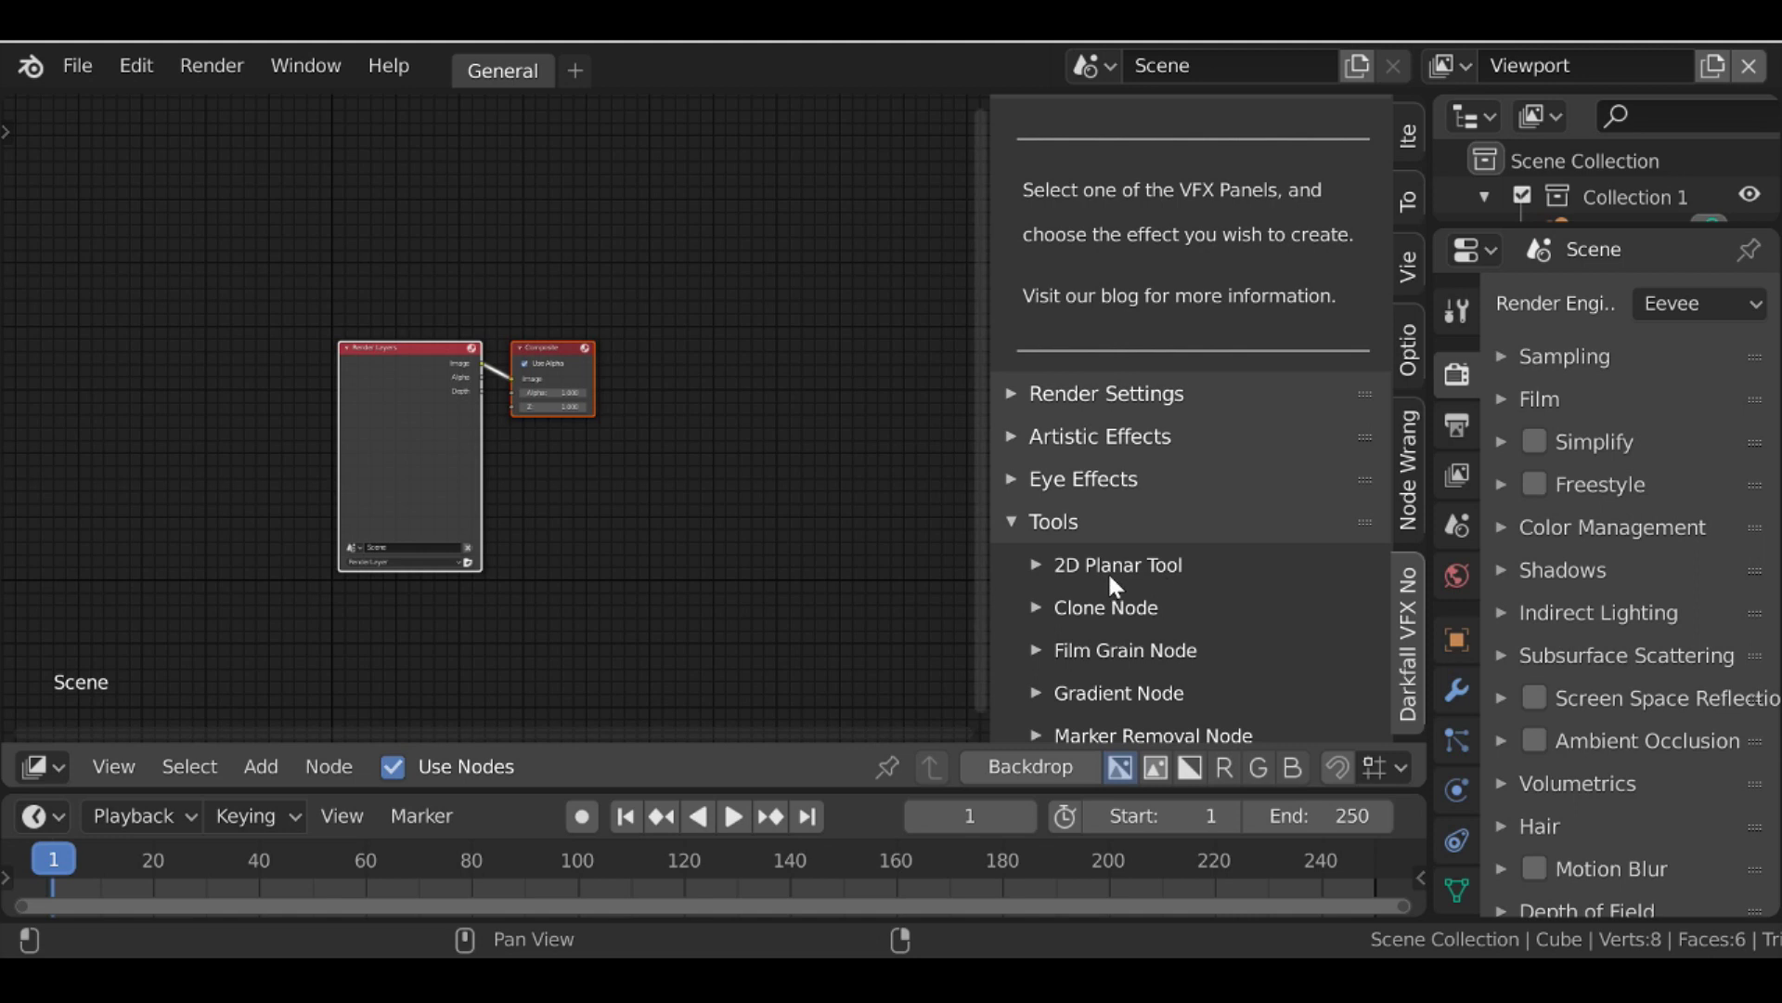
pyautogui.scroll(-3, 1114, 571)
pyautogui.click(1089, 457)
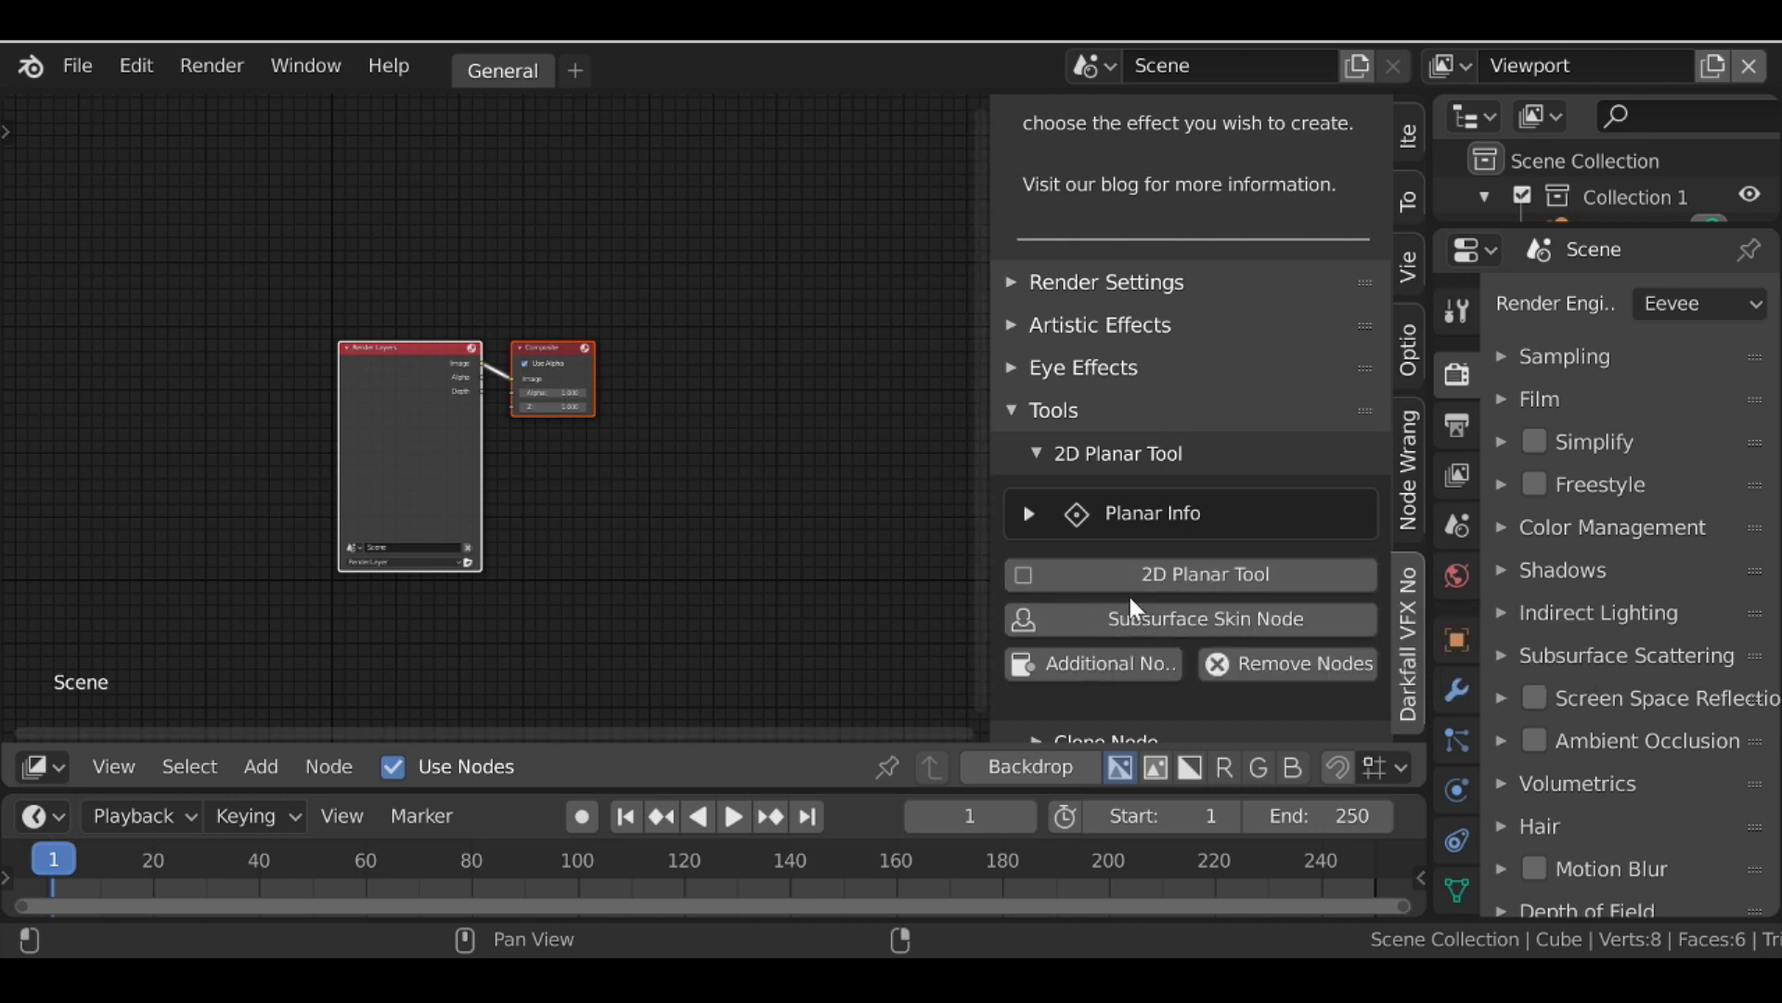
pyautogui.click(1318, 671)
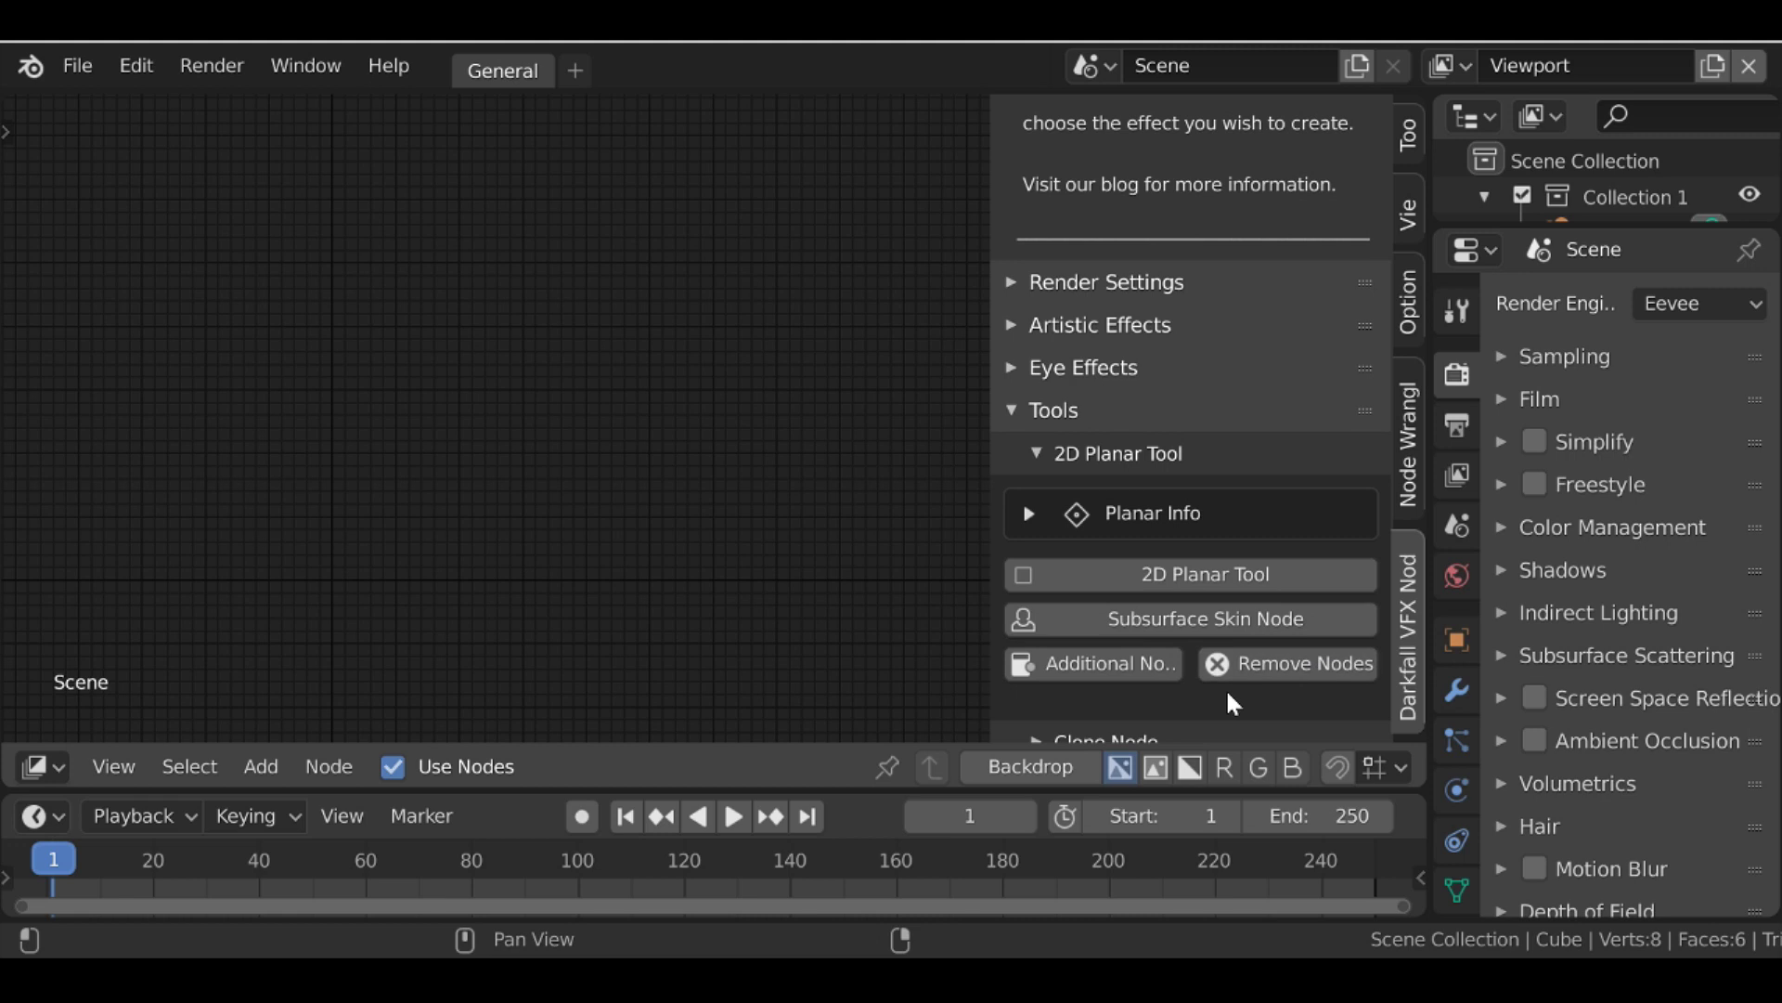
pyautogui.click(1108, 666)
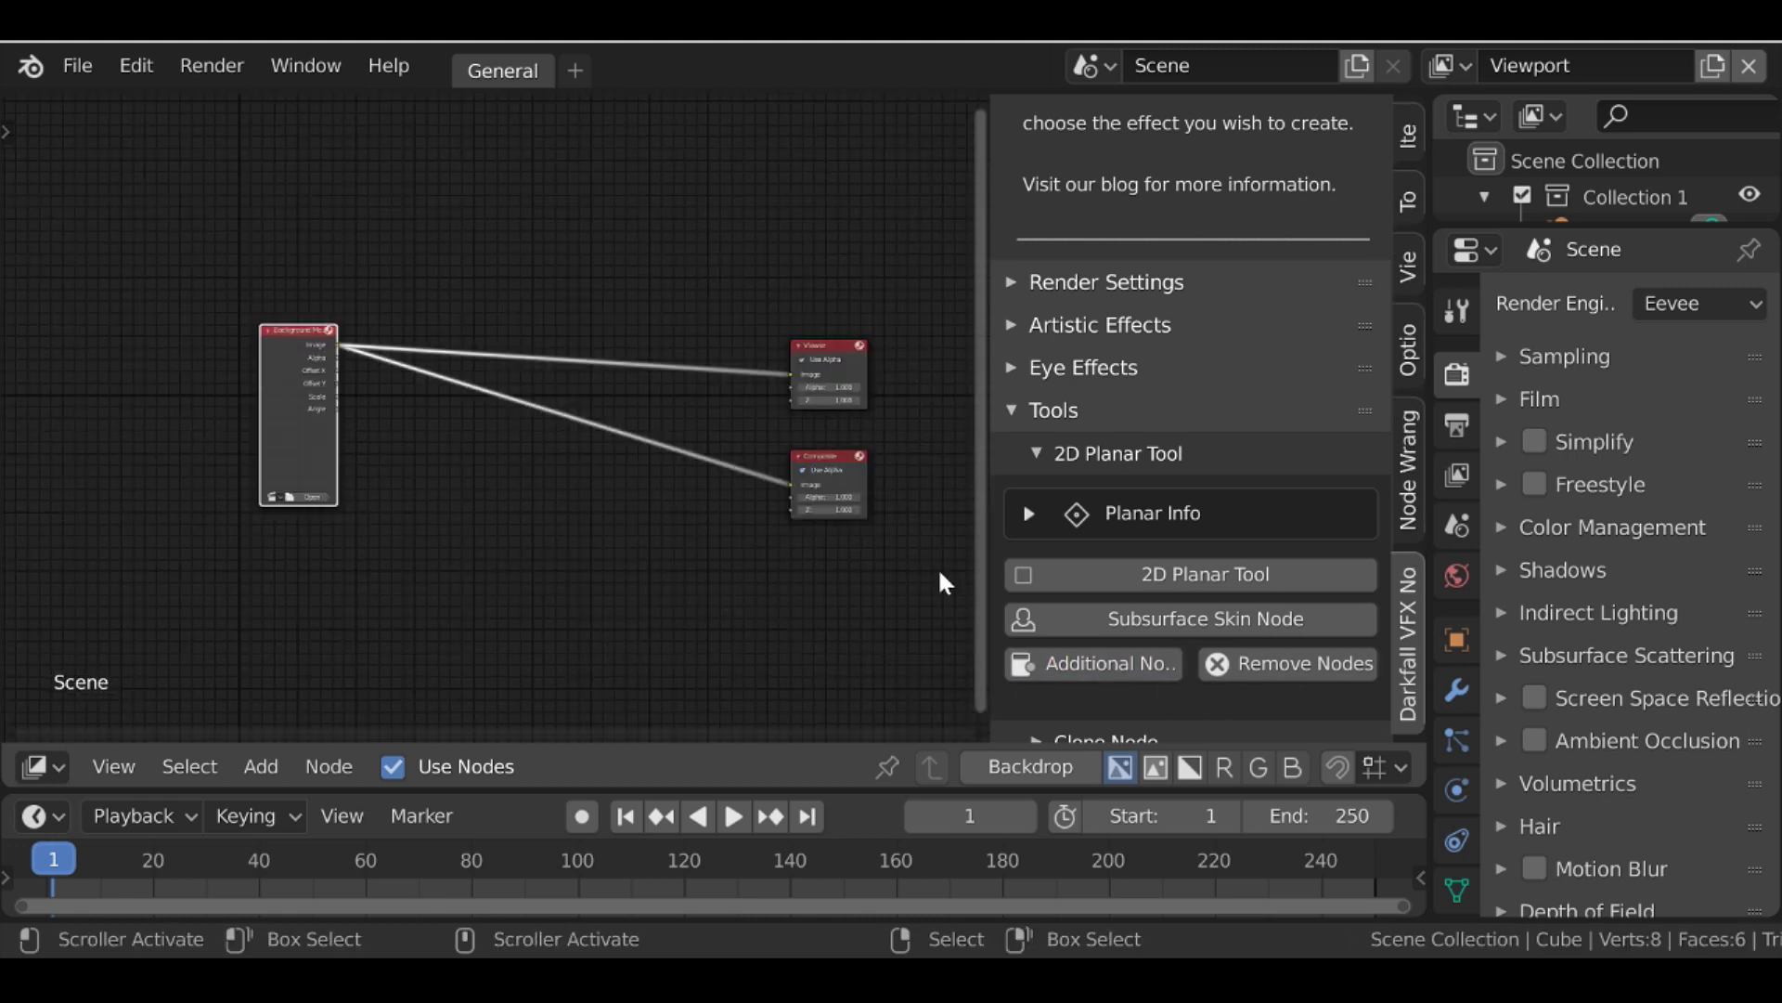
# Add the 2D Planar Tool node setup and place it below the links between the background movie and output nodes
pyautogui.click(1224, 581)
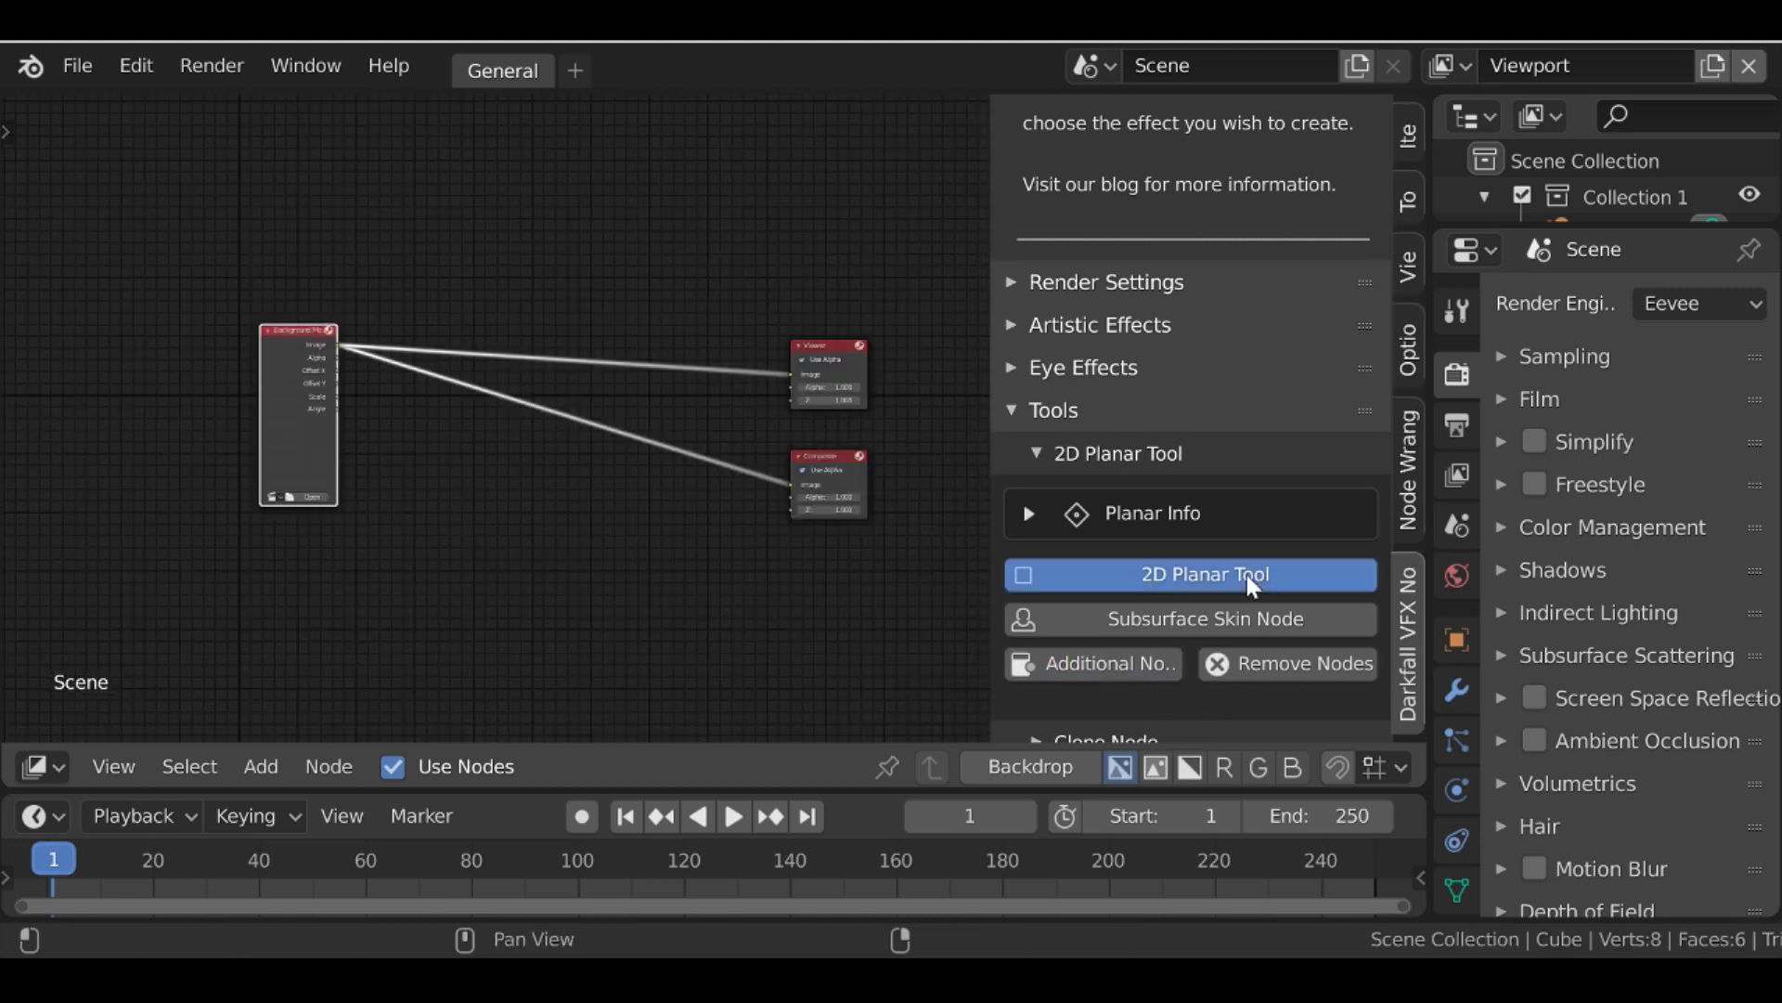
pyautogui.scroll(1, 375, 499)
pyautogui.moveTo(566, 417); pyautogui.dragTo(581, 469)
pyautogui.moveTo(422, 464); pyautogui.dragTo(426, 507)
pyautogui.moveTo(311, 492); pyautogui.dragTo(286, 603)
pyautogui.scroll(3, 286, 594)
pyautogui.moveTo(286, 557); pyautogui.dragTo(213, 506, button='middle')
pyautogui.moveTo(258, 269); pyautogui.dragTo(255, 252)
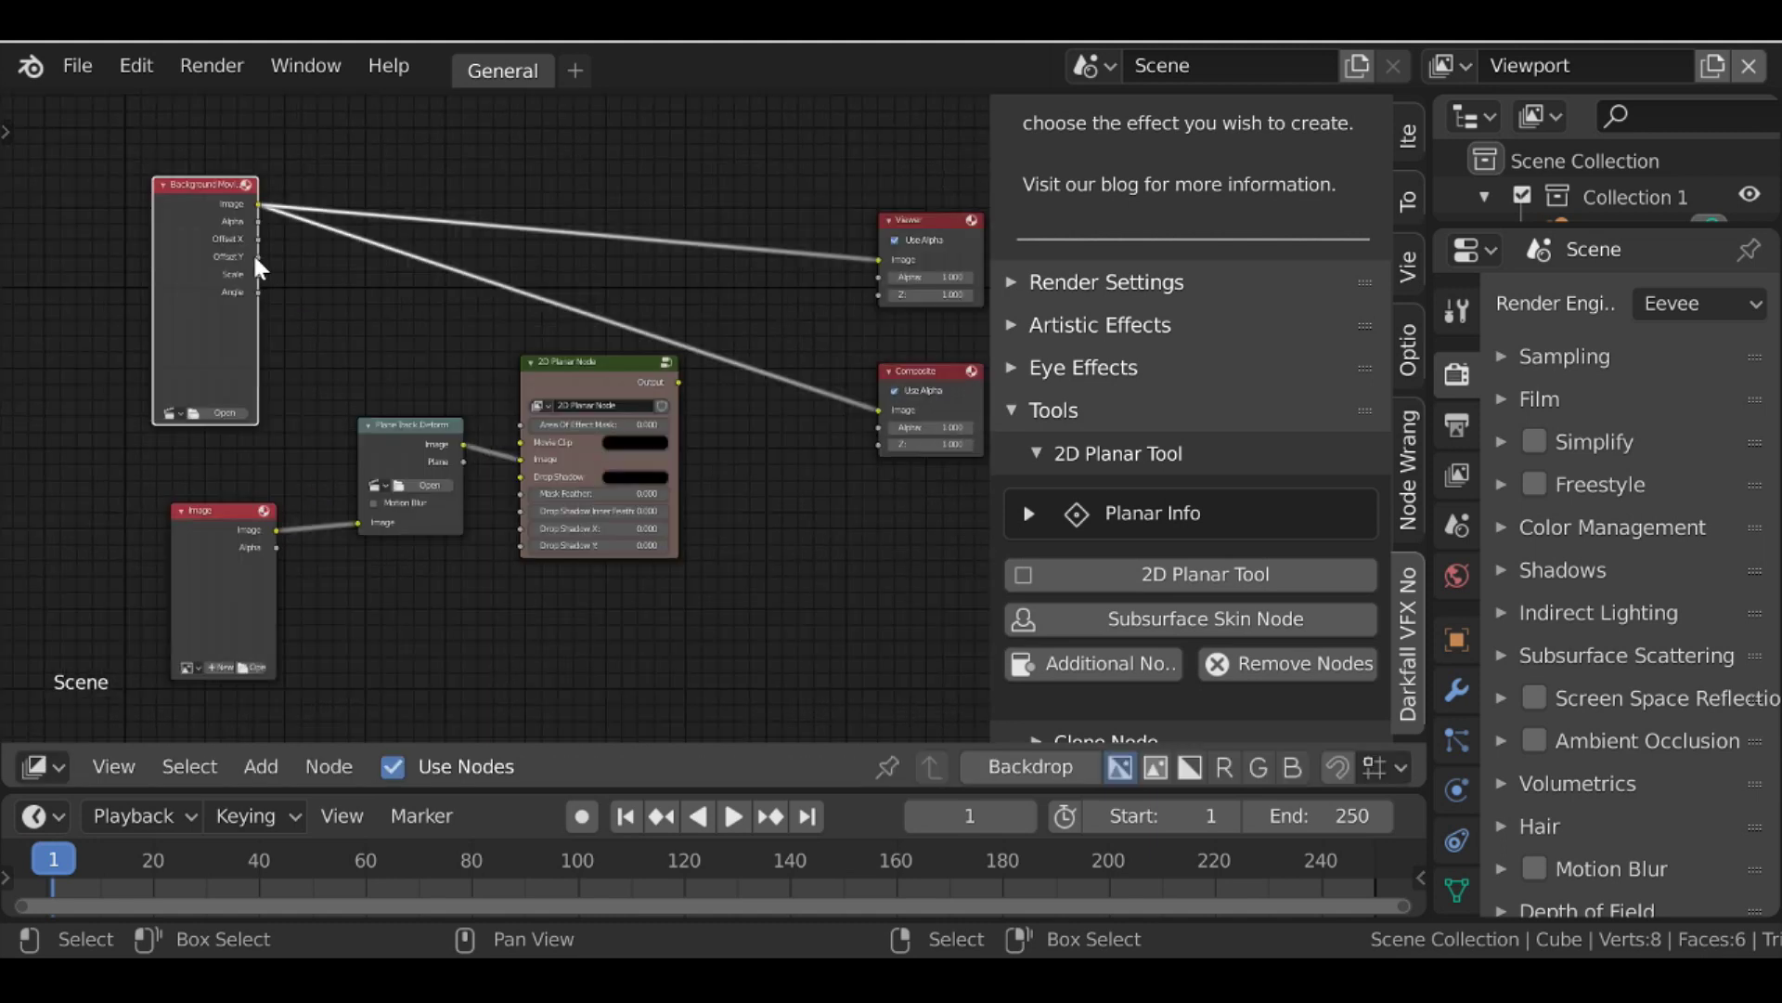
# Connect the background movie's Image to the 2D Planar Node's Movie Clip input, and its Output to the Composite and Viewer nodes
pyautogui.moveTo(245, 256); pyautogui.dragTo(220, 257, button='middle')
pyautogui.moveTo(234, 205); pyautogui.dragTo(500, 457)
pyautogui.moveTo(654, 381); pyautogui.dragTo(855, 410)
pyautogui.moveTo(654, 381); pyautogui.dragTo(855, 260)
pyautogui.moveTo(404, 334); pyautogui.dragTo(485, 291, button='middle')
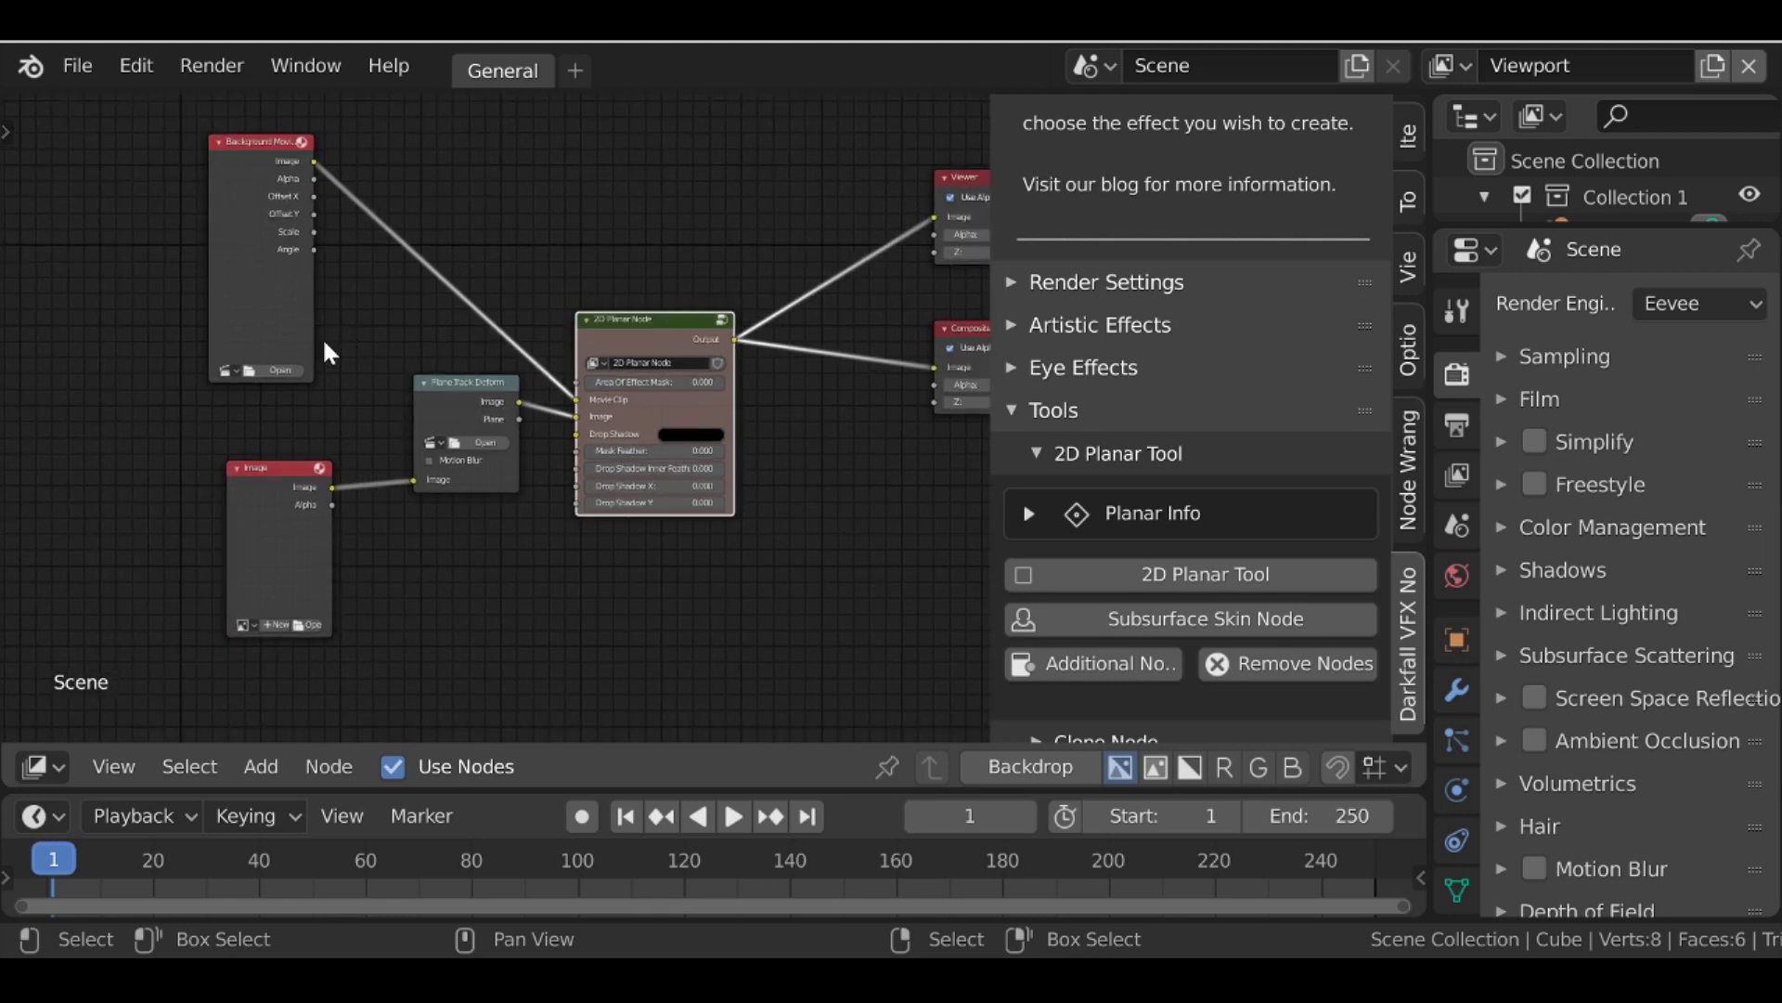
# Load the footage of the woman's face into the background movie node and turn on the Backdrop
pyautogui.click(283, 380)
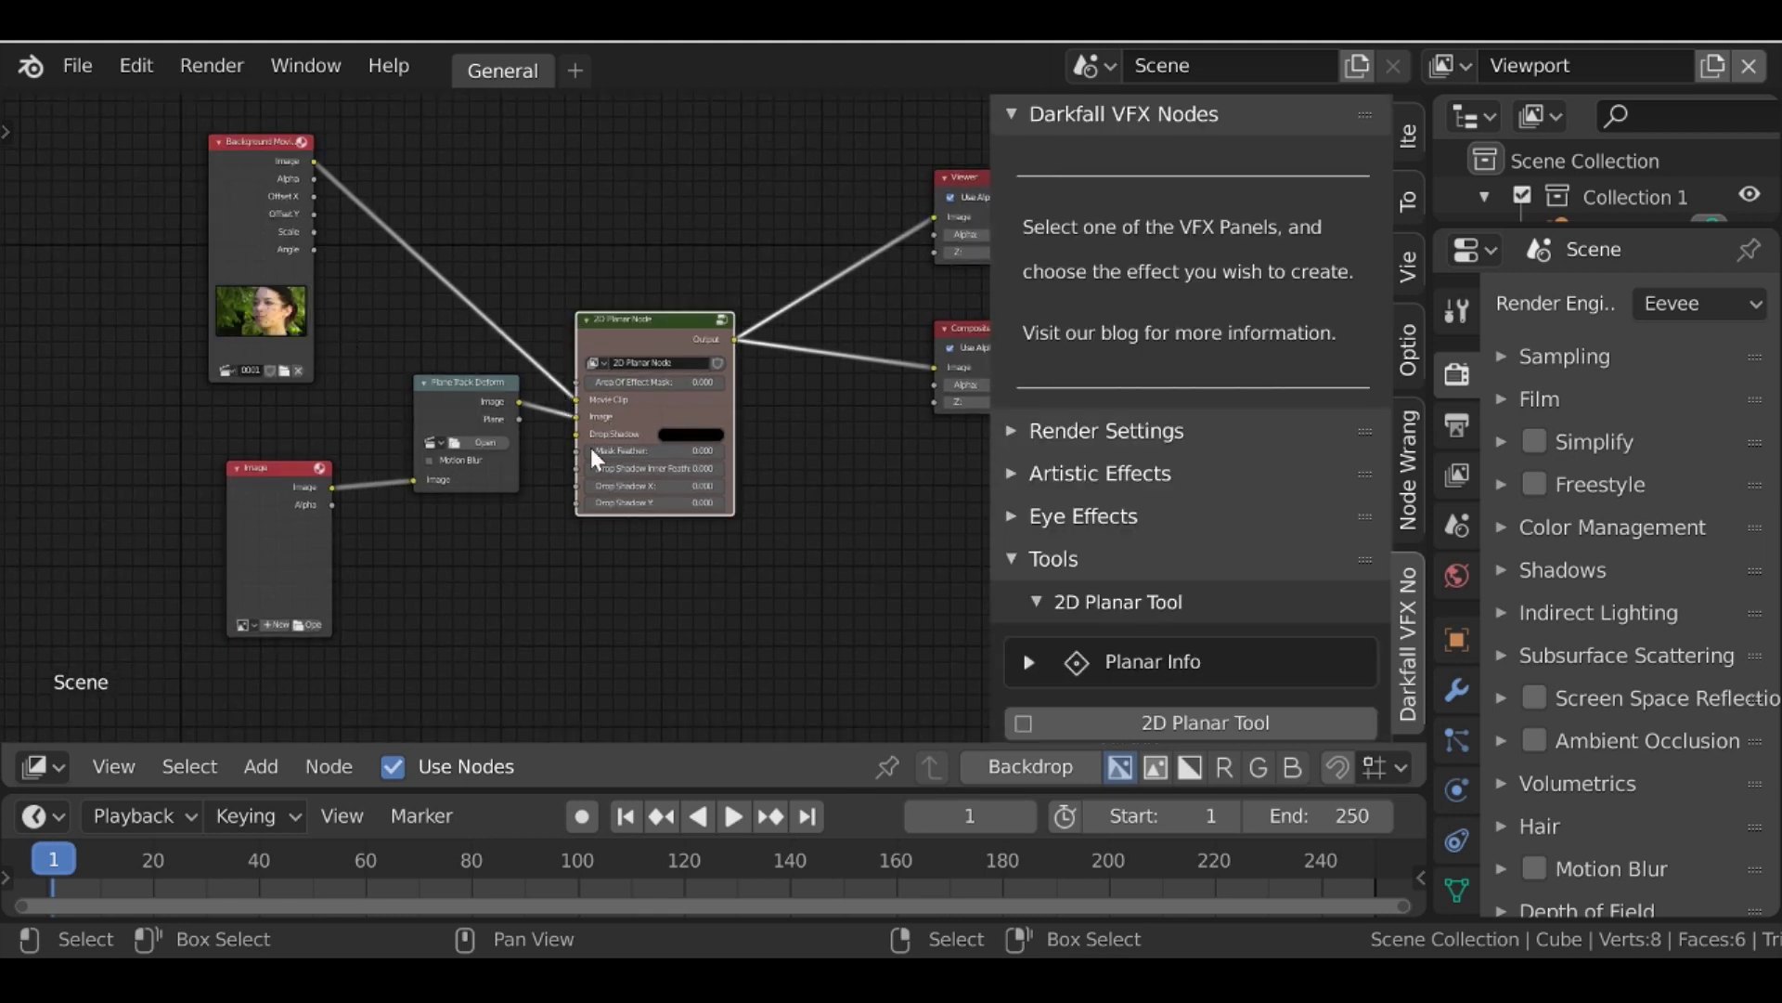
pyautogui.click(1030, 766)
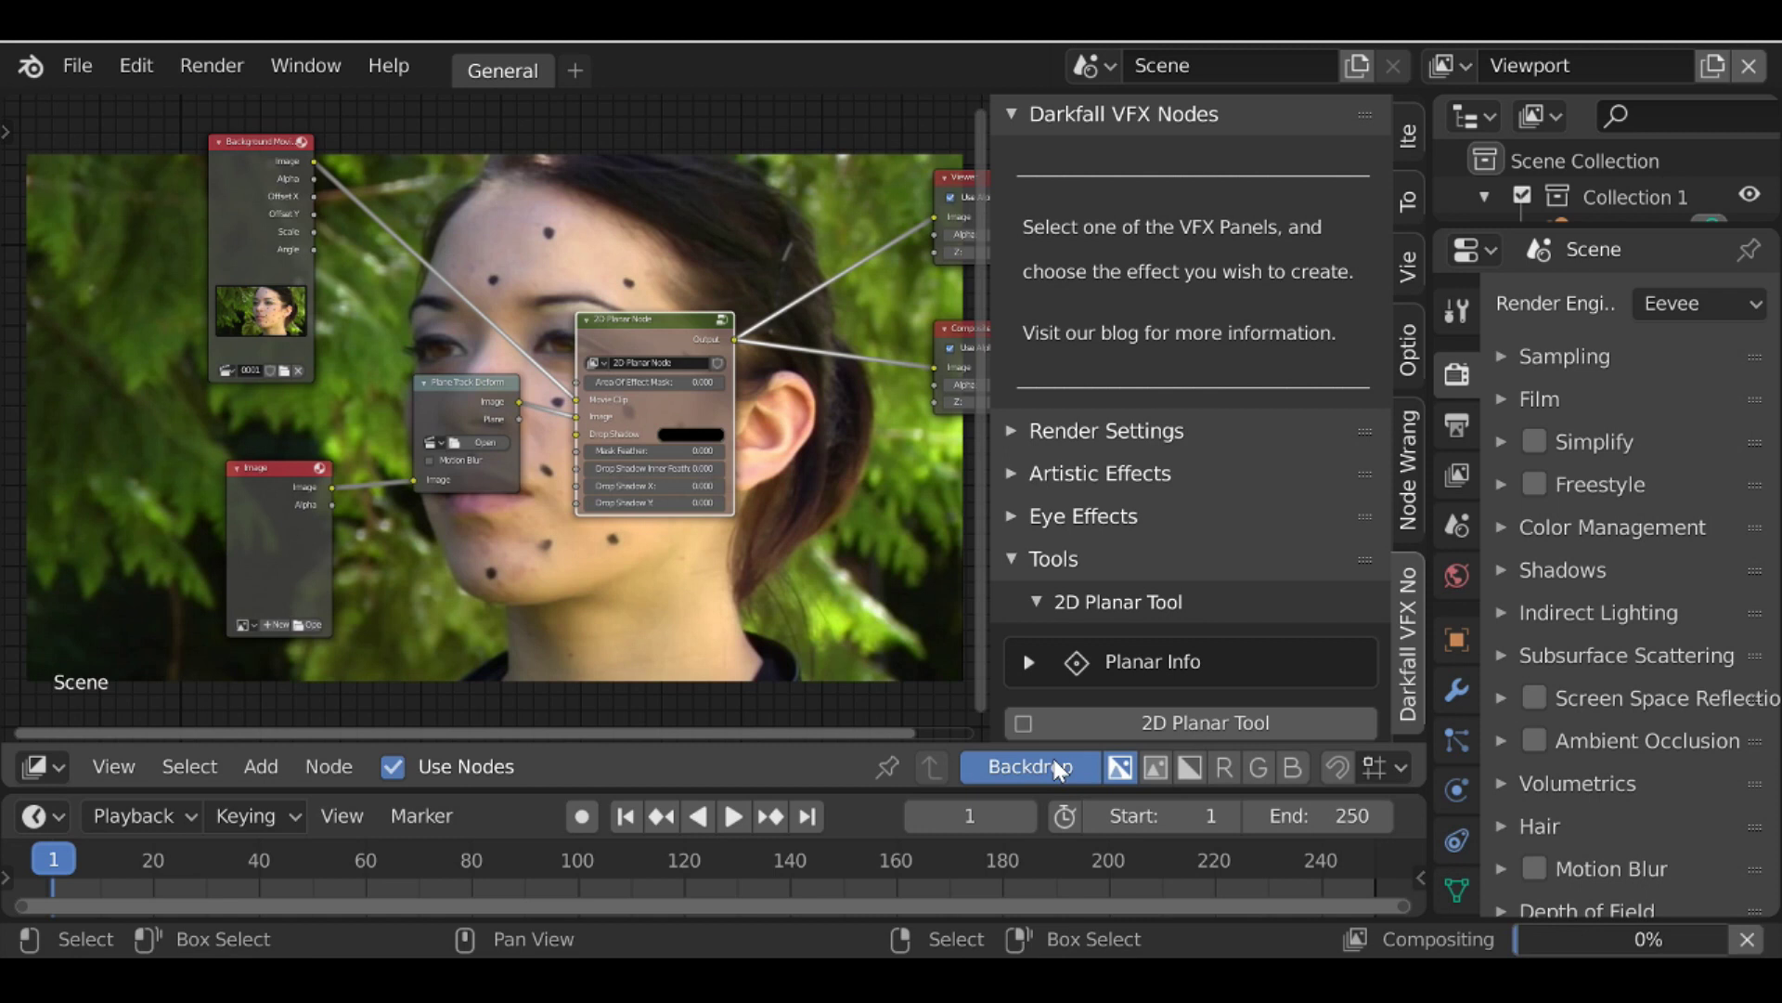
# Examine the dark tracking markers on the woman's face in the backdrop, clear of the nodes
pyautogui.scroll(-1, 602, 385)
pyautogui.moveTo(601, 385); pyautogui.dragTo(590, 320, button='middle')
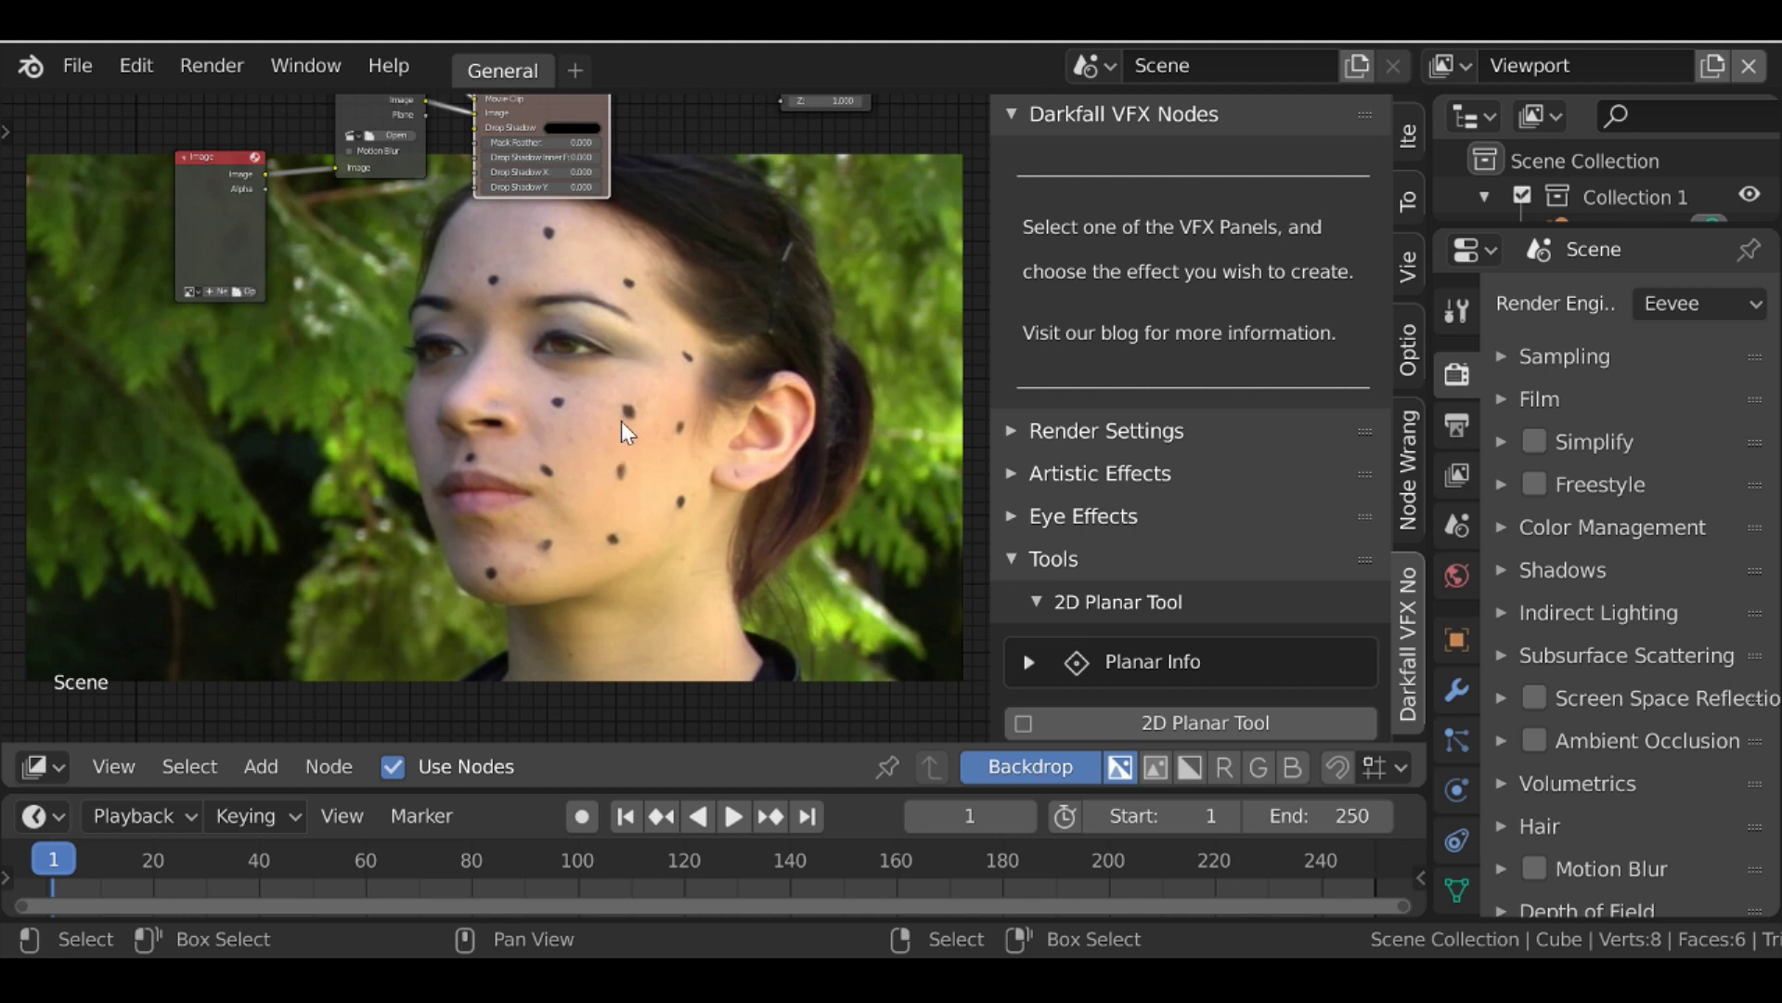
pyautogui.moveTo(520, 512); pyautogui.dragTo(507, 470, button='middle')
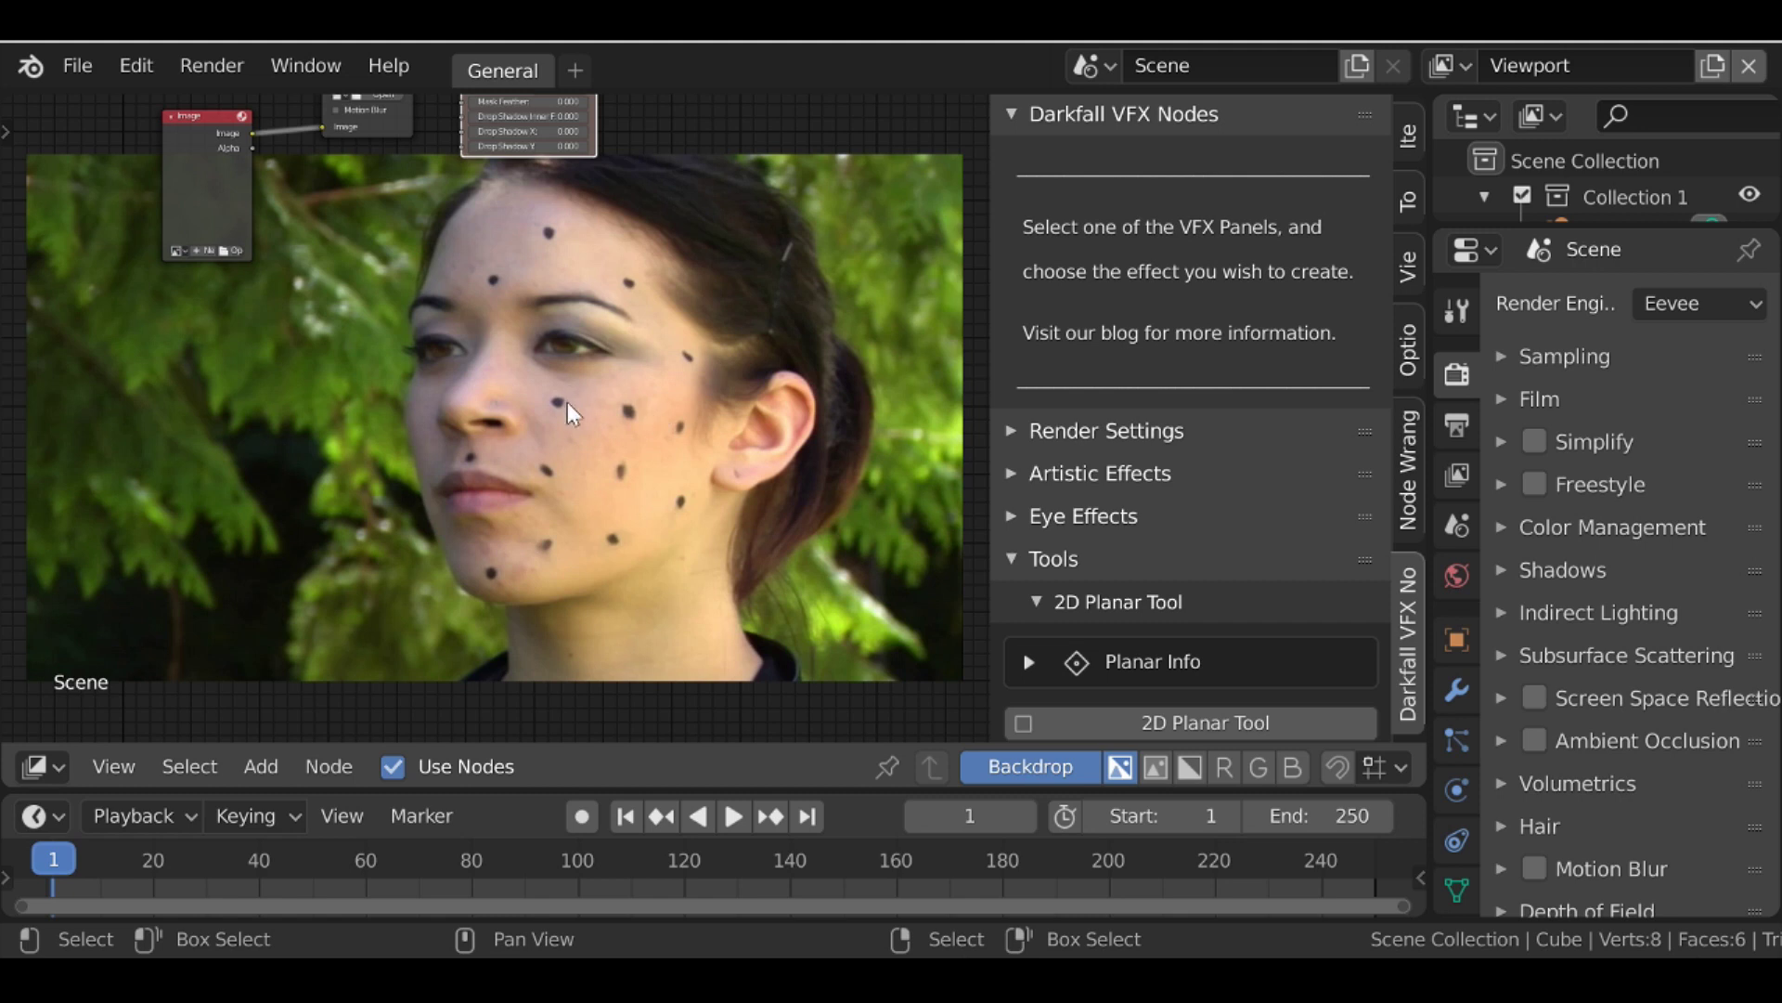
pyautogui.moveTo(596, 462); pyautogui.dragTo(577, 396, button='middle')
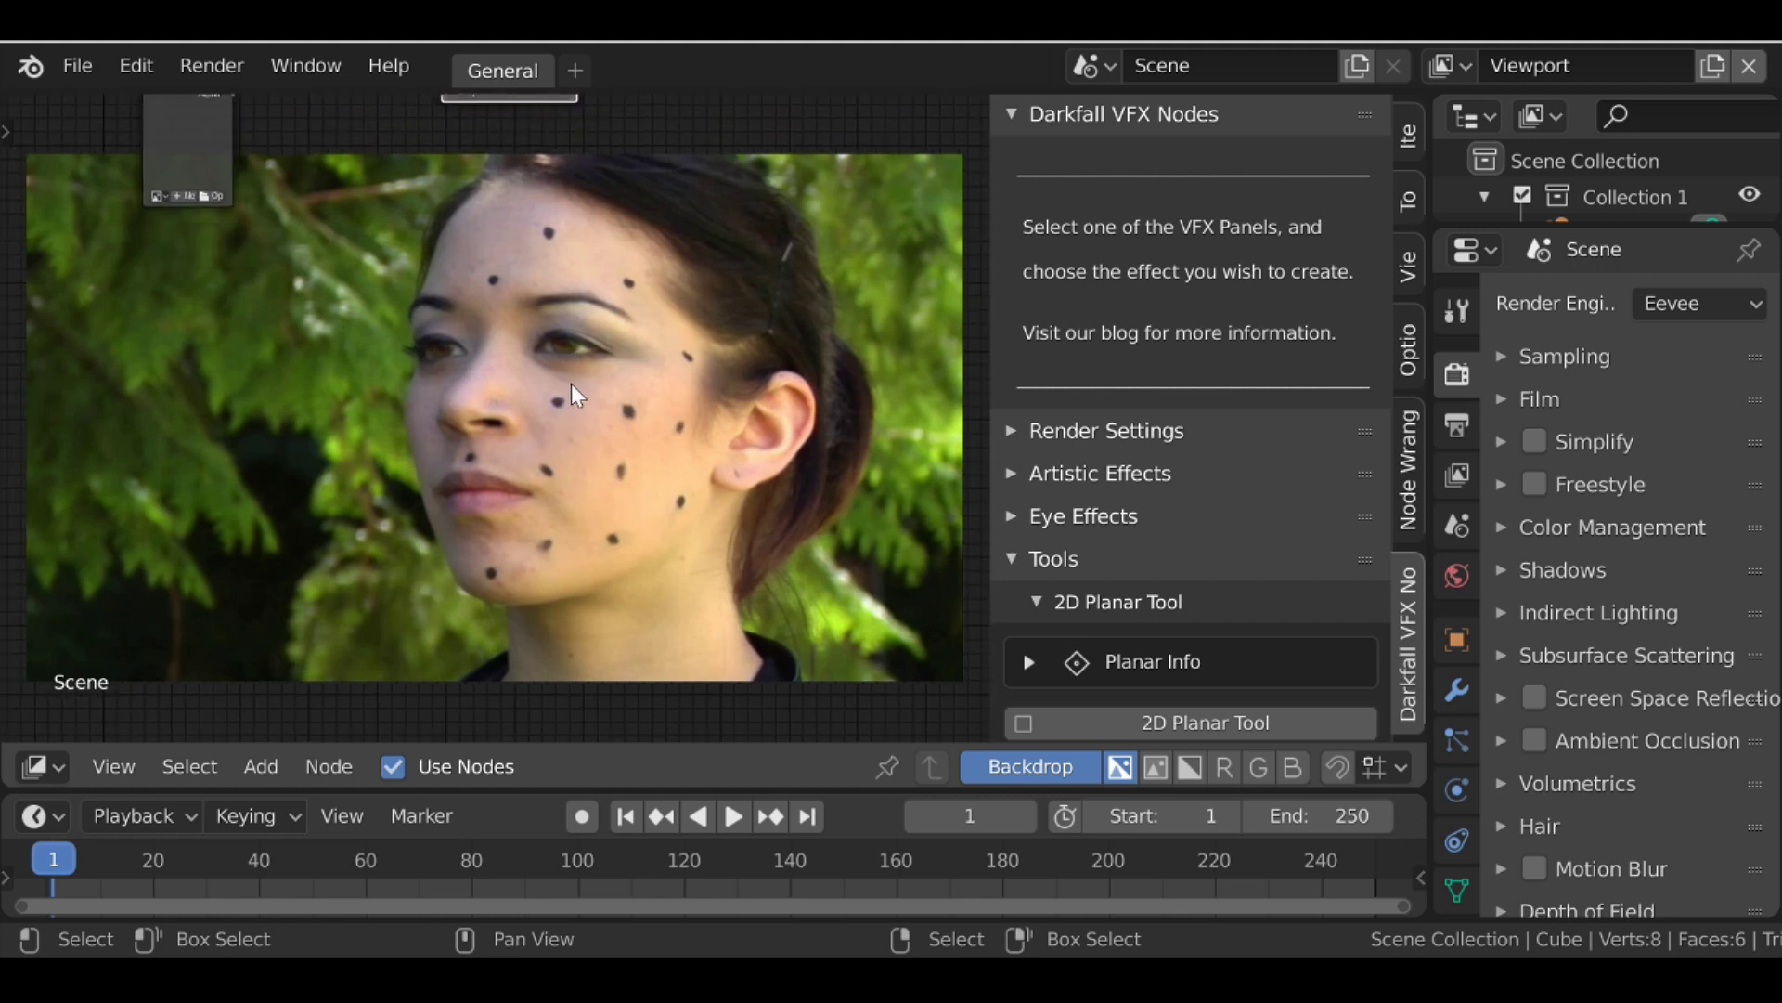
pyautogui.scroll(2, 572, 384)
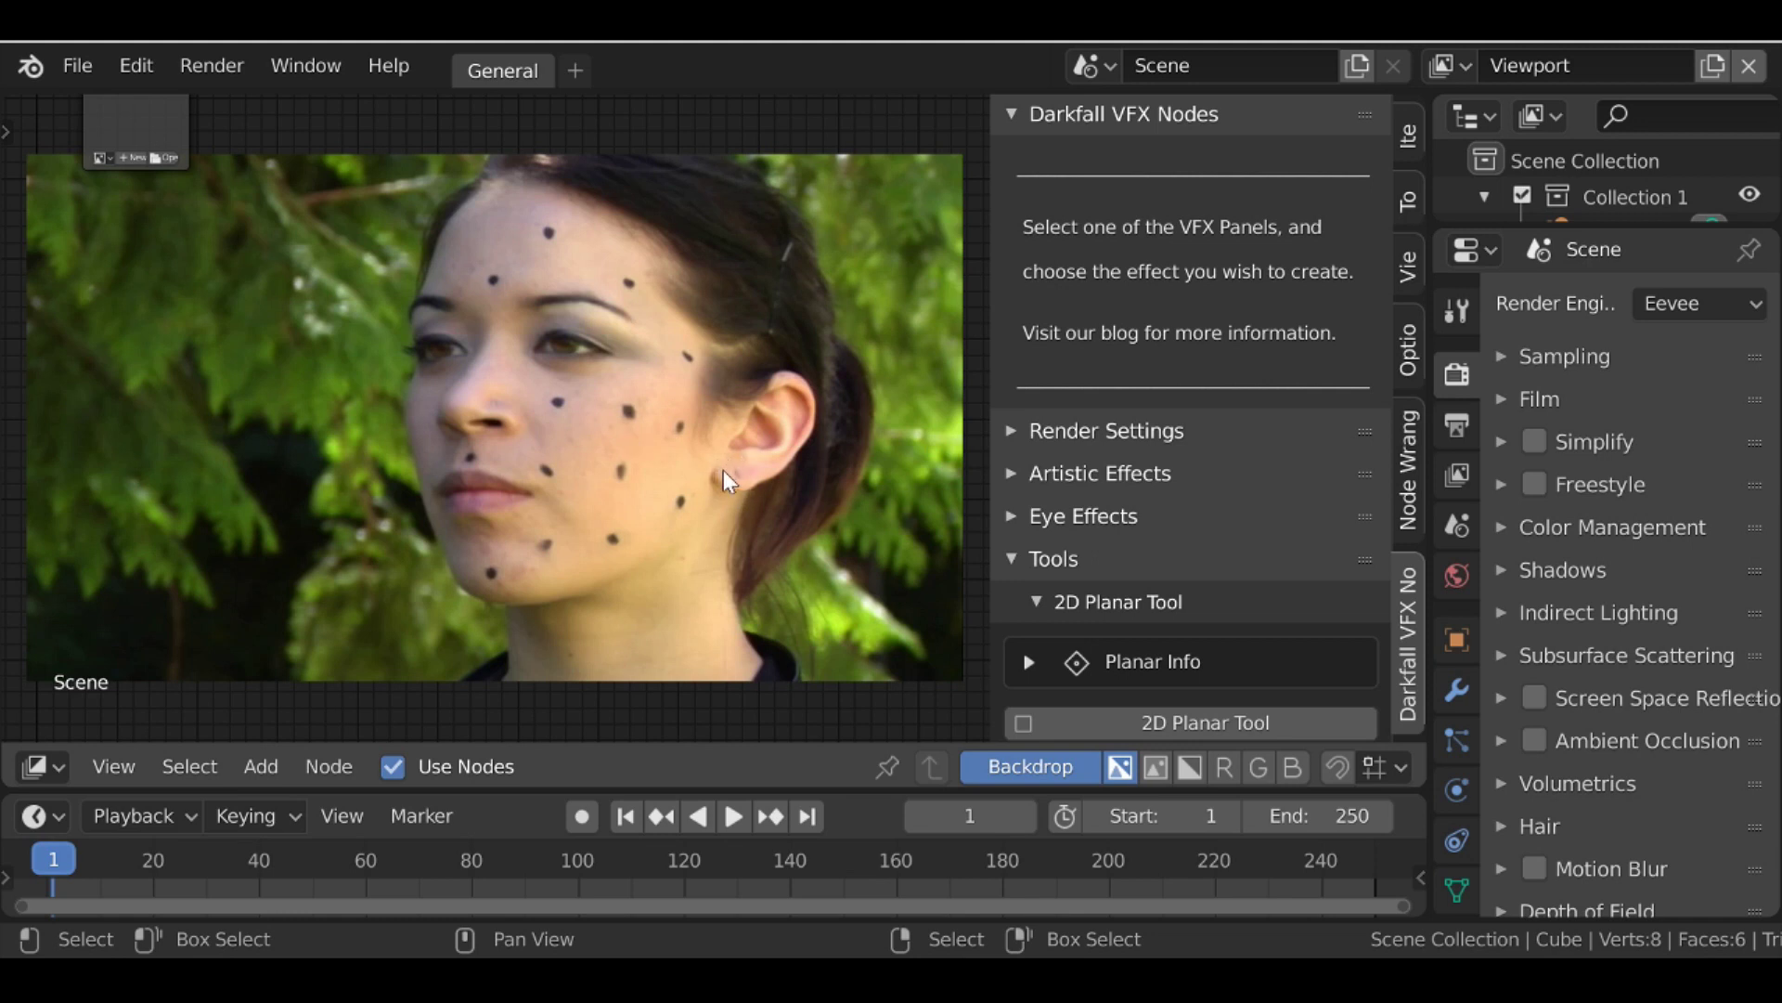
pyautogui.moveTo(567, 302); pyautogui.dragTo(641, 440, button='middle')
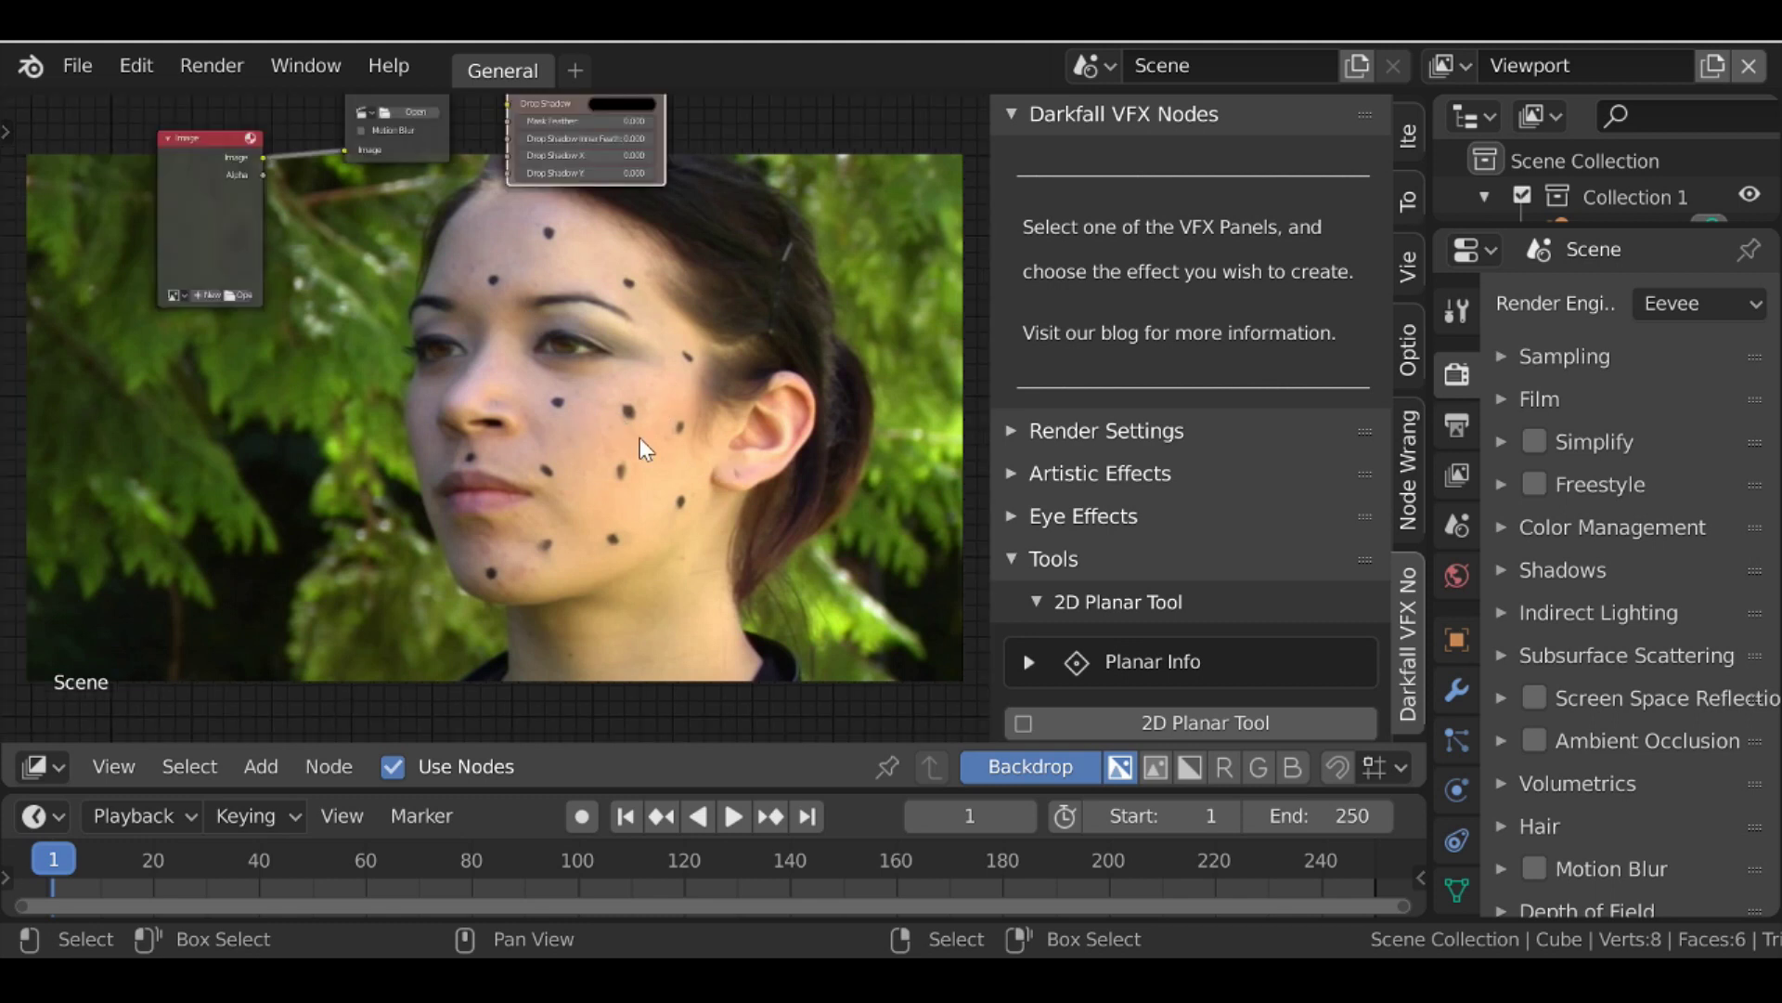
pyautogui.moveTo(602, 310); pyautogui.dragTo(626, 389, button='middle')
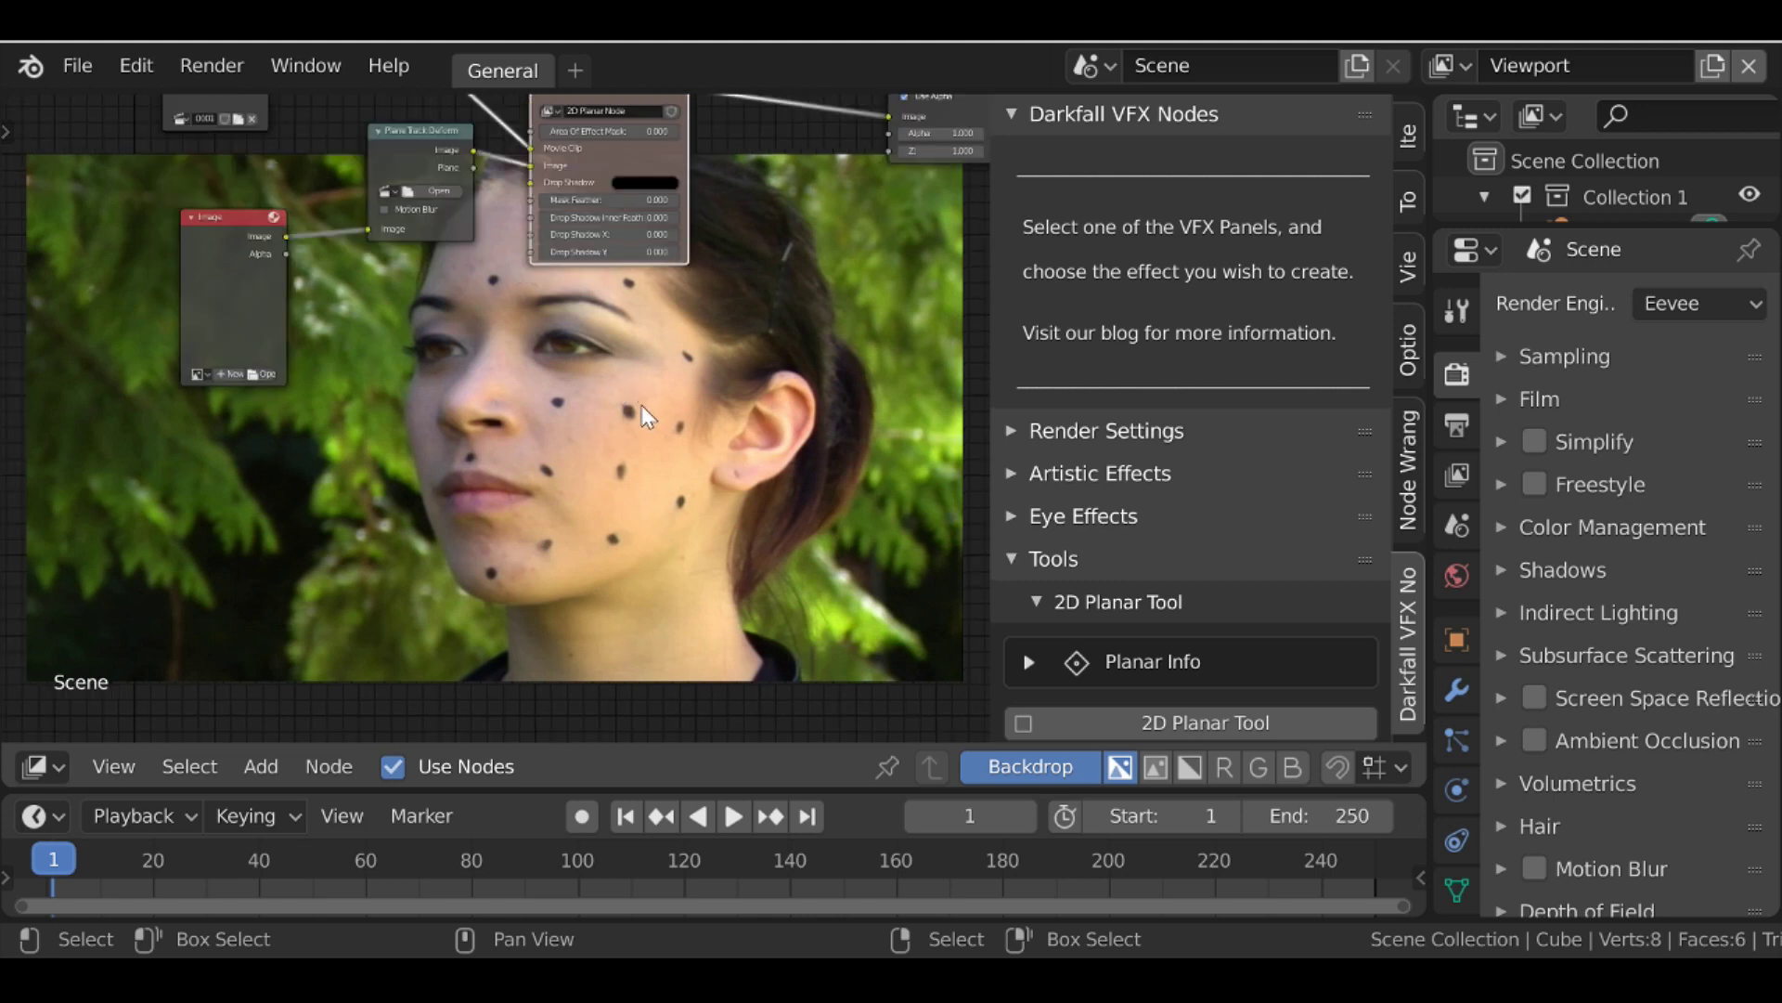
# Add a VFX Motion Tracking workspace and enlarge its clip editor upward over the dopesheet and 3D view
pyautogui.click(575, 74)
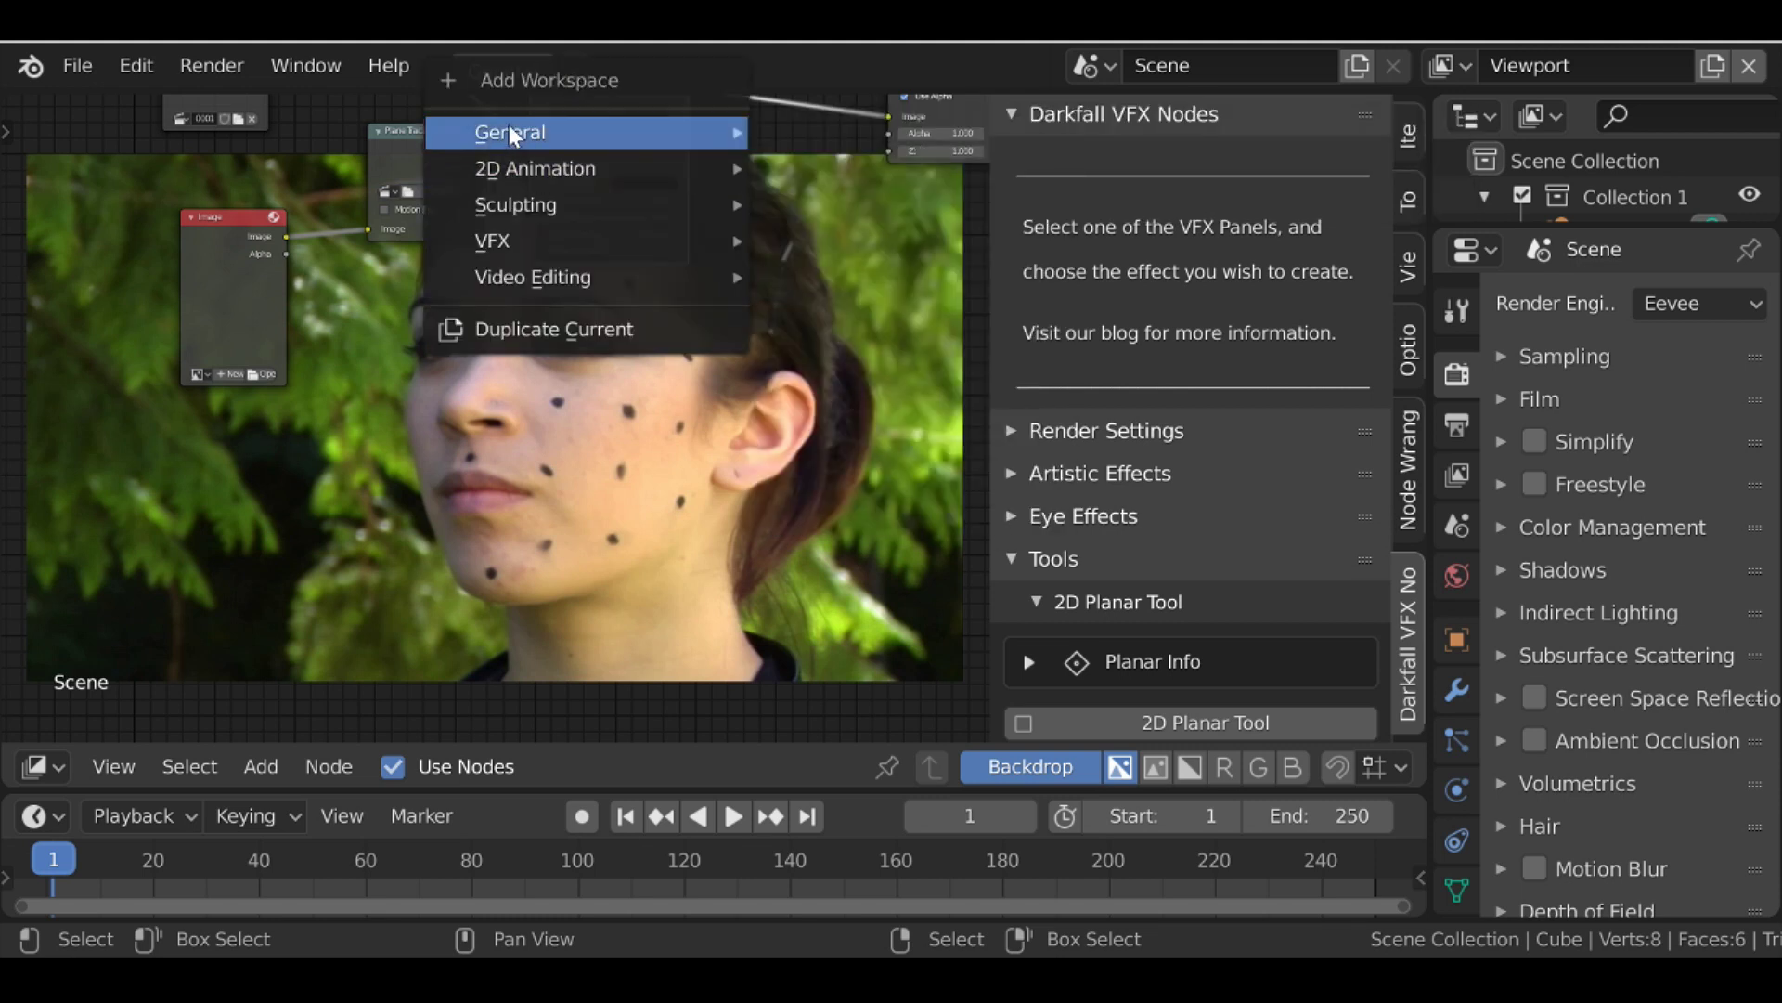
pyautogui.moveTo(482, 243)
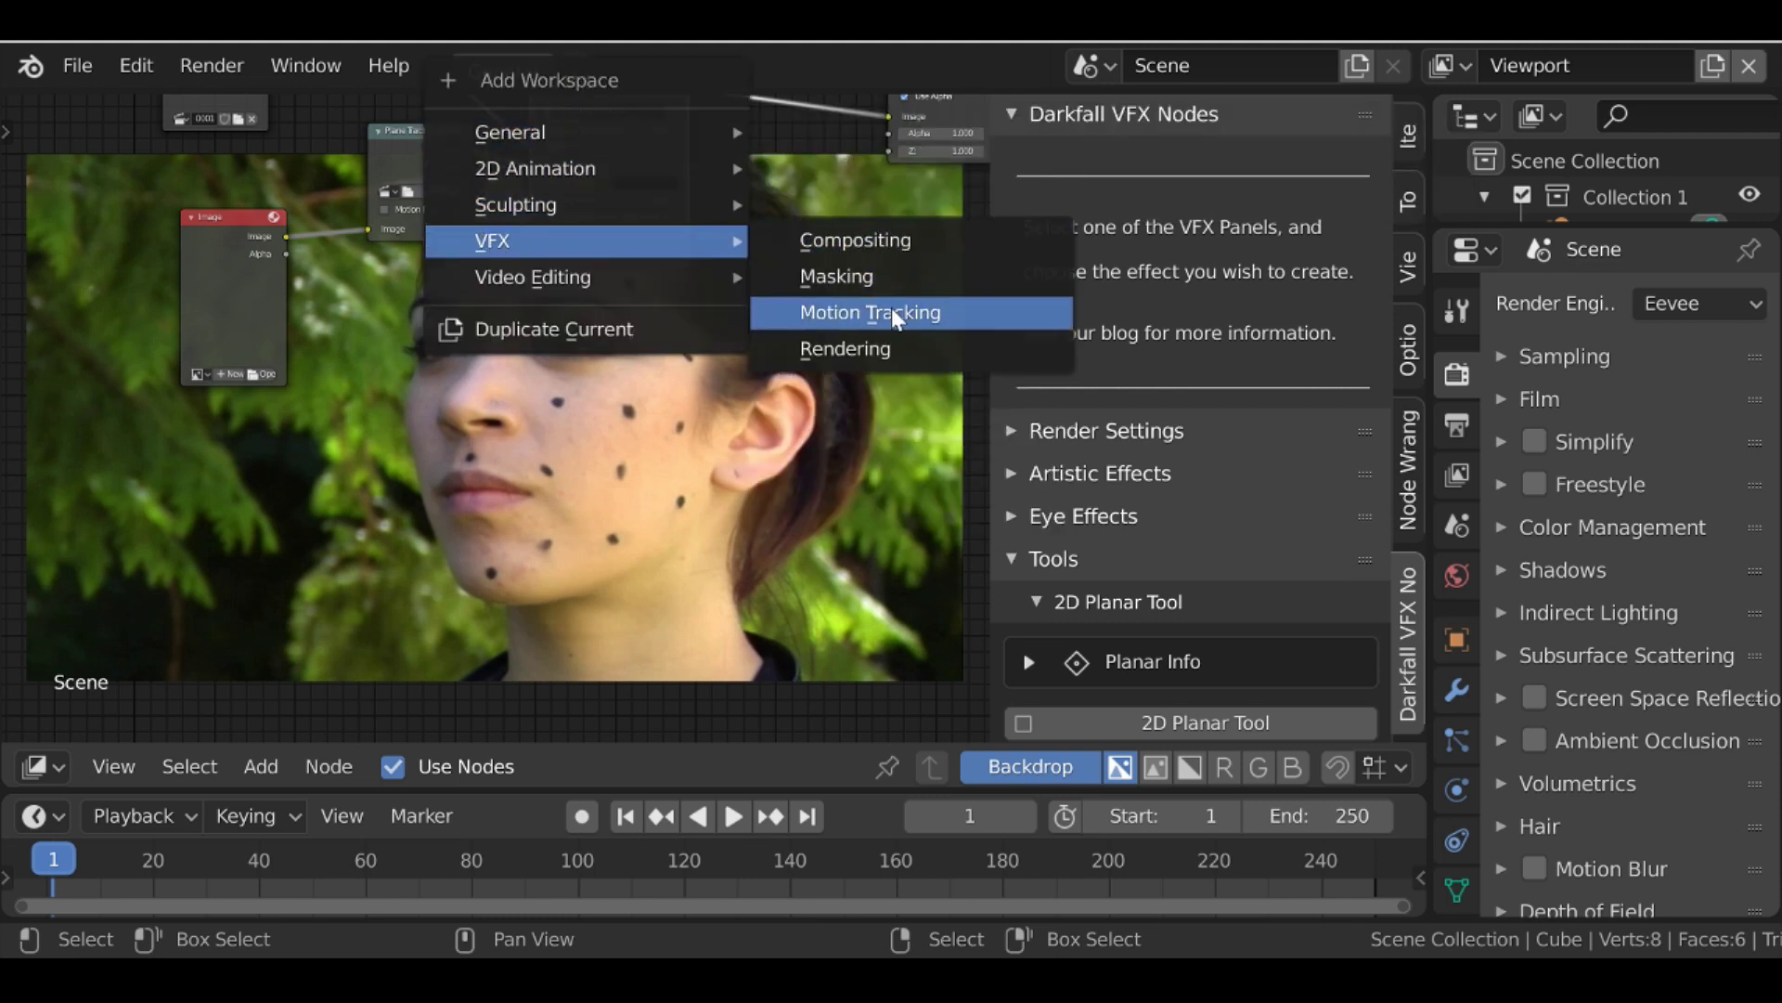
pyautogui.click(945, 308)
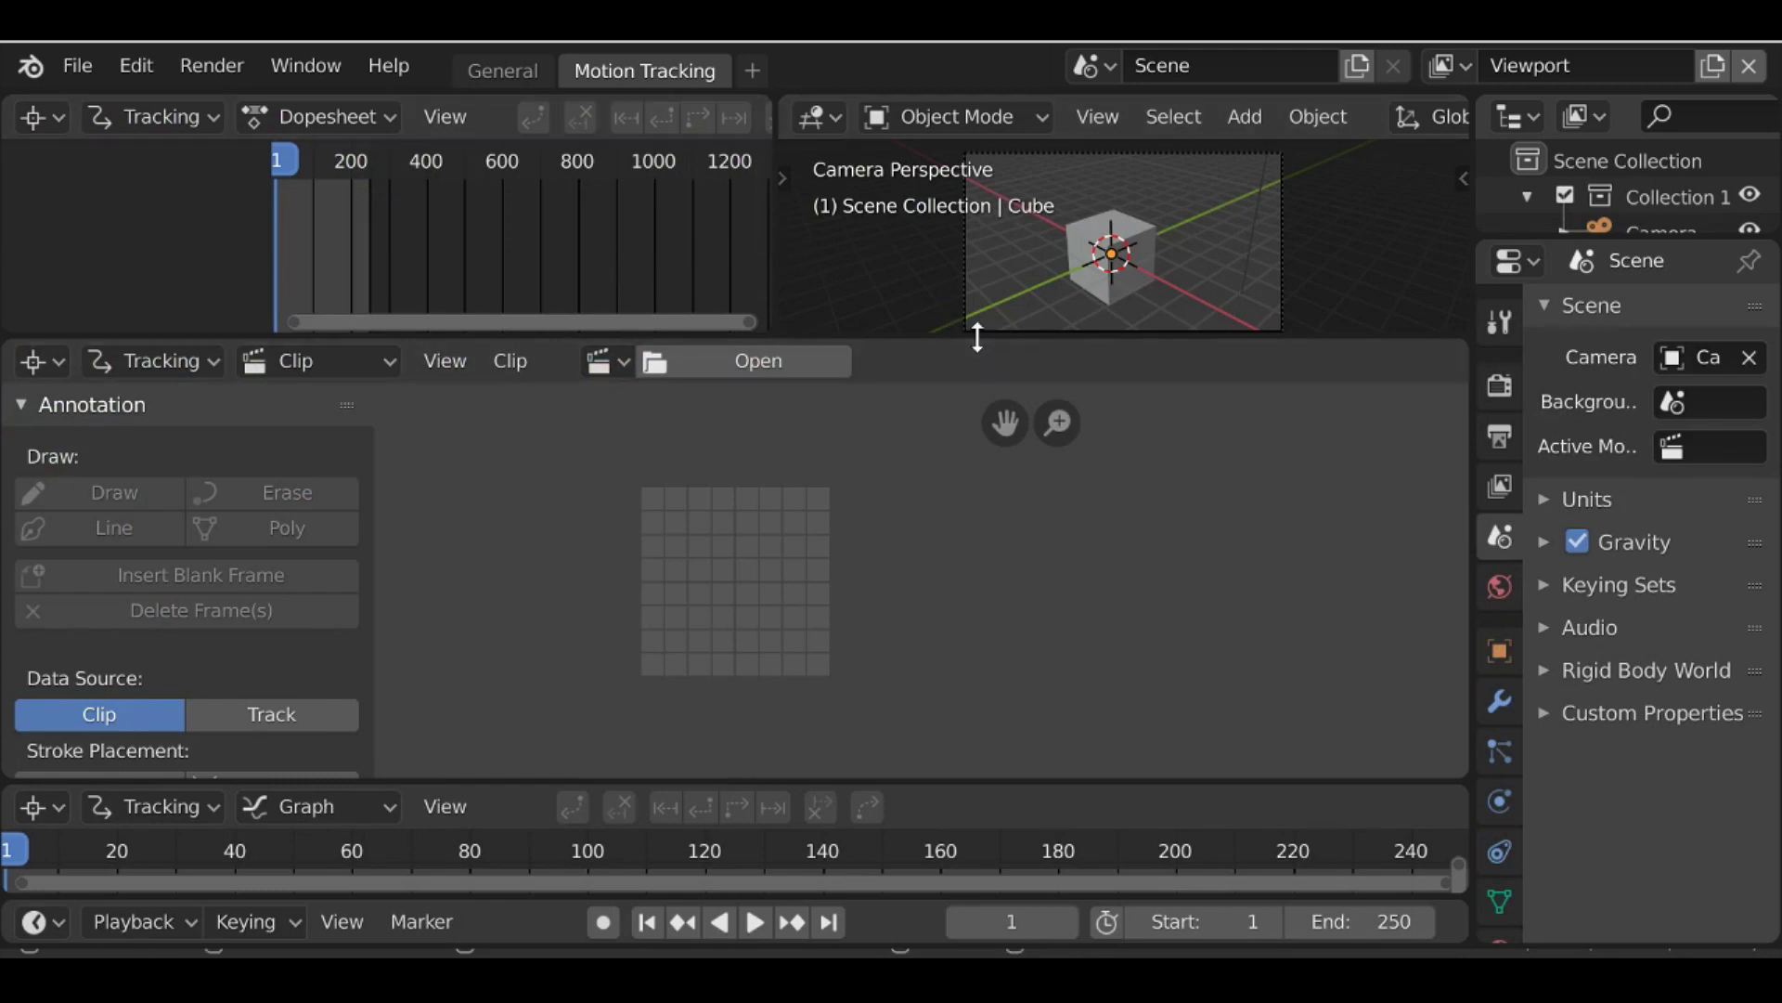
pyautogui.moveTo(975, 335); pyautogui.dragTo(964, 132)
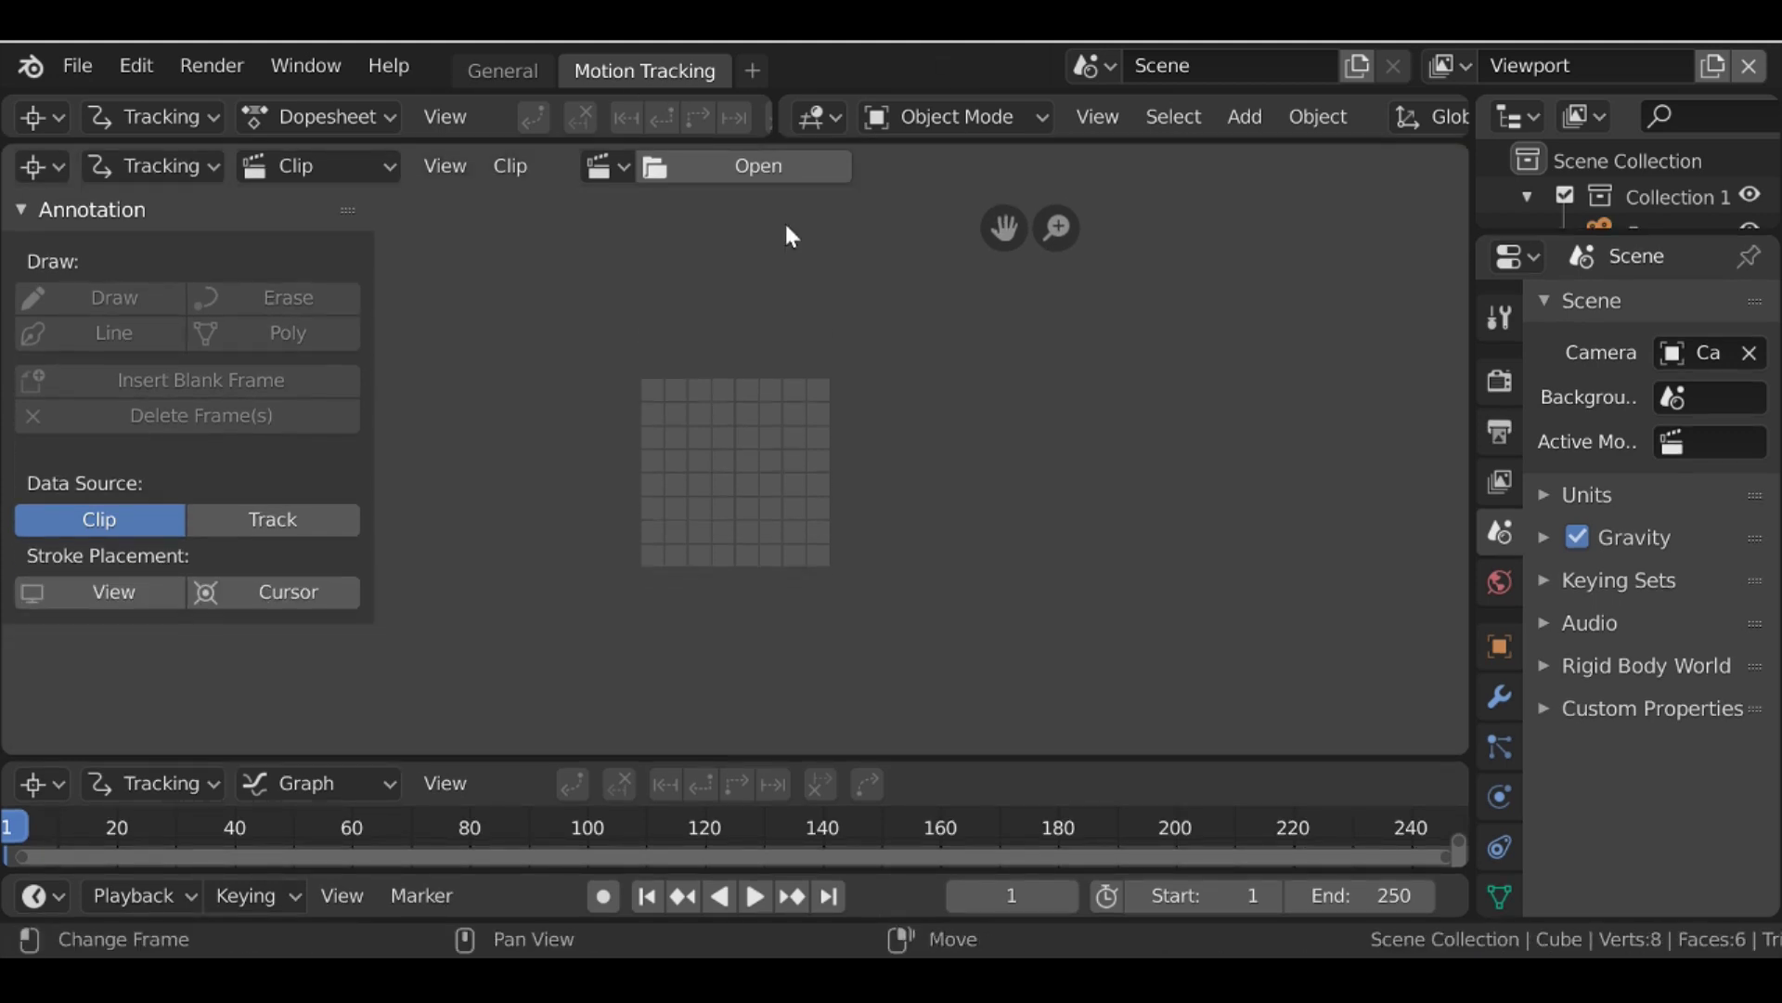
# Load 0001-0267.mp4 into the clip editor and set the scene frame range from the clip
pyautogui.click(511, 176)
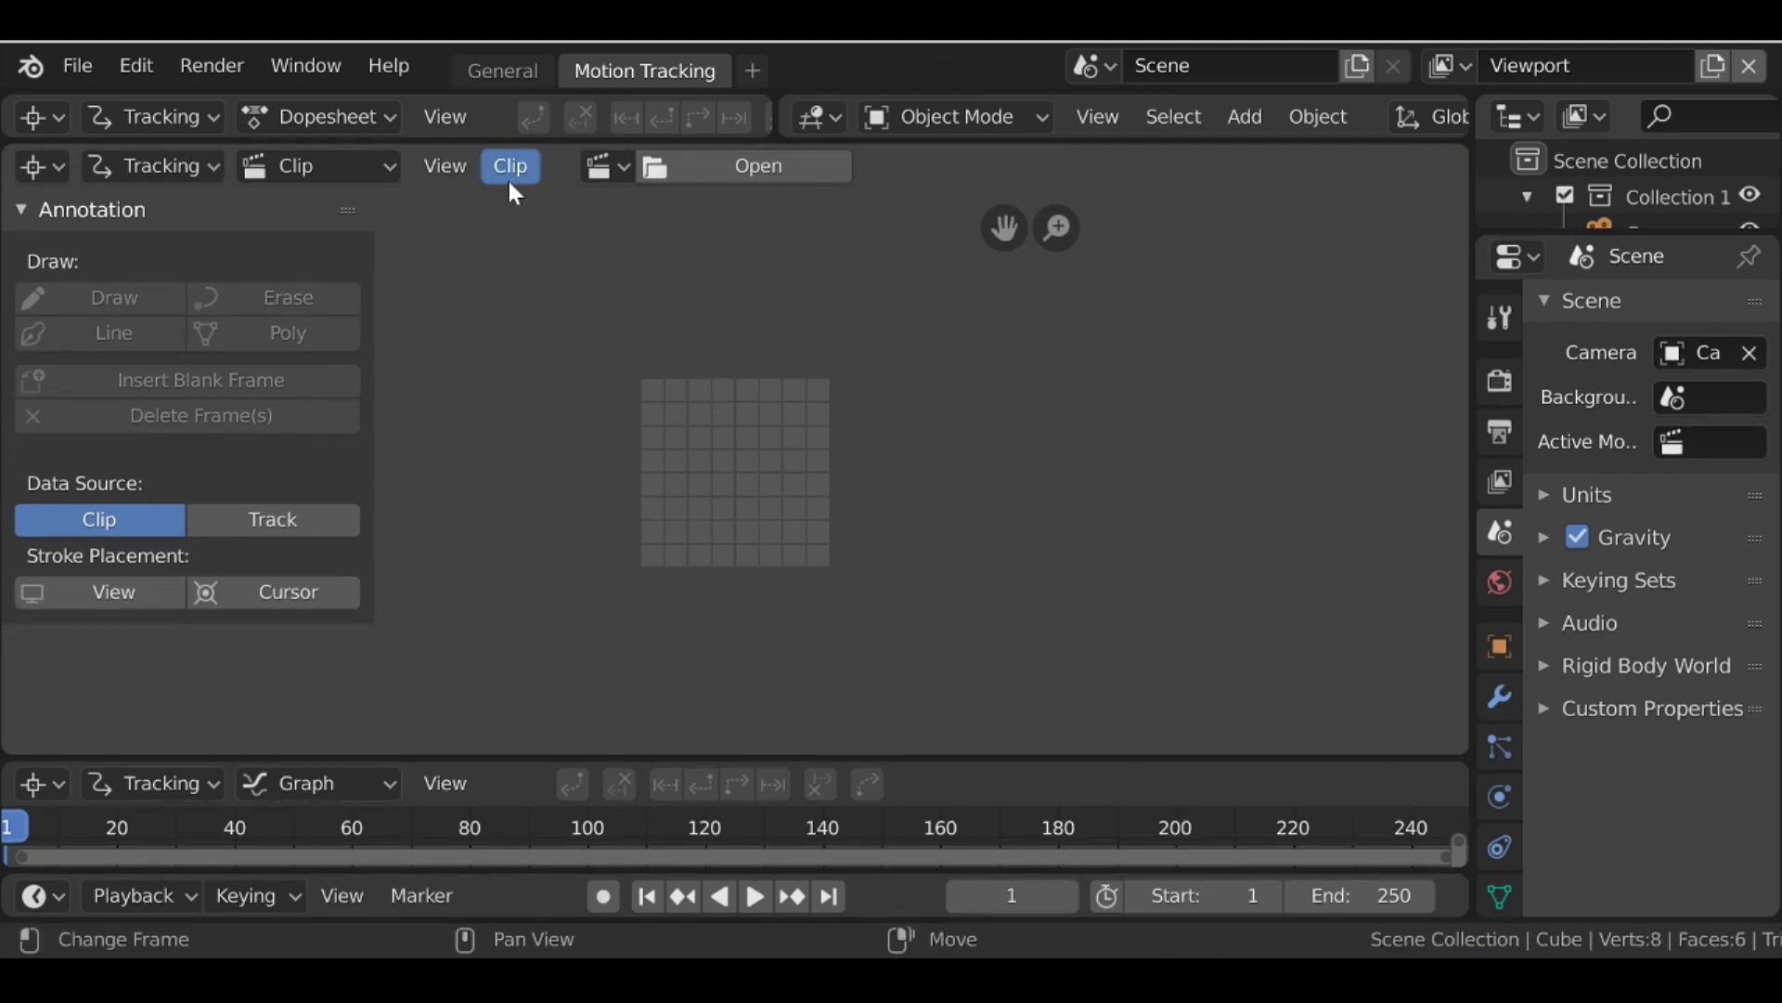
pyautogui.click(600, 169)
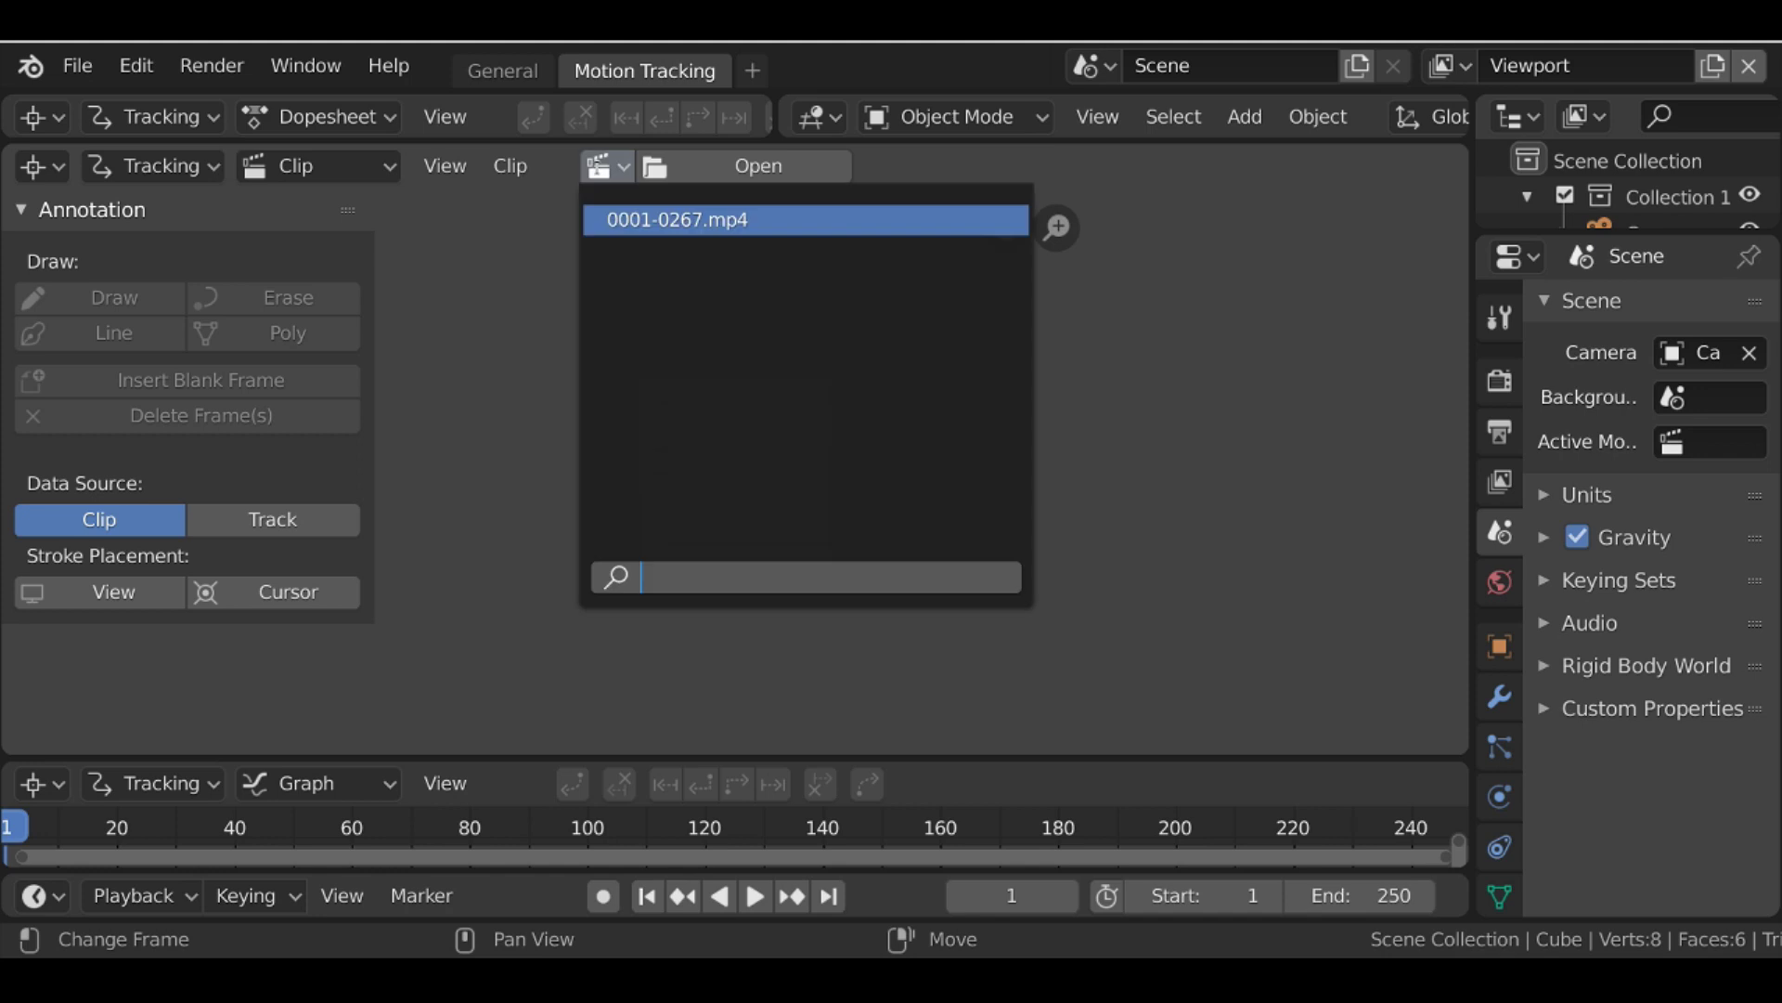
pyautogui.click(767, 222)
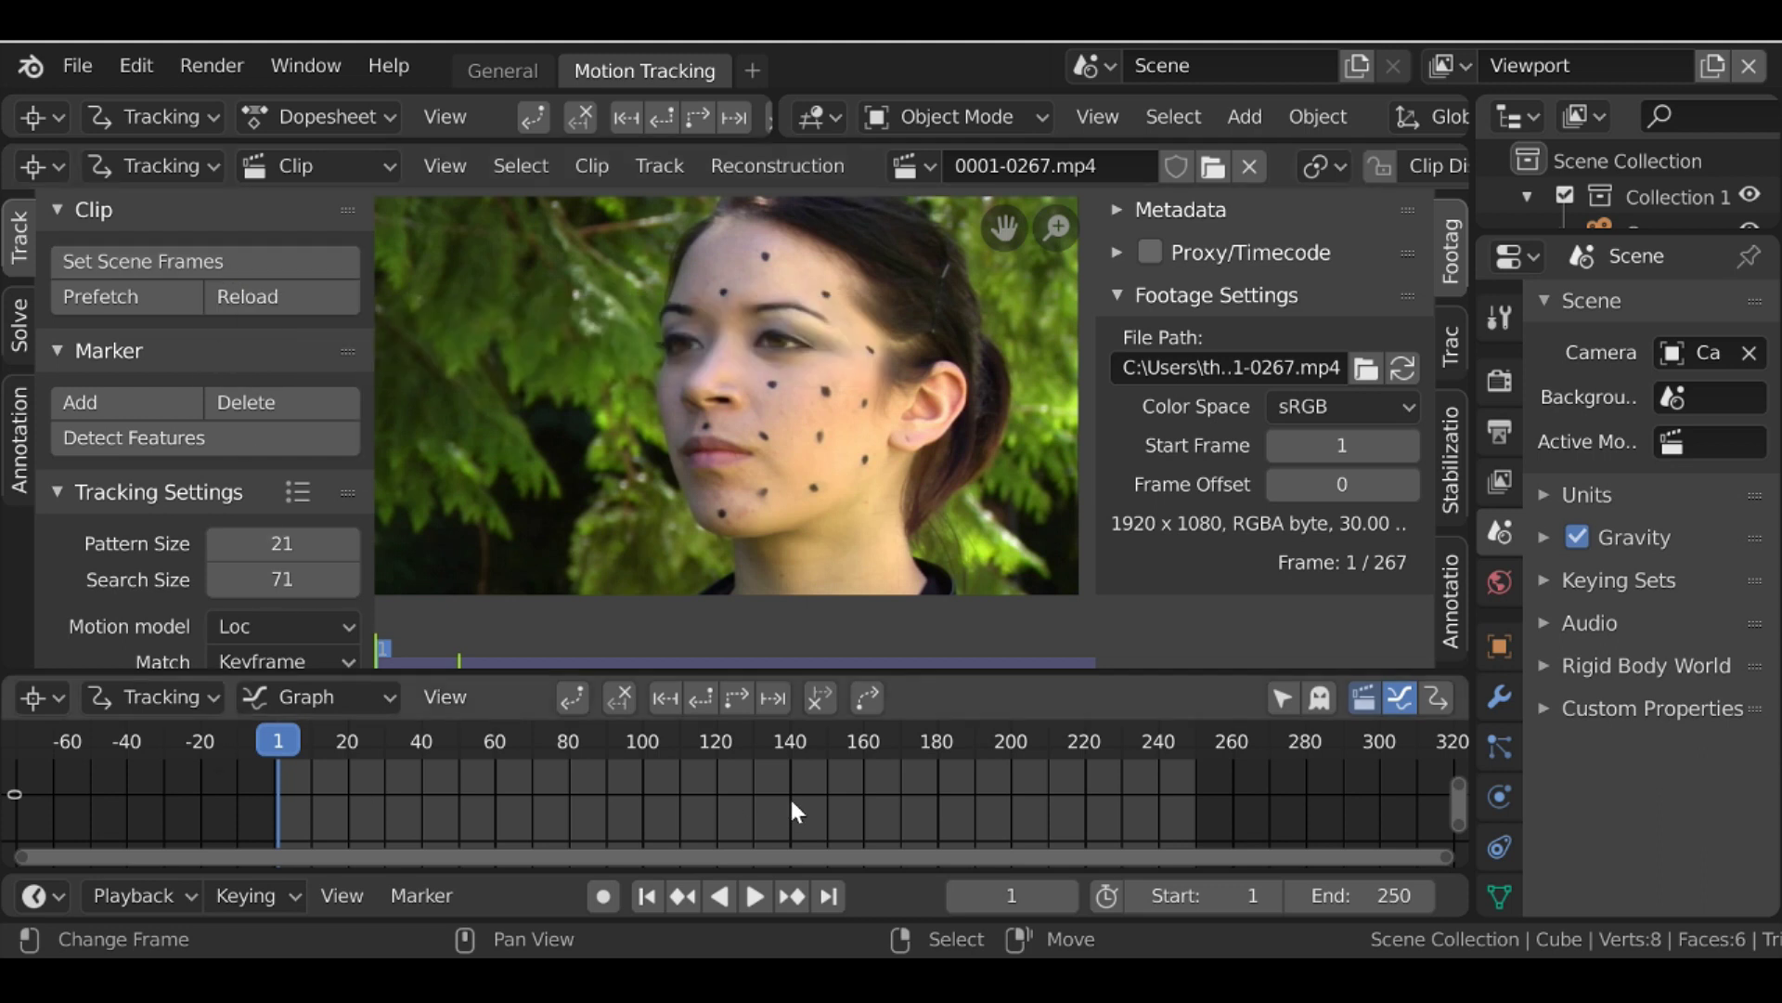
pyautogui.click(220, 262)
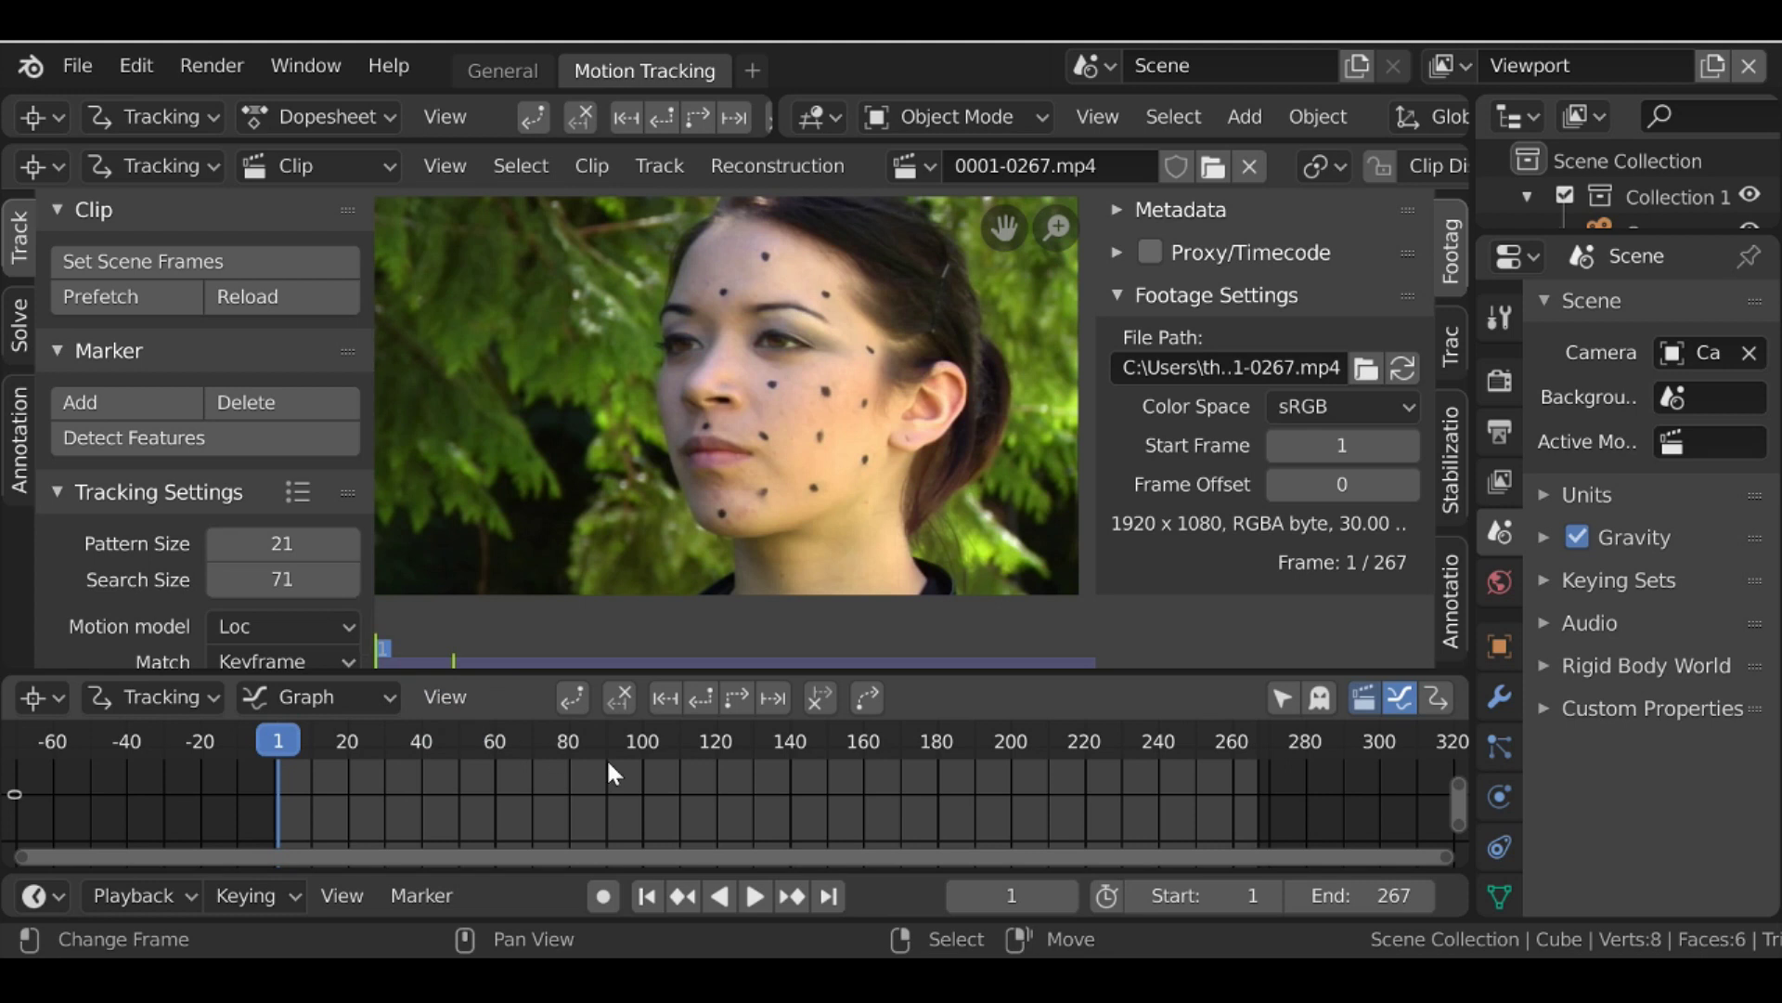
# Limit the scene's frame range to start at 99 and end at 180
pyautogui.click(1238, 898)
pyautogui.write('99')
pyautogui.press('Return')
pyautogui.click(1398, 896)
pyautogui.write('180')
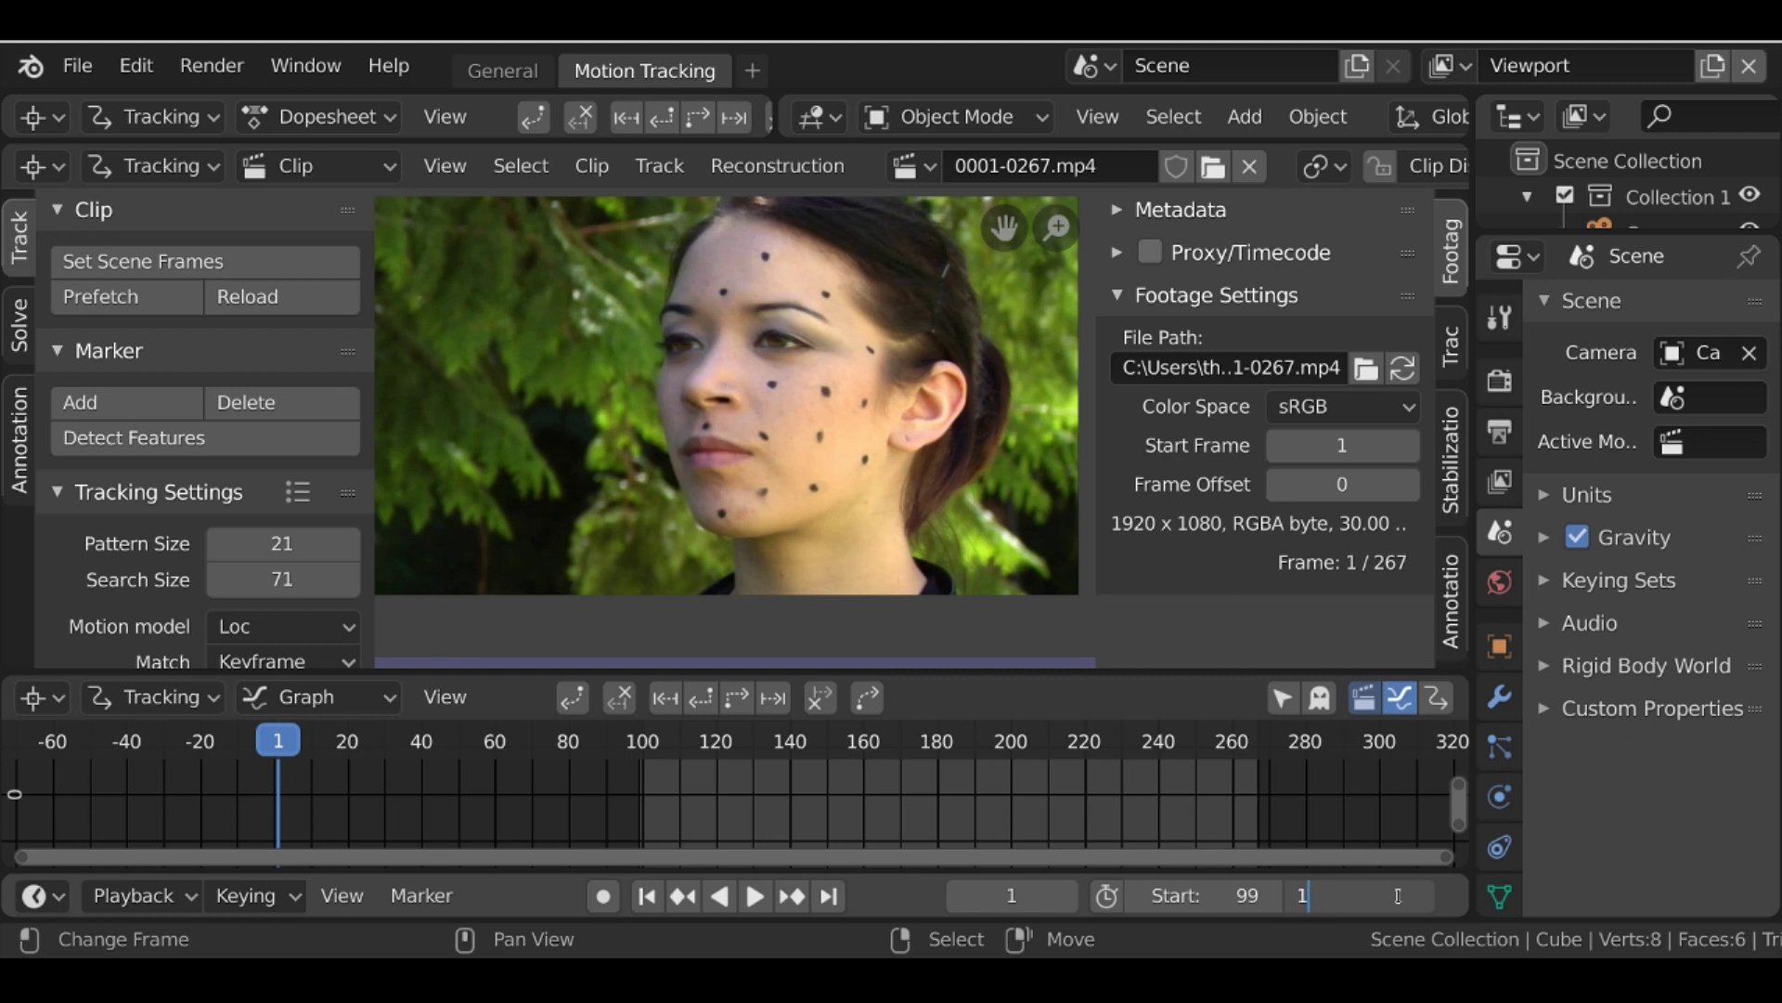
pyautogui.press('Return')
# Go to frame 99 and scrub through the shortened range to review the face footage
pyautogui.click(710, 824)
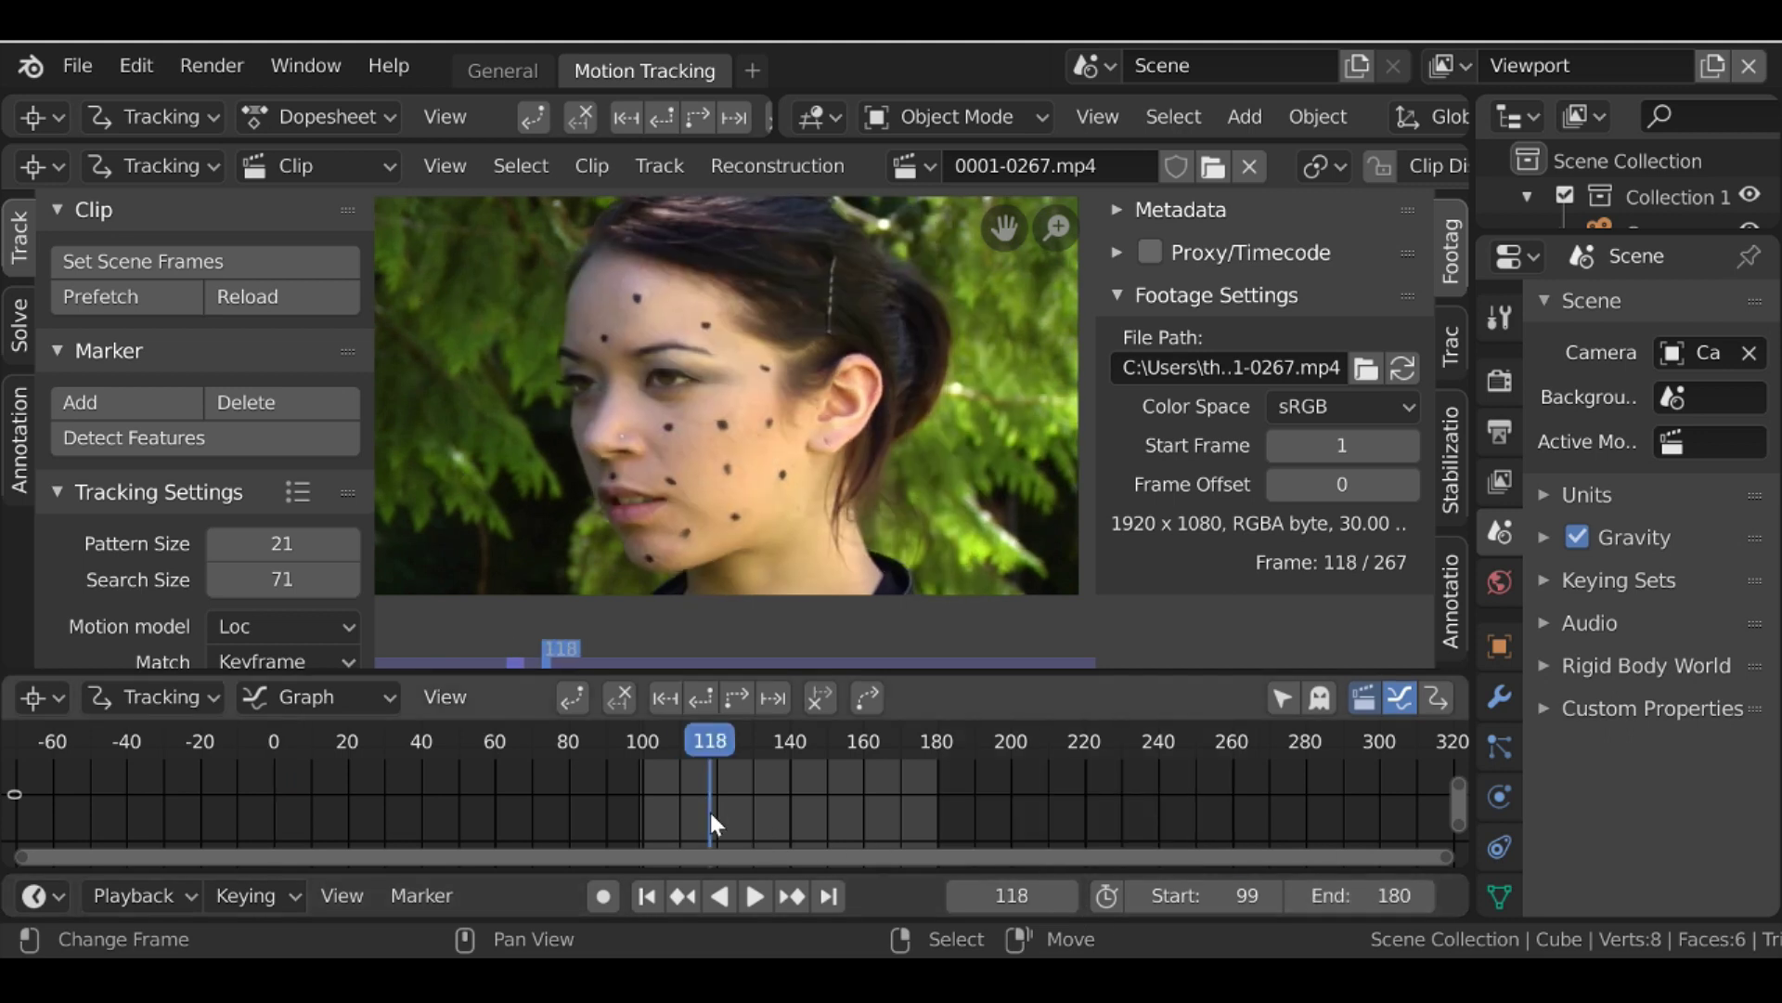
pyautogui.click(649, 896)
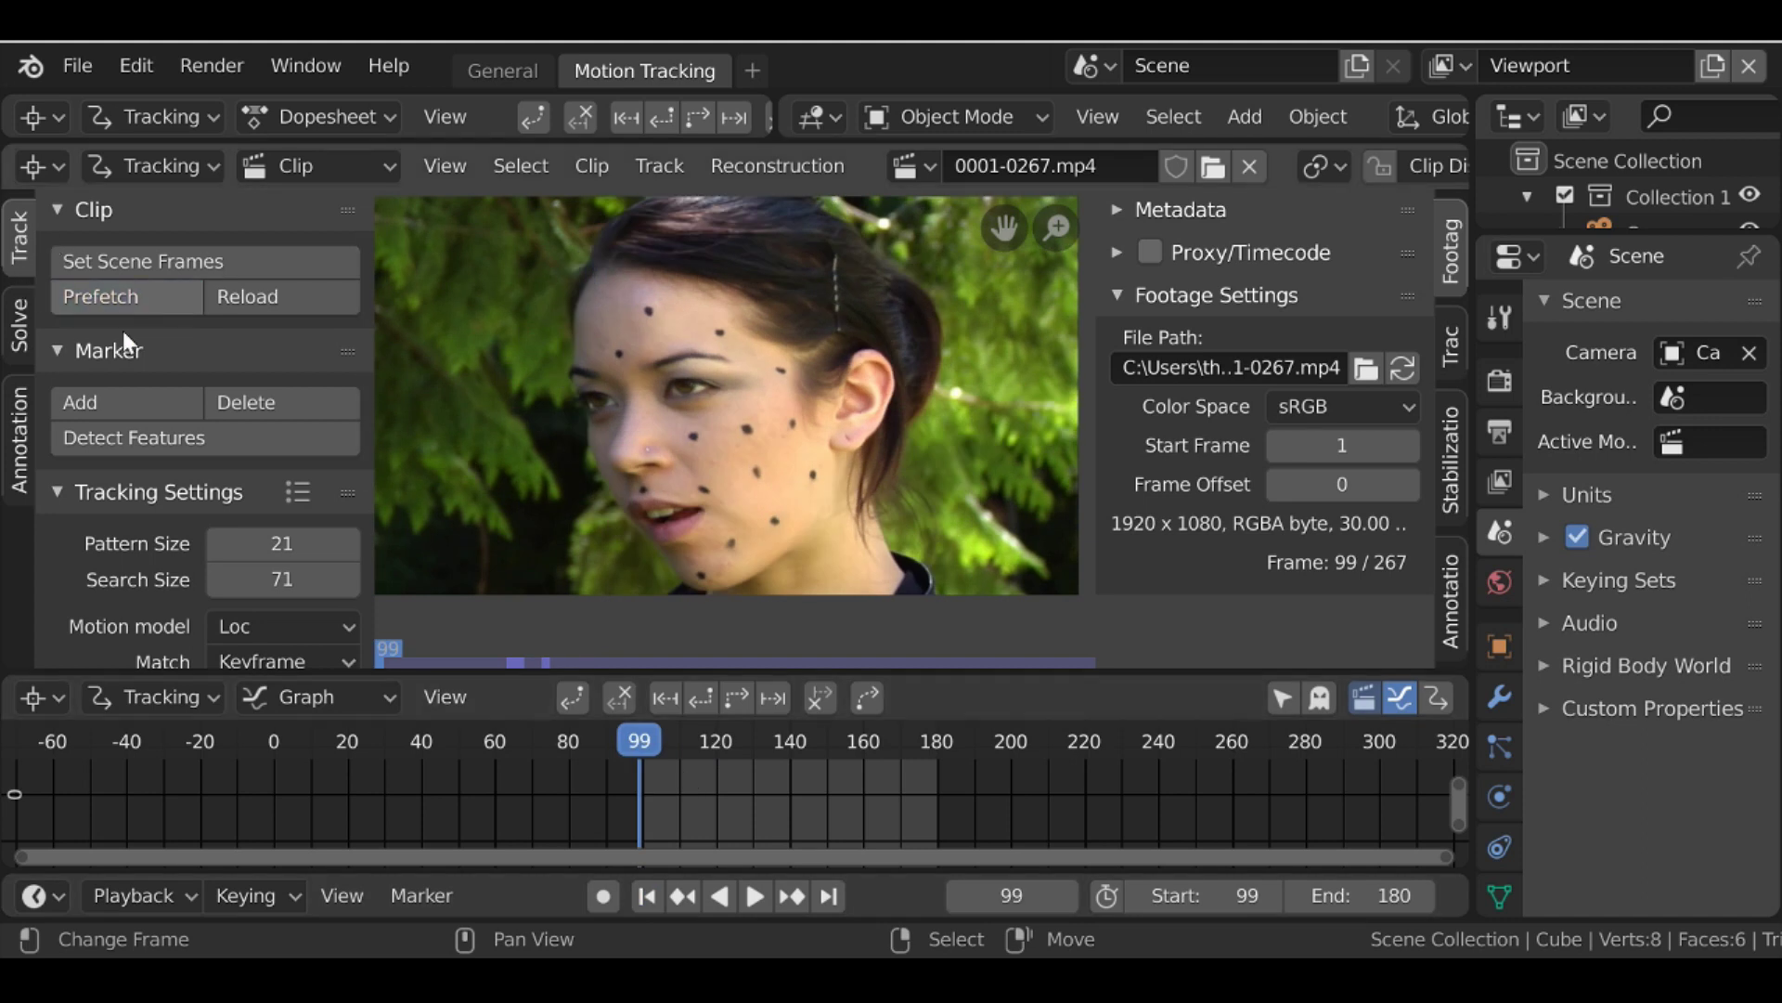
pyautogui.moveTo(642, 804); pyautogui.dragTo(907, 780)
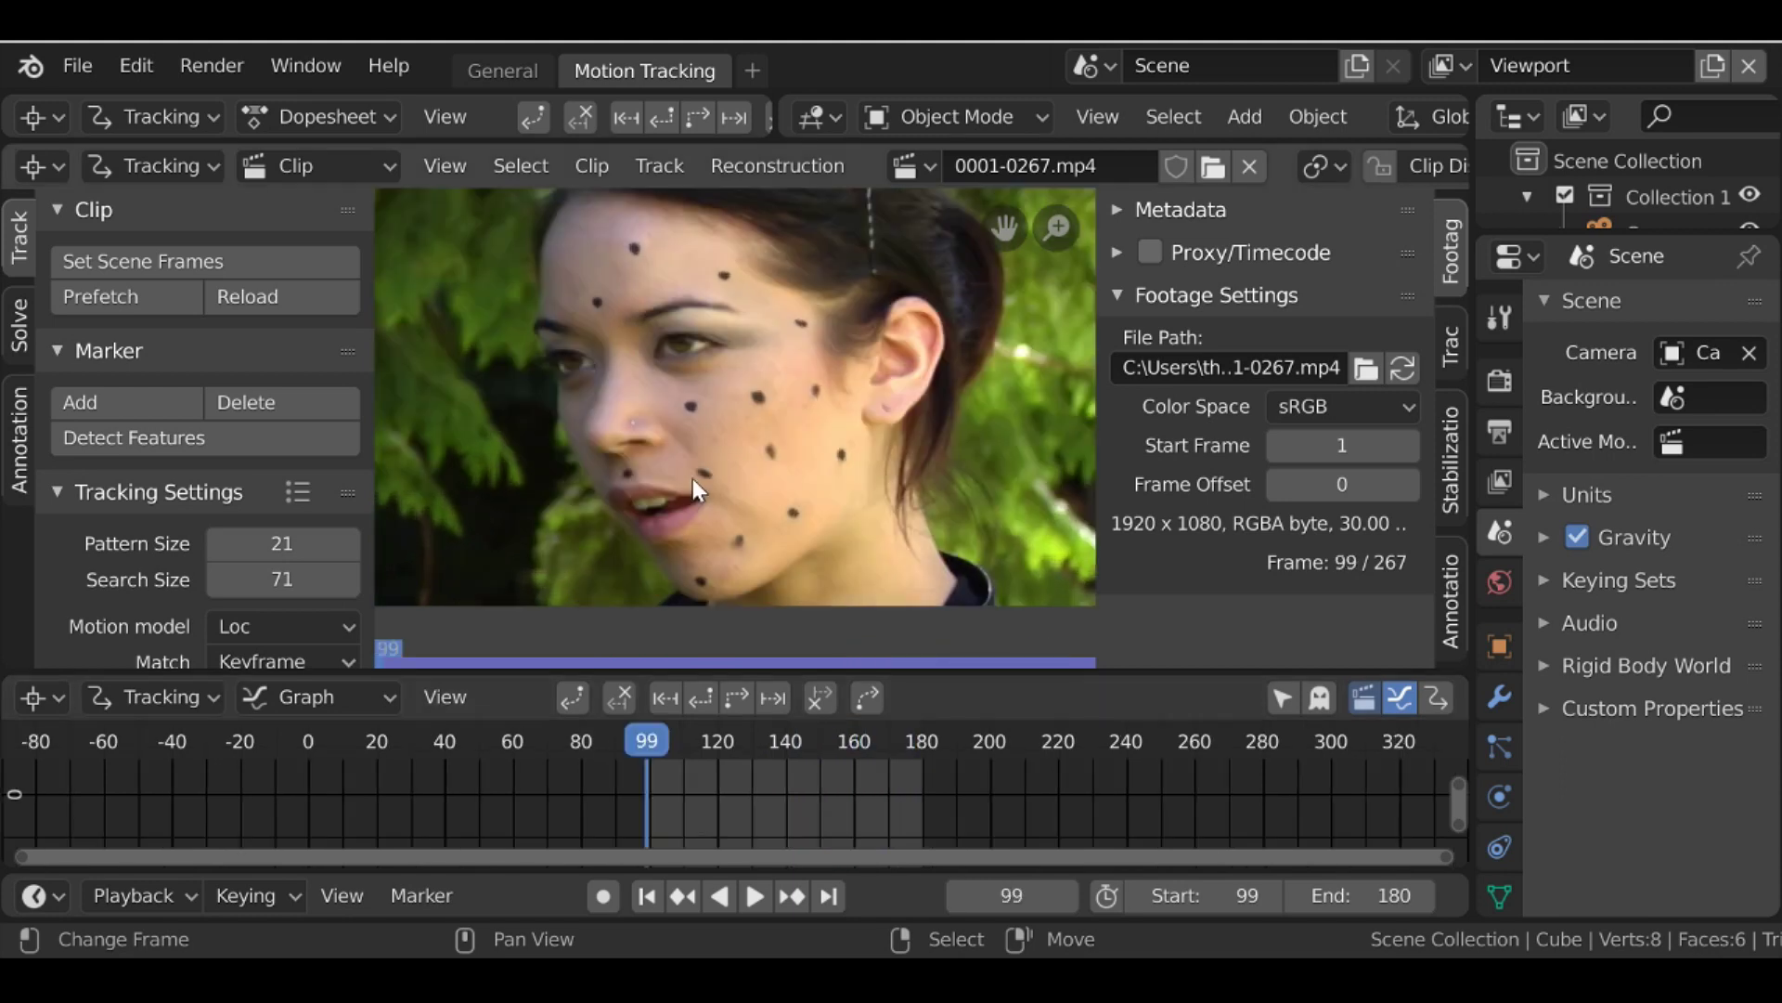
pyautogui.moveTo(693, 477); pyautogui.dragTo(654, 481, button='middle')
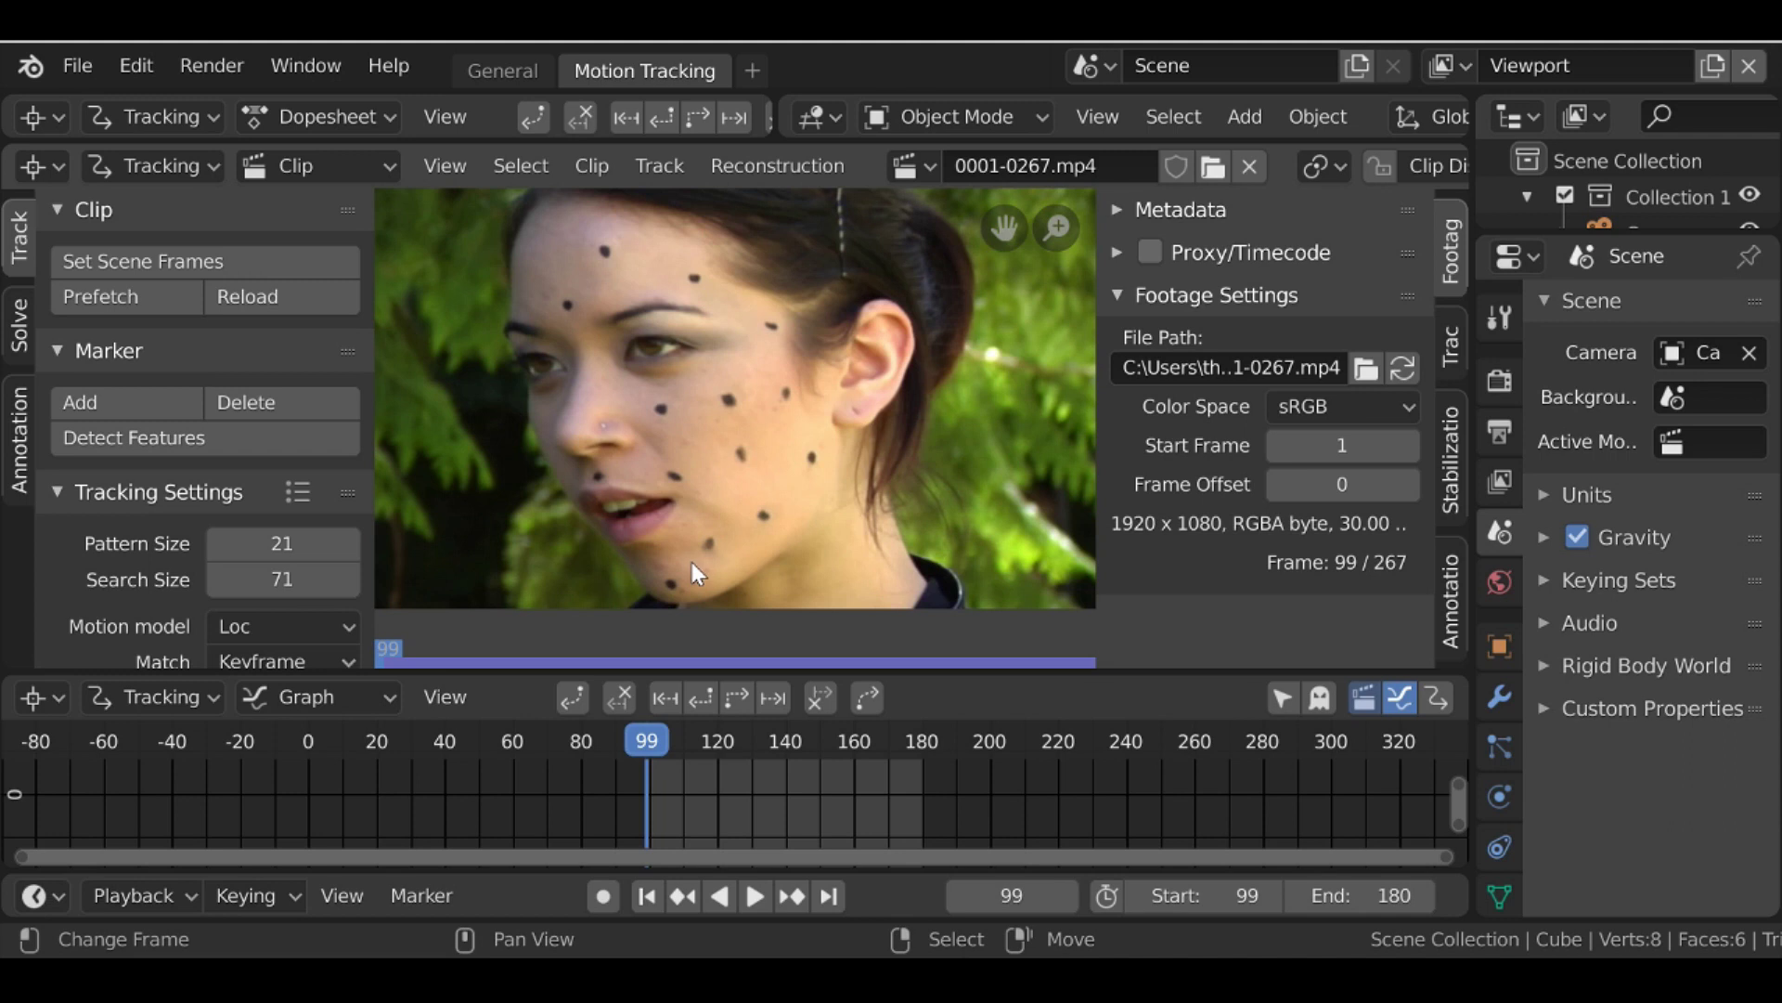
pyautogui.scroll(1, 697, 540)
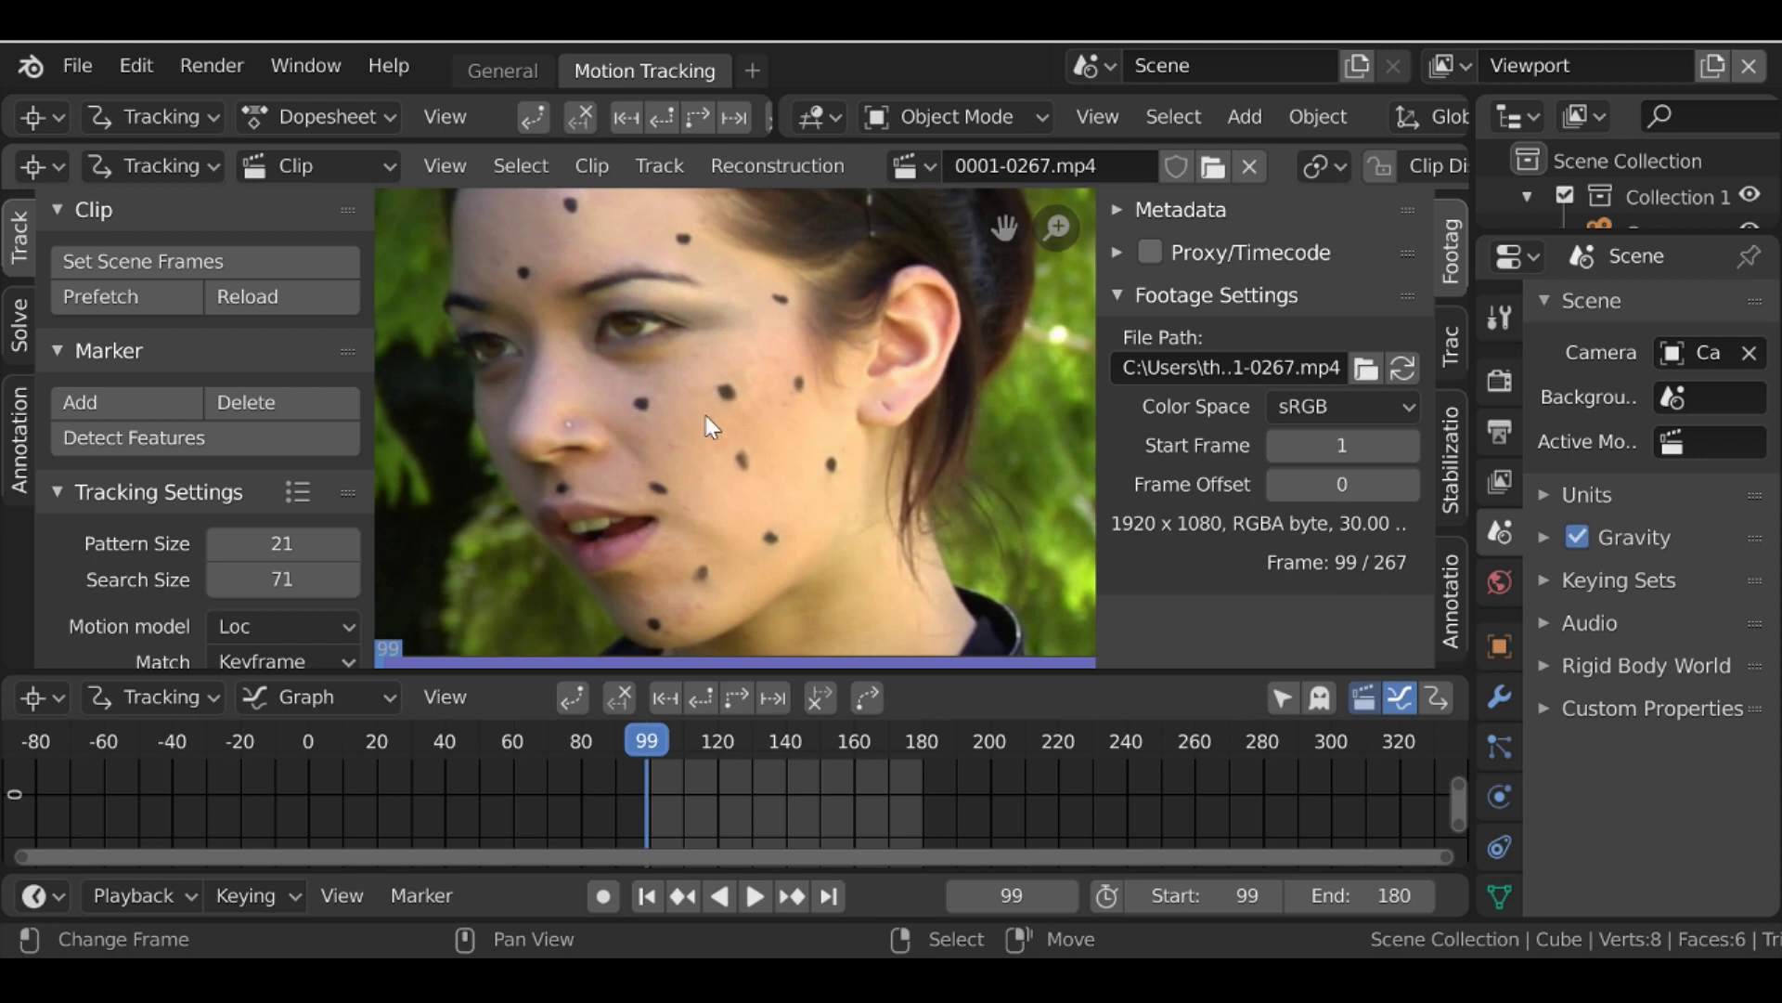
# Set the tracking motion model to LocRot and the match to Previous frame, and enable Normalize
pyautogui.scroll(-5, 70, 481)
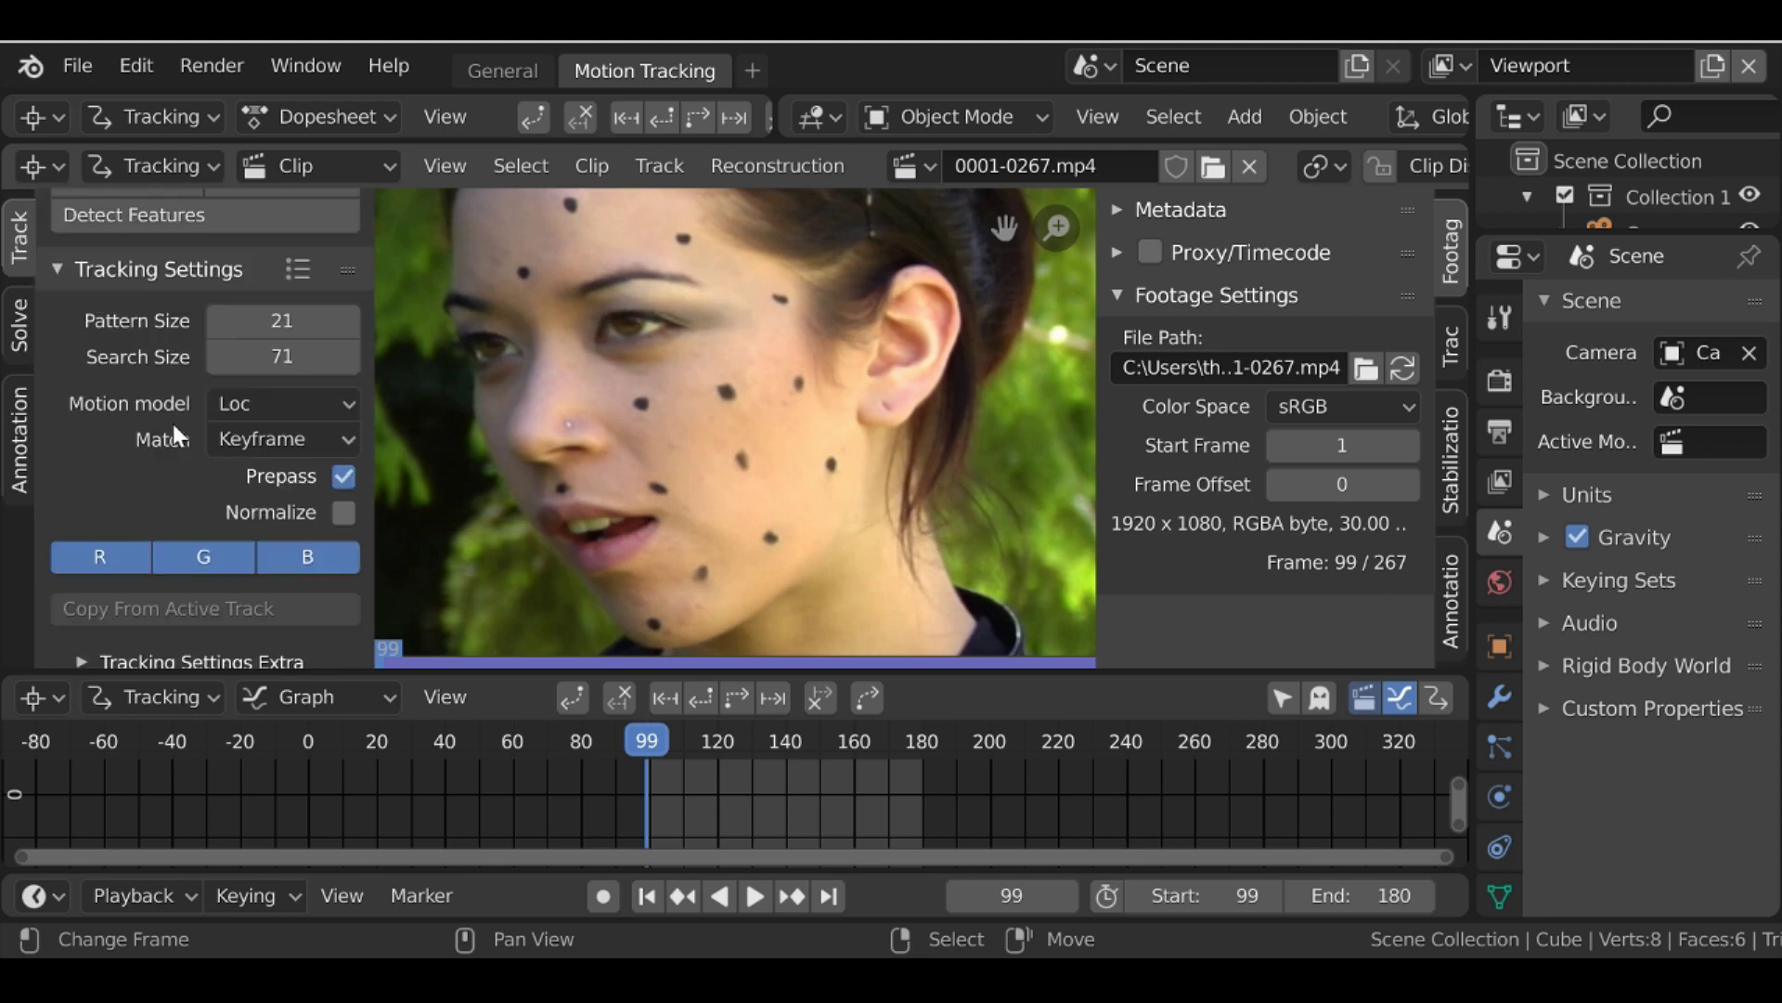
pyautogui.click(279, 404)
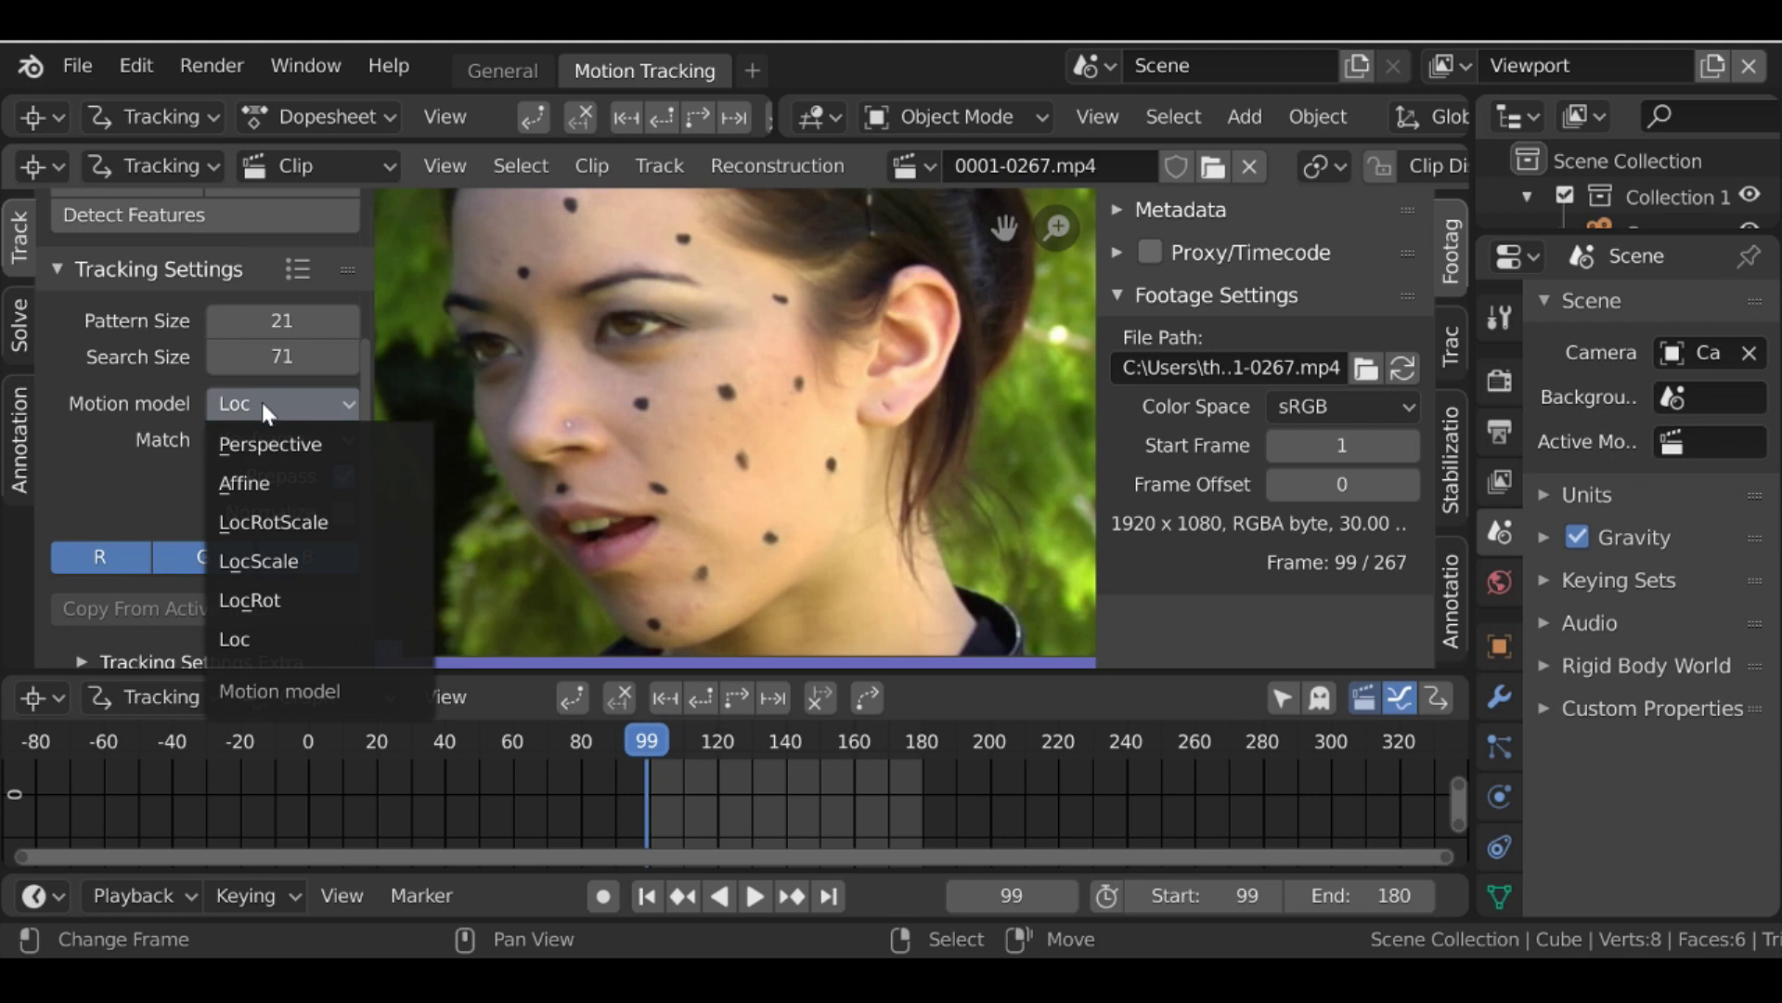
pyautogui.click(316, 600)
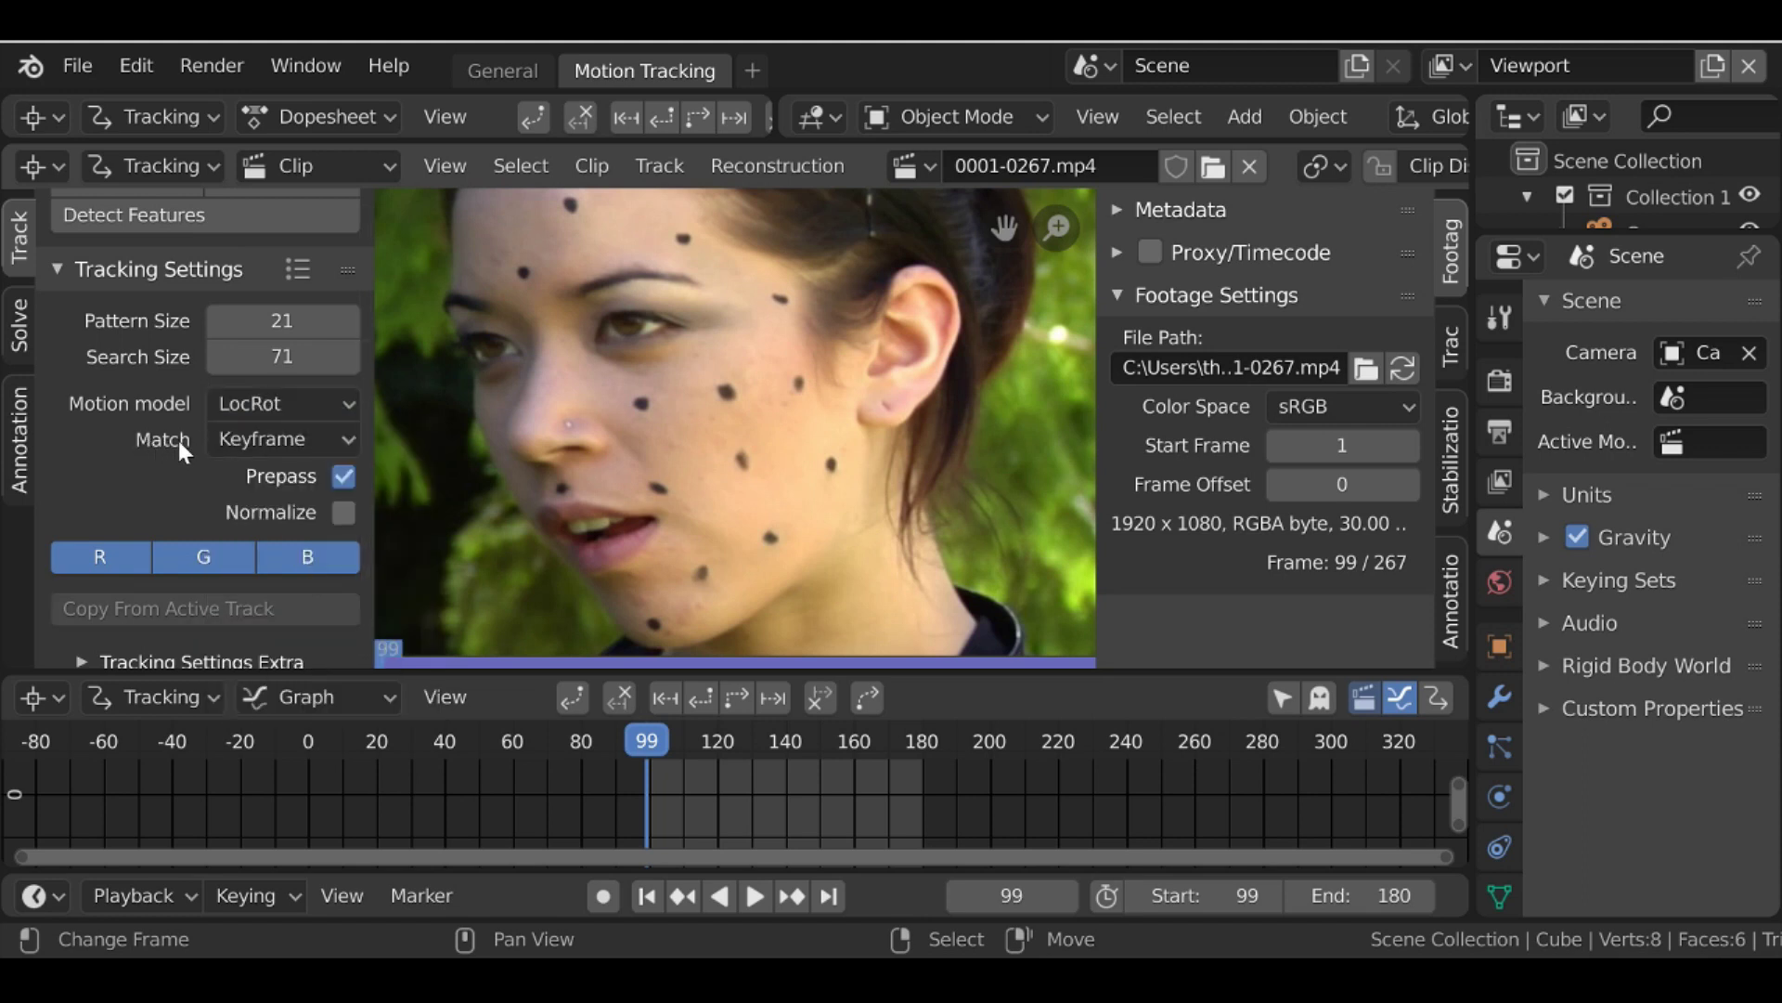
pyautogui.click(283, 436)
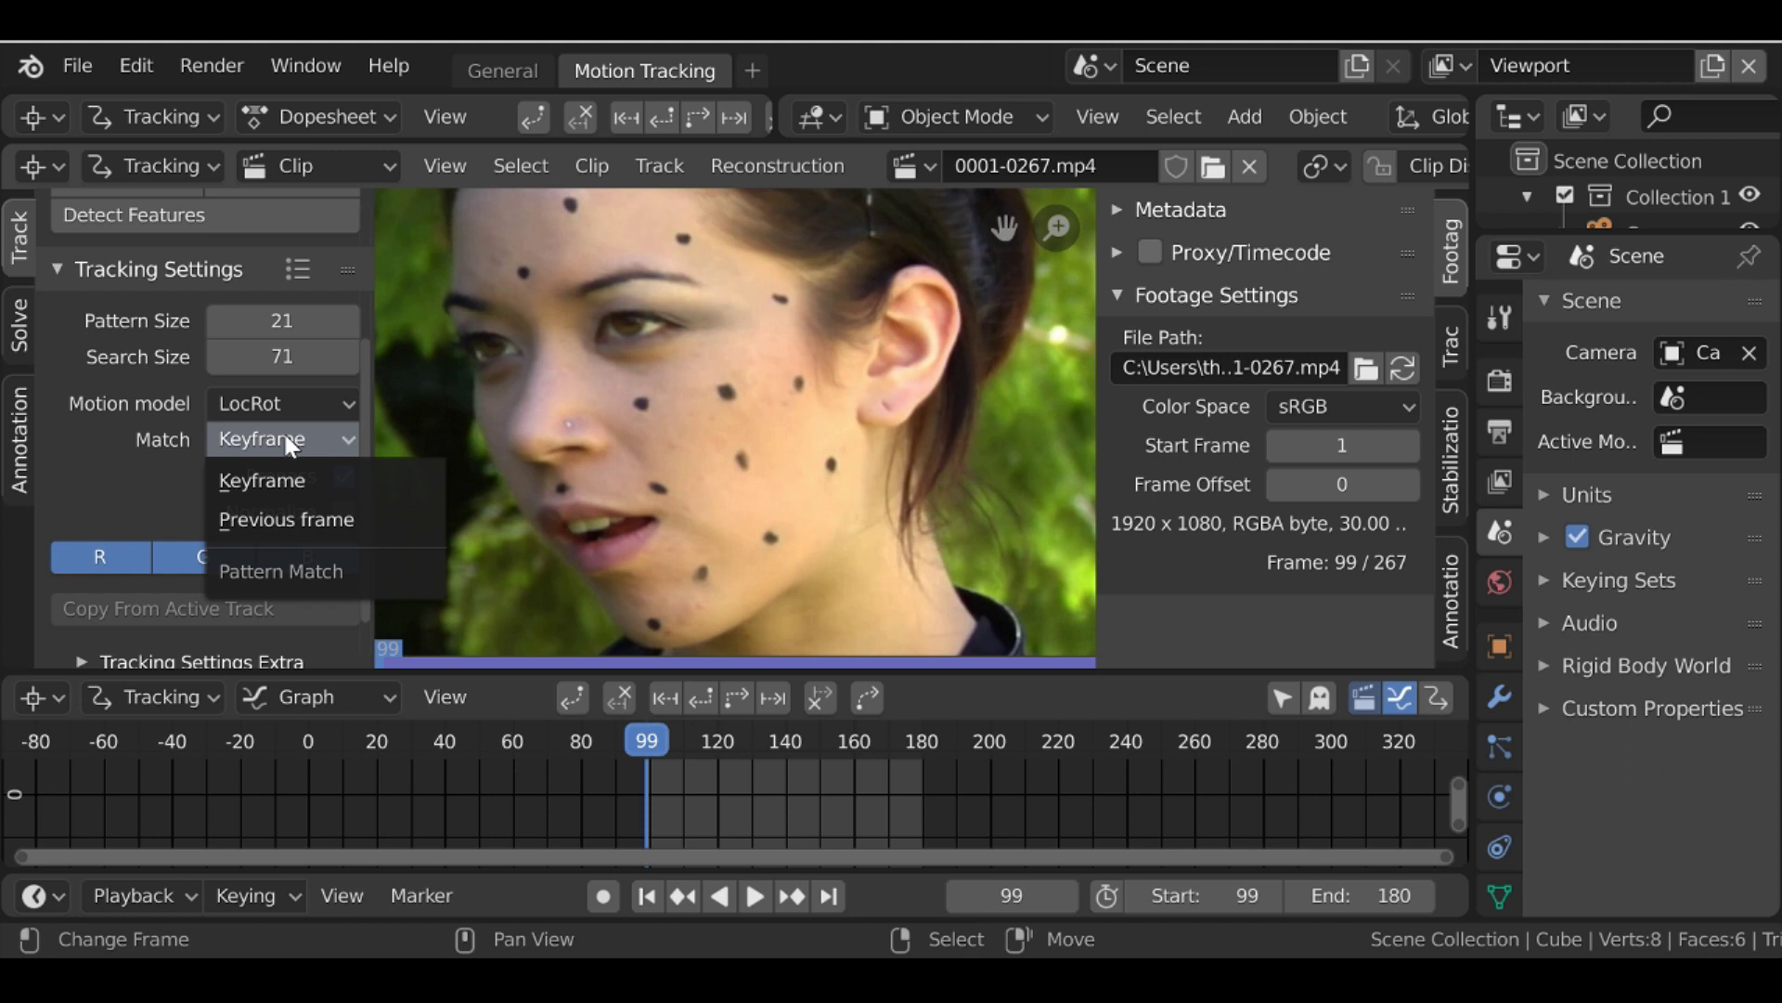
pyautogui.click(337, 520)
pyautogui.click(343, 512)
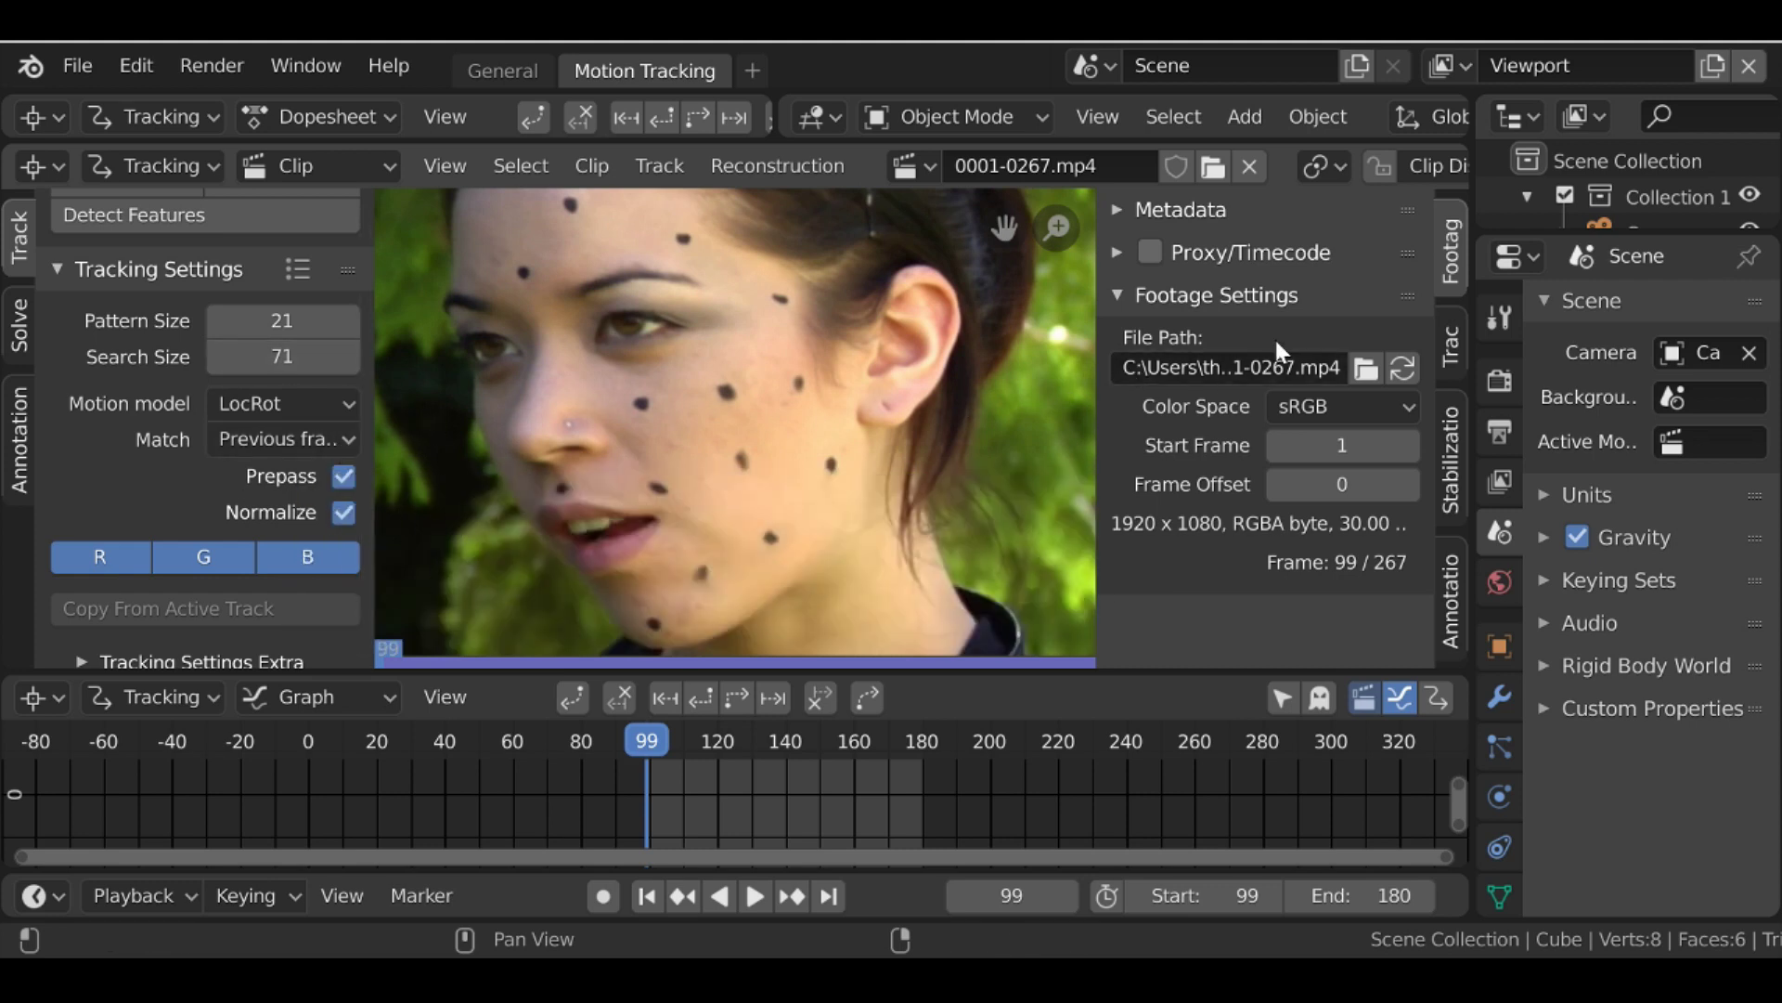
# Place a tracking marker on the dark cheek dot closest to the nose, with the track properties shown
pyautogui.click(1452, 339)
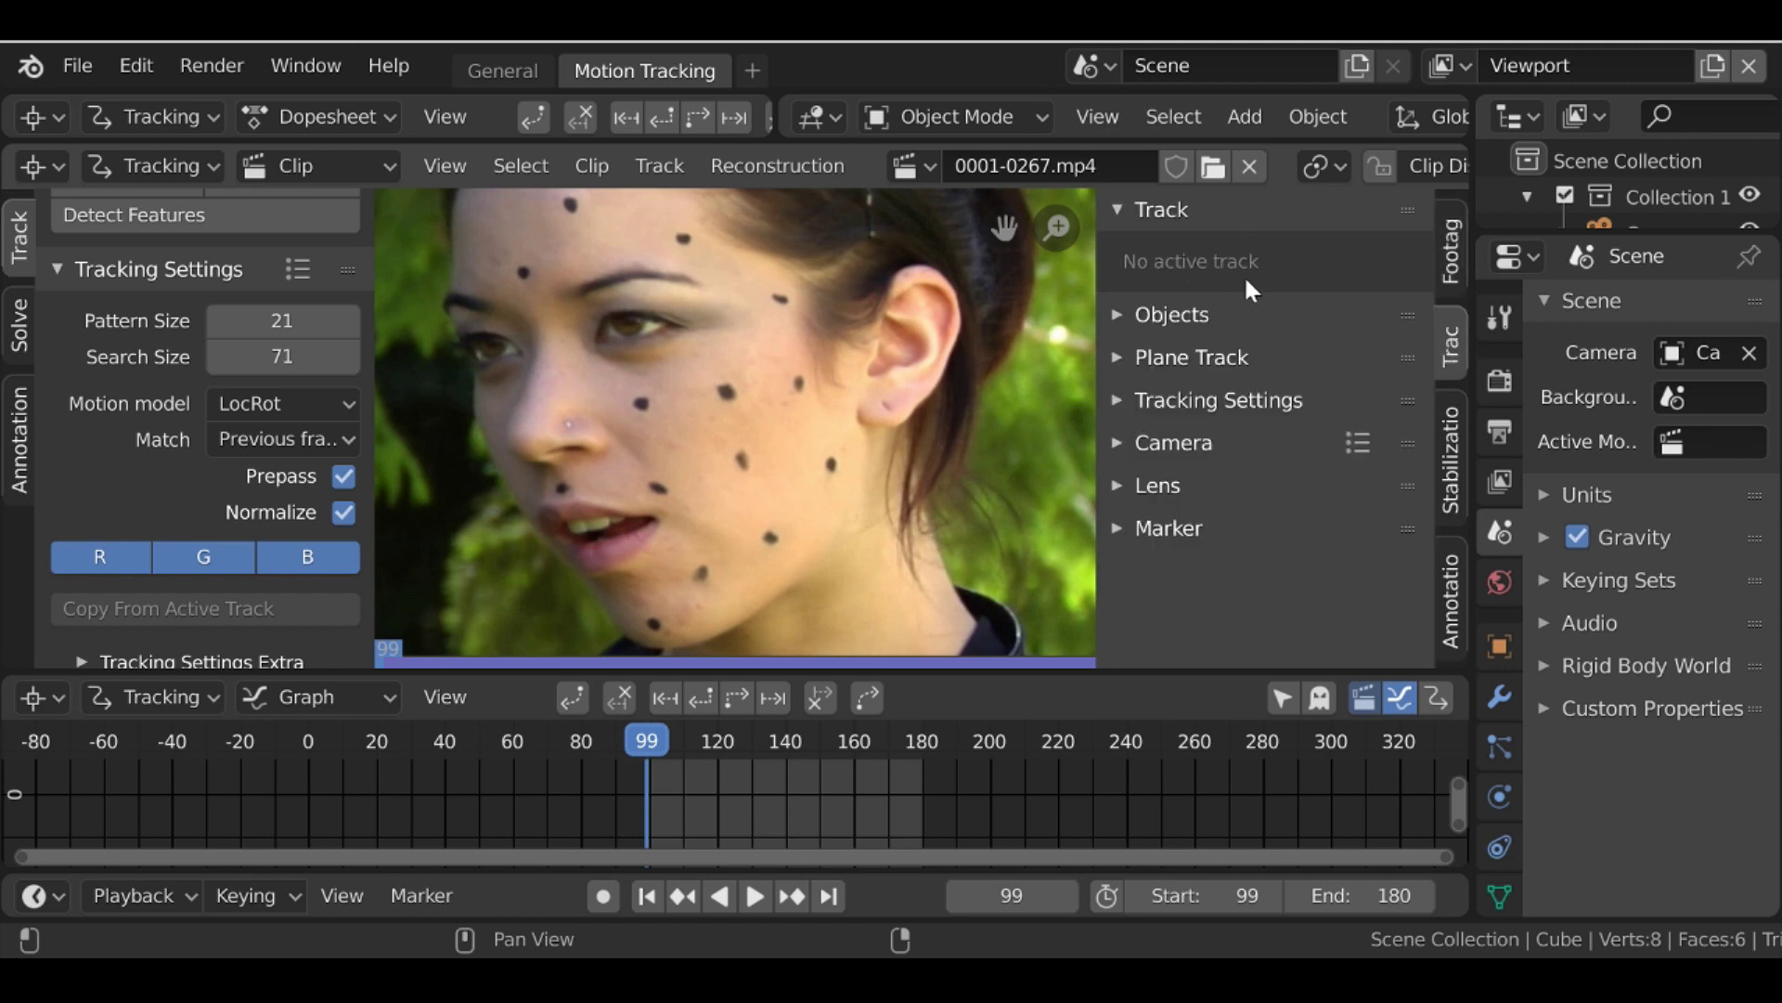
pyautogui.scroll(2, 676, 464)
pyautogui.scroll(2, 627, 399)
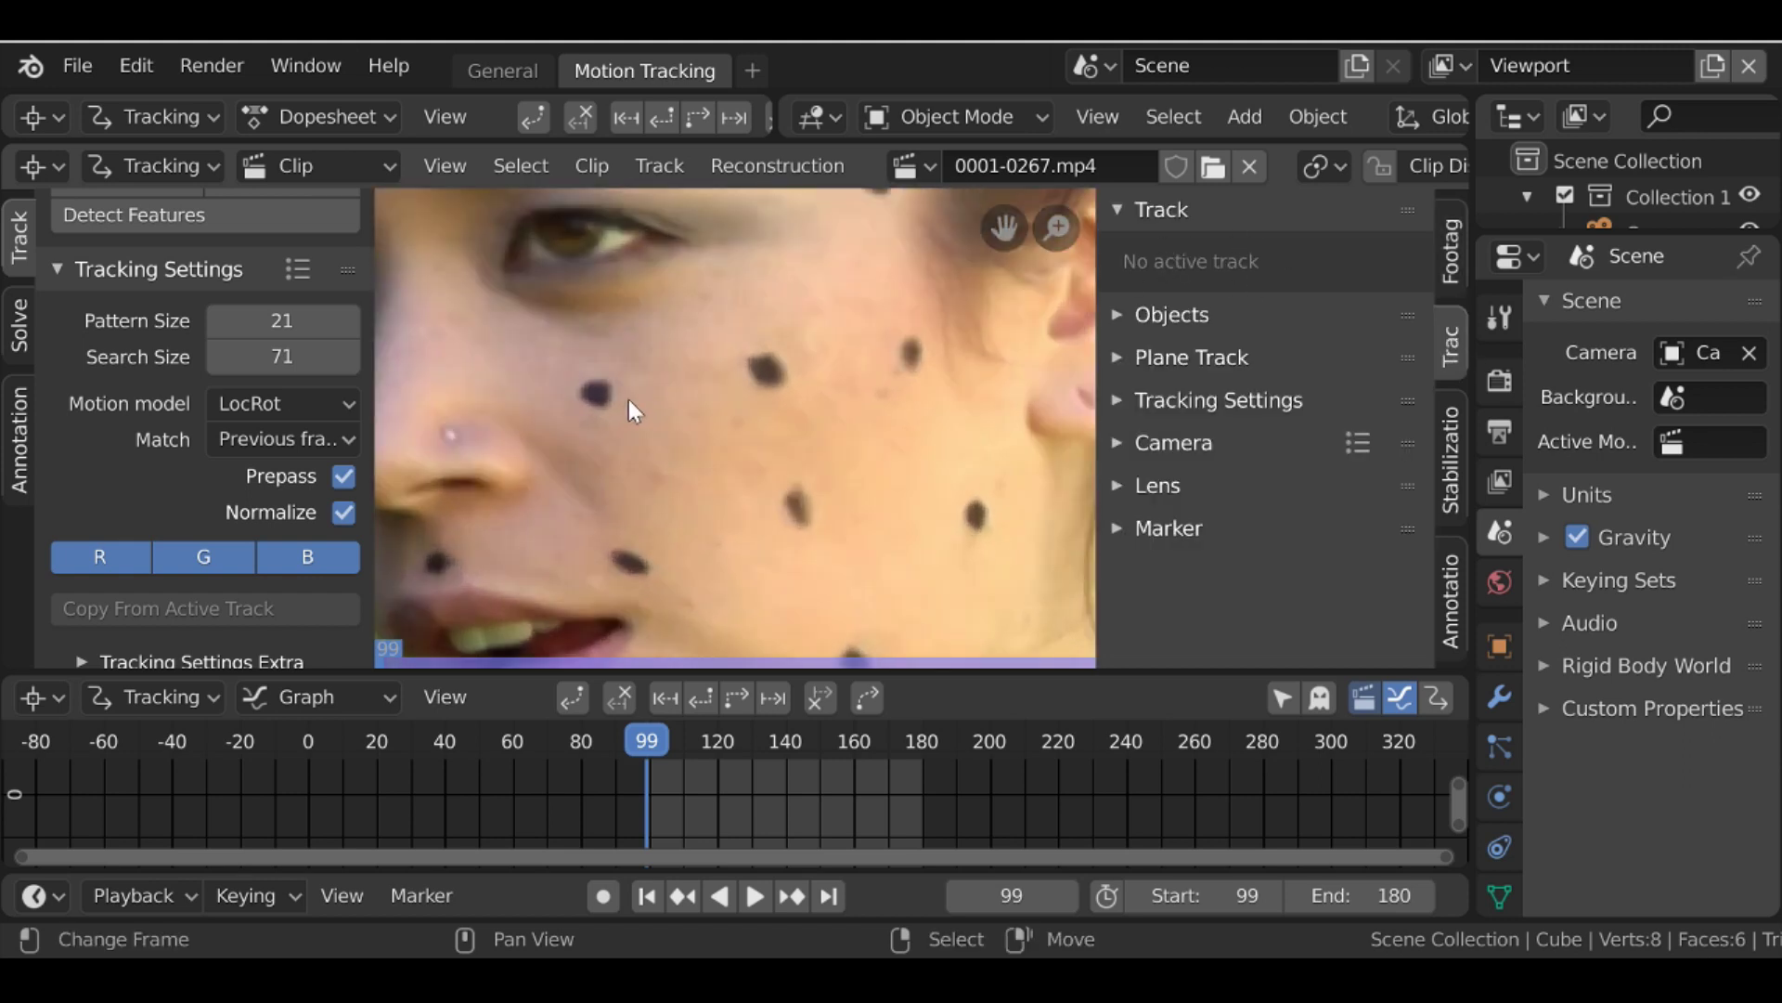
pyautogui.keyDown('ctrl'); pyautogui.click(599, 393); pyautogui.keyUp('ctrl')
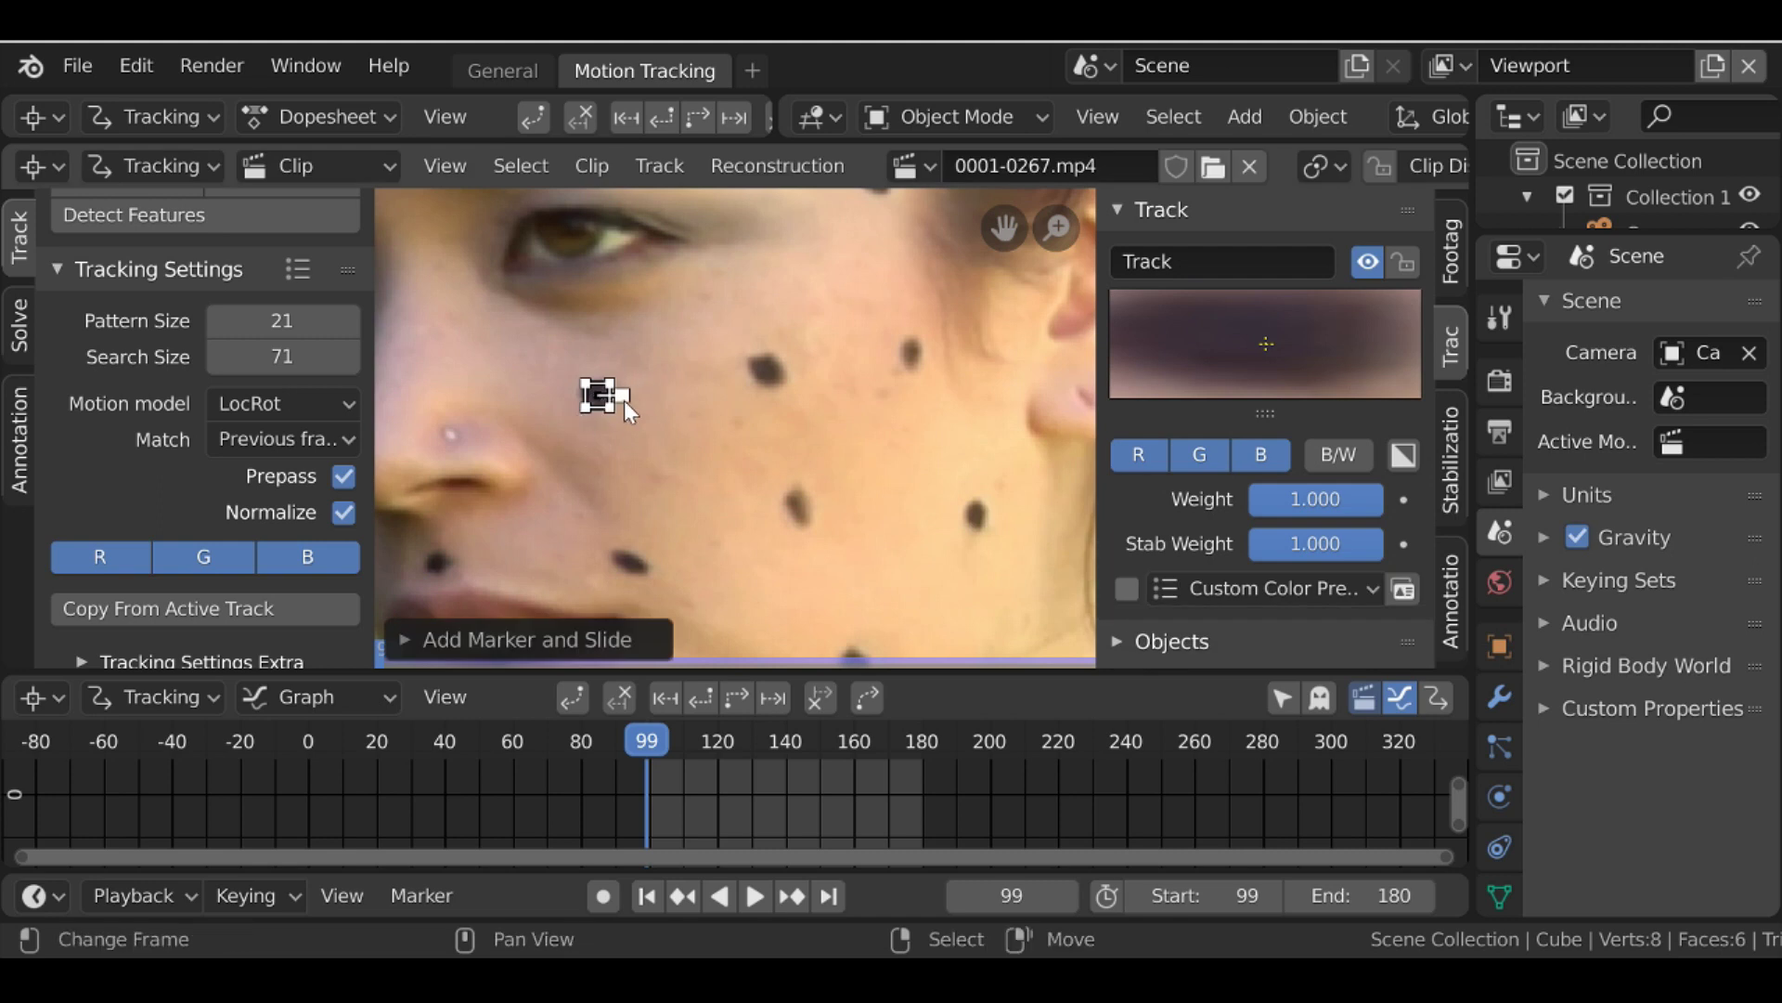
# Display the search area around the tracking marker and check its Search display option
pyautogui.hotkey('alt', 's')
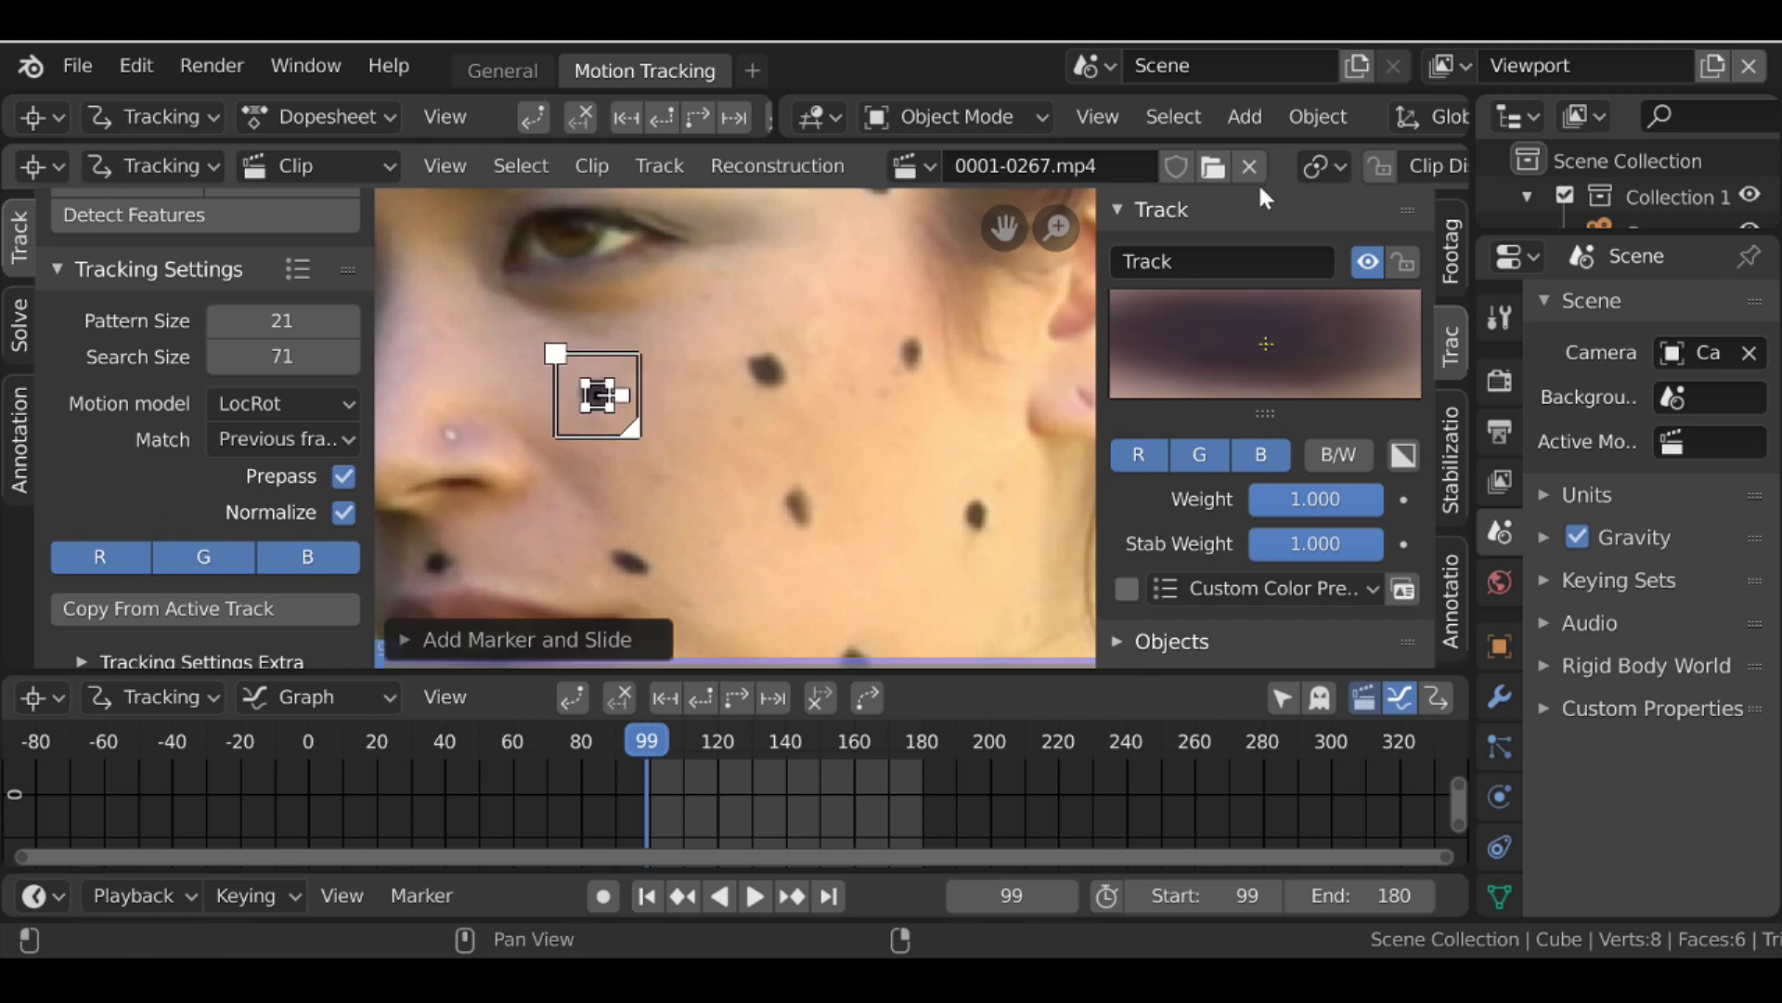
pyautogui.scroll(-2, 1347, 175)
pyautogui.scroll(-1, 1345, 171)
pyautogui.click(1356, 166)
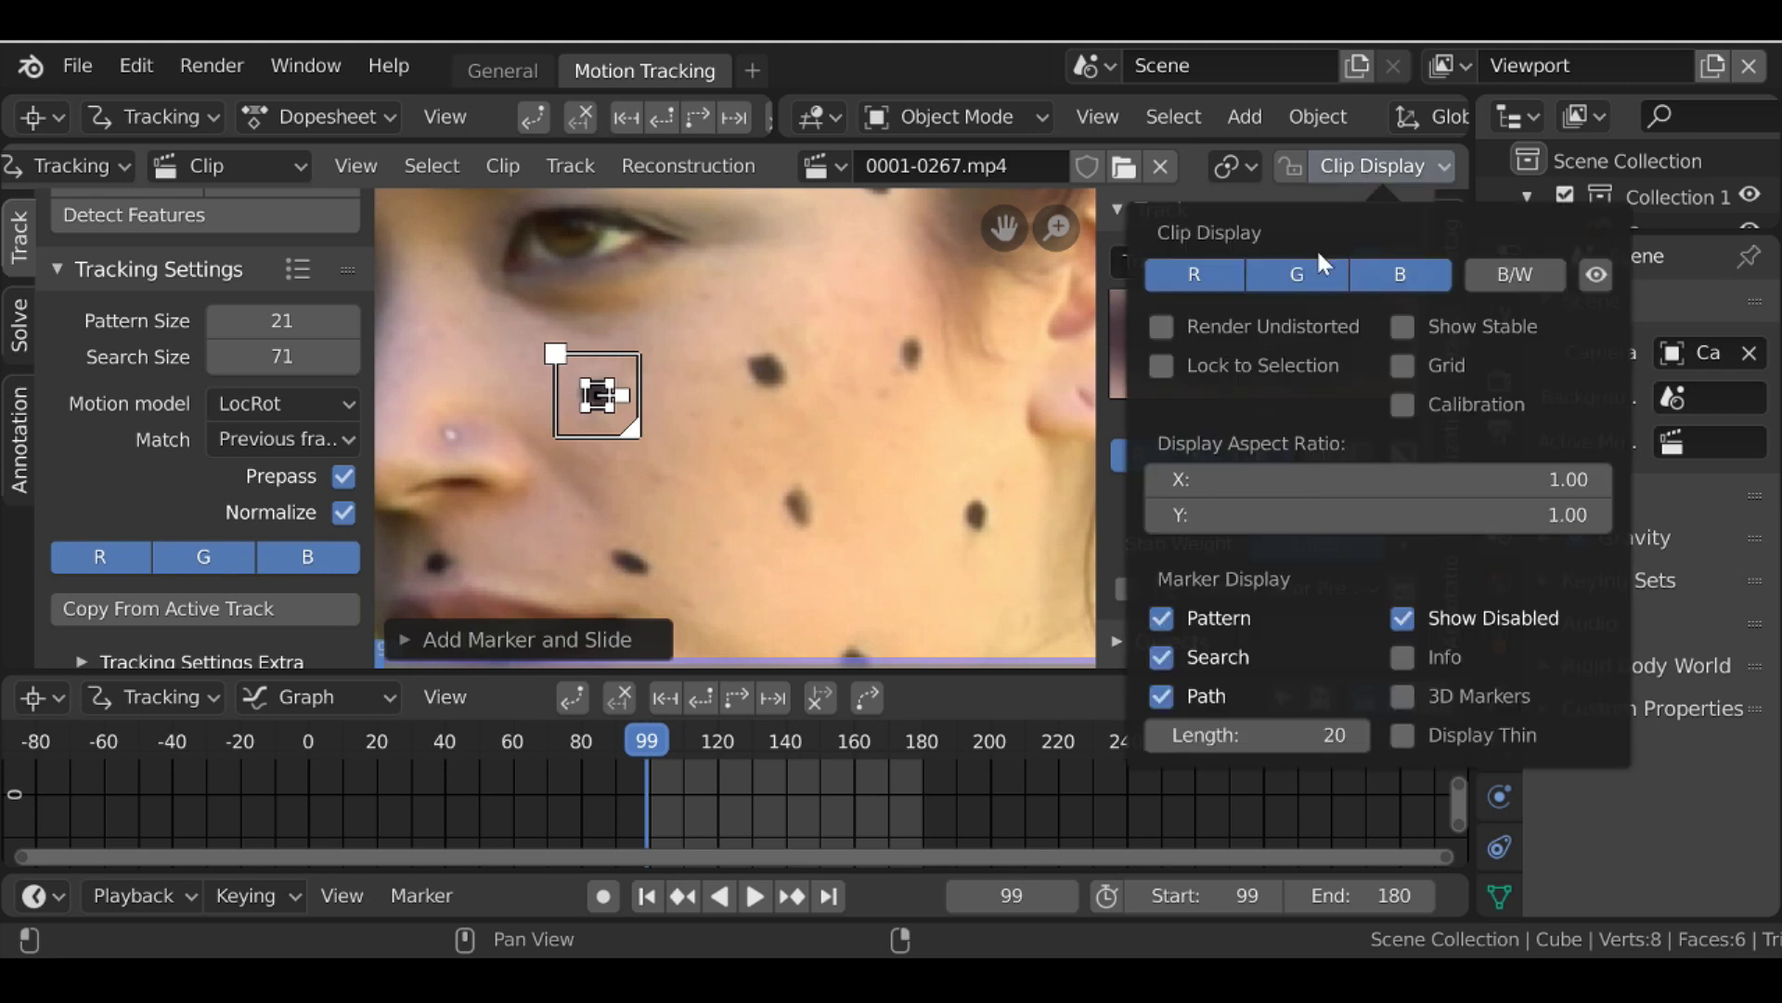
pyautogui.click(1198, 665)
pyautogui.click(1198, 658)
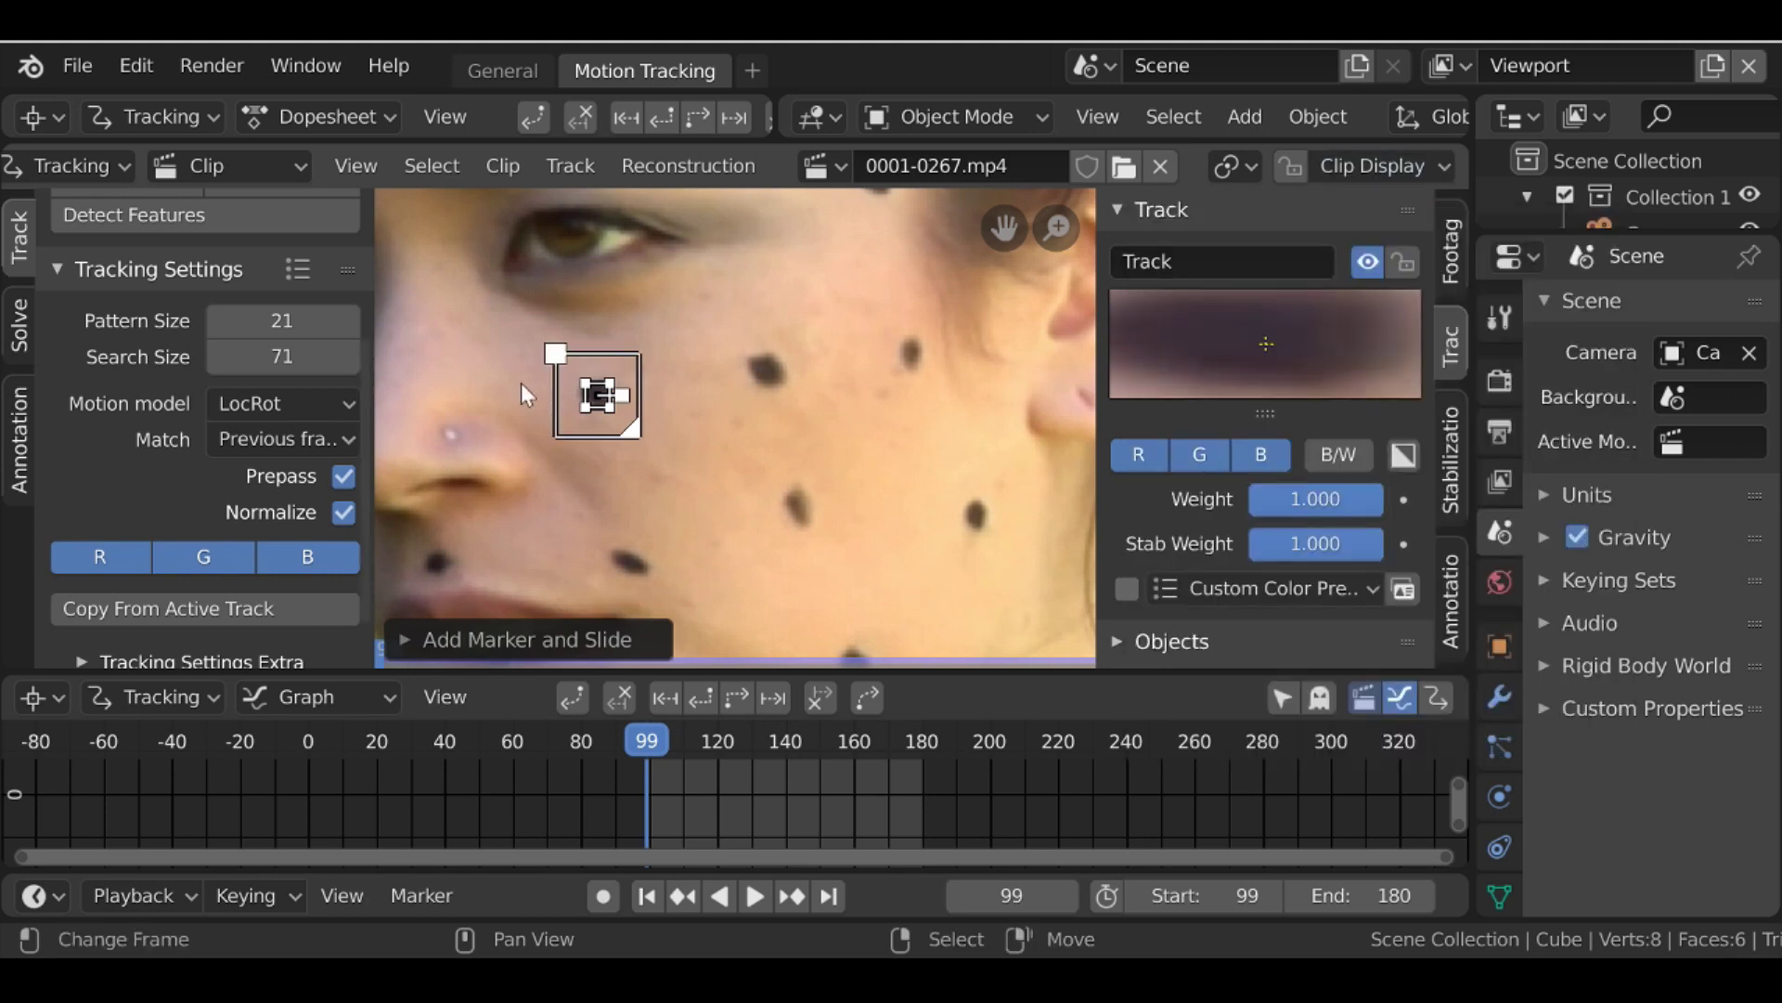
# Center the marker on its dot with pattern size 41 and search size 95, and copy these settings as defaults for new markers
pyautogui.scroll(3, 603, 399)
pyautogui.press('s')
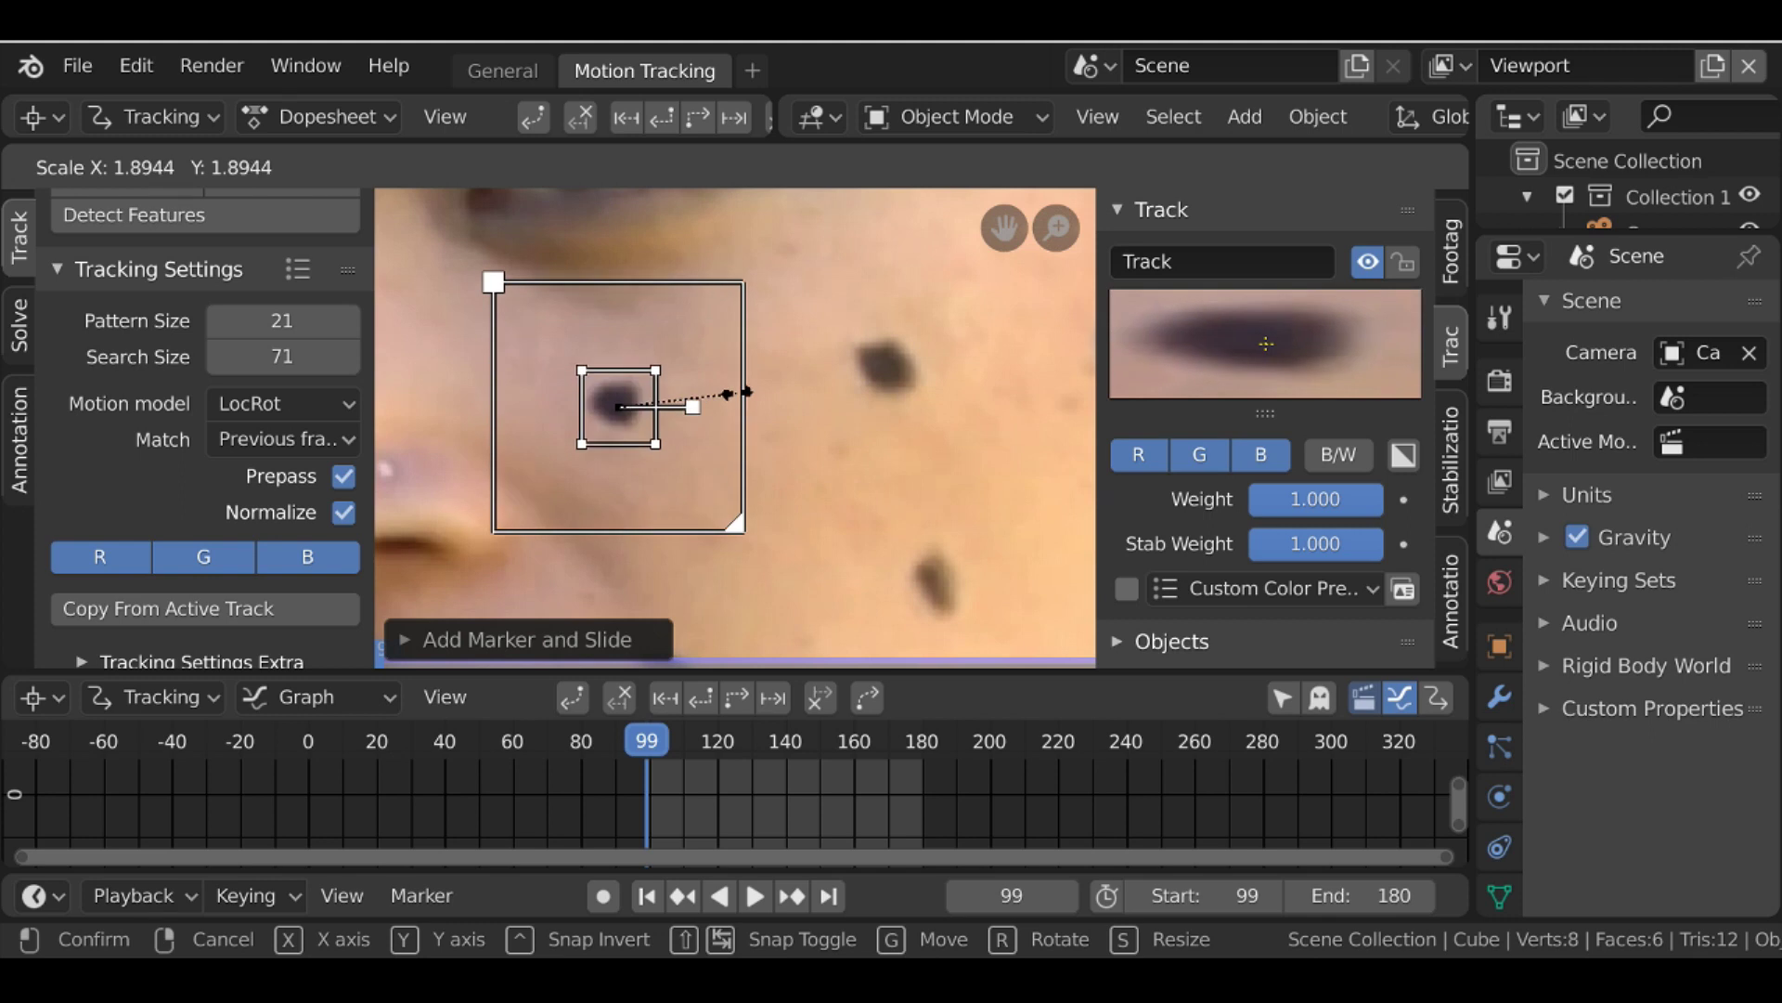
pyautogui.click(738, 391)
pyautogui.press('g')
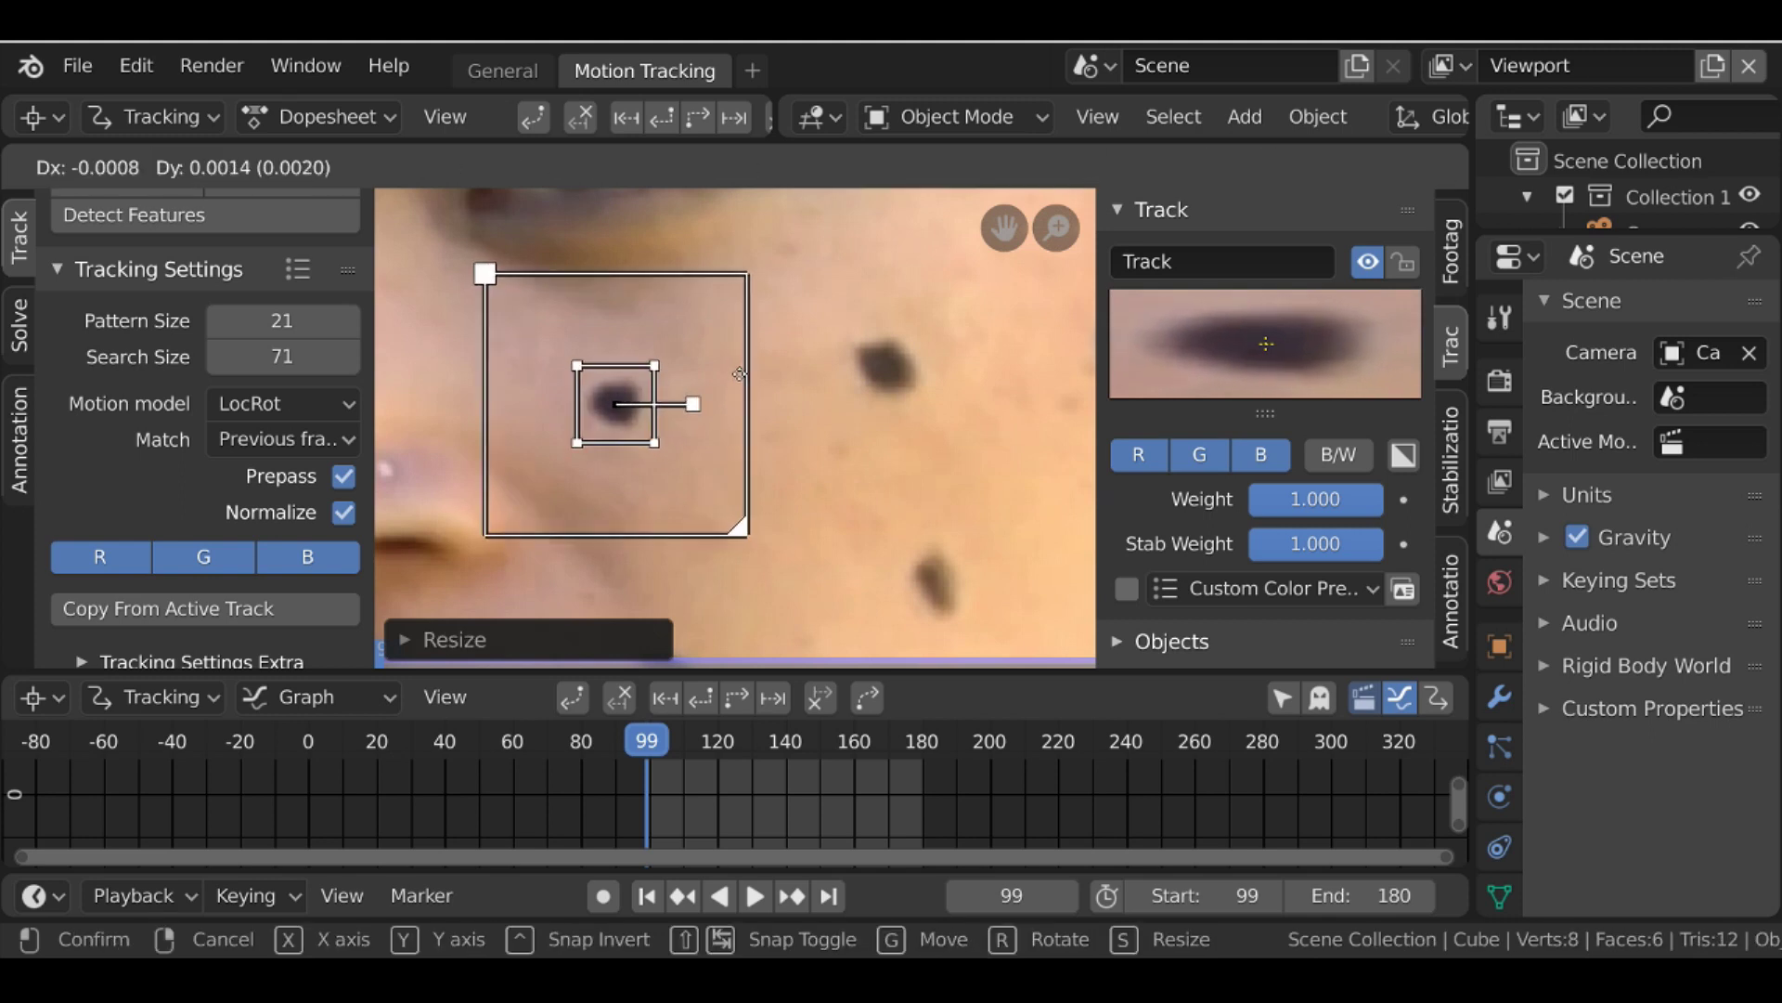
pyautogui.click(736, 513)
pyautogui.moveTo(748, 533); pyautogui.dragTo(705, 492)
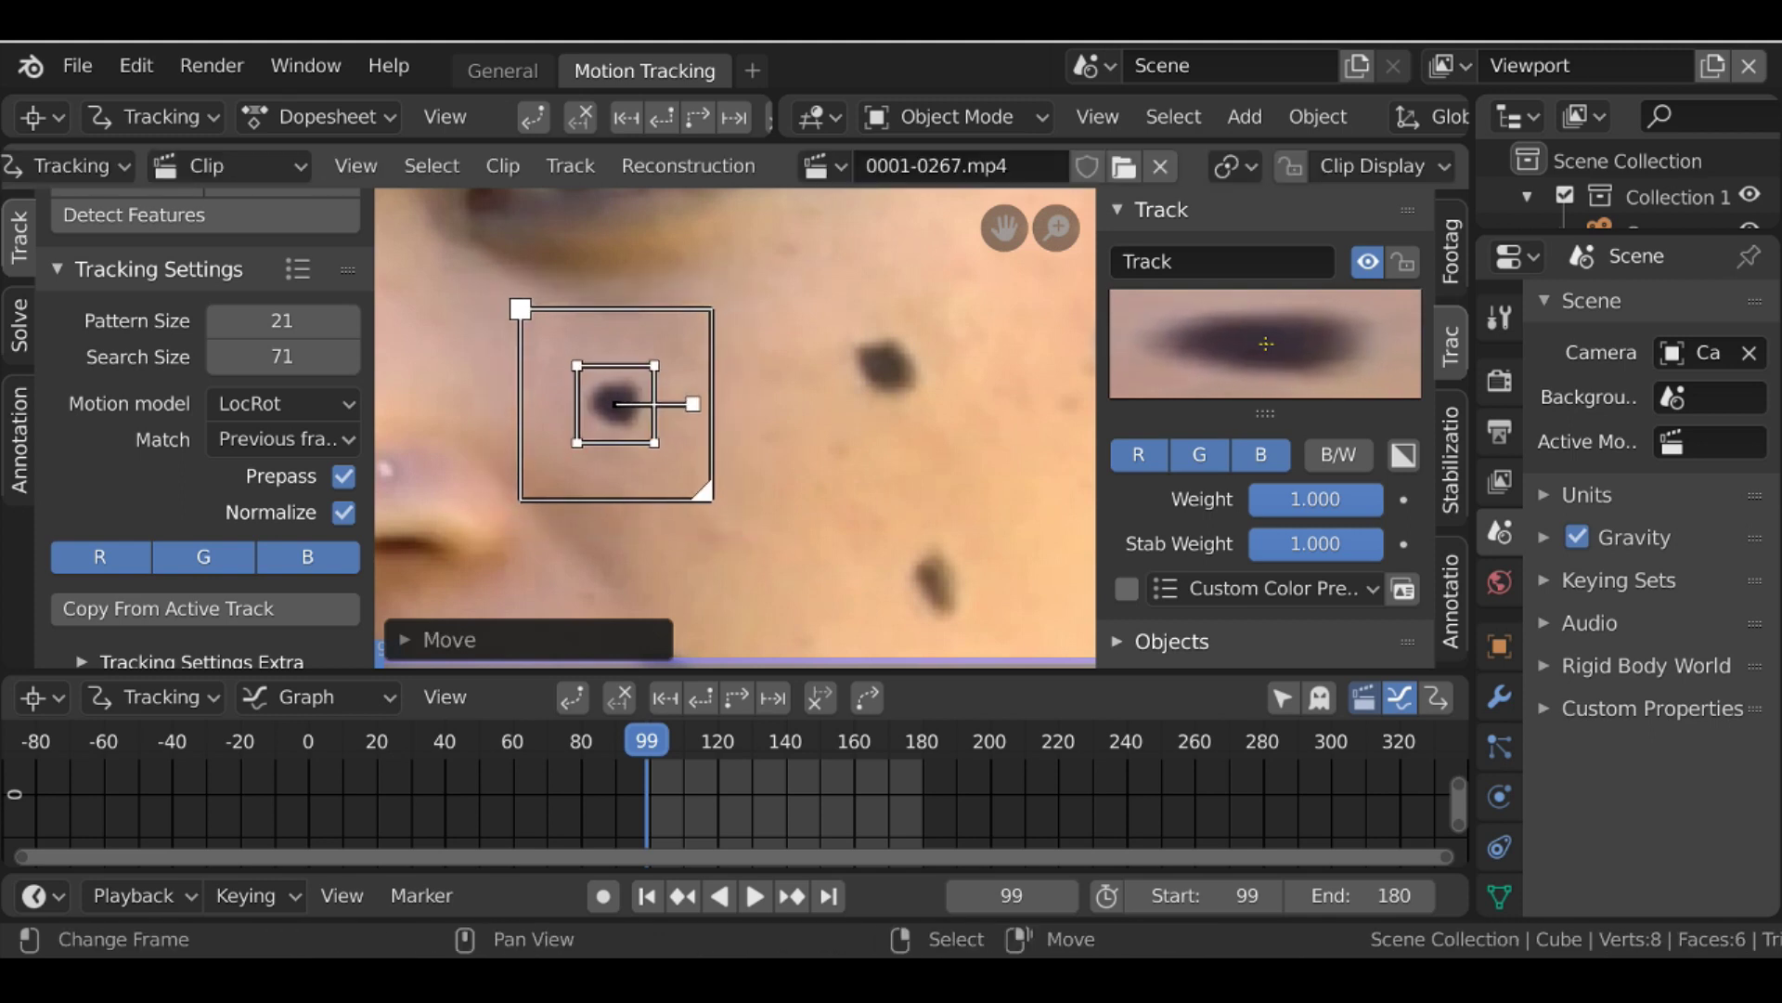
pyautogui.click(208, 605)
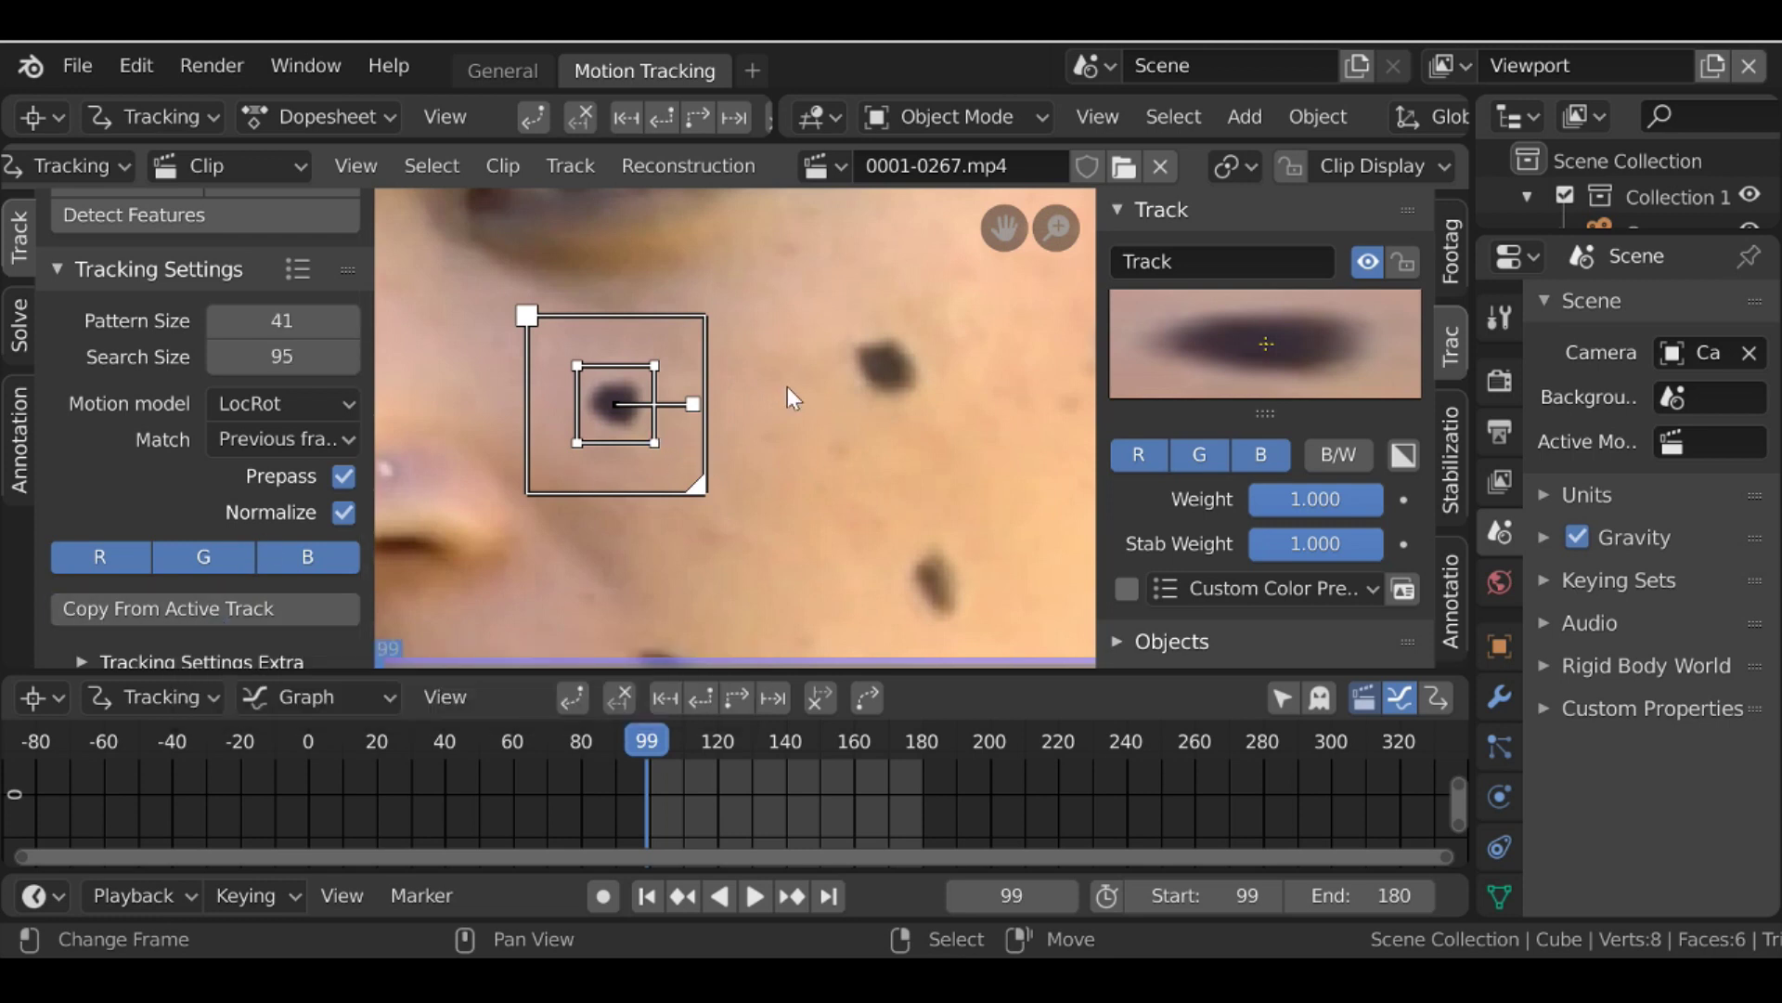
# Add tracking markers on four more cheek dots and on the dot beside the corner of the mouth
pyautogui.moveTo(704, 420); pyautogui.dragTo(613, 436, button='middle')
pyautogui.scroll(-1, 613, 436)
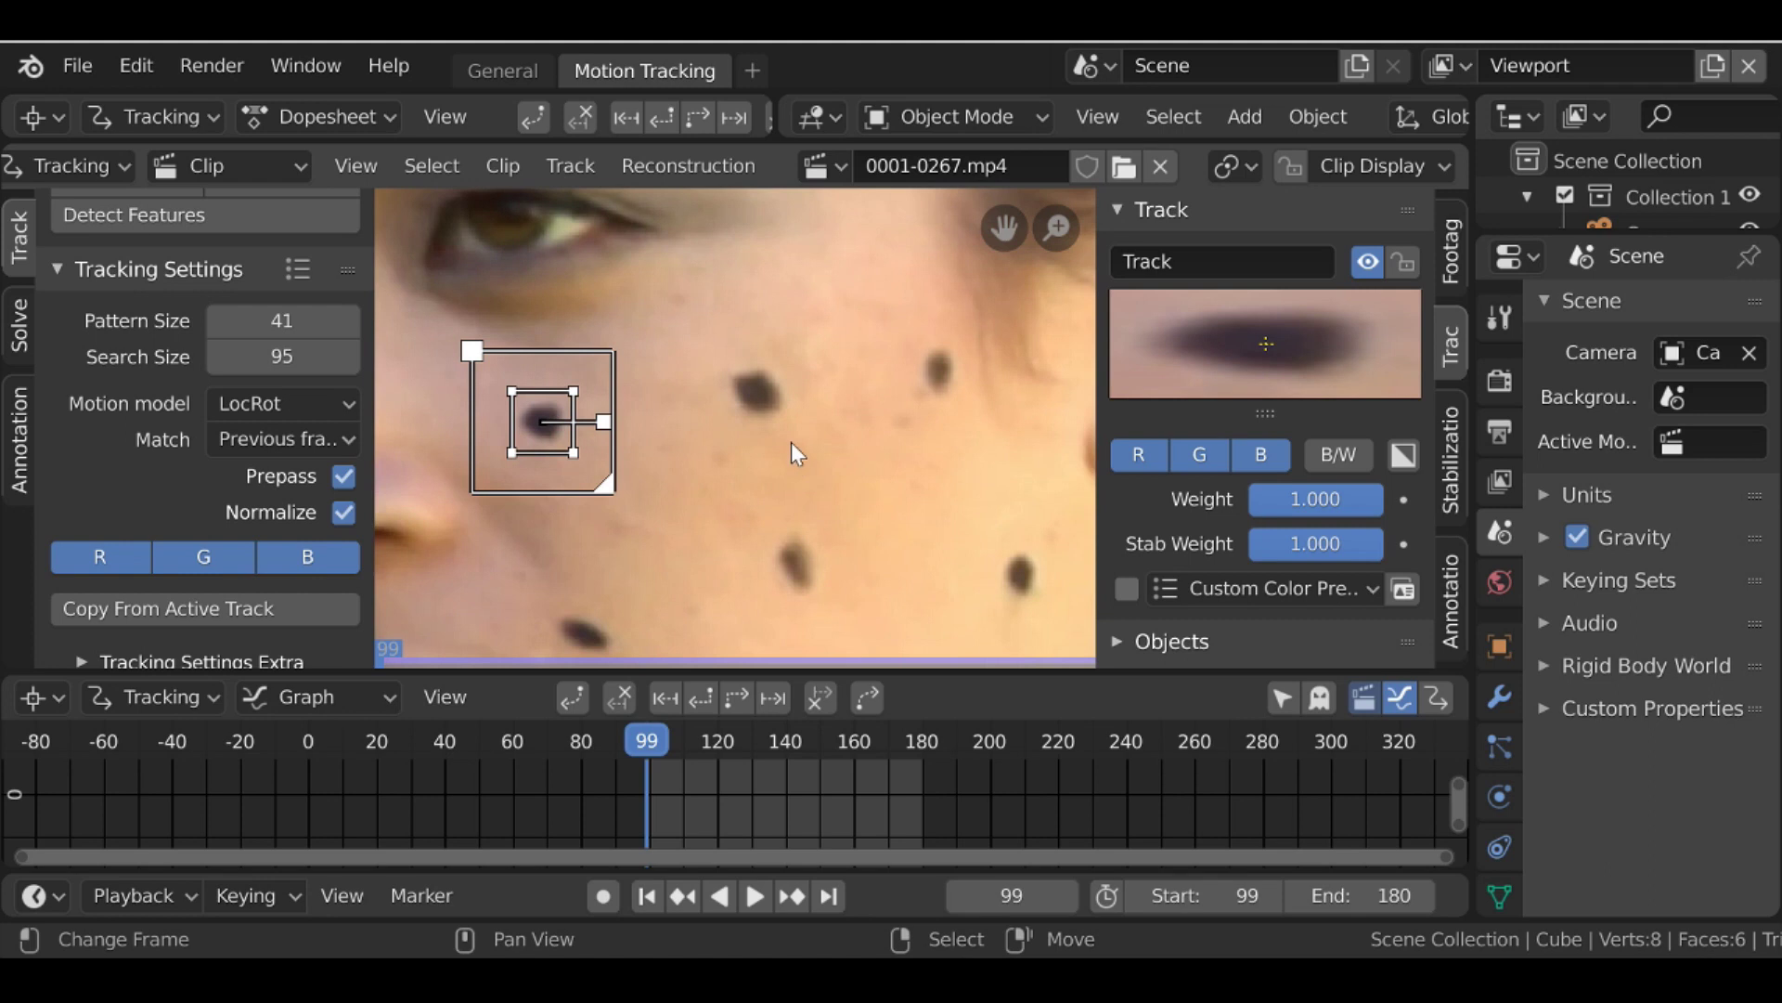
pyautogui.keyDown('ctrl'); pyautogui.click(758, 386); pyautogui.keyUp('ctrl')
pyautogui.keyDown('ctrl'); pyautogui.click(946, 368); pyautogui.keyUp('ctrl')
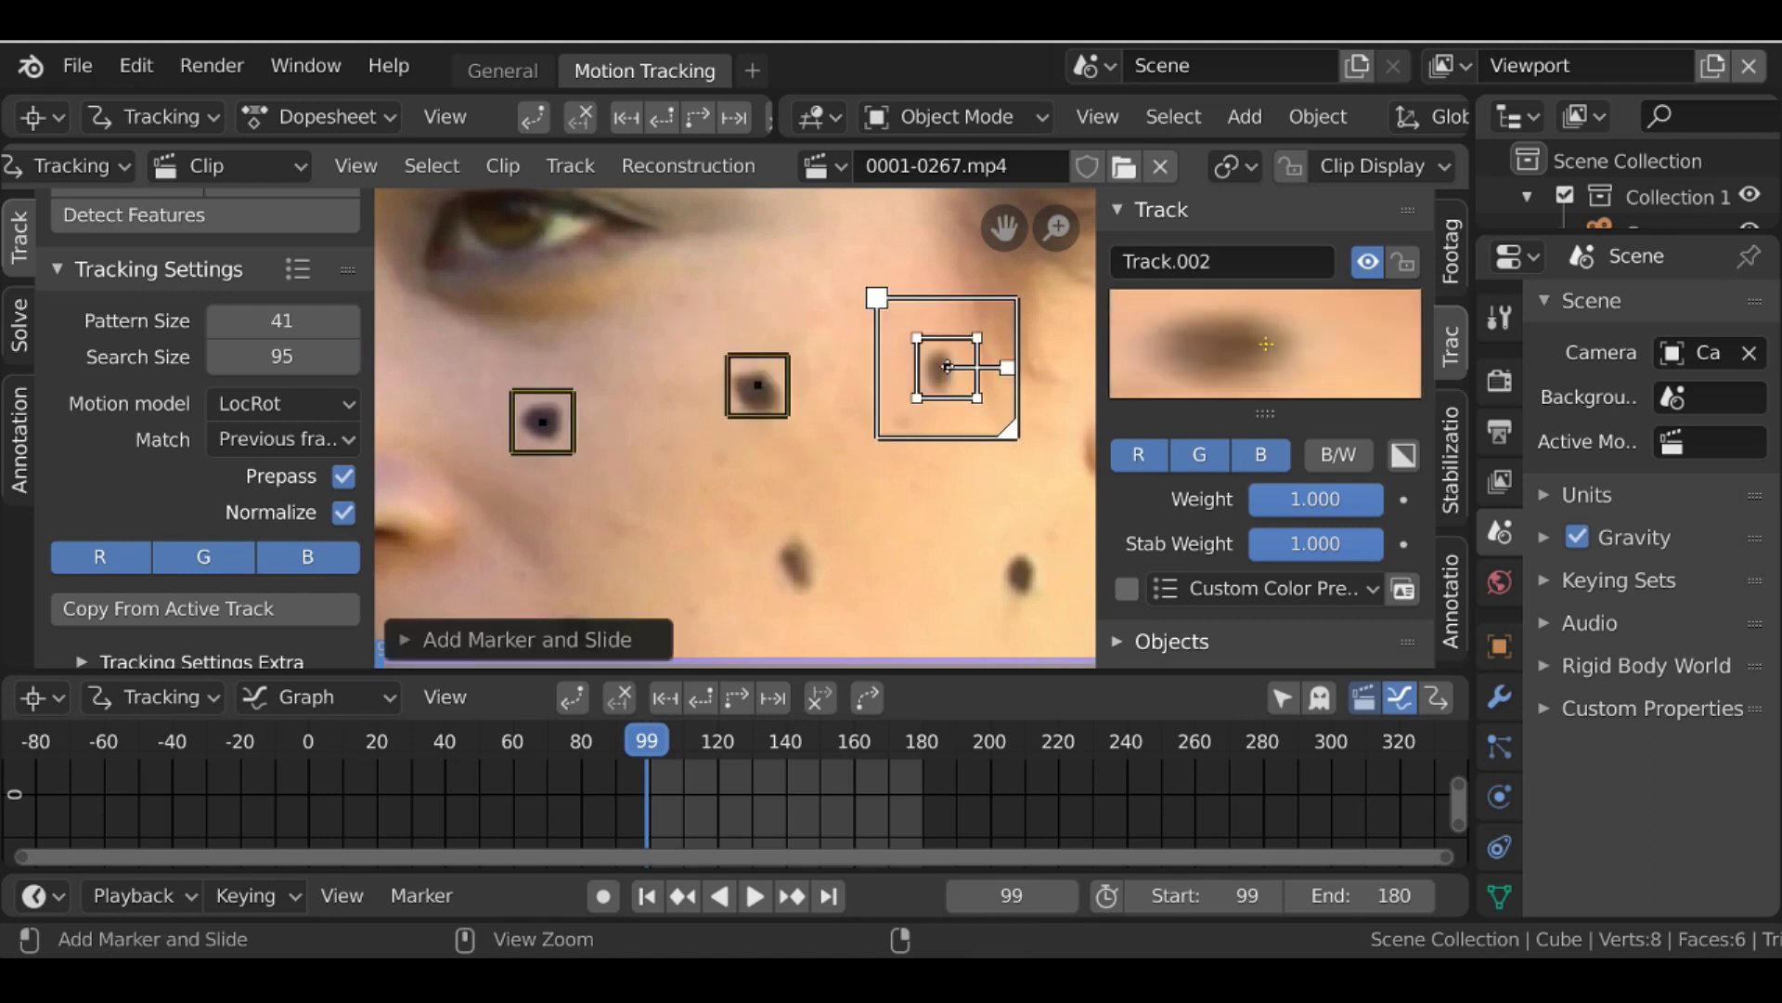
pyautogui.keyDown('ctrl'); pyautogui.click(1021, 578); pyautogui.keyUp('ctrl')
pyautogui.keyDown('ctrl'); pyautogui.click(798, 564); pyautogui.keyUp('ctrl')
pyautogui.moveTo(687, 614); pyautogui.dragTo(759, 498, button='middle')
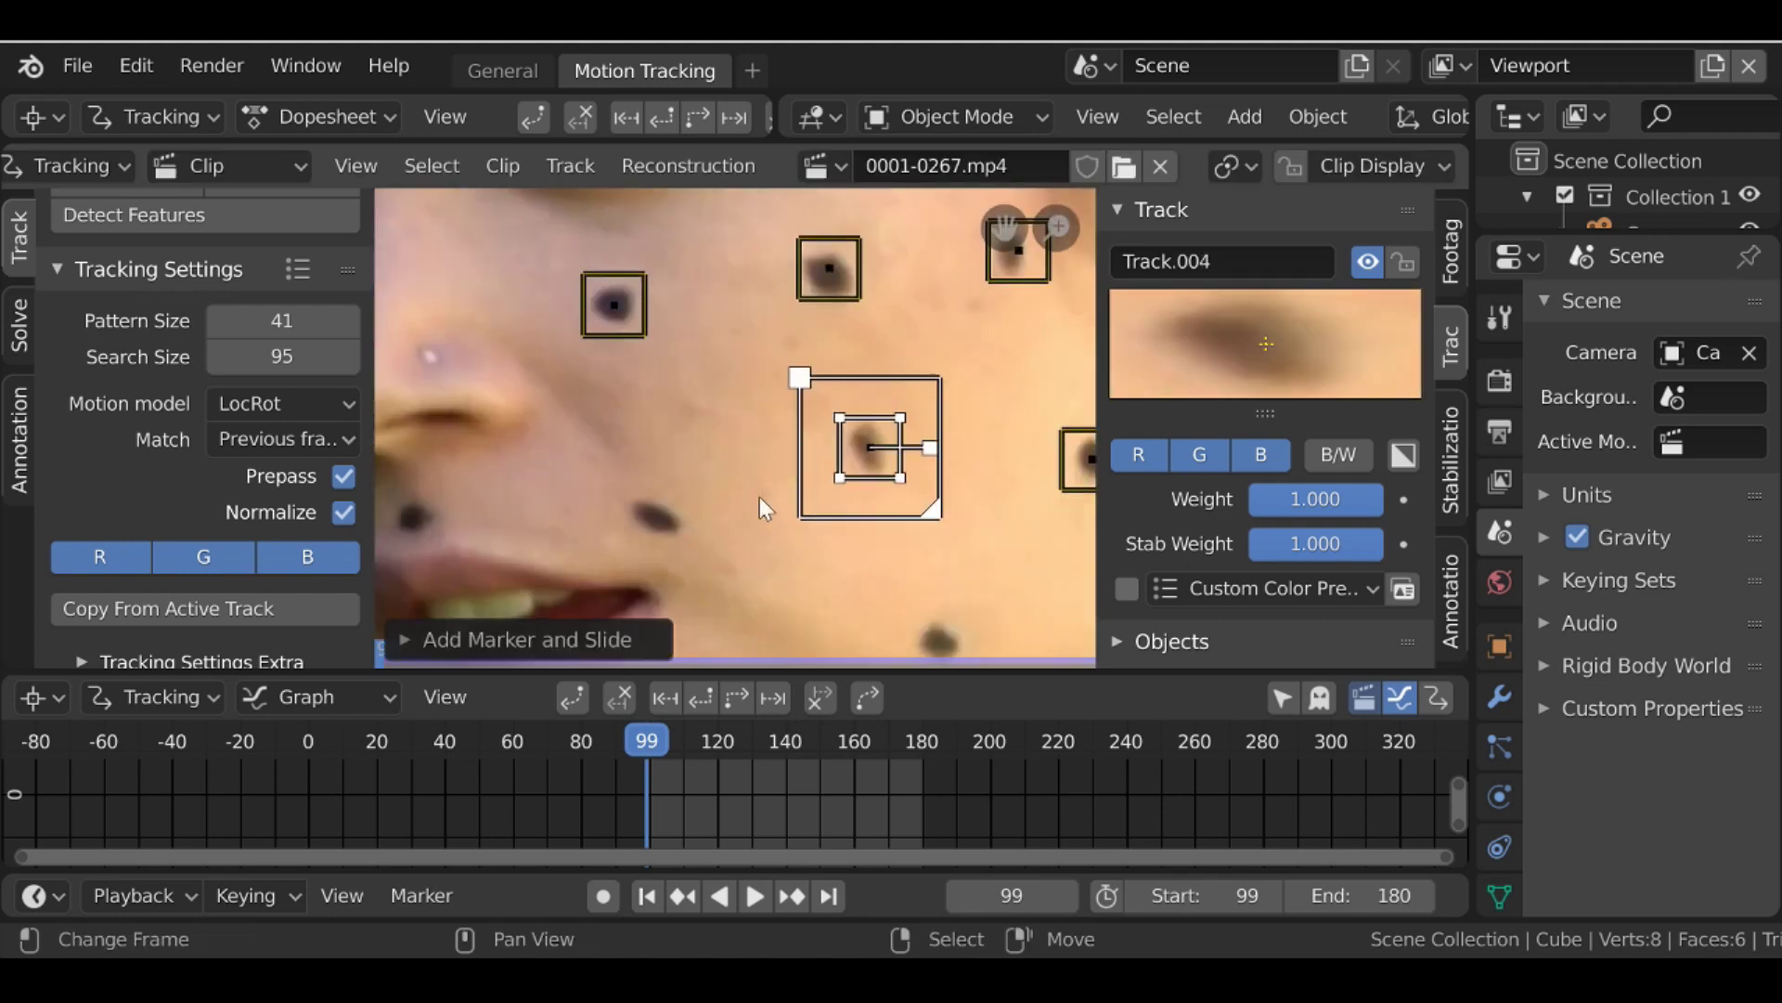
pyautogui.keyDown('ctrl'); pyautogui.click(661, 520); pyautogui.keyUp('ctrl')
pyautogui.scroll(-2, 661, 520)
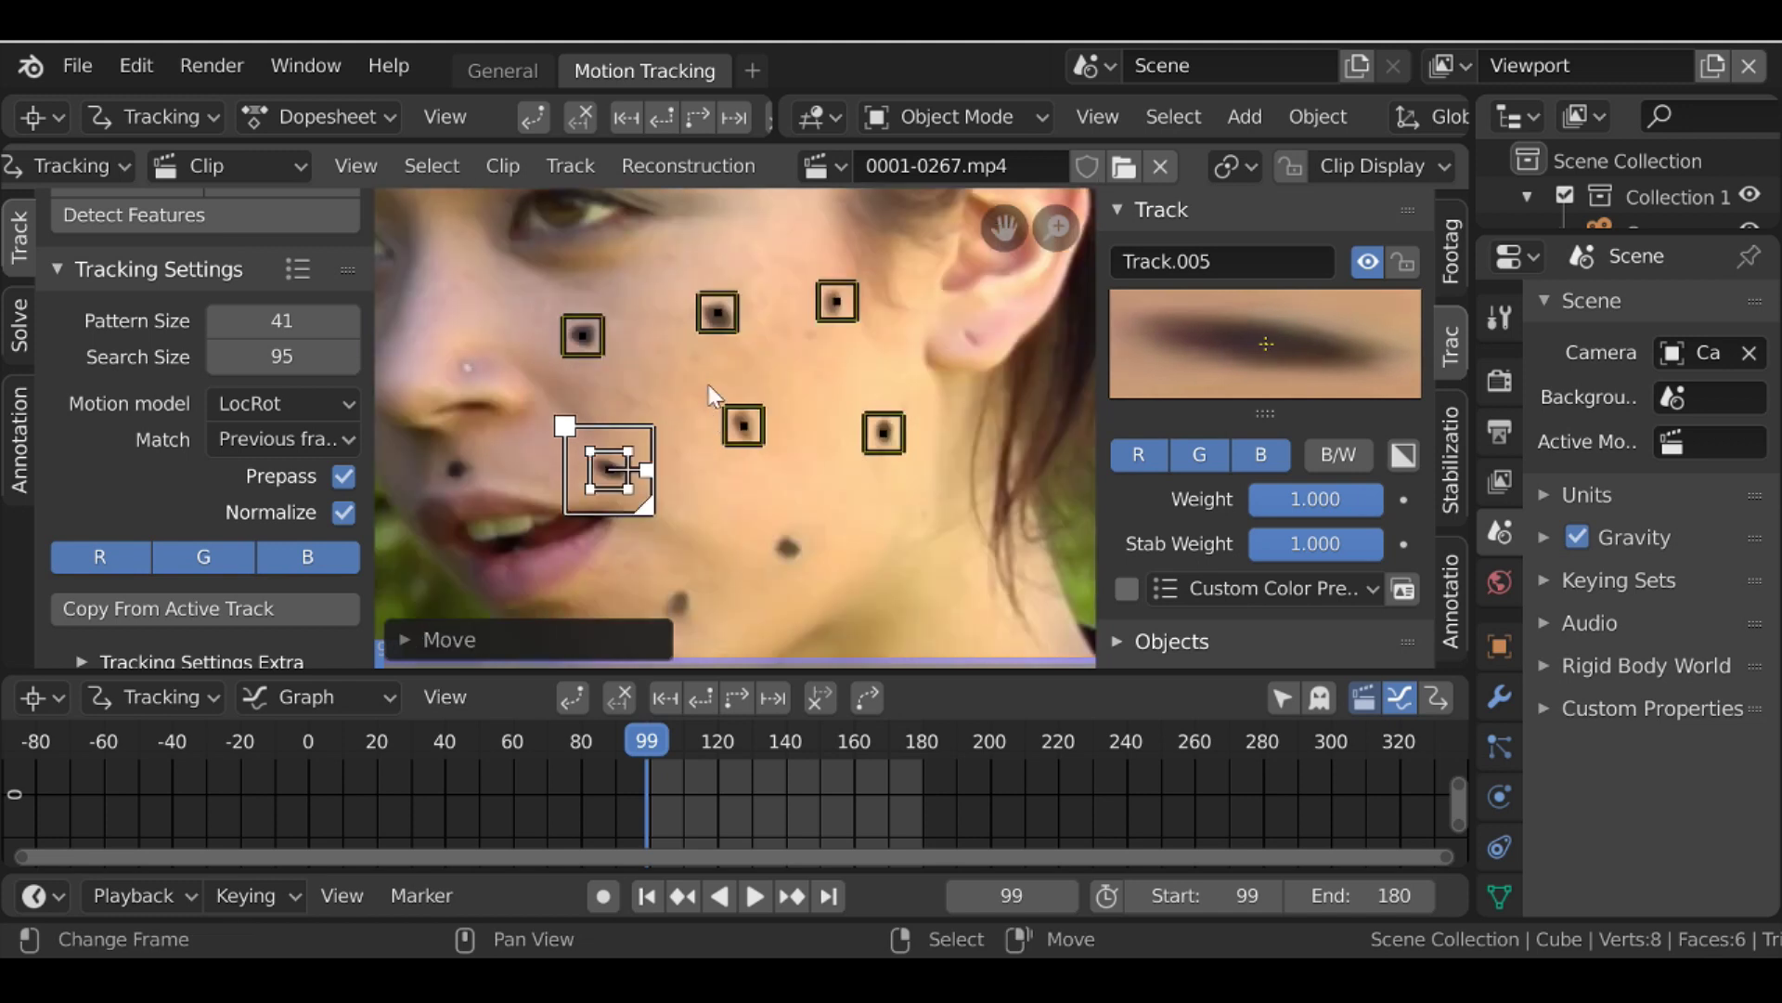
# Add a tracking marker on the earlobe piercing and nudge it to center on the dark spot
pyautogui.scroll(2, 715, 398)
pyautogui.moveTo(678, 275); pyautogui.dragTo(584, 376, button='middle')
pyautogui.scroll(2, 828, 372)
pyautogui.moveTo(828, 371); pyautogui.dragTo(793, 381, button='middle')
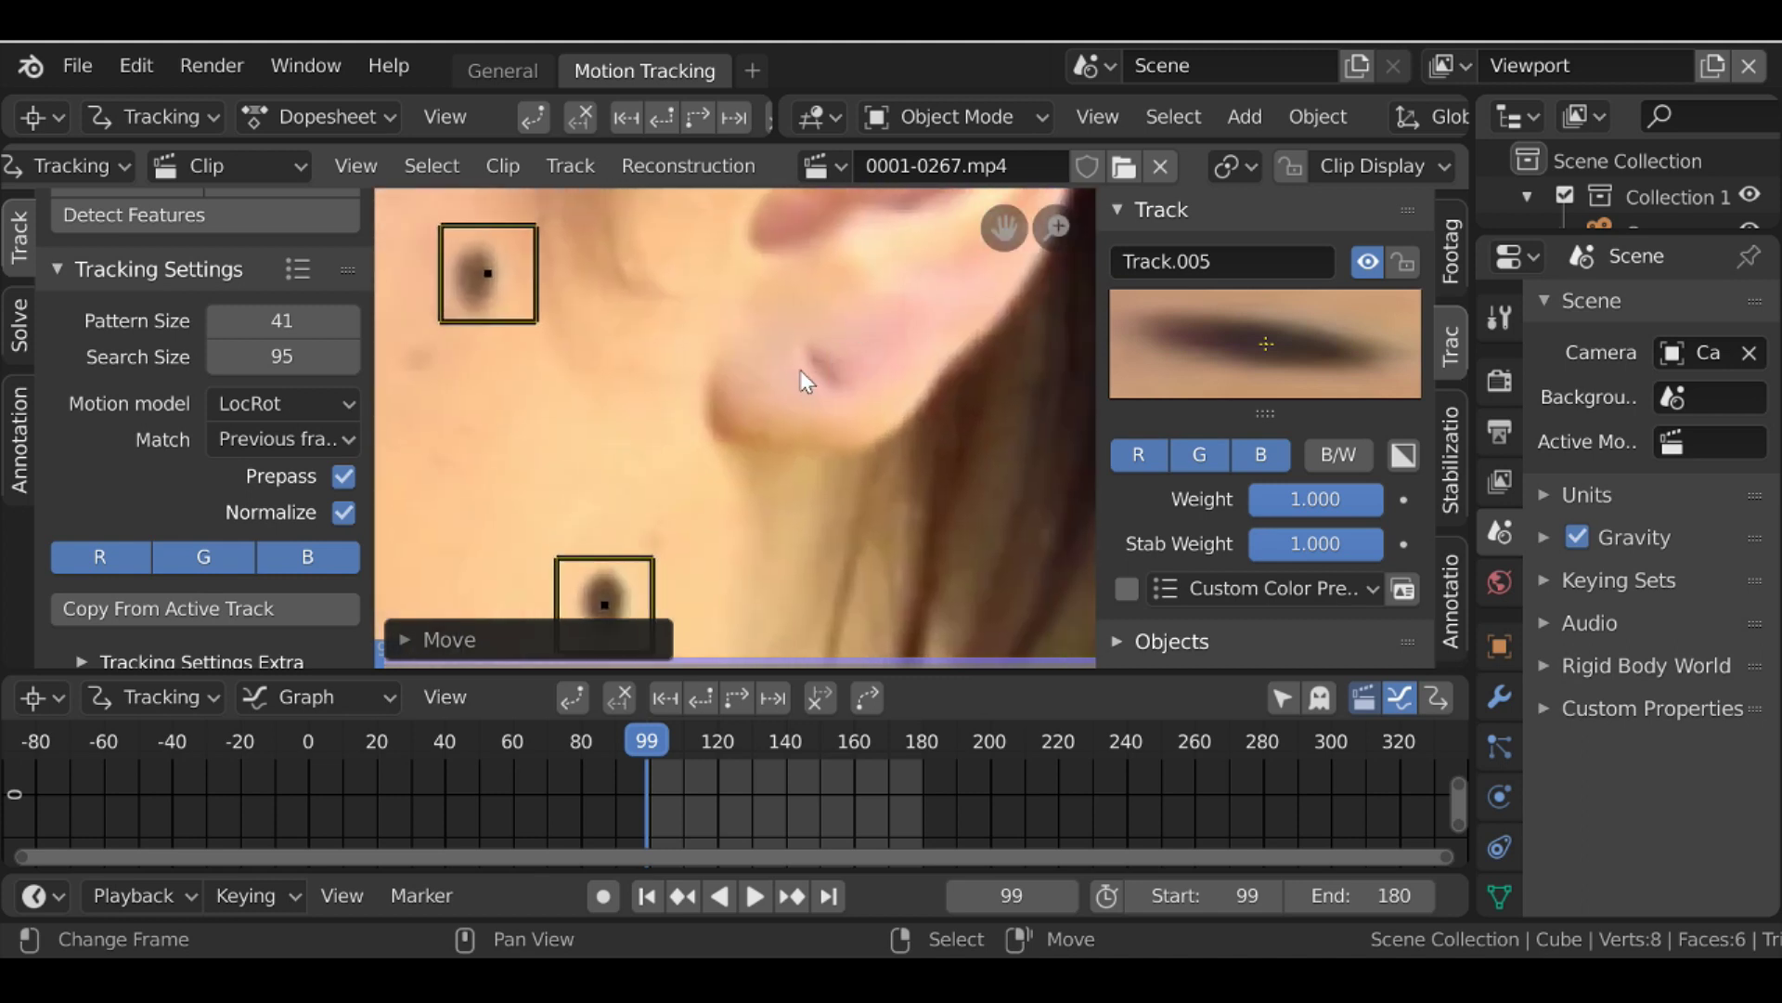
pyautogui.keyDown('ctrl'); pyautogui.click(827, 360); pyautogui.keyUp('ctrl')
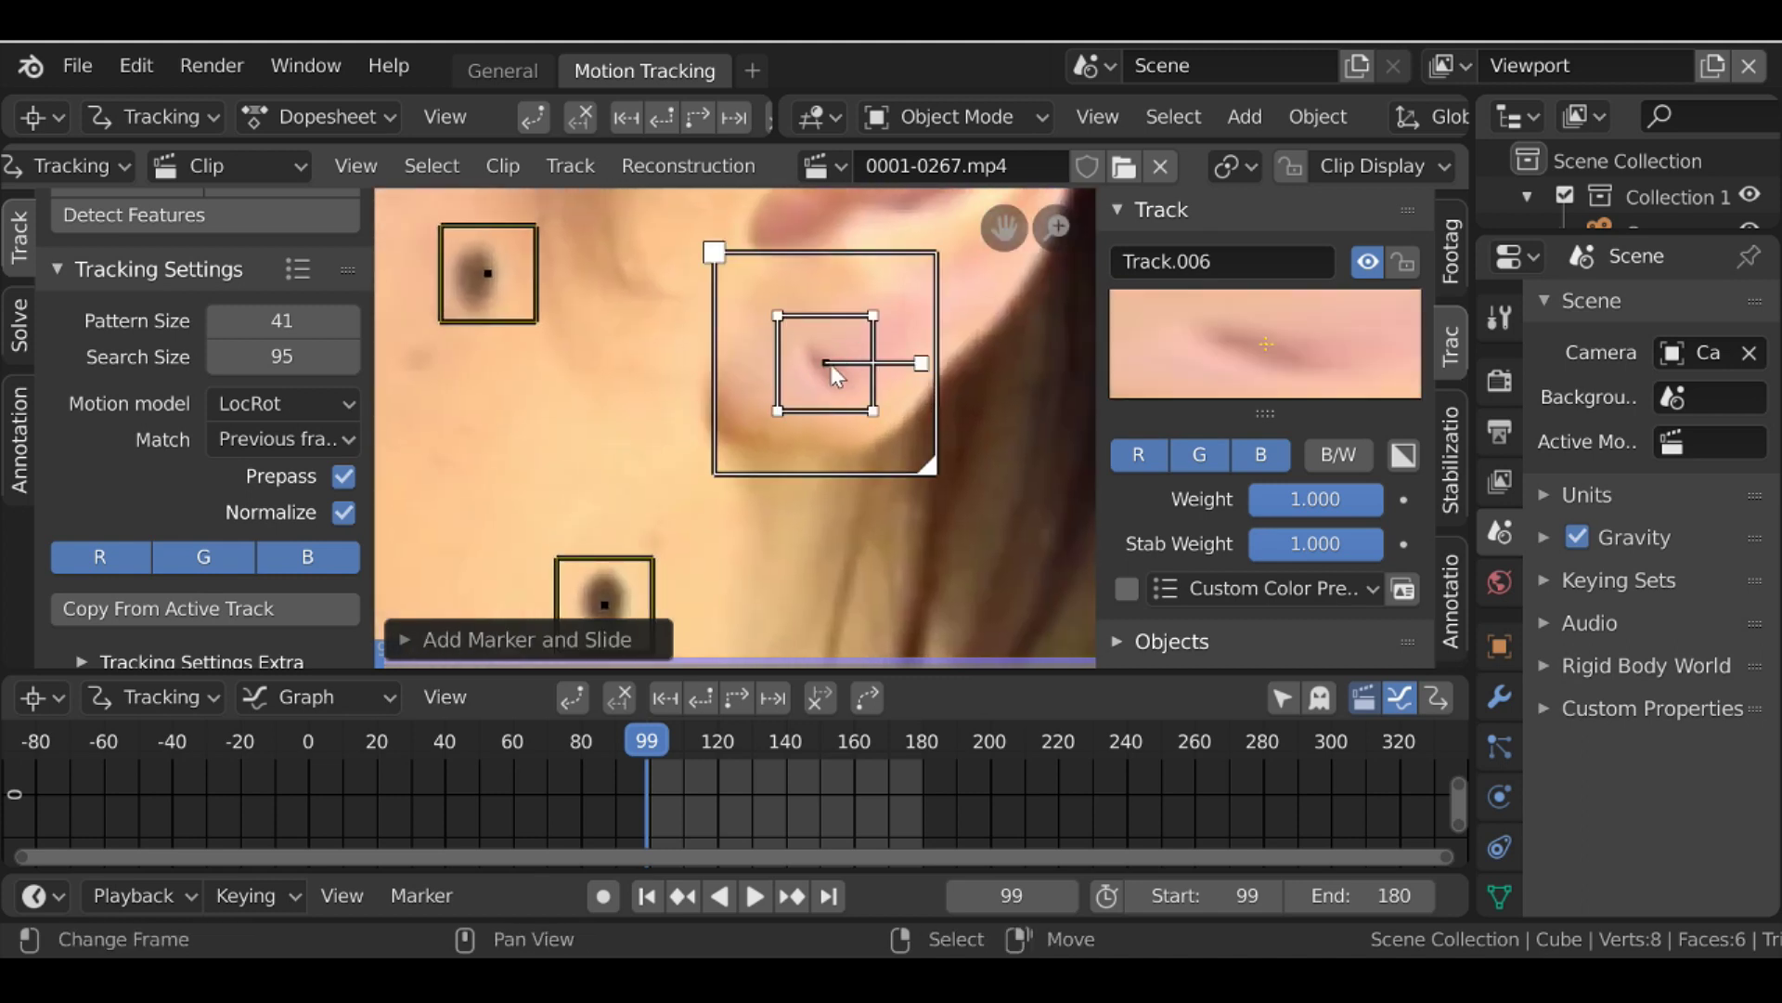
pyautogui.press('g')
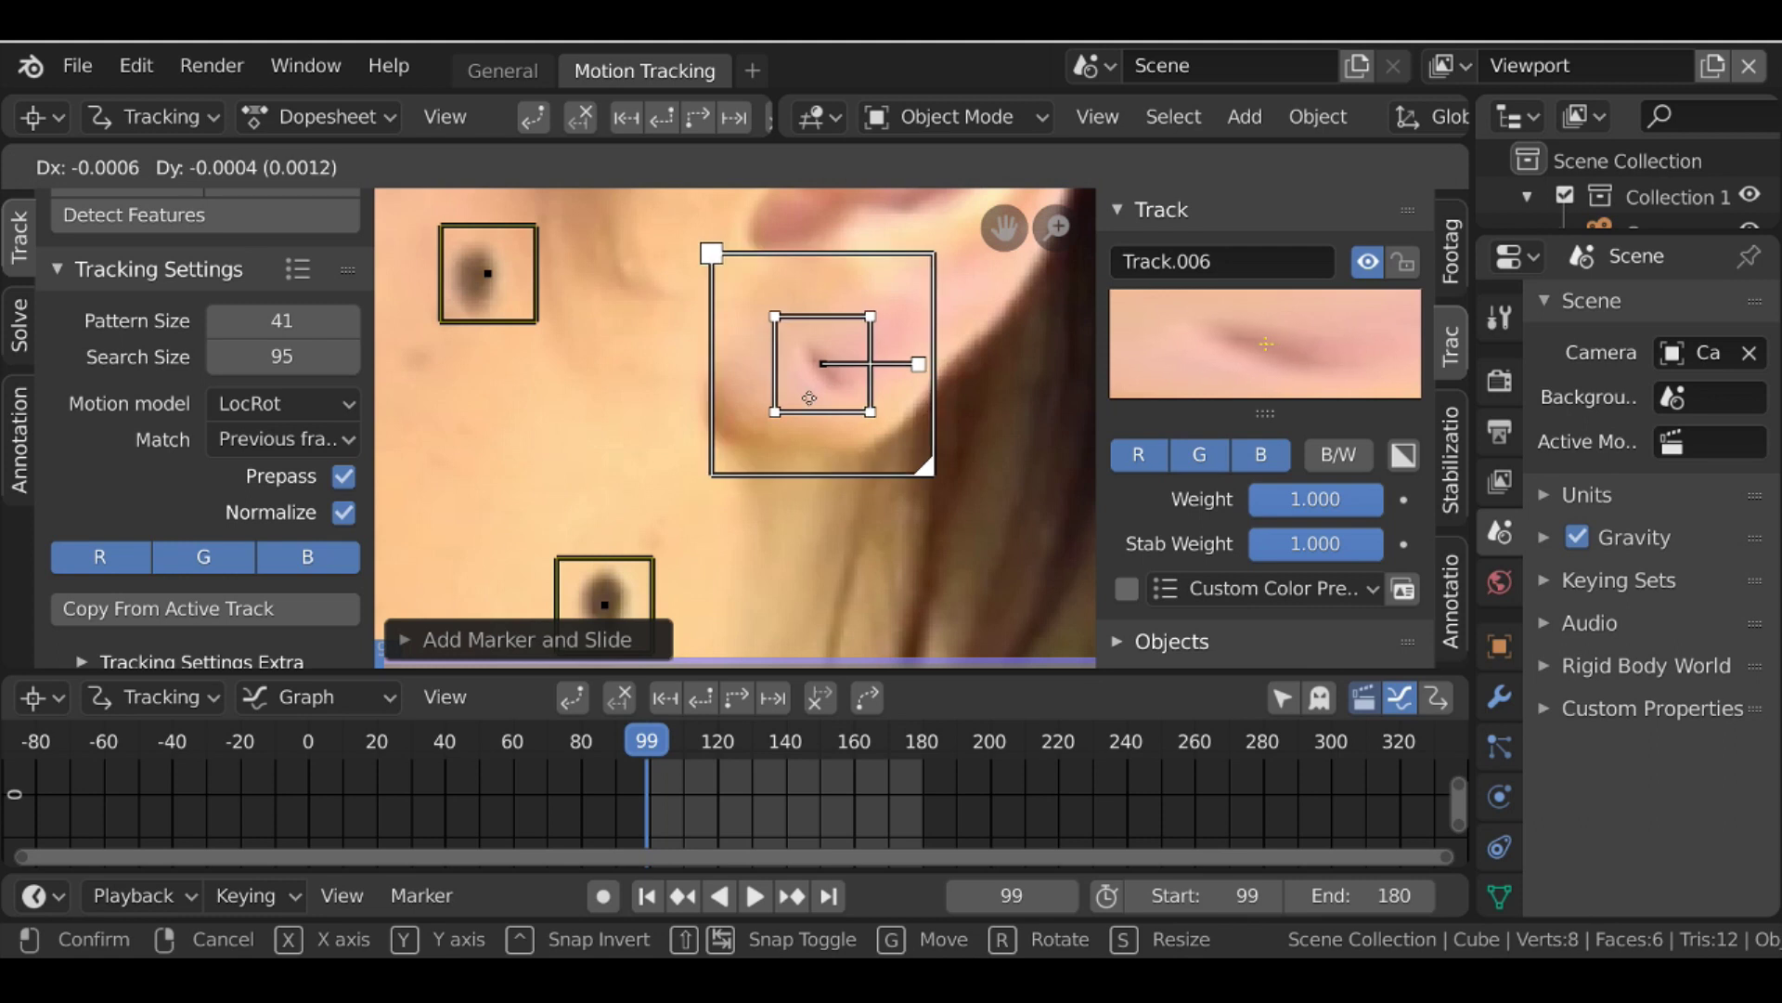
pyautogui.click(810, 397)
# Select all the face tracking markers and track them forward from frame 99 to the end of the frame range
pyautogui.scroll(-1, 810, 360)
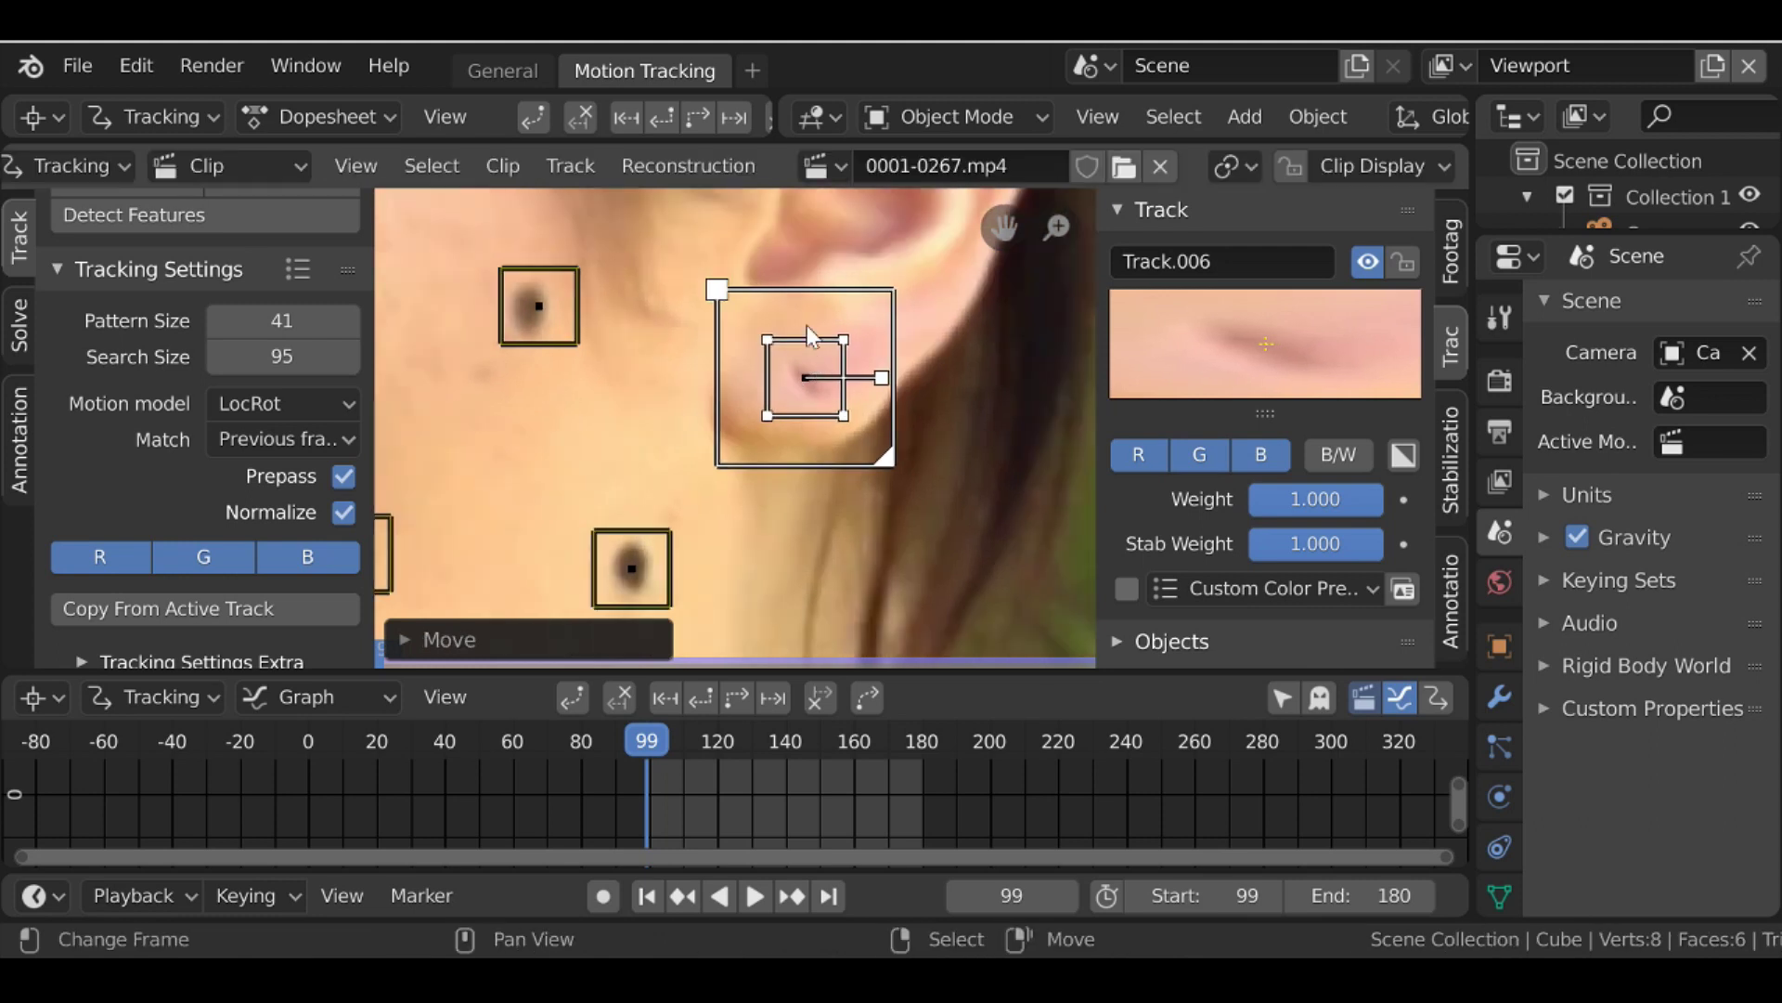
pyautogui.scroll(-3, 798, 375)
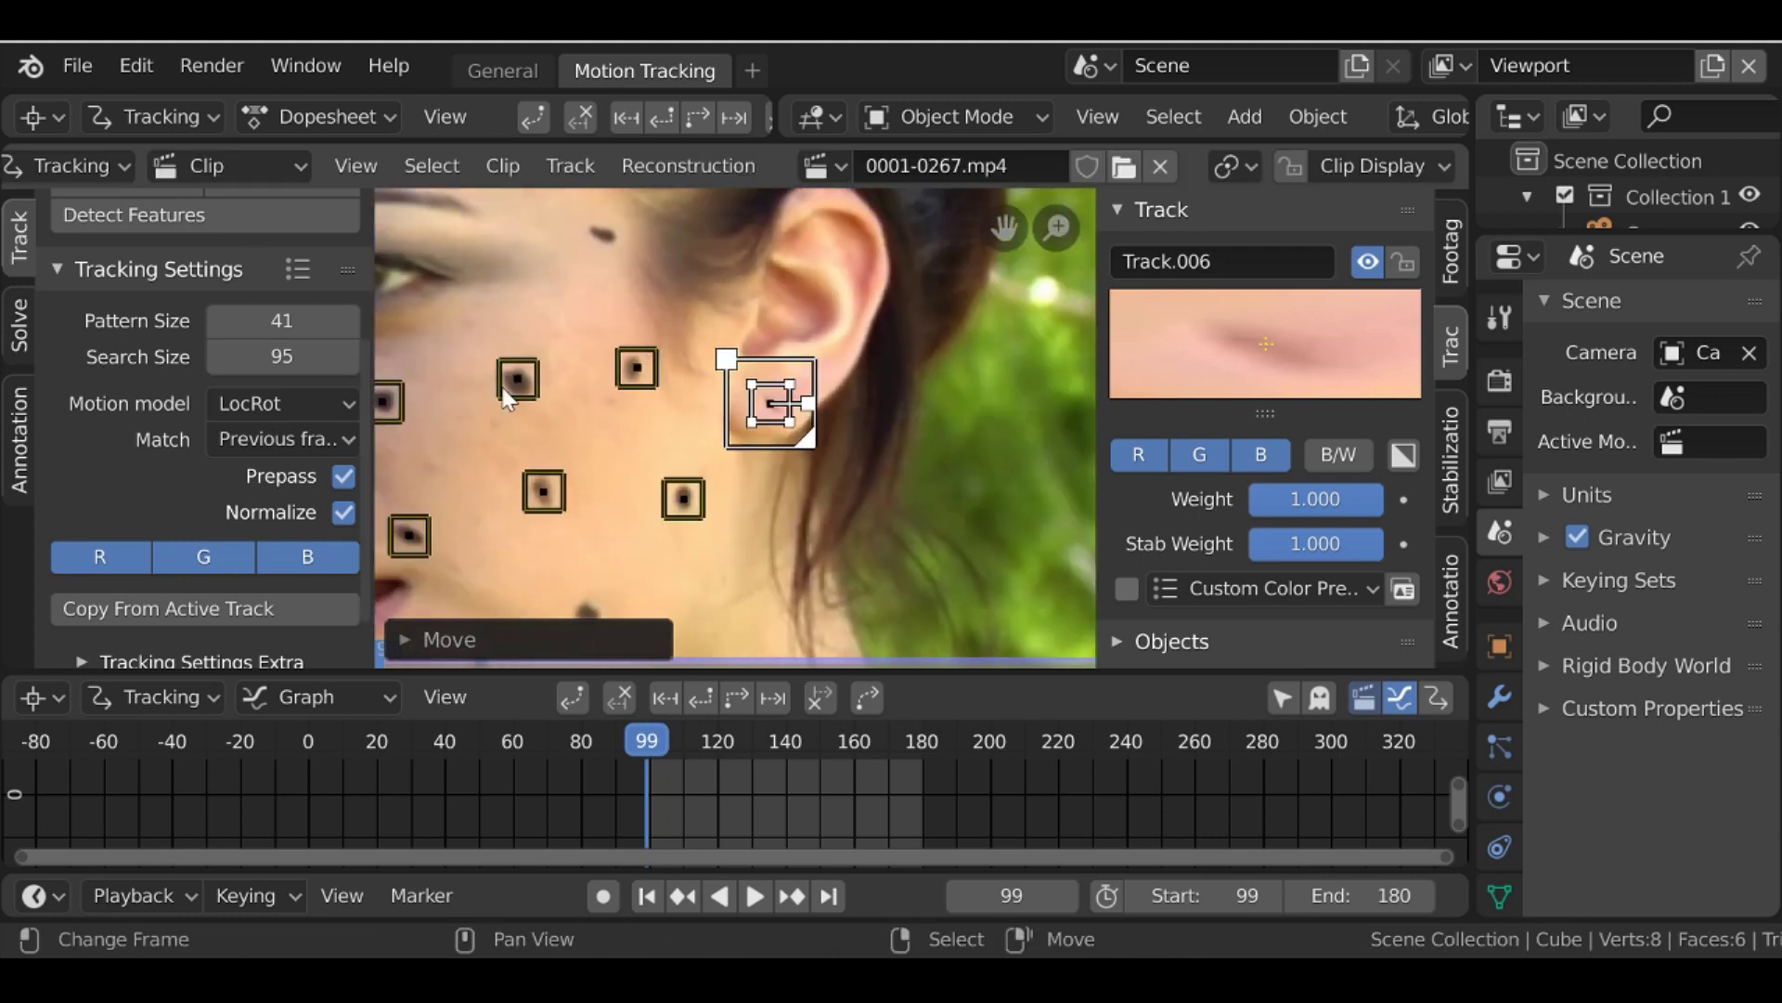
pyautogui.scroll(-3, 677, 400)
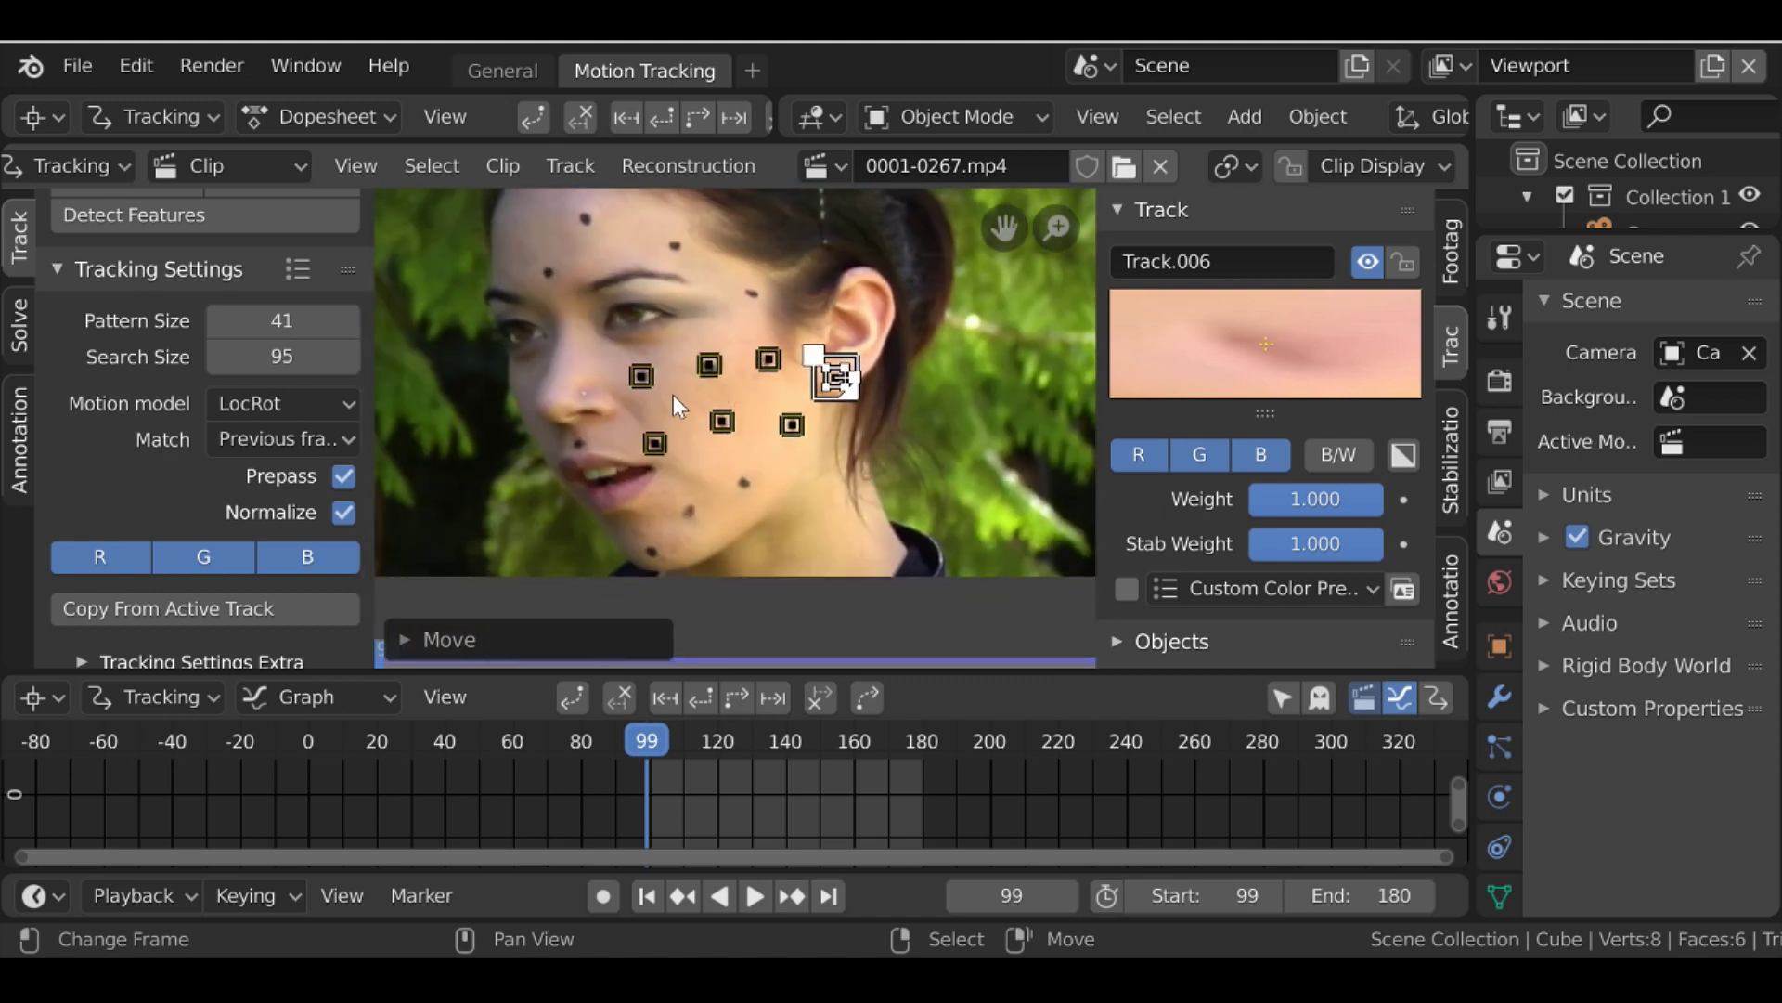
pyautogui.press('a')
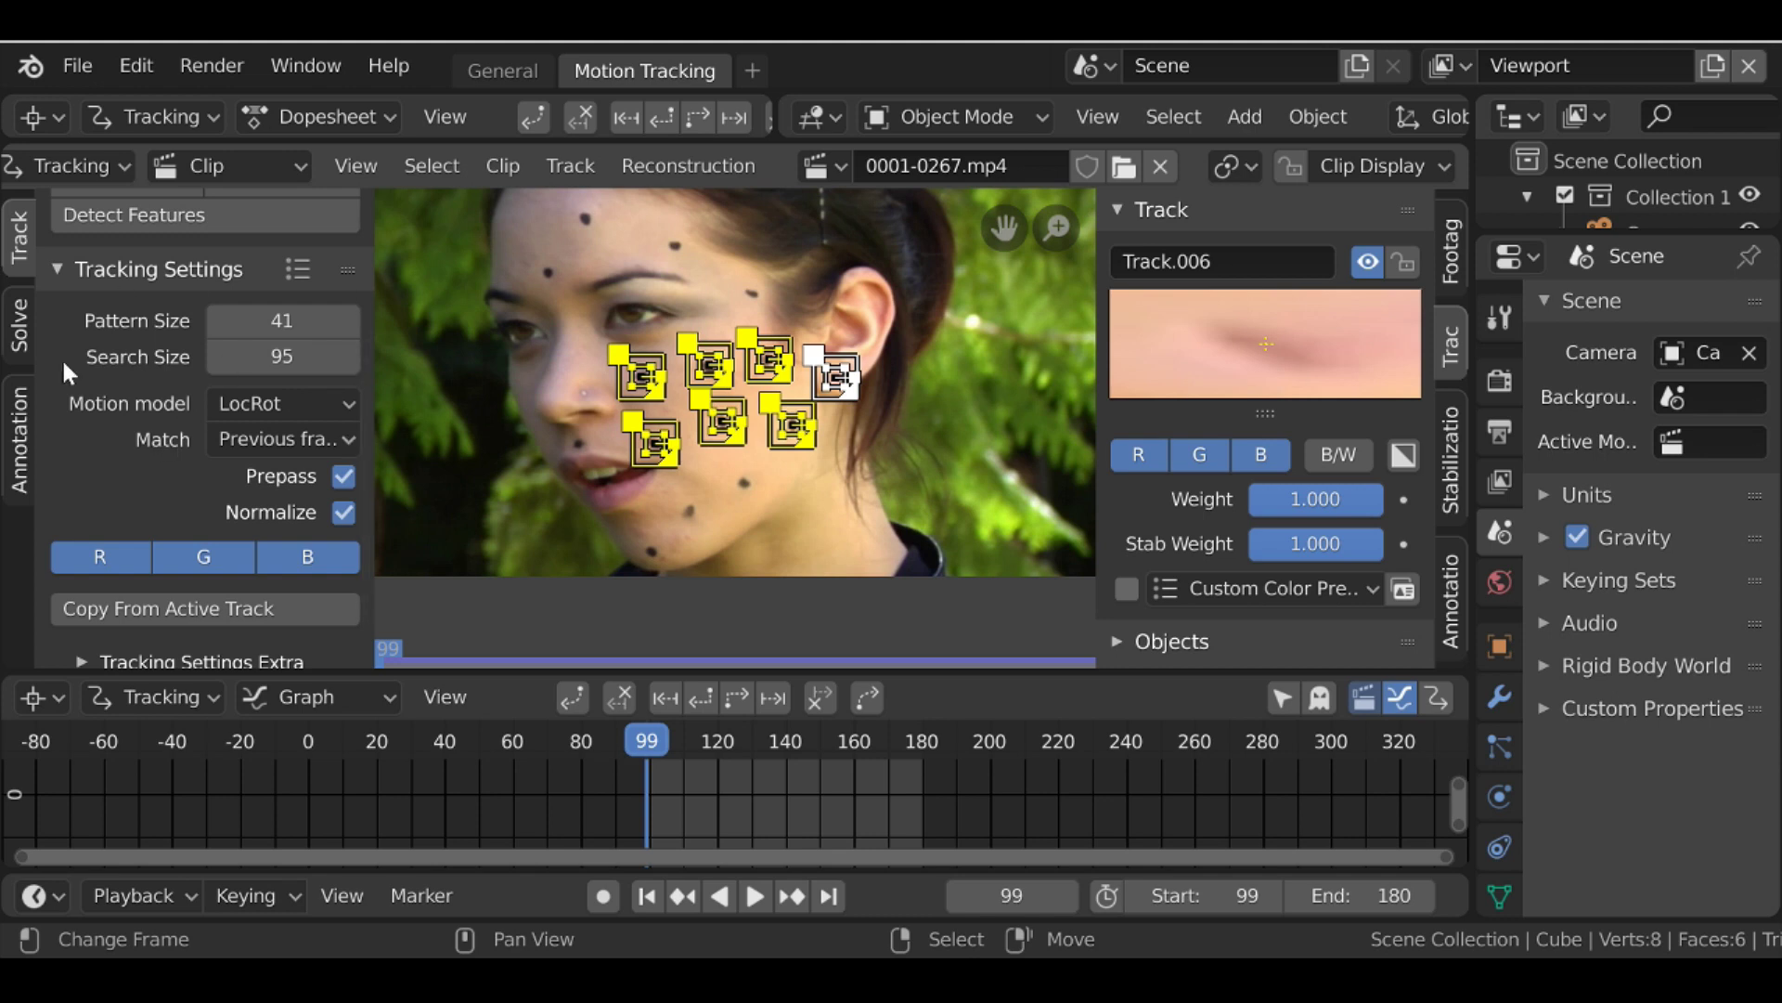
pyautogui.scroll(-2, 130, 385)
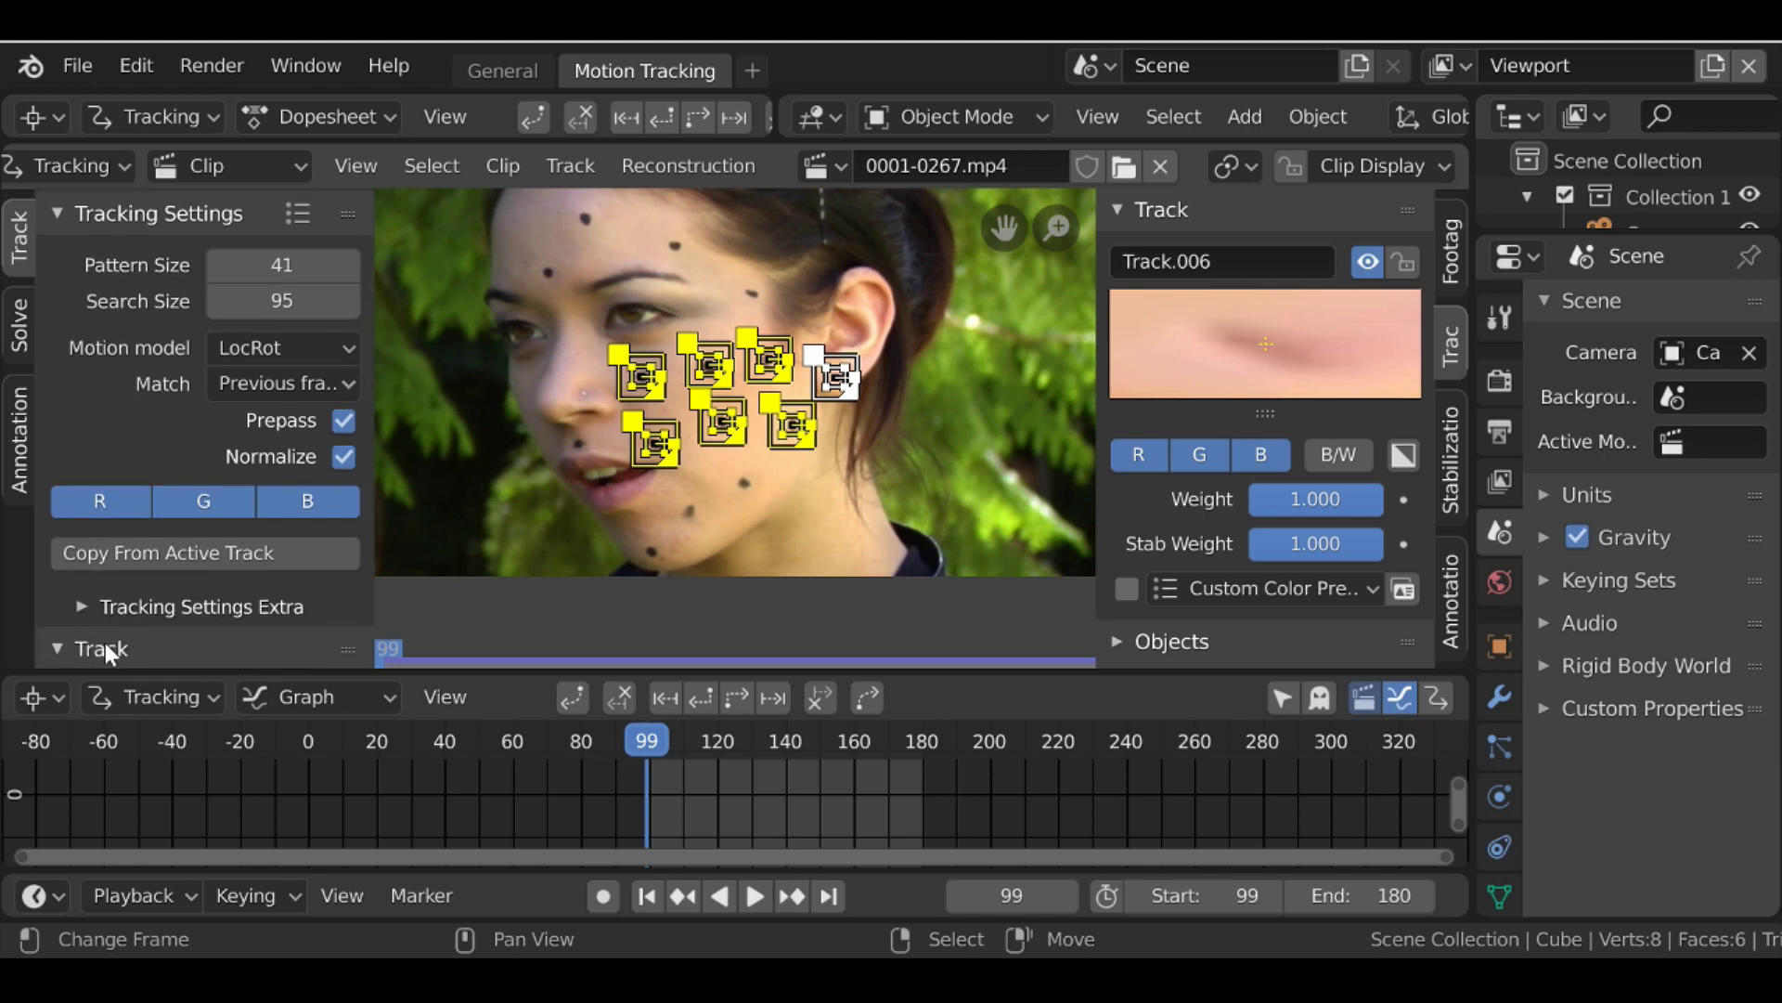
pyautogui.scroll(-7, 104, 642)
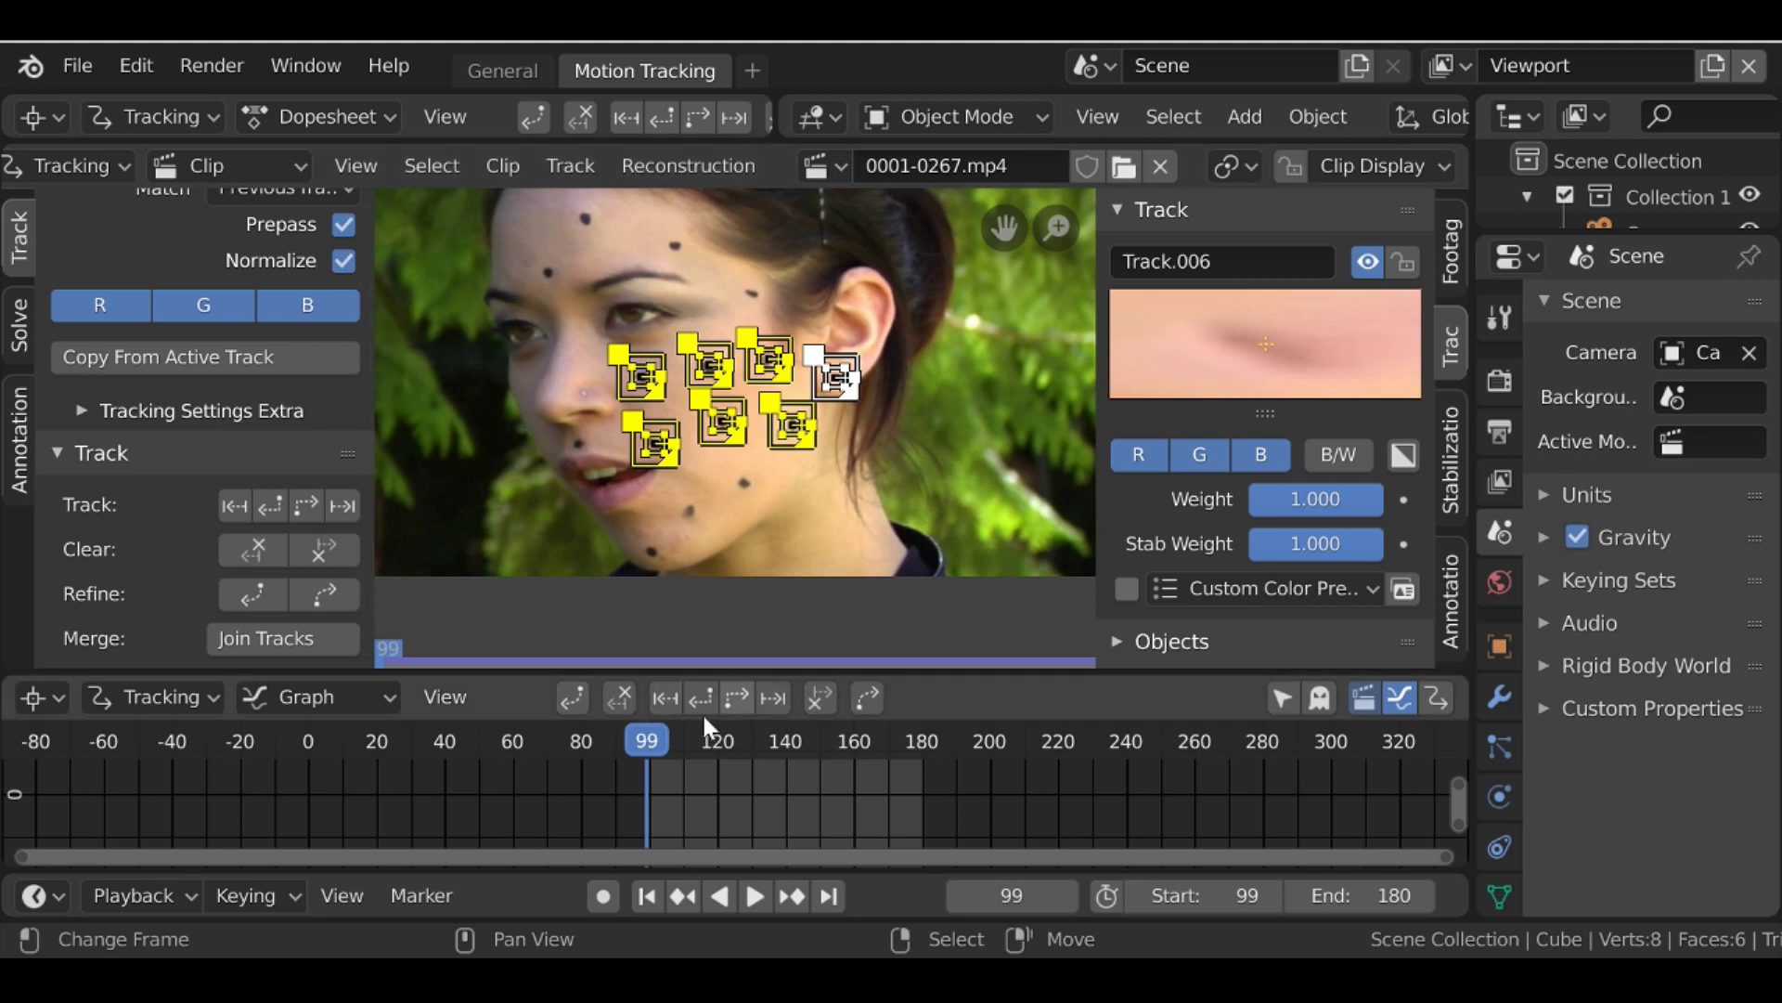
pyautogui.click(54, 450)
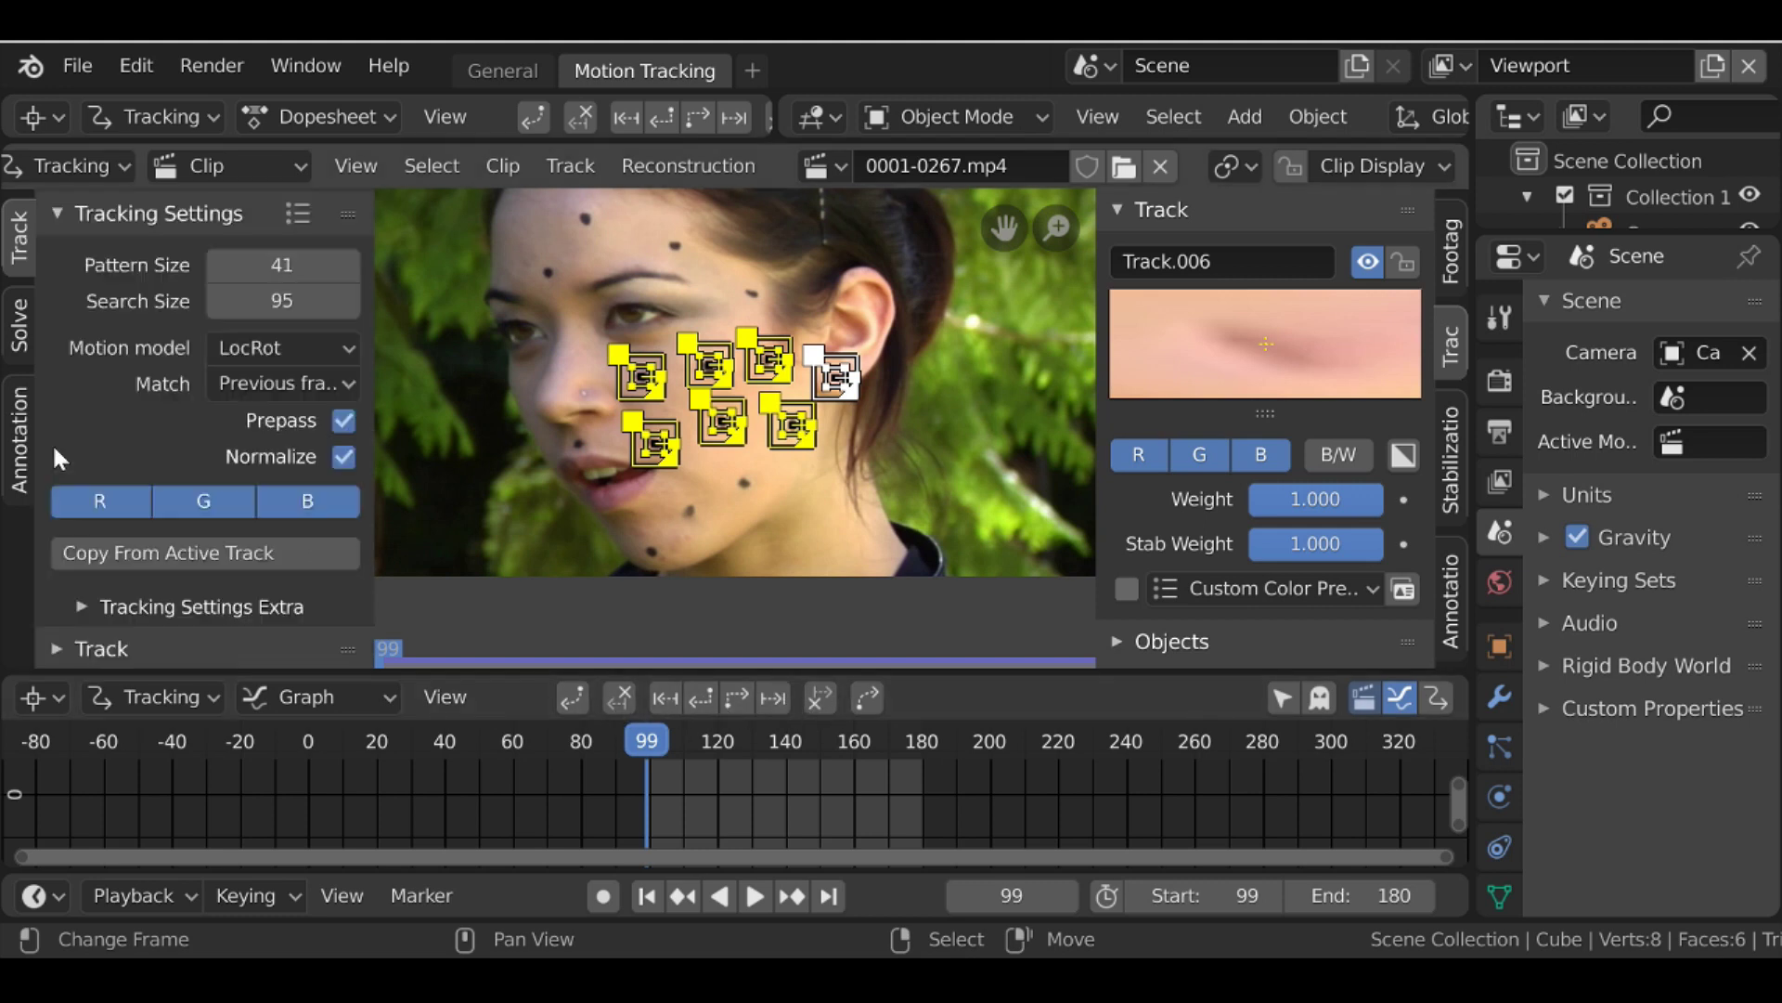
pyautogui.click(739, 699)
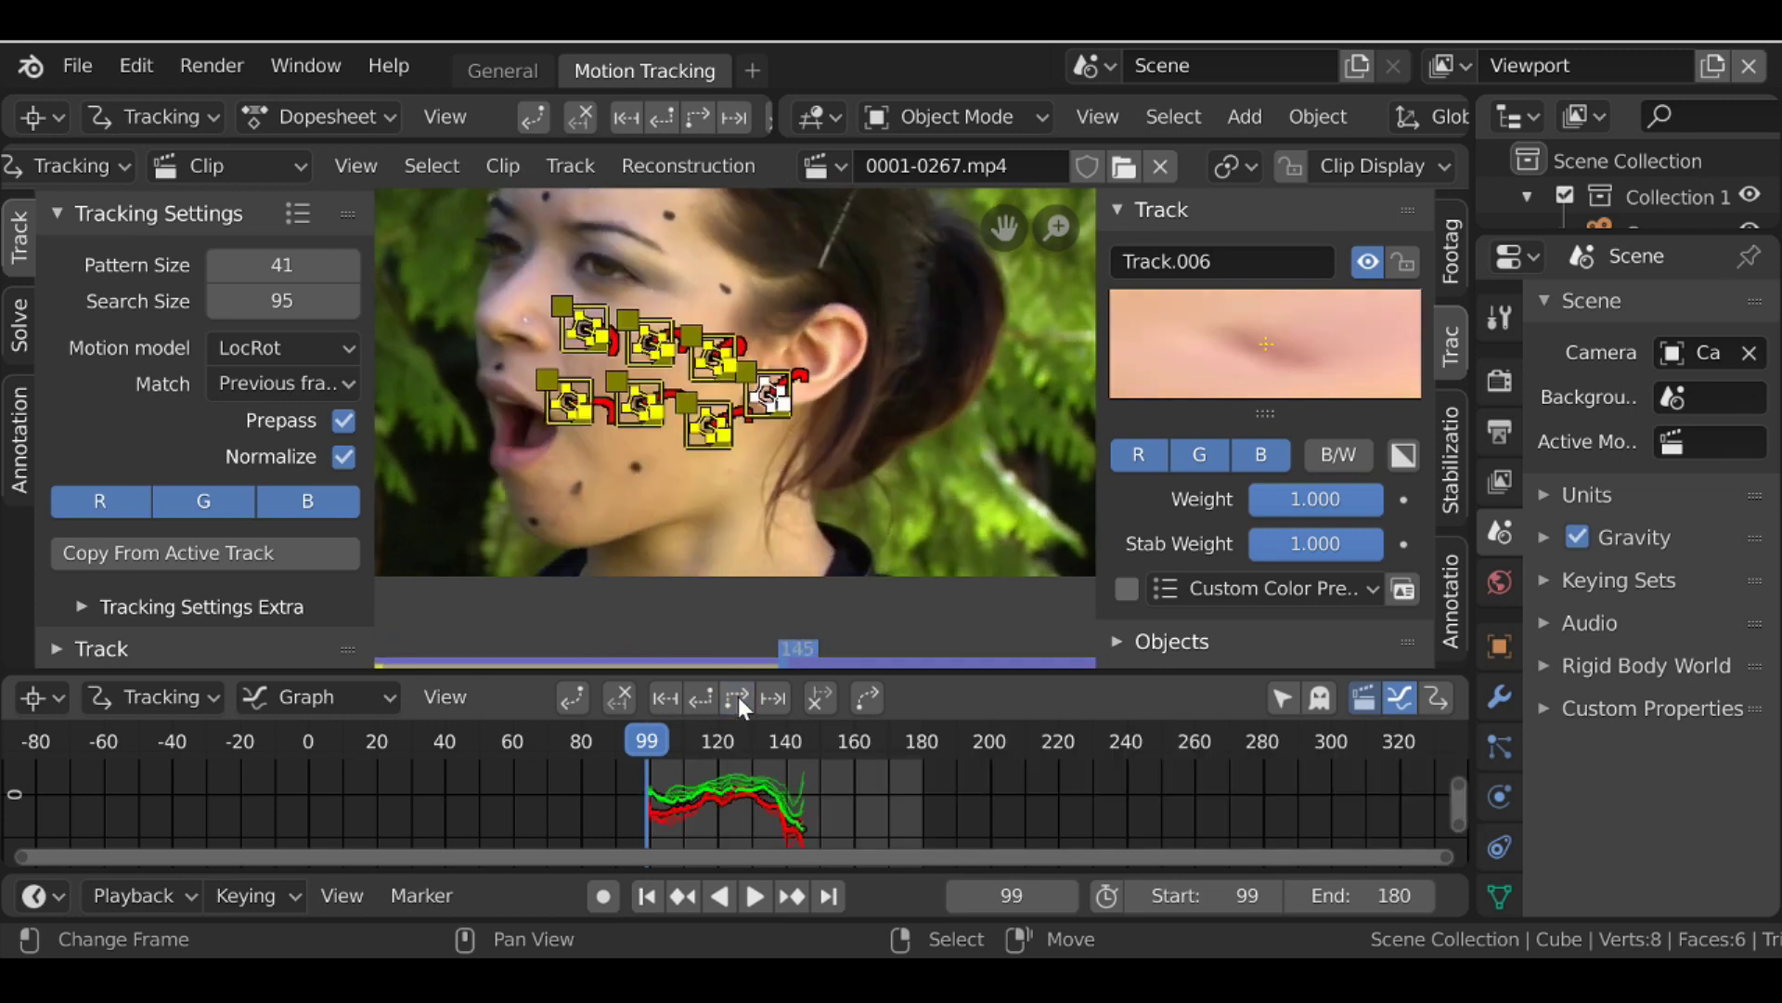
# Scrub through the tracked frames to examine how the markers follow the face, and return to frame 99
pyautogui.click(909, 807)
pyautogui.moveTo(908, 802); pyautogui.dragTo(817, 806)
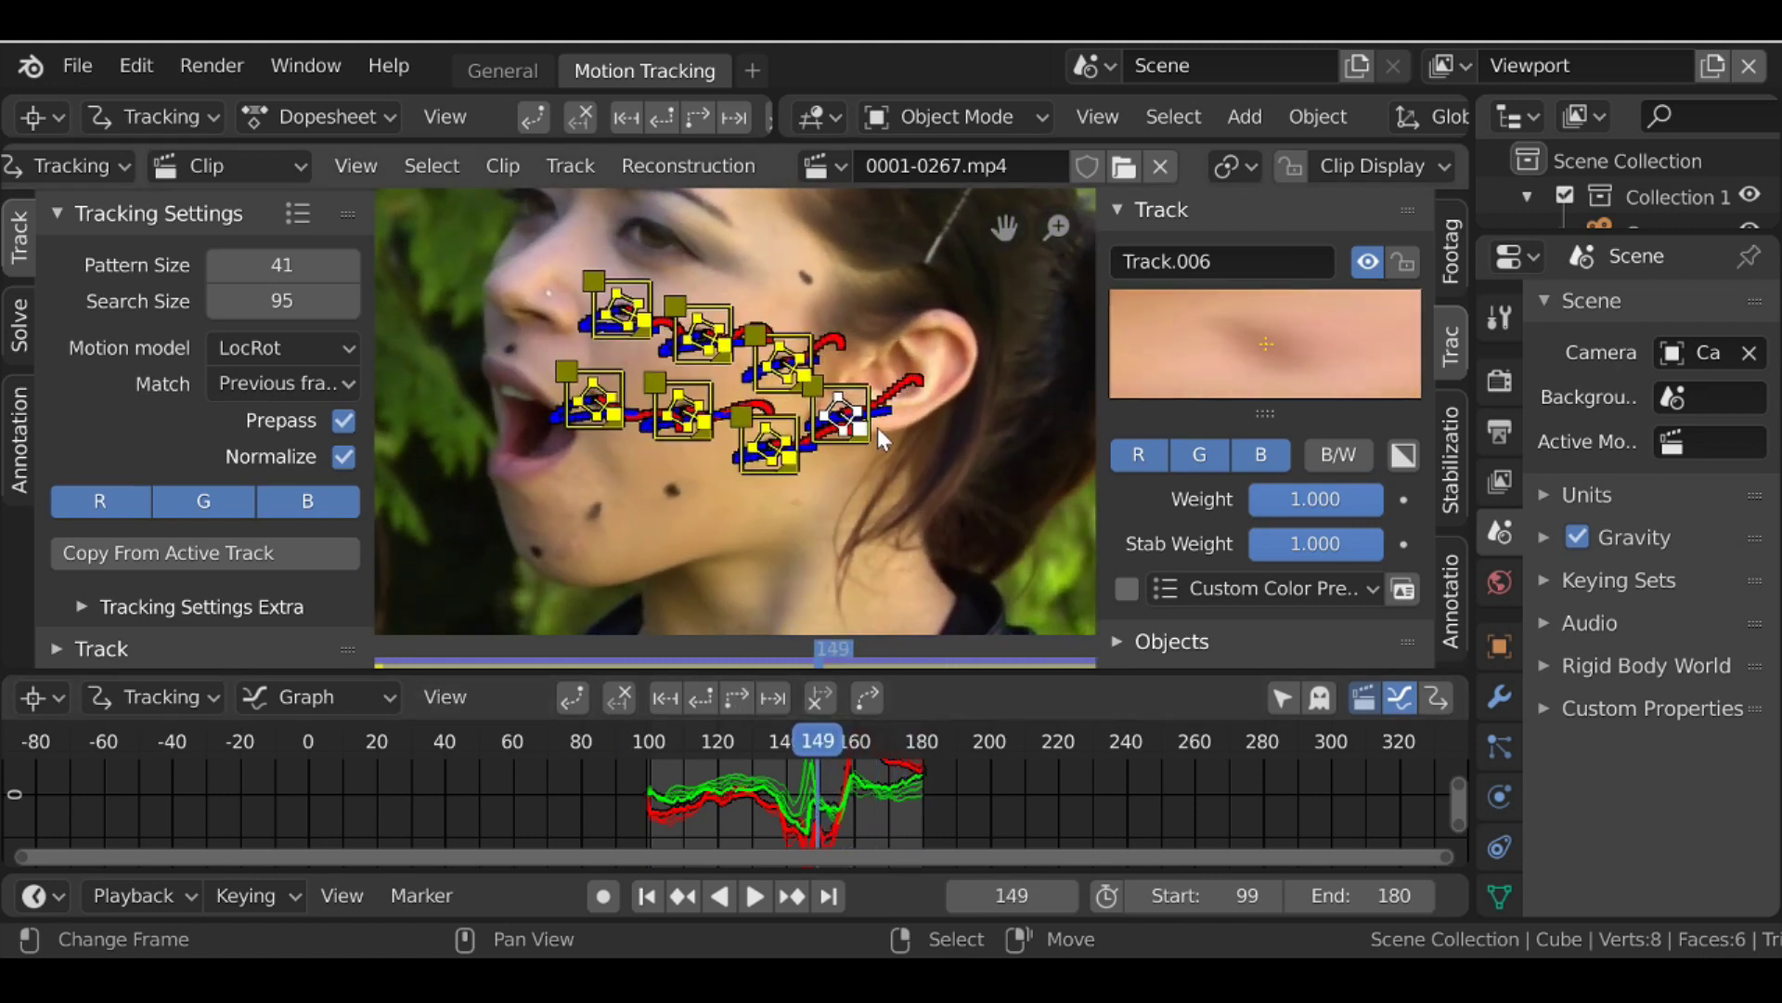
pyautogui.click(754, 653)
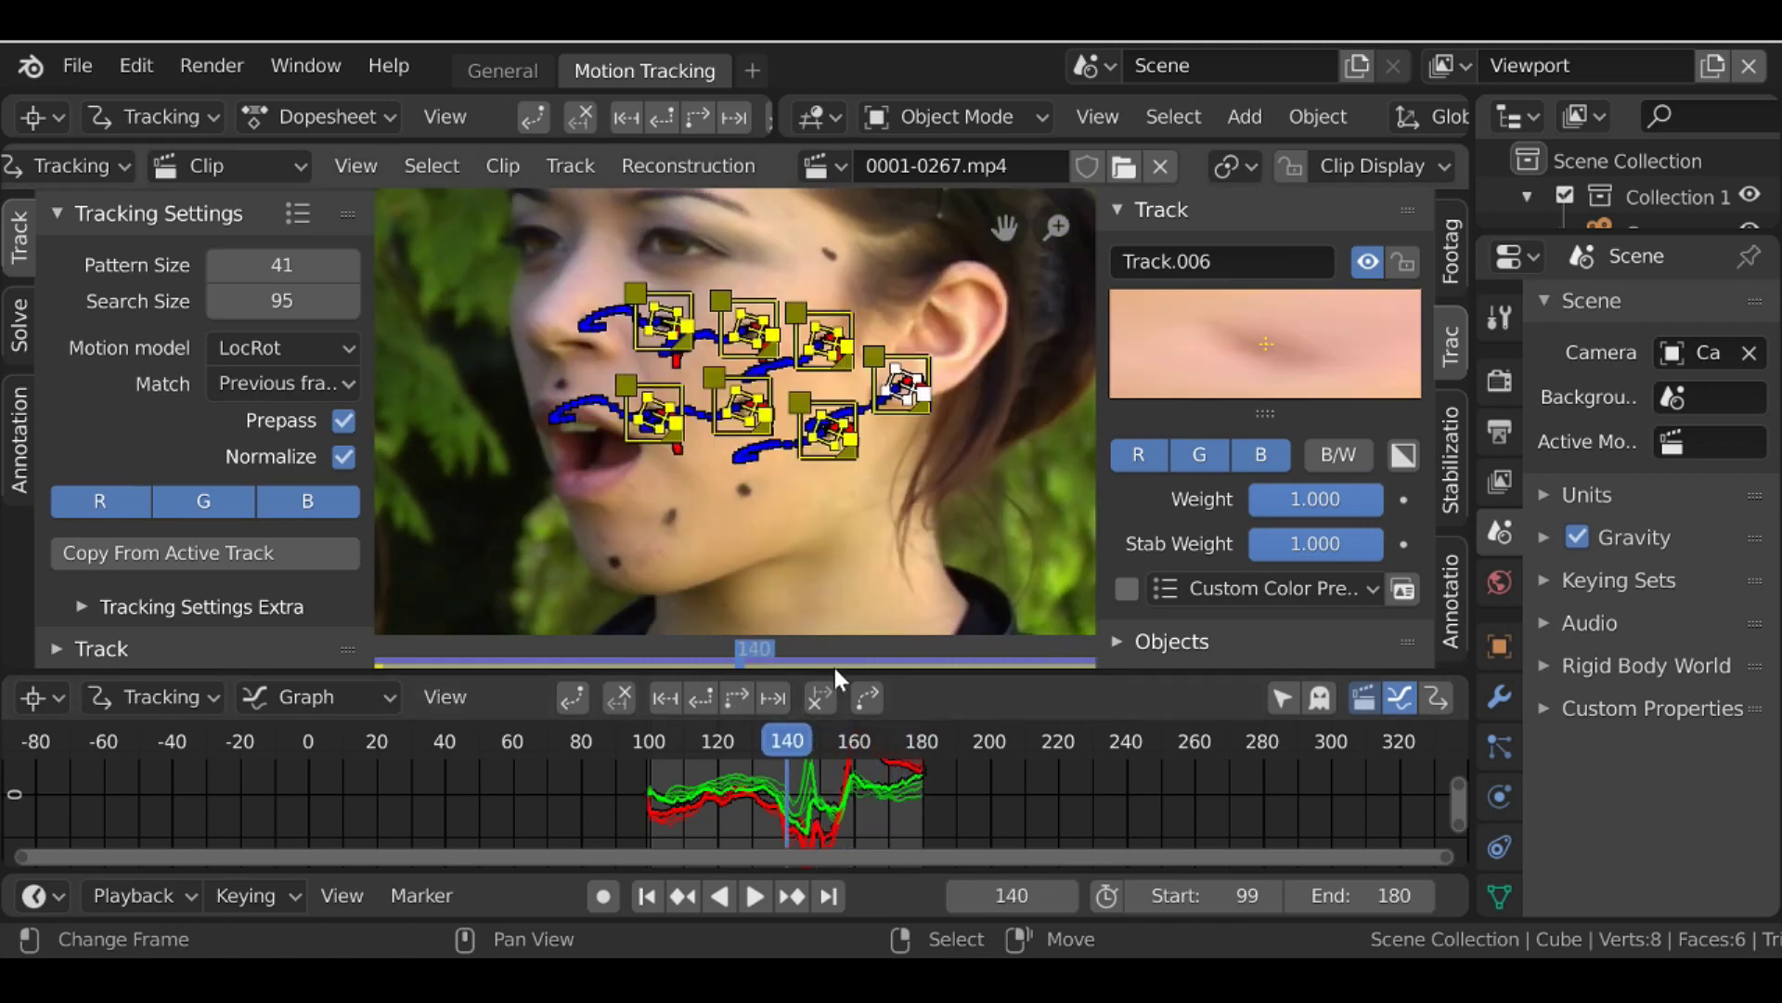
pyautogui.click(647, 897)
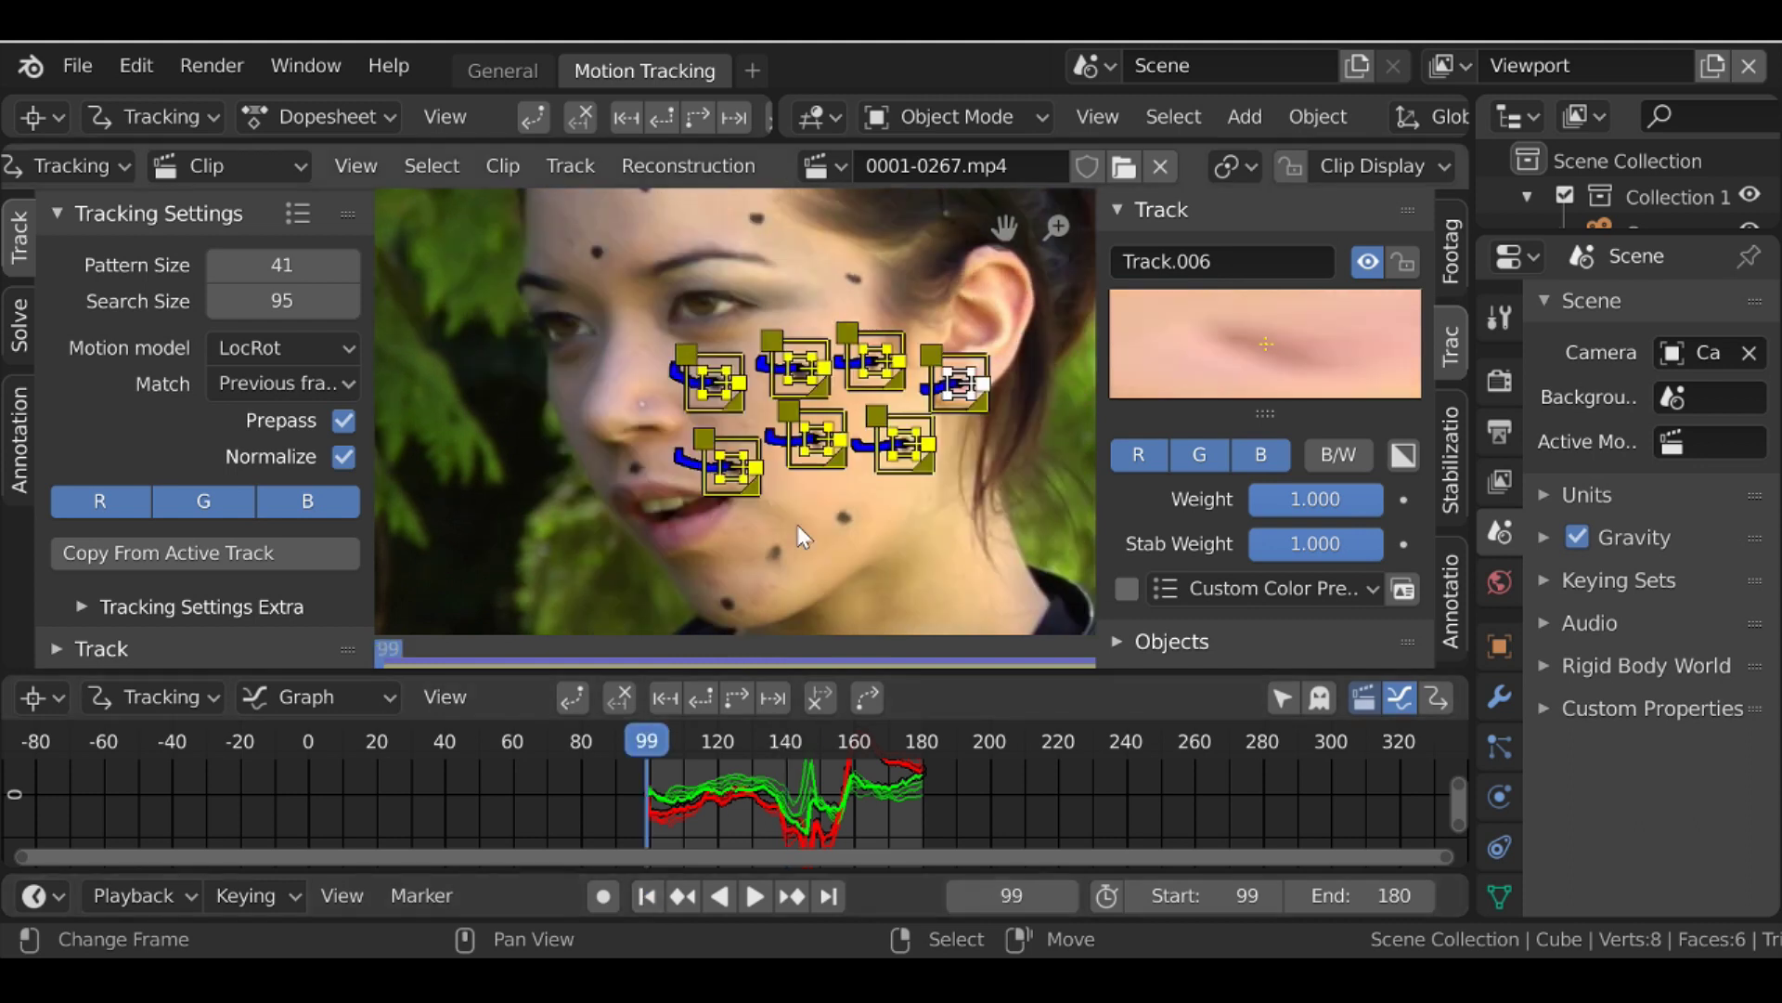
# Create a plane track from four cheek markers: under the eye, near the ear, on the rear cheek and beside the mouth corner
pyautogui.hotkey('alt', 'a')
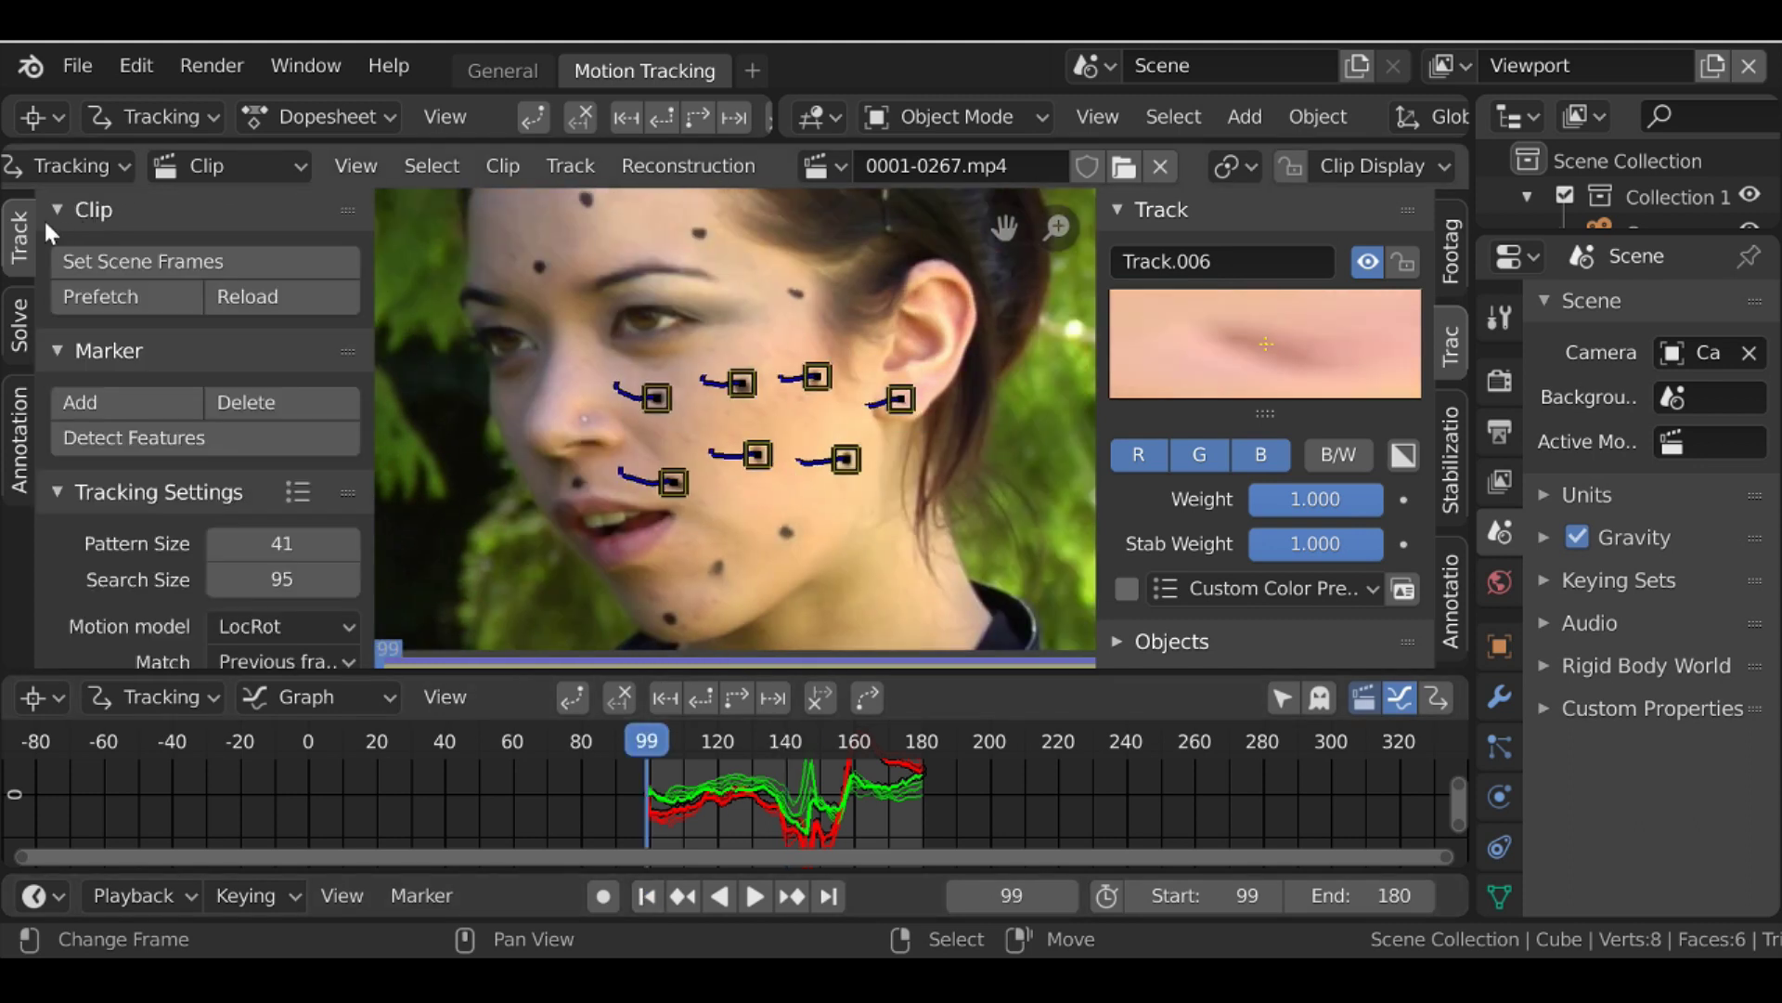
pyautogui.click(17, 330)
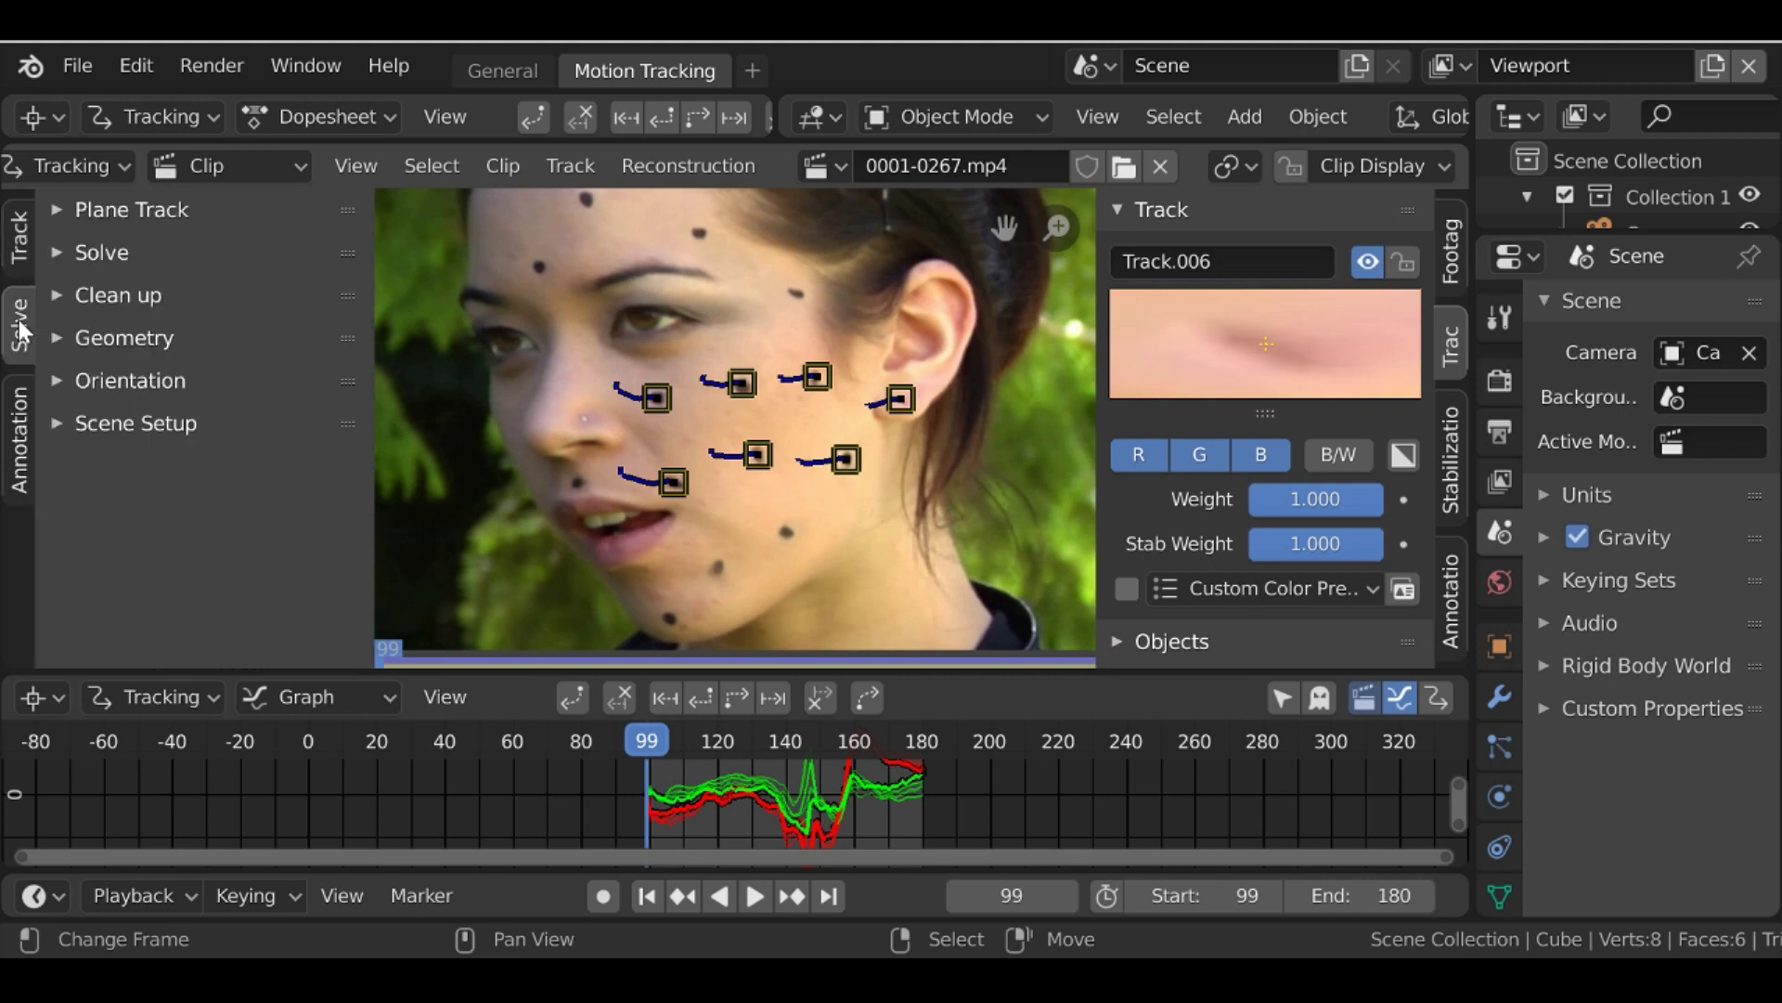
pyautogui.click(121, 207)
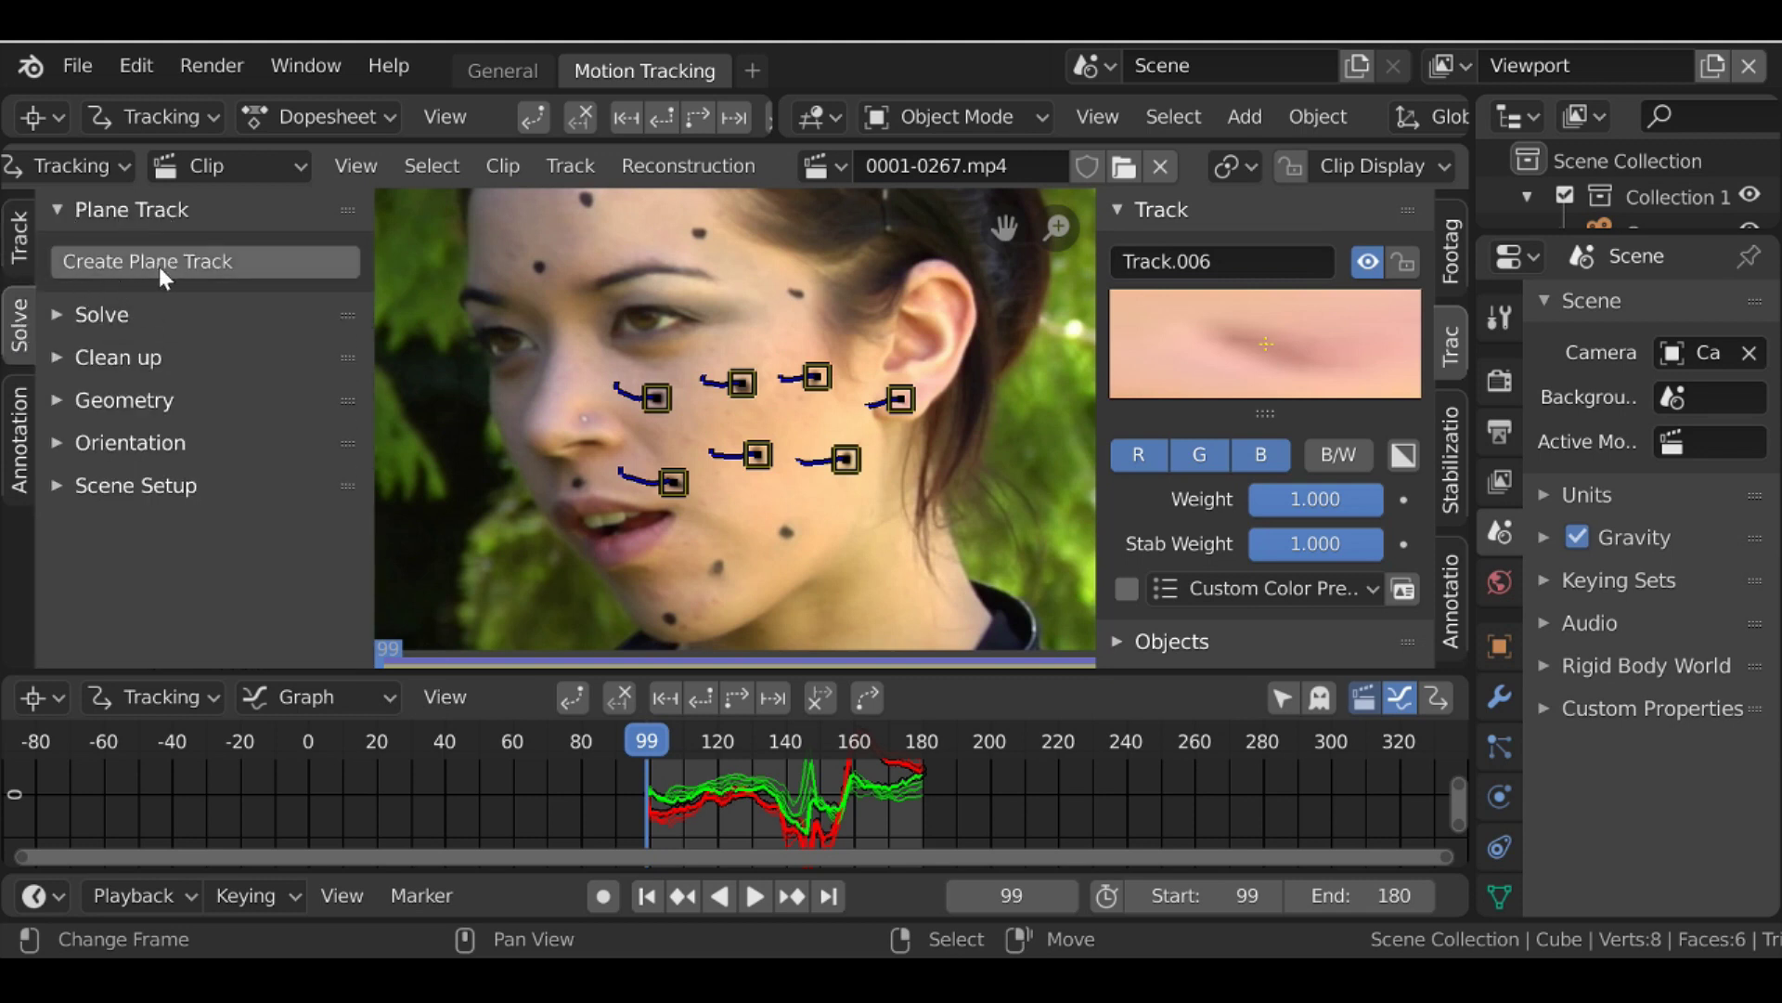
pyautogui.click(189, 263)
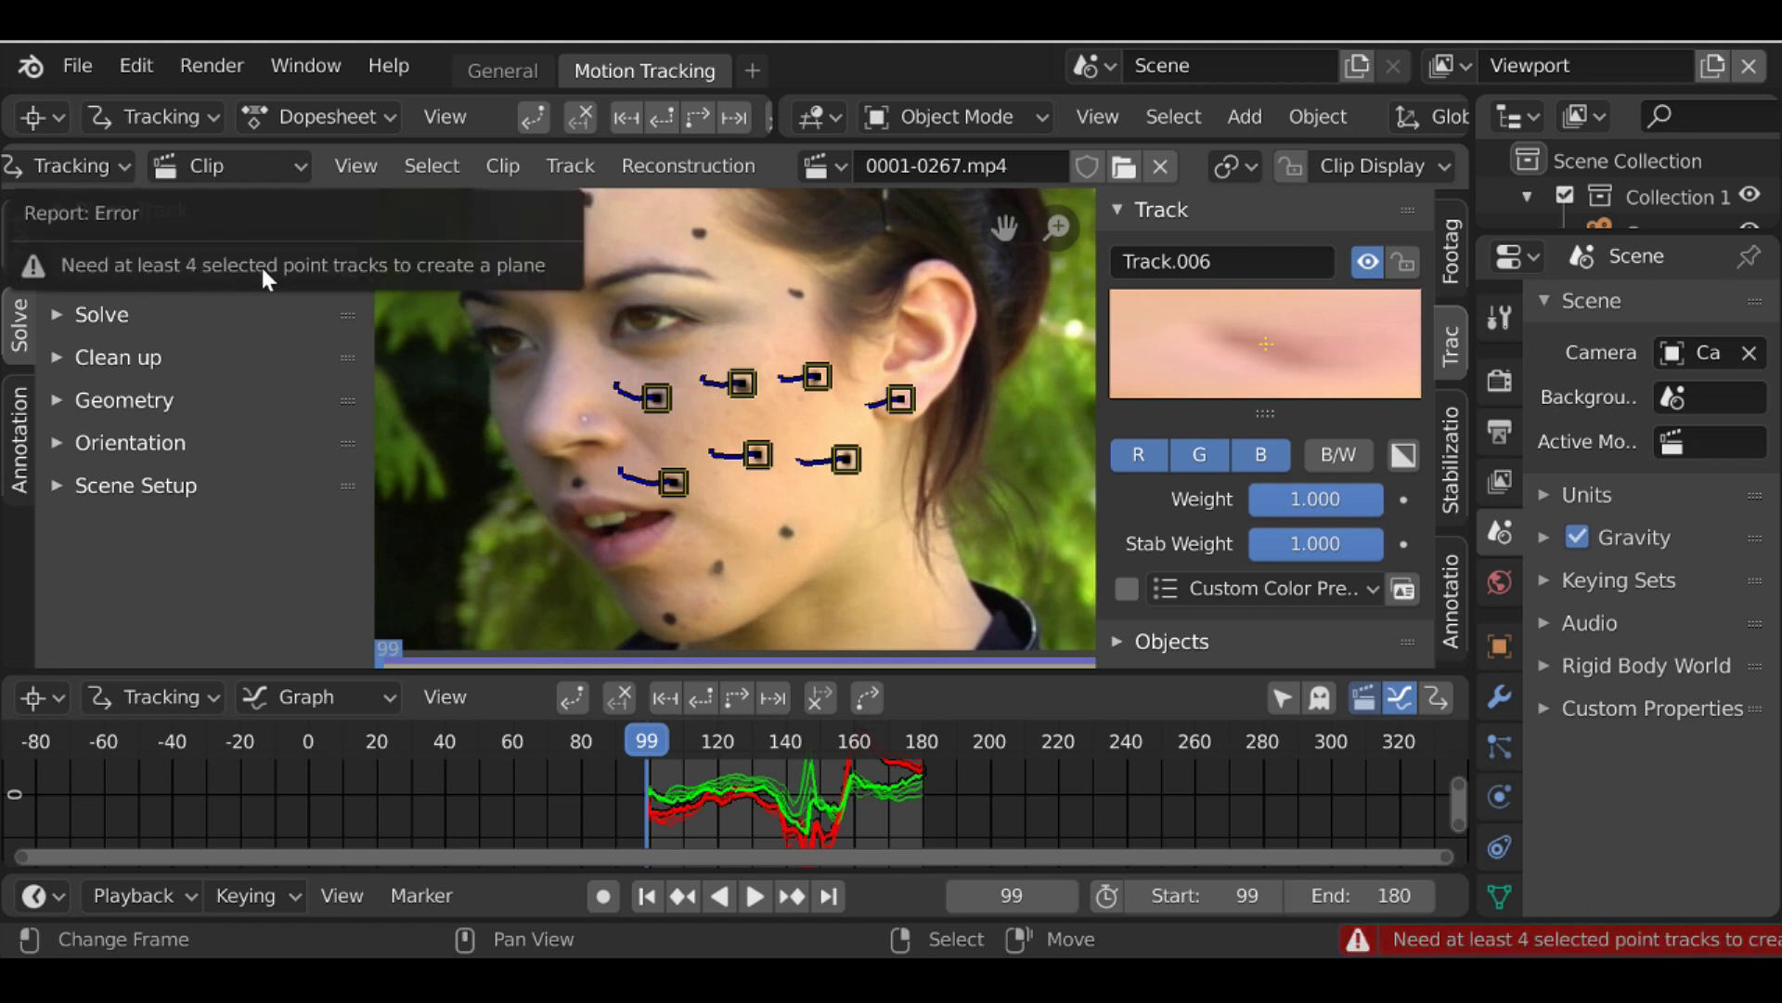
pyautogui.click(657, 395)
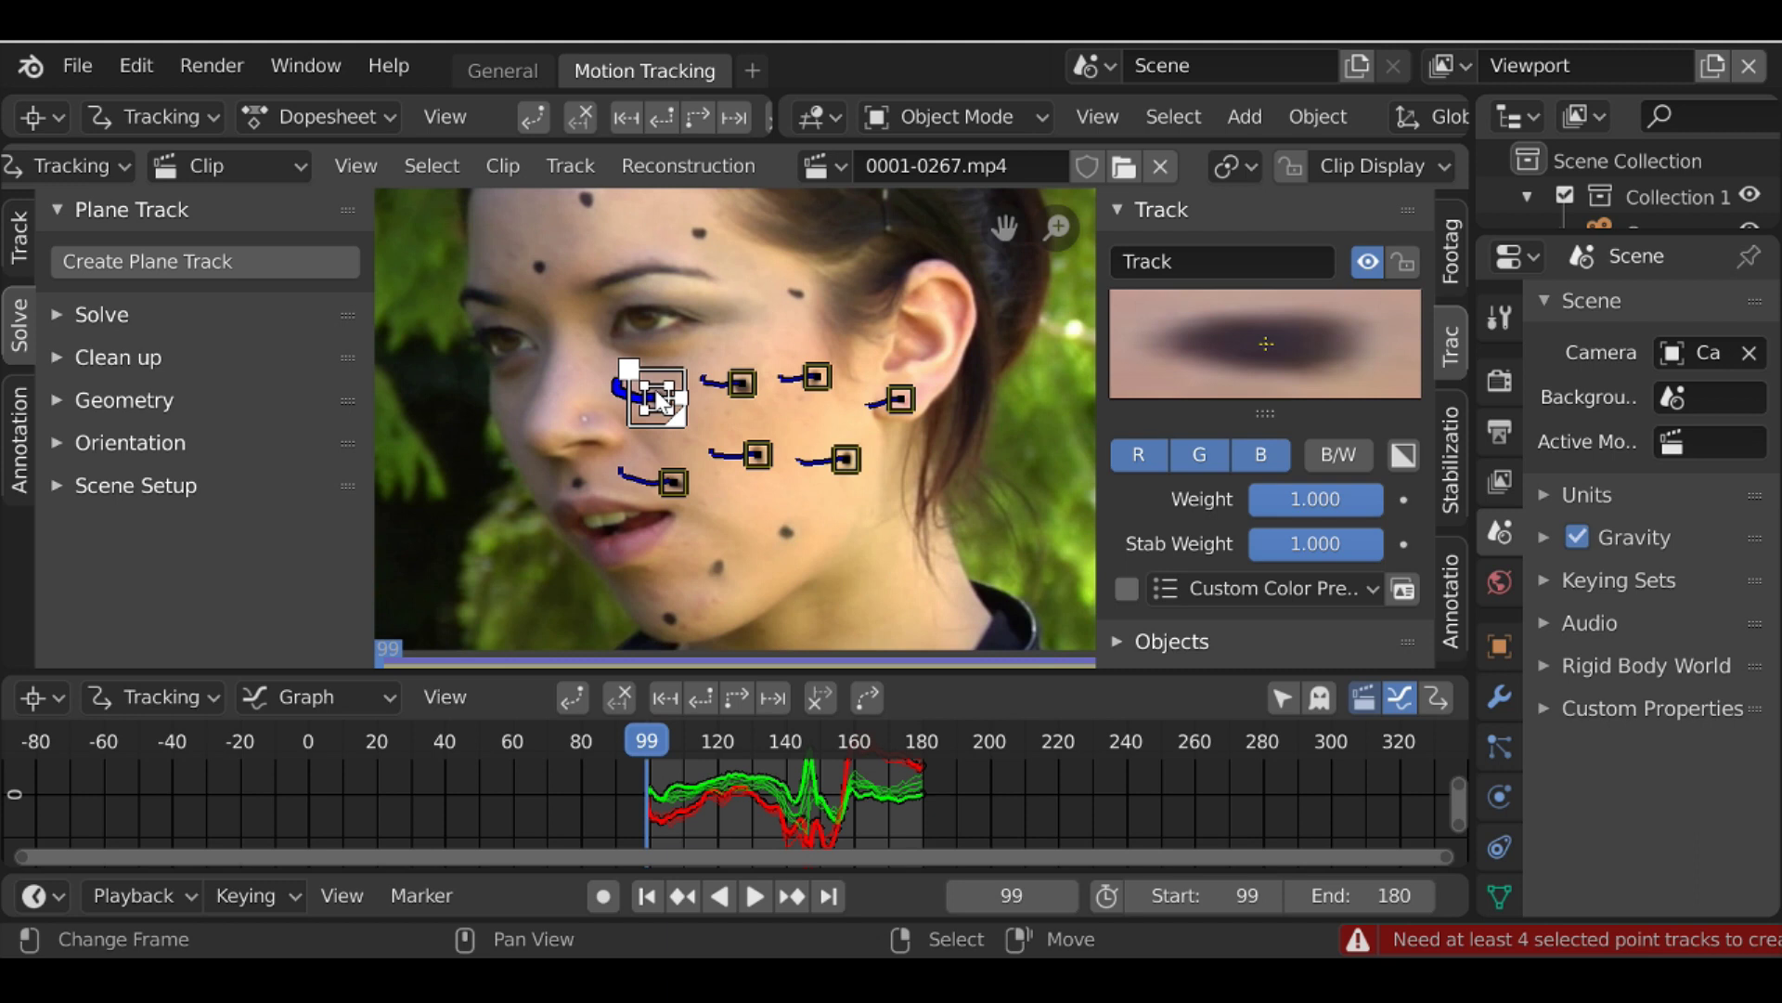
pyautogui.keyDown('shift'); pyautogui.click(829, 386); pyautogui.keyUp('shift')
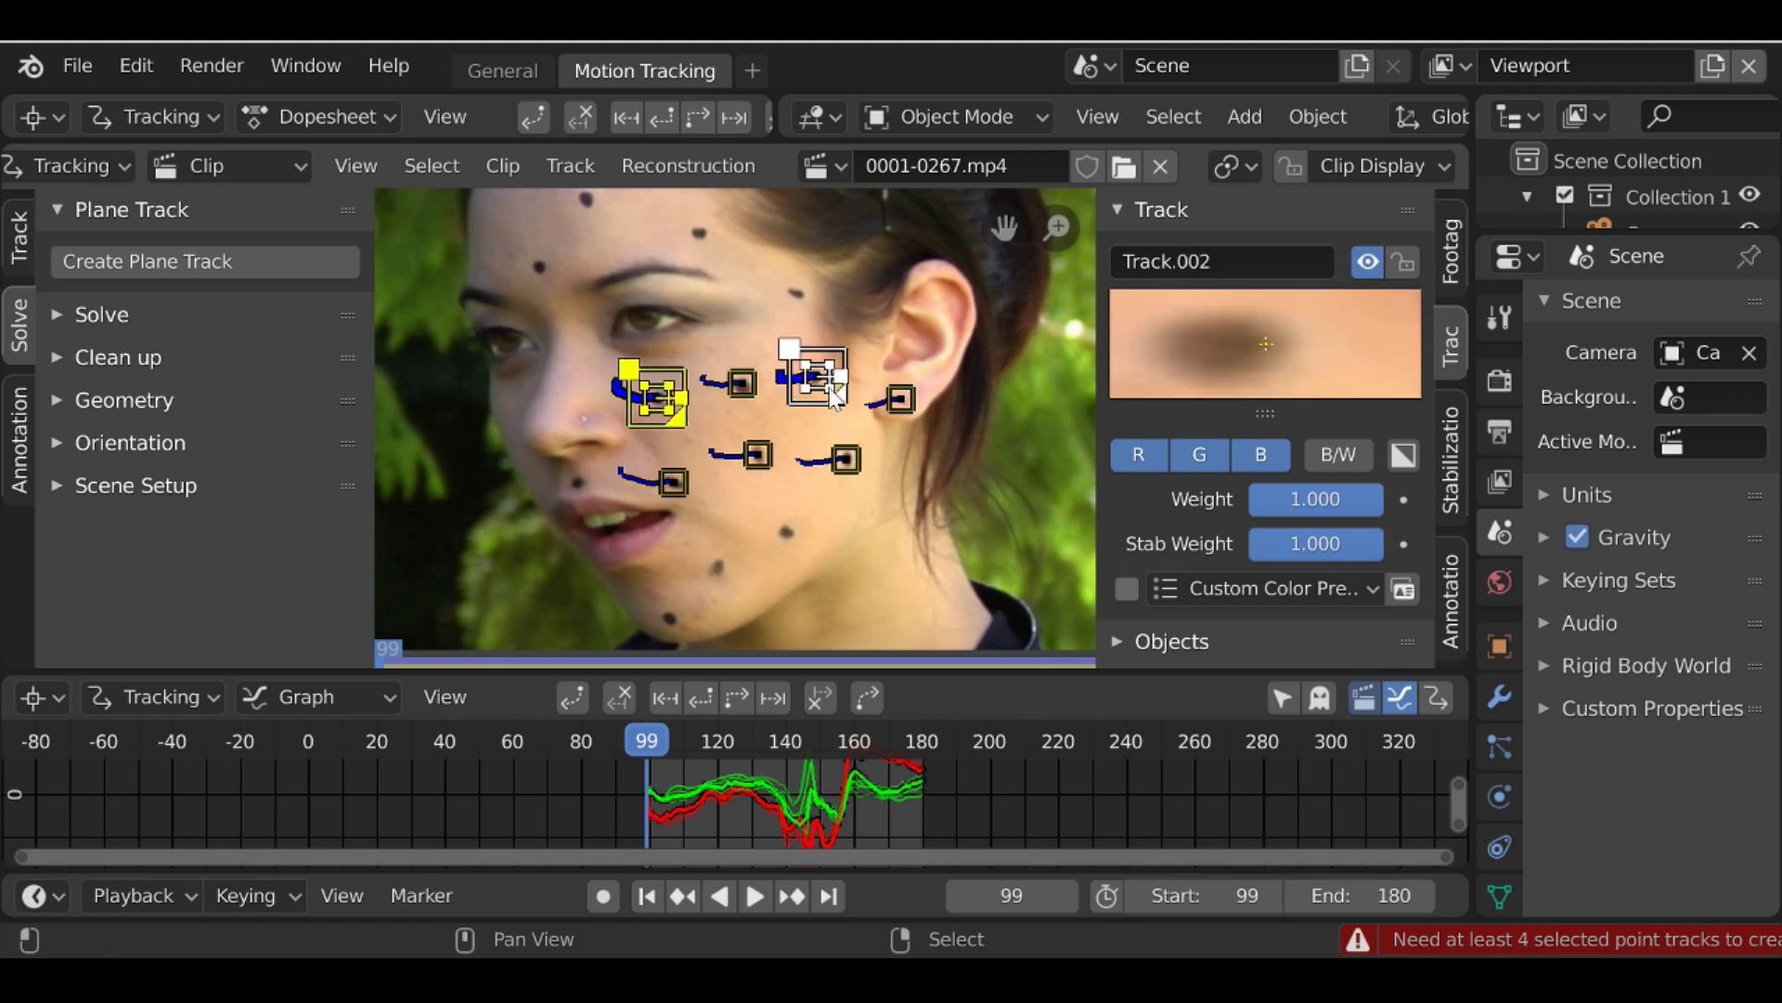
pyautogui.keyDown('shift'); pyautogui.click(845, 458); pyautogui.keyUp('shift')
pyautogui.keyDown('shift'); pyautogui.click(685, 488); pyautogui.keyUp('shift')
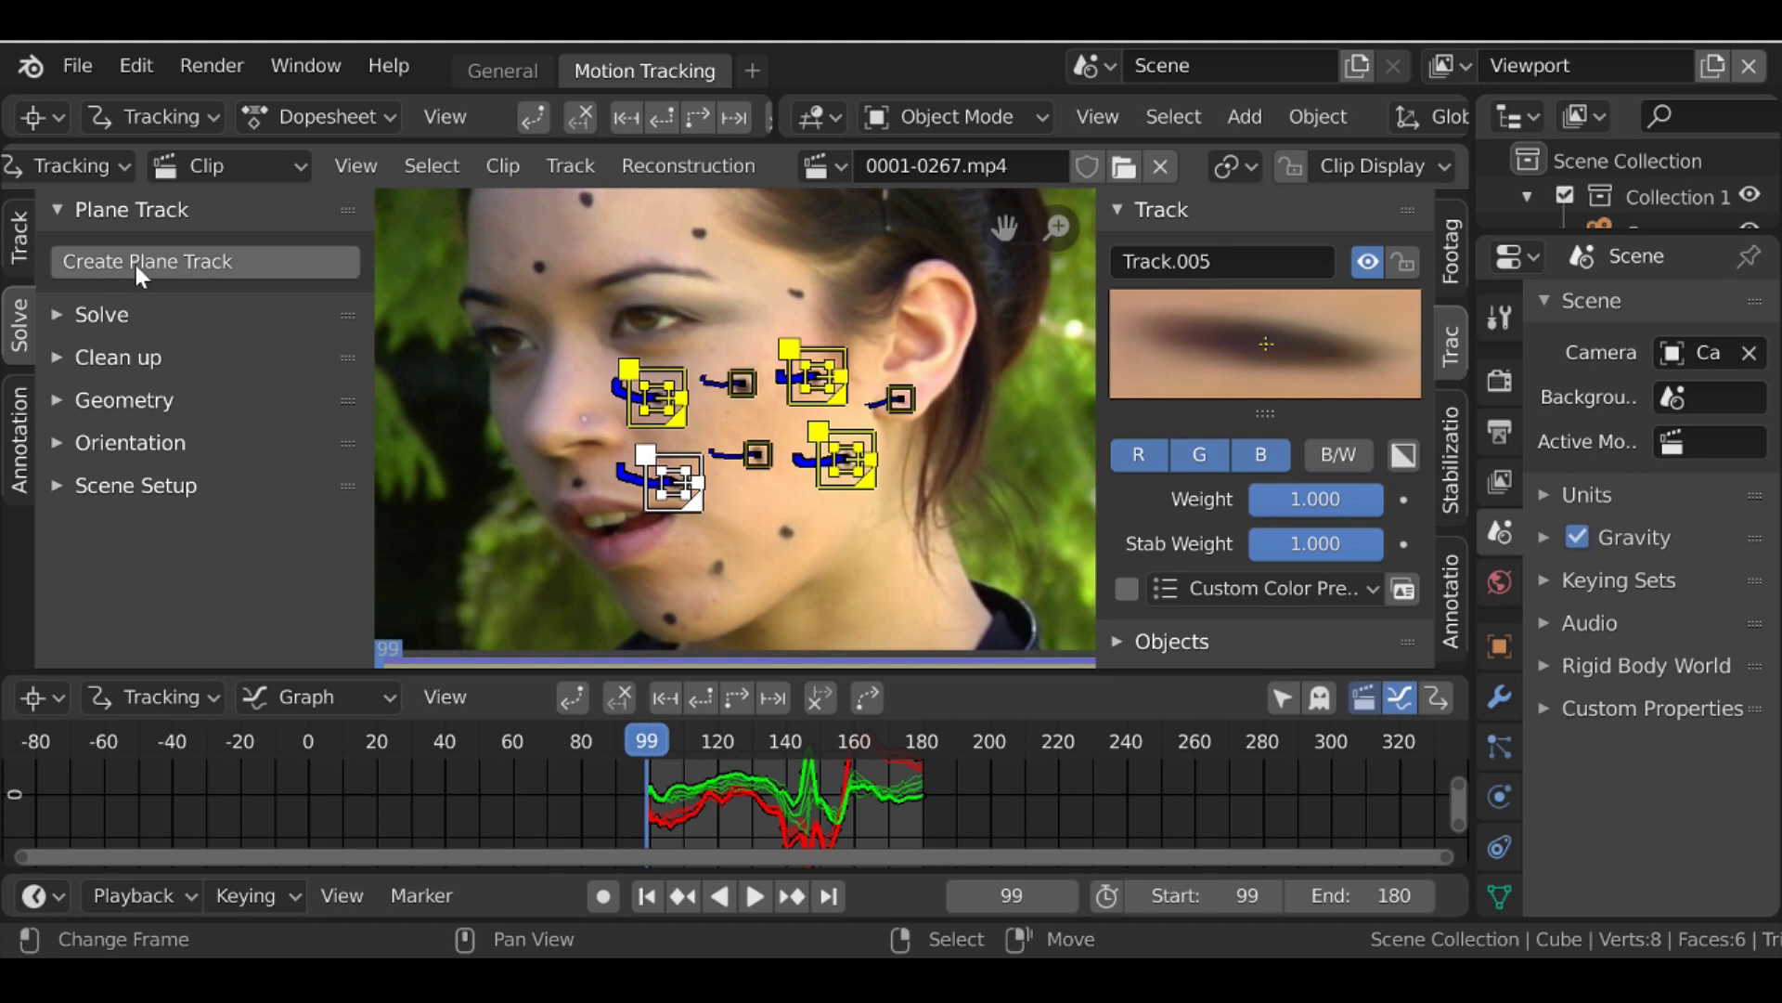
pyautogui.click(160, 261)
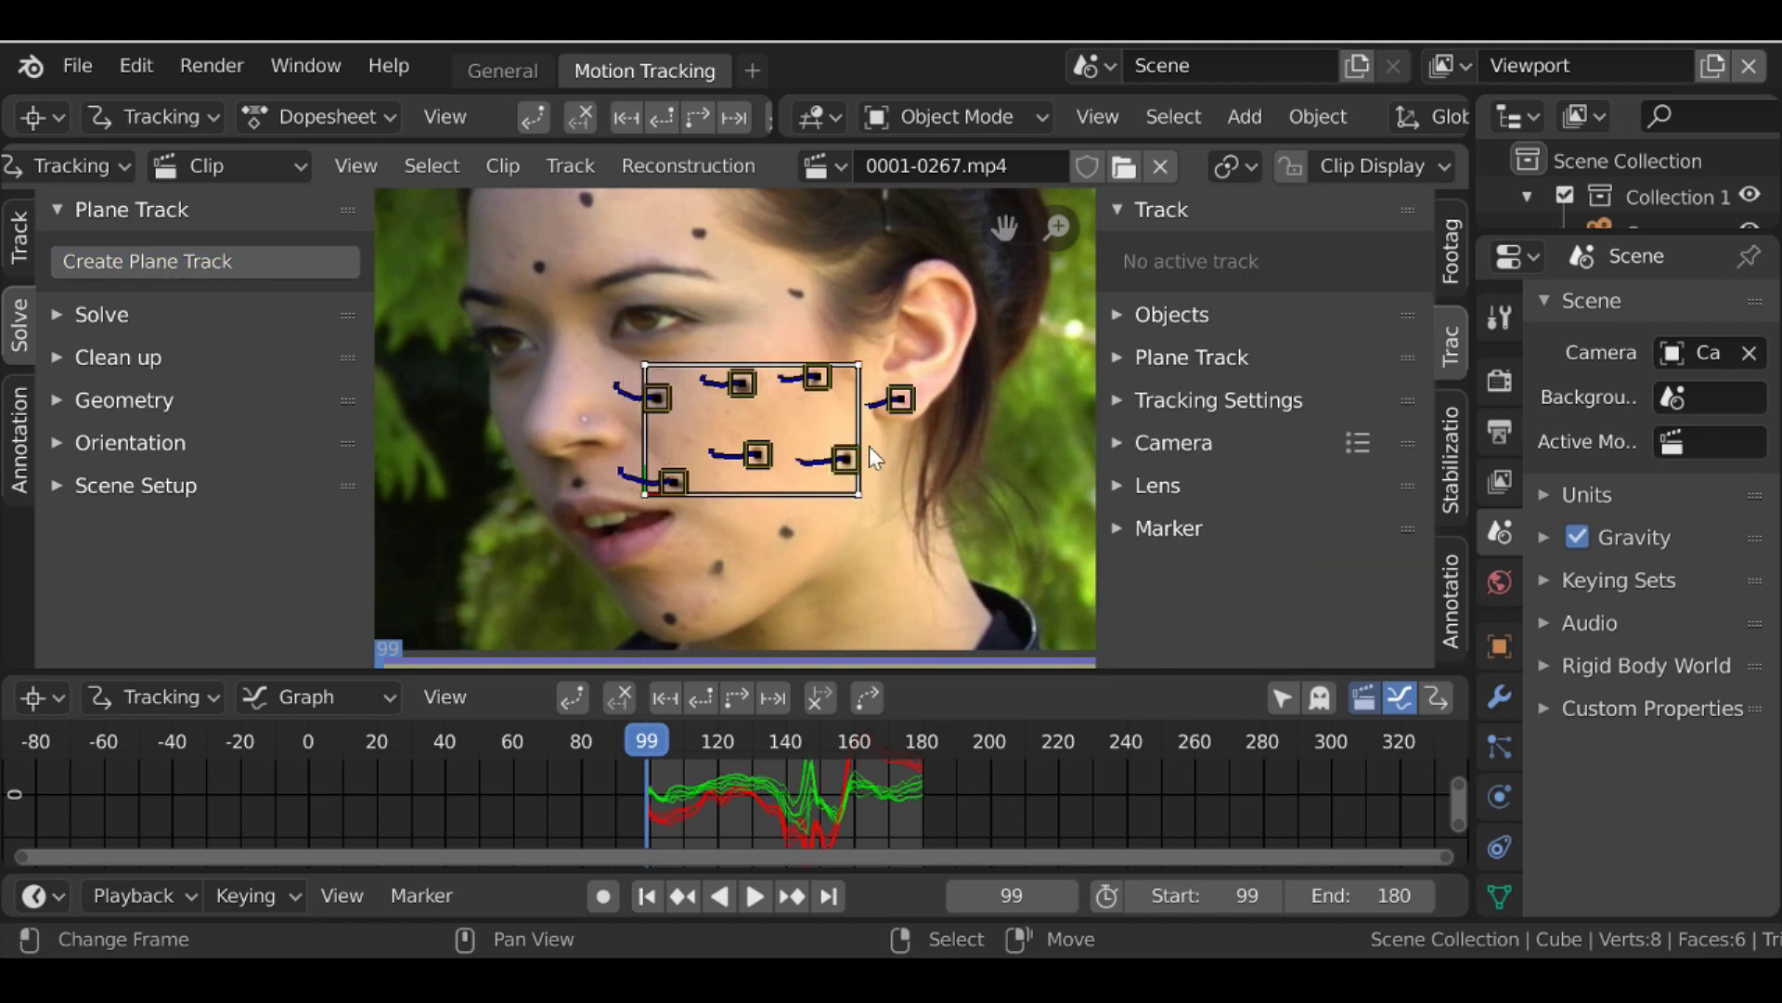
# At the first frame, enlarge the plane track to about twice its height and one and a half times its width over the cheek
pyautogui.moveTo(655, 794); pyautogui.dragTo(741, 772)
pyautogui.hotkey('shift', 'Left')
pyautogui.press('s')
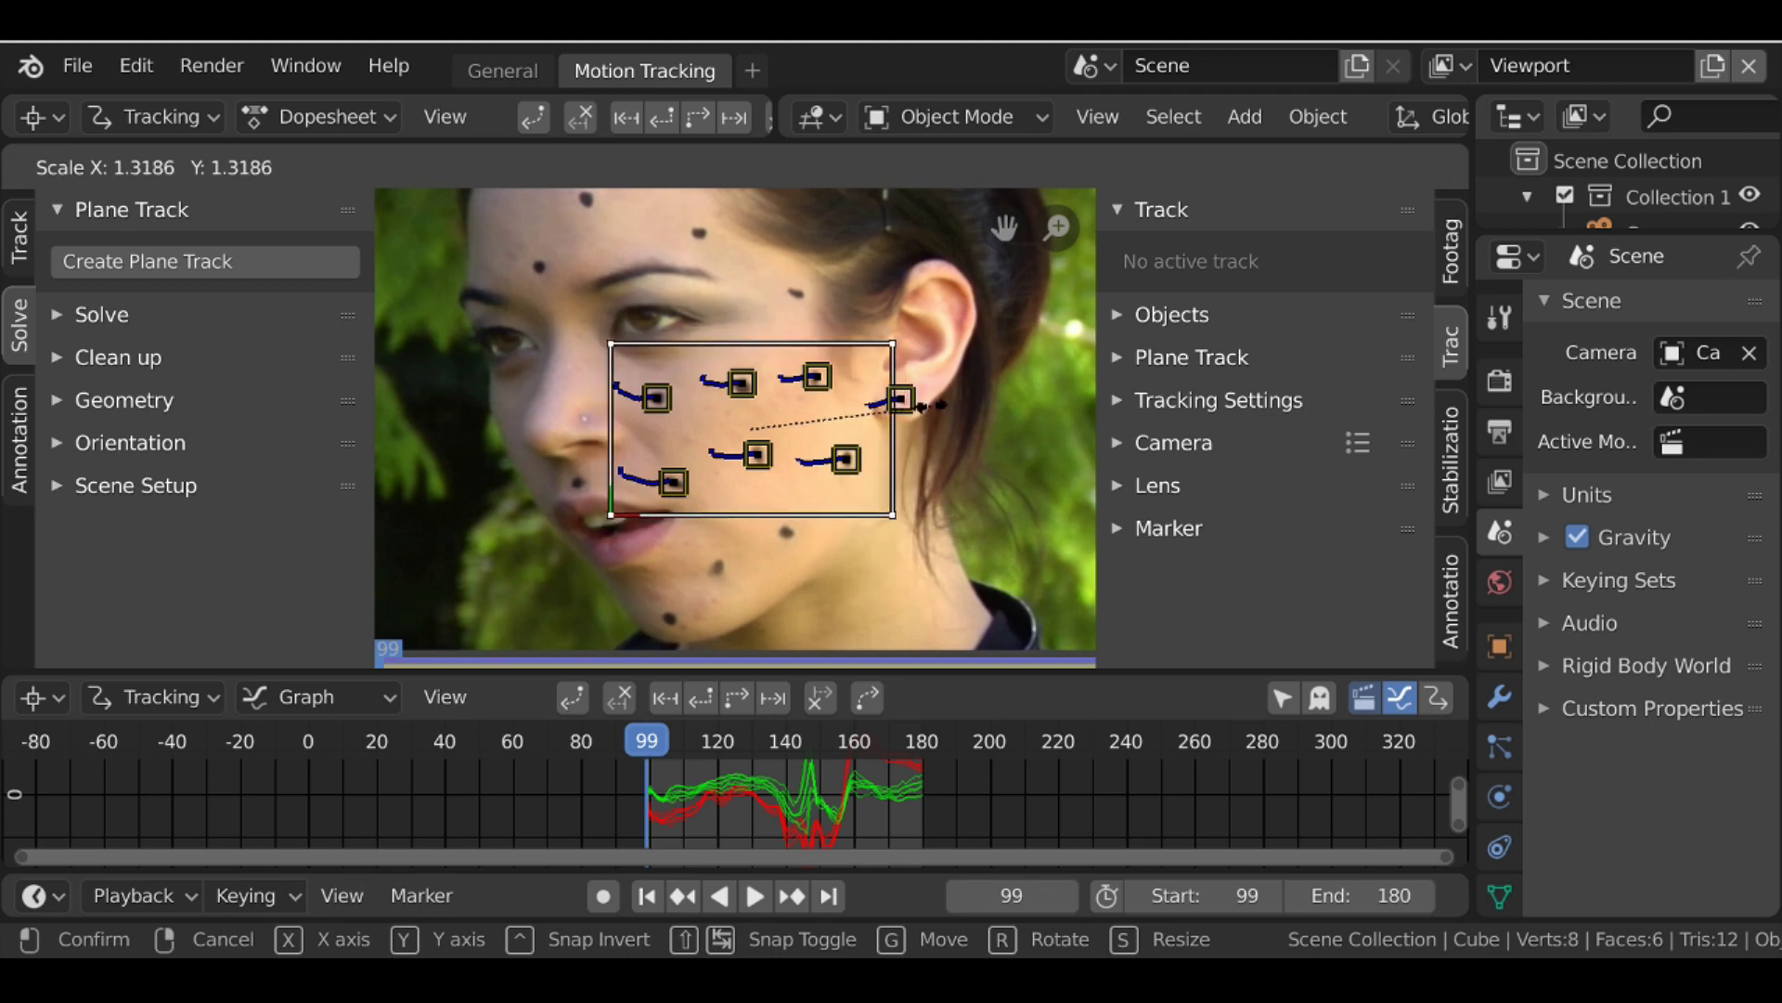
pyautogui.press('y')
pyautogui.click(945, 403)
pyautogui.press('s')
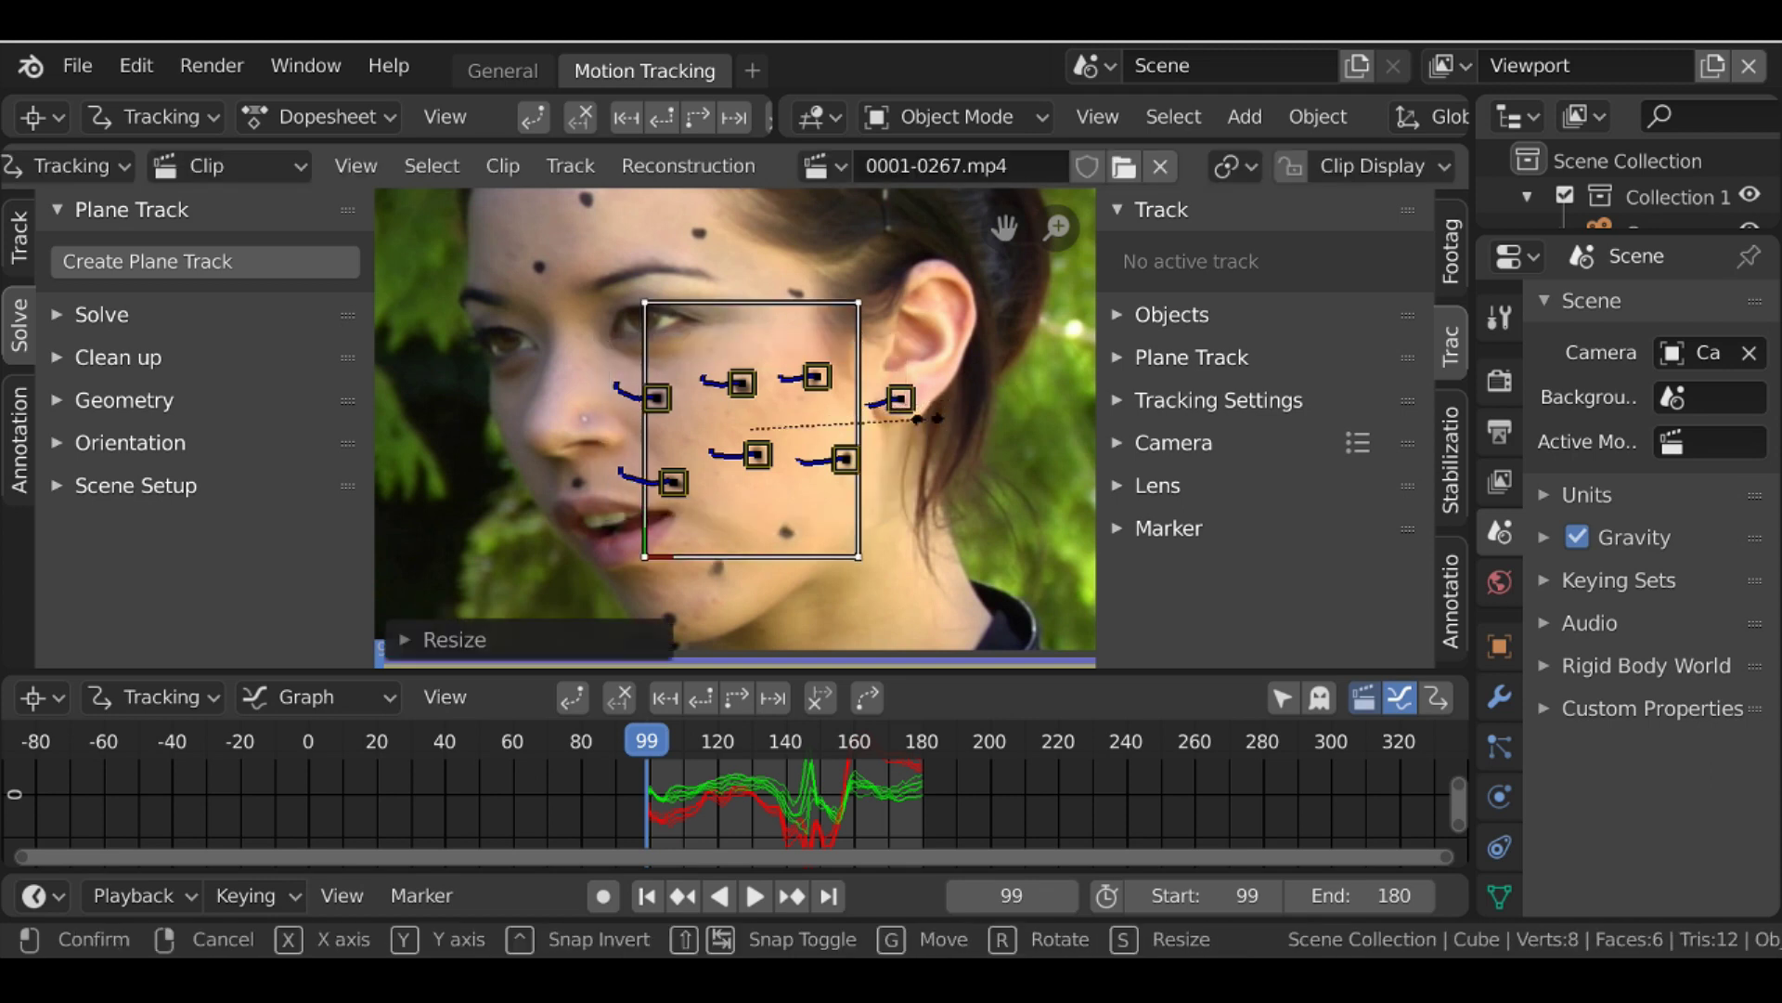
pyautogui.press('x')
pyautogui.click(1008, 405)
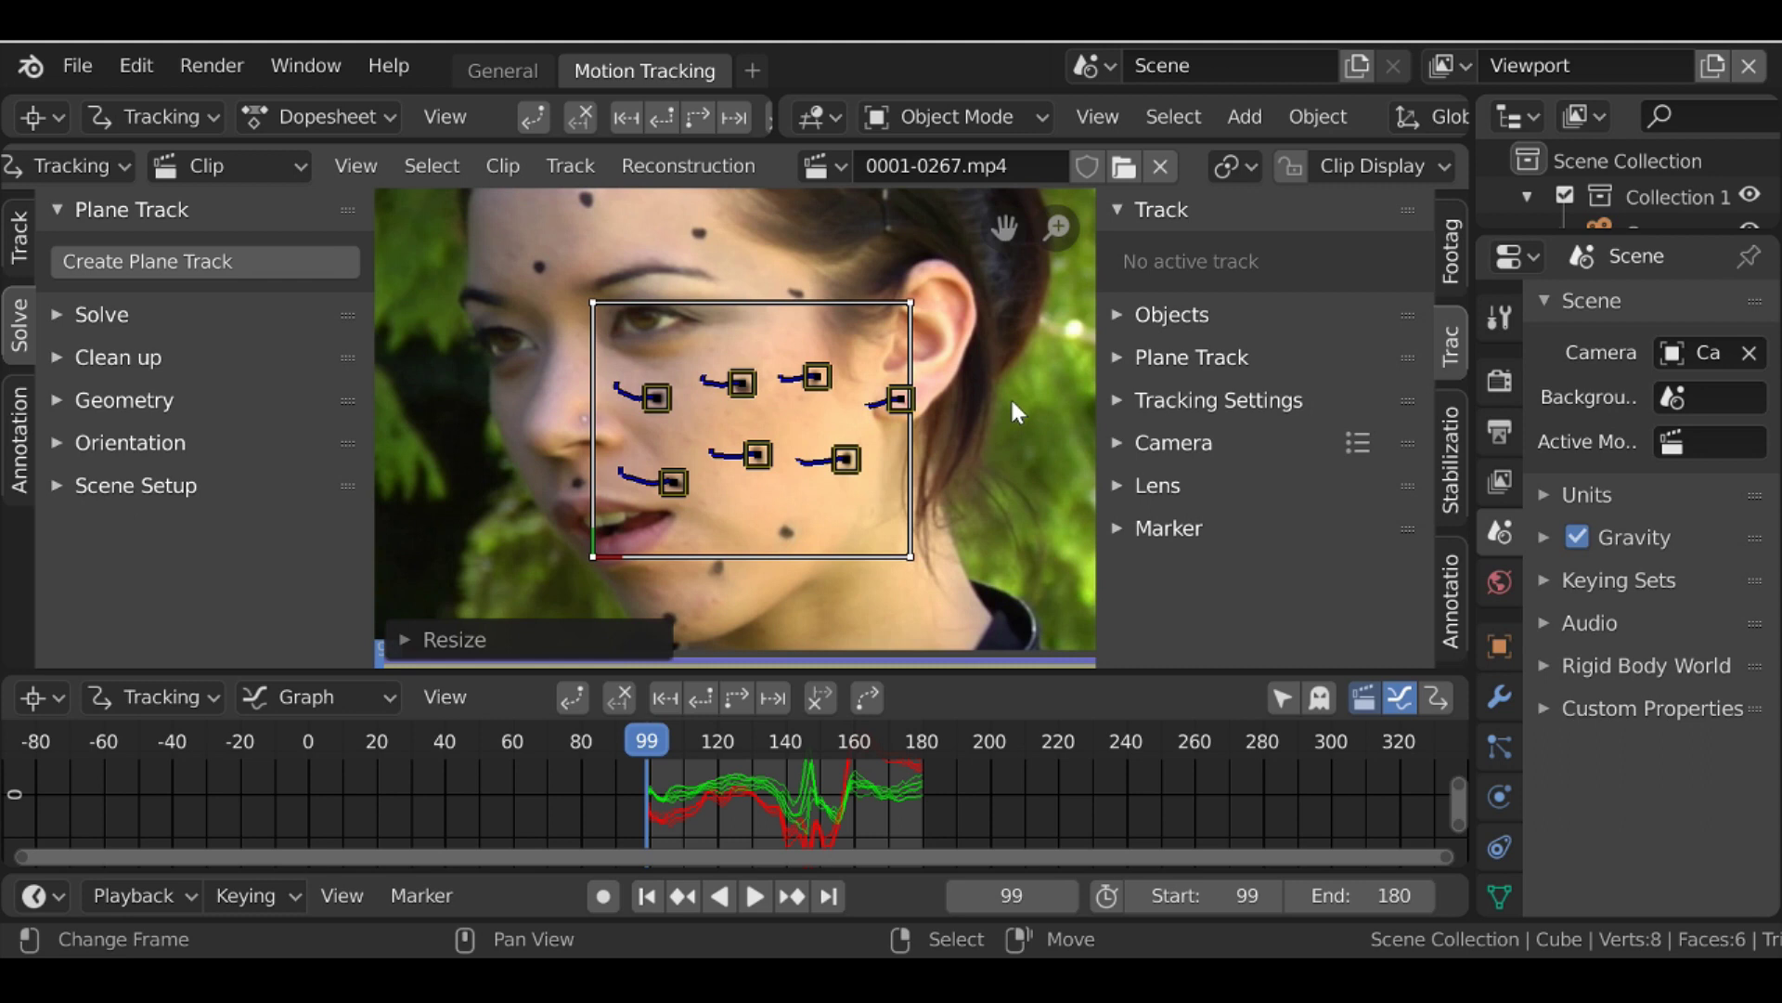
# Rotate the plane track by about -29 degrees to follow the face's tilt and move to frame 116
pyautogui.press('r')
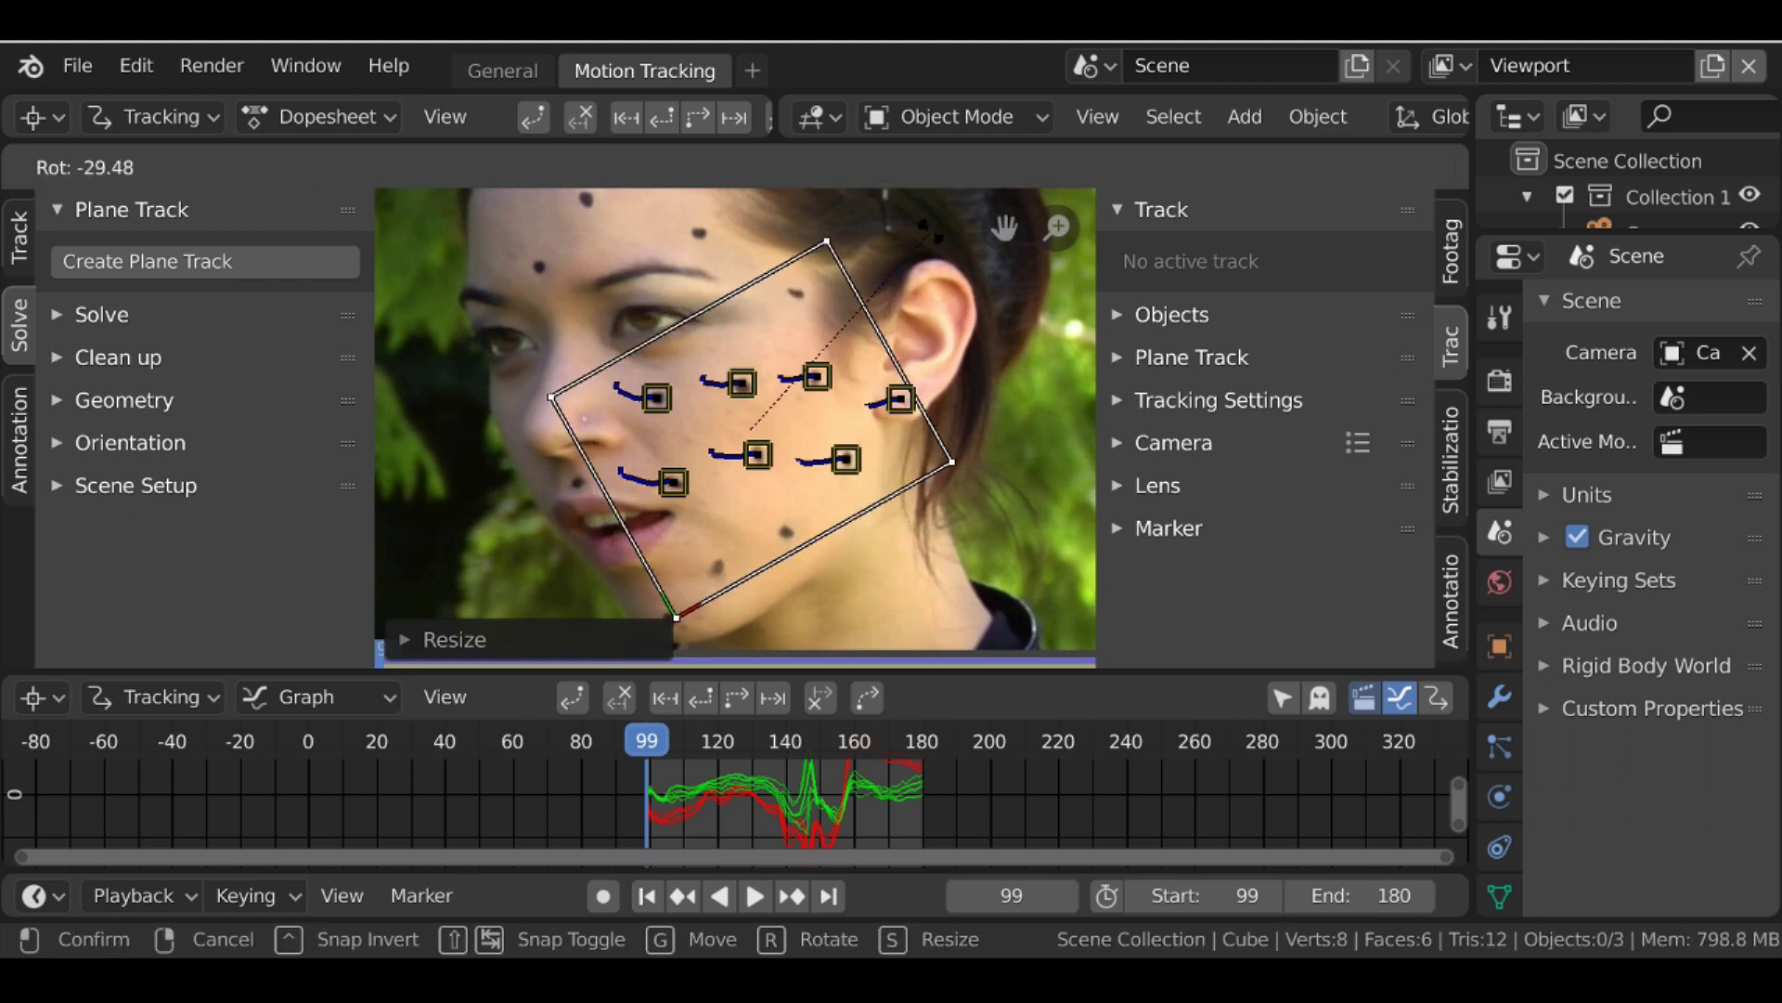
pyautogui.click(941, 242)
pyautogui.moveTo(520, 352); pyautogui.dragTo(639, 342)
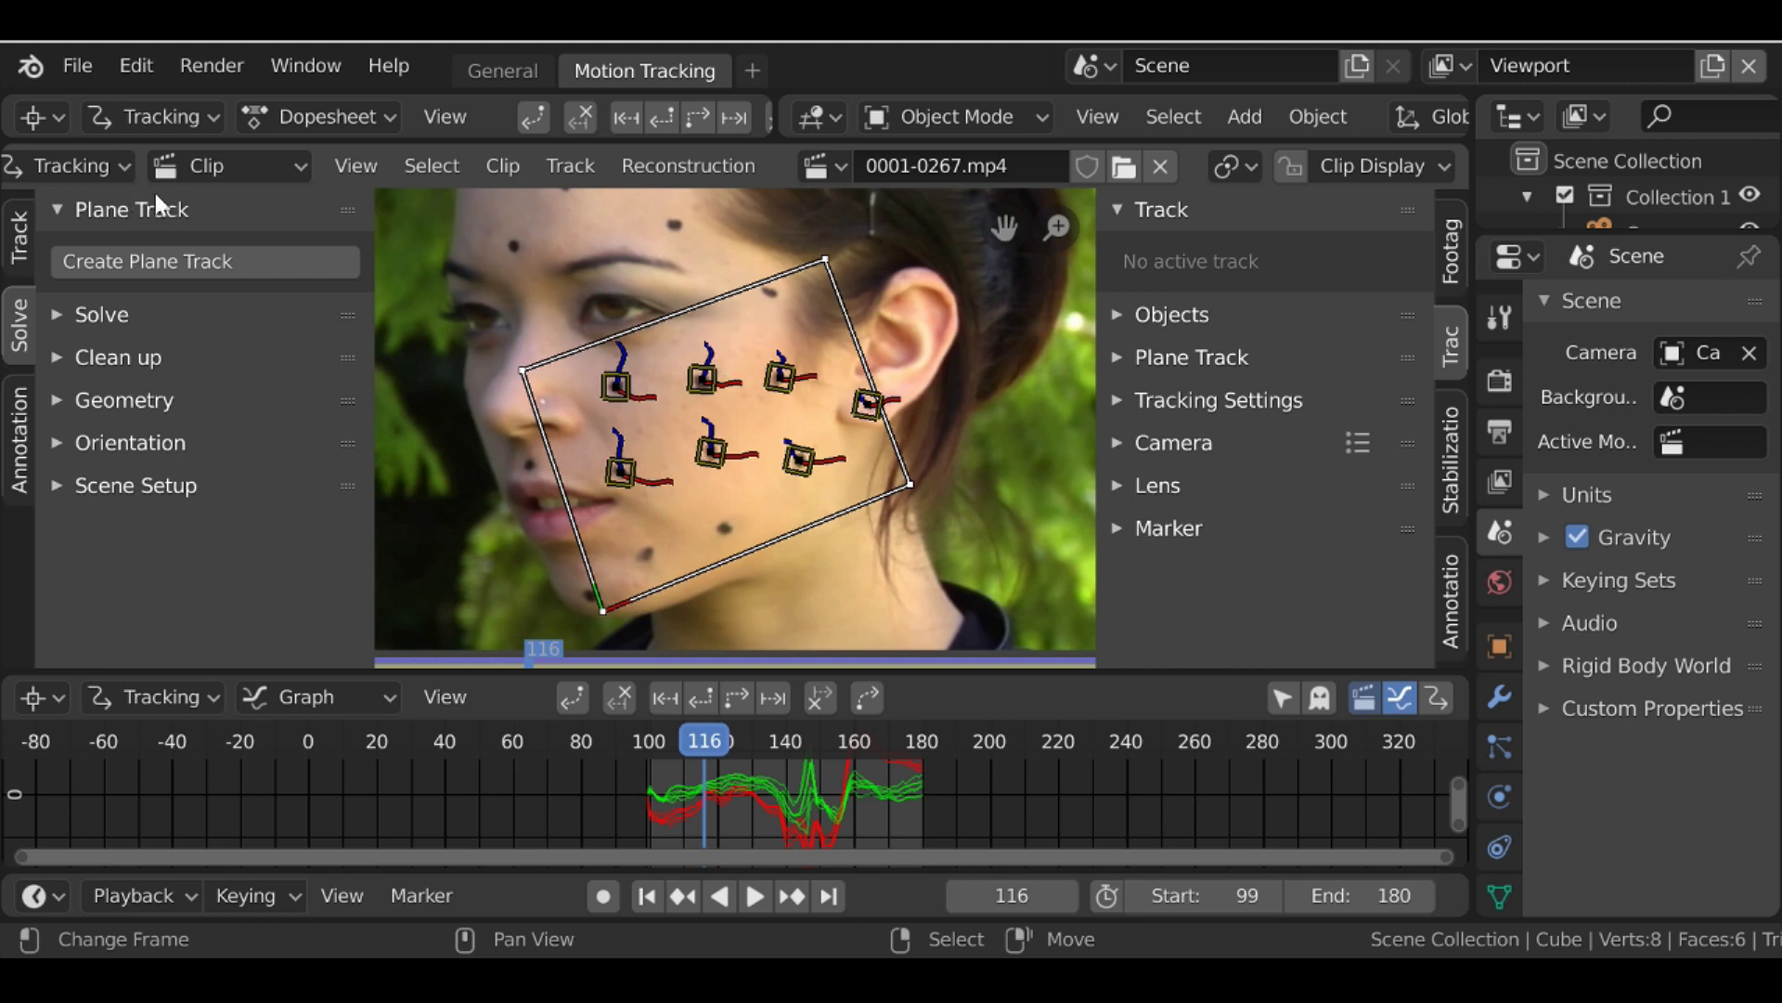
# Switch the clip editor from Tracking to Mask mode
pyautogui.click(49, 170)
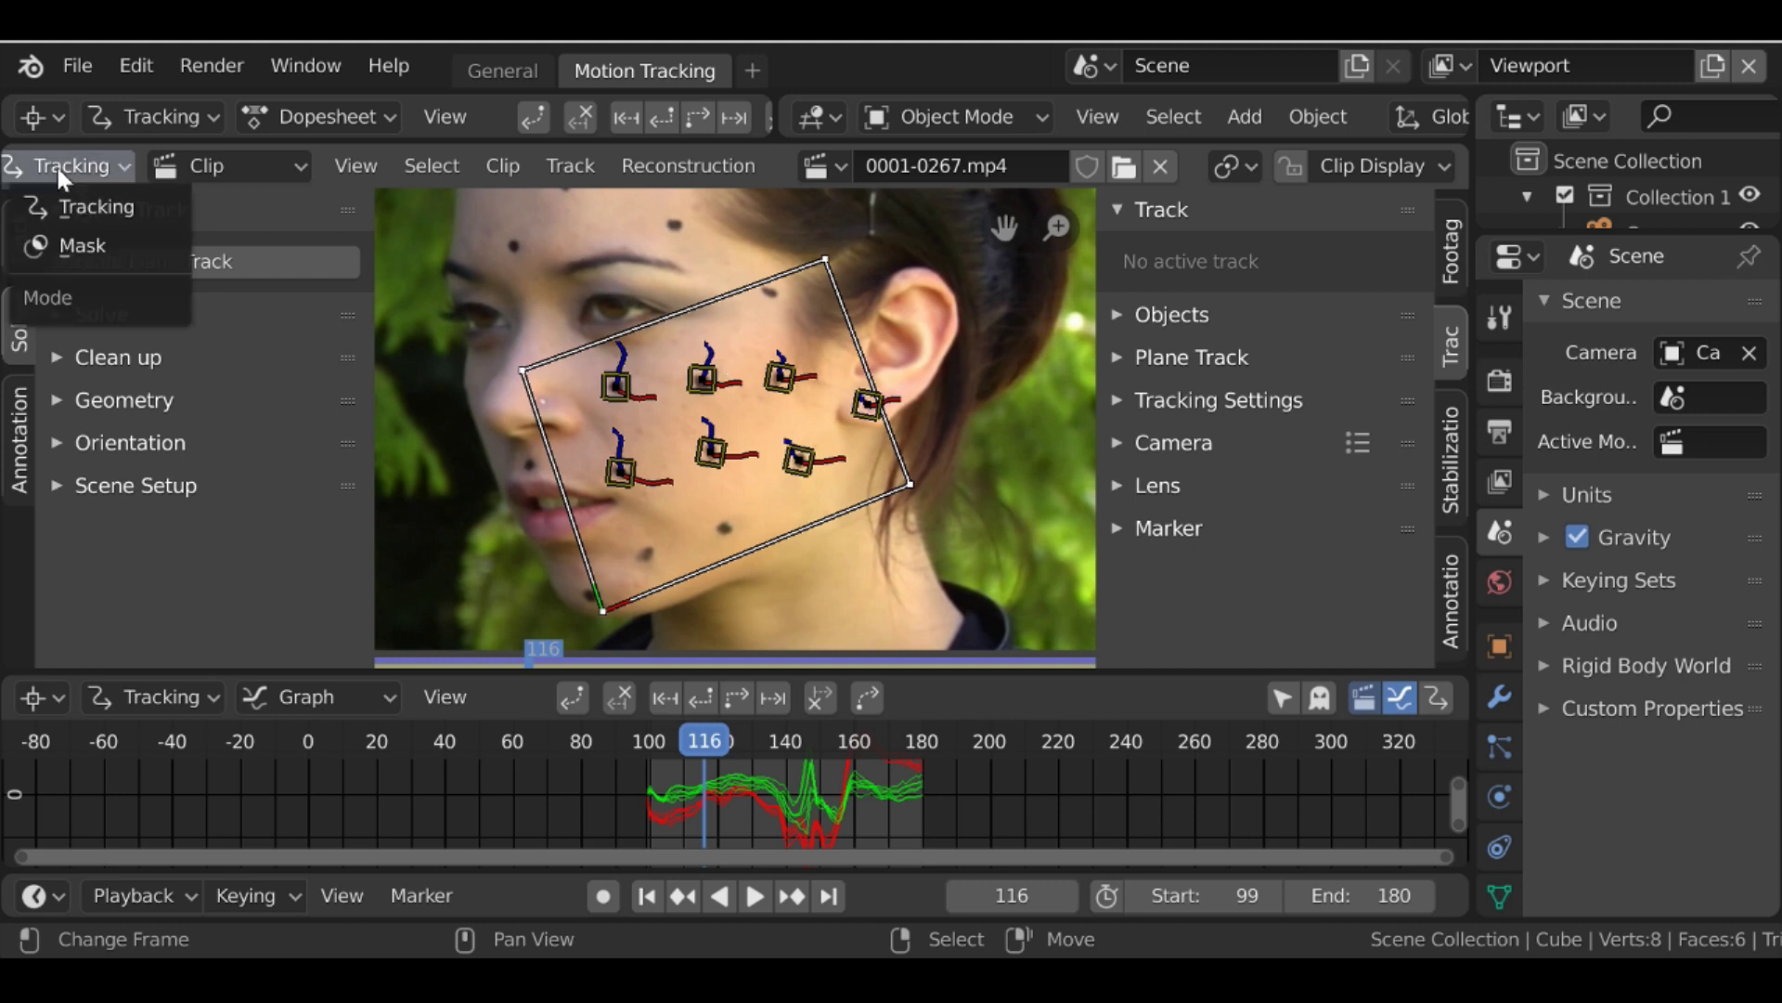
pyautogui.click(84, 247)
pyautogui.hotkey('ctrl', 'Tab')
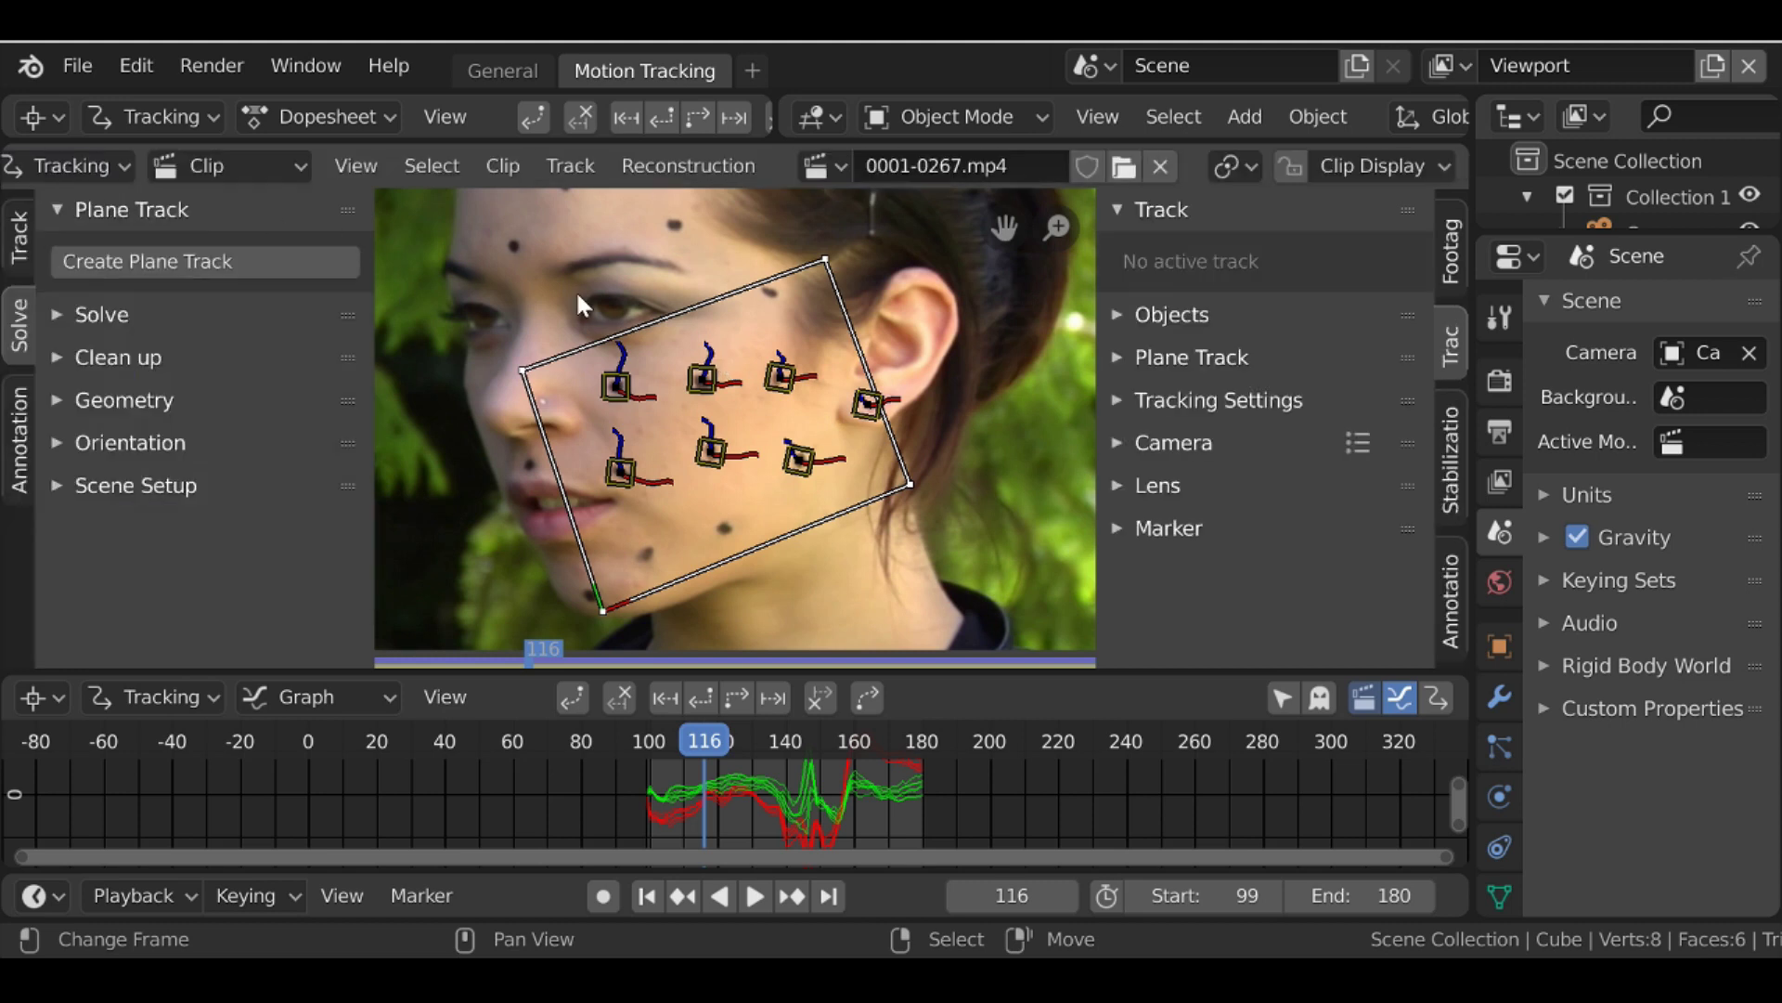
pyautogui.hotkey('ctrl', 'Tab')
pyautogui.hotkey('ctrl', 'Tab')
pyautogui.hotkey('ctrl', 'Tab')
pyautogui.hotkey('ctrl', 'Tab')
pyautogui.hotkey('ctrl', 'Tab')
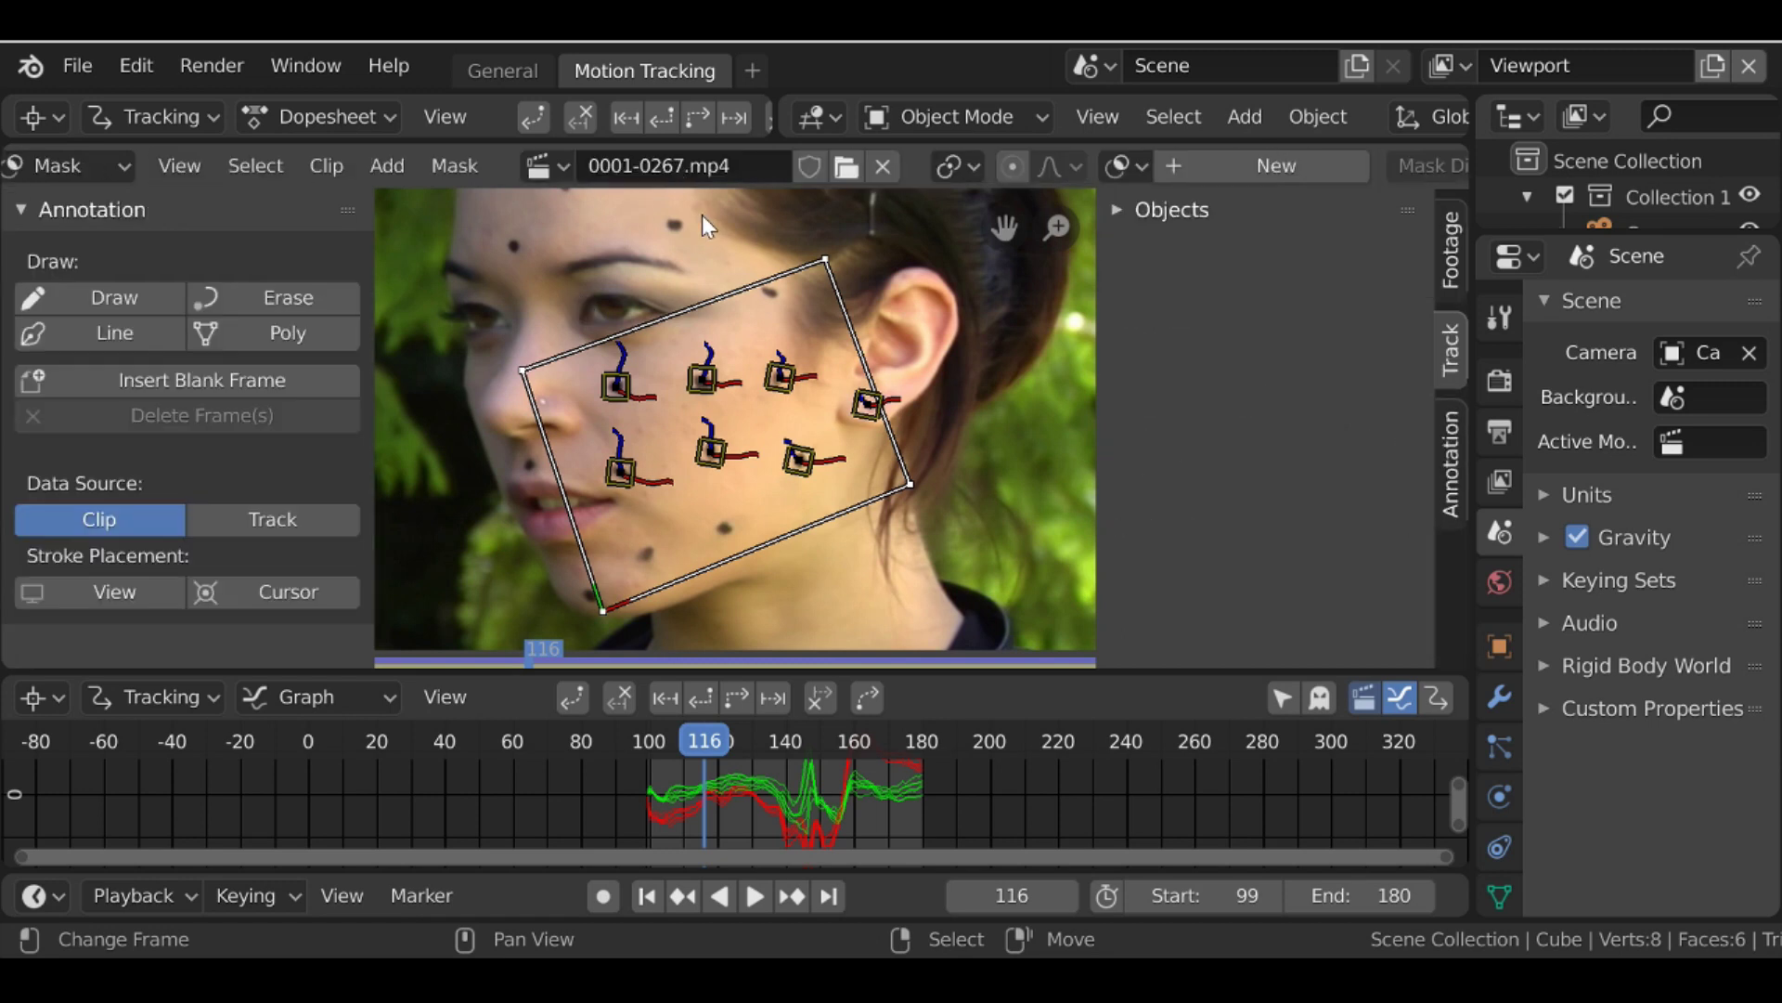
# Create a new mask and name it "Area Of Effect"
pyautogui.click(1234, 169)
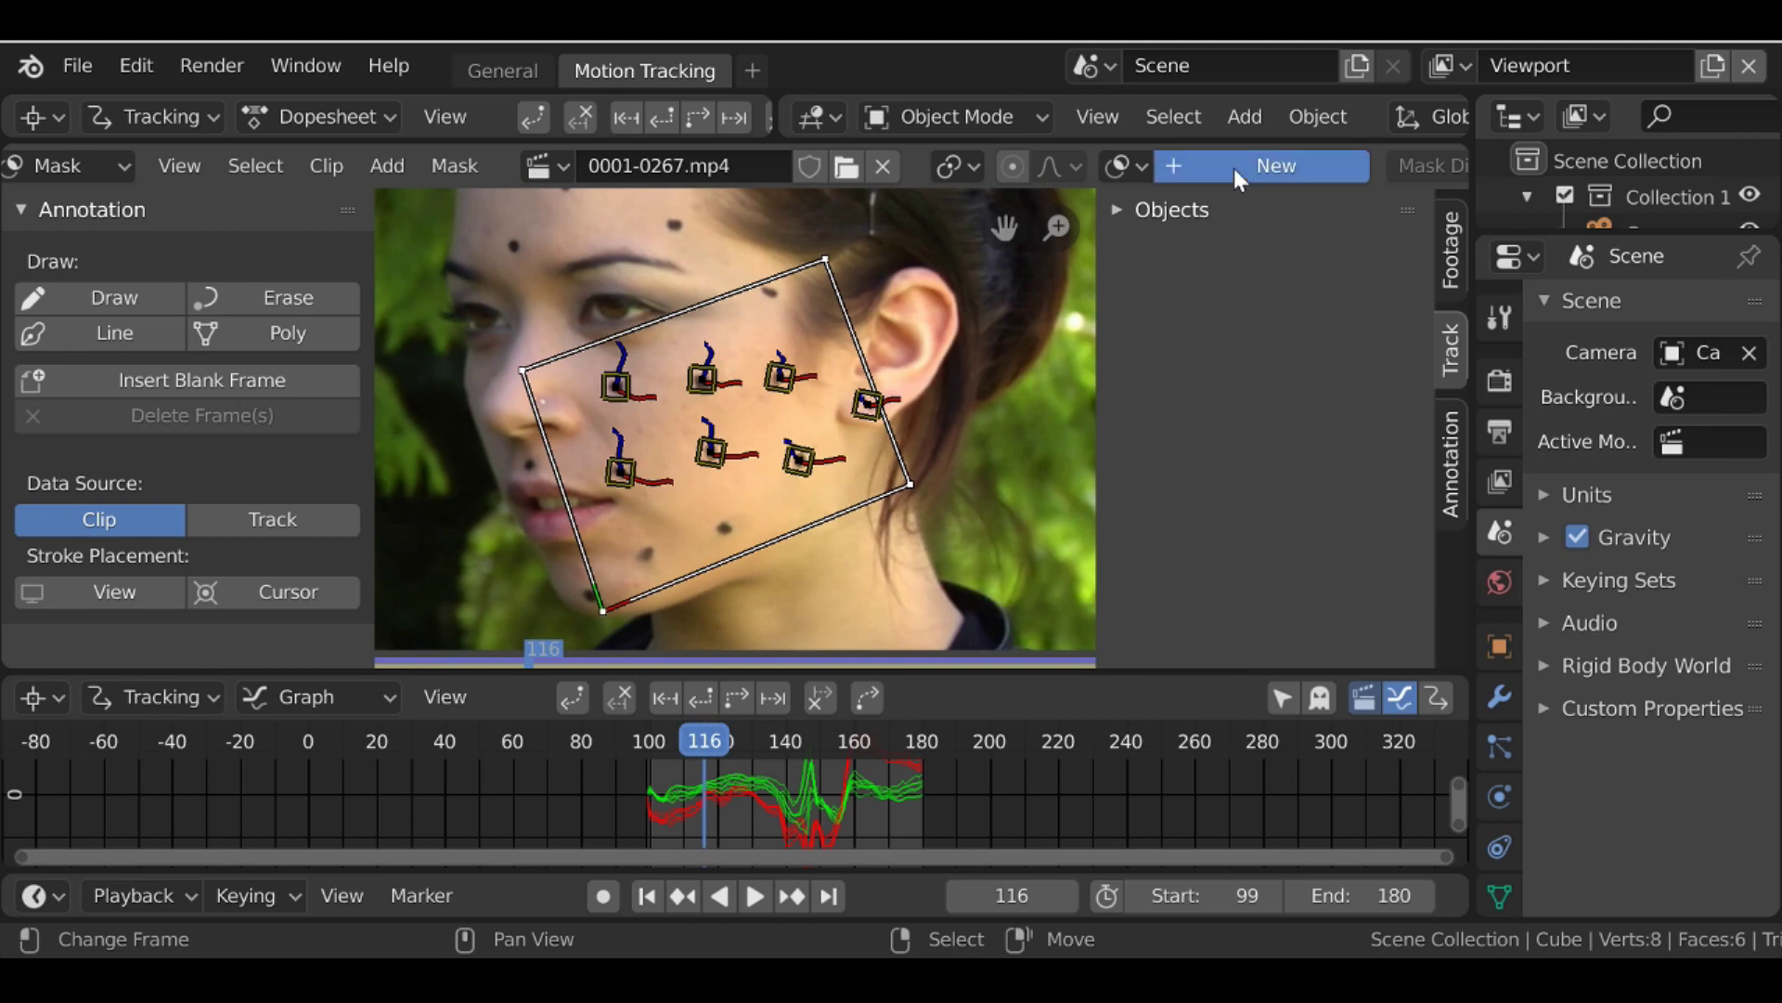
pyautogui.doubleClick(1250, 169)
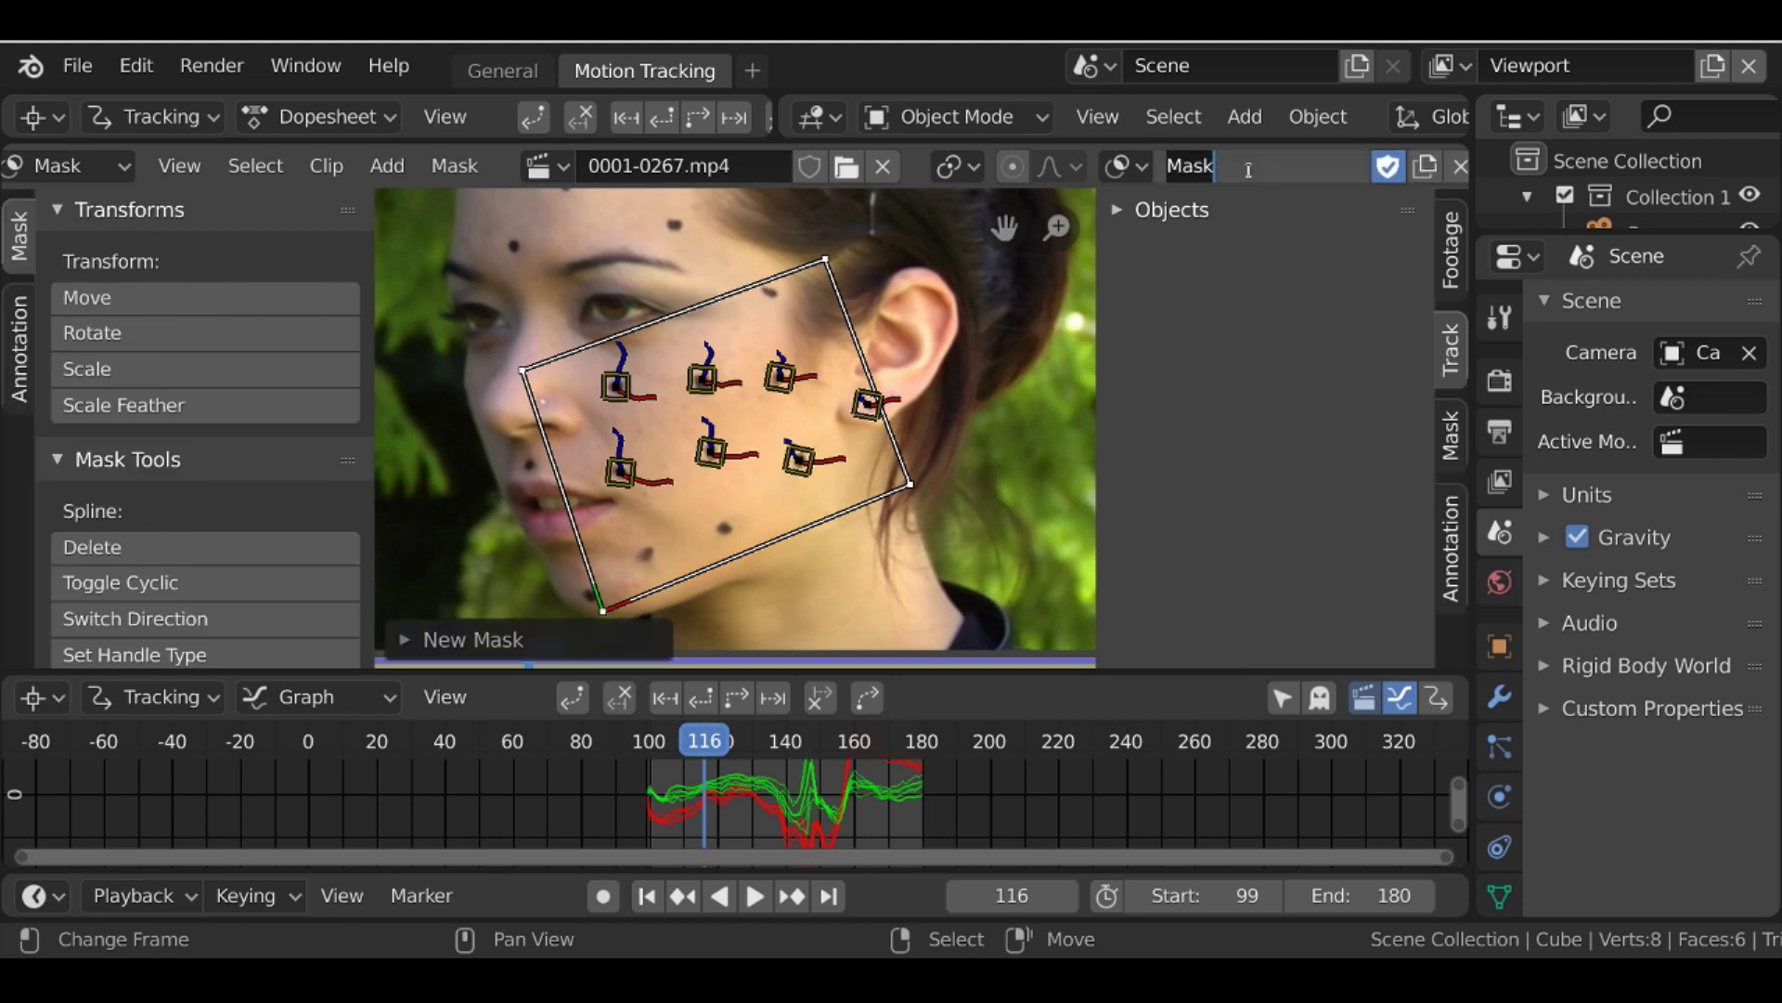
pyautogui.write('Area Of E')
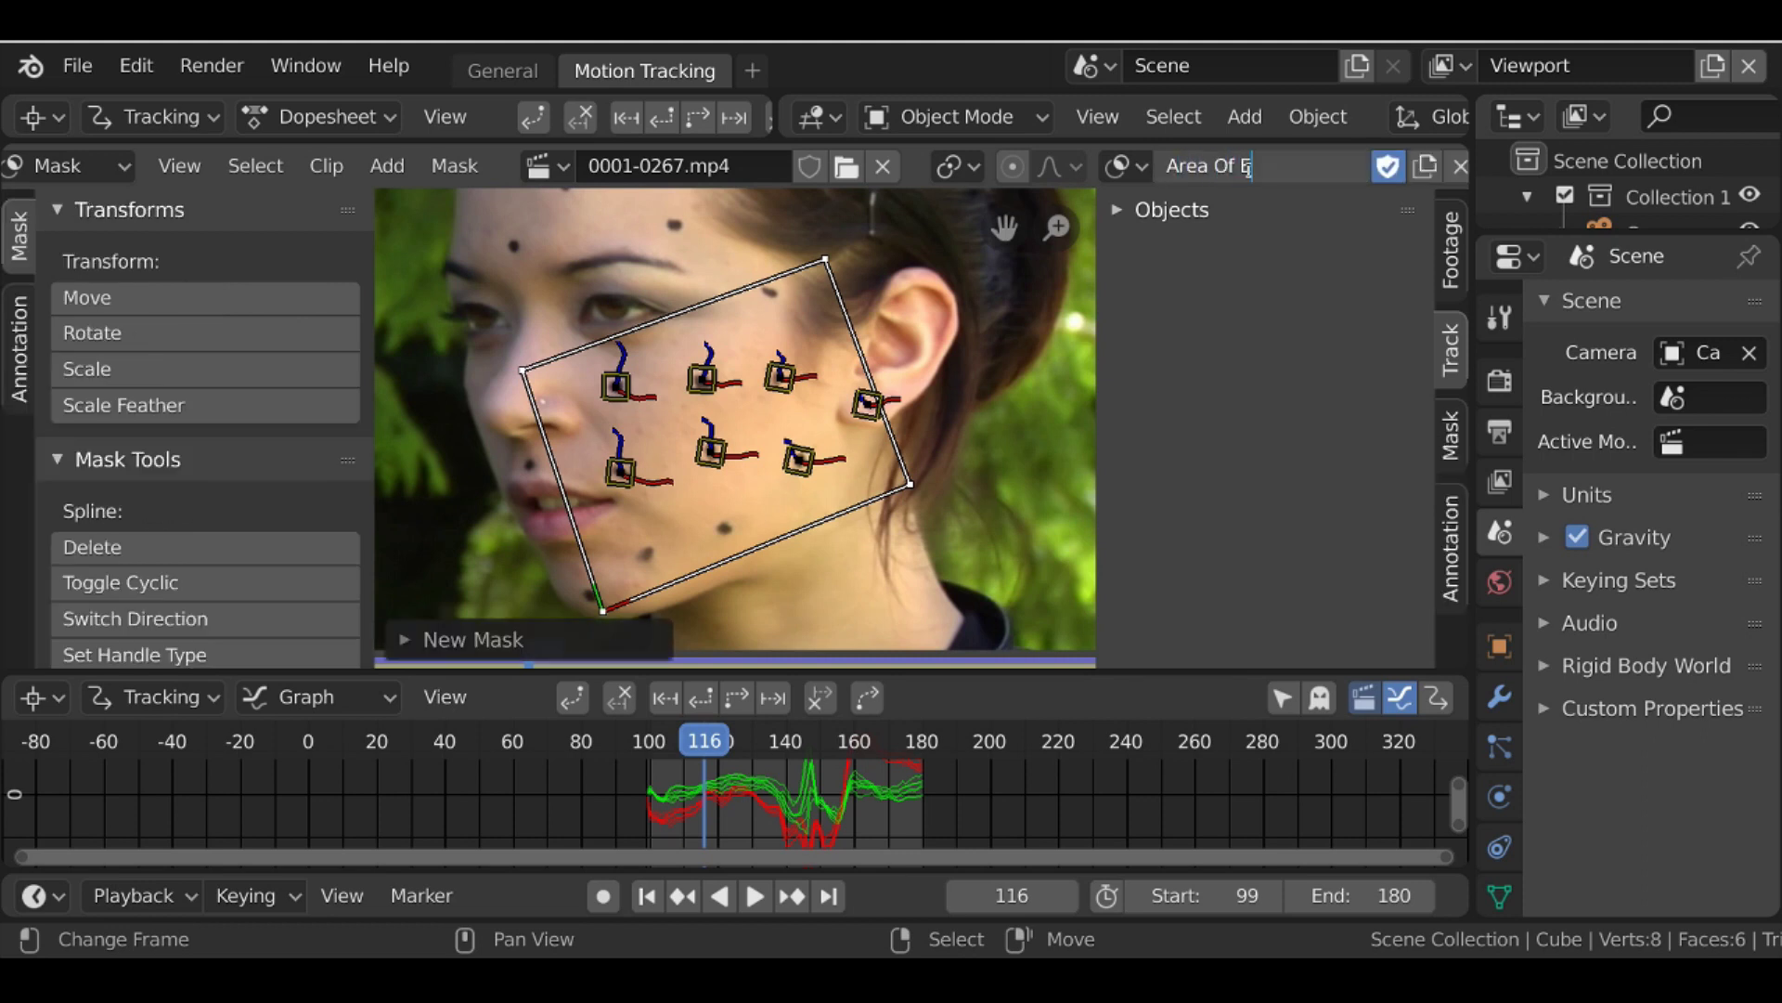
pyautogui.write('ffect')
# Draw a closed mask outline point by point around the cheek, from below the eye past the rear cheek markers to the jaw
pyautogui.scroll(2, 703, 414)
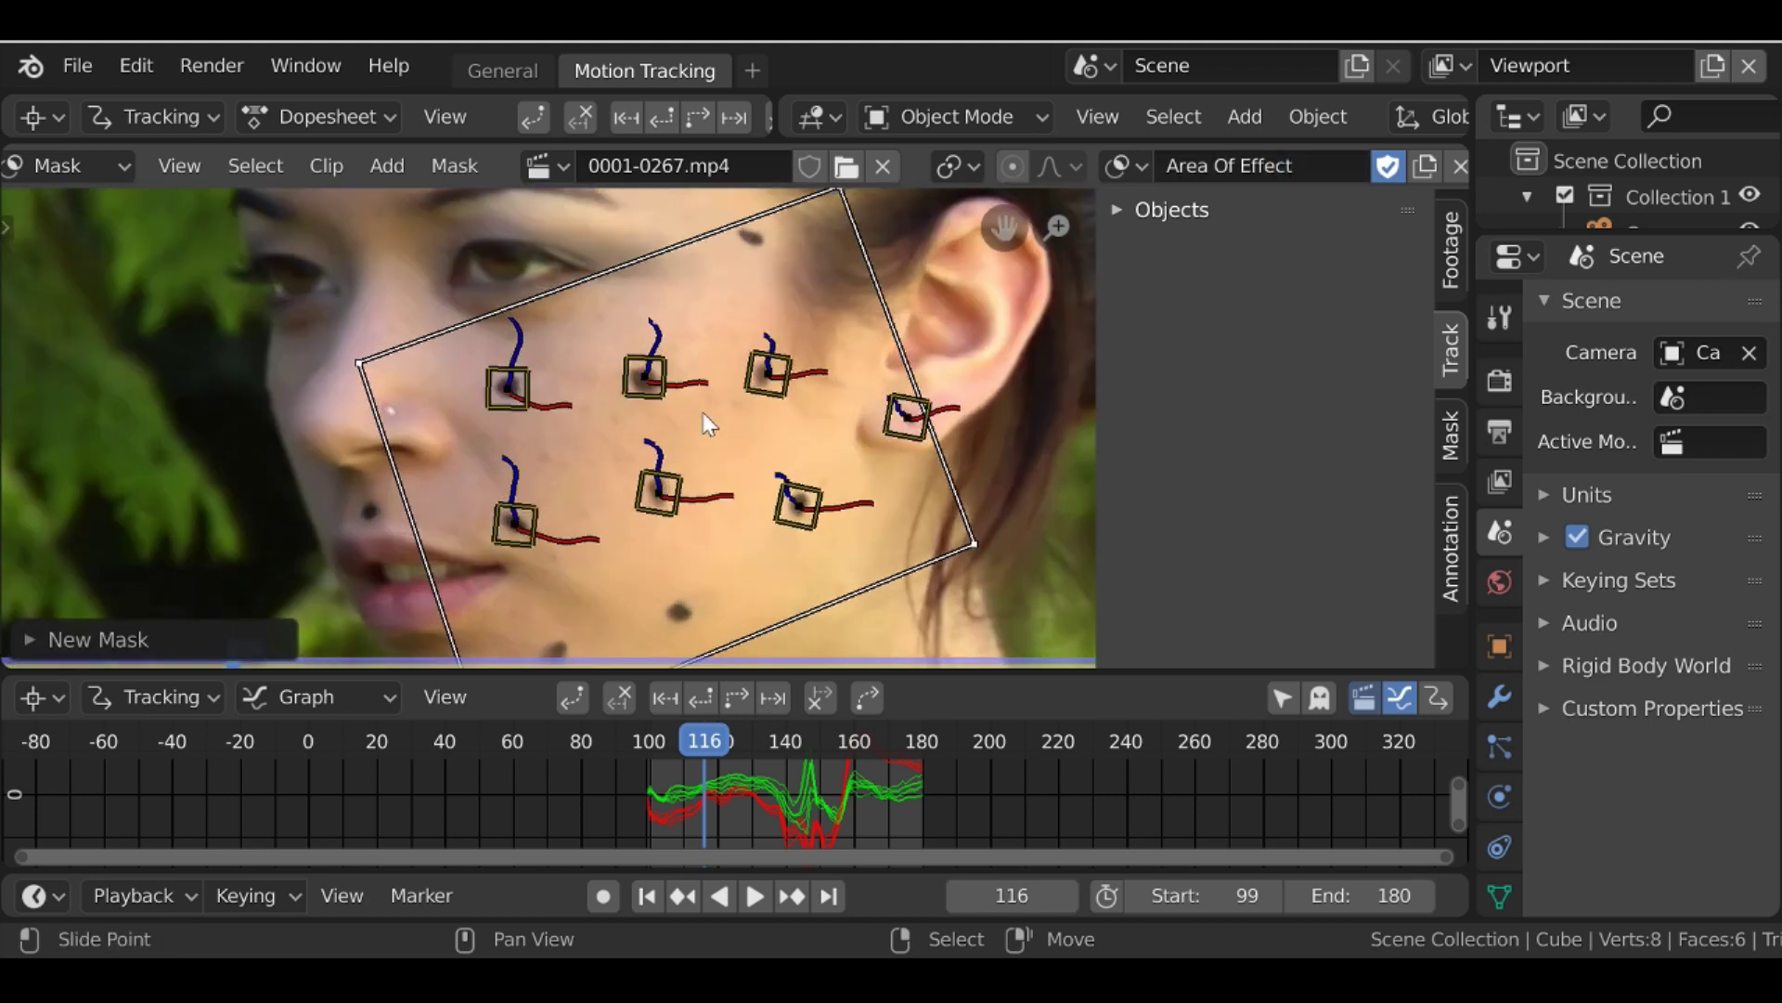
pyautogui.keyDown('shift'); pyautogui.moveTo(685, 373); pyautogui.dragTo(603, 376, button='middle'); pyautogui.keyUp('shift')
pyautogui.scroll(1, 600, 375)
pyautogui.keyDown('ctrl'); pyautogui.click(381, 372); pyautogui.keyUp('ctrl')
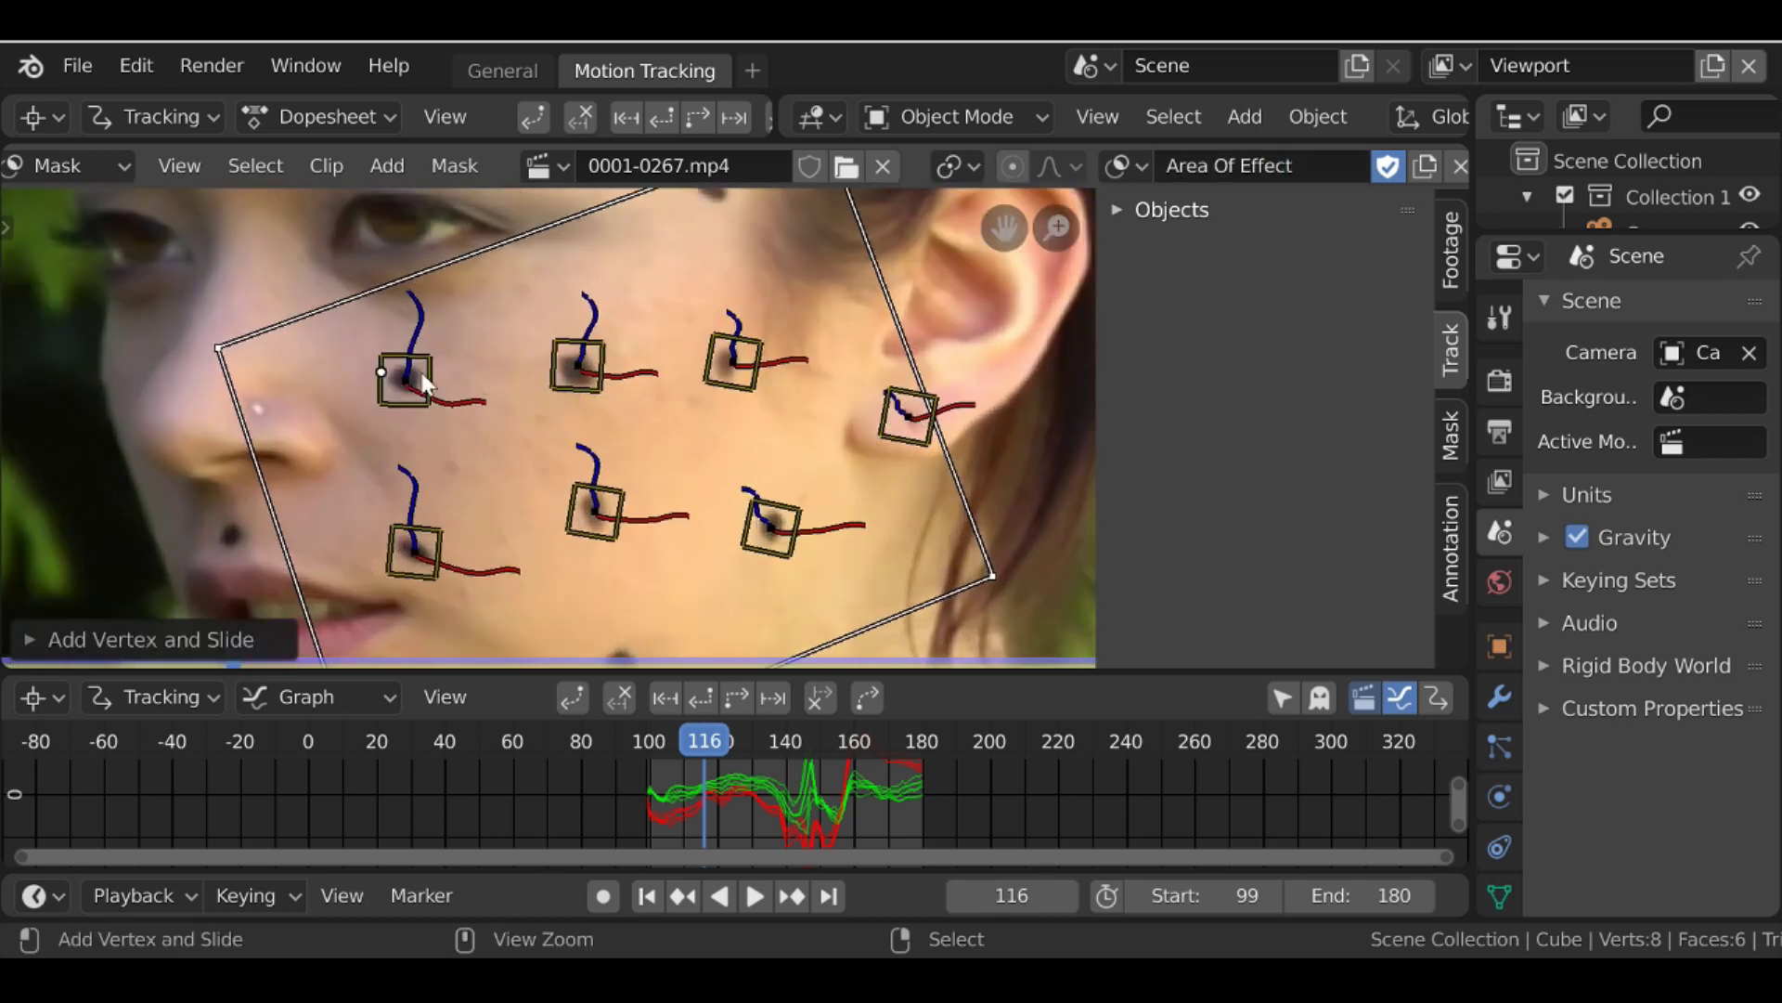
pyautogui.keyDown('ctrl'); pyautogui.moveTo(521, 342); pyautogui.dragTo(495, 321); pyautogui.keyUp('ctrl')
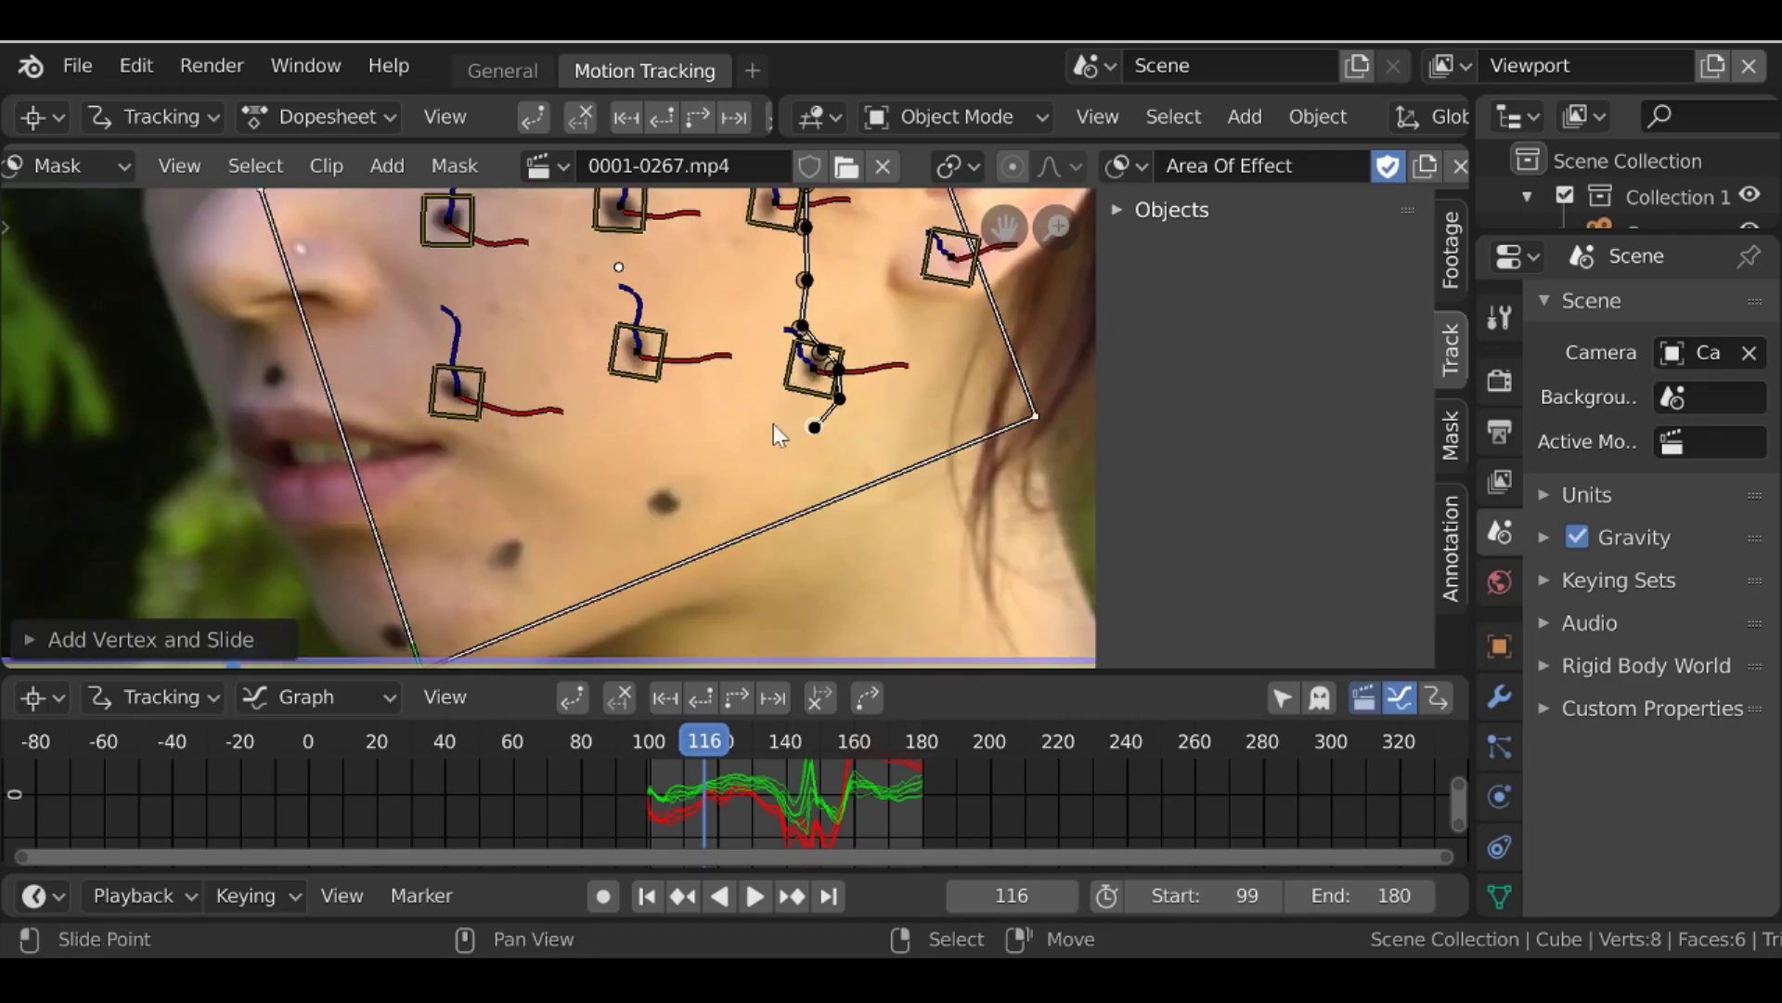
pyautogui.keyDown('ctrl'); pyautogui.click(751, 490); pyautogui.keyUp('ctrl')
pyautogui.keyDown('ctrl'); pyautogui.click(719, 494); pyautogui.keyUp('ctrl')
pyautogui.keyDown('ctrl'); pyautogui.click(688, 510); pyautogui.keyUp('ctrl')
pyautogui.keyDown('ctrl'); pyautogui.click(652, 520); pyautogui.keyUp('ctrl')
pyautogui.keyDown('ctrl'); pyautogui.click(606, 520); pyautogui.keyUp('ctrl')
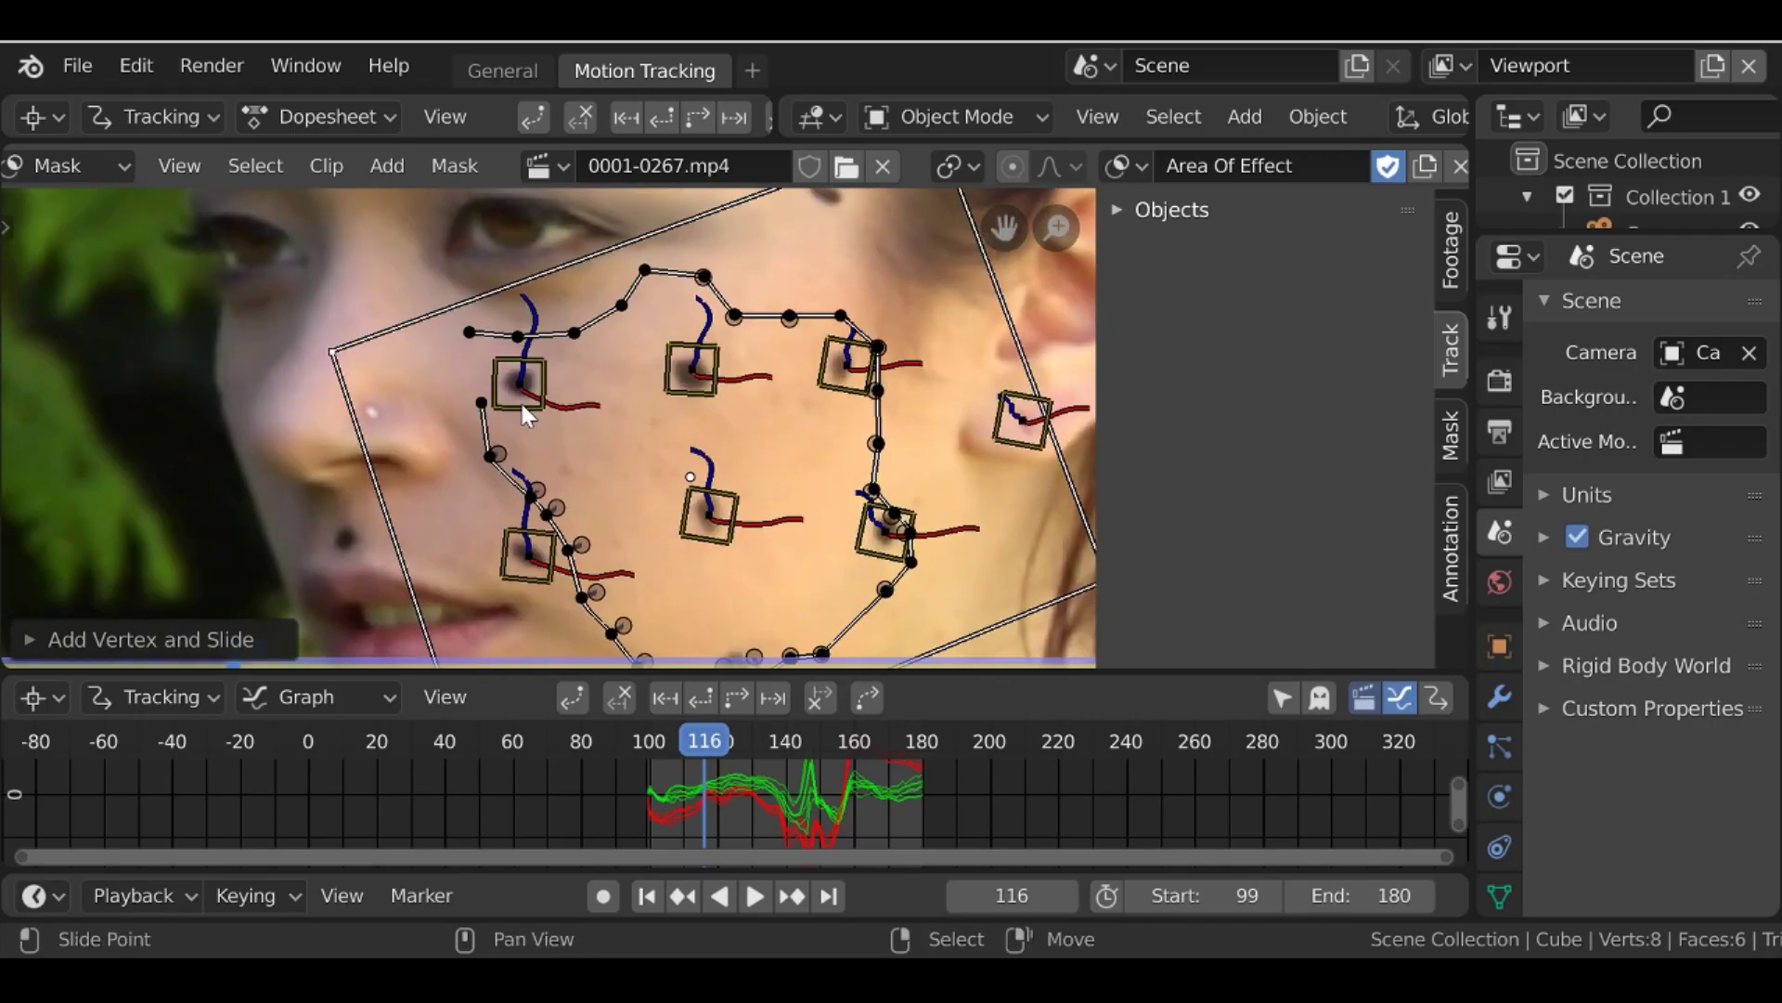
pyautogui.click(522, 401)
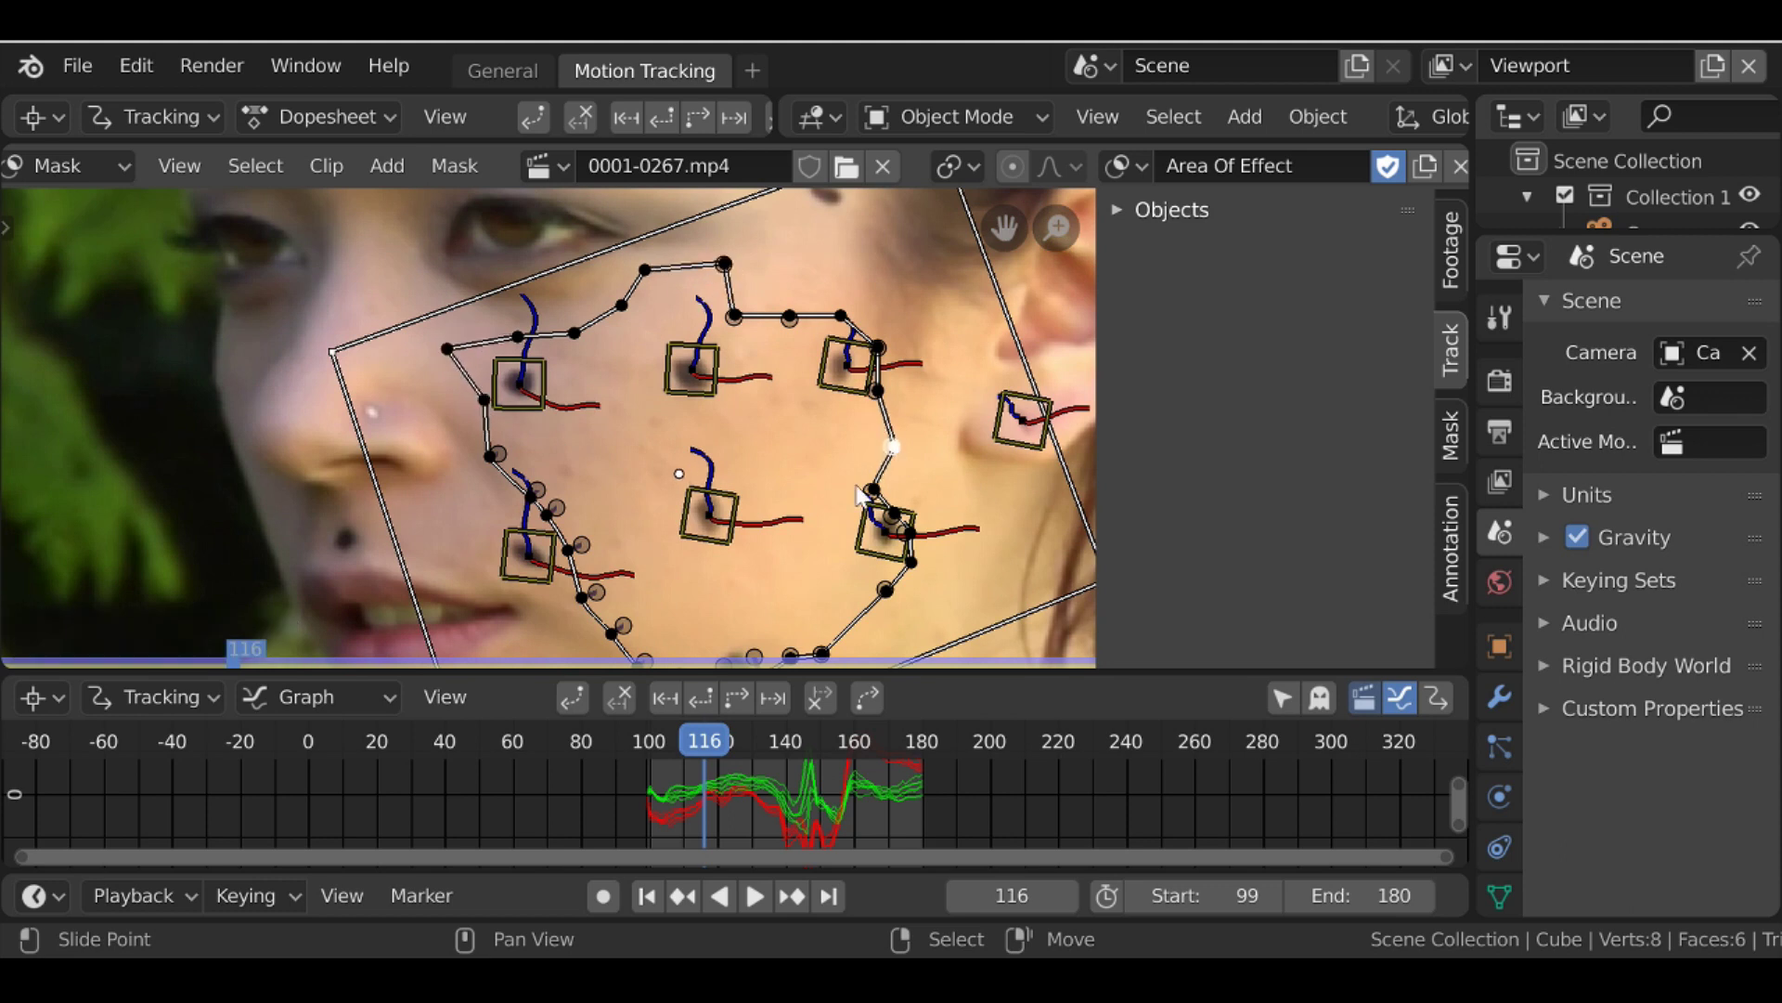
# Move the mask point at the rear of the jaw slightly outward and set the handle type of all mask points to Auto
pyautogui.moveTo(856, 486); pyautogui.dragTo(848, 370, button='middle')
pyautogui.moveTo(815, 535); pyautogui.dragTo(836, 522)
pyautogui.scroll(-3, 817, 545)
pyautogui.moveTo(762, 347); pyautogui.dragTo(748, 392, button='middle')
pyautogui.scroll(1, 748, 391)
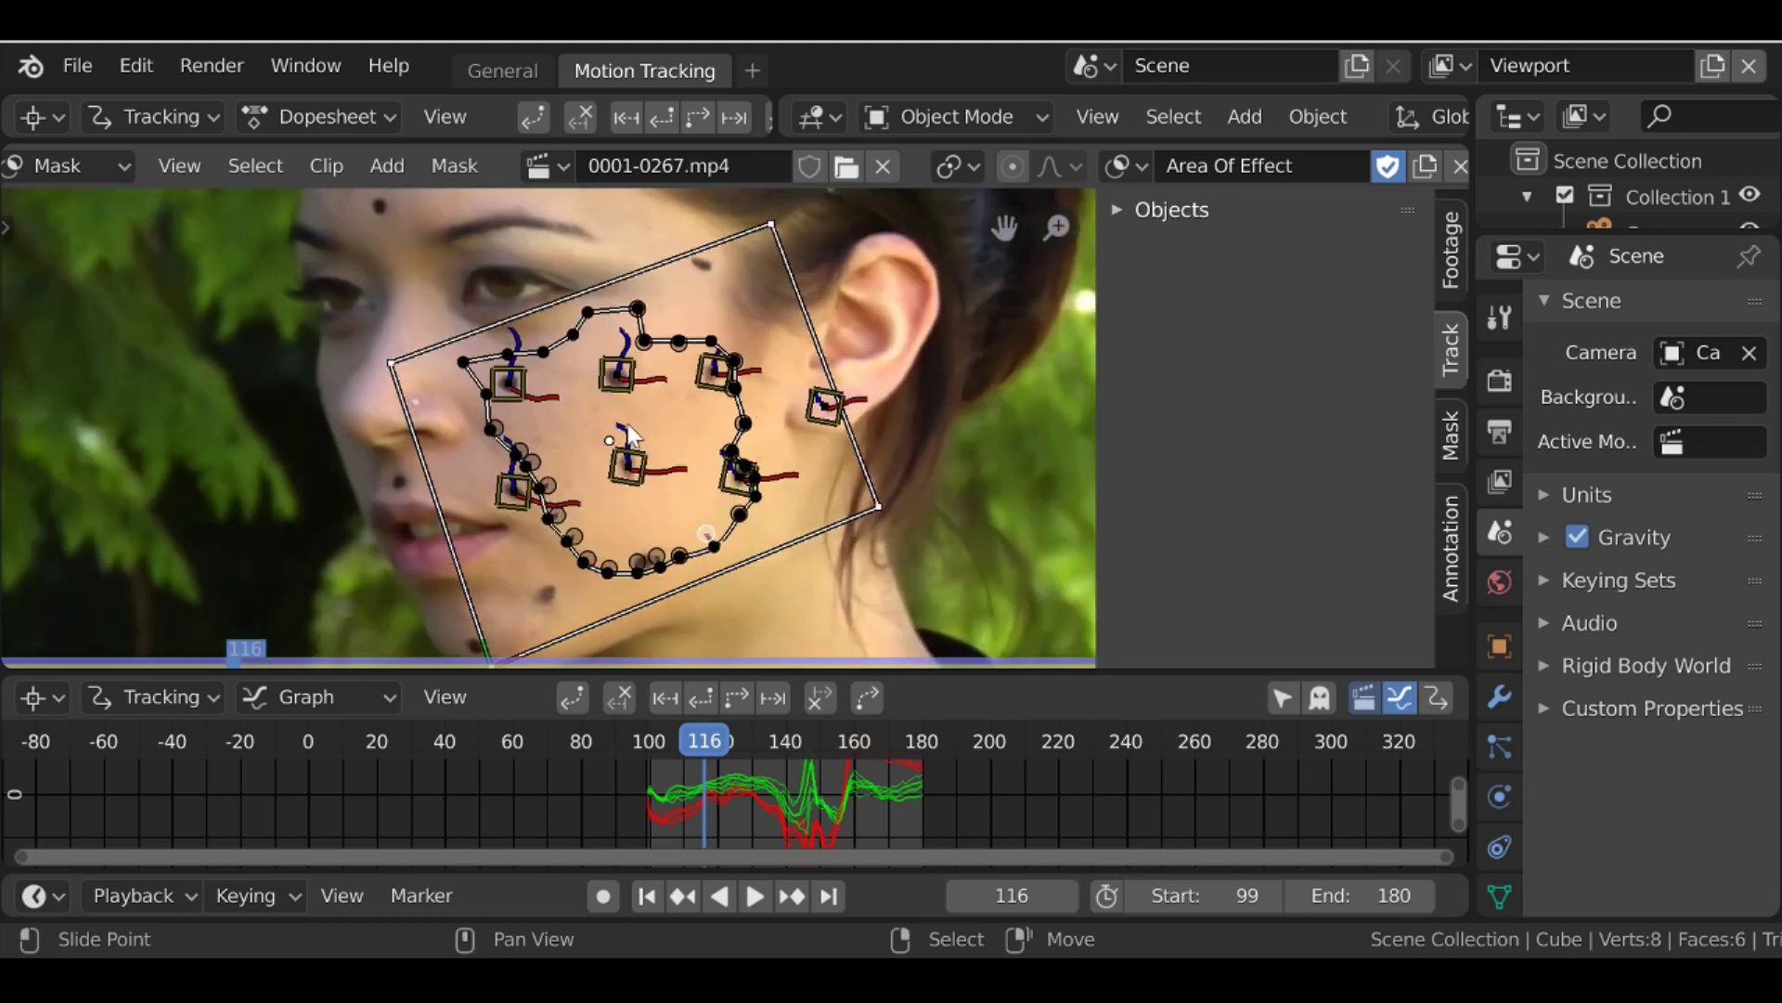
pyautogui.press('a')
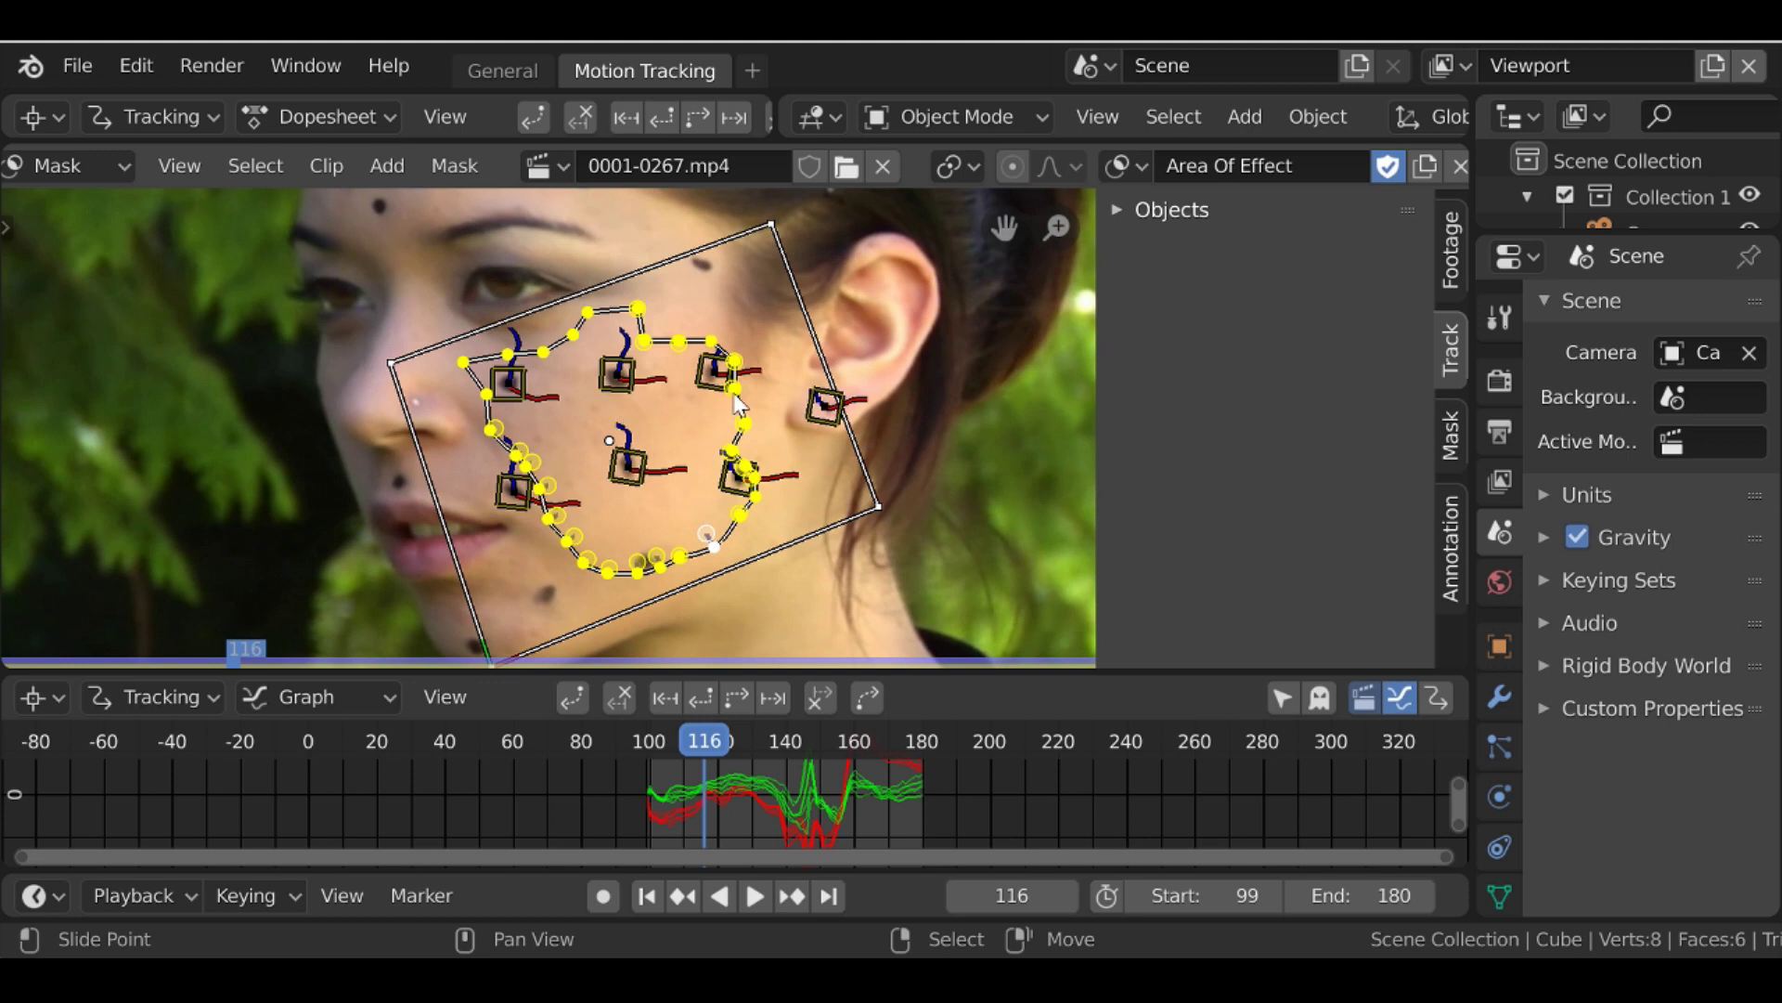
pyautogui.press('v')
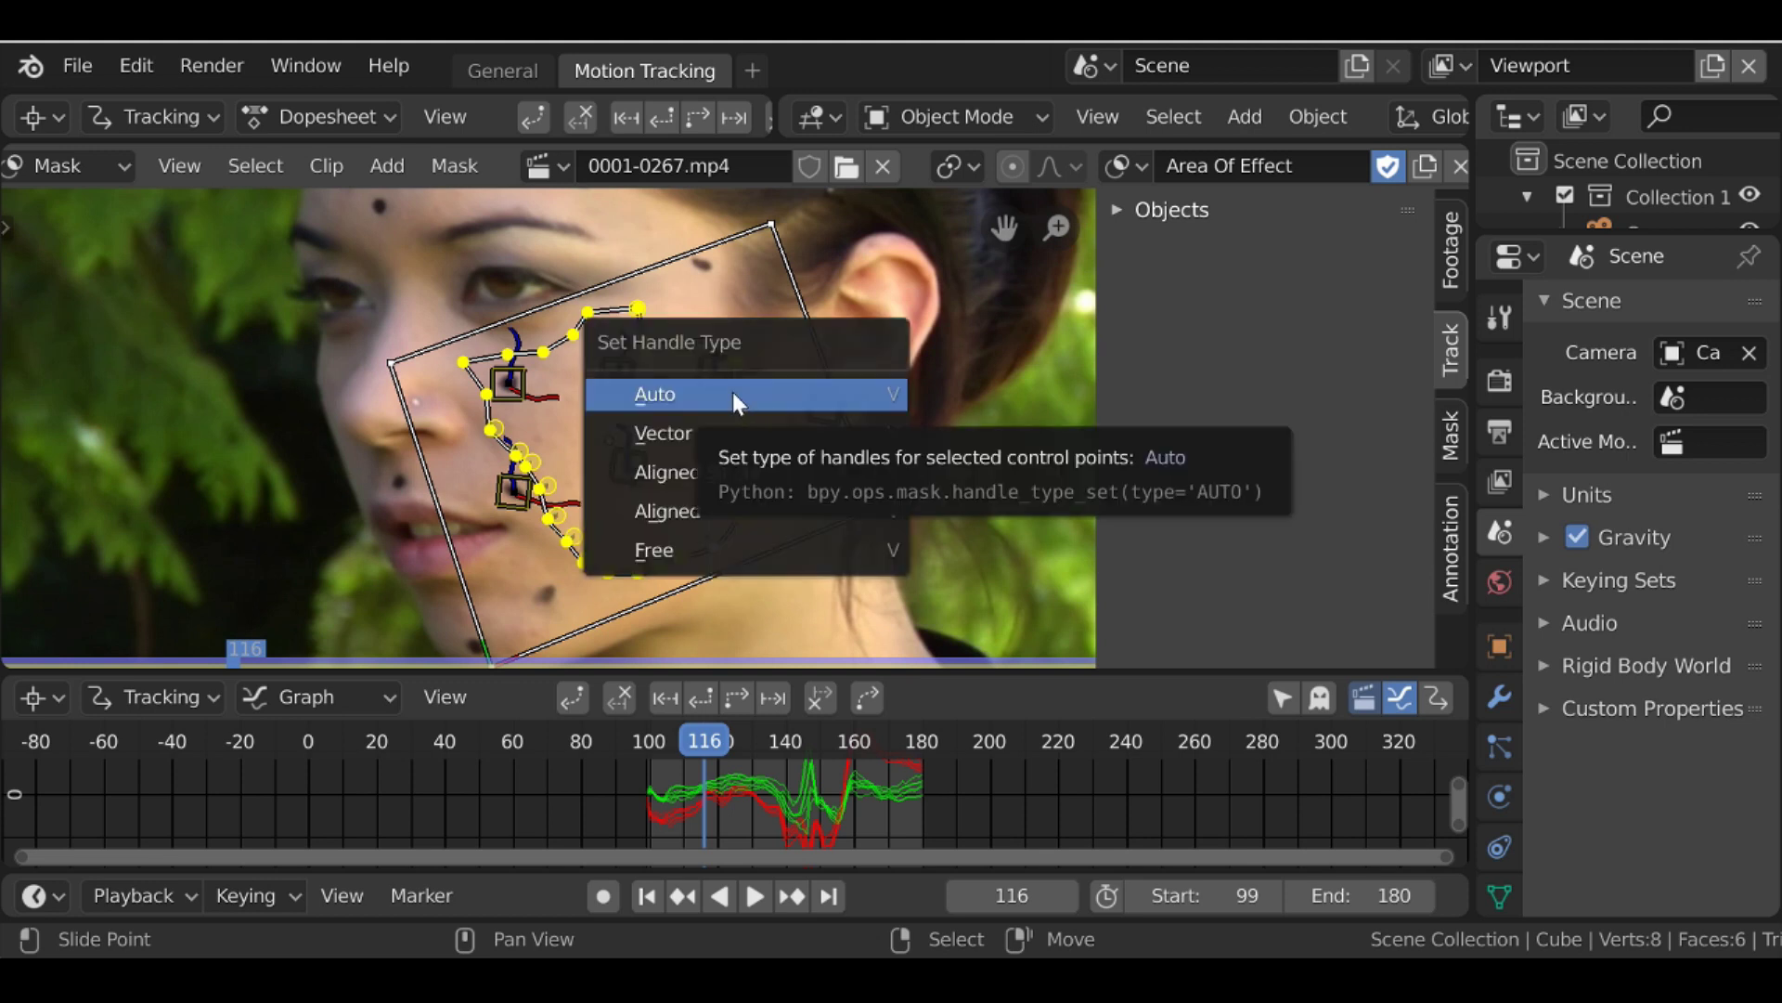
pyautogui.click(710, 394)
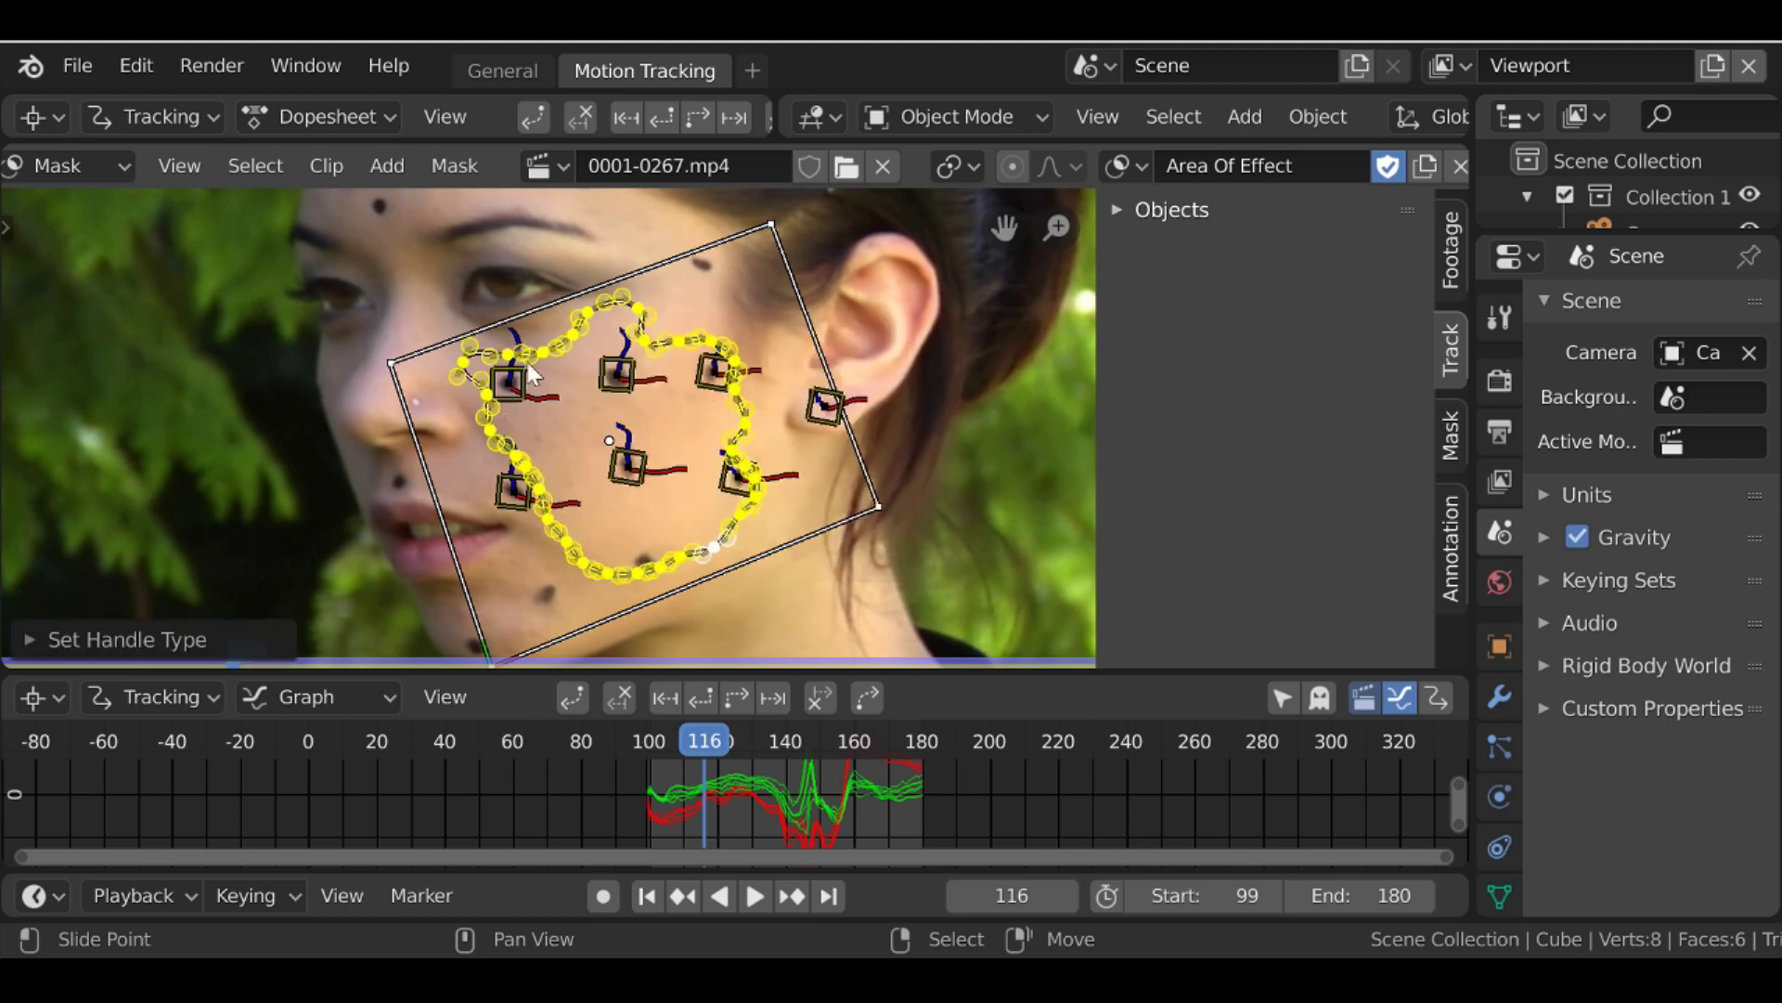
# Adjust the mask points along the nose-side edge beside the upper cheek marker
pyautogui.scroll(4, 609, 416)
pyautogui.click(639, 265)
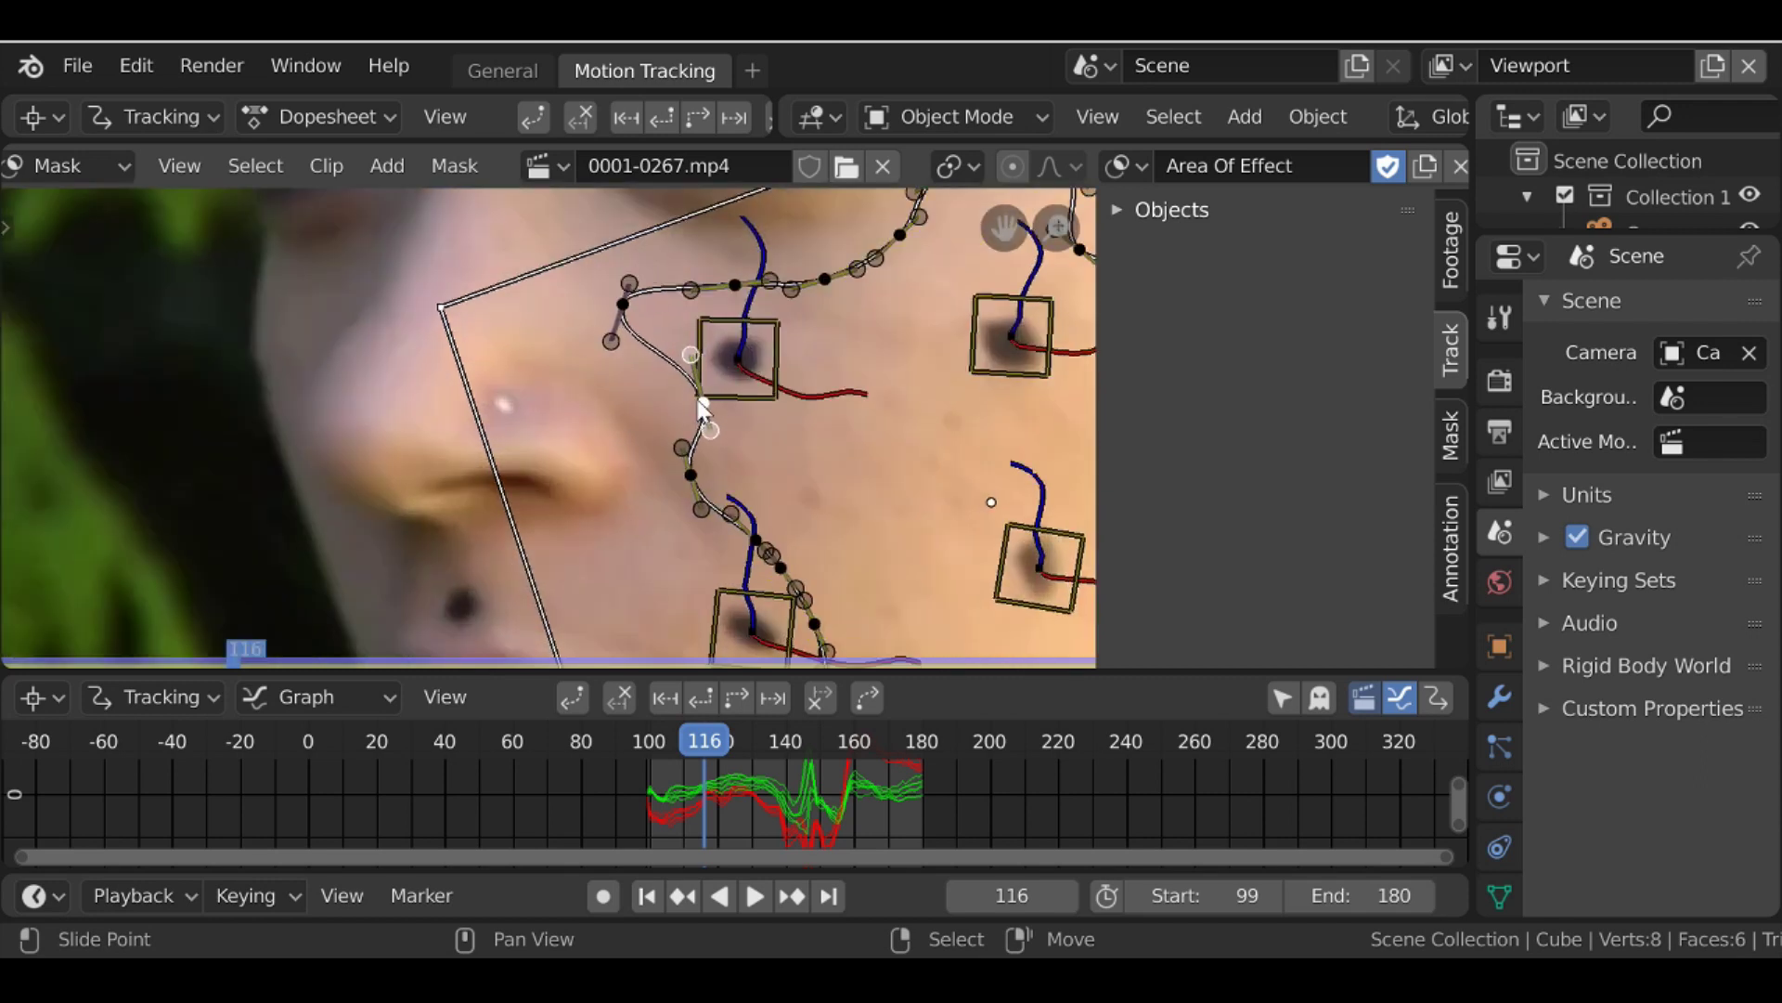
pyautogui.scroll(-4, 678, 418)
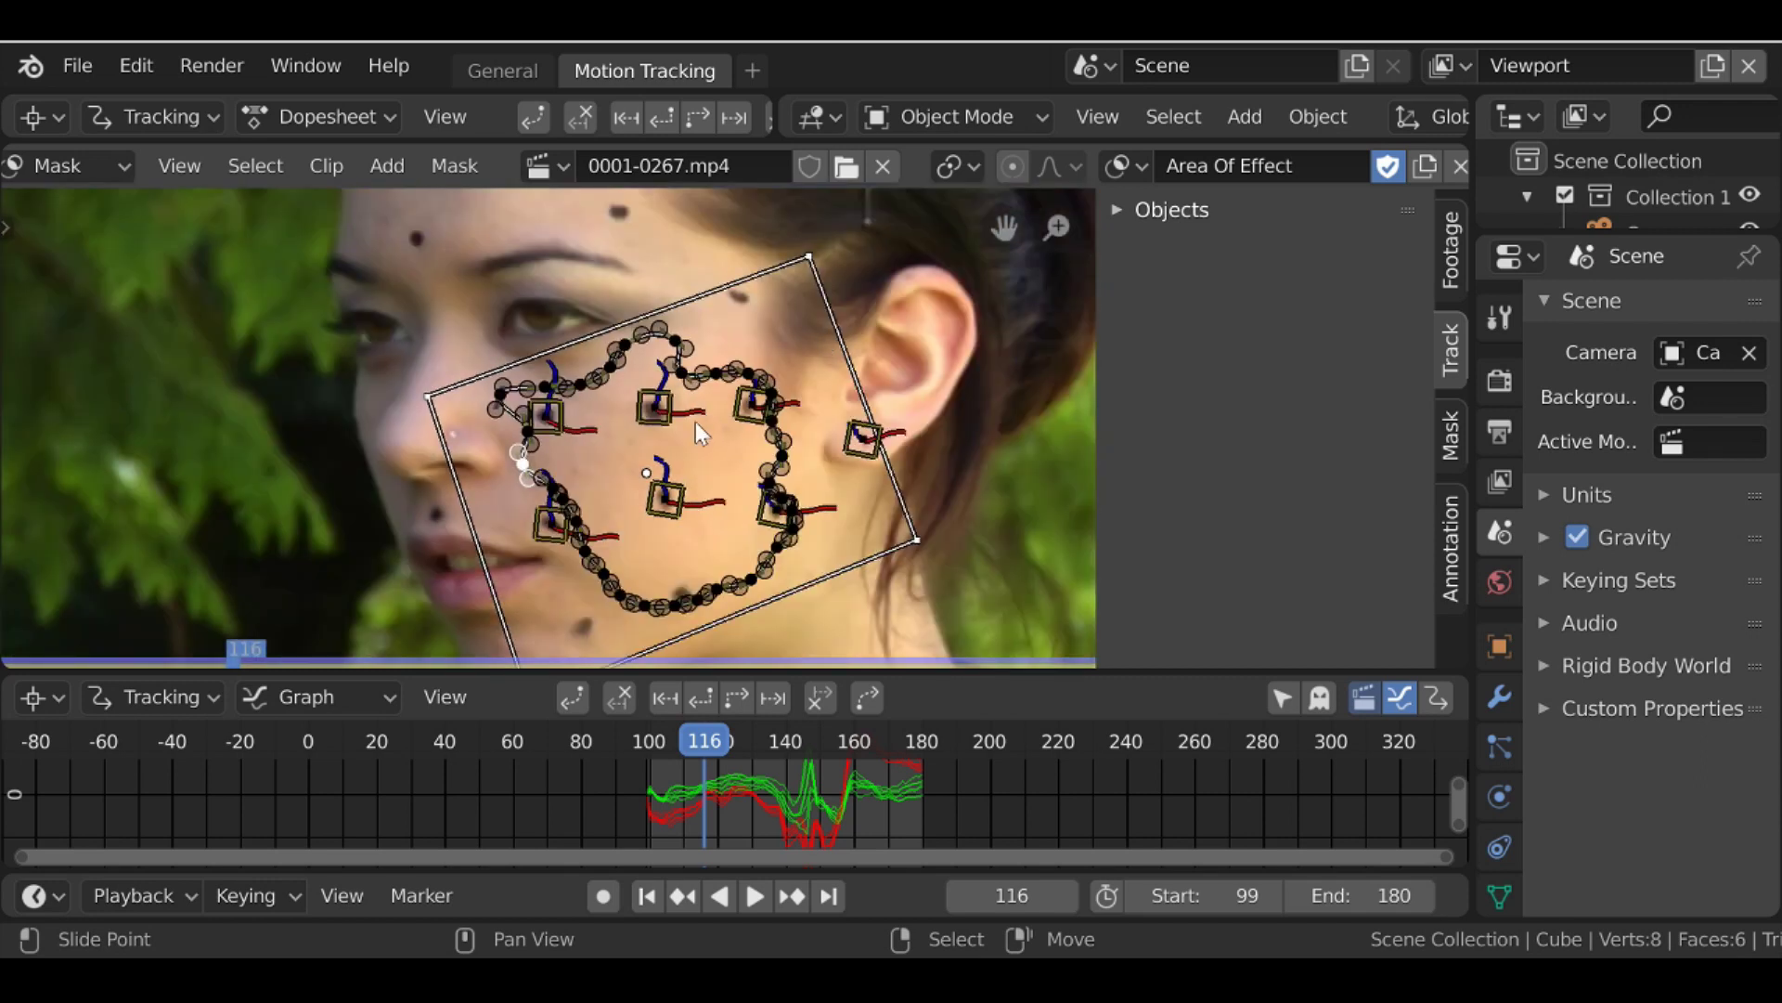
# Parent all mask points to the plane track and check the mask's motion at frame 139 and back at frame 99
pyautogui.press('a')
pyautogui.scroll(-1, 719, 270)
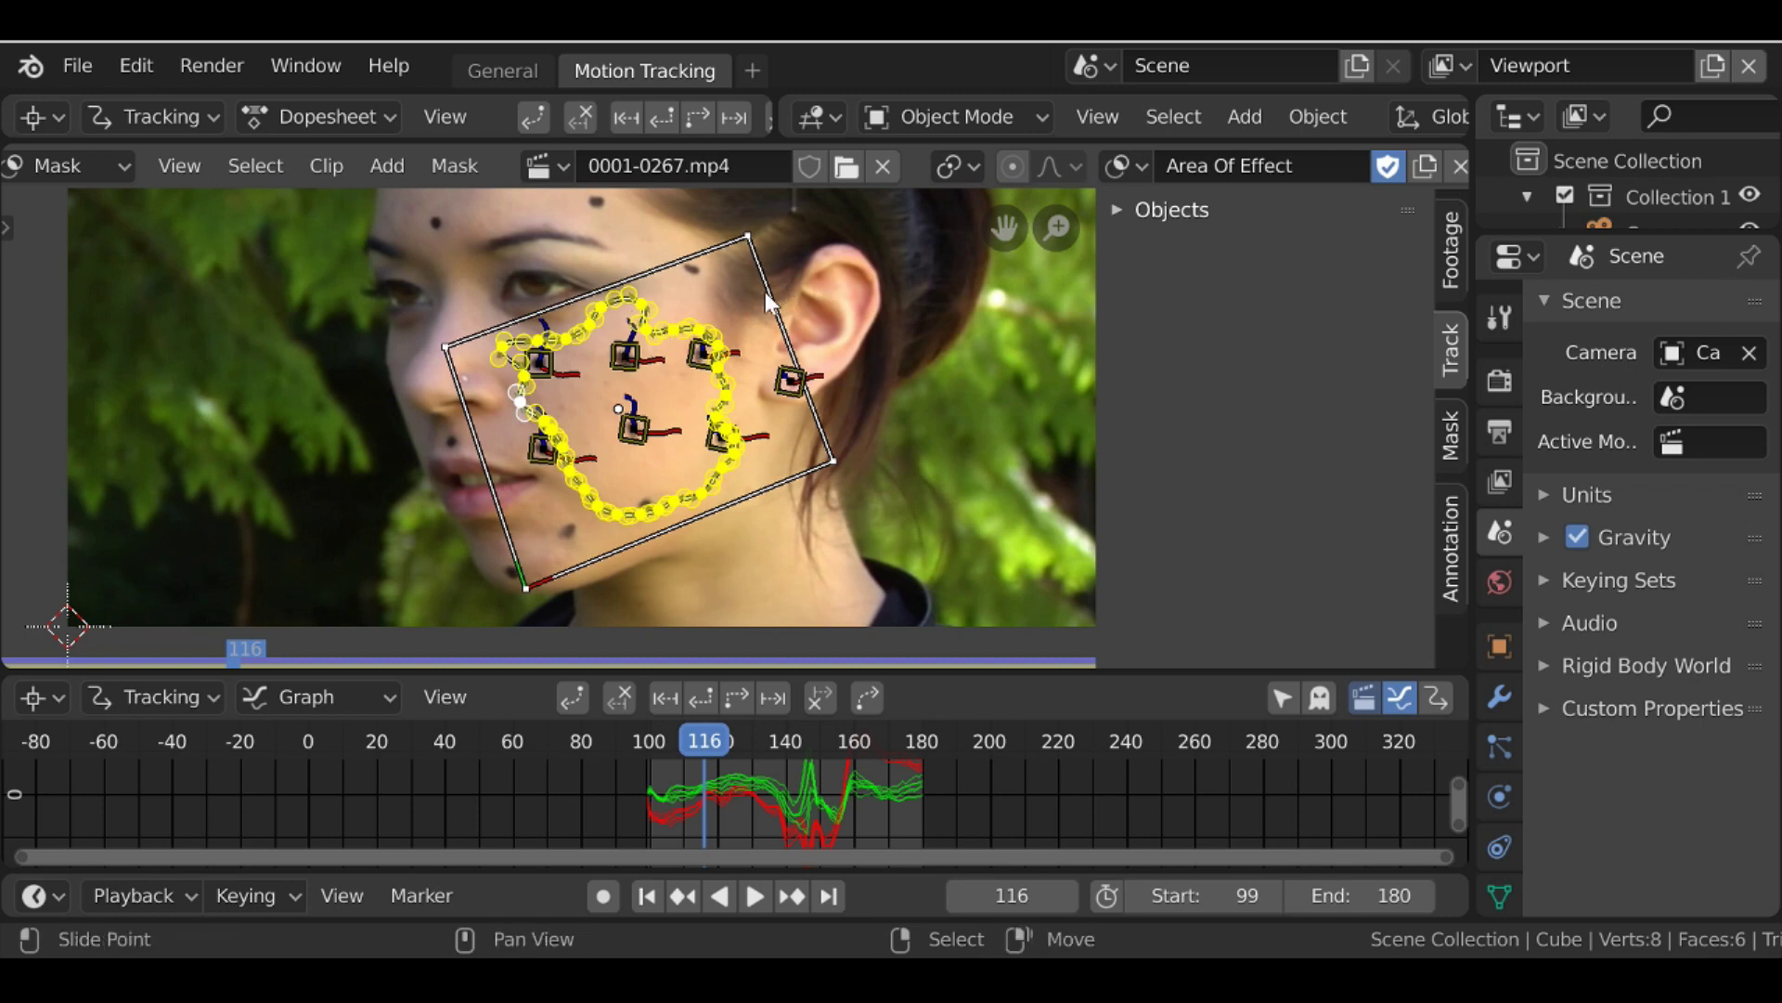
pyautogui.moveTo(706, 800); pyautogui.dragTo(784, 804)
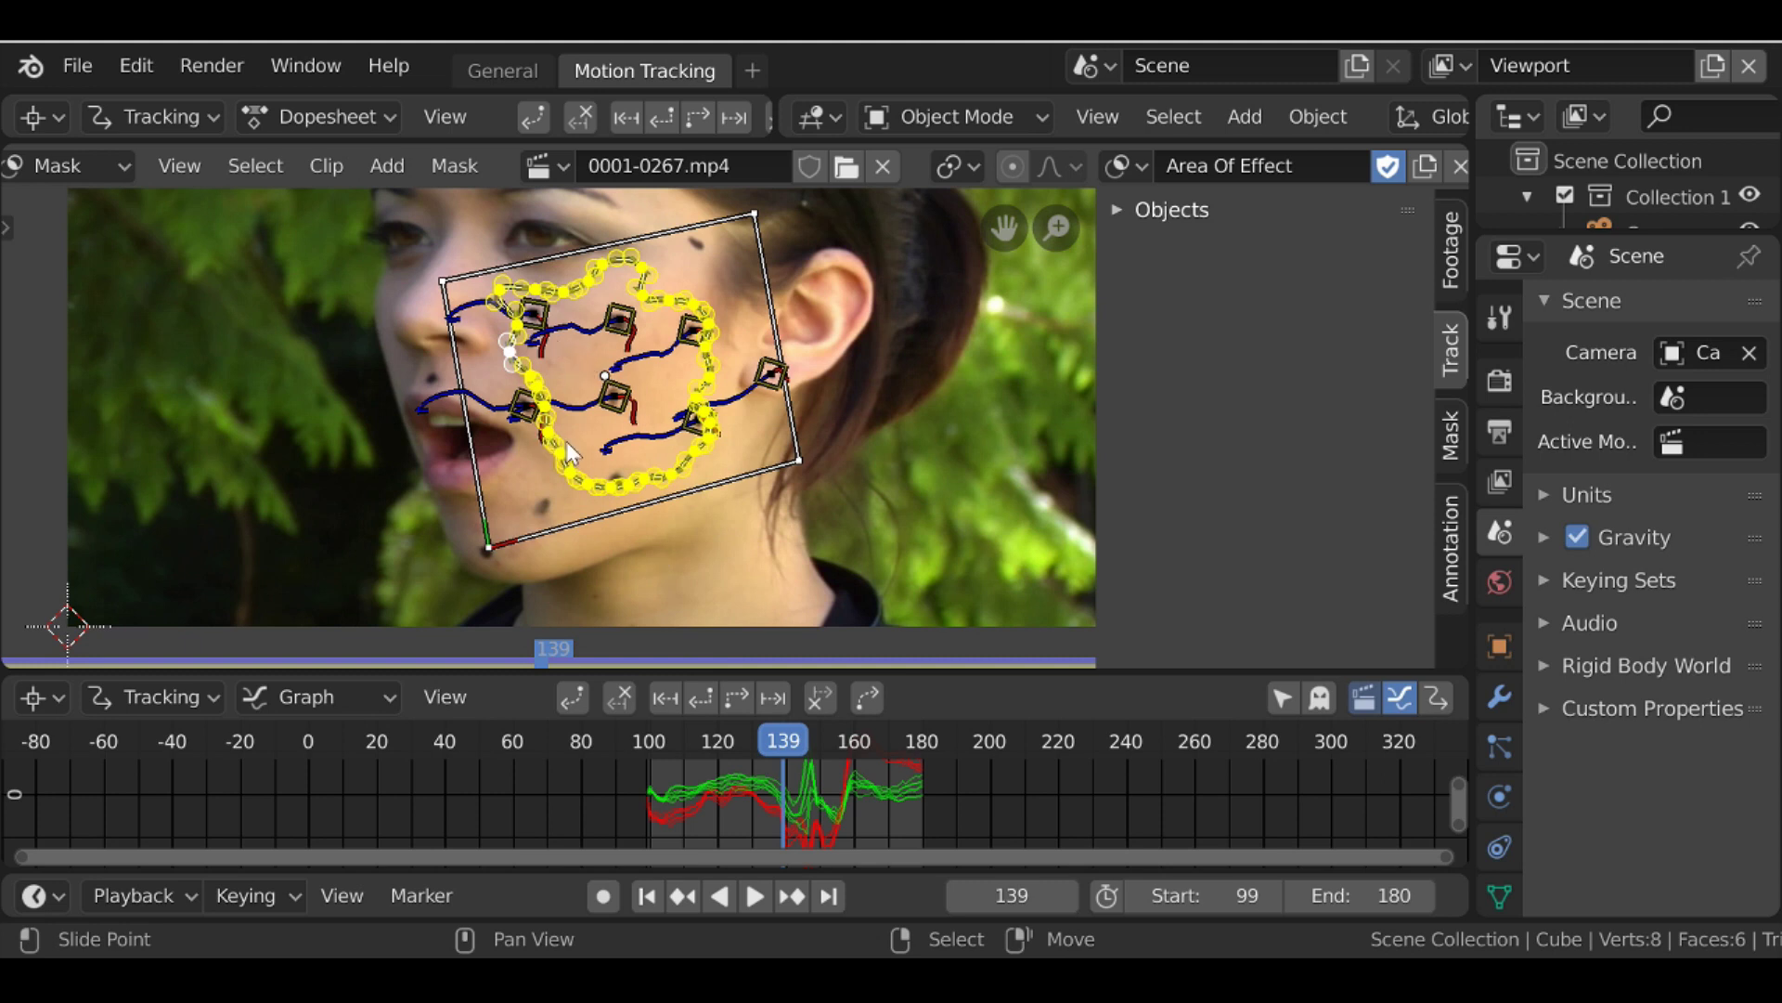
pyautogui.moveTo(785, 807); pyautogui.dragTo(648, 807)
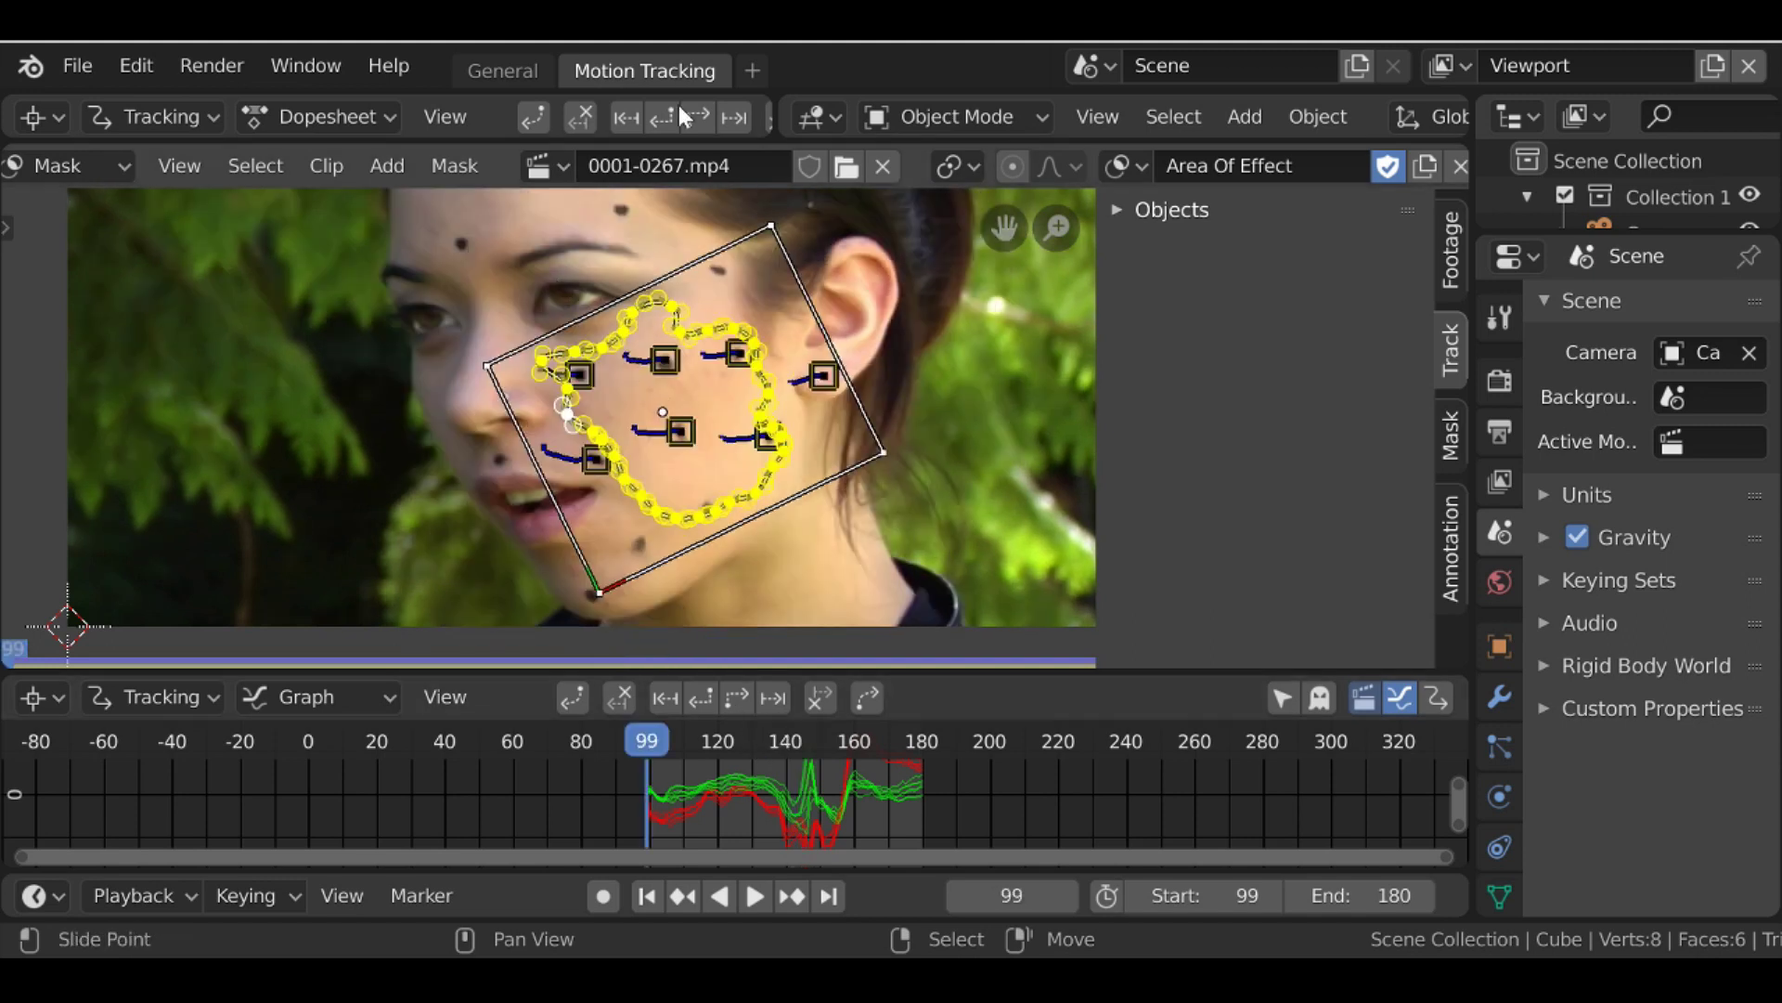
# Switch to the General workspace and assign the clip 0001-0267.mp4 to the Plane Track Deform node
pyautogui.click(488, 71)
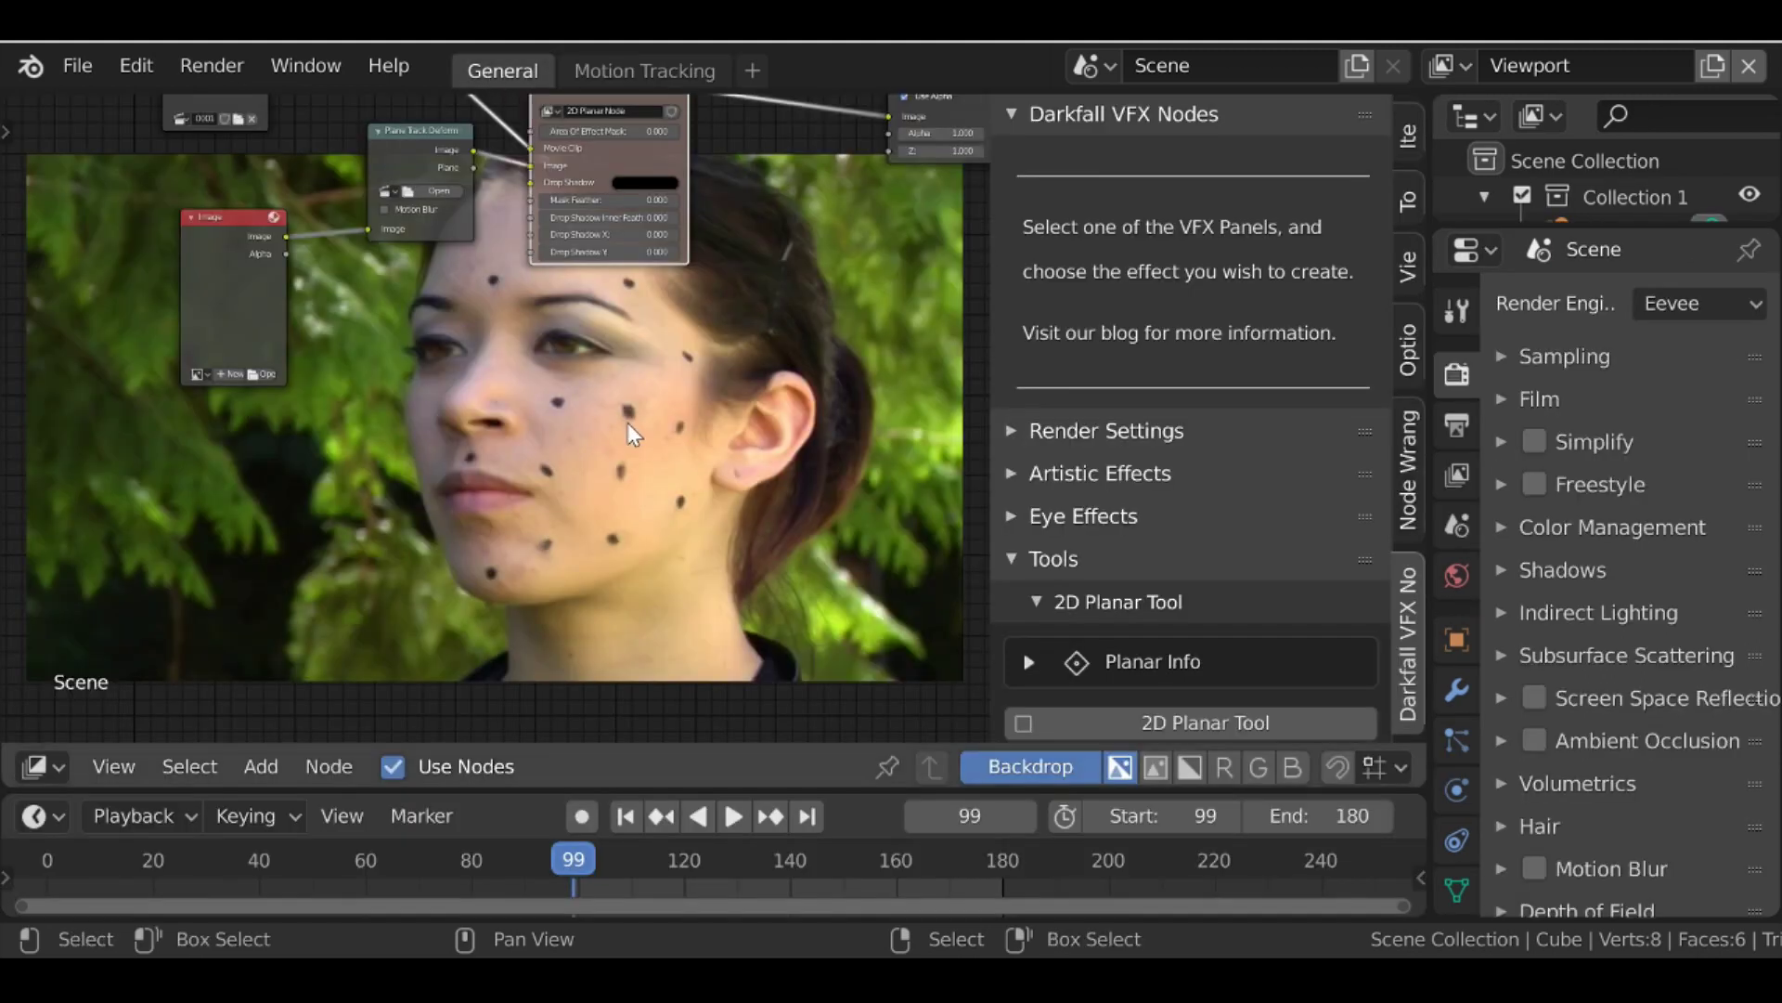
pyautogui.moveTo(656, 613); pyautogui.dragTo(650, 583, button='middle')
pyautogui.moveTo(522, 263); pyautogui.dragTo(575, 176, button='middle')
pyautogui.scroll(2, 574, 180)
pyautogui.moveTo(475, 174); pyautogui.dragTo(465, 190)
pyautogui.scroll(3, 487, 299)
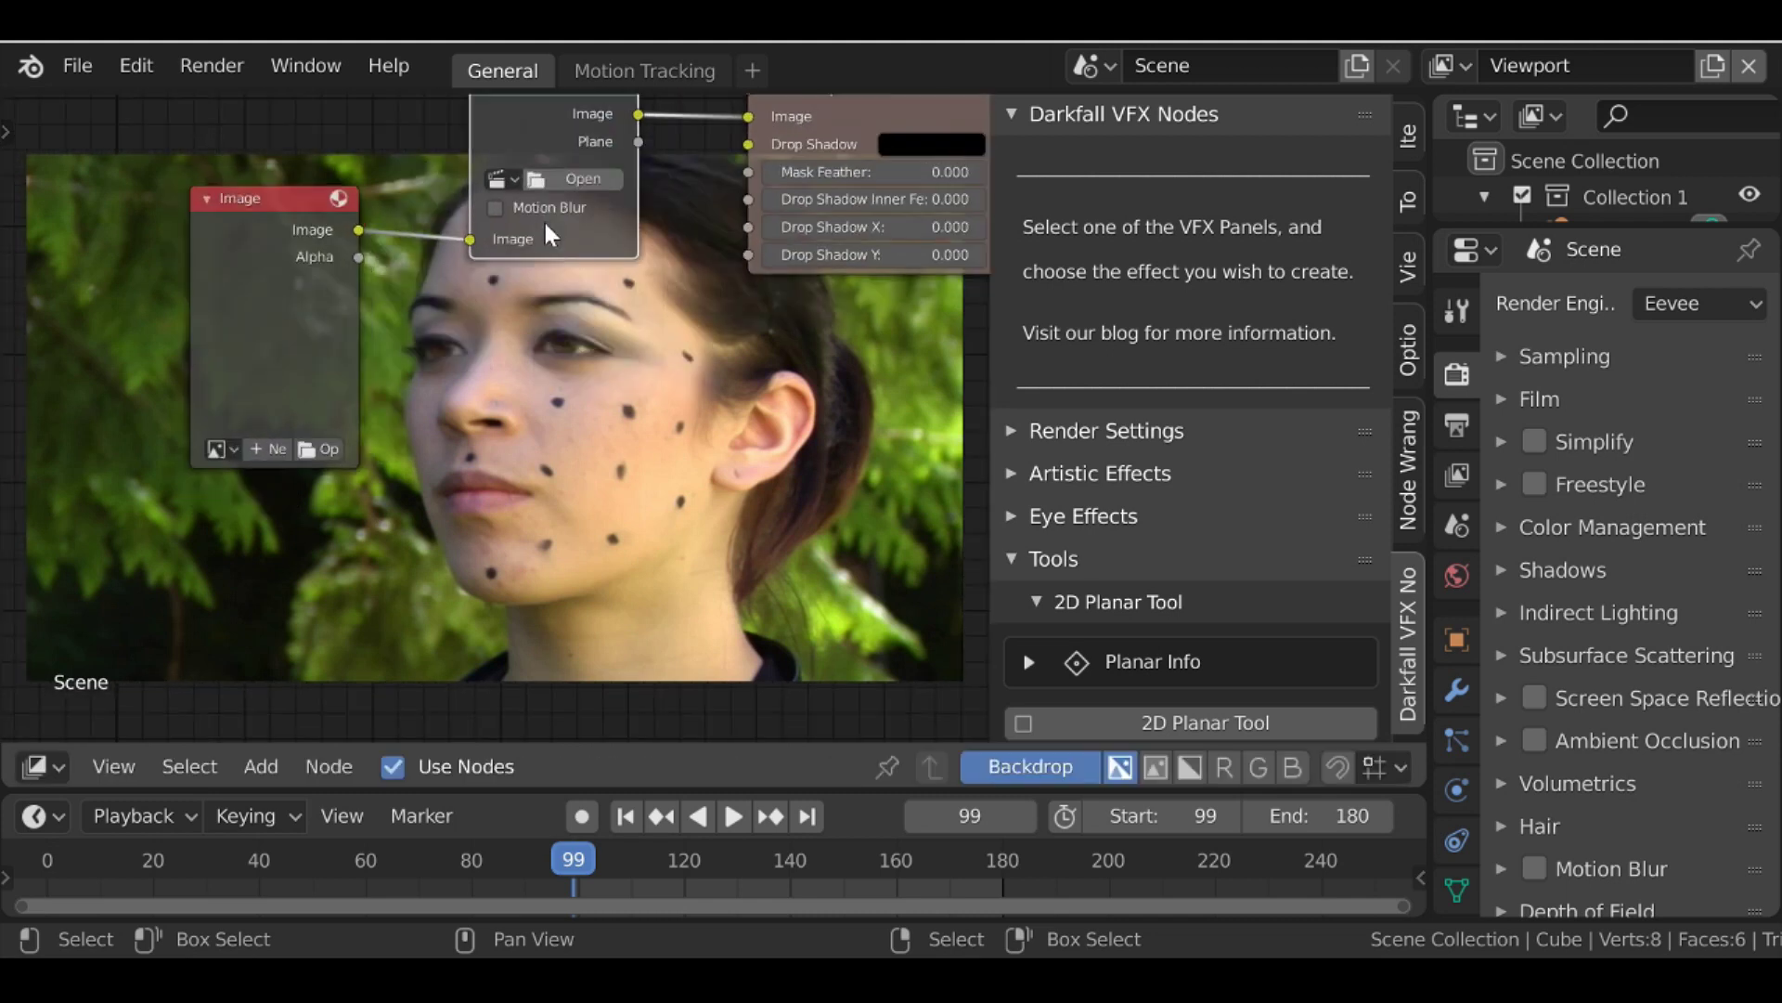
pyautogui.click(473, 234)
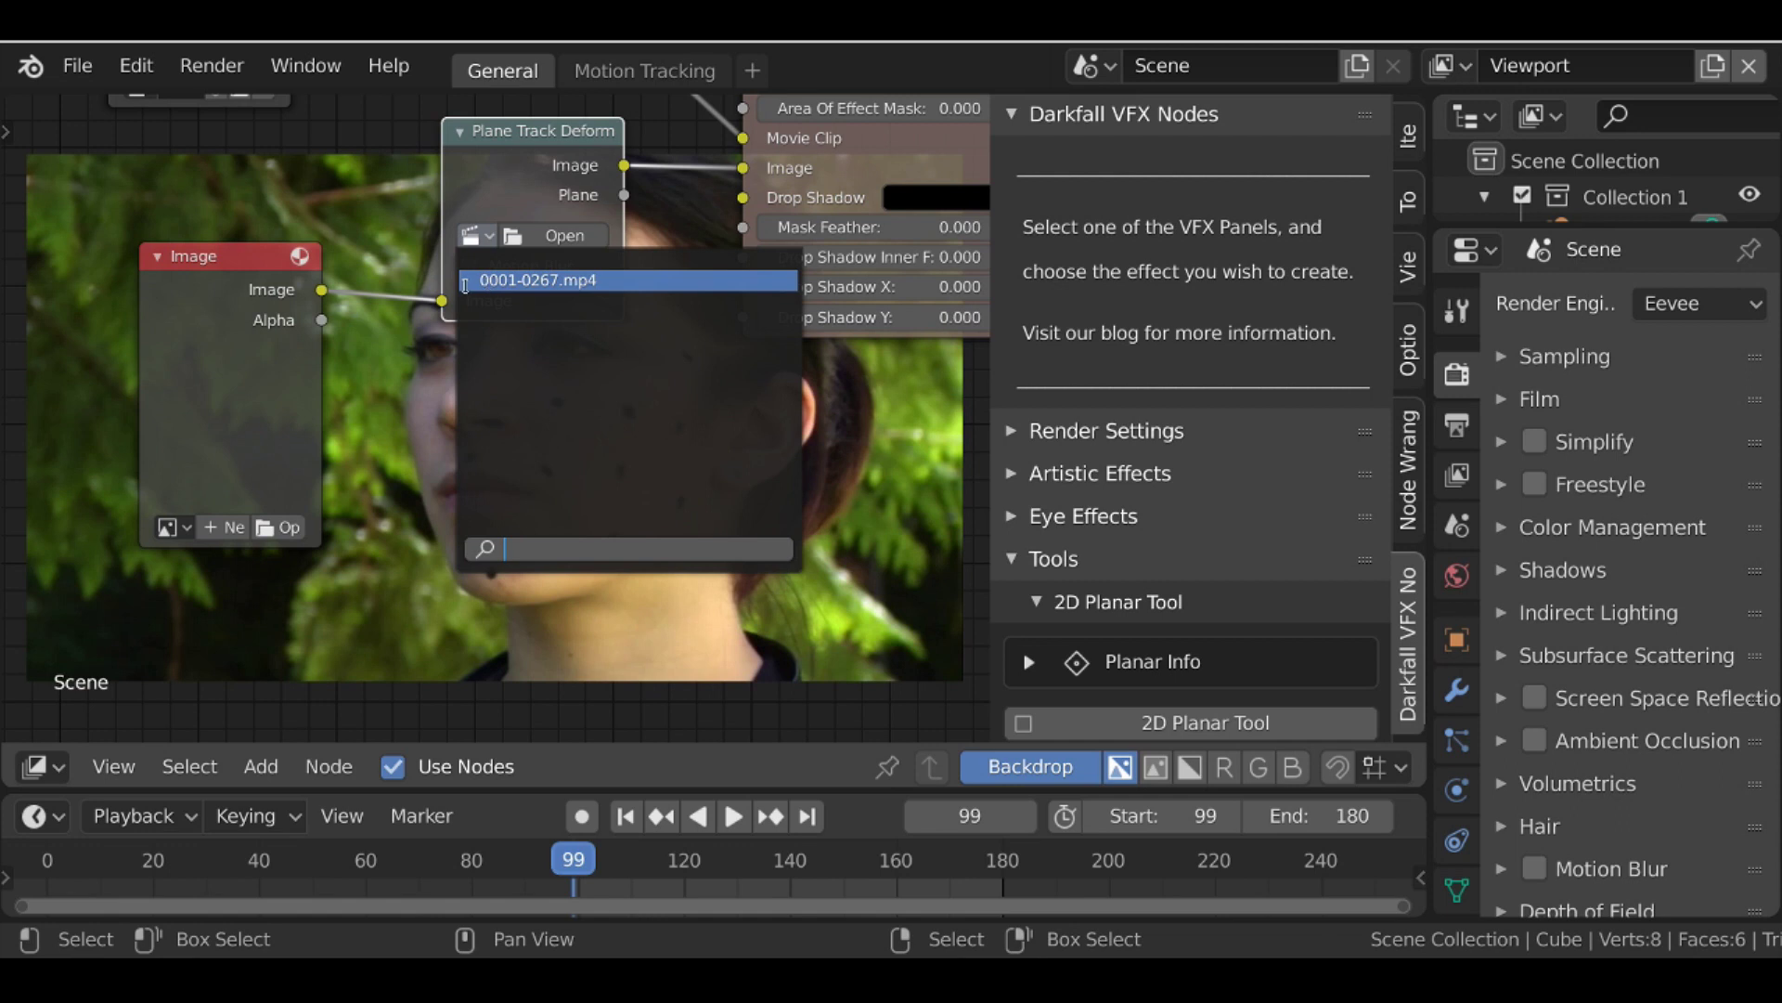
pyautogui.click(628, 281)
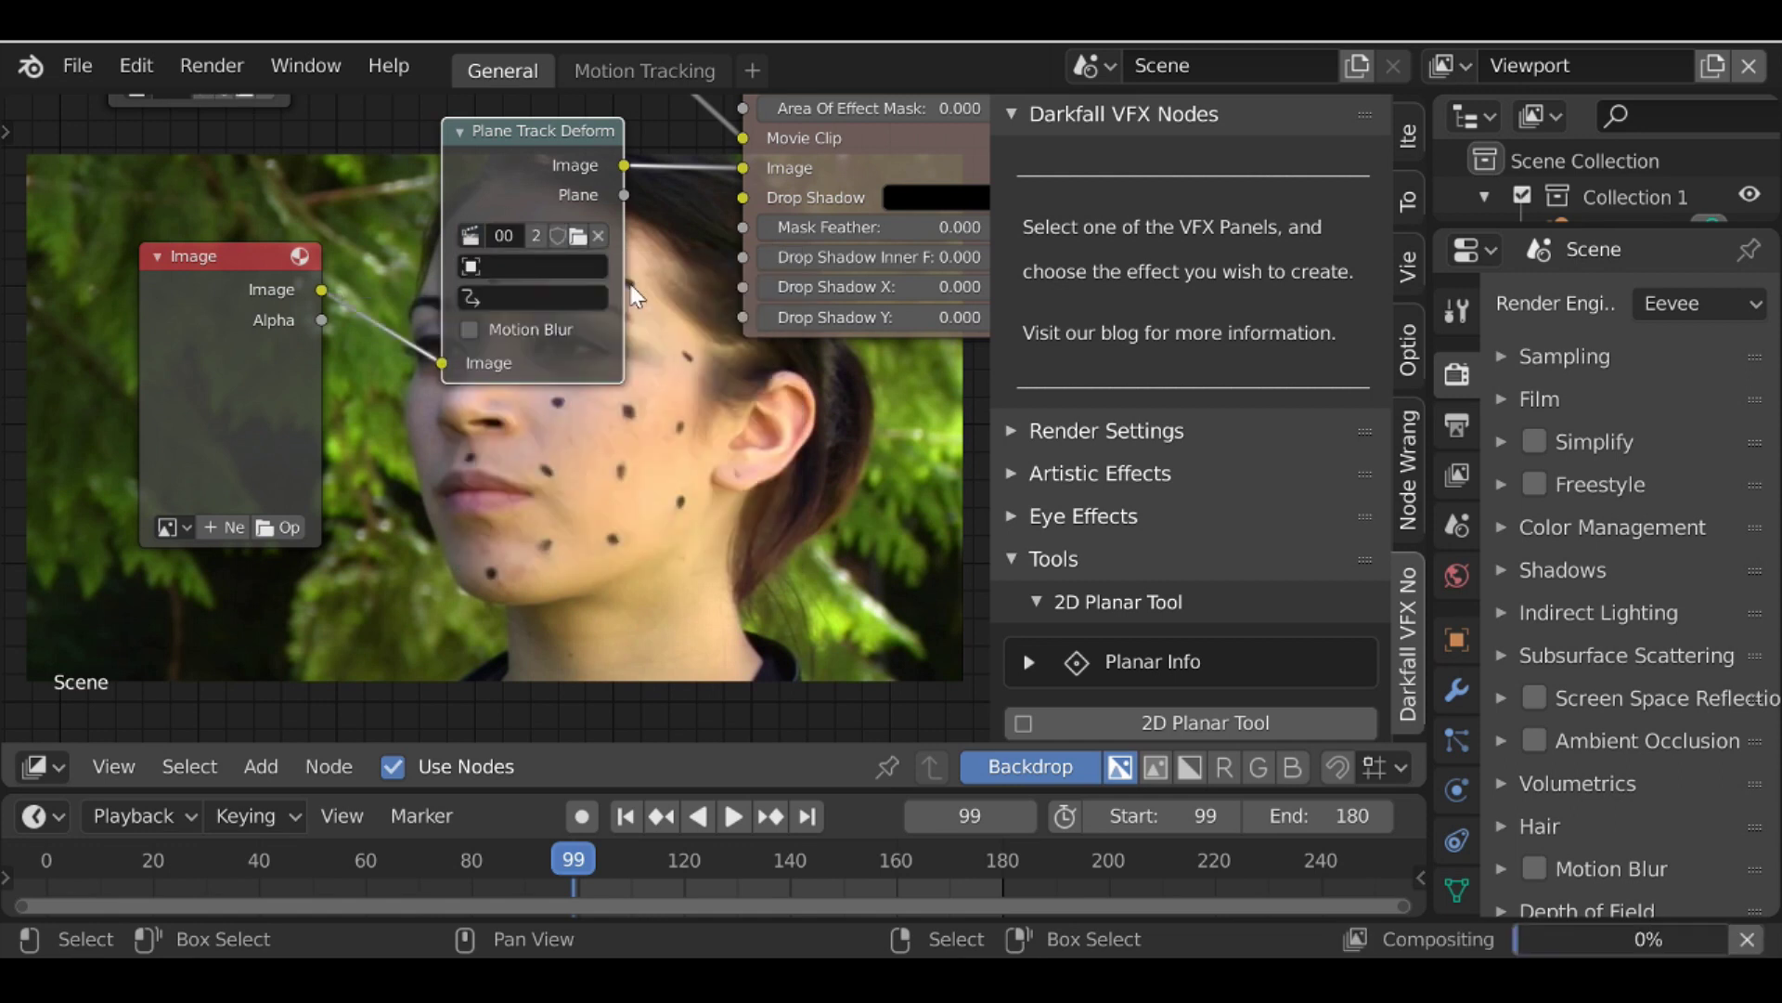
# Set the Plane Track Deform node to Camera and Plane Track with Motion Blur enabled, and collapse the node
pyautogui.click(501, 267)
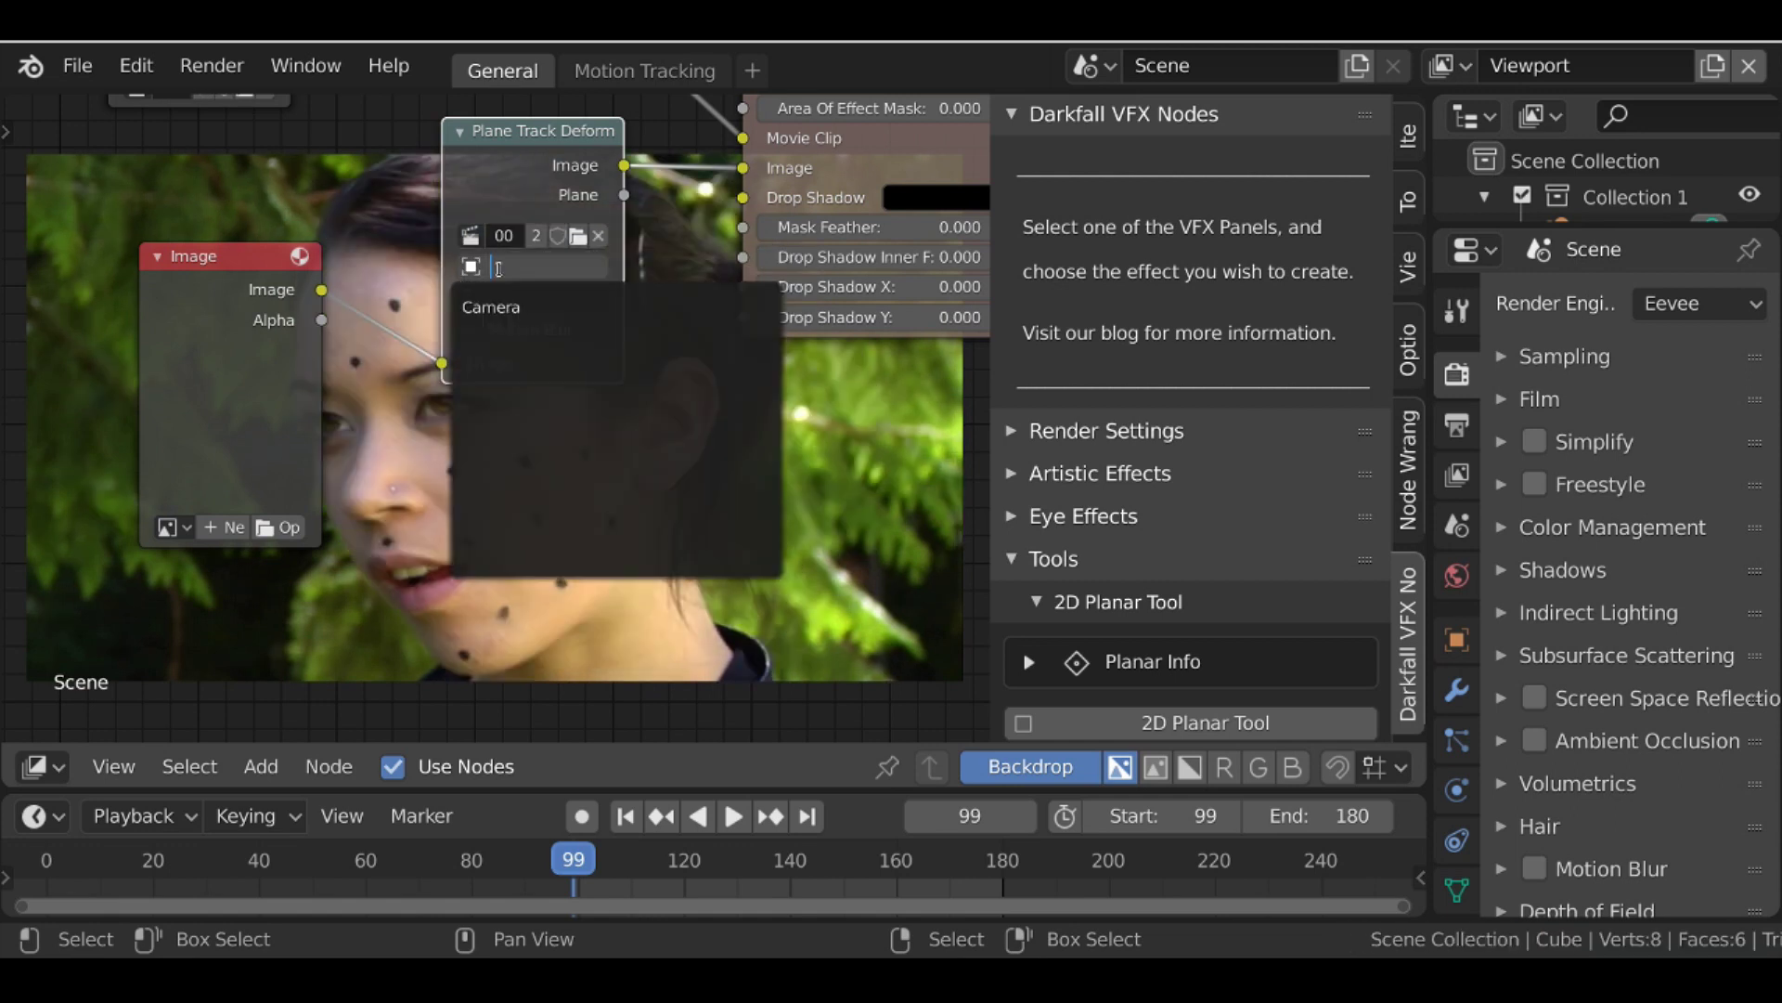
pyautogui.click(557, 307)
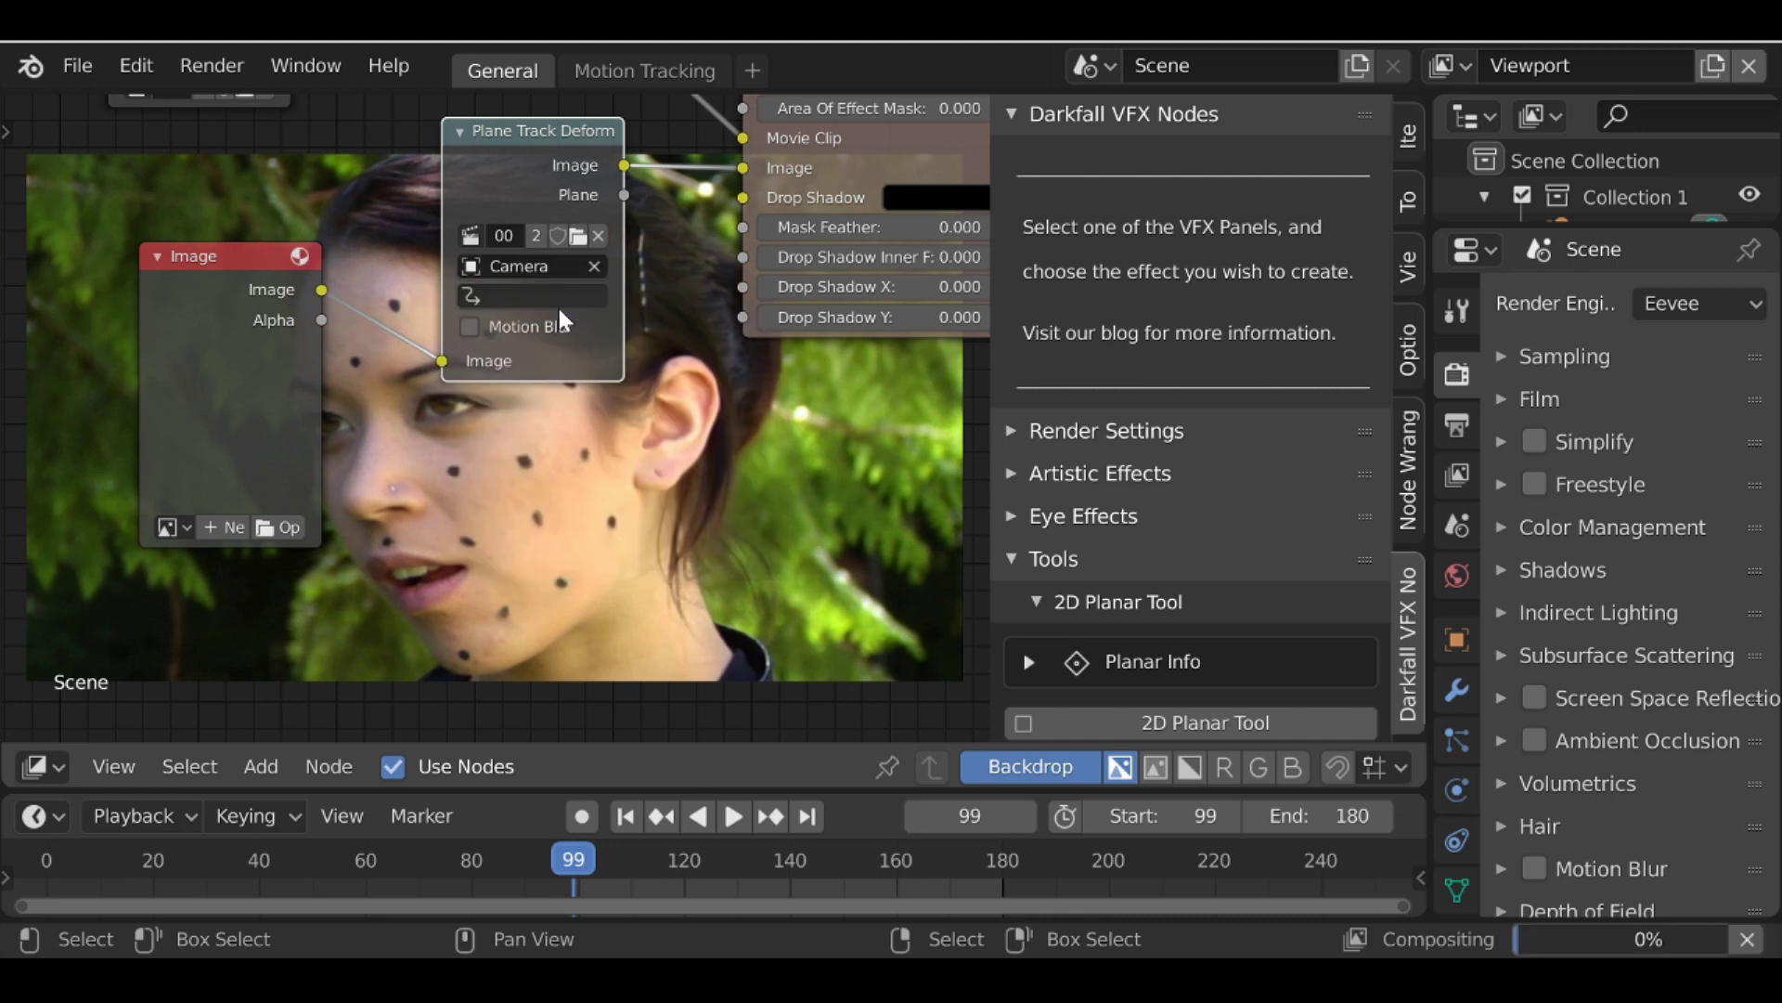
pyautogui.click(501, 297)
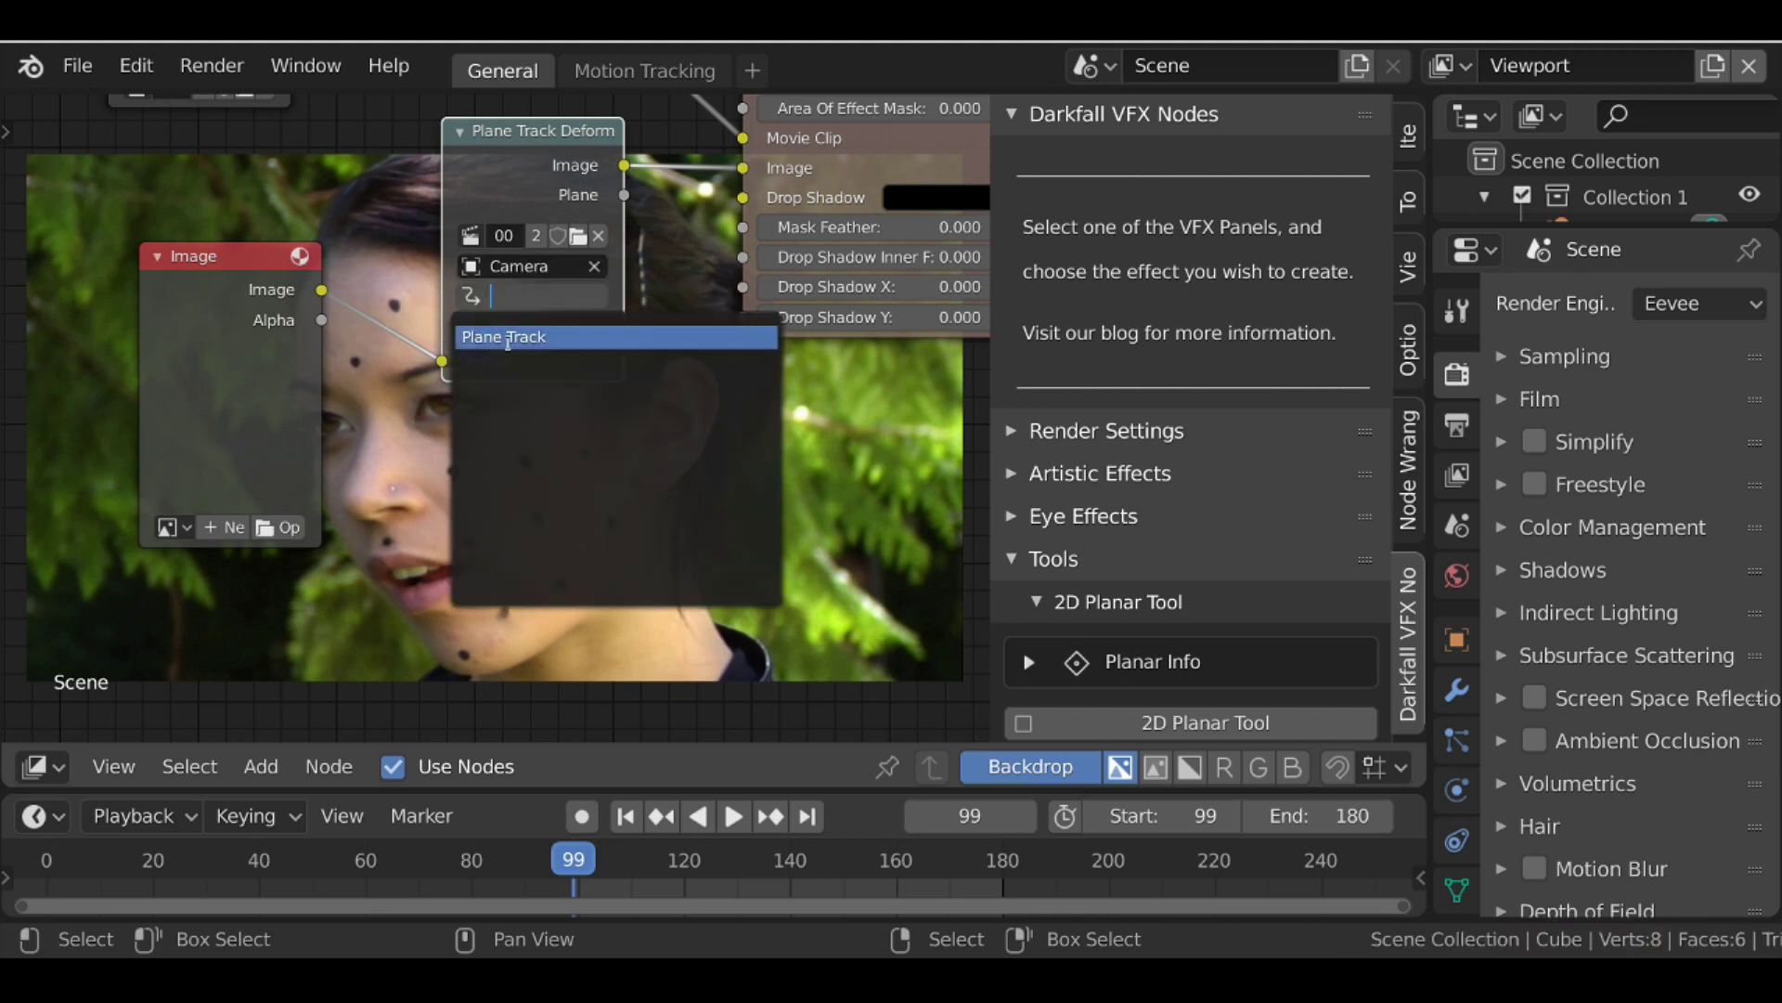
pyautogui.click(584, 339)
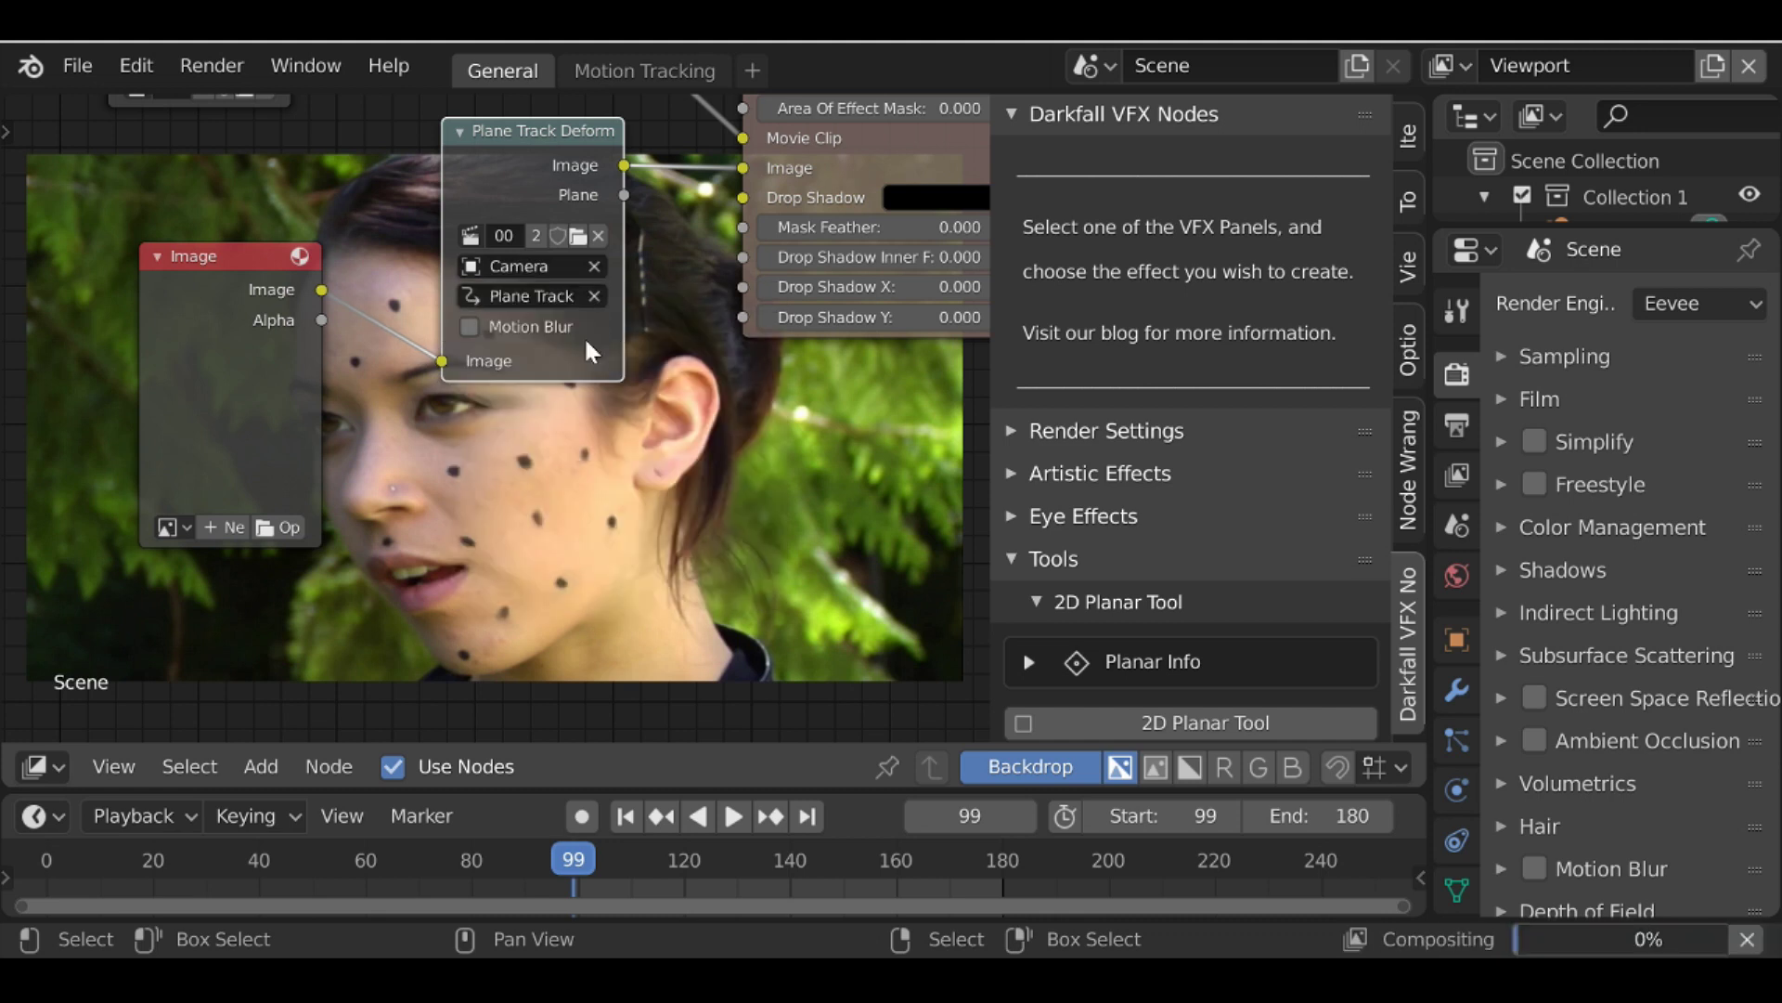
pyautogui.click(473, 334)
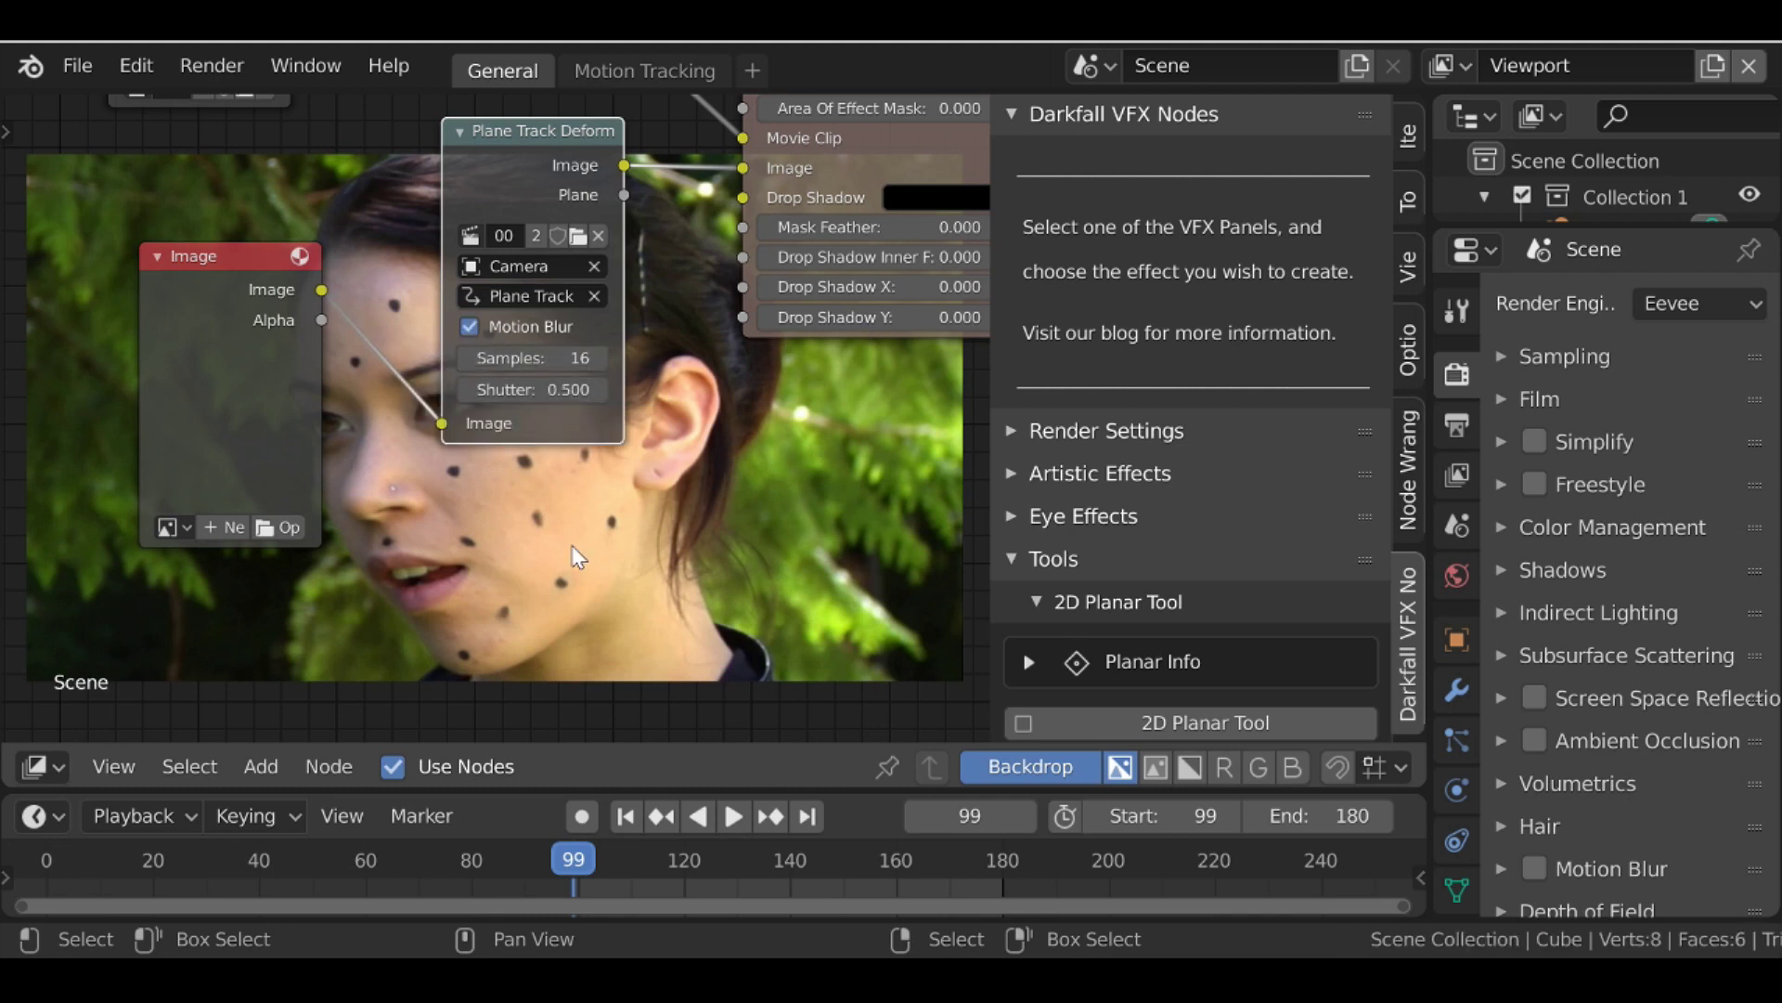
pyautogui.click(460, 132)
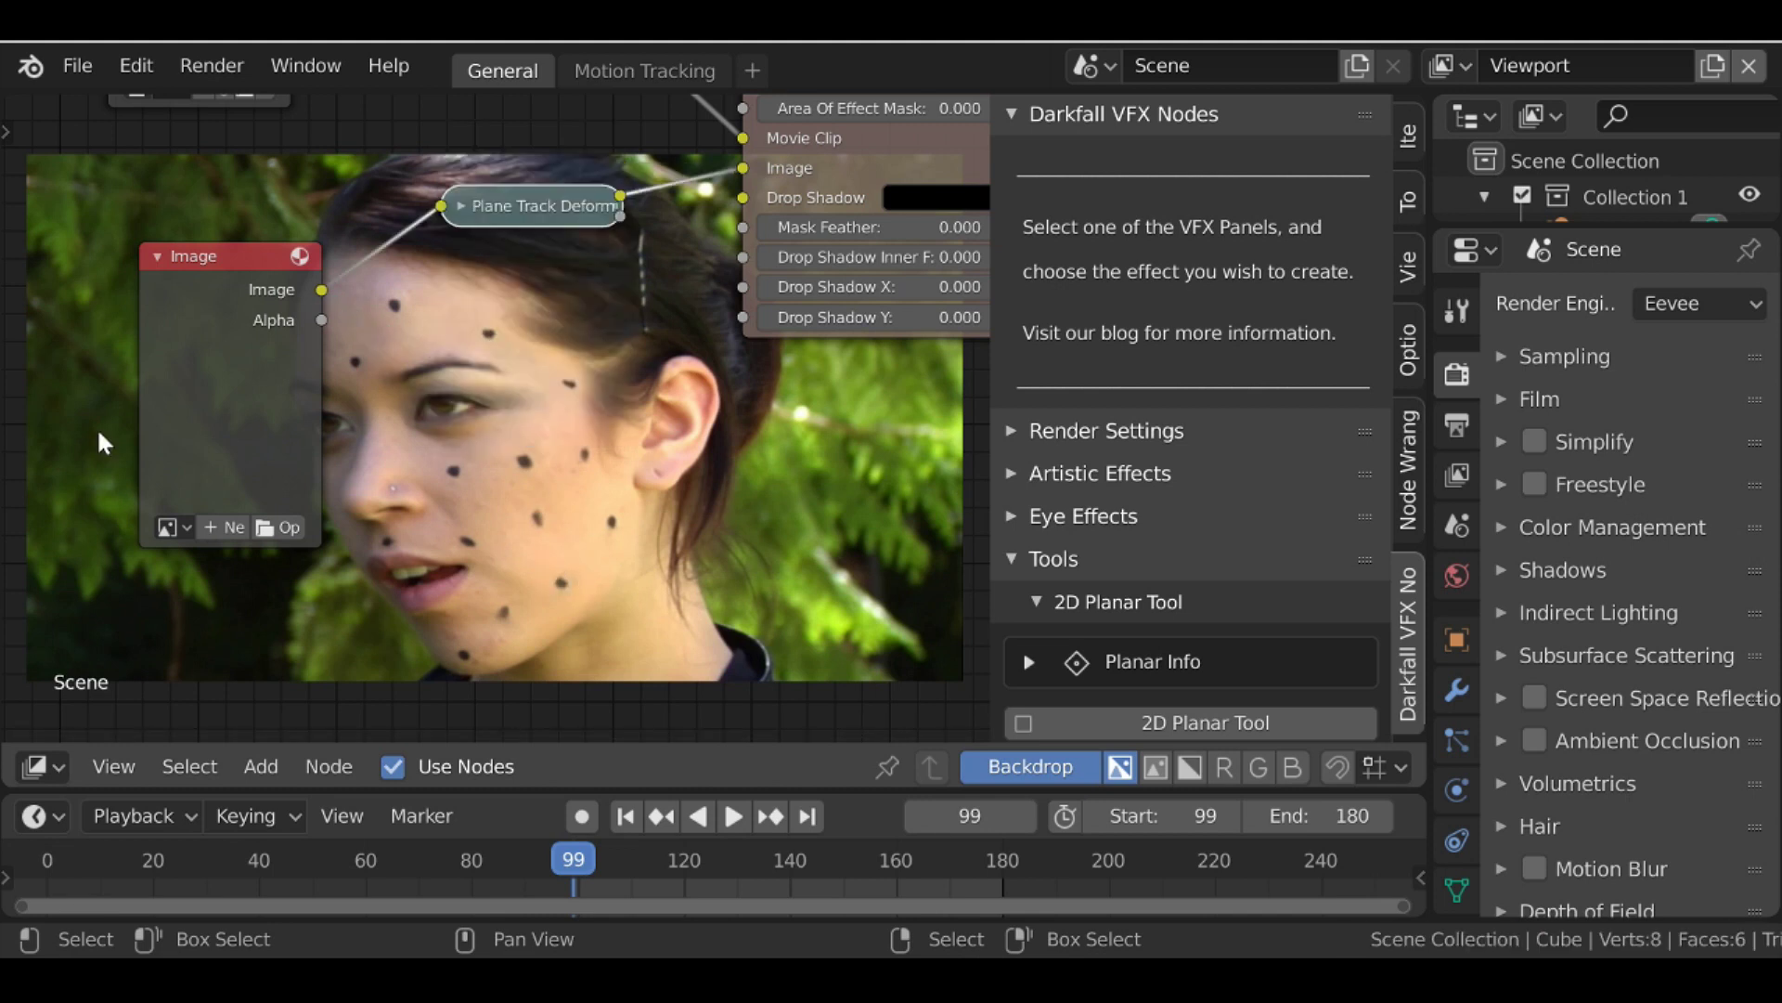
# Load the brown TexturesCom texture into the Image node and move the node farther away from the Plane Track Deform node
pyautogui.click(286, 528)
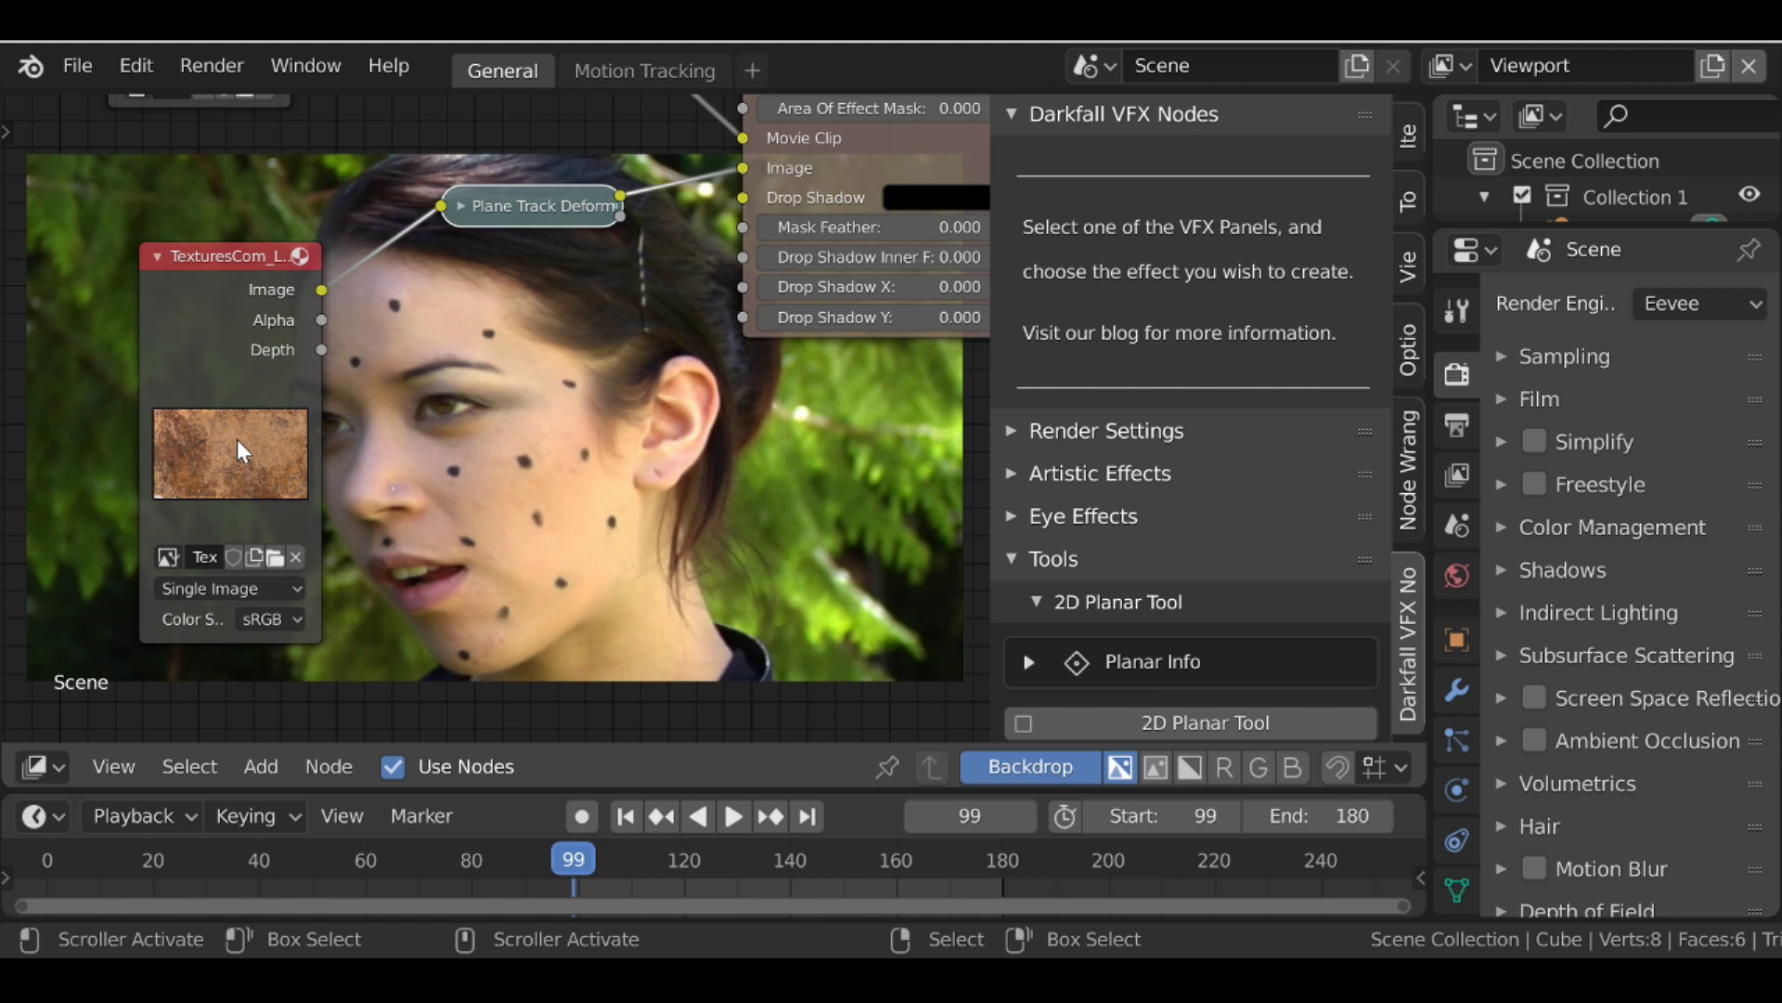
pyautogui.moveTo(241, 451); pyautogui.dragTo(187, 466)
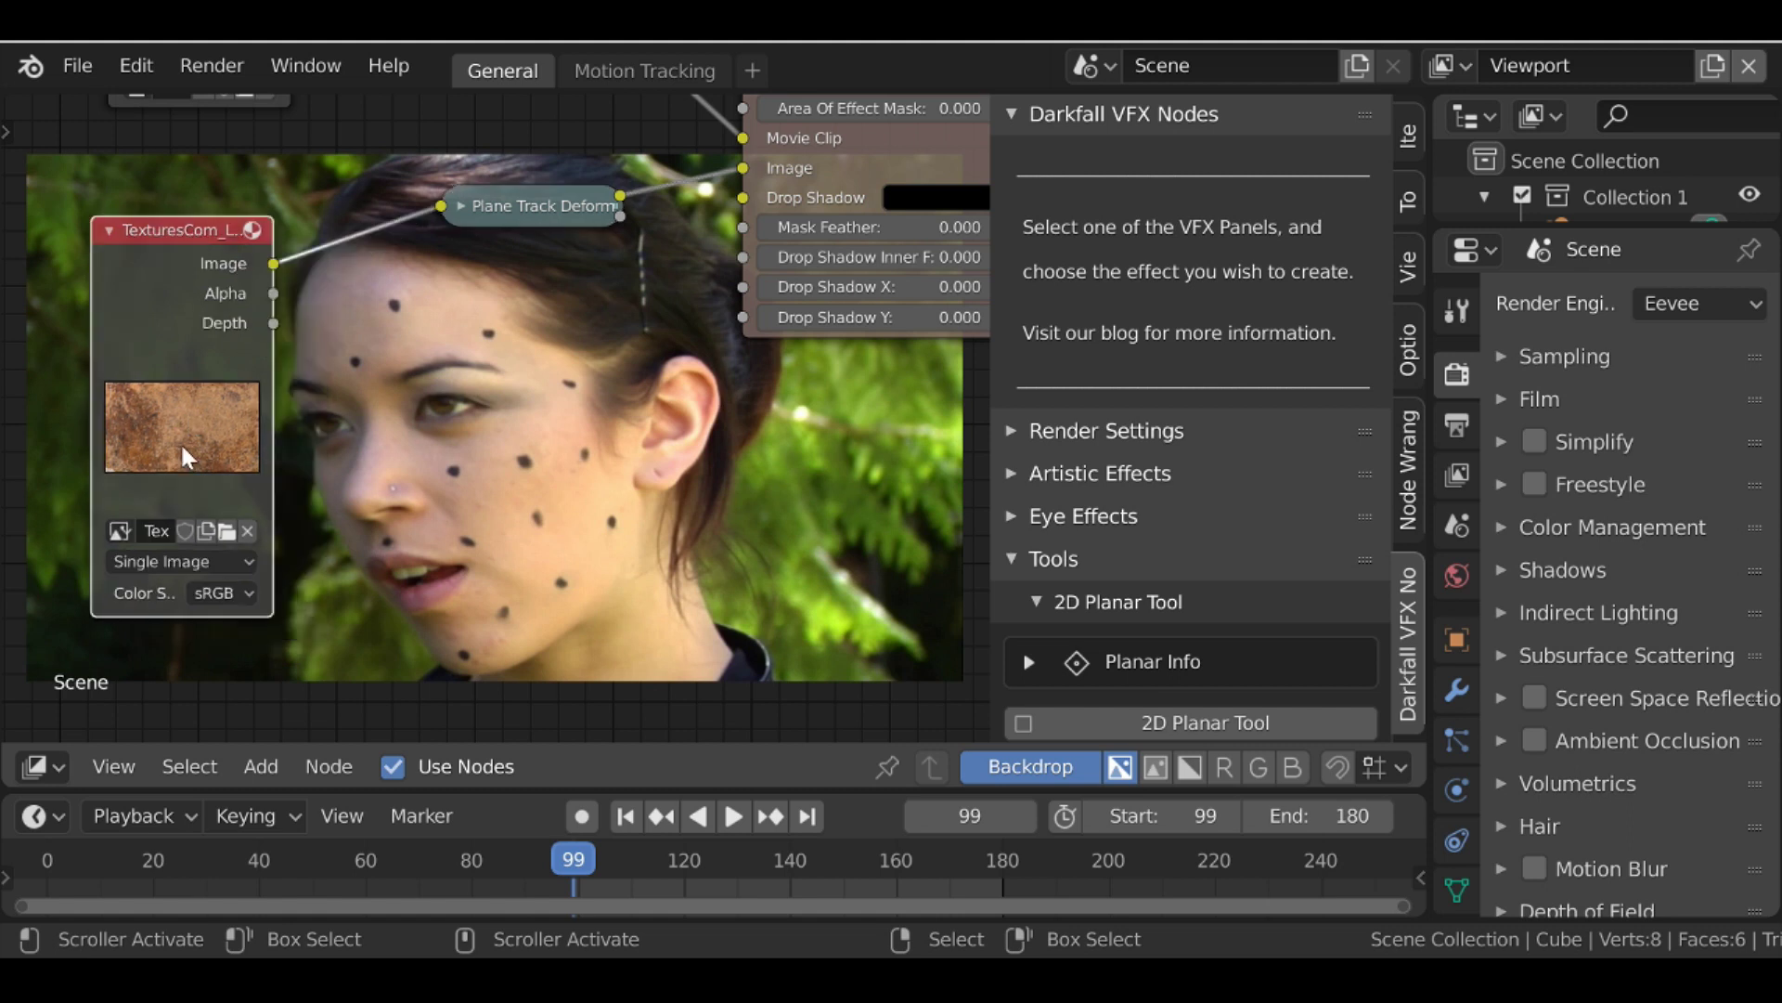
pyautogui.scroll(-4, 183, 448)
pyautogui.moveTo(183, 448); pyautogui.dragTo(142, 709, button='middle')
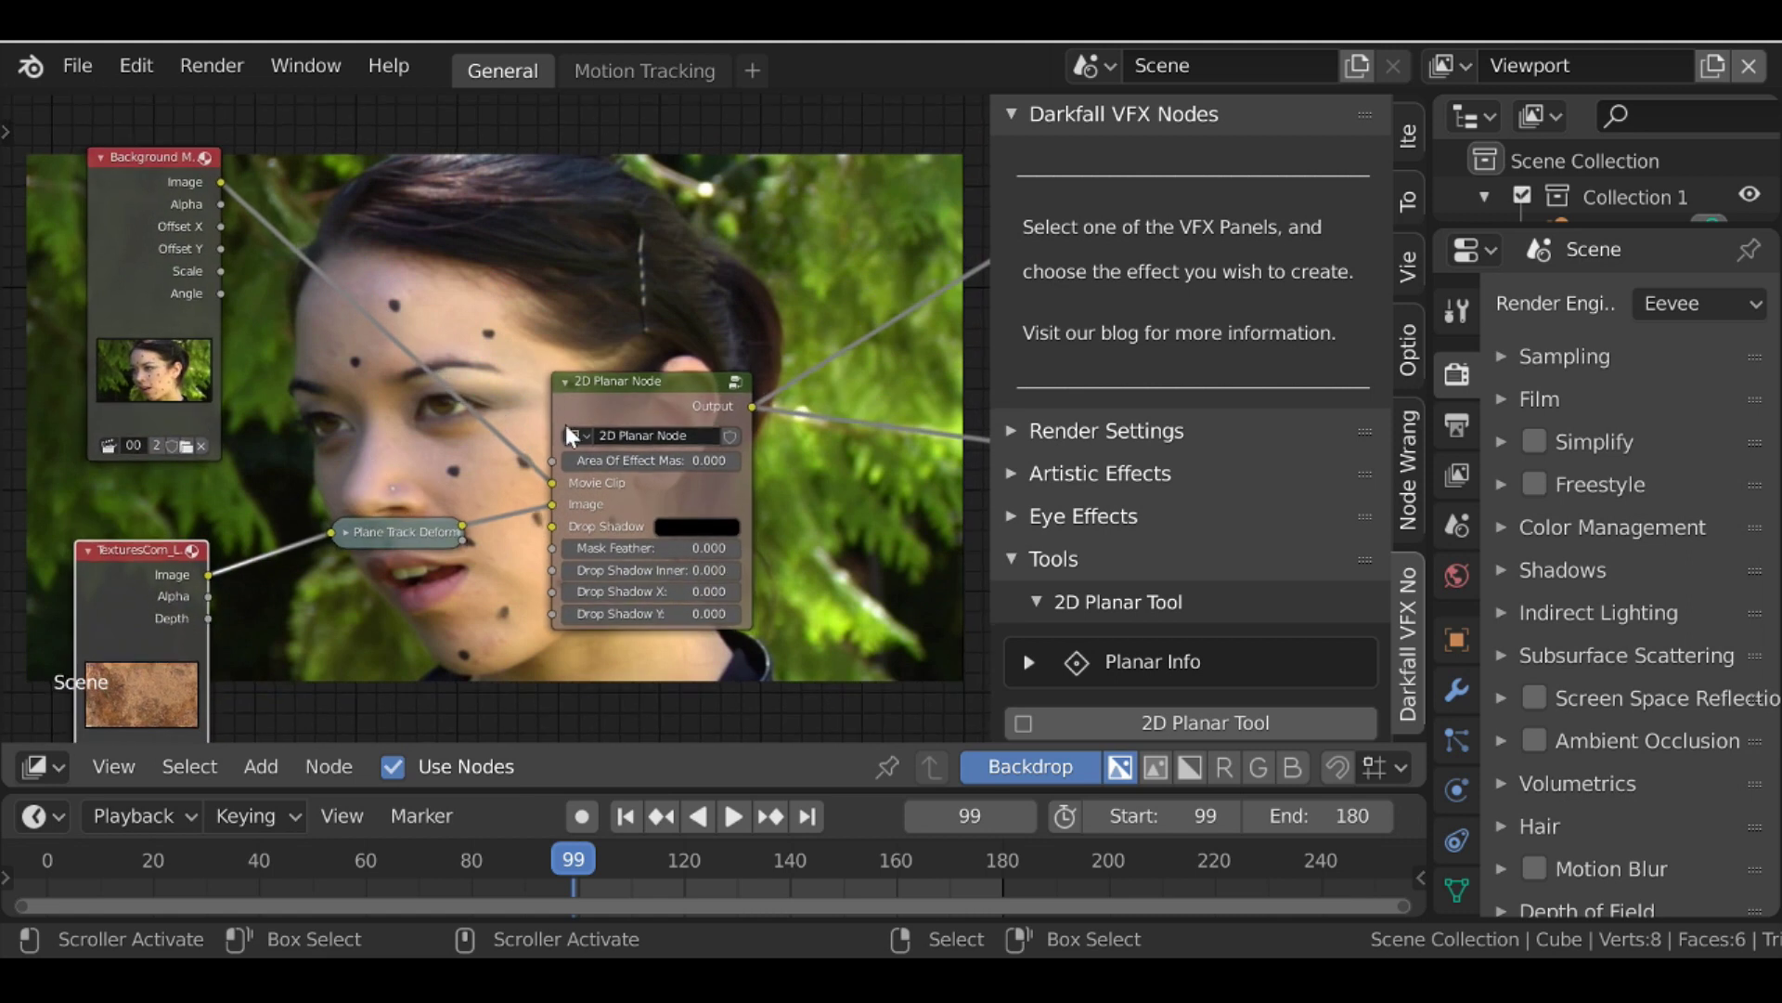
# Move the background movie clip node aside and add a Mask input node above the Plane Track Deform node
pyautogui.moveTo(176, 214); pyautogui.dragTo(46, 258)
pyautogui.hotkey('shift', 'a')
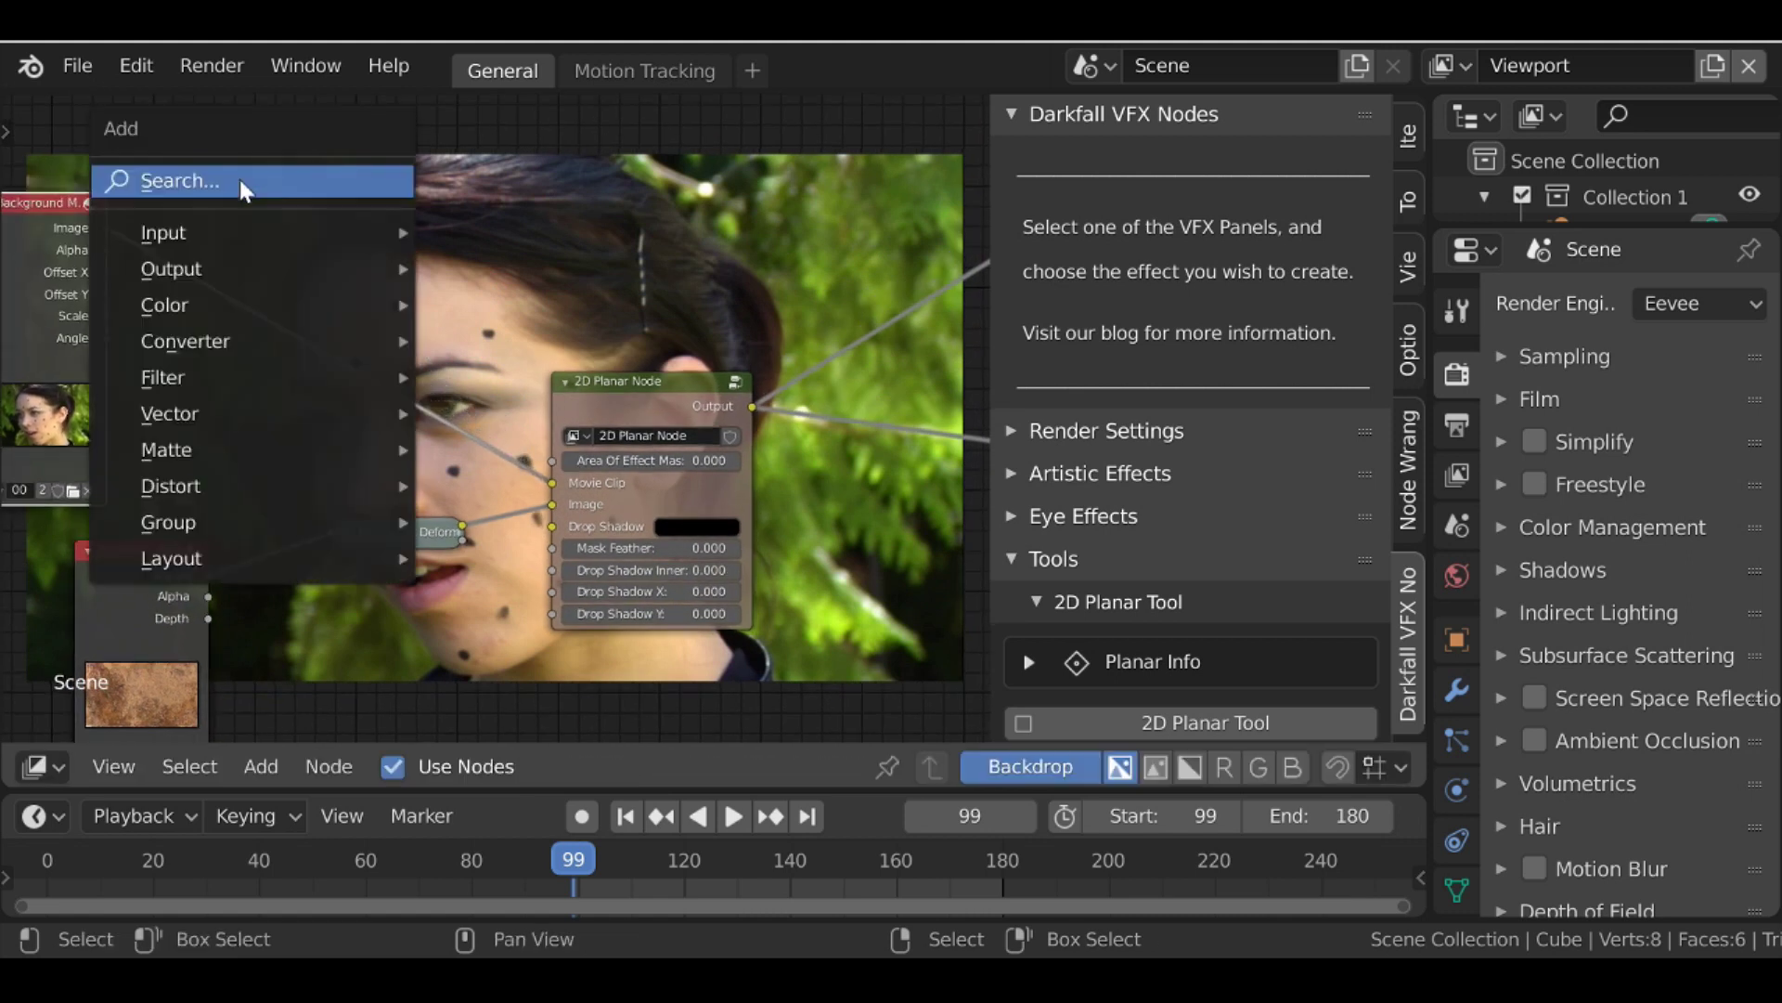
pyautogui.moveTo(278, 239)
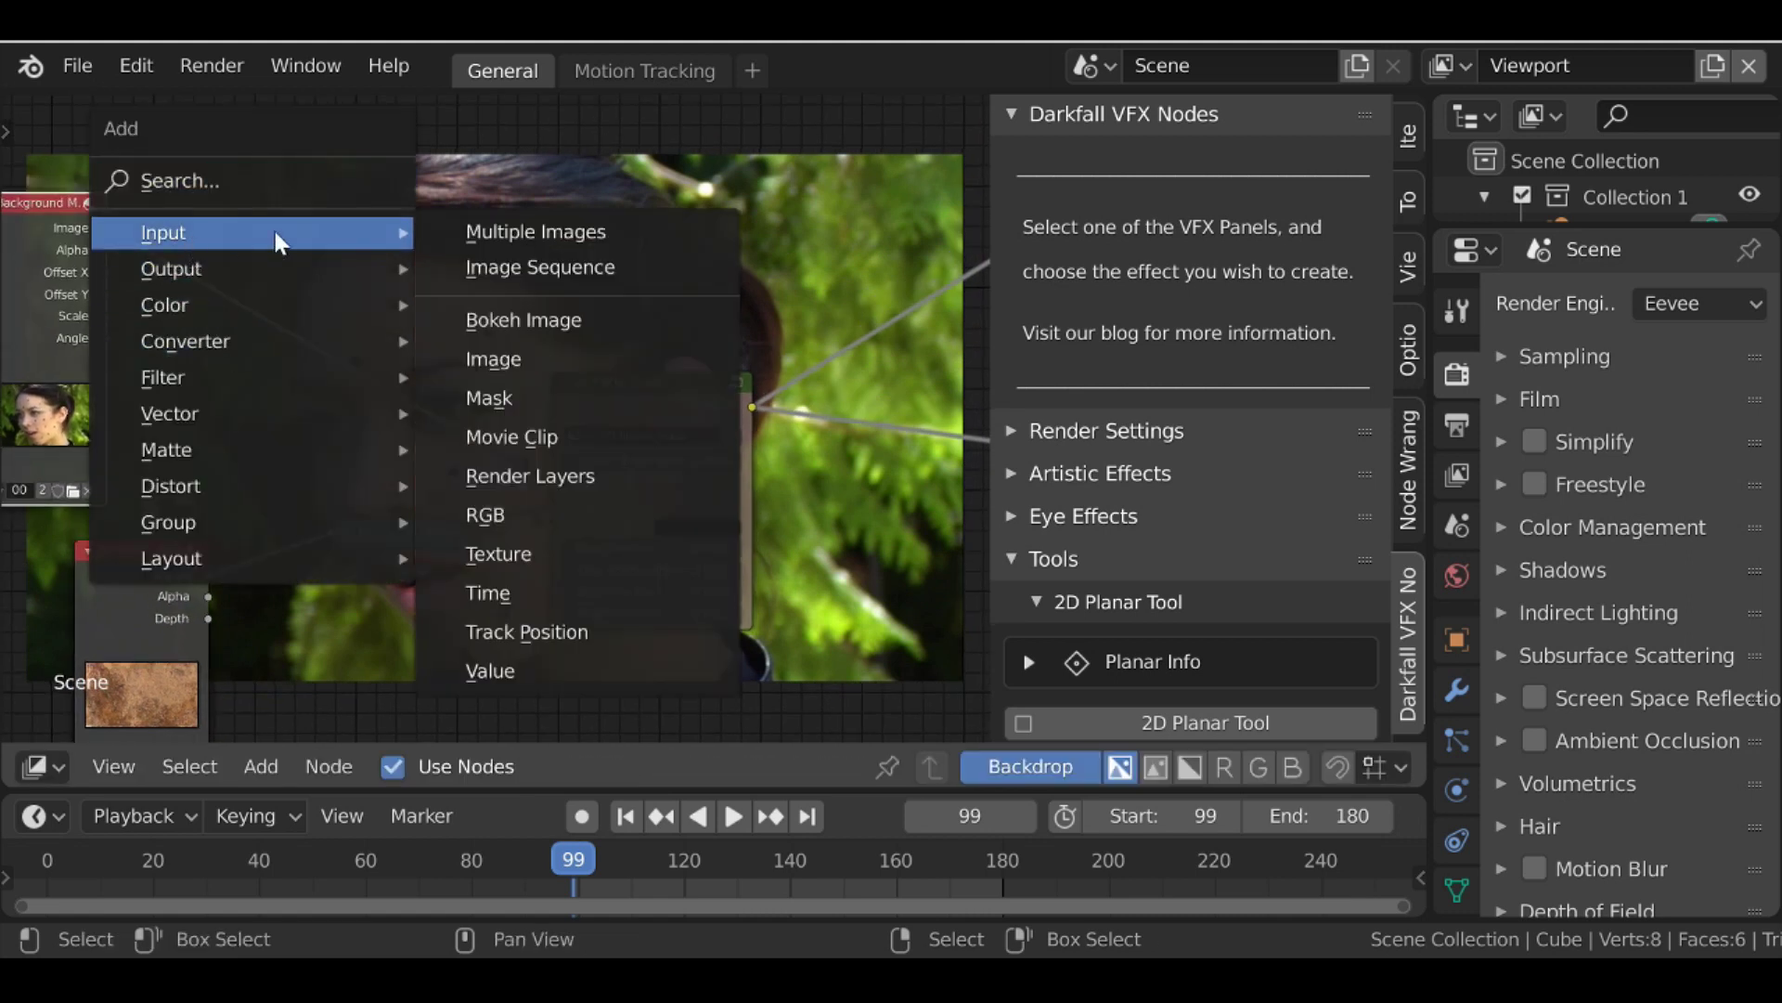
pyautogui.click(557, 399)
pyautogui.click(297, 253)
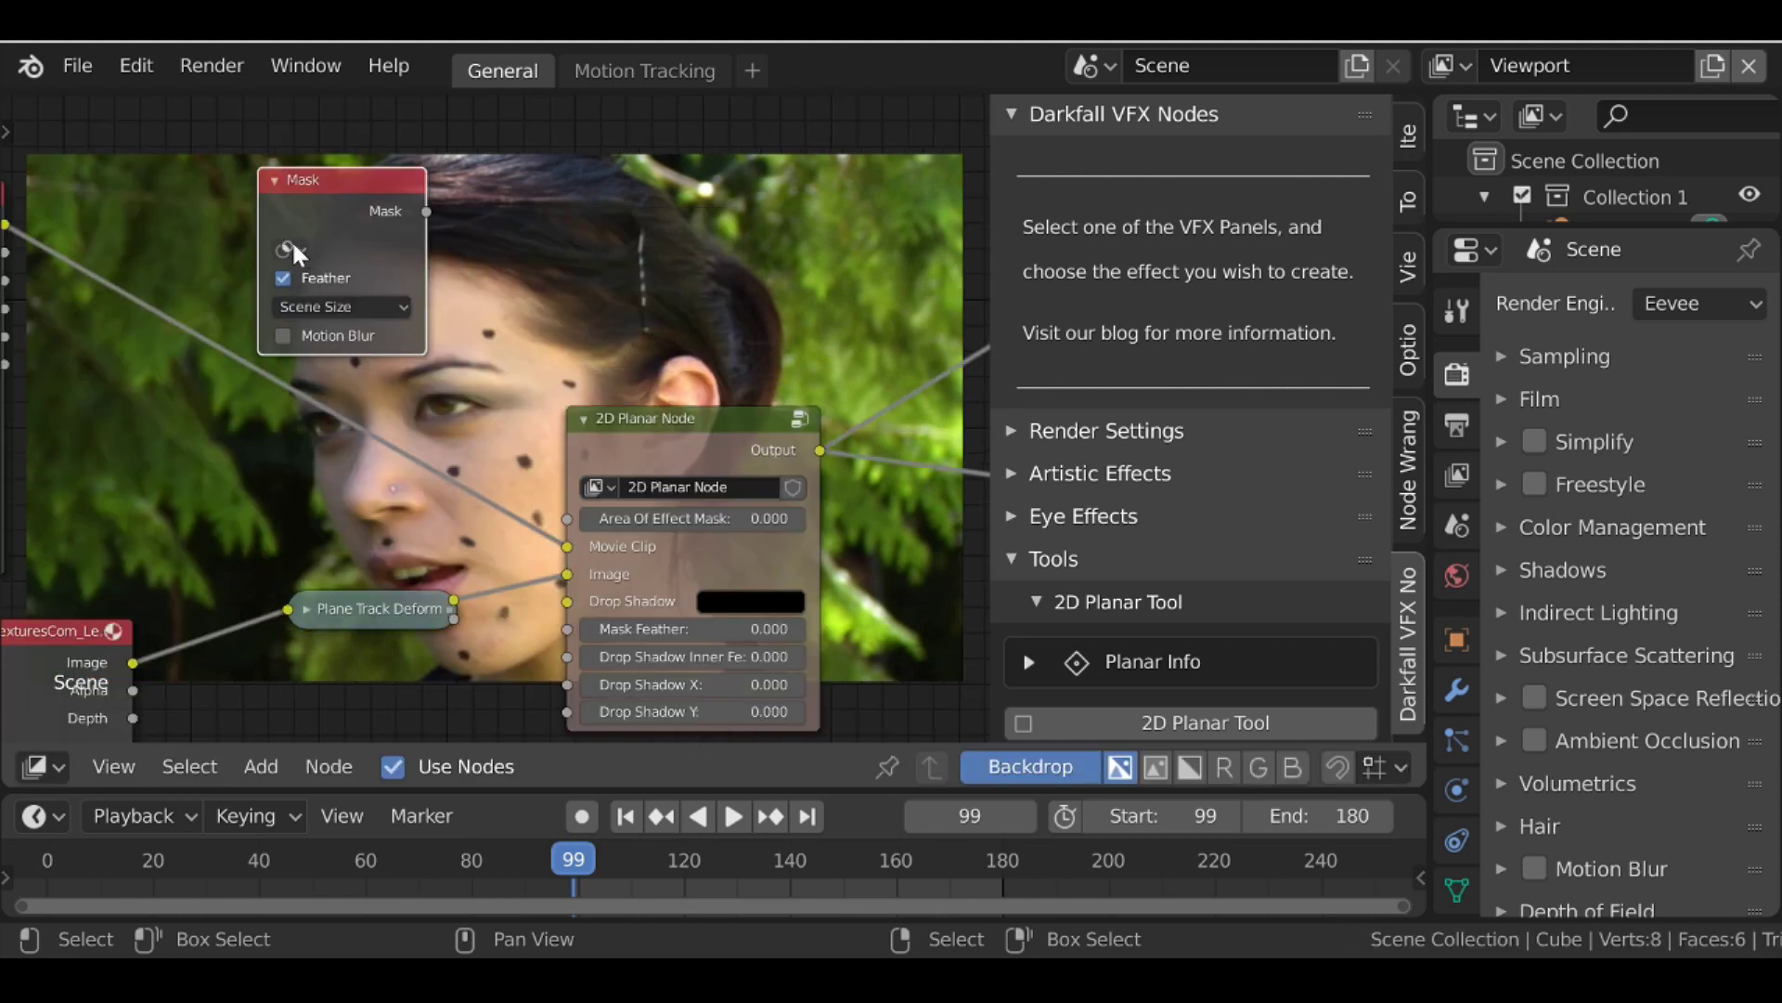
# Assign the Area Of Effect mask to the Mask node and connect its output to the 2D Planar Node's Area Of Effect Mask input
pyautogui.click(289, 247)
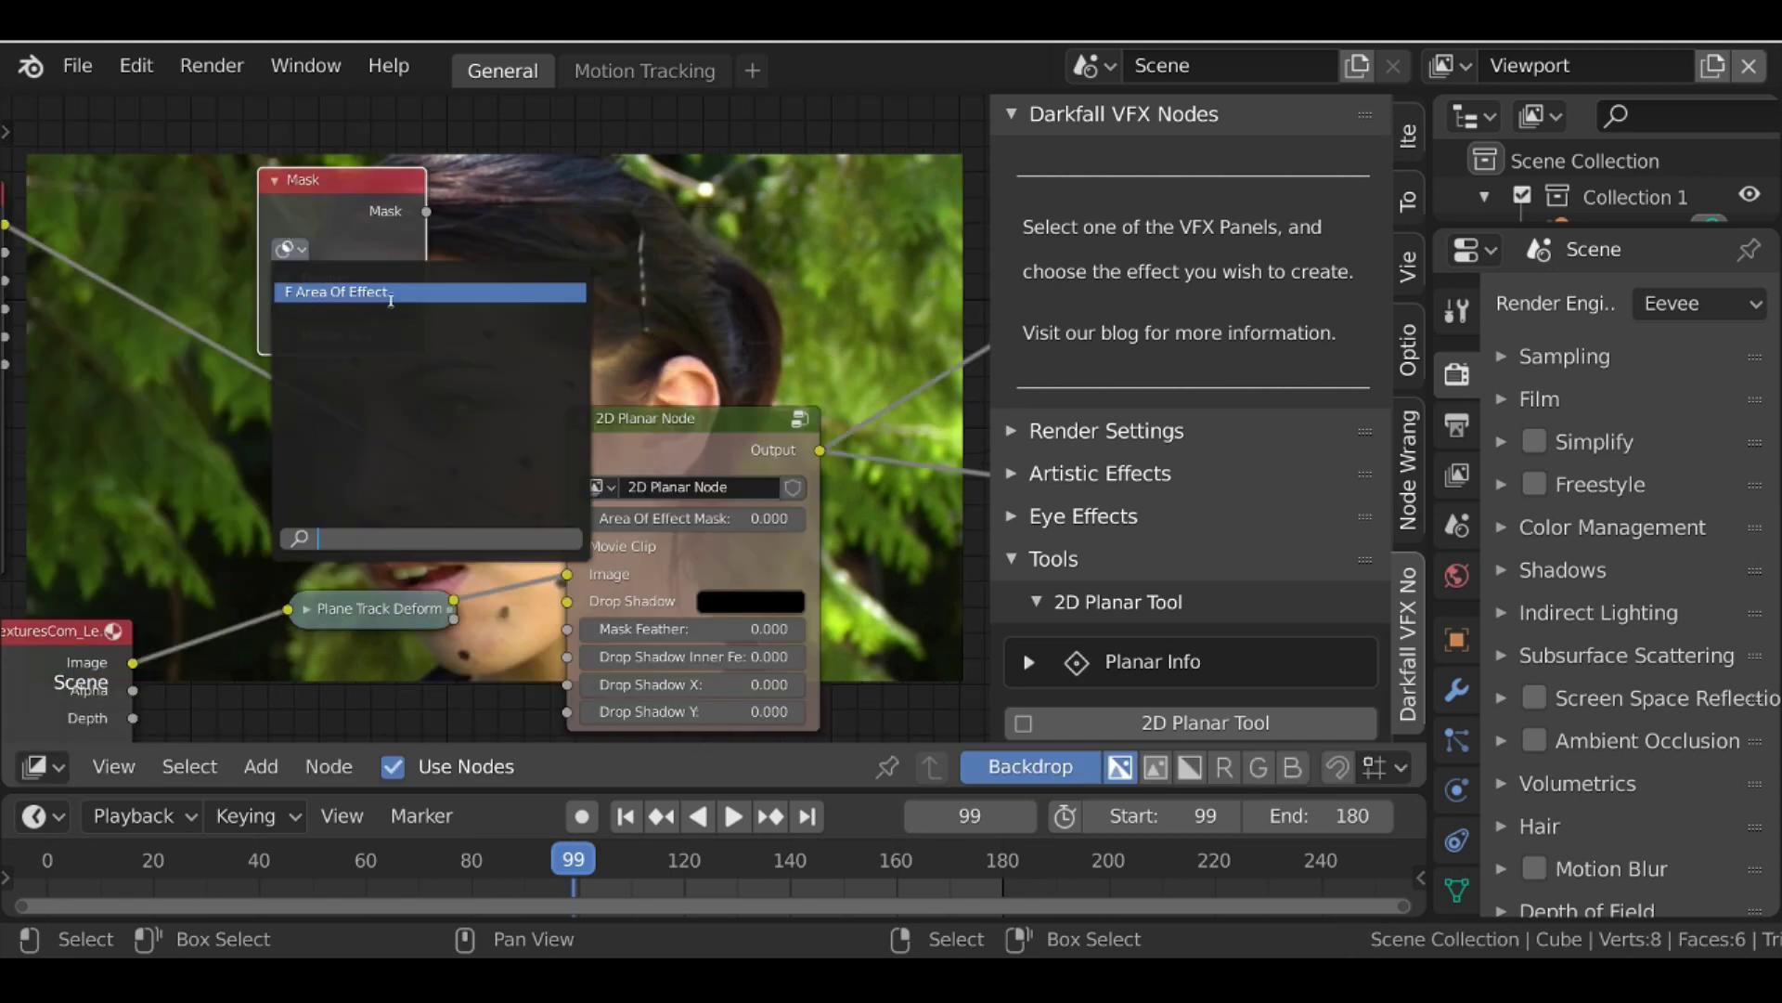
pyautogui.click(392, 293)
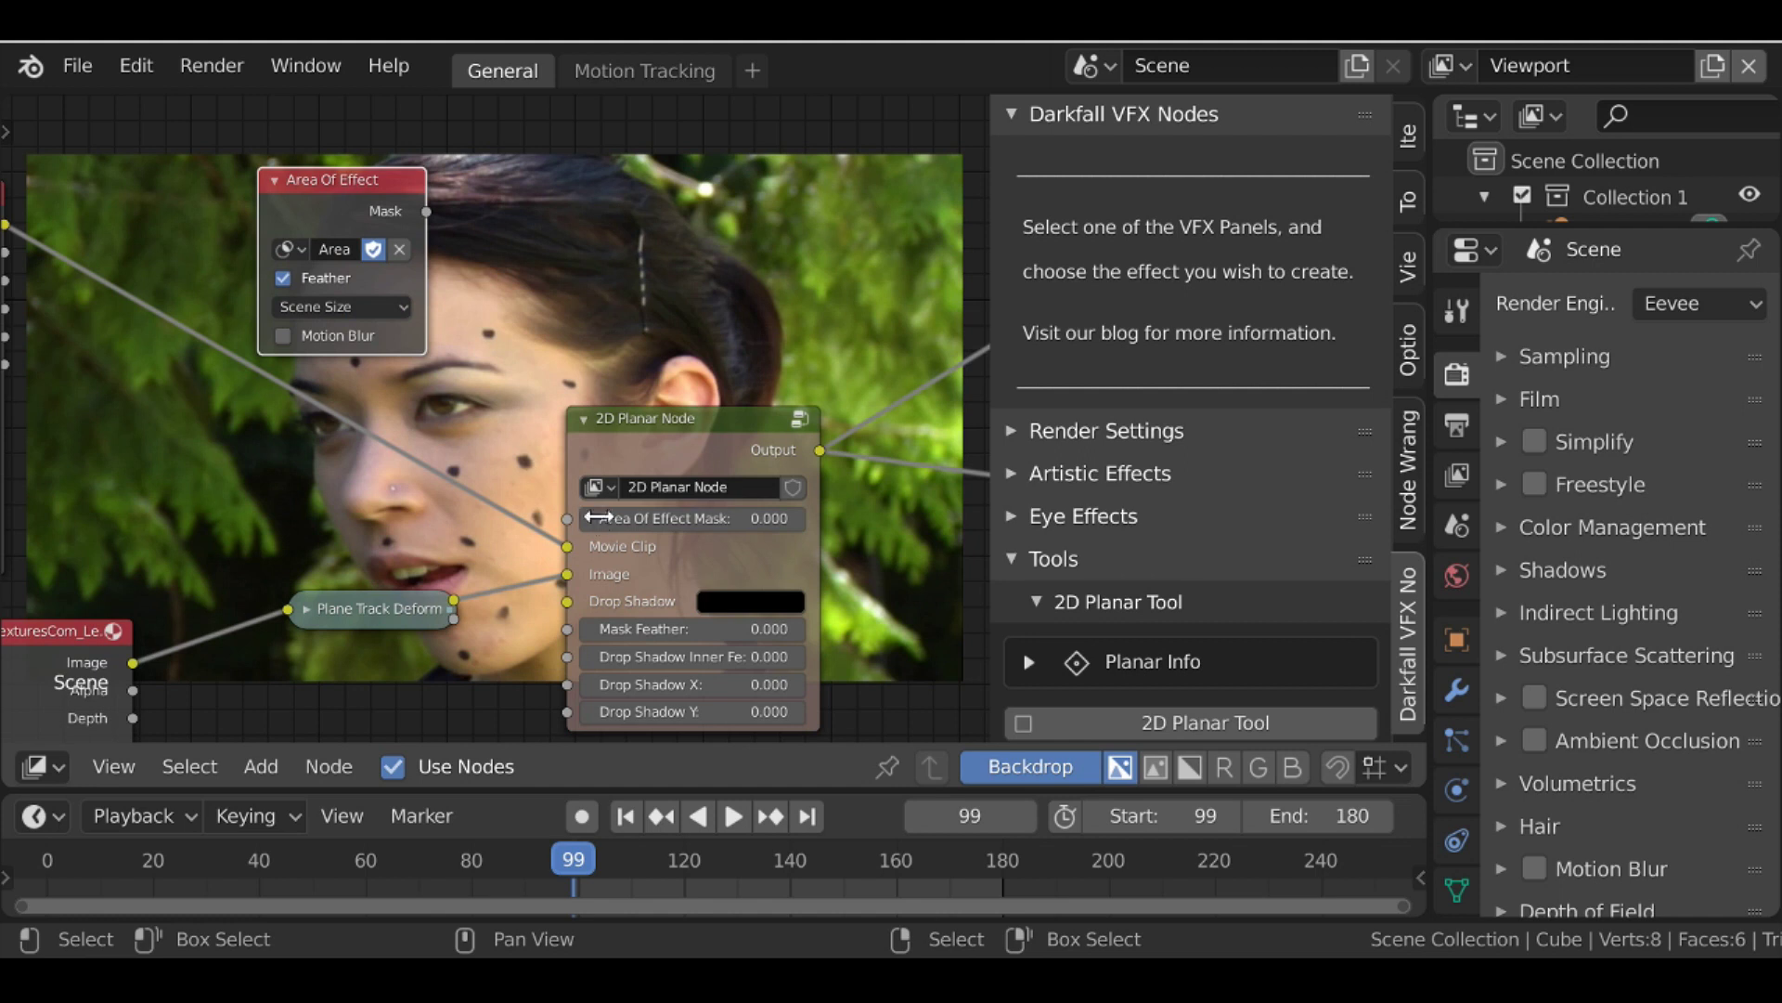
pyautogui.moveTo(426, 212); pyautogui.dragTo(469, 264)
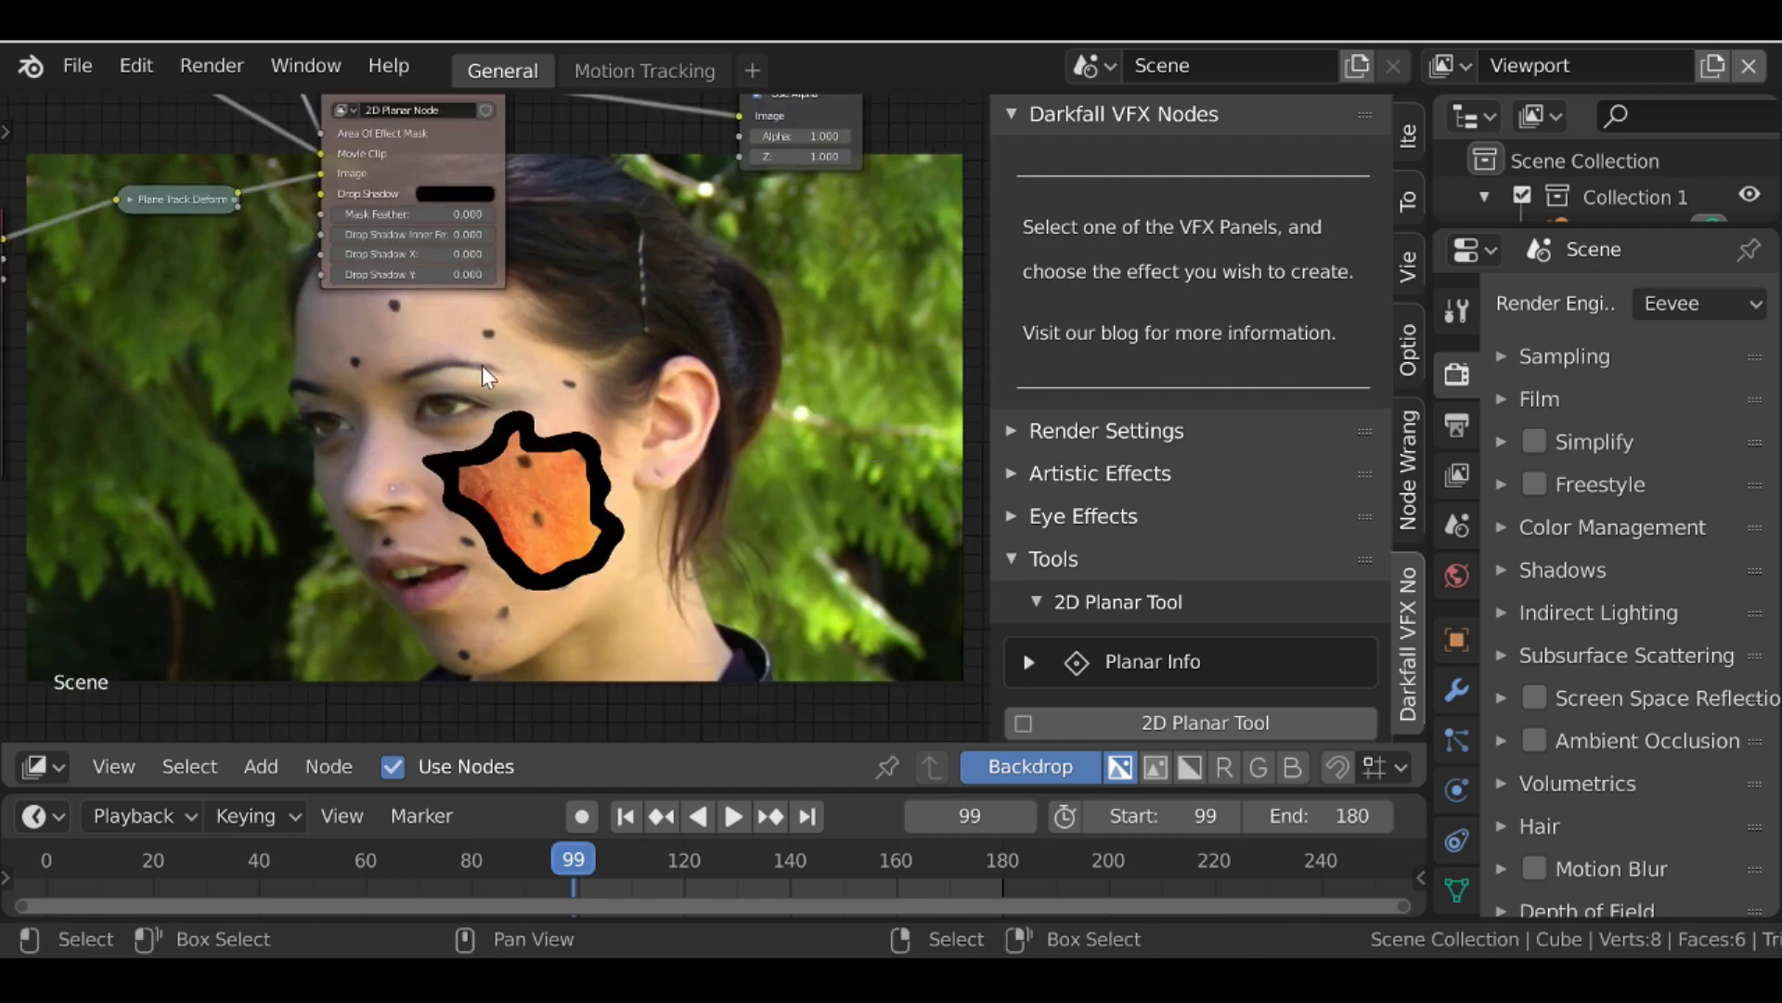
# Open the 2D Planar Node's Drop Shadow color for editing
pyautogui.moveTo(483, 367); pyautogui.dragTo(511, 453, button='middle')
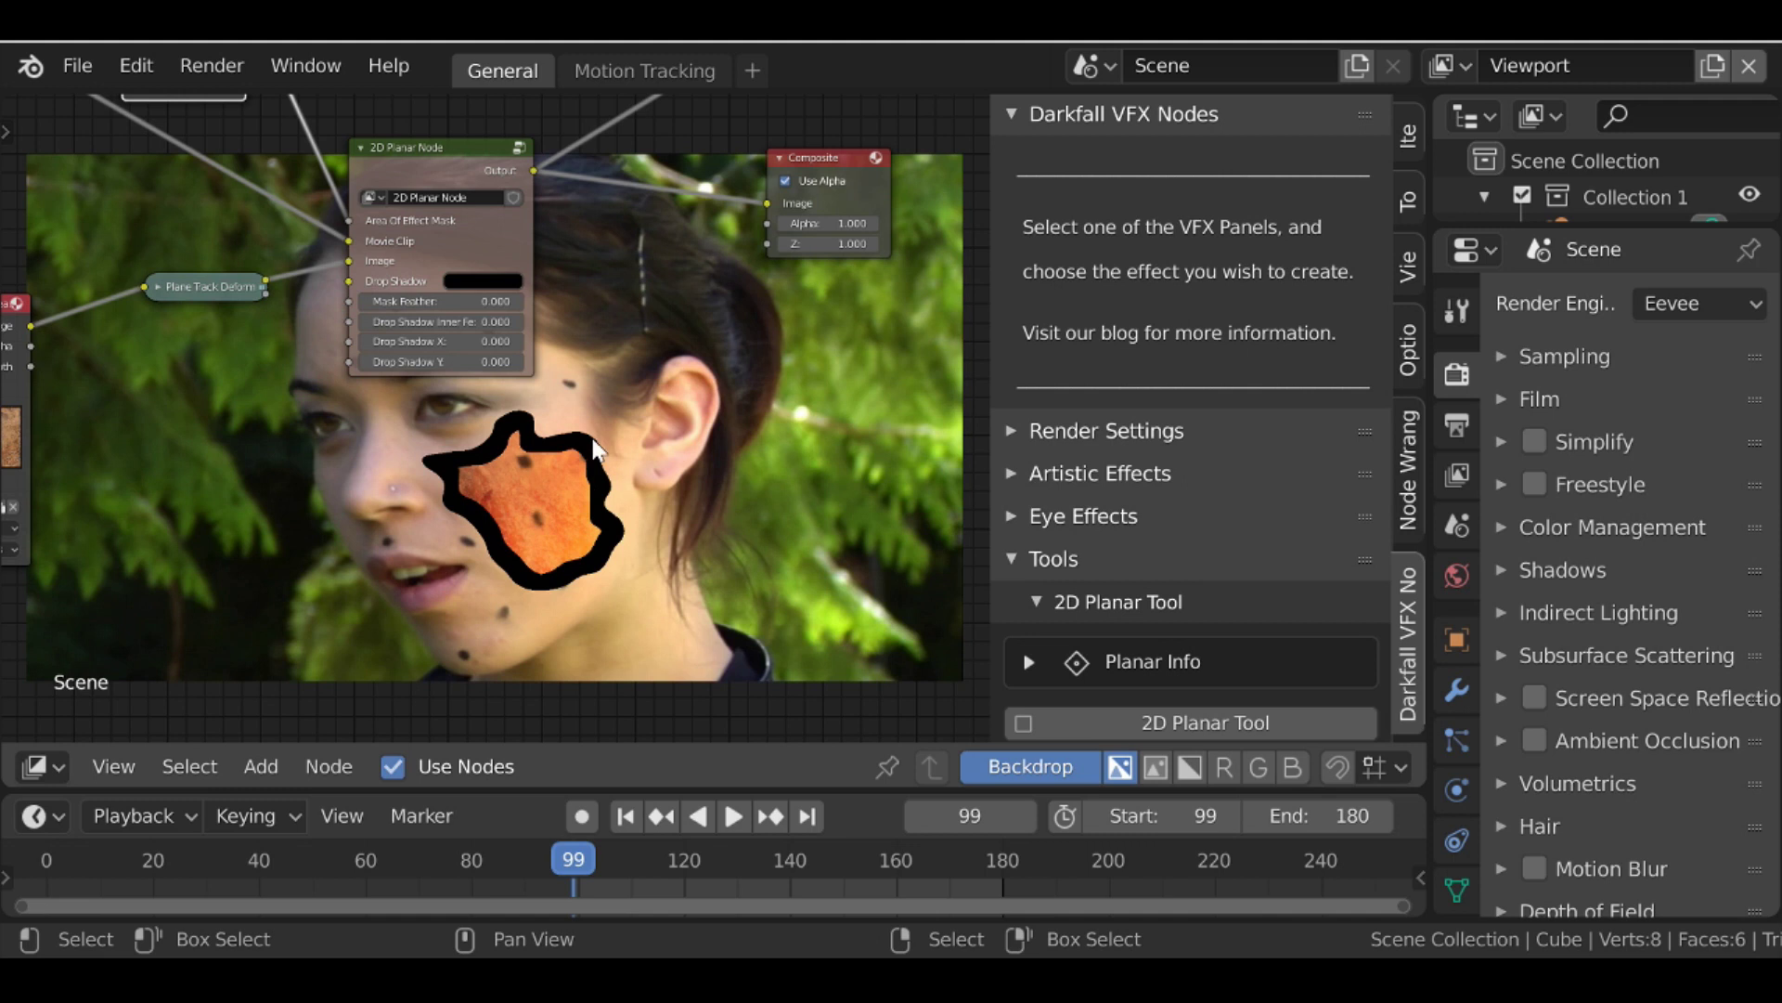
pyautogui.scroll(2, 531, 394)
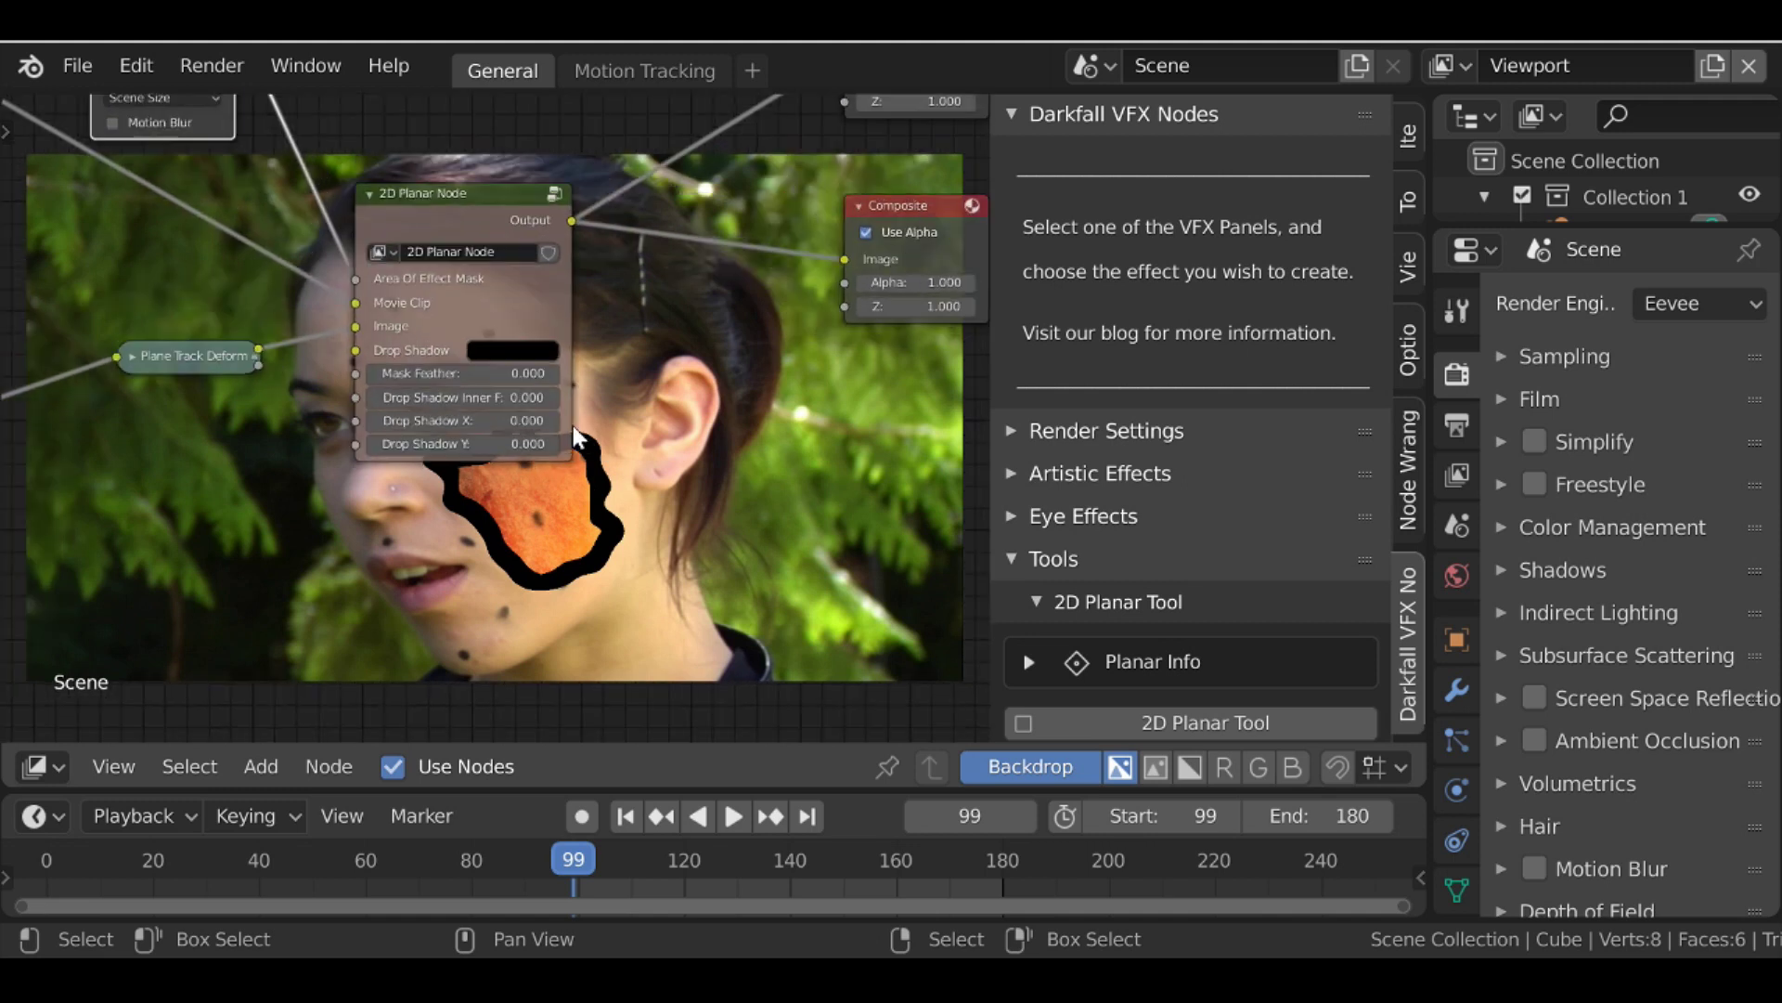
pyautogui.click(523, 349)
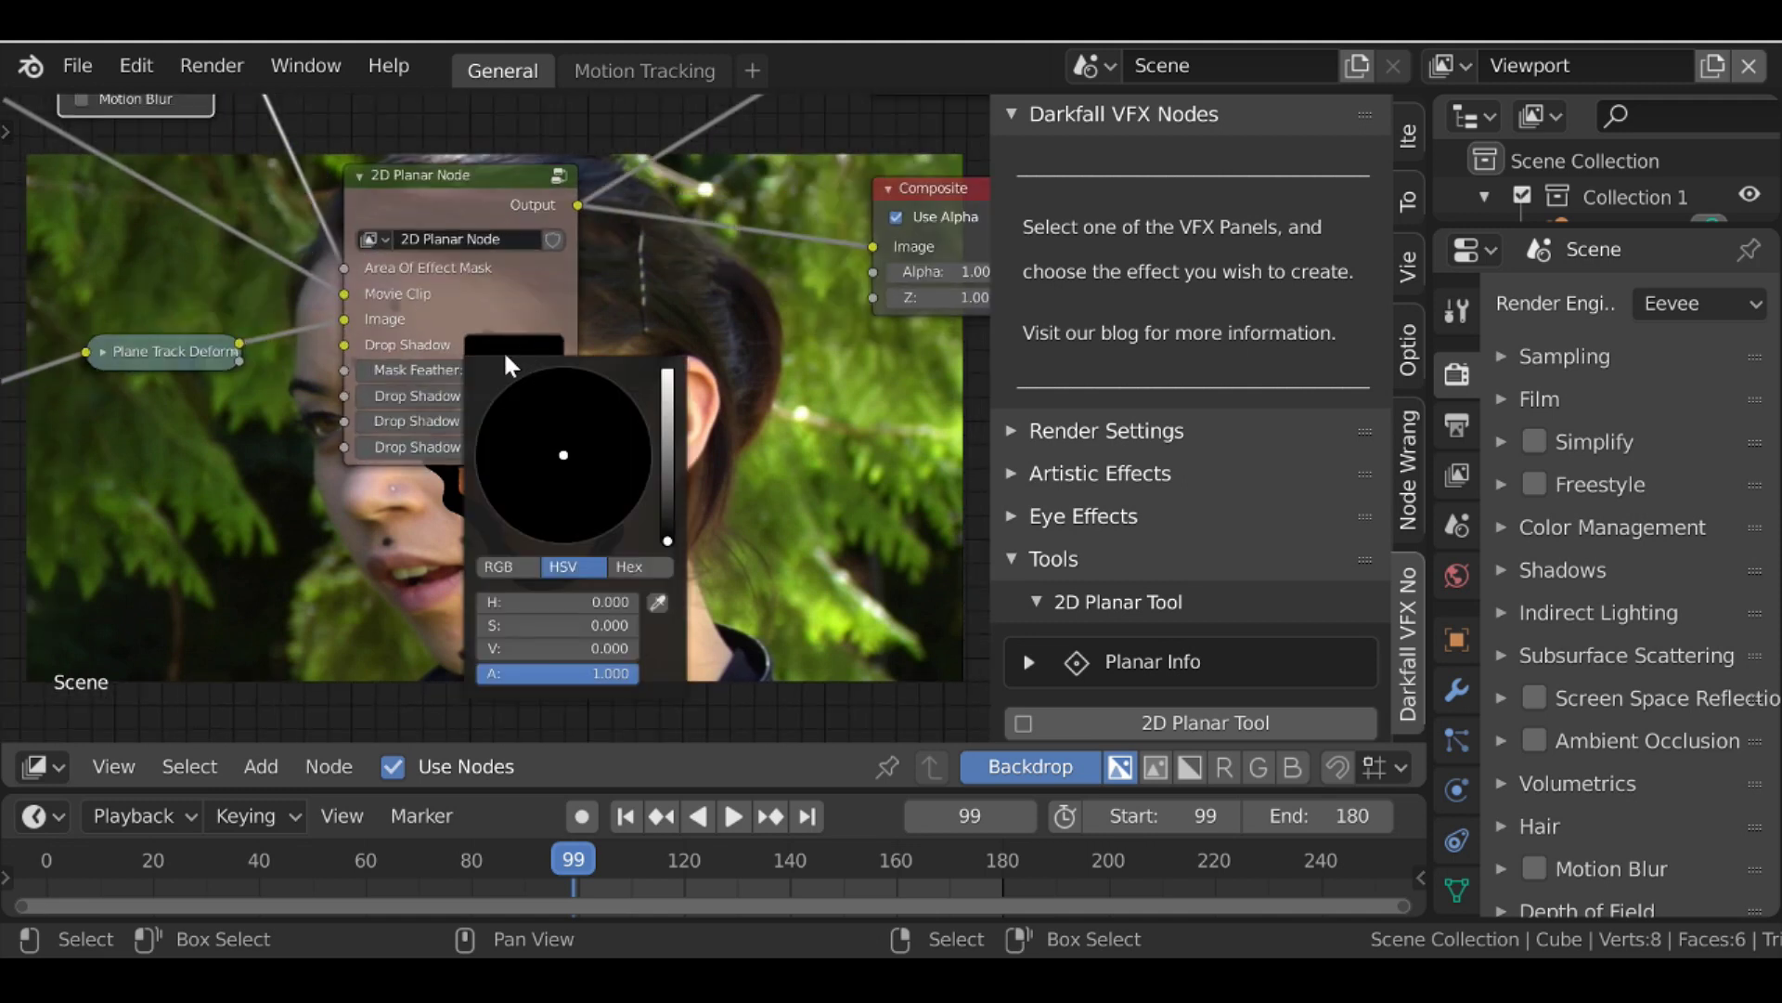
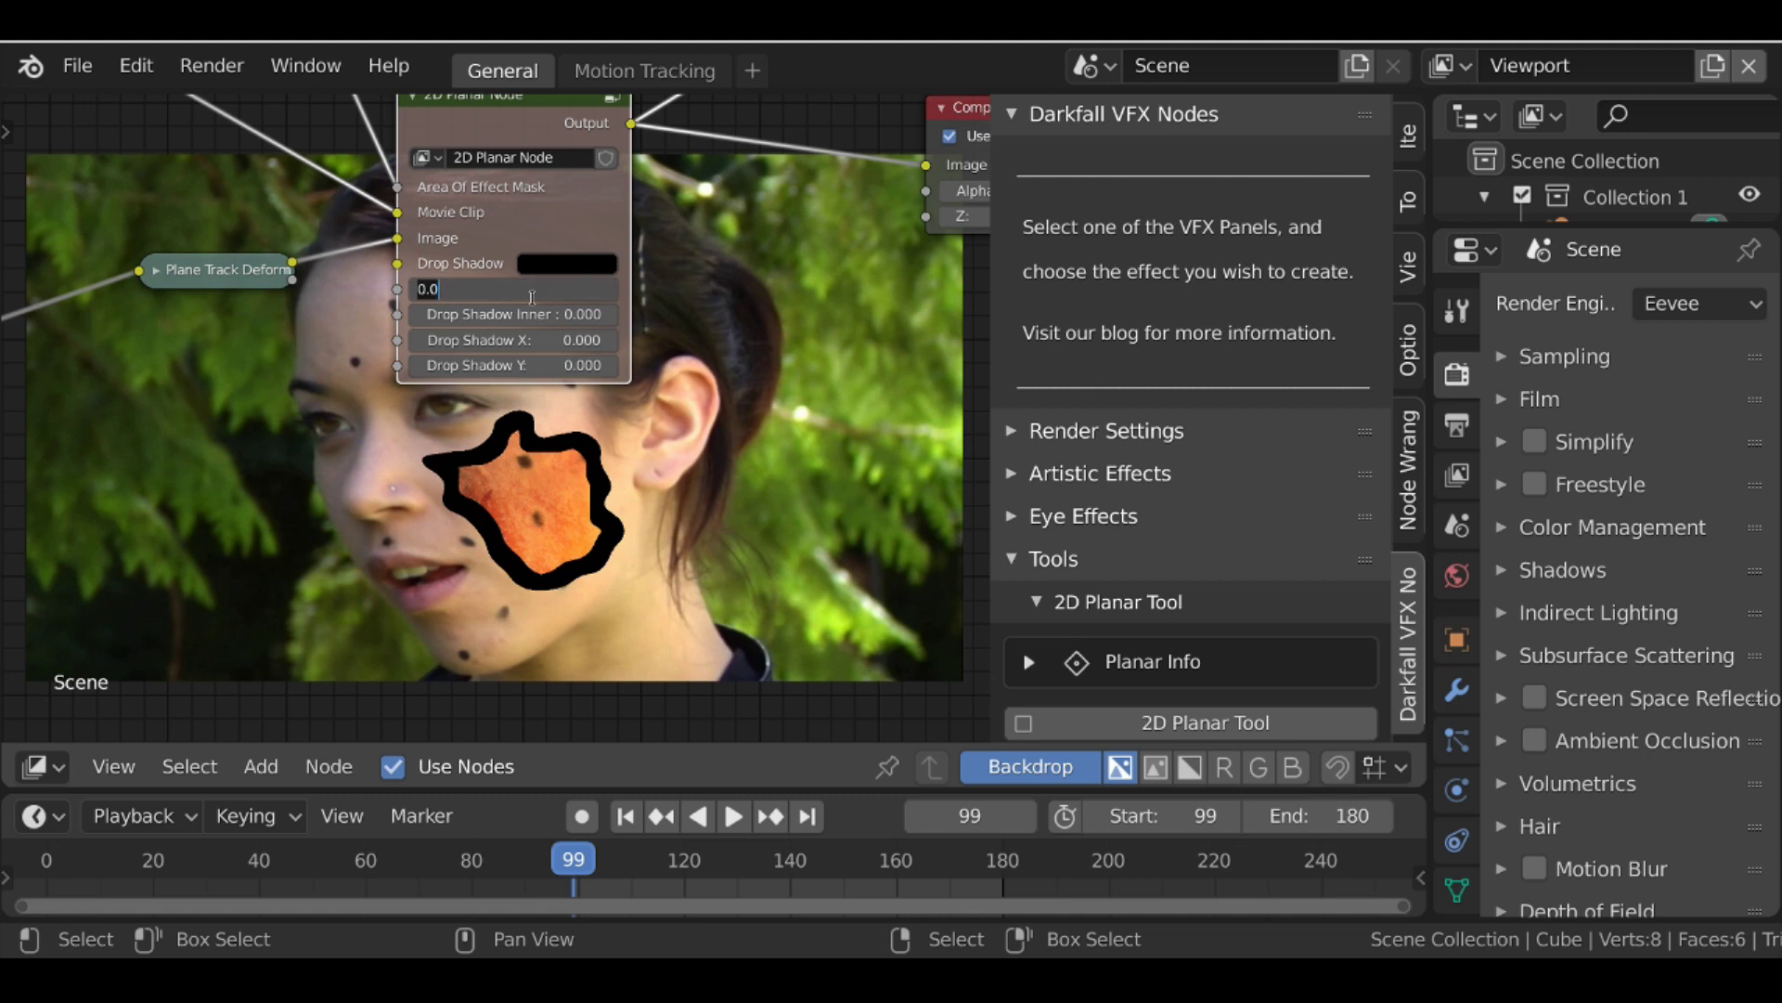
# Set the 2D Planar Node's Mask Feather to 8
pyautogui.write('8')
pyautogui.press('Return')
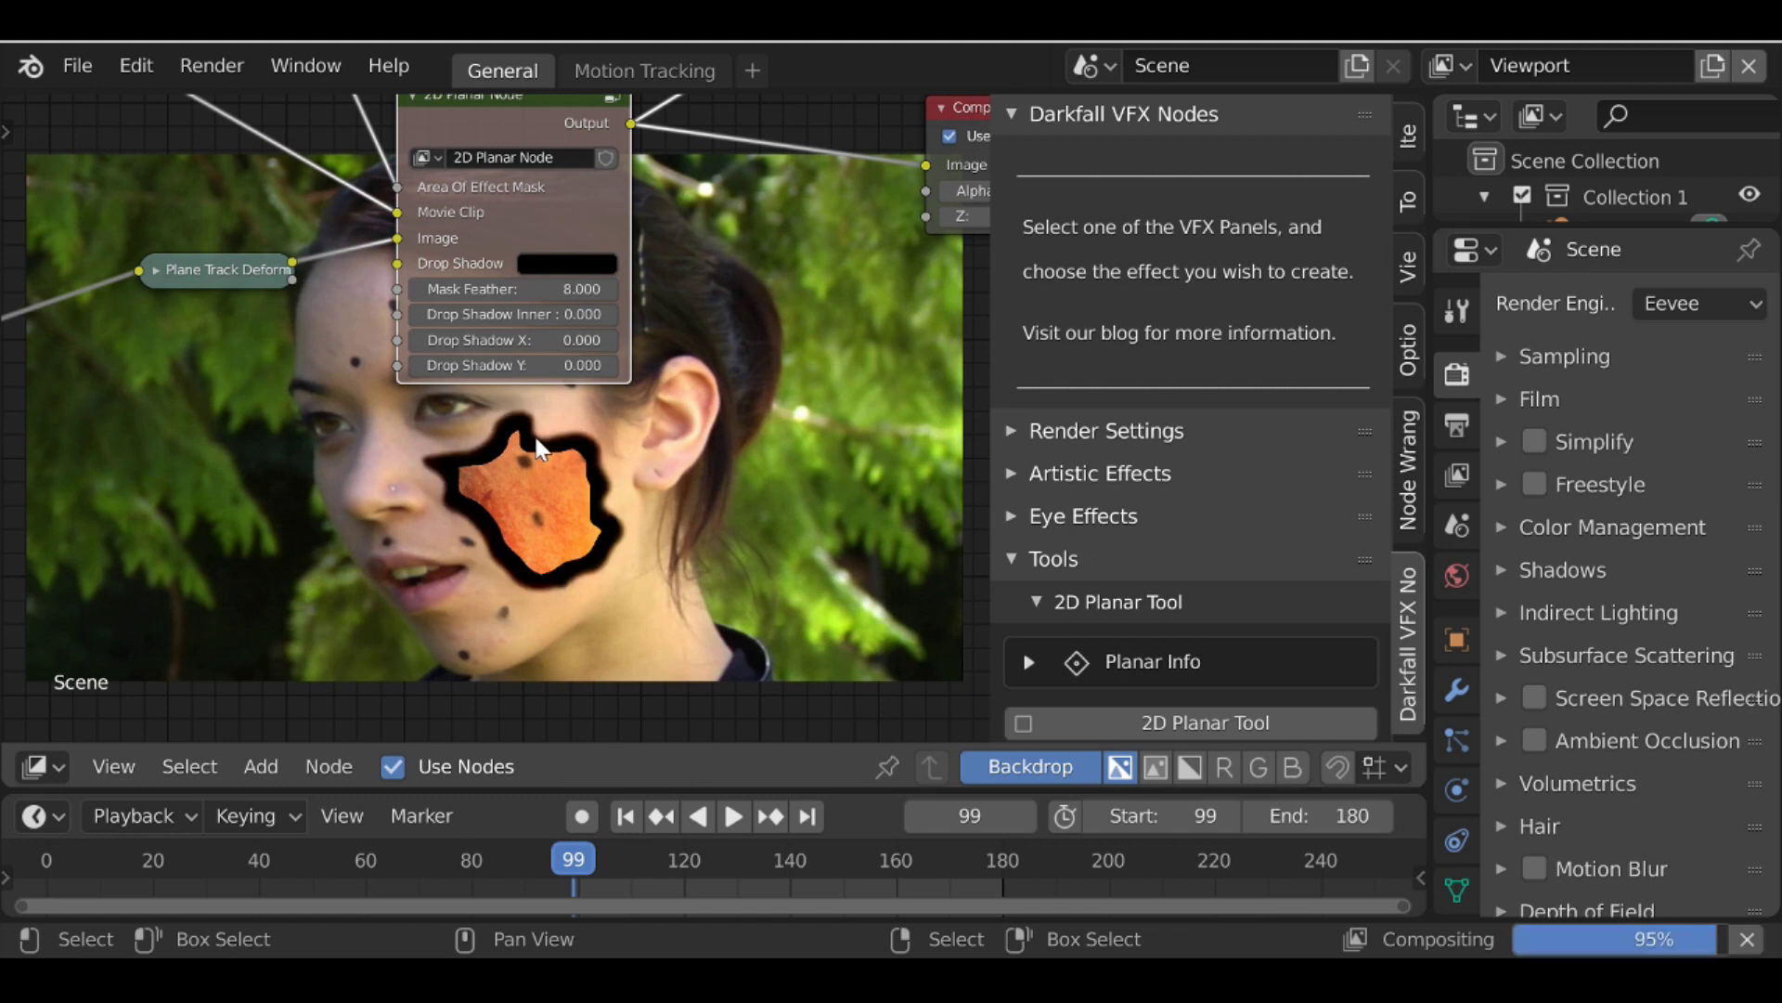
# Set the 2D Planar Node's Drop Shadow Inner value to 20 and raise it to 40
pyautogui.scroll(-2, 230, 357)
pyautogui.moveTo(230, 357); pyautogui.dragTo(495, 523, button='middle')
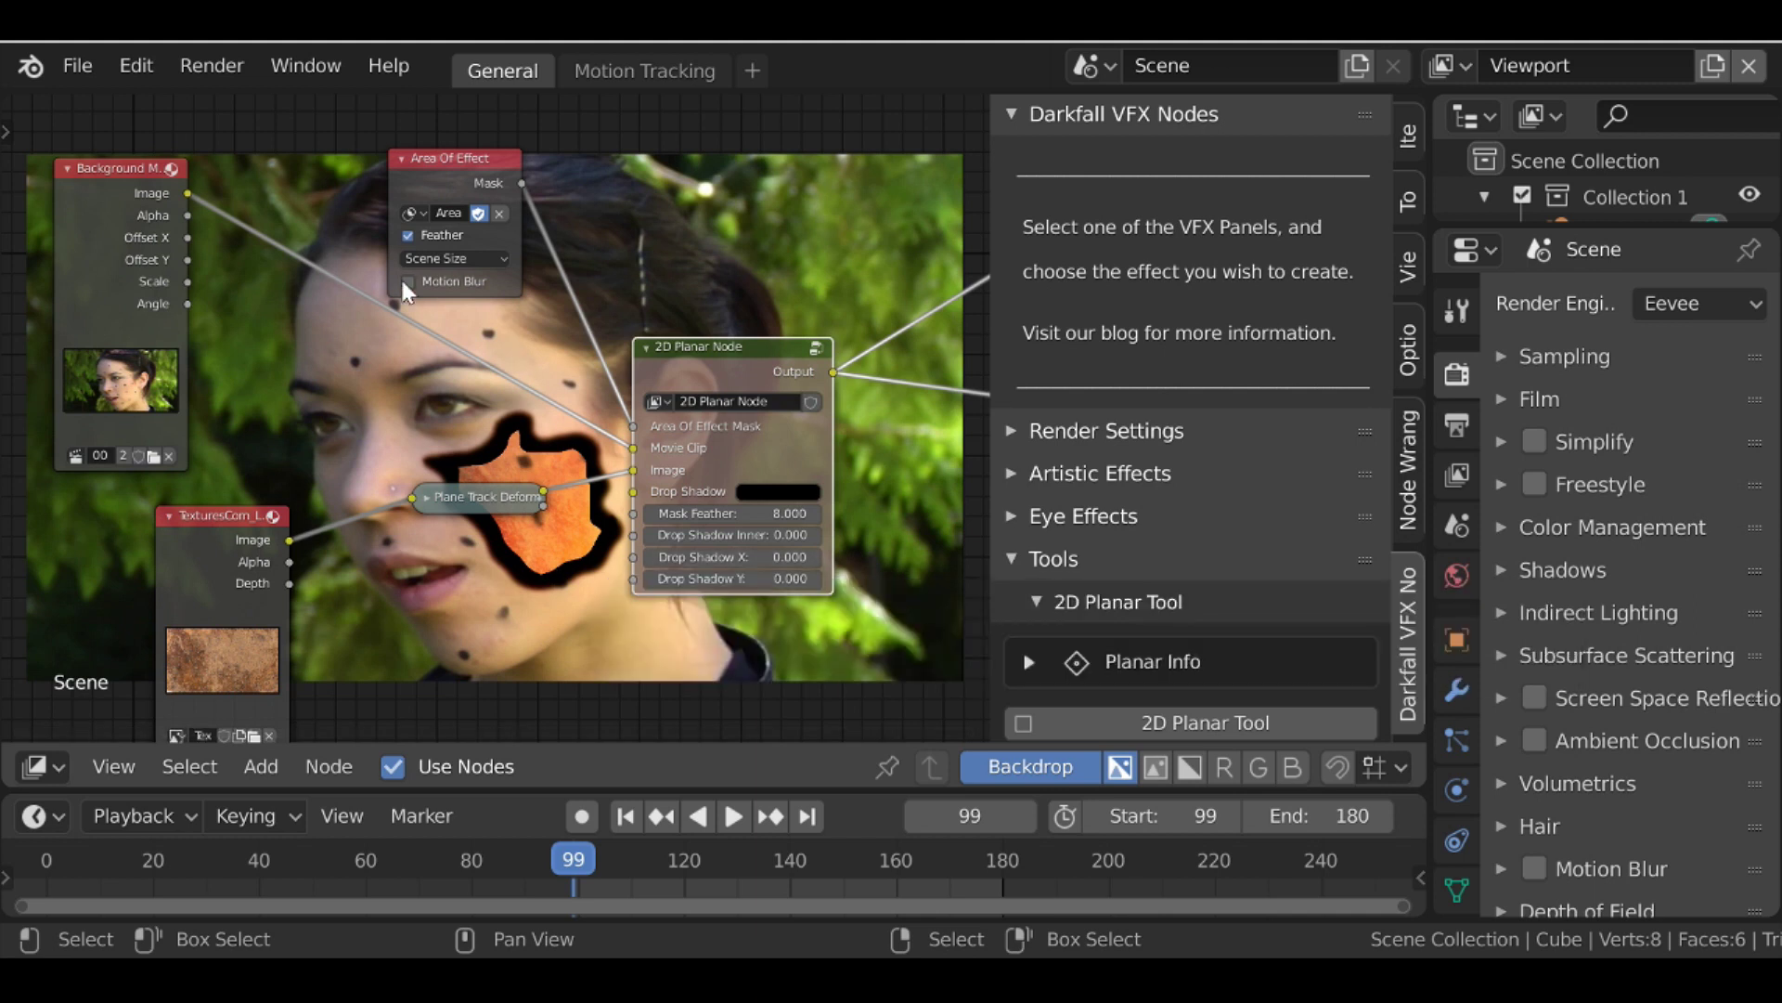
pyautogui.scroll(1, 543, 284)
pyautogui.moveTo(543, 283); pyautogui.dragTo(363, 255, button='middle')
pyautogui.scroll(3, 743, 547)
pyautogui.moveTo(753, 554); pyautogui.dragTo(596, 367, button='middle')
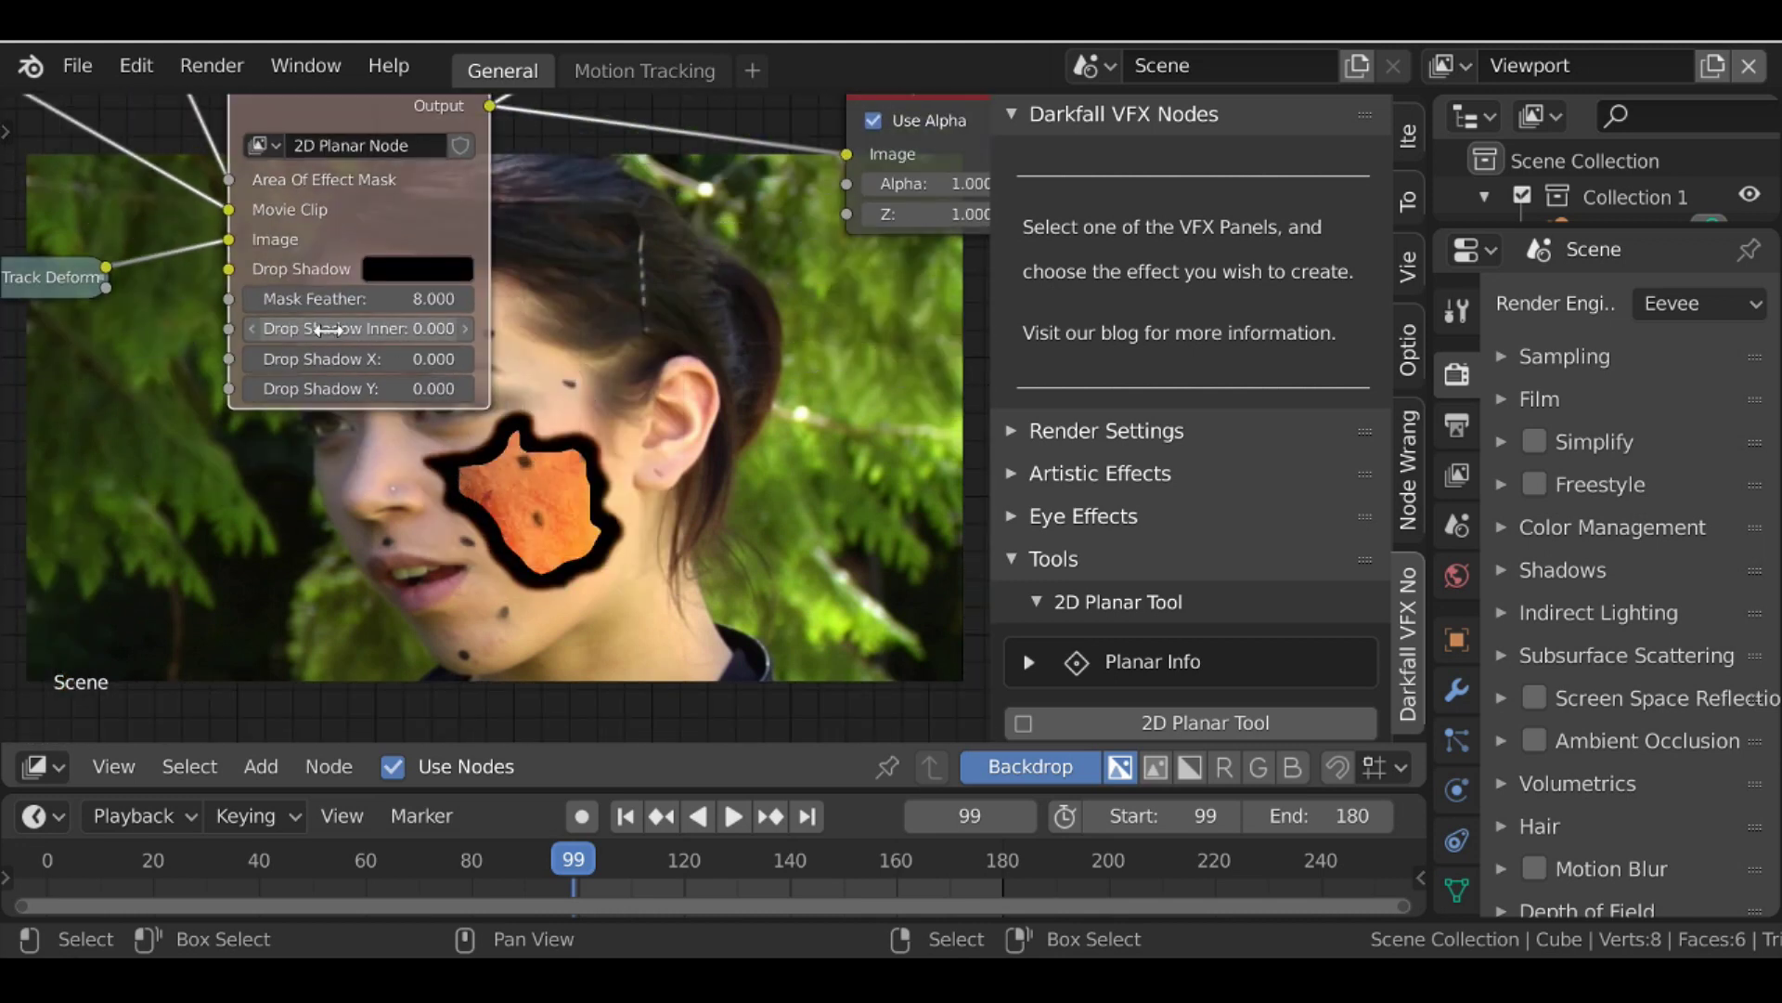
pyautogui.click(375, 328)
pyautogui.write('0.0')
pyautogui.write('20')
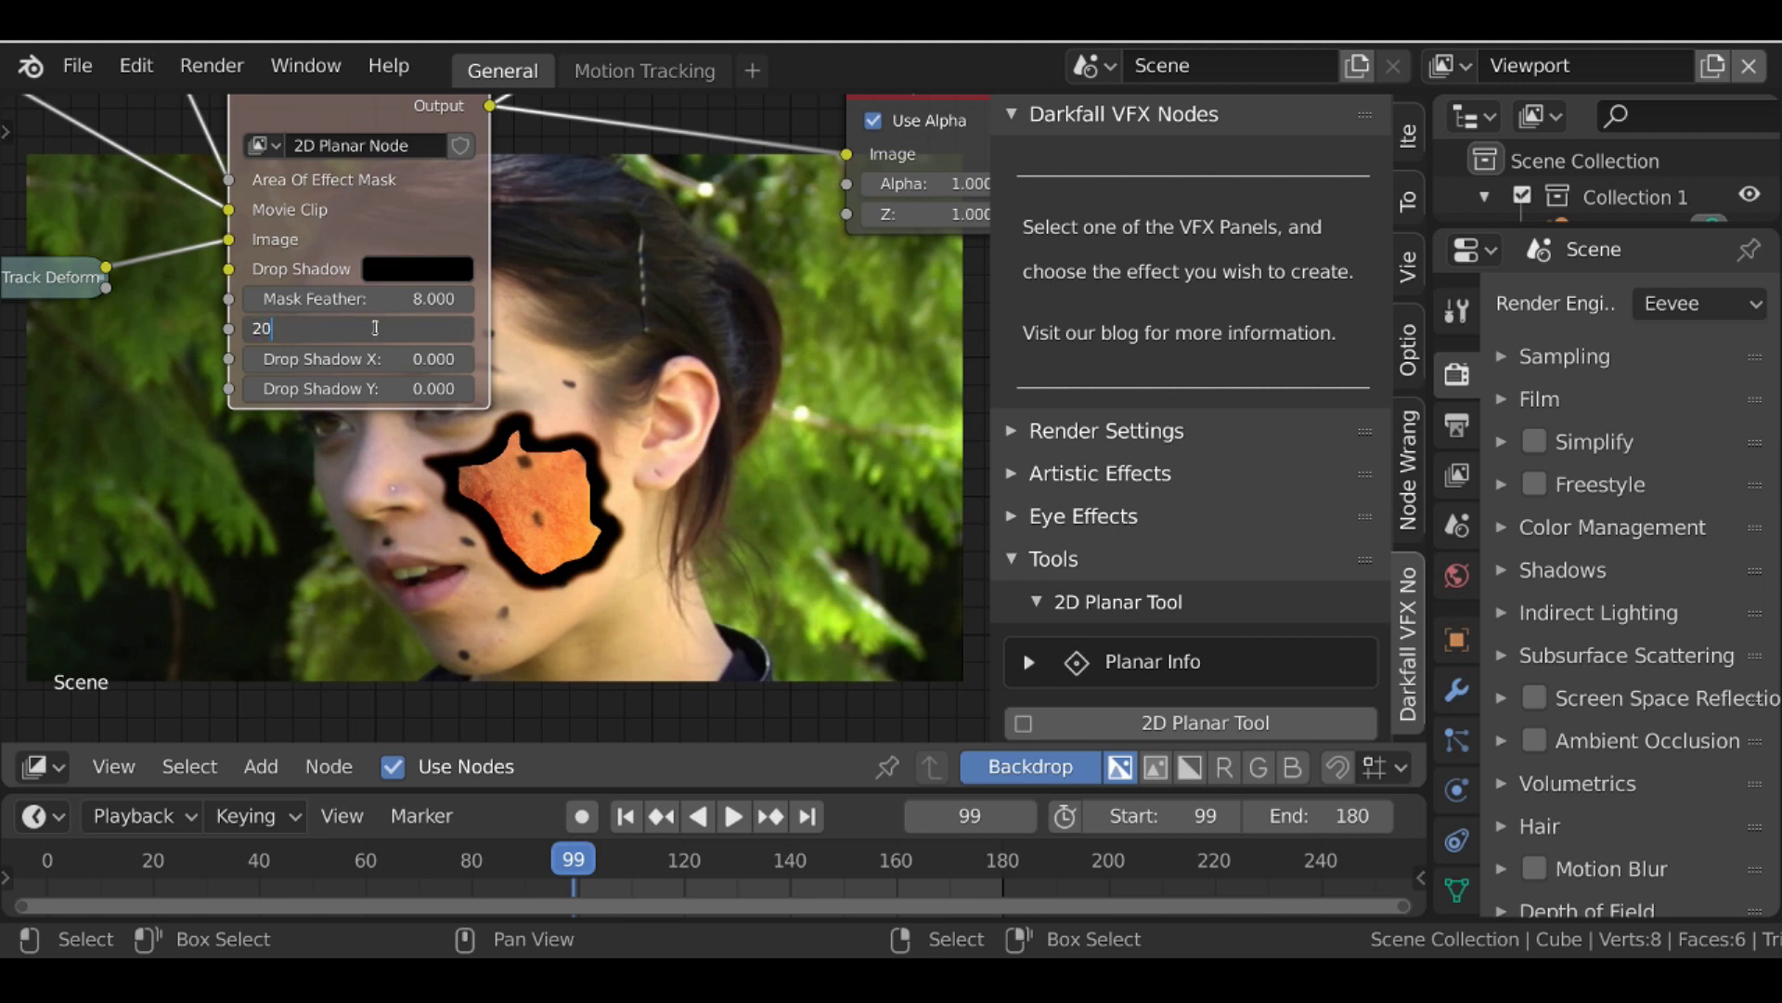
pyautogui.press('Return')
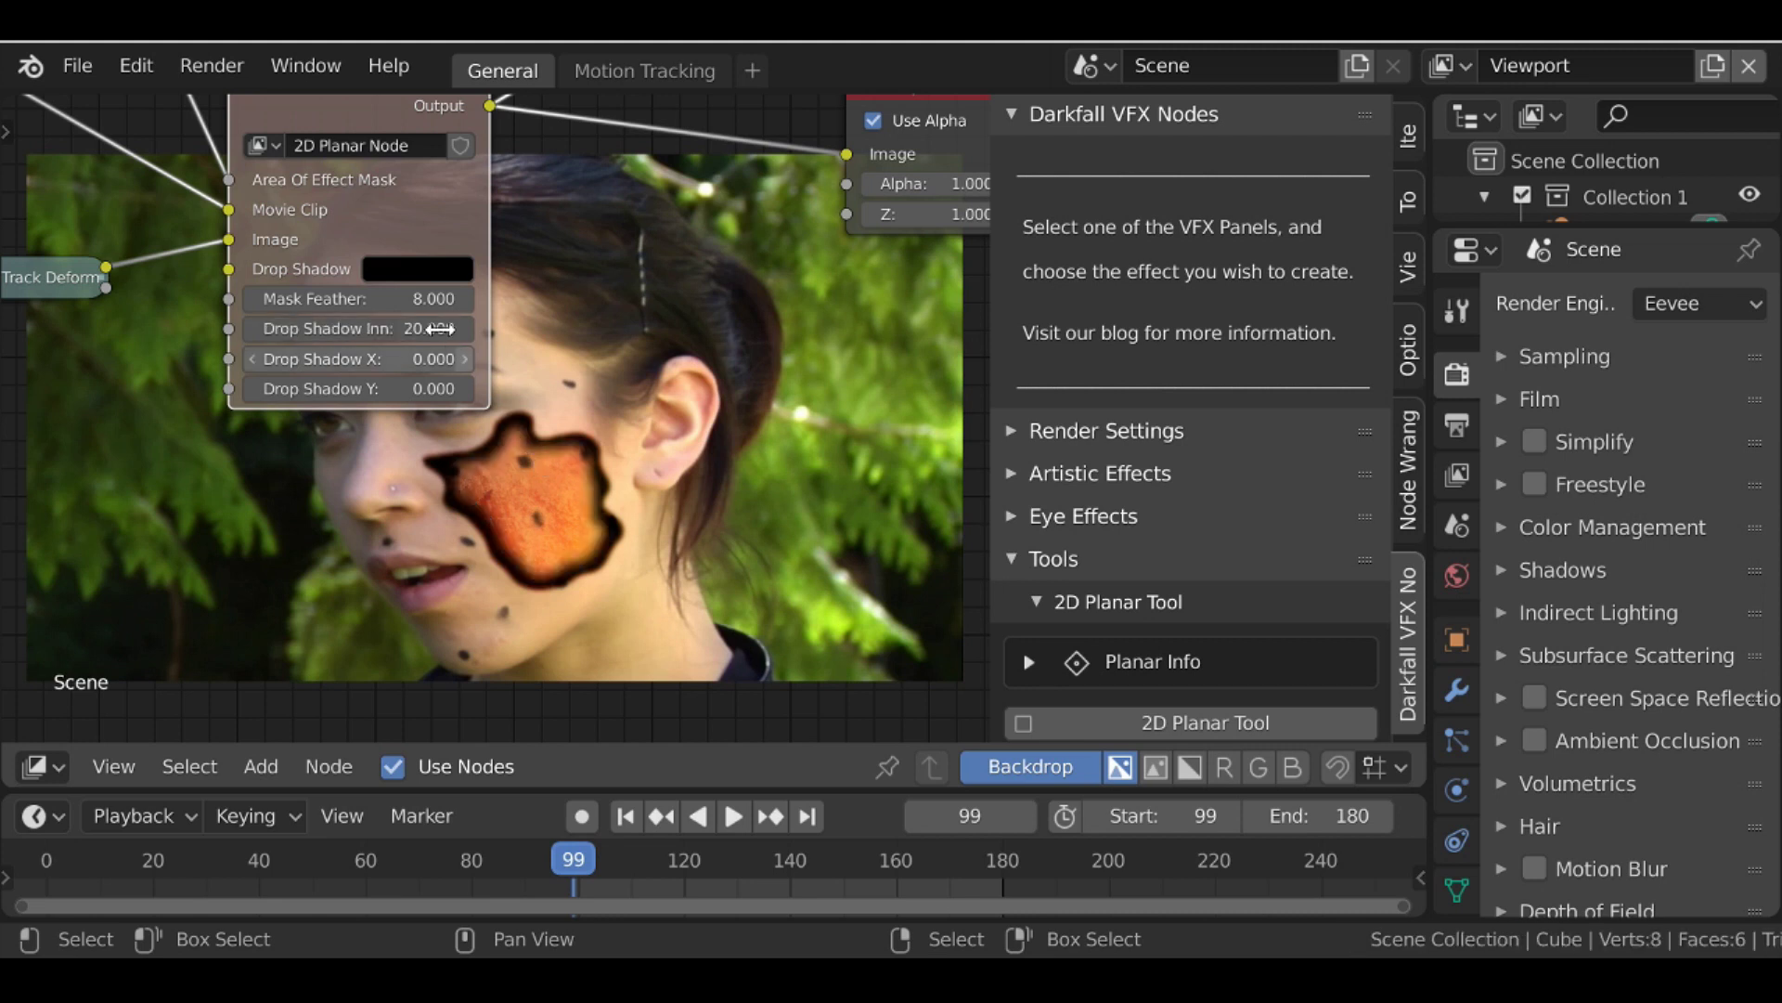
pyautogui.click(384, 328)
pyautogui.write('40')
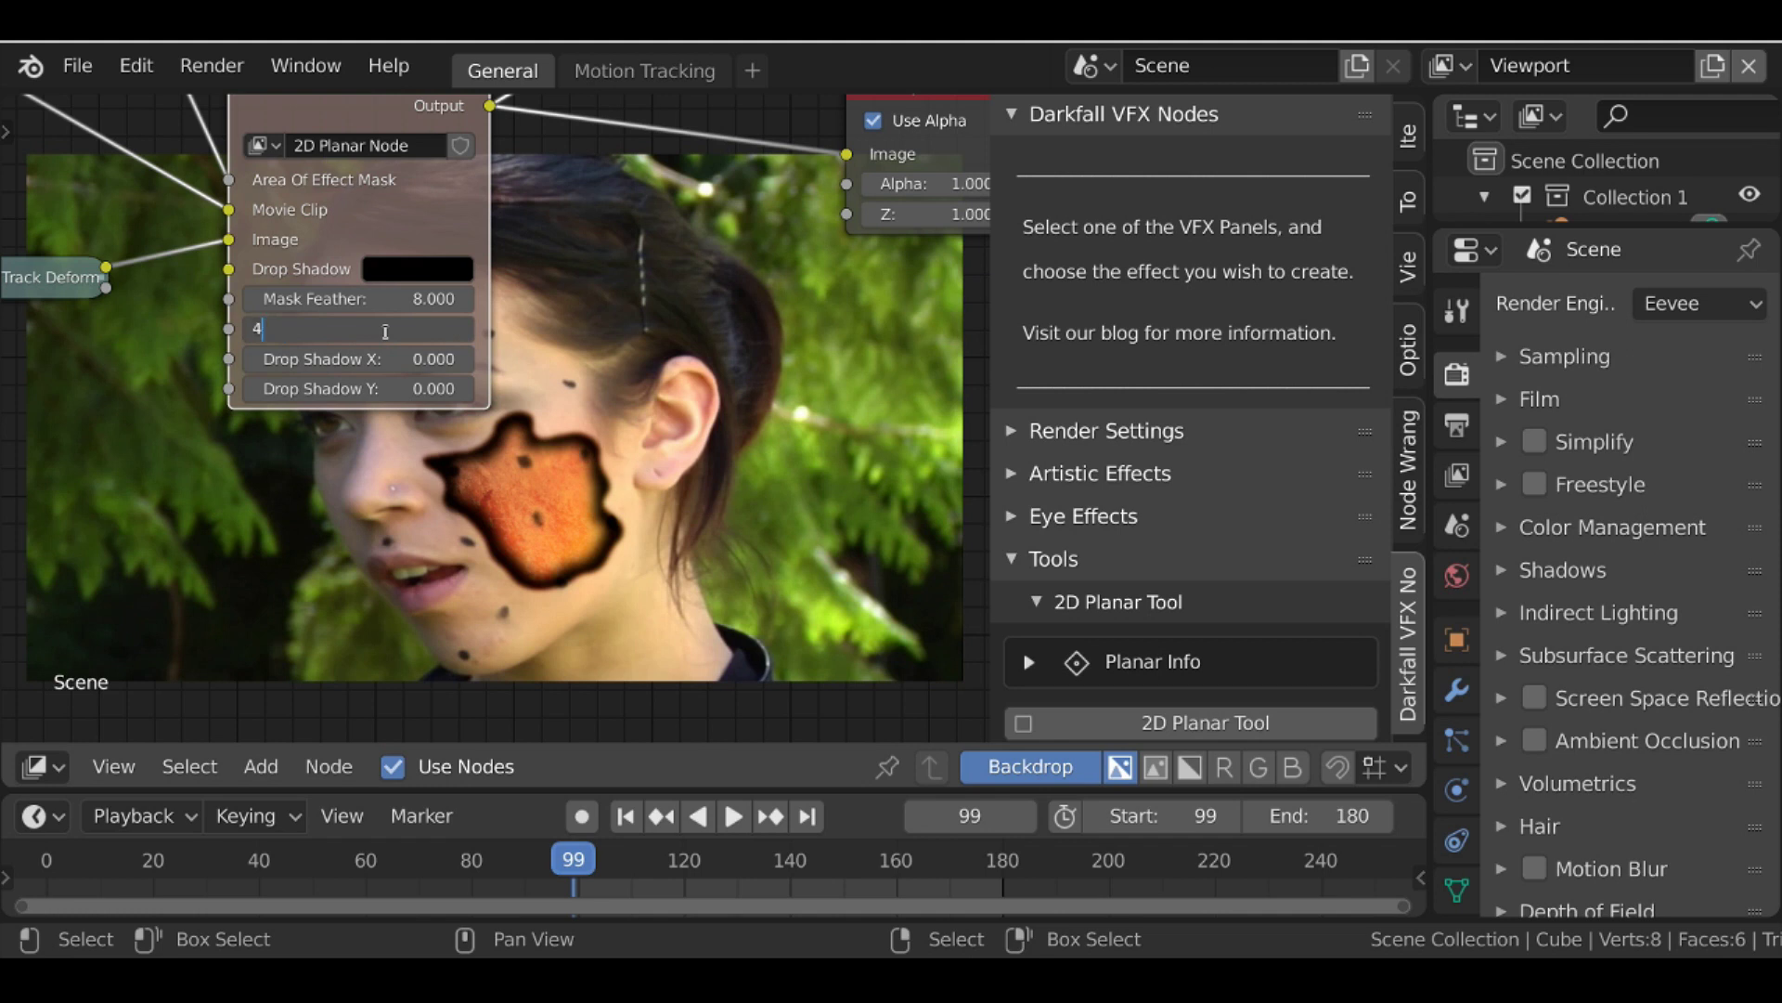
pyautogui.press('Return')
# Offset the 2D Planar Node's drop shadow by -10 in X and -9 in Y
pyautogui.moveTo(484, 482); pyautogui.dragTo(429, 407, button='middle')
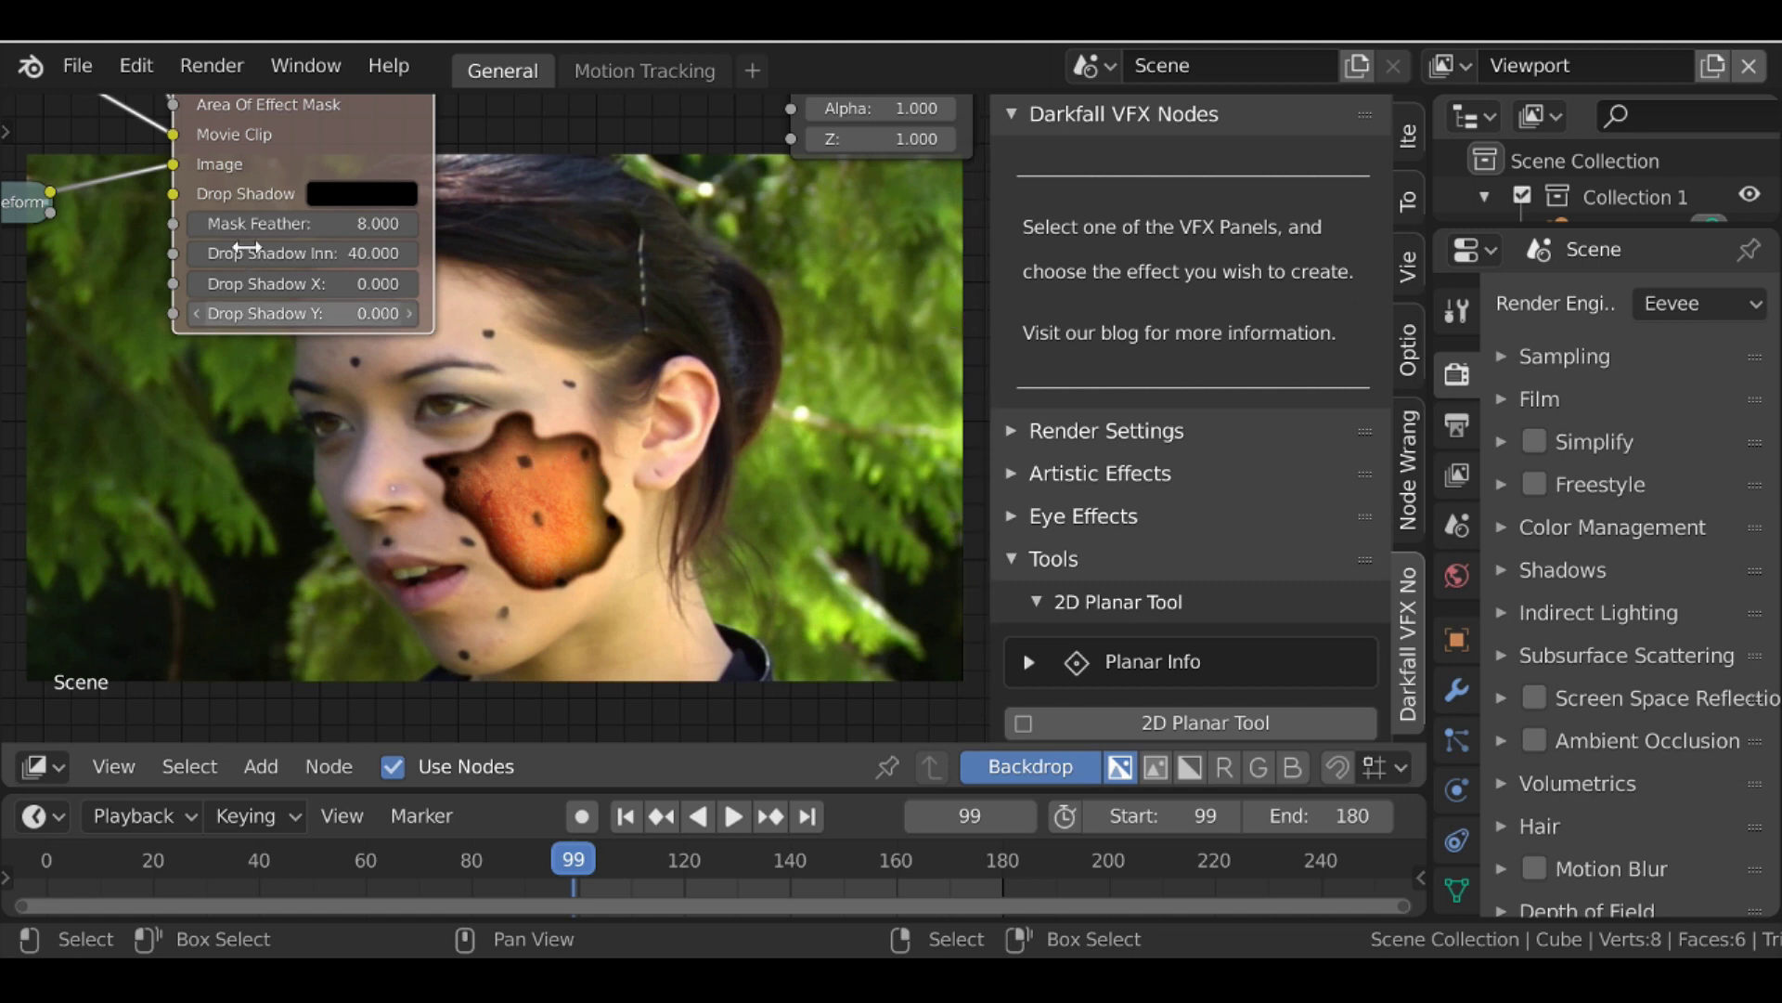
pyautogui.moveTo(319, 284)
pyautogui.mouseDown()
pyautogui.moveTo(279, 283)
pyautogui.moveTo(331, 281)
pyautogui.mouseUp()
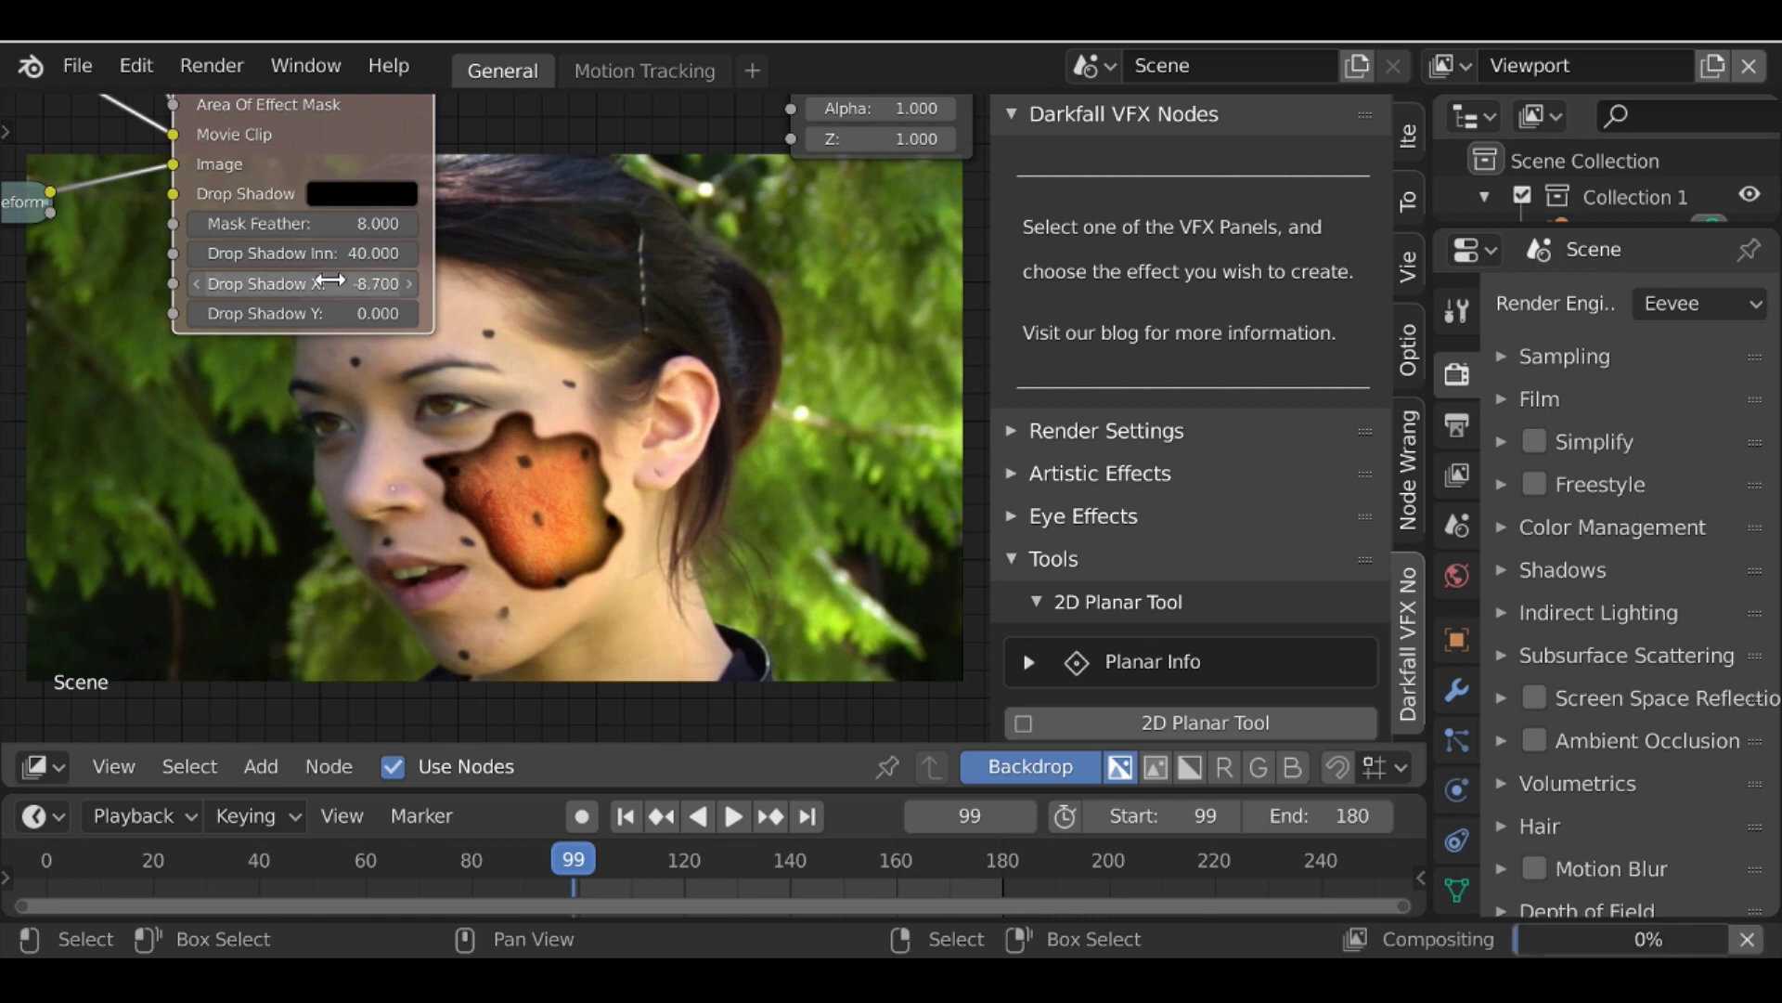
pyautogui.click(340, 282)
pyautogui.write('-10')
pyautogui.press('Return')
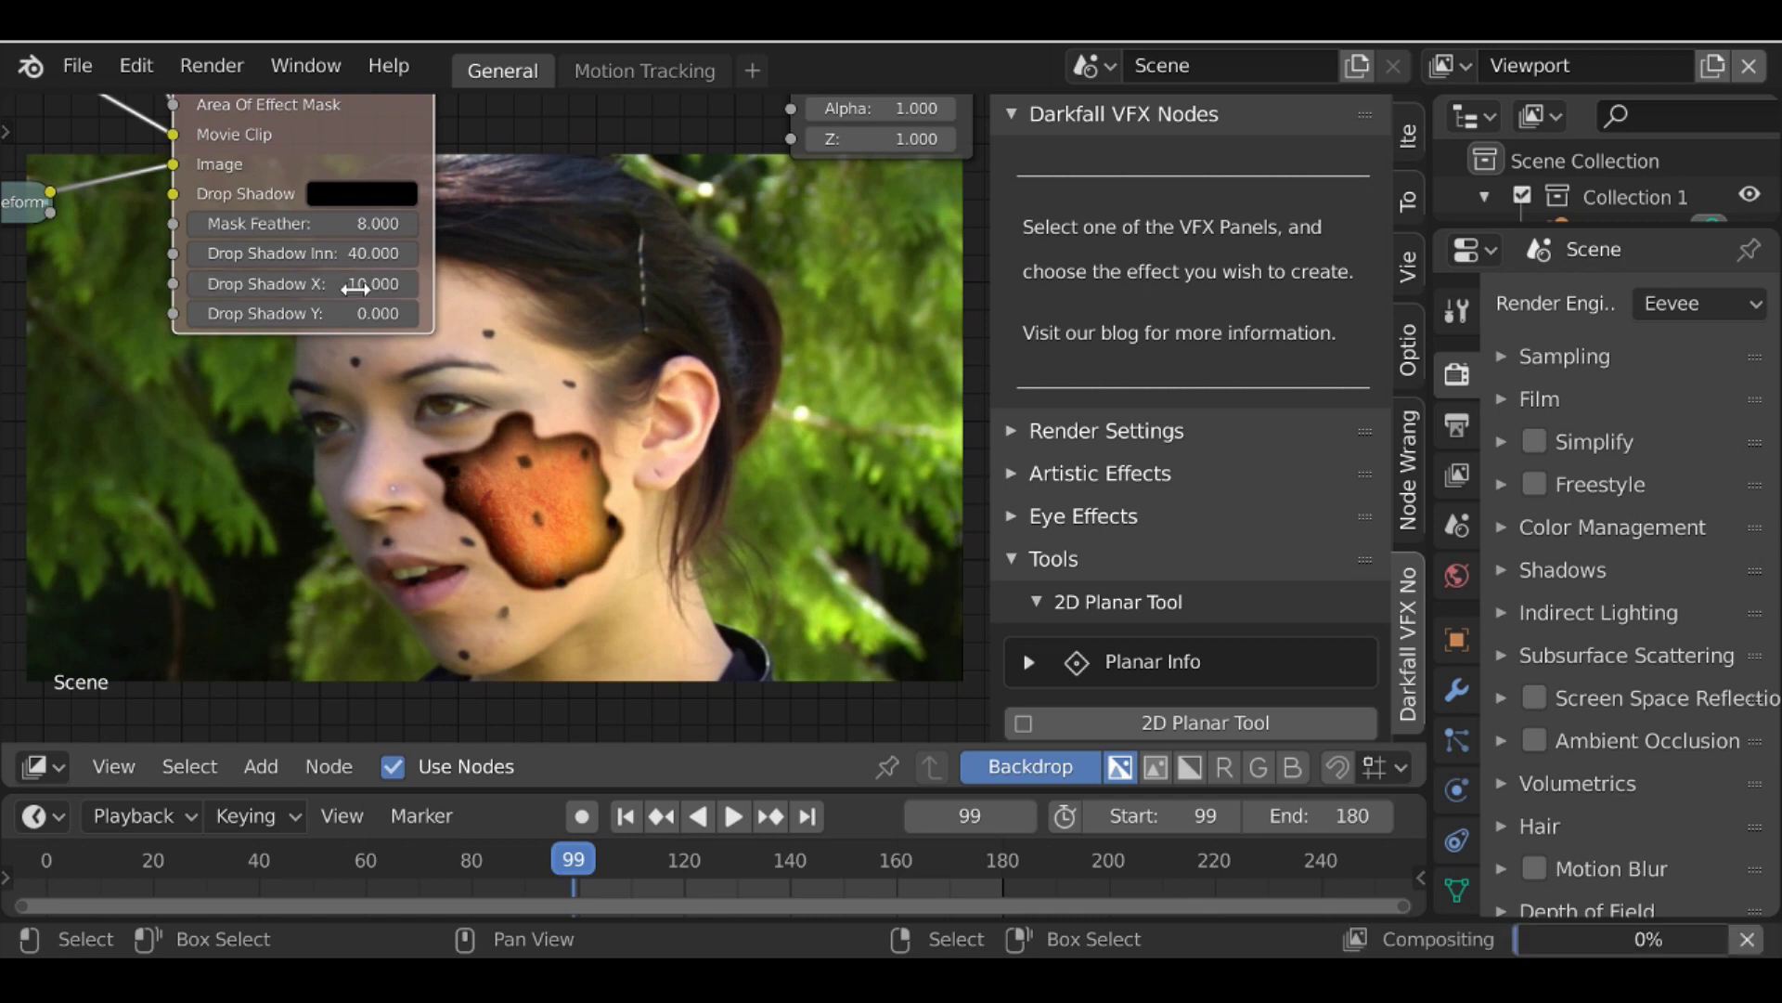
pyautogui.click(350, 312)
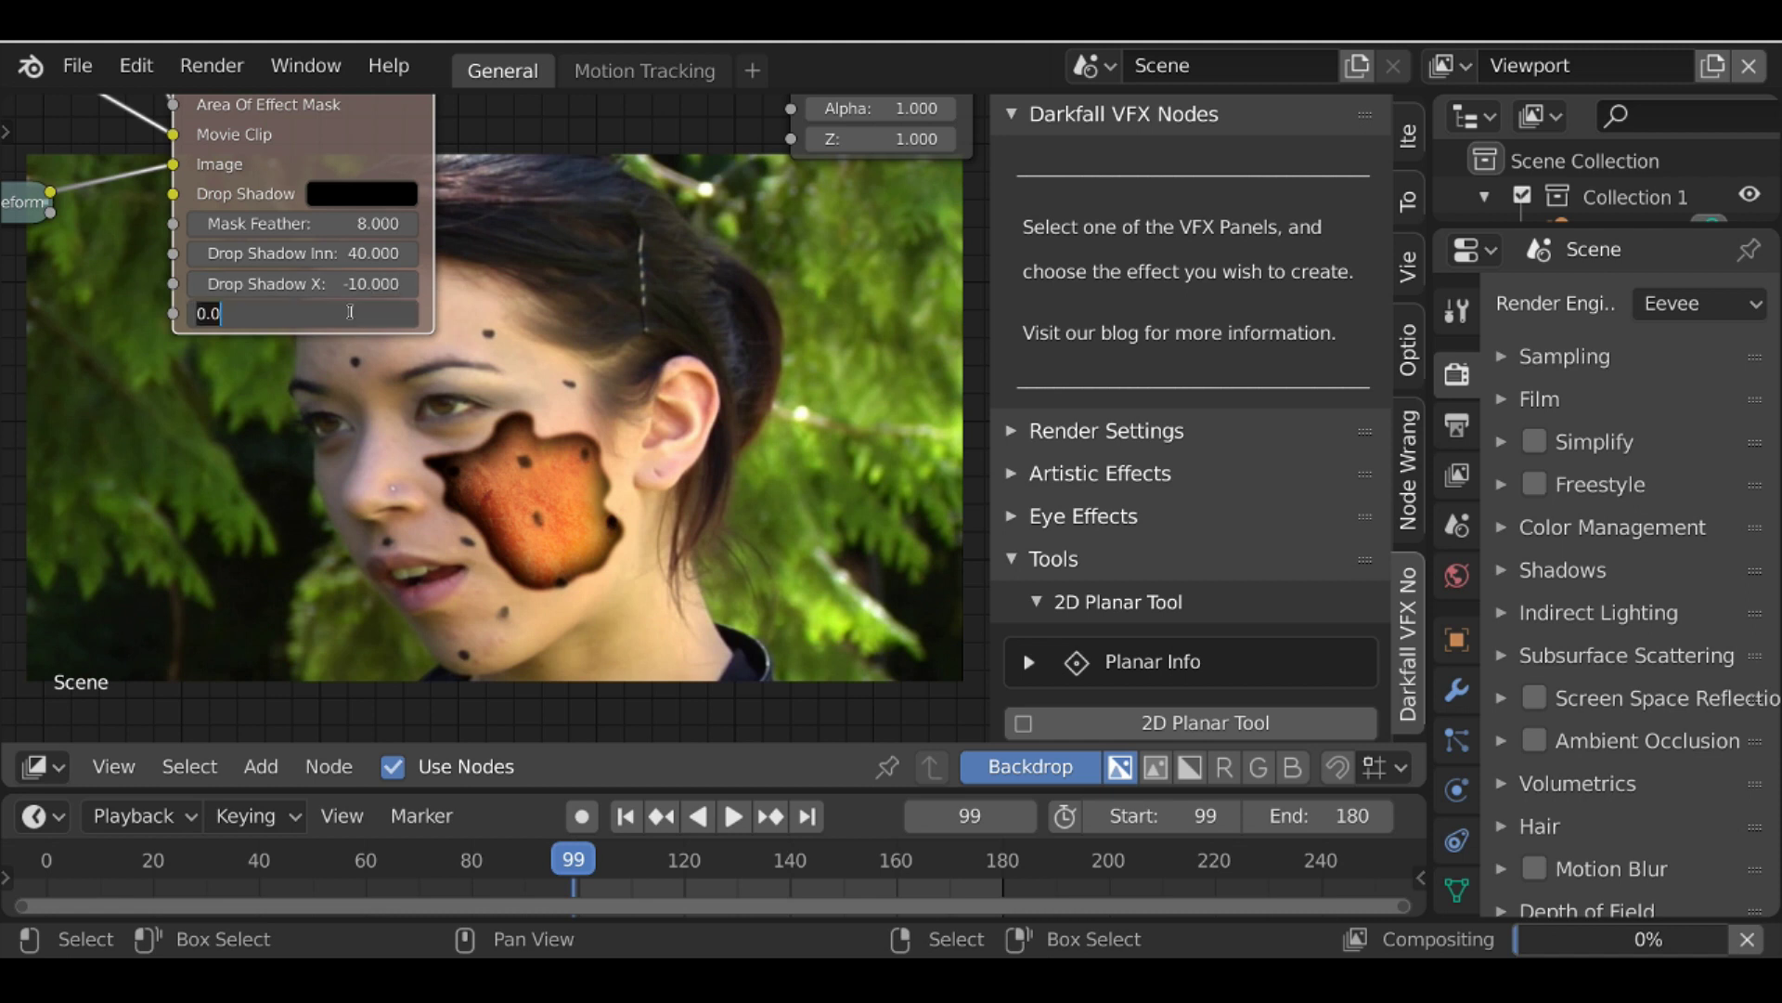
pyautogui.write('-9')
pyautogui.press('Return')
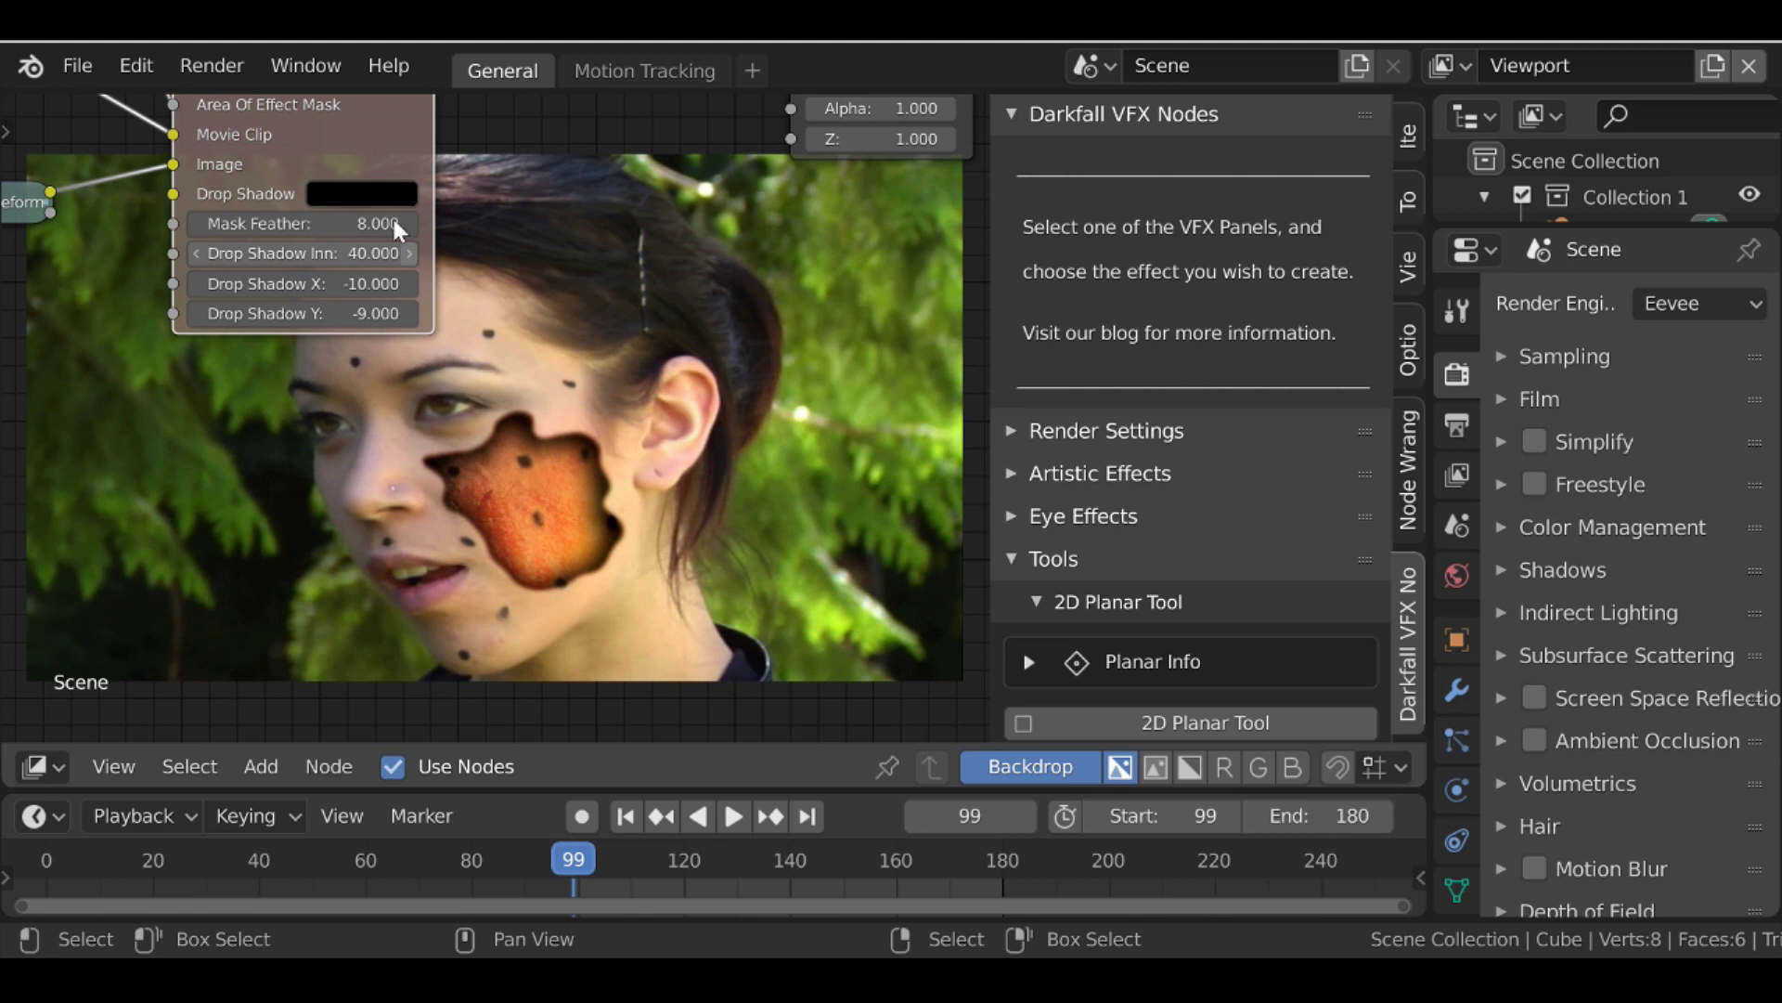
# Lower the Drop Shadow color's alpha to 0.7 and adjust it to 0.78
pyautogui.click(360, 202)
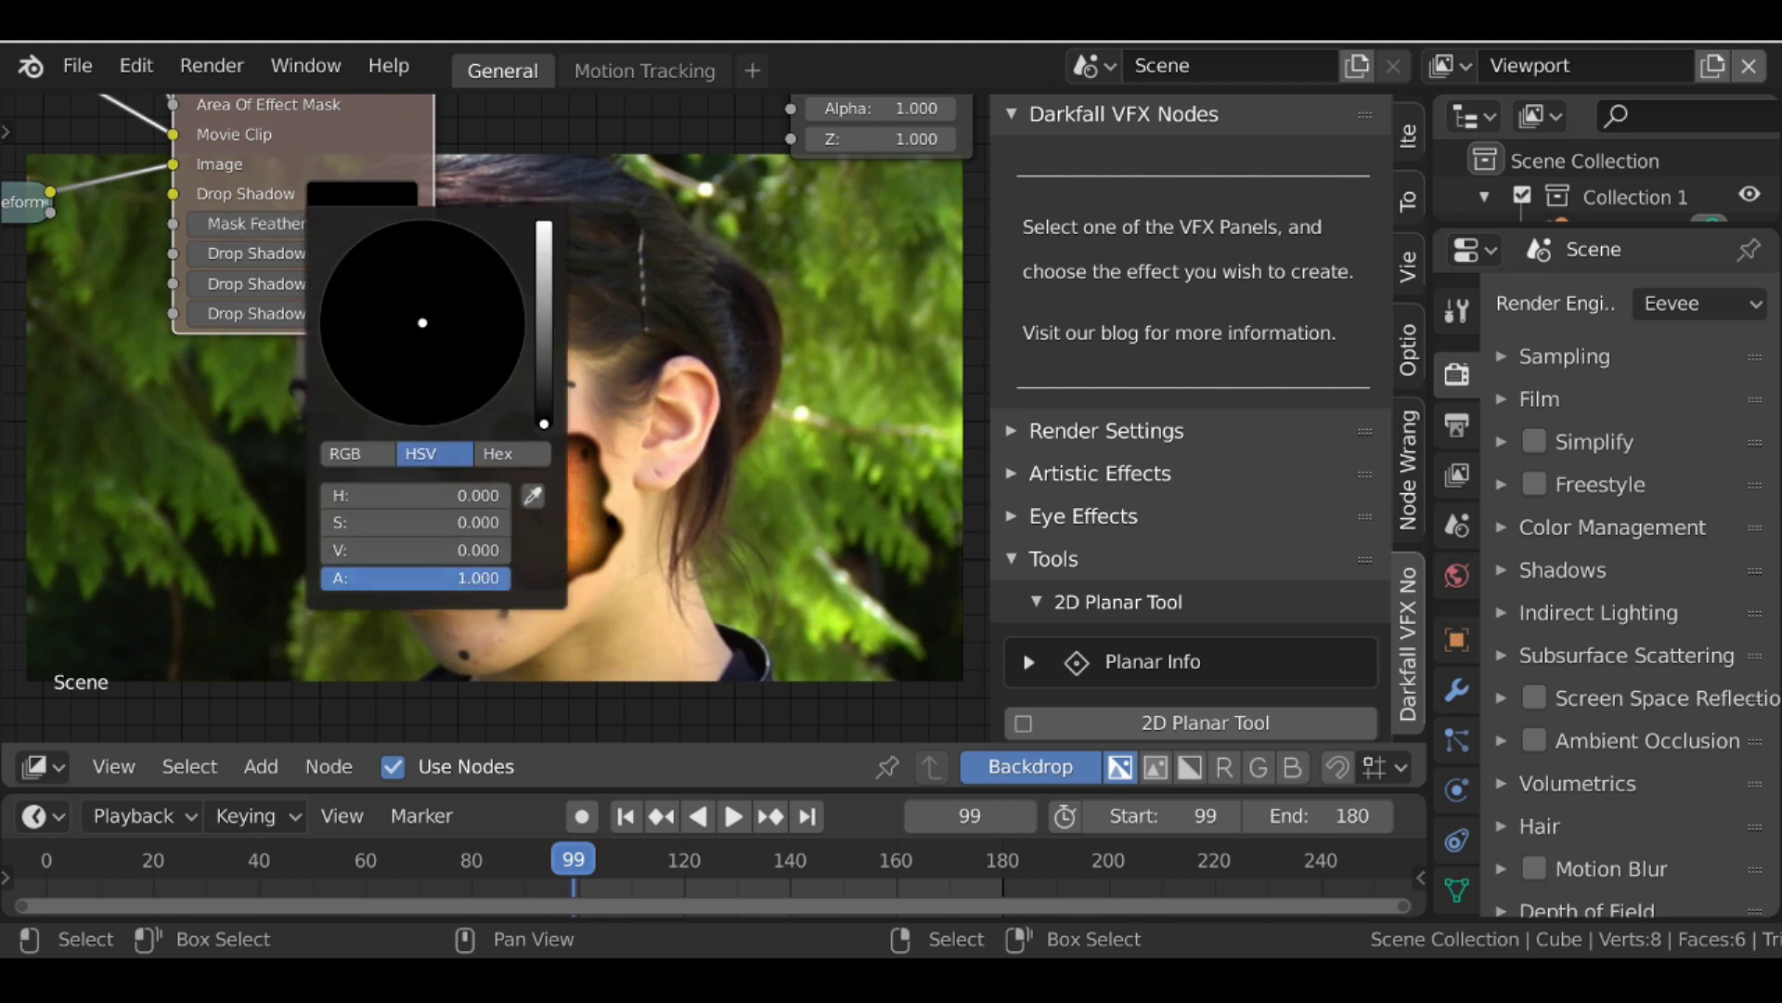
pyautogui.click(463, 578)
pyautogui.write('.7')
pyautogui.press('Return')
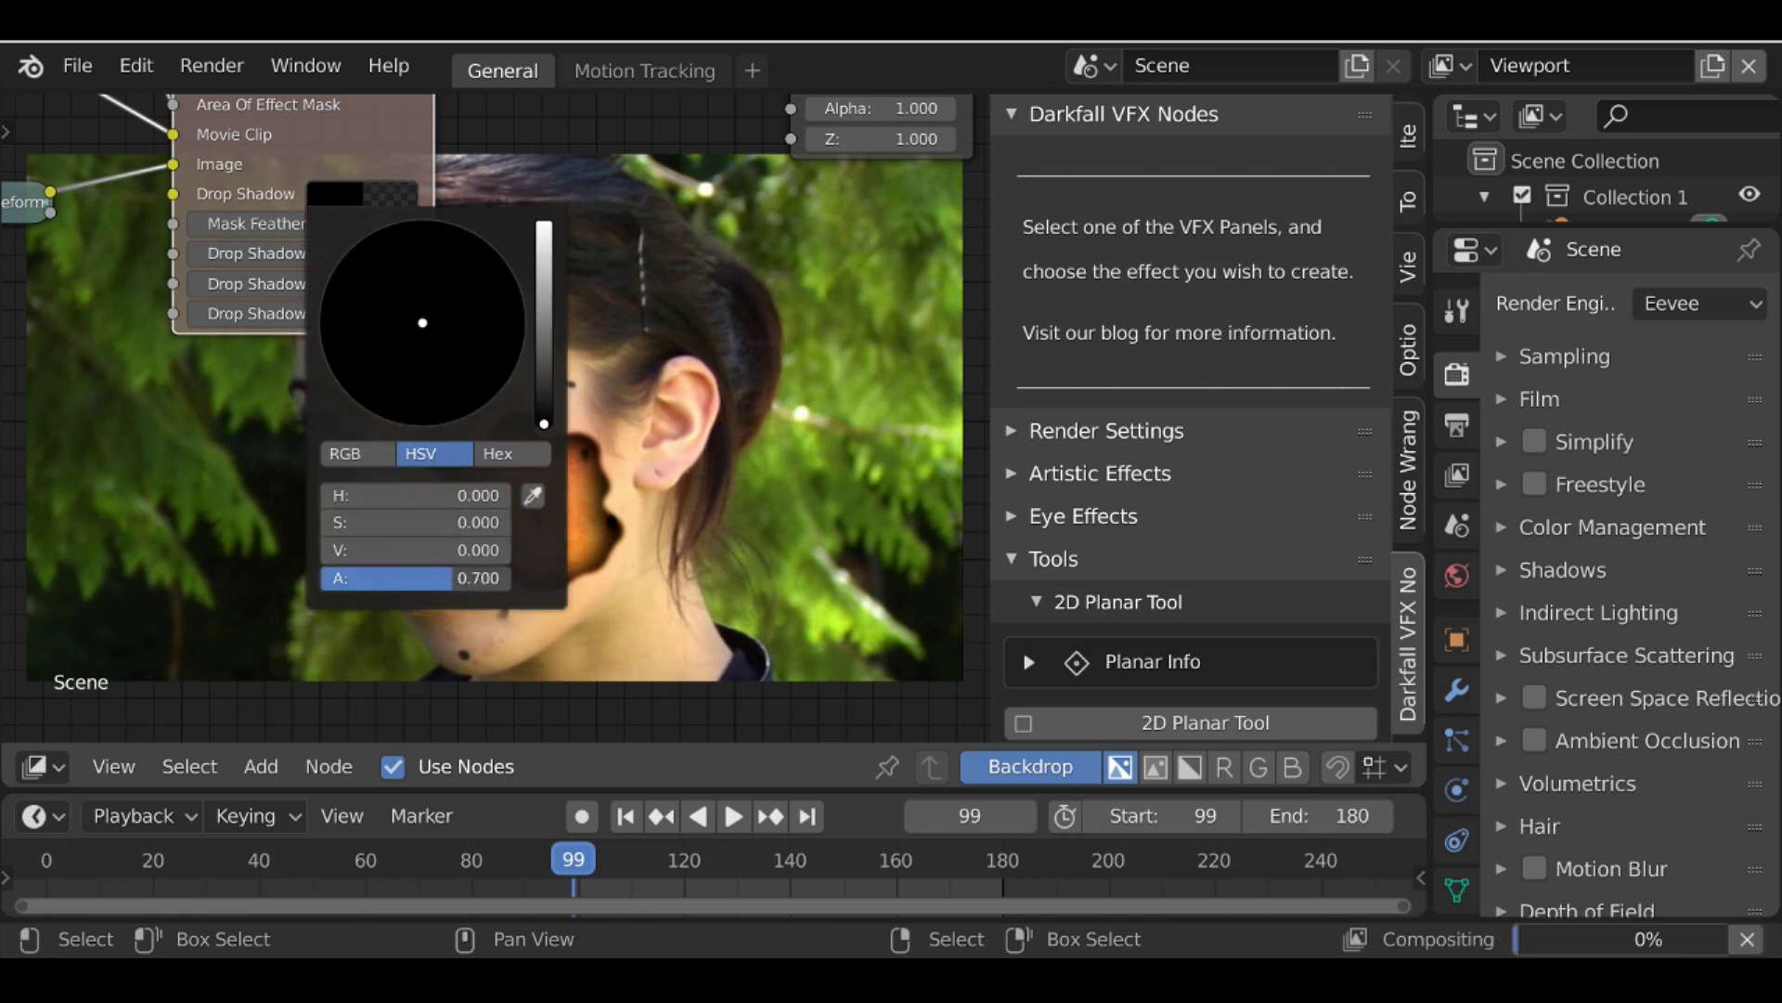
pyautogui.click(463, 580)
pyautogui.click(464, 580)
pyautogui.write('5')
pyautogui.press('Return')
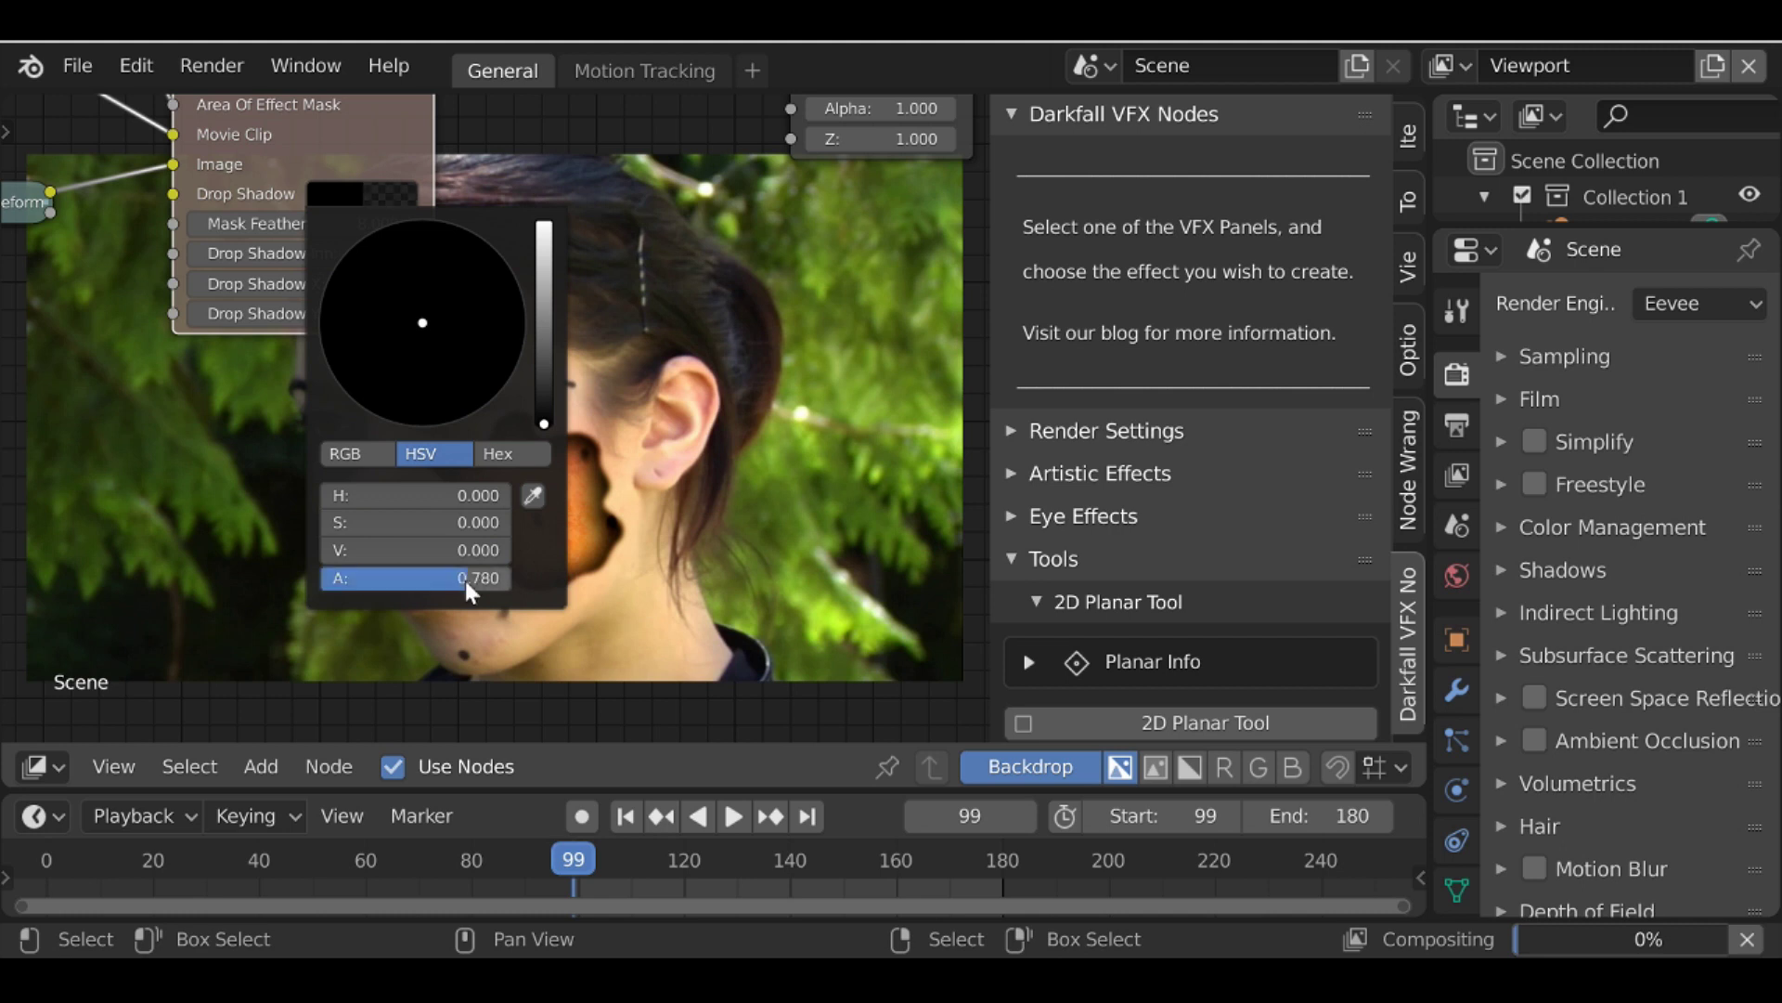
# Enter the 2D Planar Node group and set the Drop Shadow Amount node's distance to -10
pyautogui.scroll(-6, 535, 342)
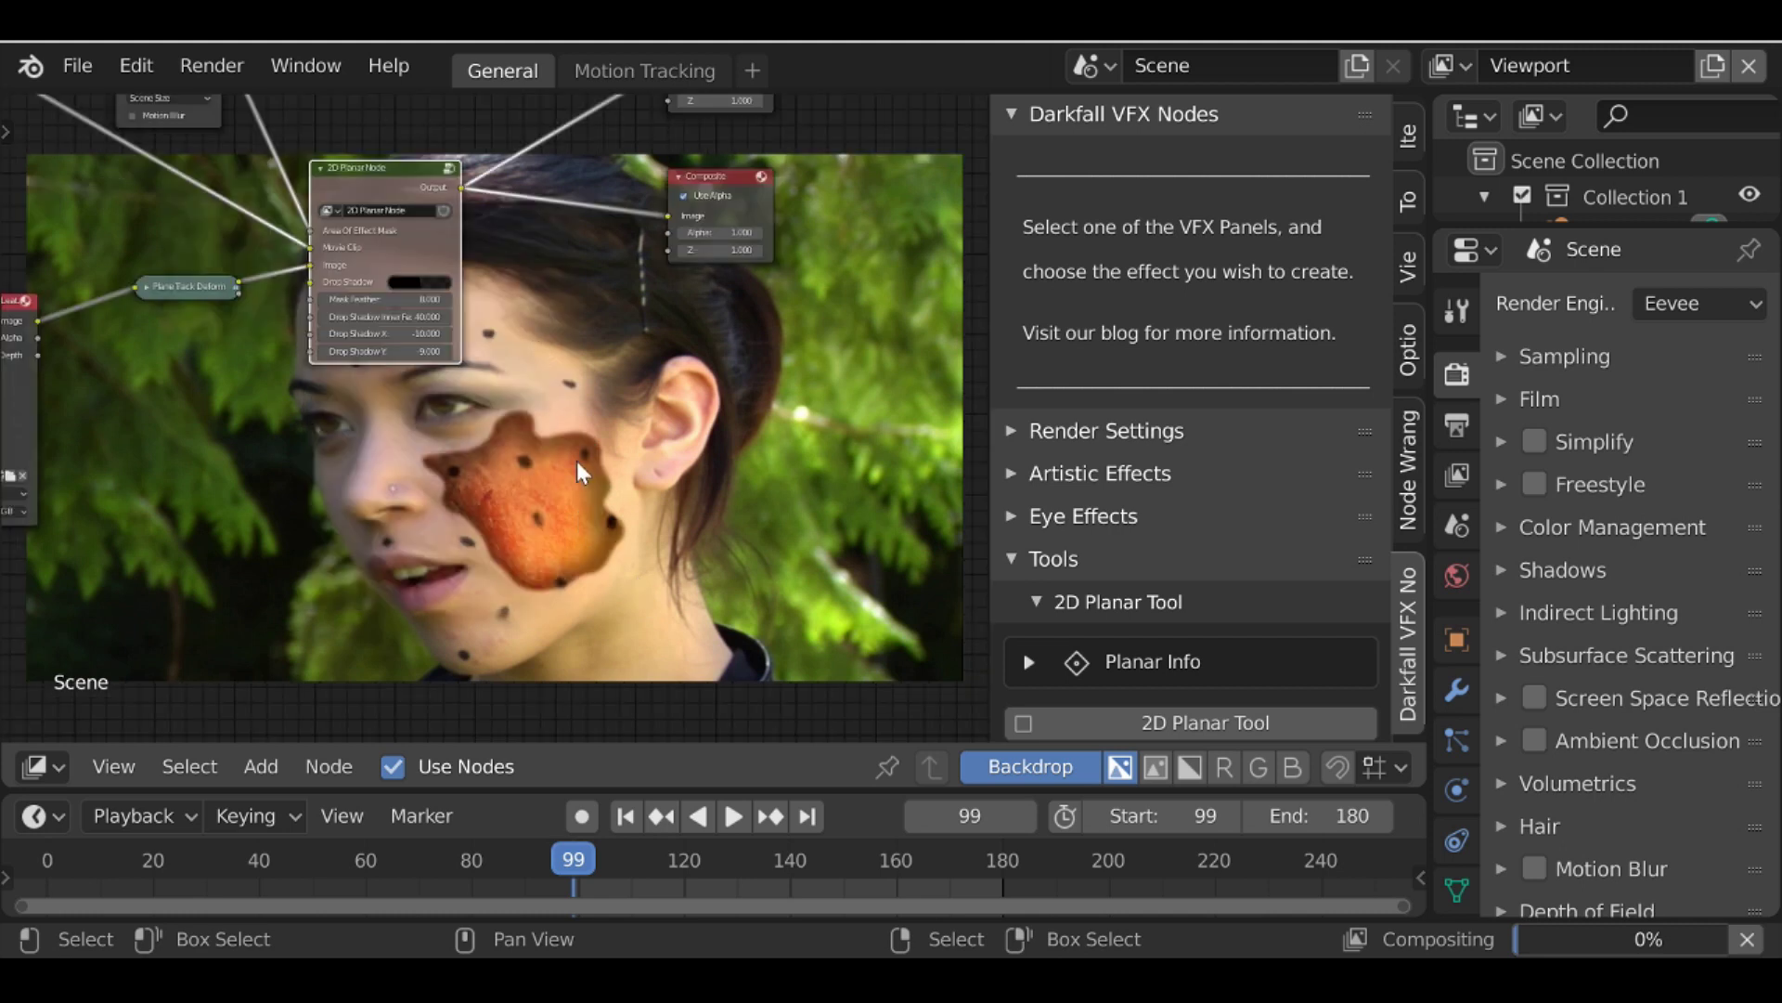
pyautogui.press('Tab')
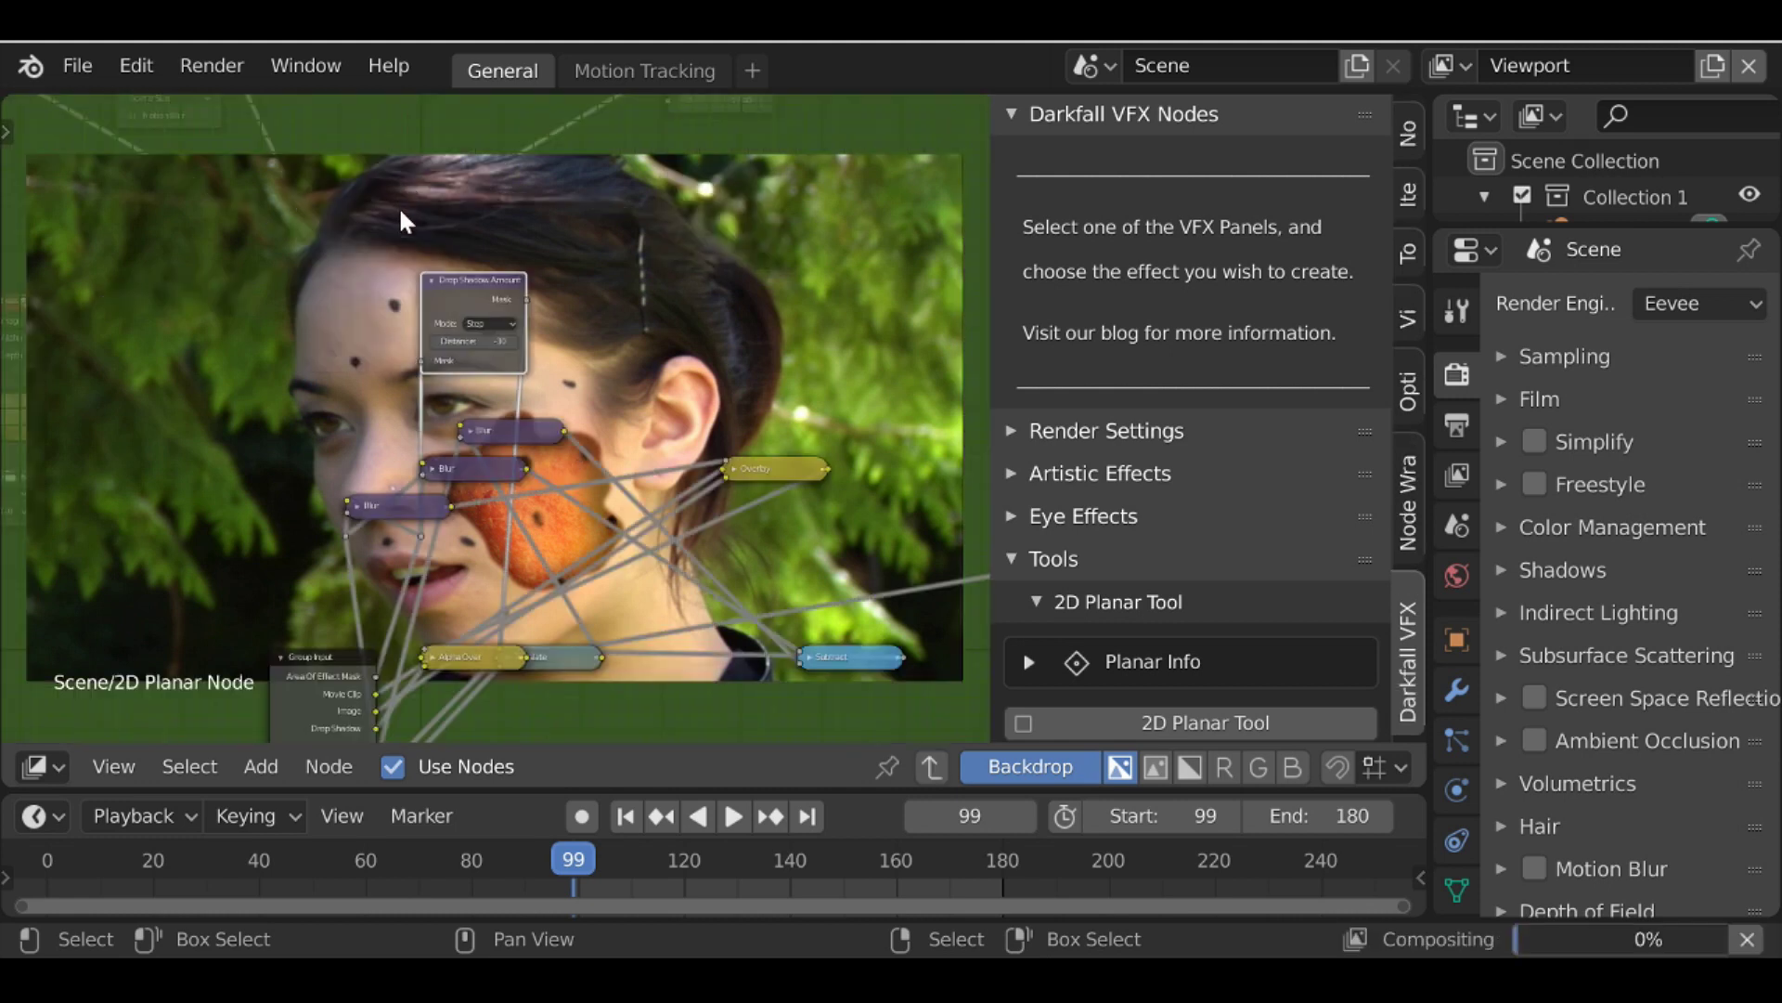
pyautogui.scroll(2, 436, 302)
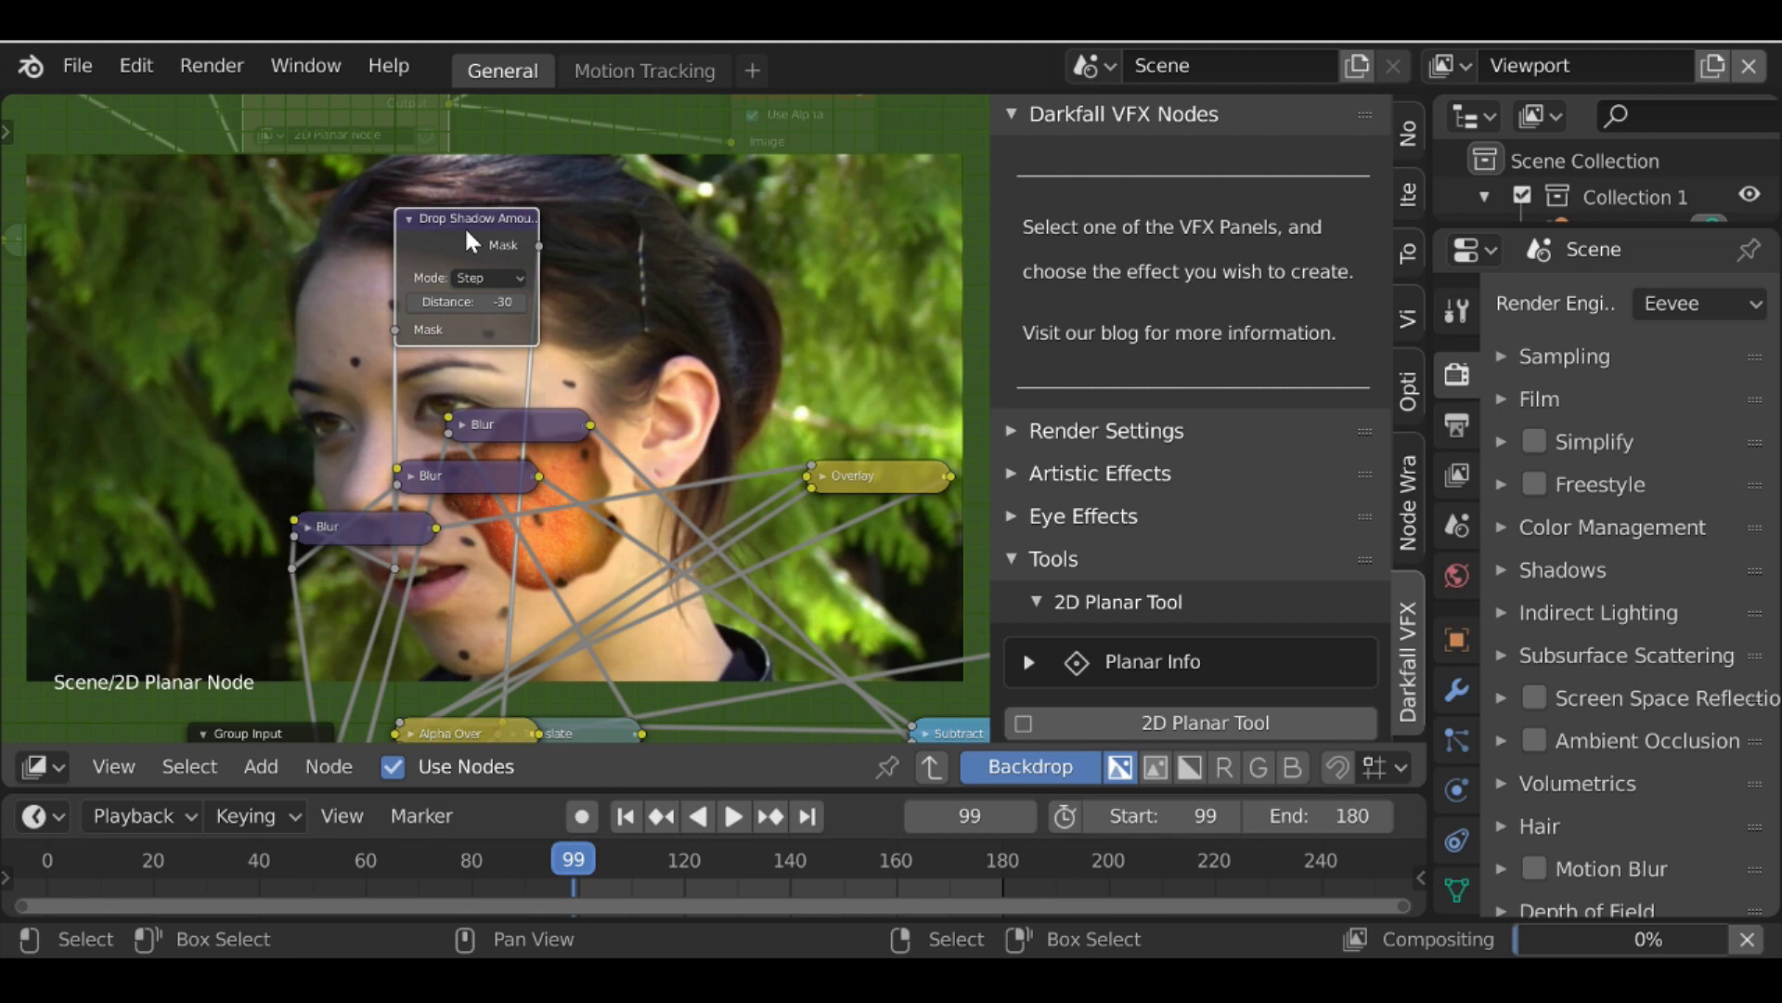
pyautogui.scroll(2, 467, 233)
pyautogui.click(471, 306)
pyautogui.press('BackSpace')
pyautogui.press('BackSpace')
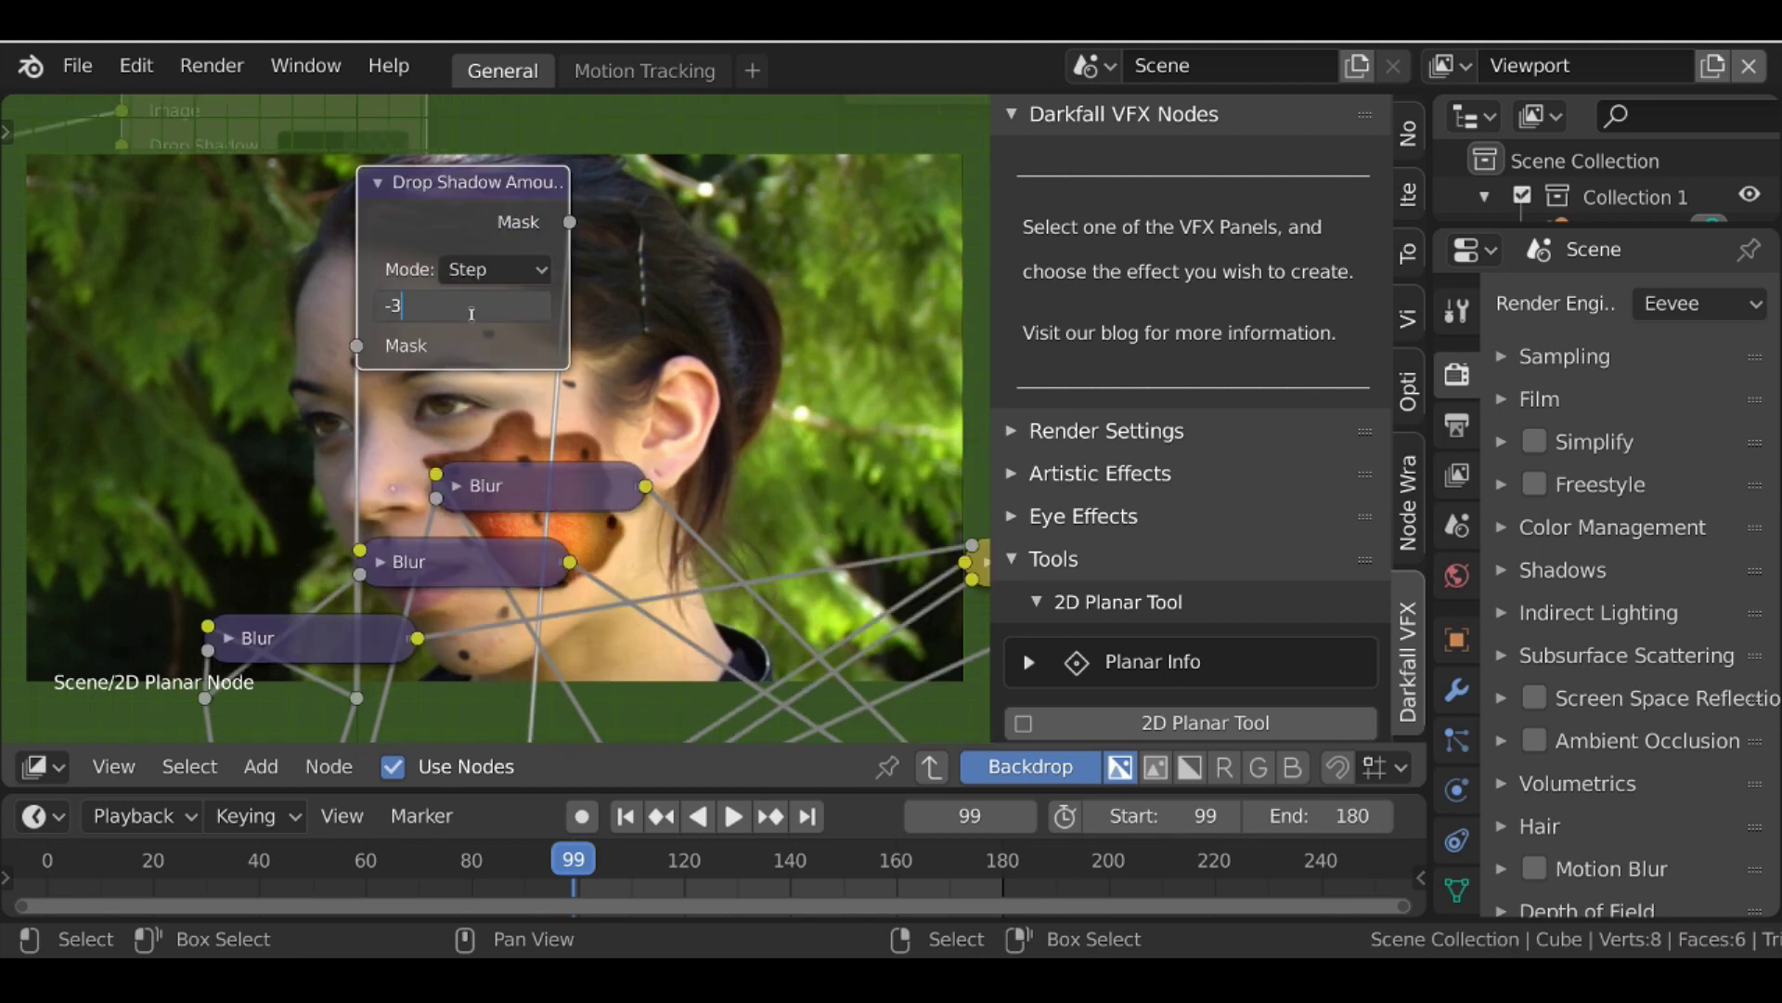
pyautogui.write('10')
pyautogui.press('Return')
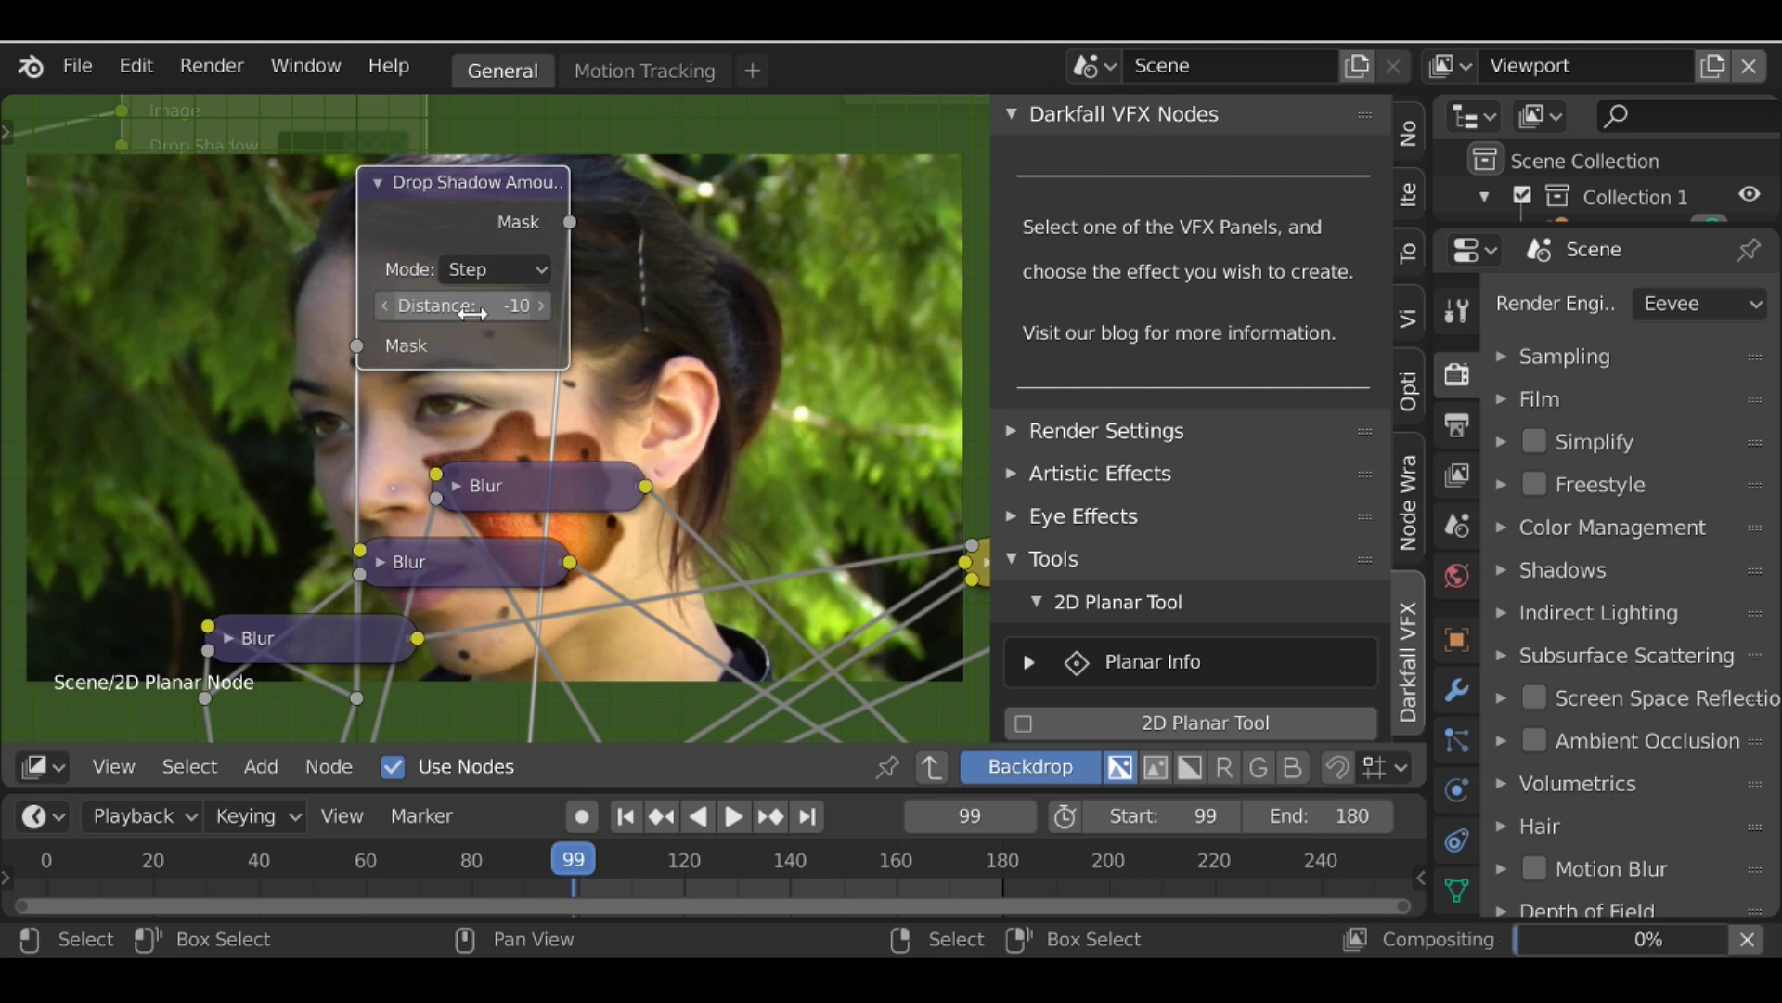
# Change the Drop Shadow Amount node's distance back to -30 to compare the shadow on the cheek
pyautogui.moveTo(609, 400); pyautogui.dragTo(449, 472, button='middle')
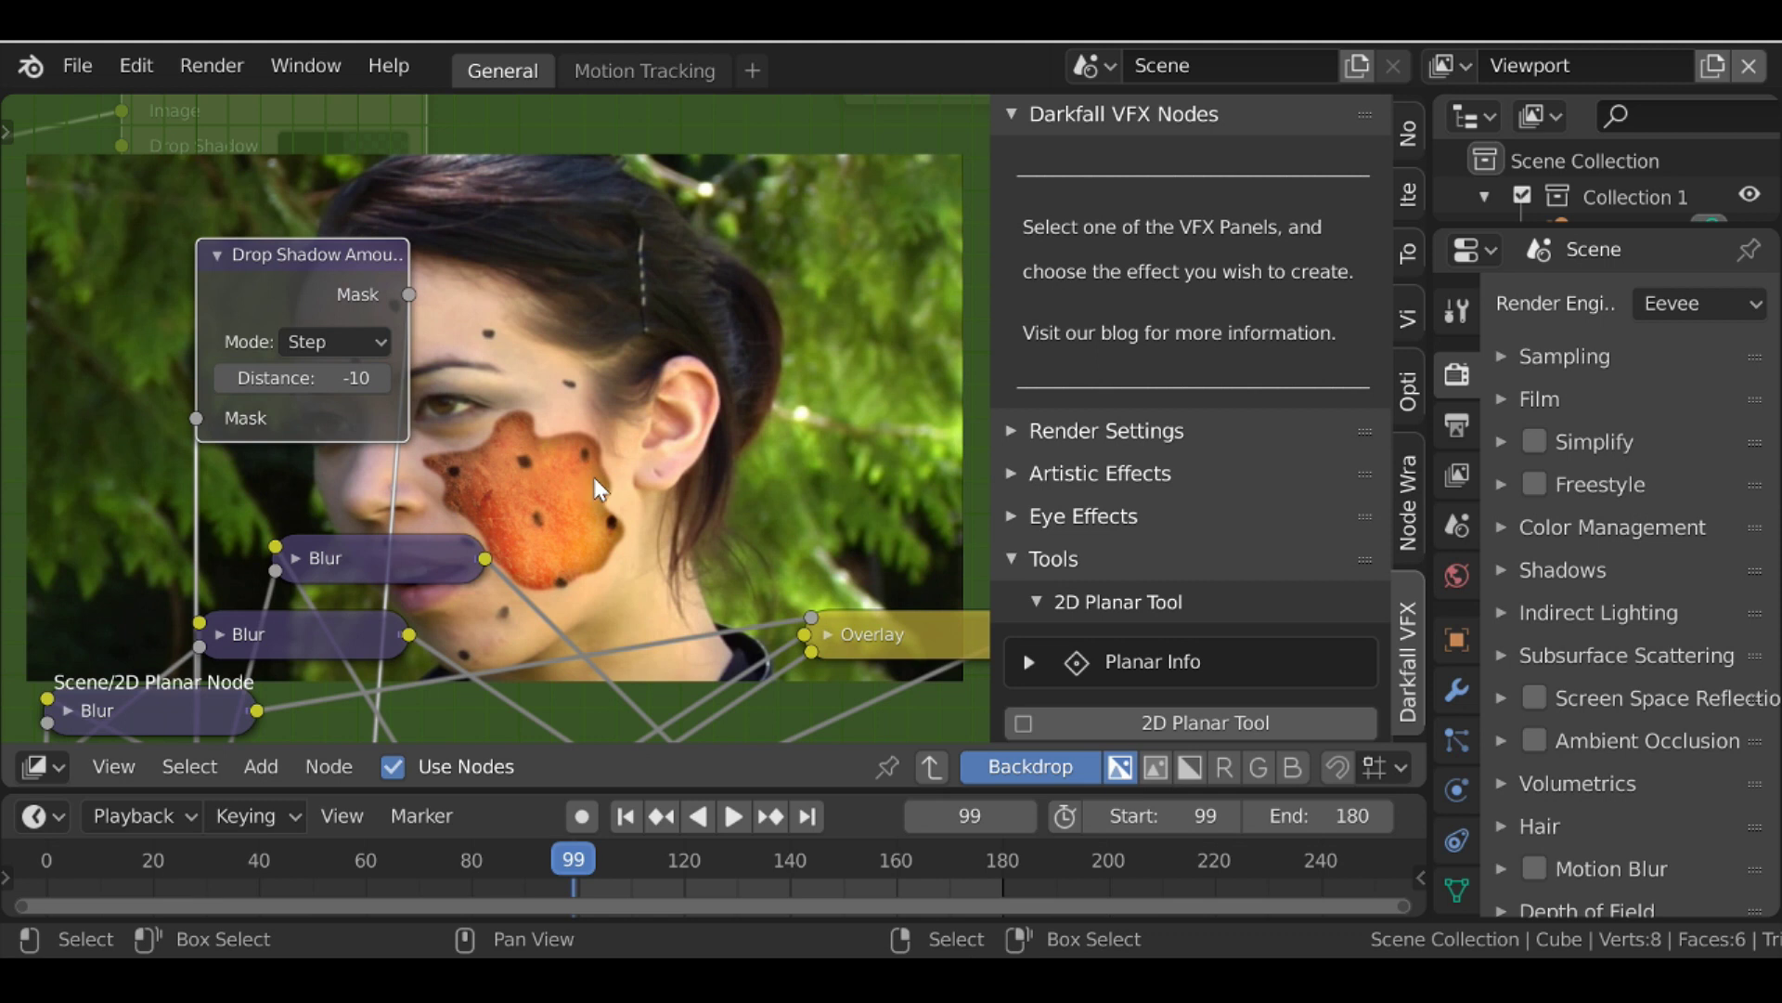
pyautogui.click(315, 378)
pyautogui.write('-30')
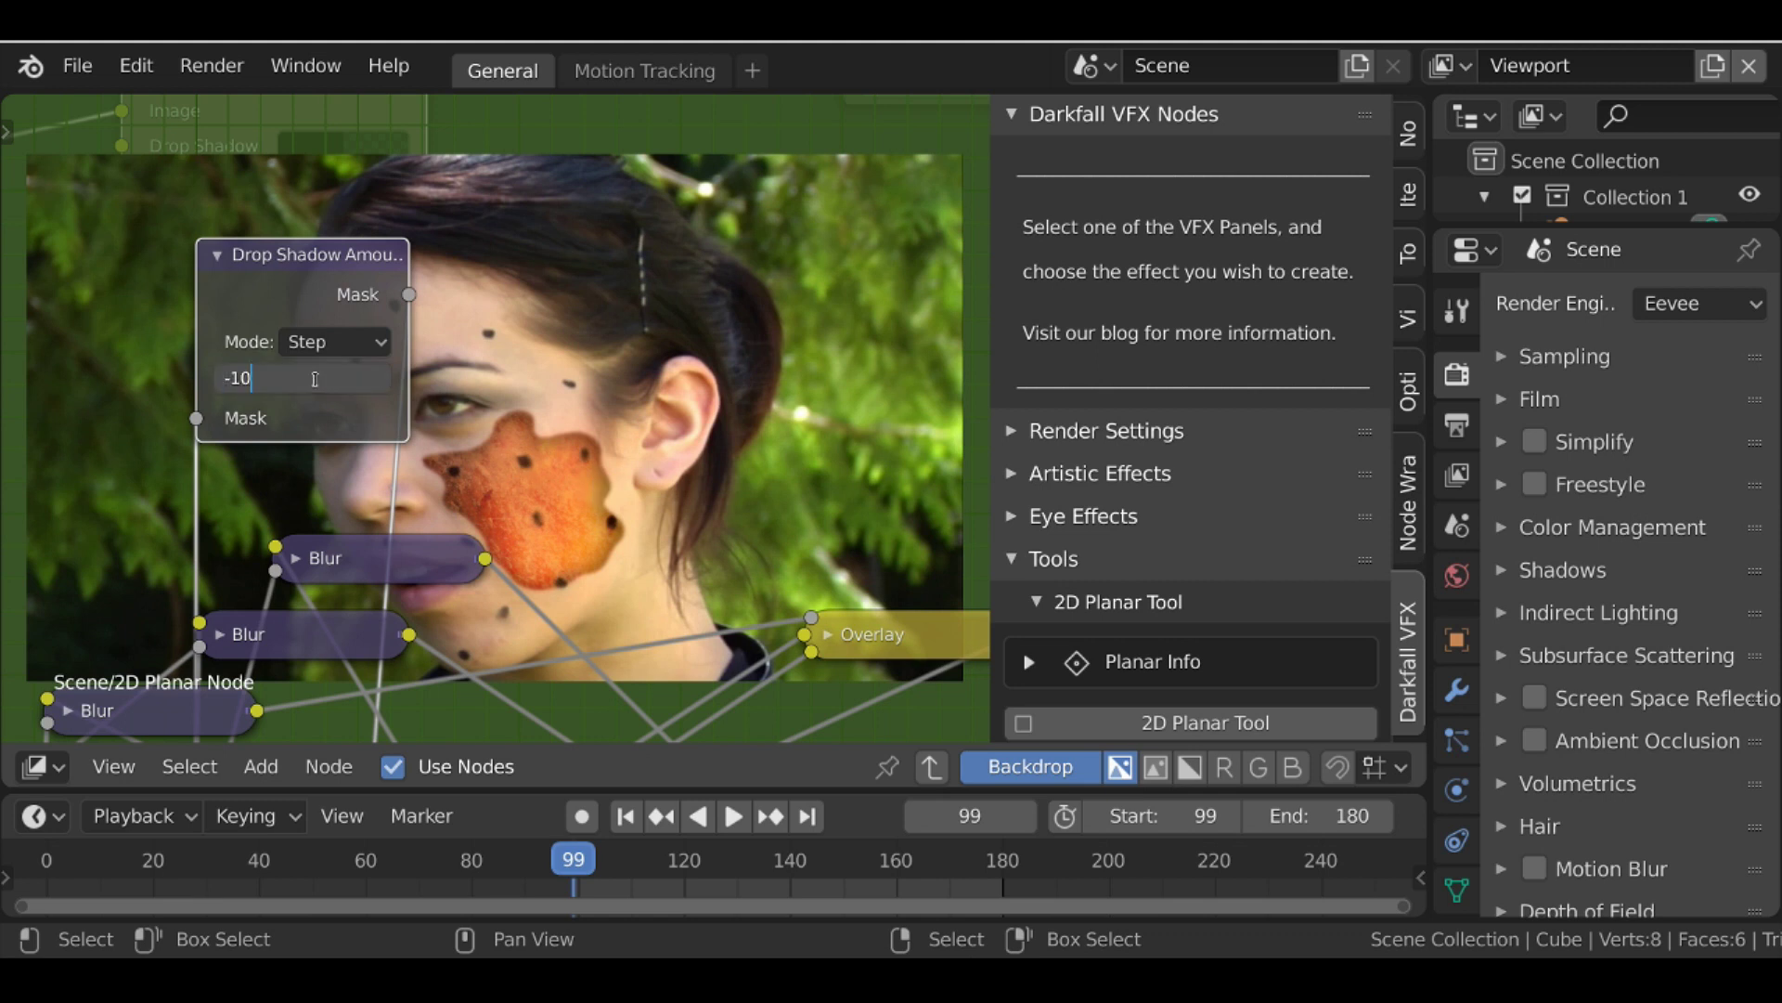
pyautogui.press('Return')
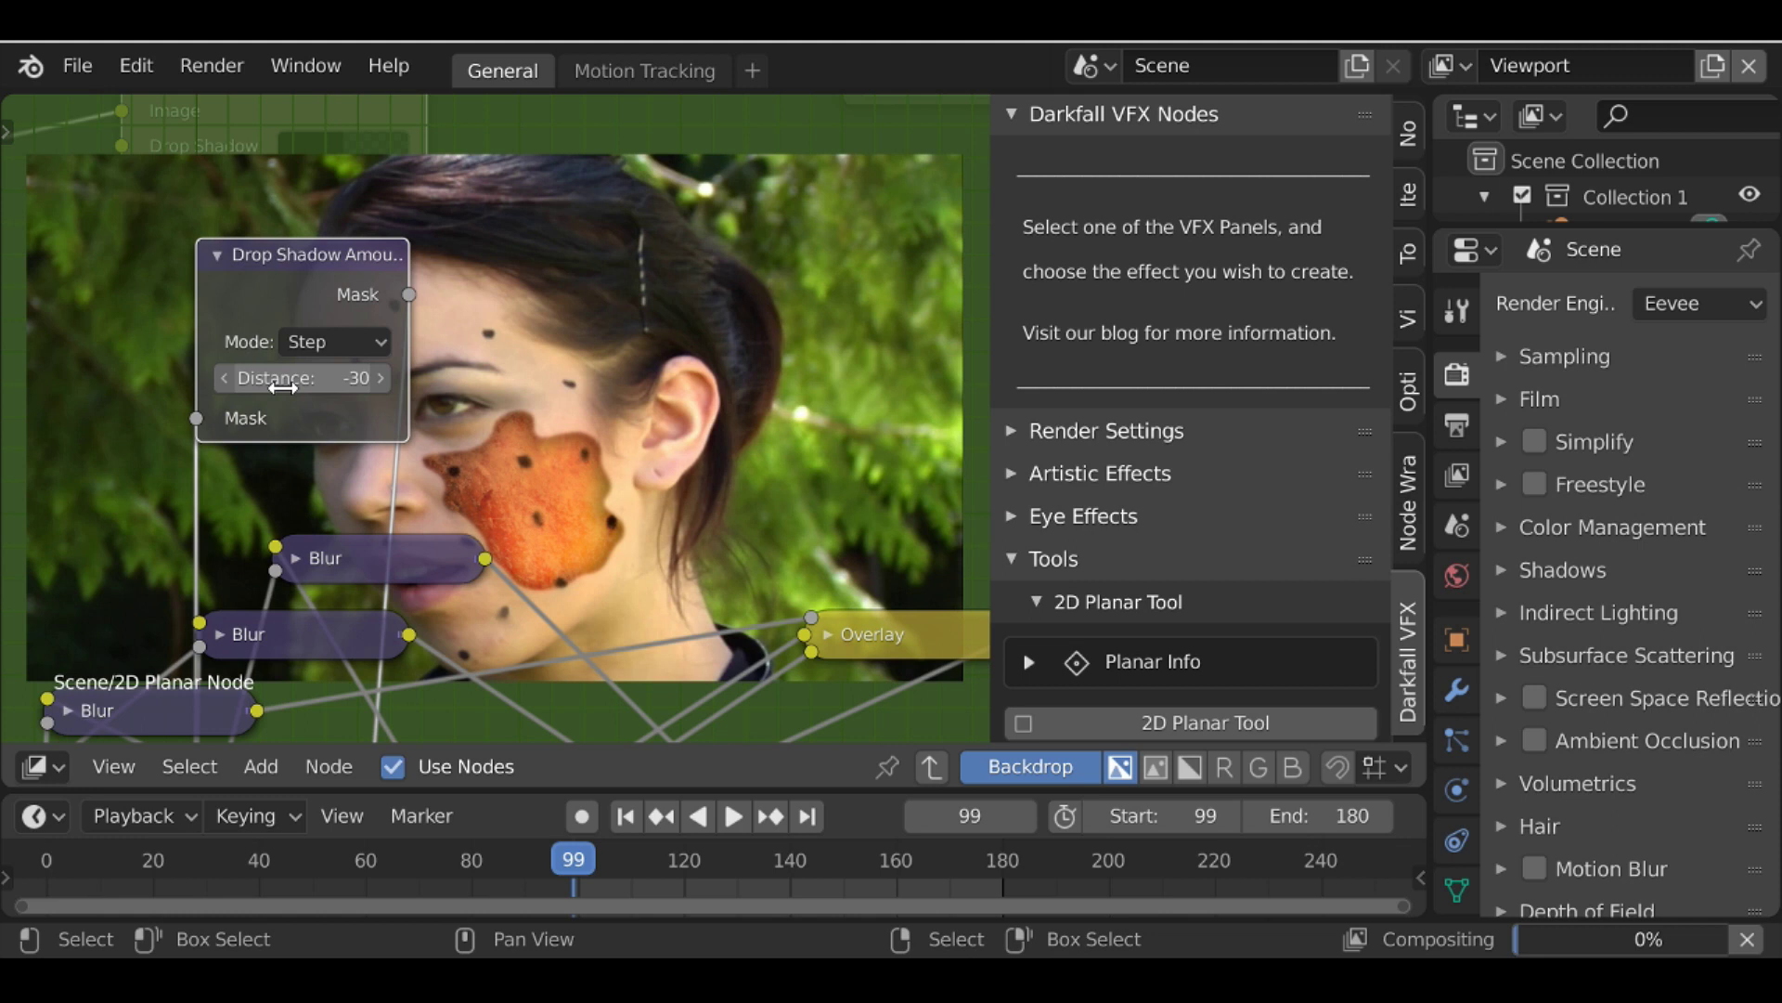
# Set the Drop Shadow Amount node's distance to -10 again and leave the 2D Planar Node group
pyautogui.click(302, 377)
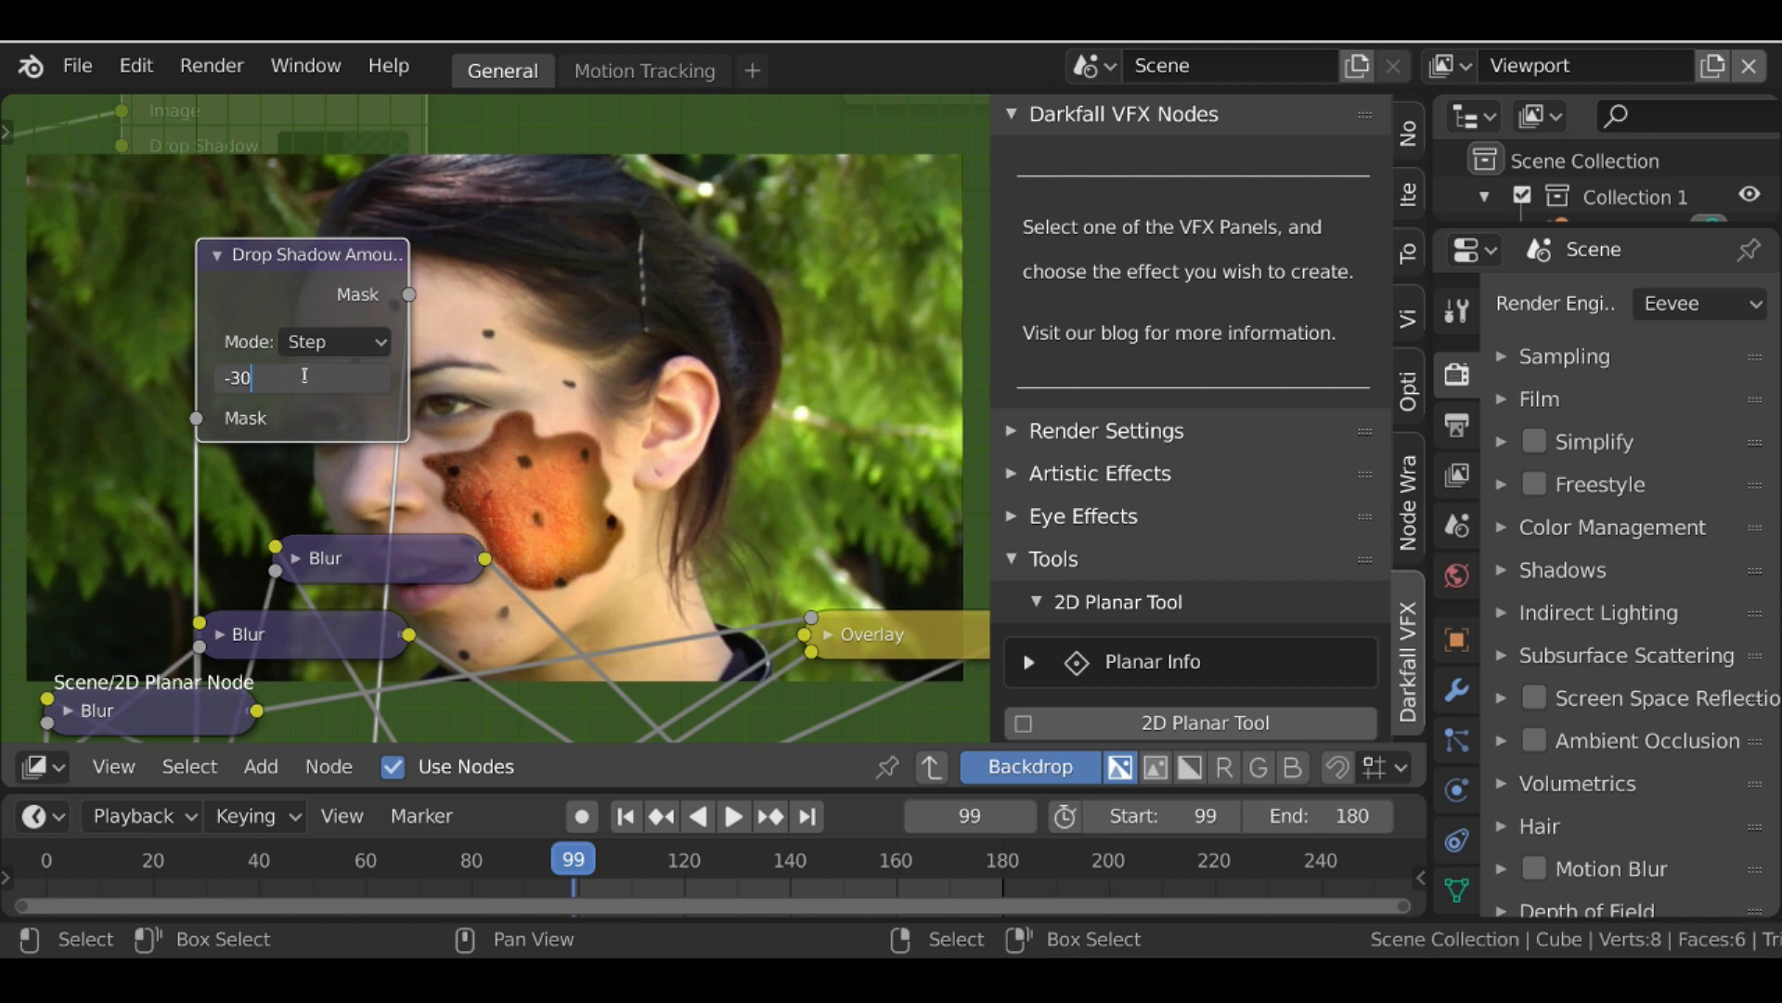
pyautogui.press('BackSpace')
pyautogui.press('BackSpace')
pyautogui.write('10')
pyautogui.press('Return')
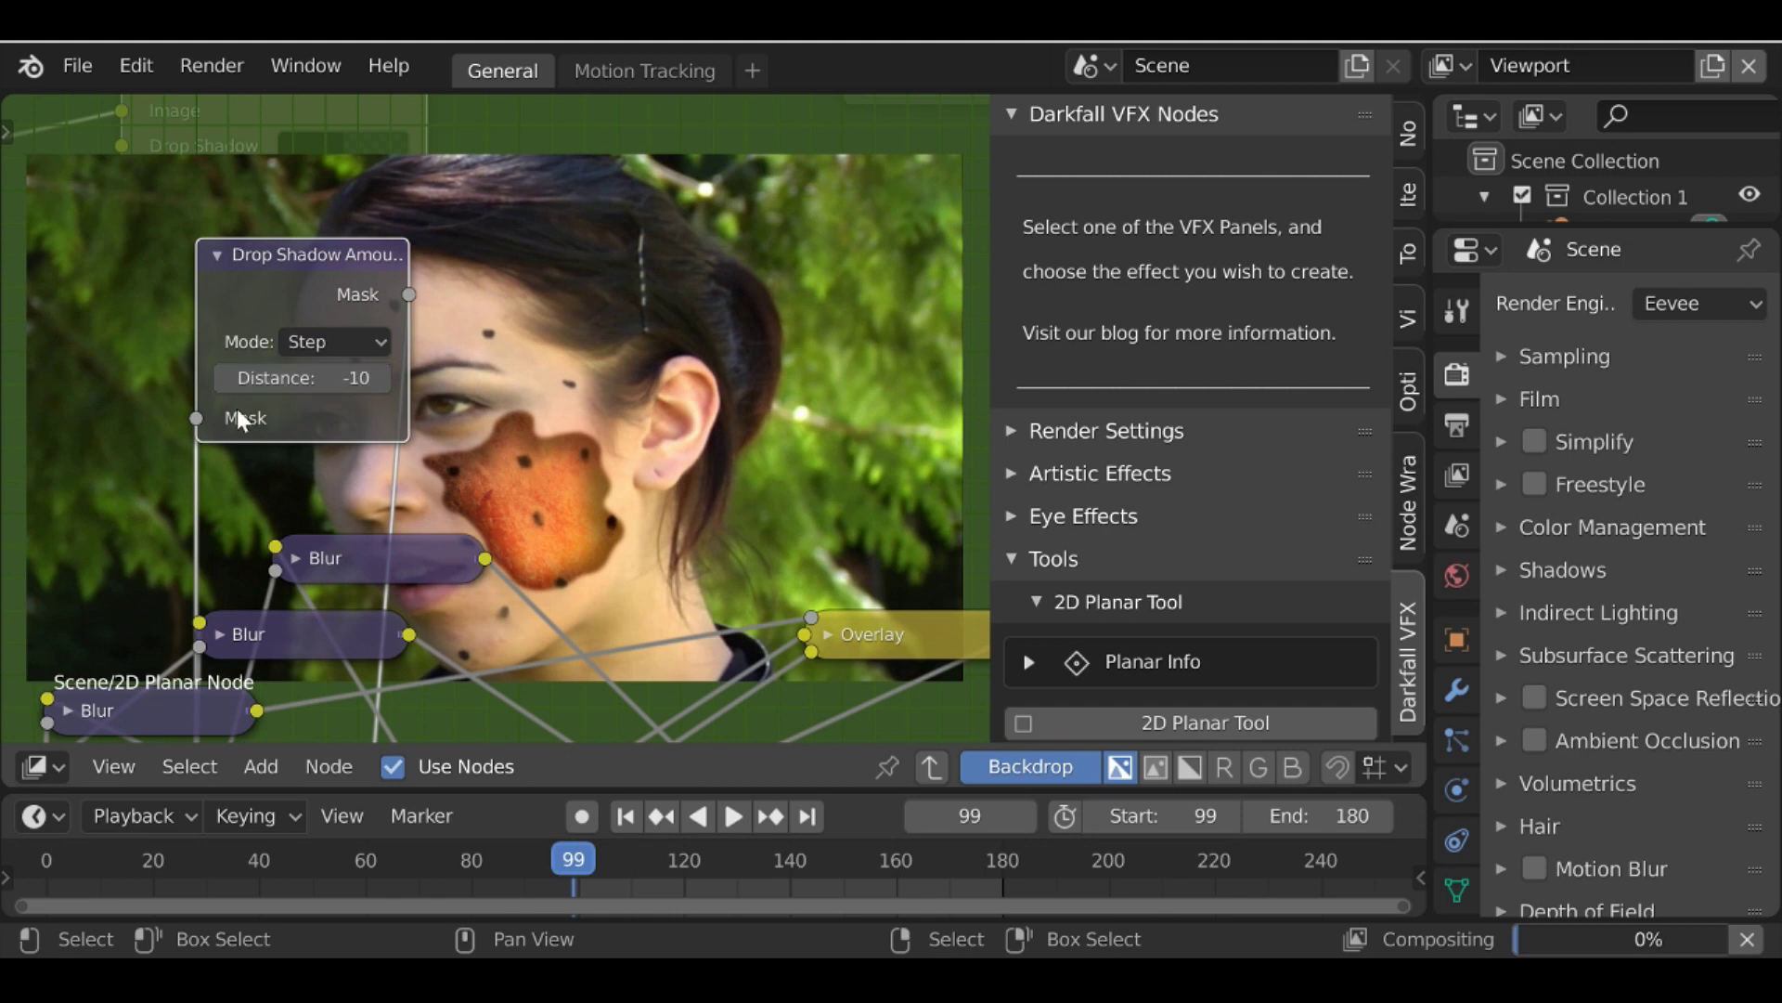
pyautogui.press('Tab')
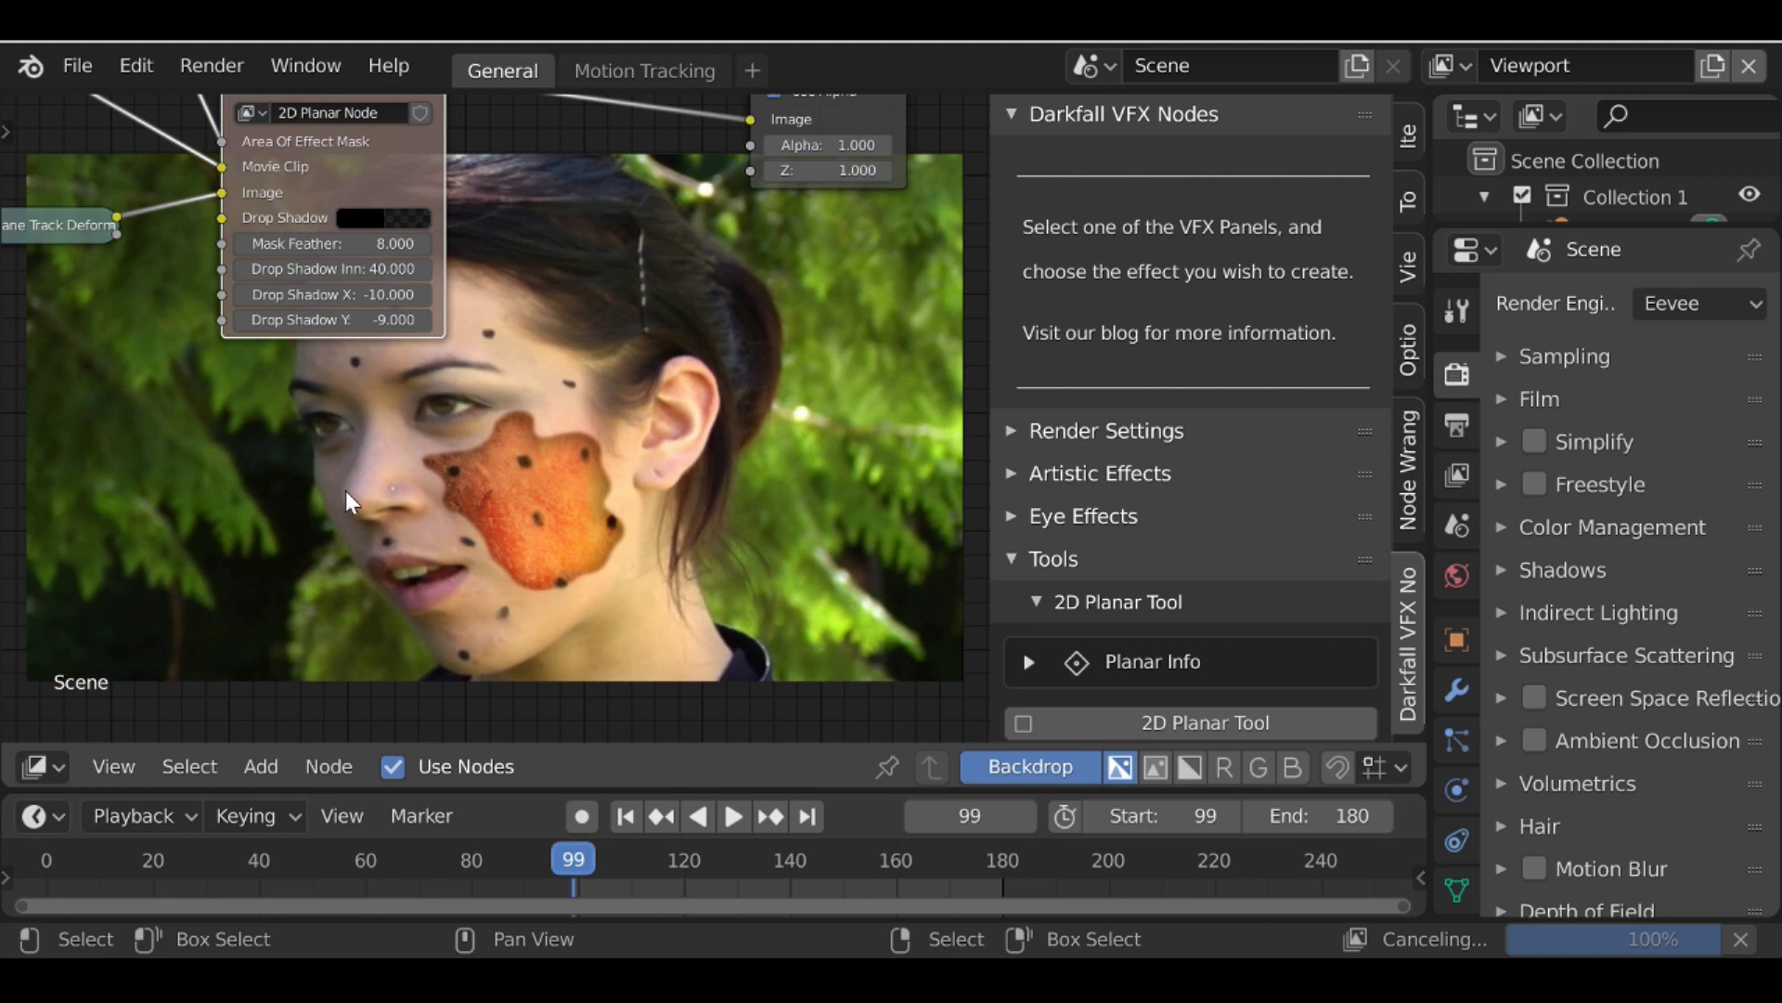
# Reopen the 2D Planar Node group to review the Drop Shadow Amount node, and return to the main node tree
pyautogui.press('Tab')
pyautogui.moveTo(503, 248); pyautogui.dragTo(504, 235)
pyautogui.scroll(1, 423, 301)
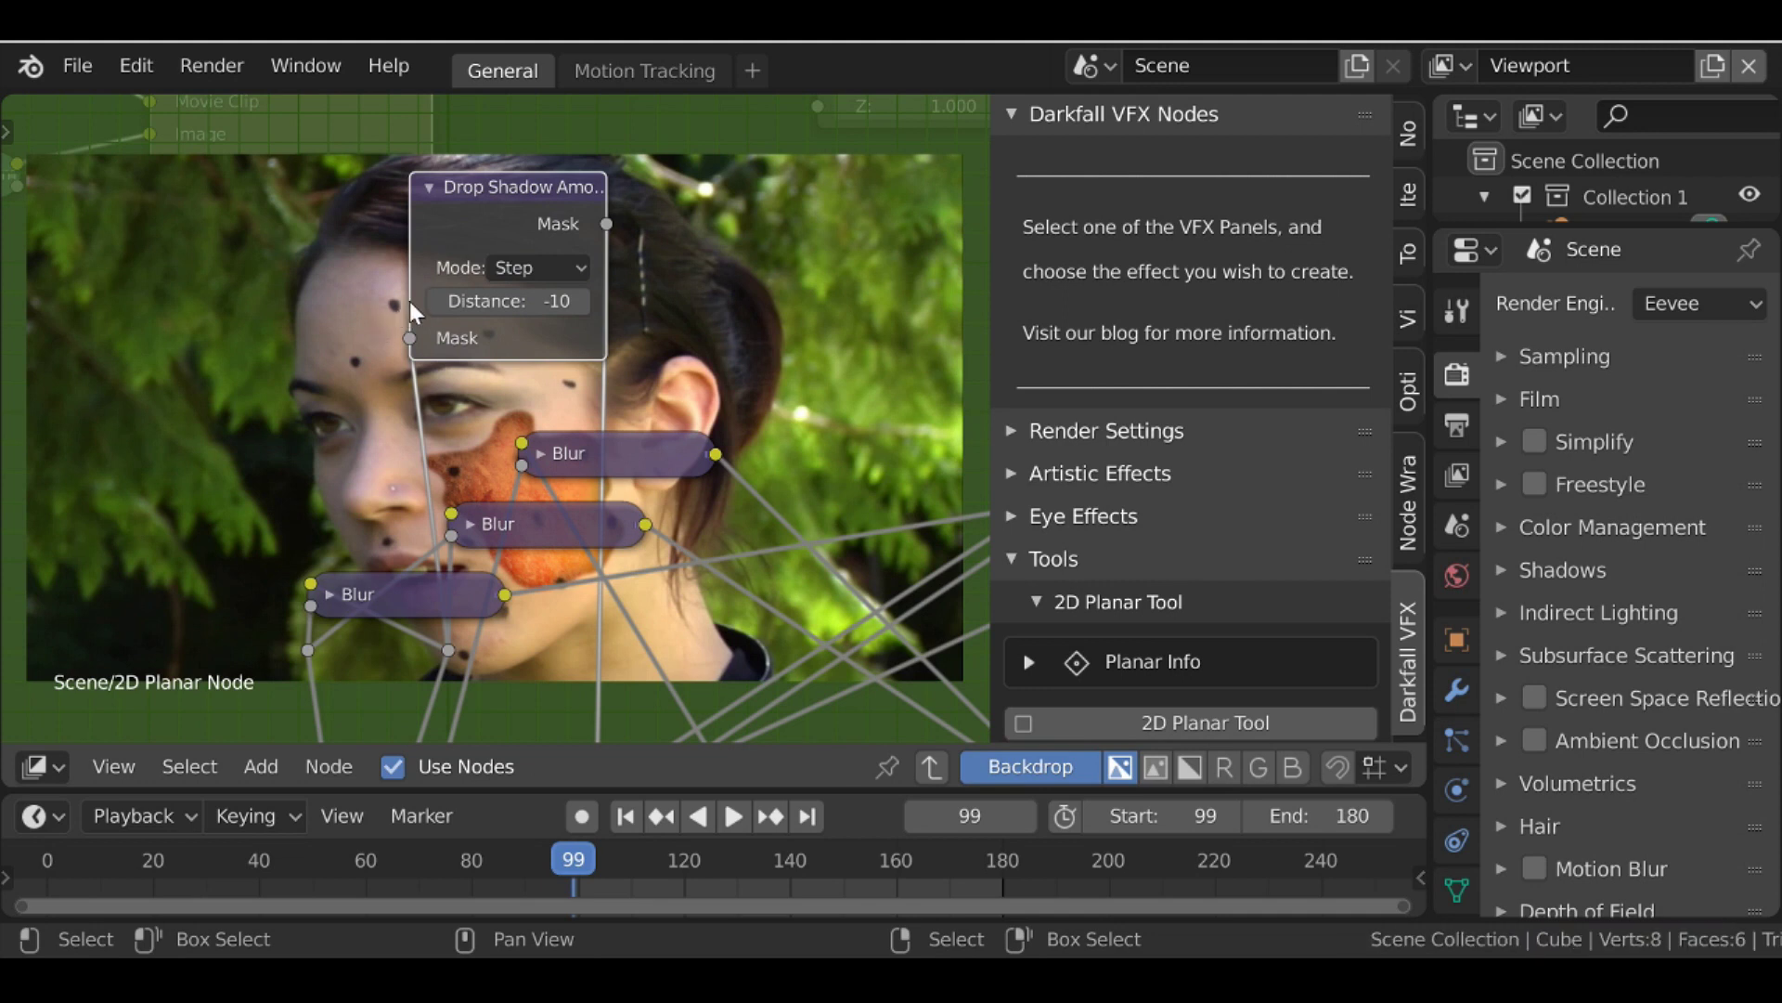
pyautogui.press('Tab')
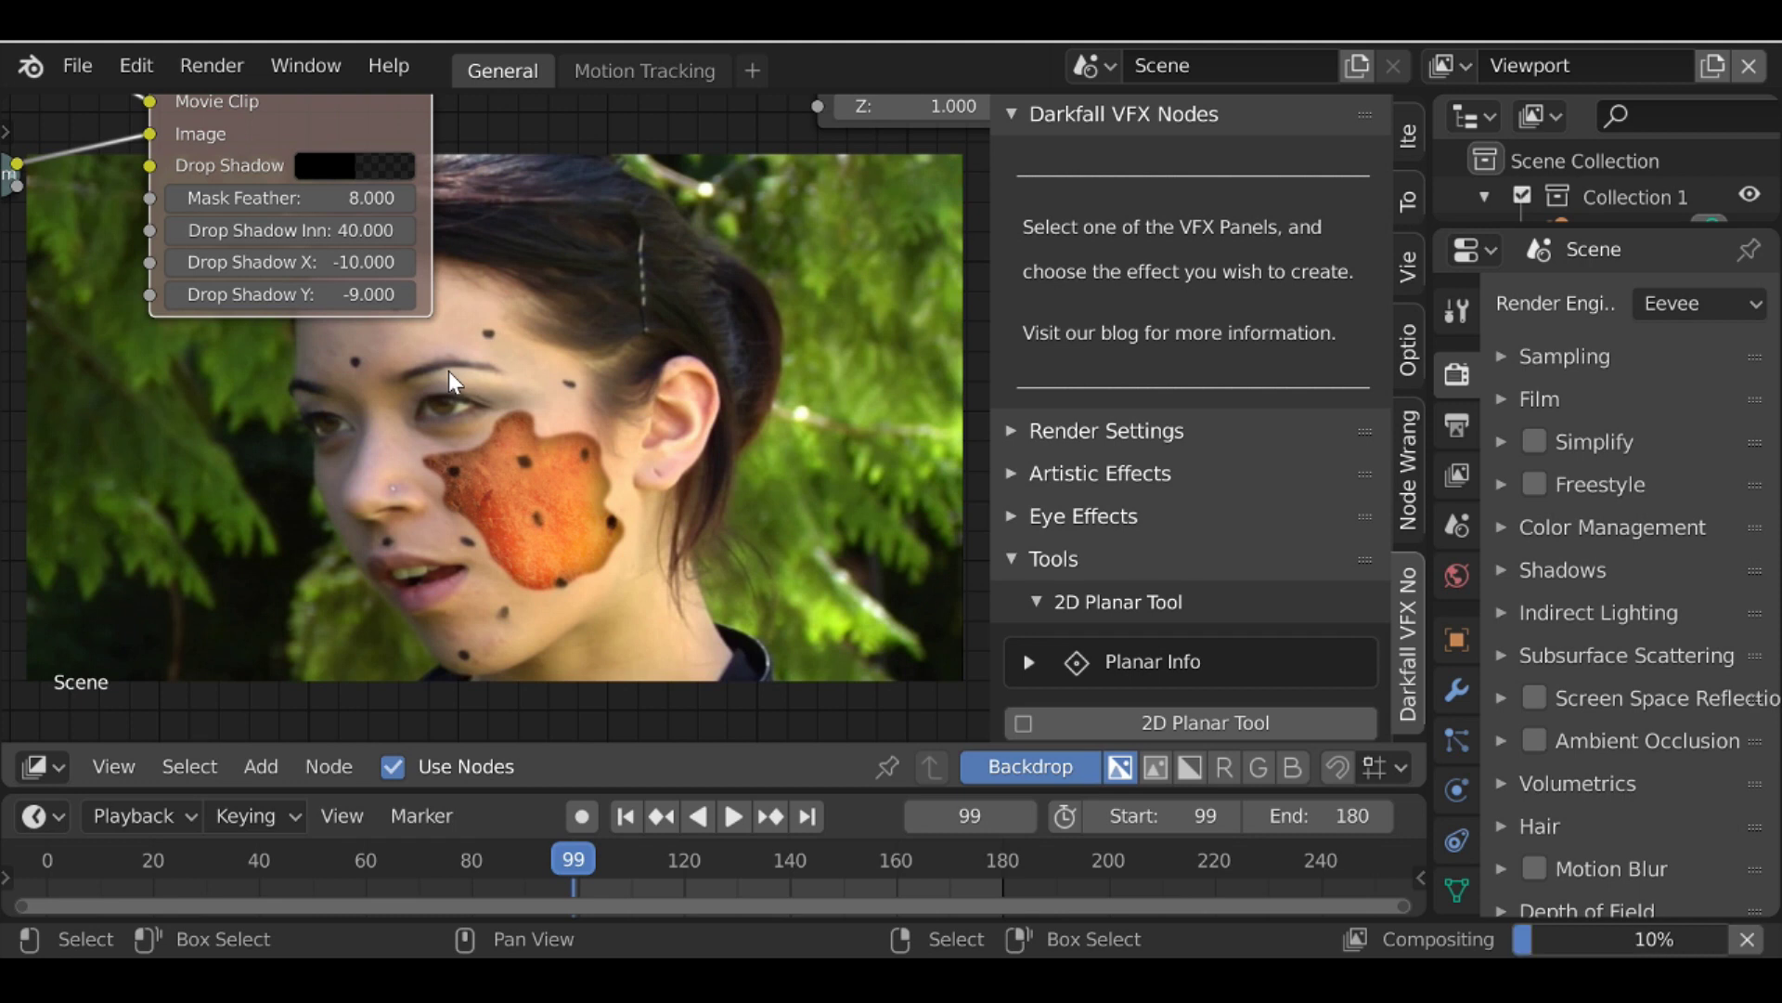
# Check the cheek composite at frames 121 and 136, and go back to frame 99
pyautogui.scroll(-6, 448, 370)
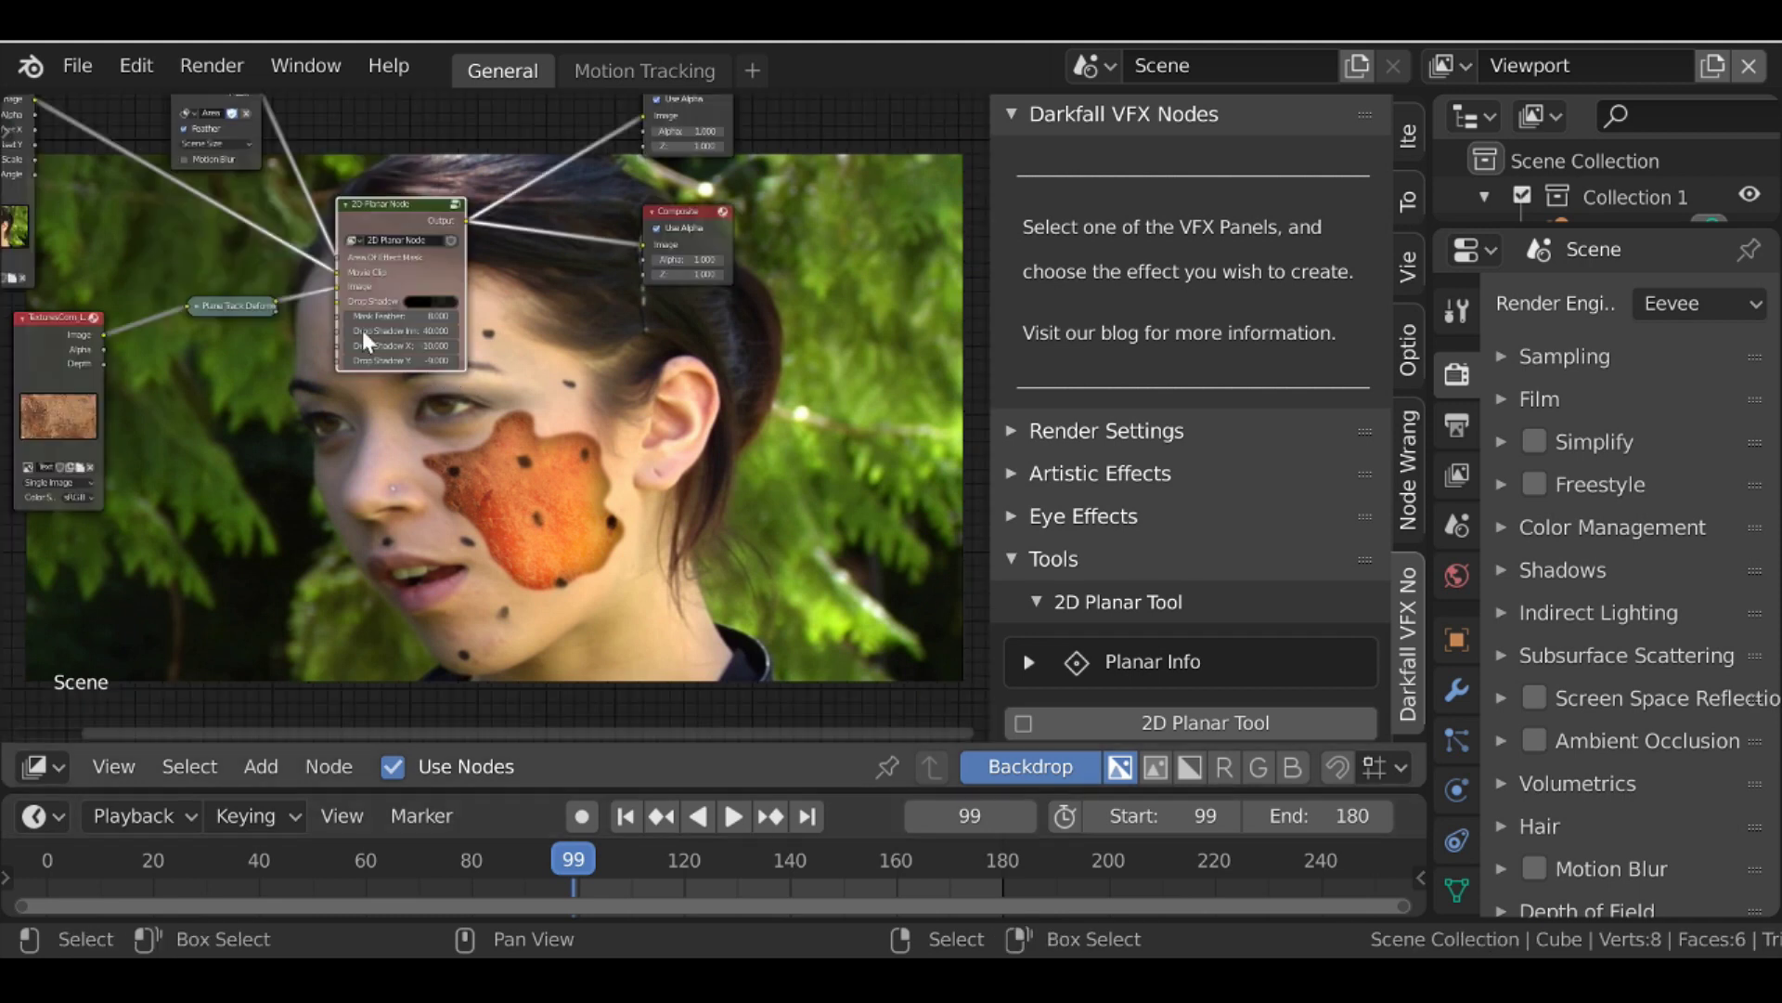
pyautogui.click(691, 891)
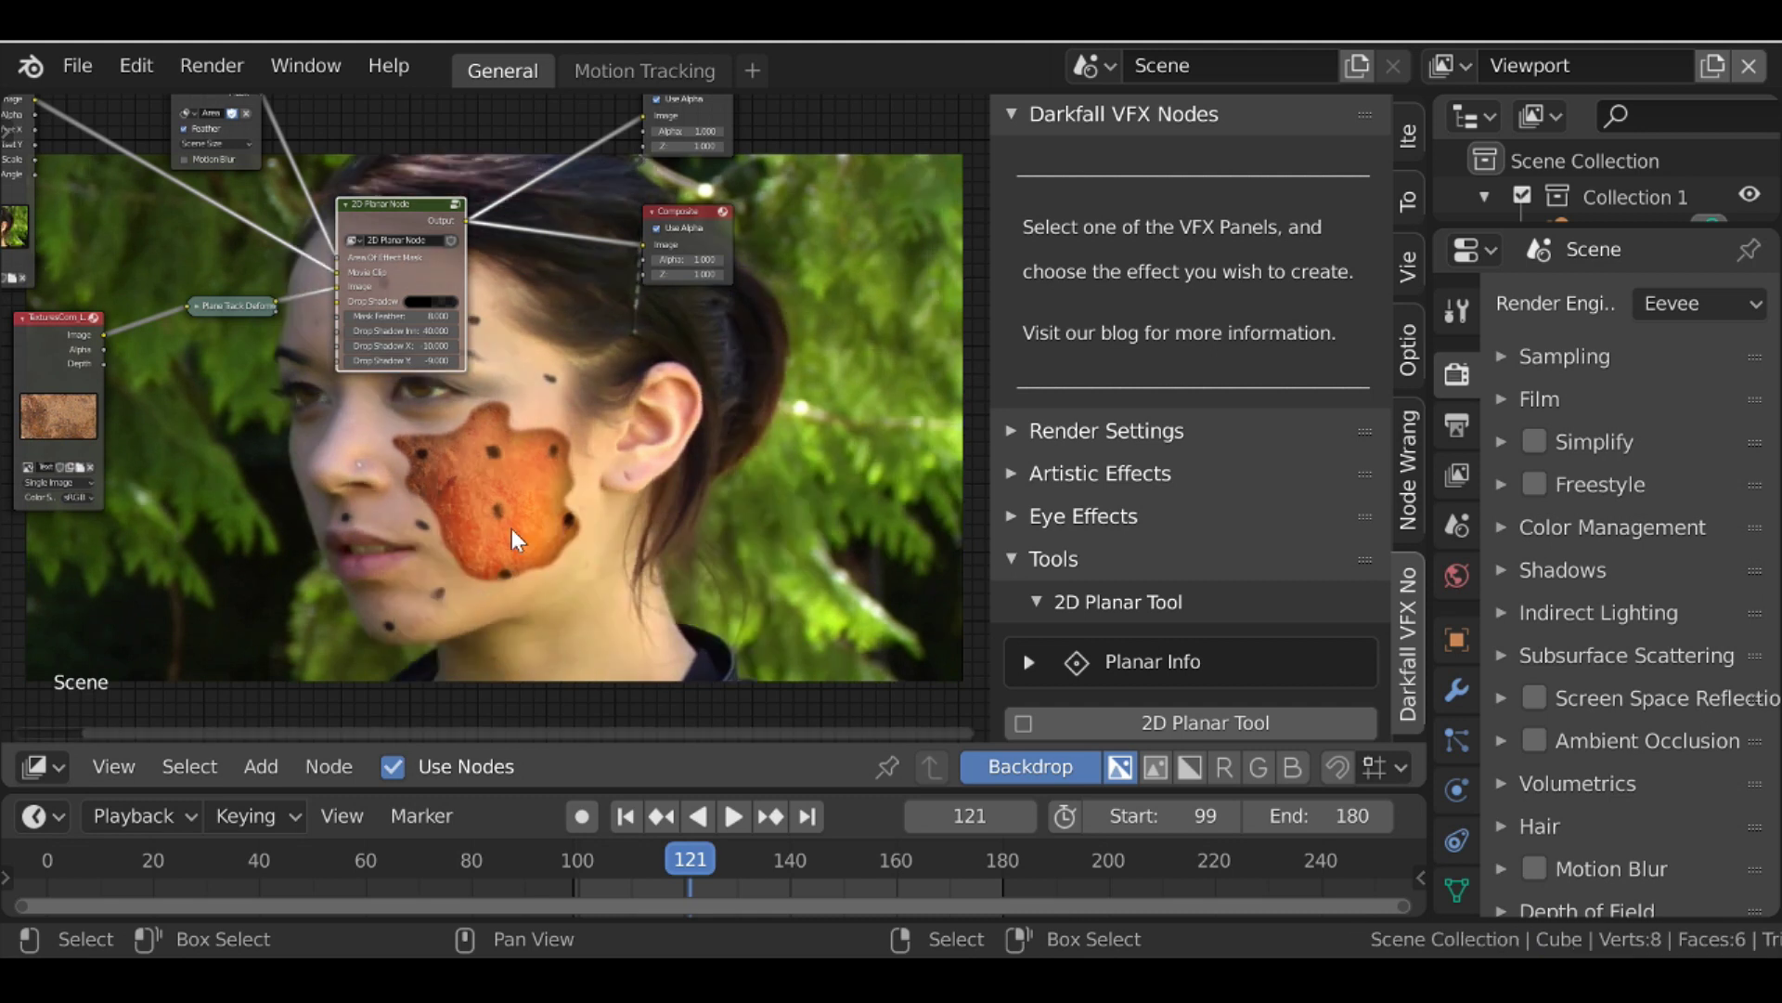
pyautogui.click(771, 864)
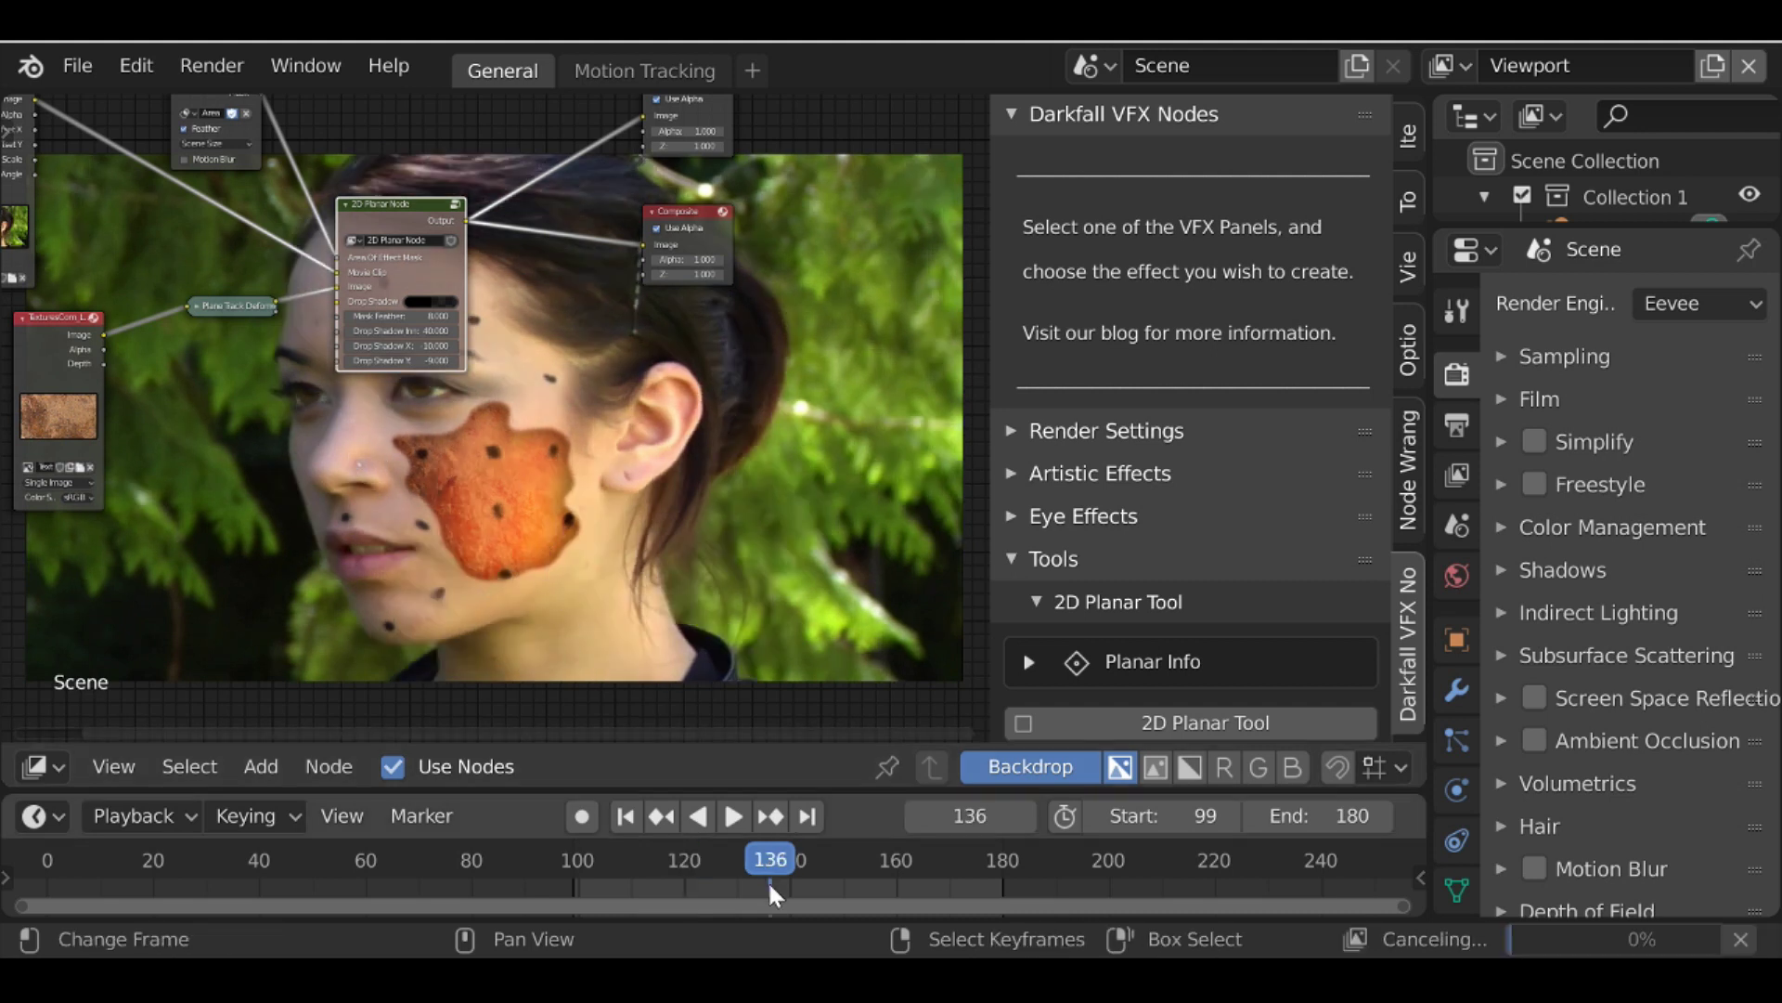
pyautogui.moveTo(567, 424); pyautogui.dragTo(481, 237, button='middle')
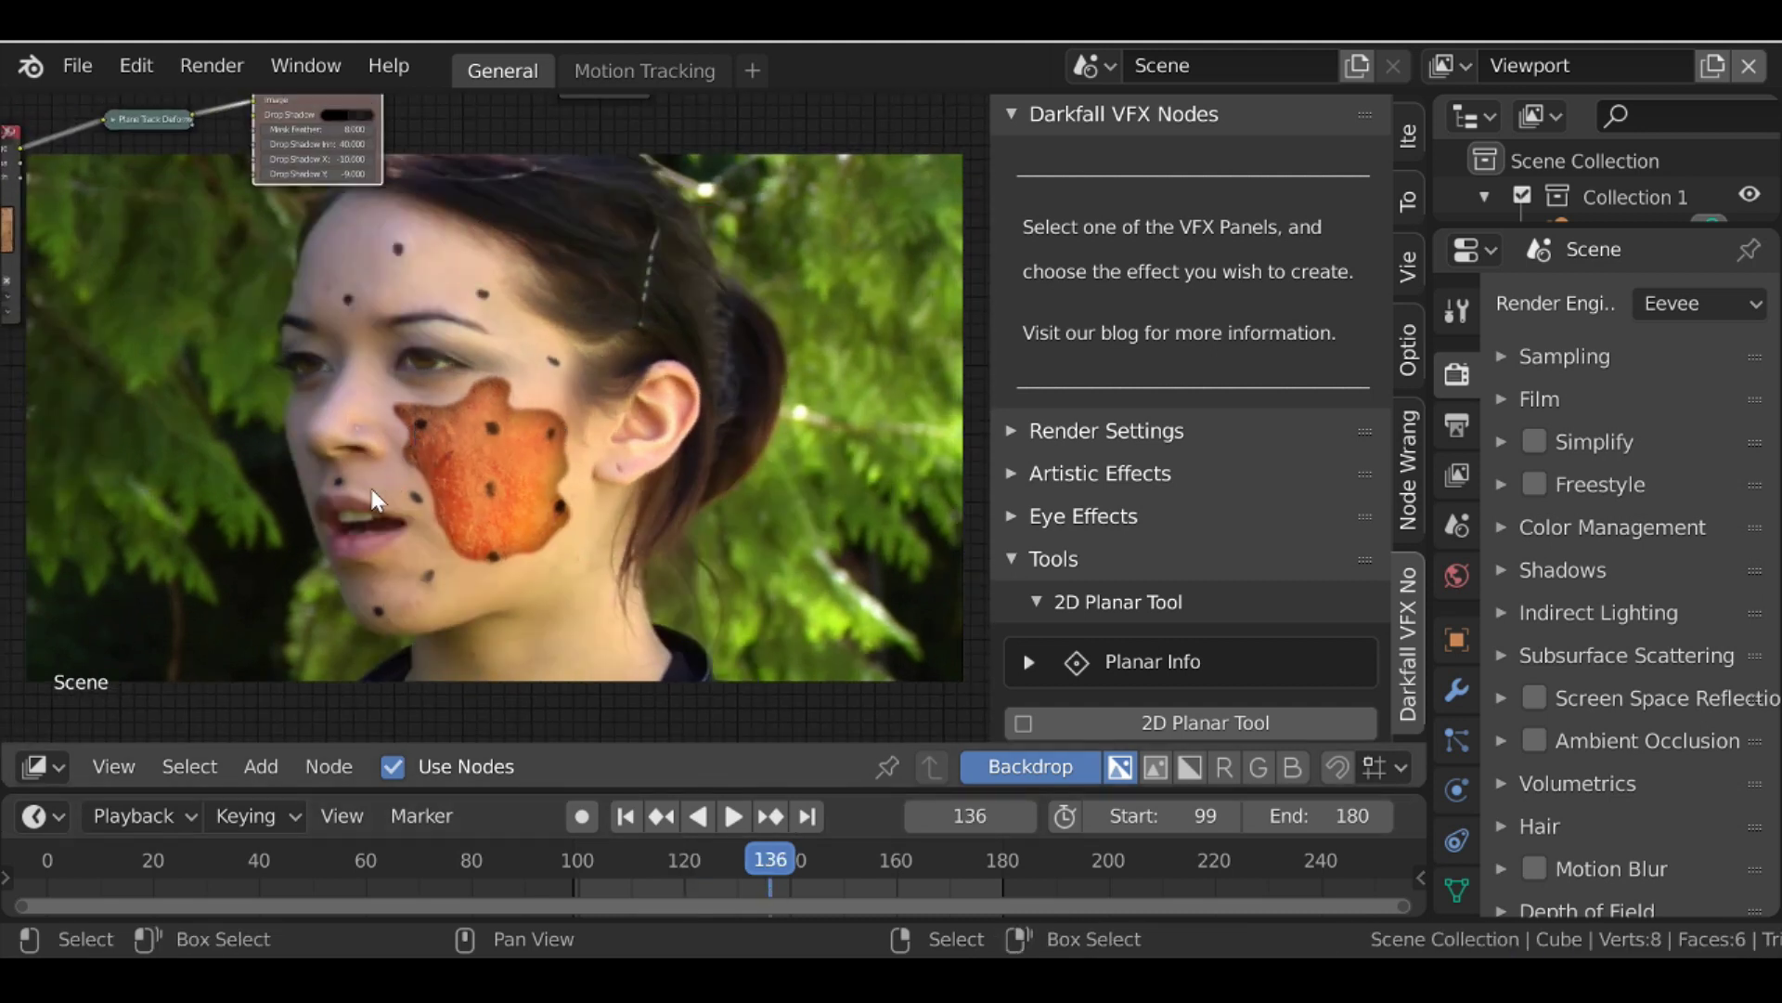
pyautogui.moveTo(481, 477); pyautogui.dragTo(776, 615, button='middle')
pyautogui.click(573, 861)
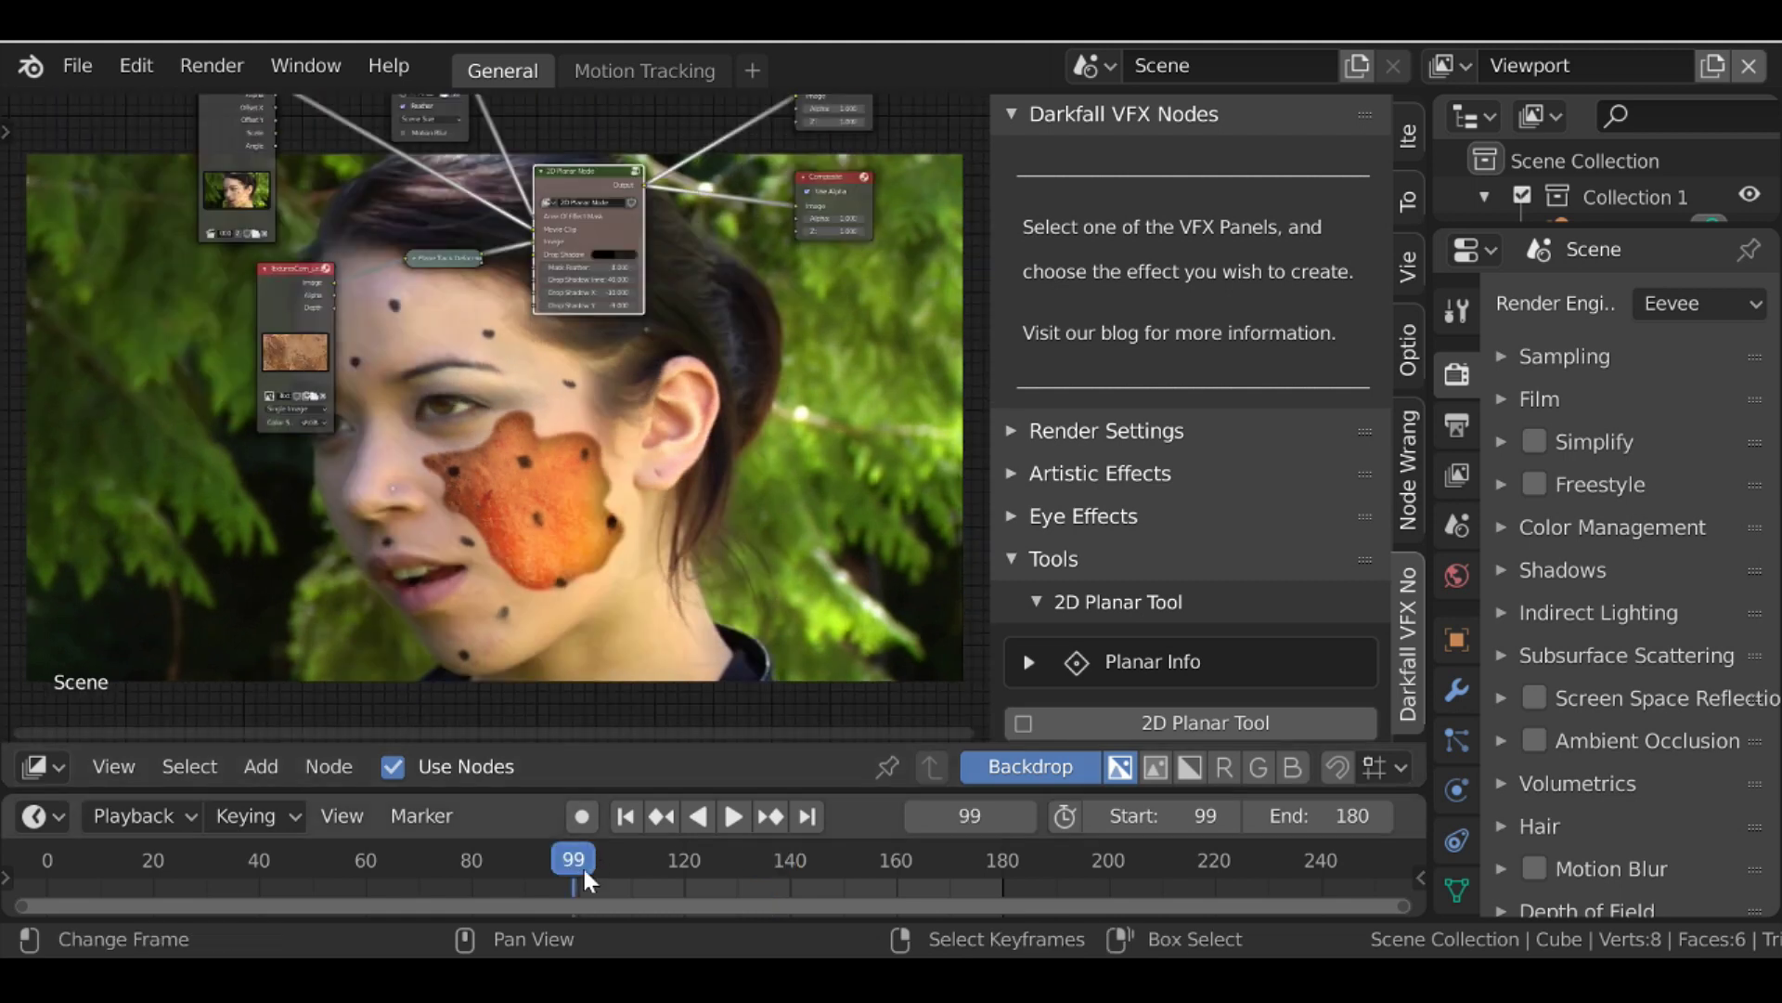
# Tidy the node tree by moving the background clip node outward and collapsing the texture and Area Of Effect nodes beside the 2D Planar Node
pyautogui.moveTo(532, 503); pyautogui.dragTo(596, 632, button='middle')
pyautogui.moveTo(296, 221); pyautogui.dragTo(984, 299)
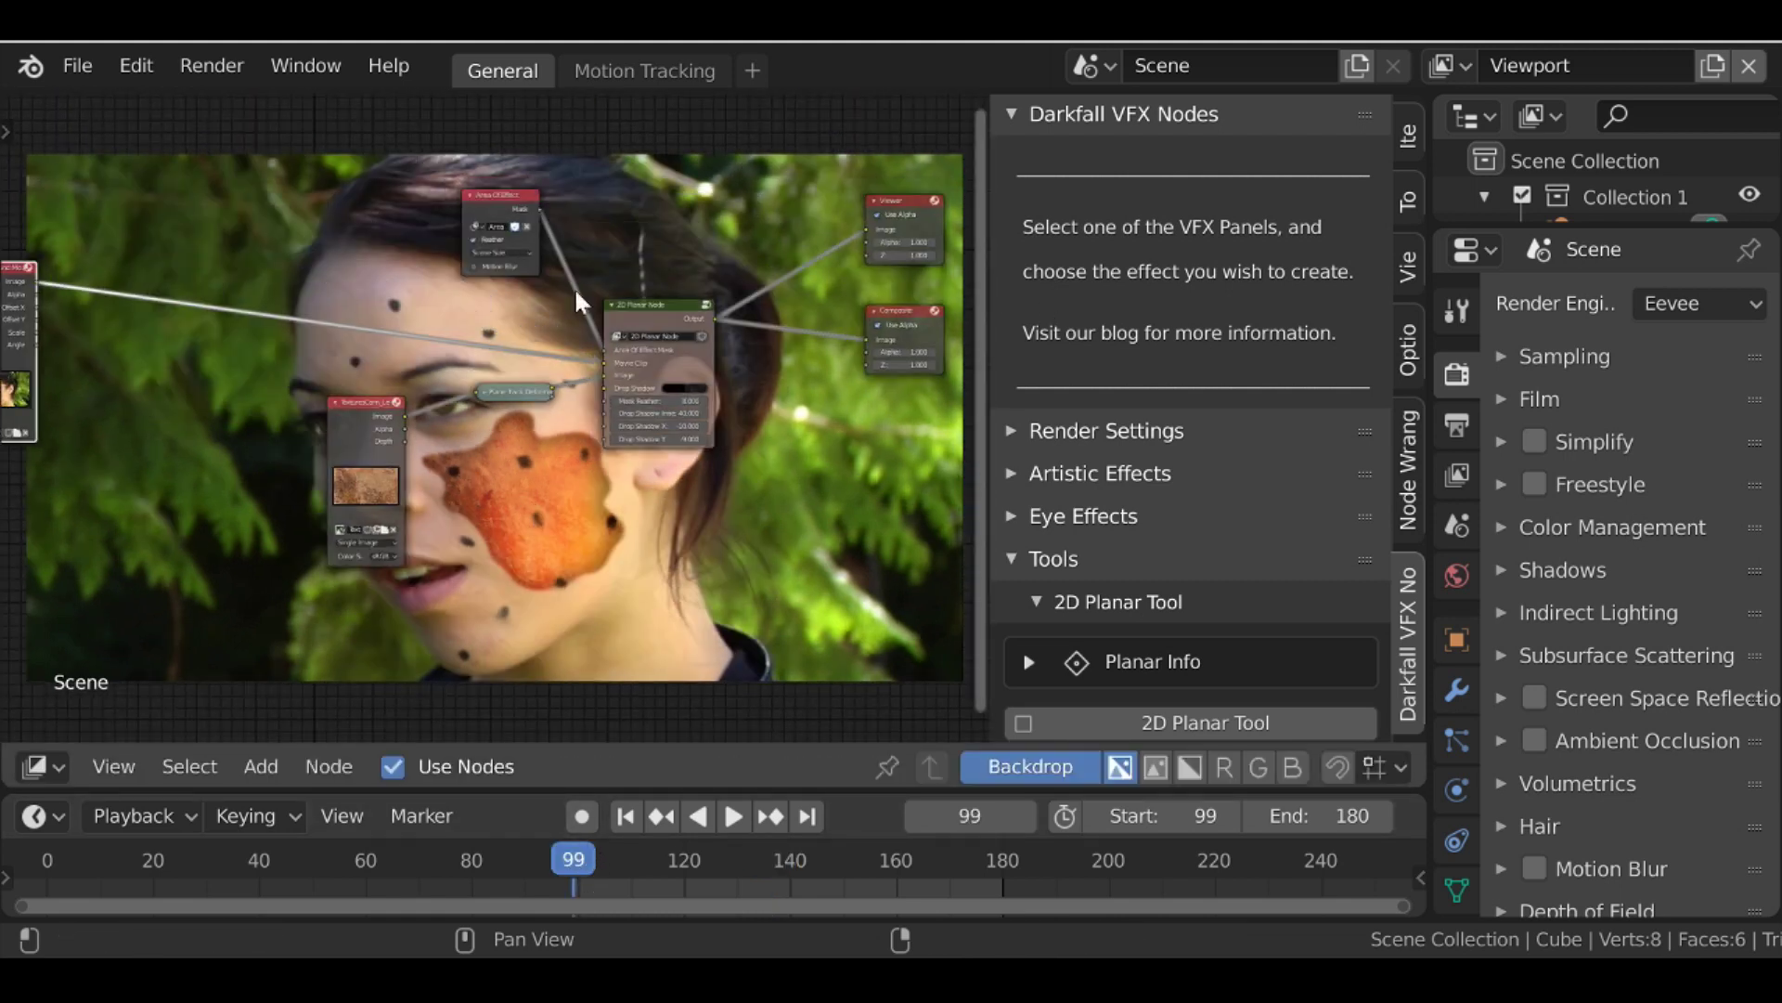
pyautogui.click(336, 403)
pyautogui.click(471, 195)
pyautogui.moveTo(496, 200); pyautogui.dragTo(502, 313)
pyautogui.moveTo(513, 409); pyautogui.dragTo(513, 429)
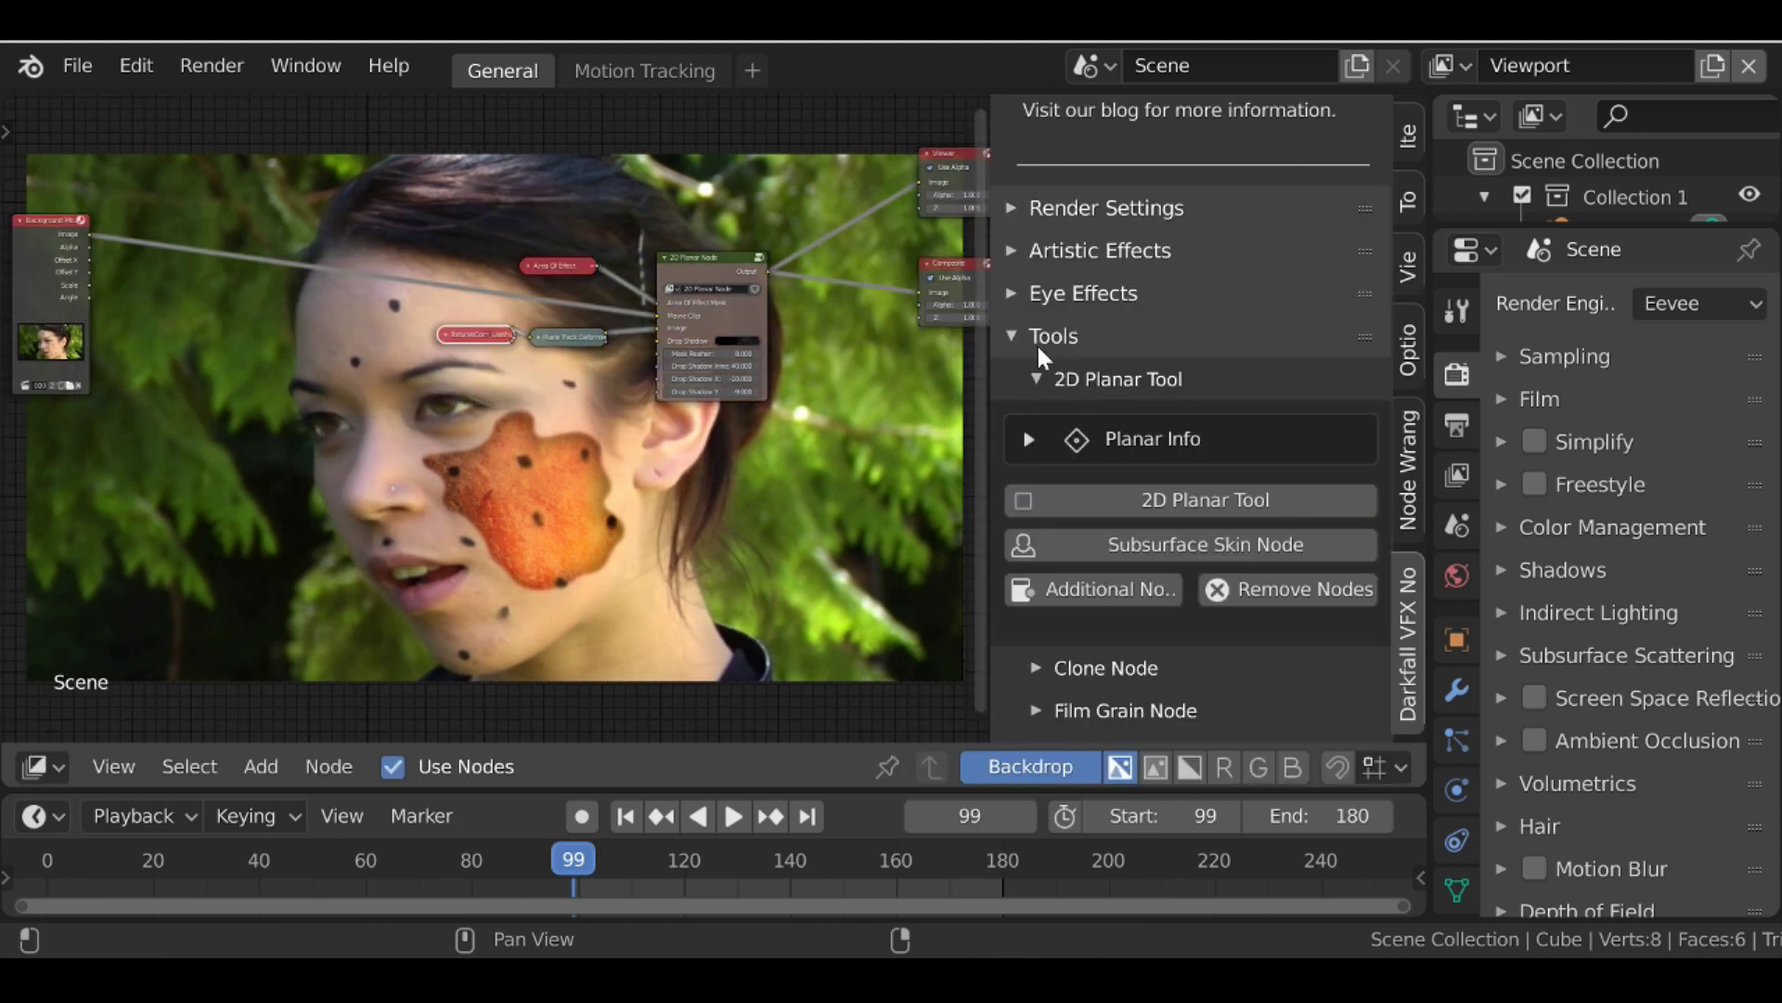
# Add a Darkfall Marker Removal Node and insert it into the link between the background clip and the 2D Planar Node
pyautogui.scroll(-3, 1086, 466)
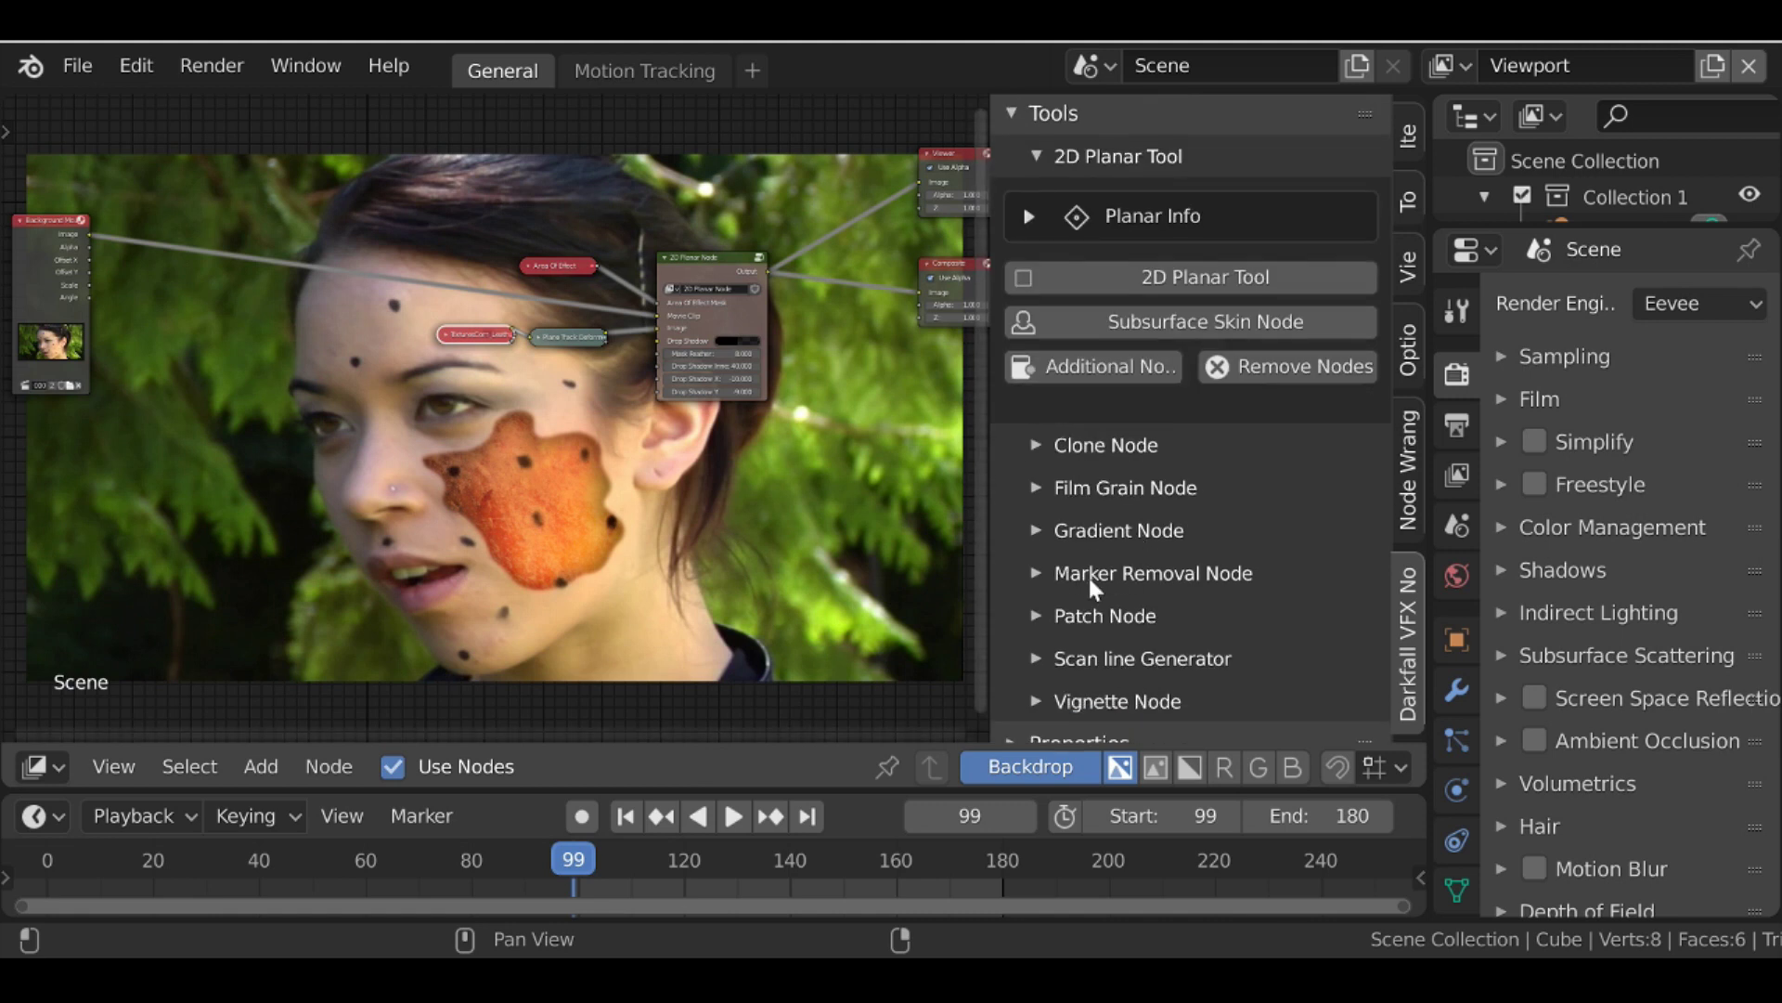
pyautogui.click(1114, 573)
pyautogui.scroll(-3, 1114, 571)
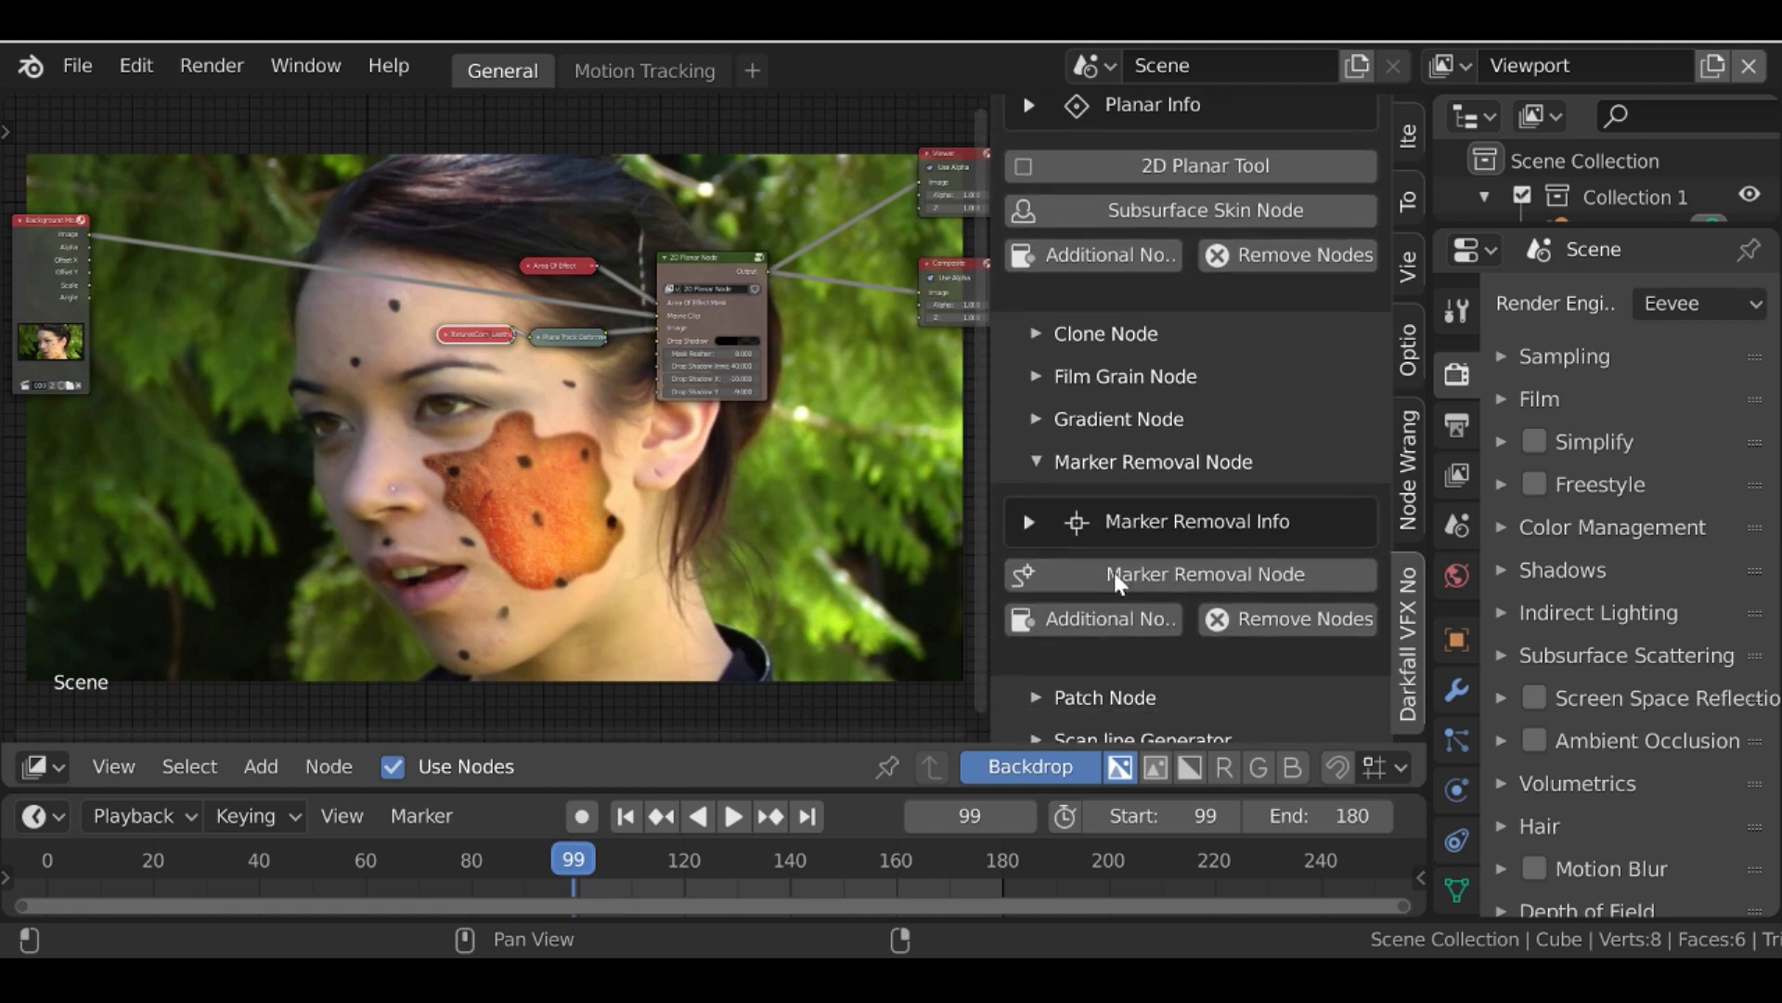
pyautogui.click(1198, 573)
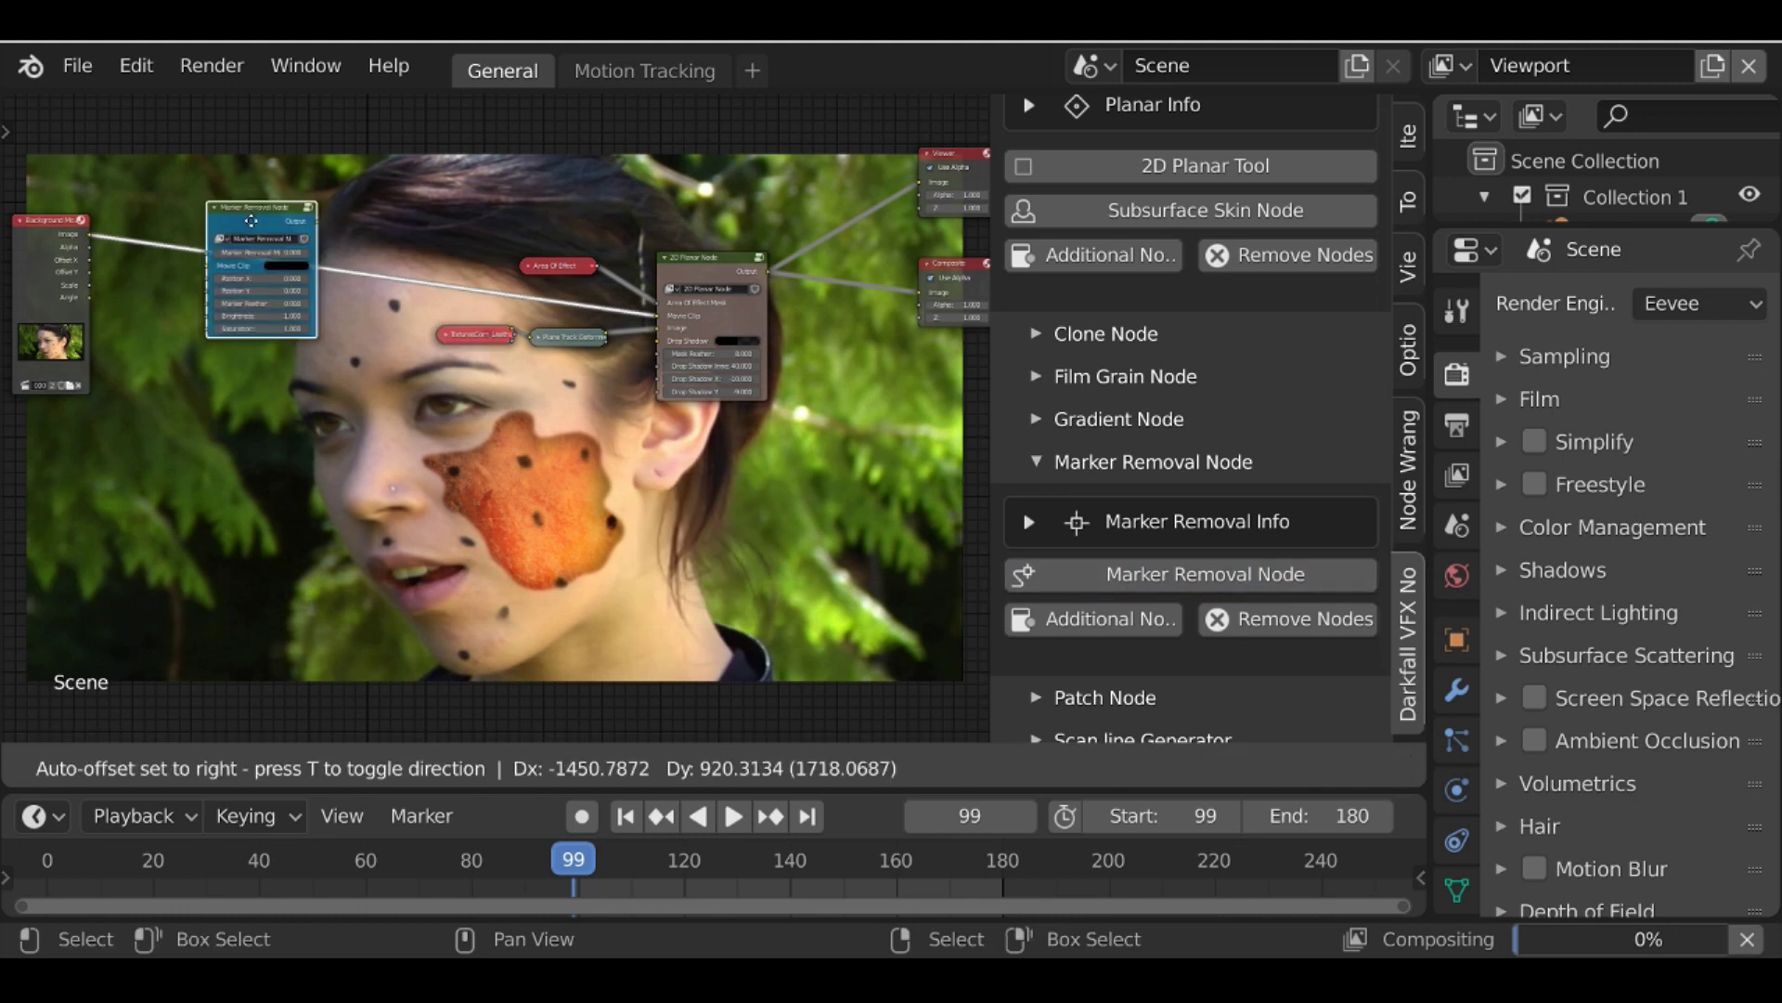
pyautogui.click(250, 221)
pyautogui.scroll(2, 440, 311)
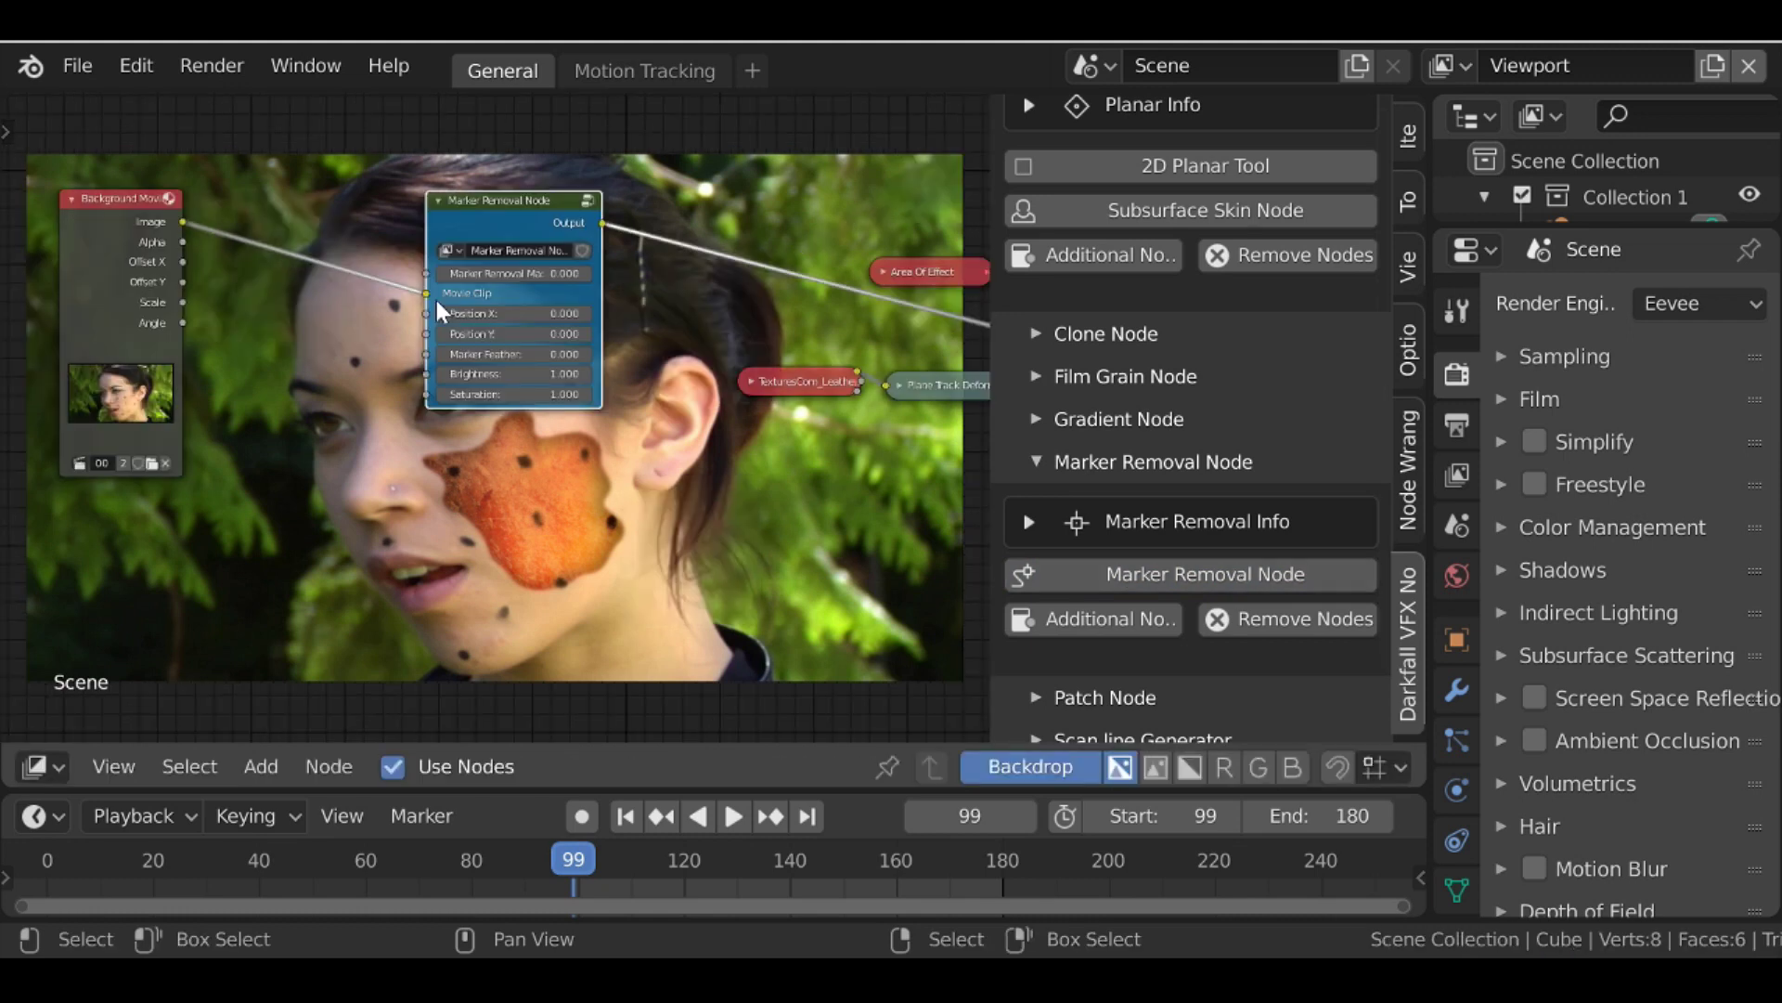
# In the Motion Tracking workspace, unlink the Area Of Effect mask from the editor and create a new mask named Marker Removal
pyautogui.click(630, 80)
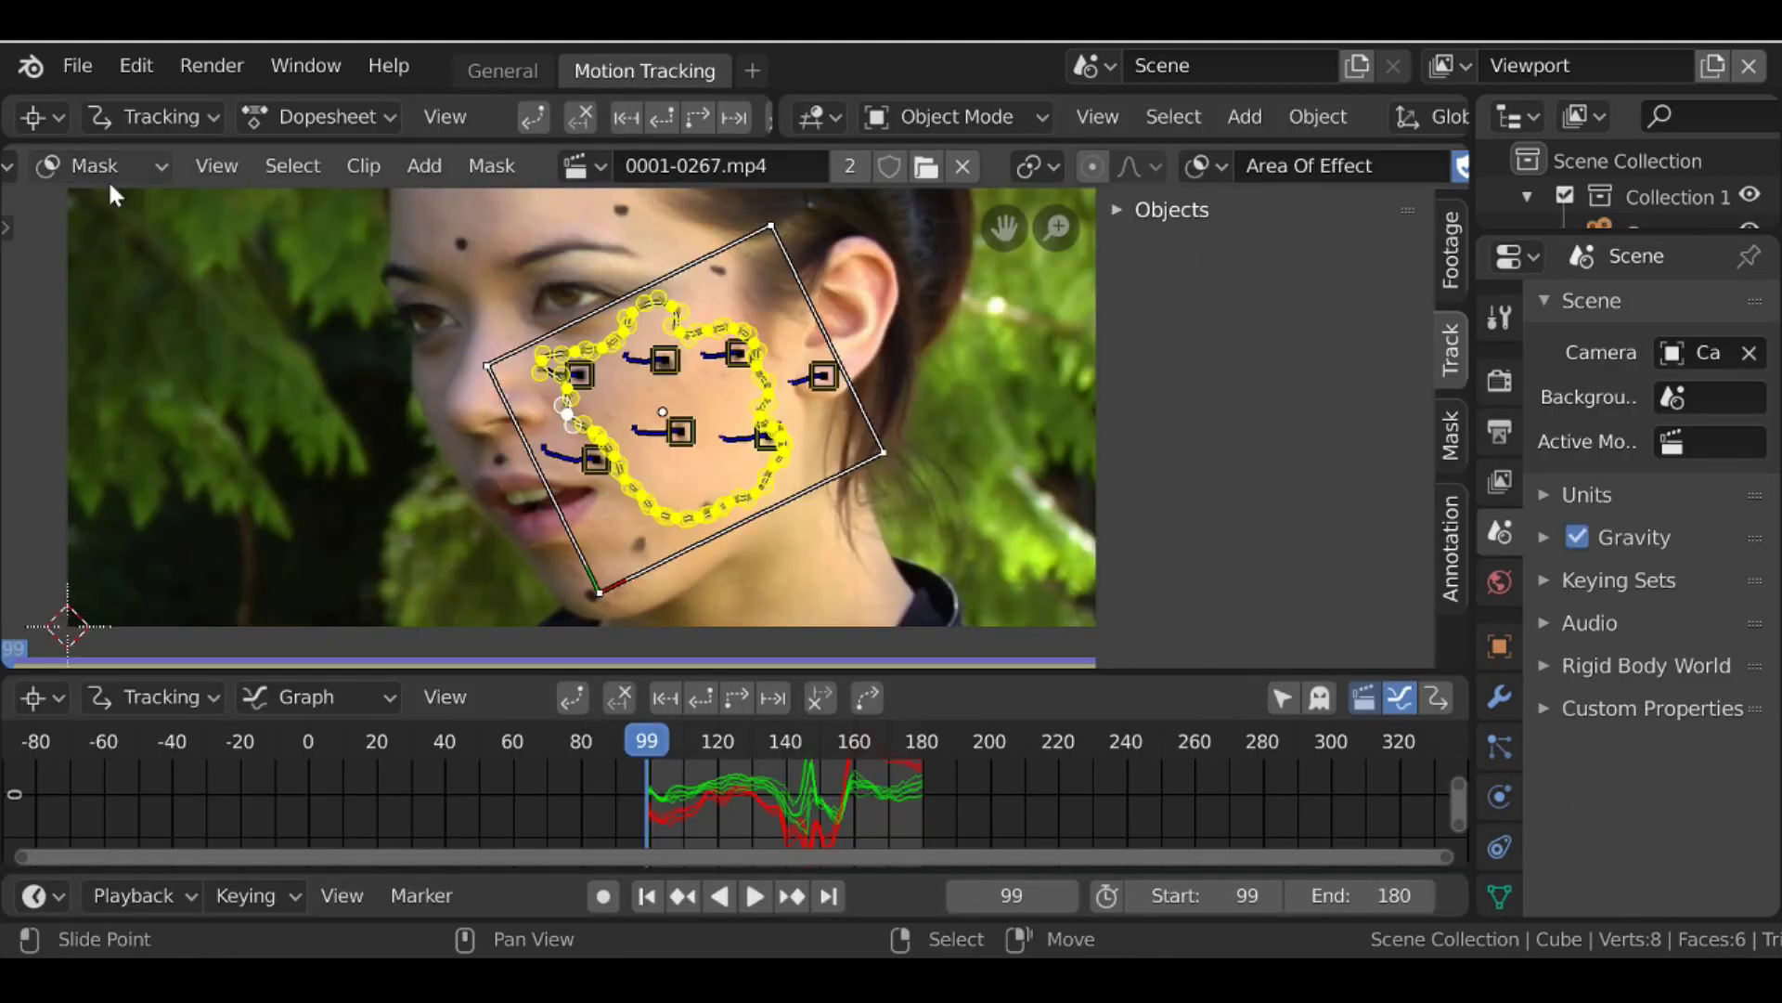
pyautogui.scroll(-2, 1281, 116)
pyautogui.scroll(-6, 1287, 164)
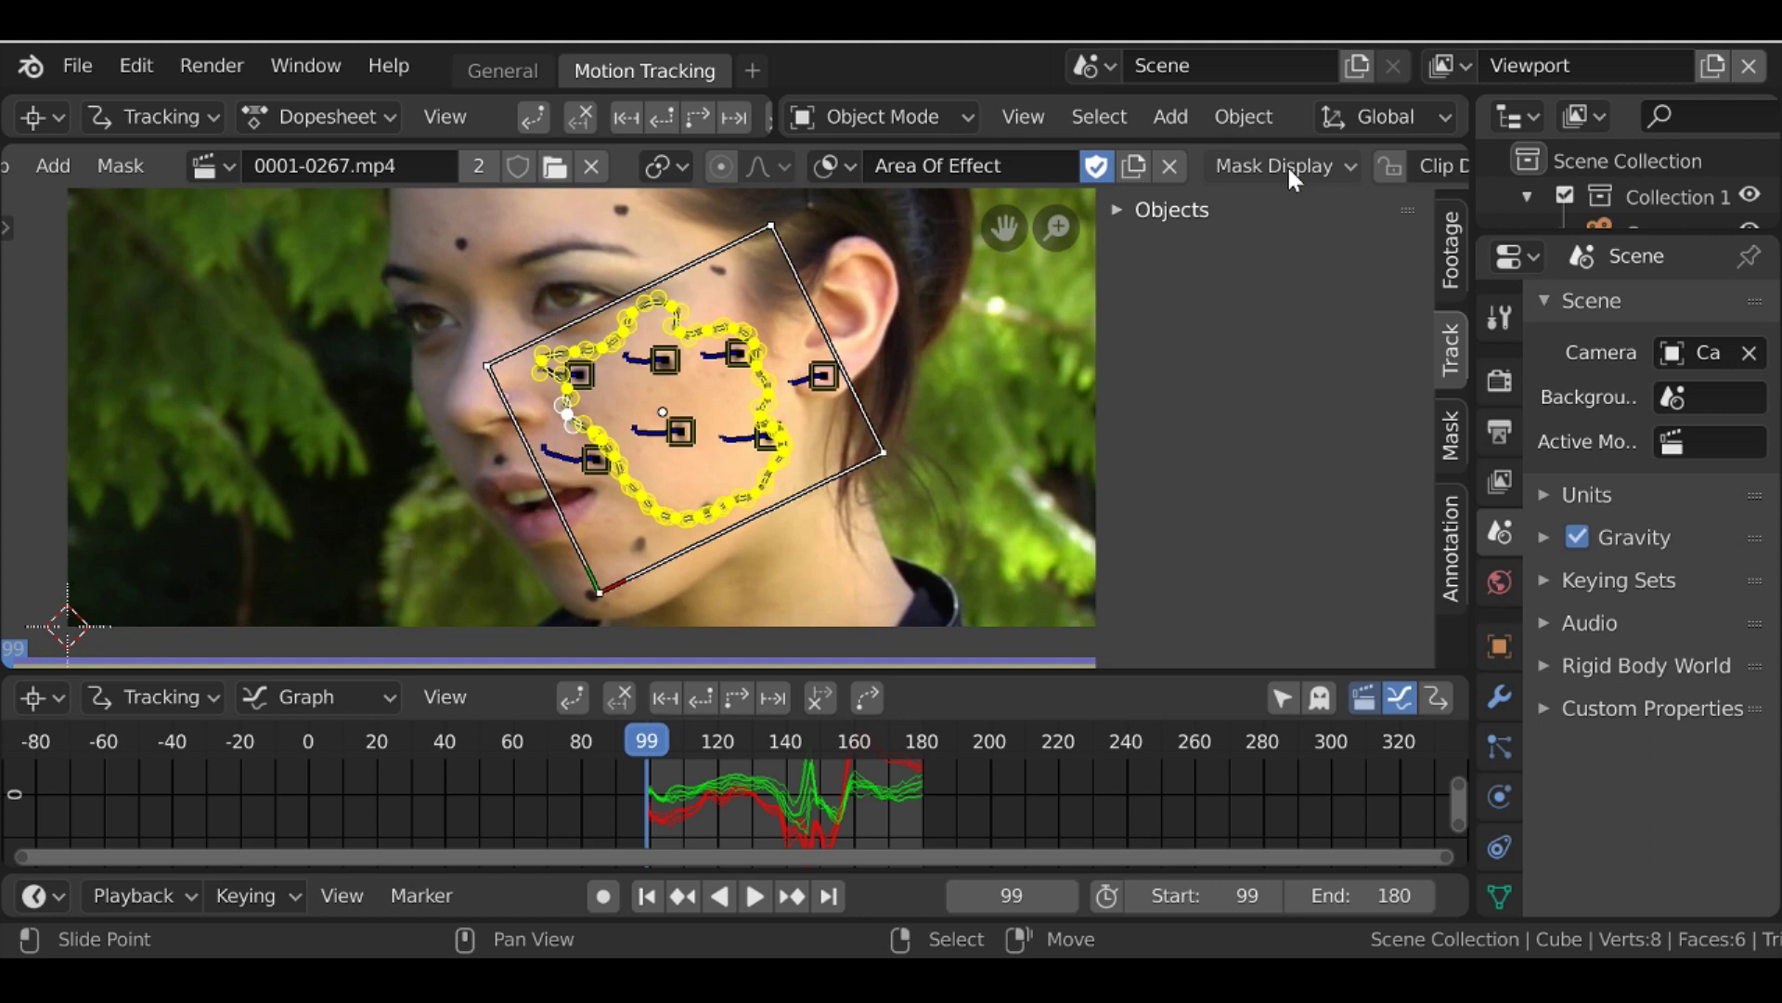
pyautogui.click(1132, 165)
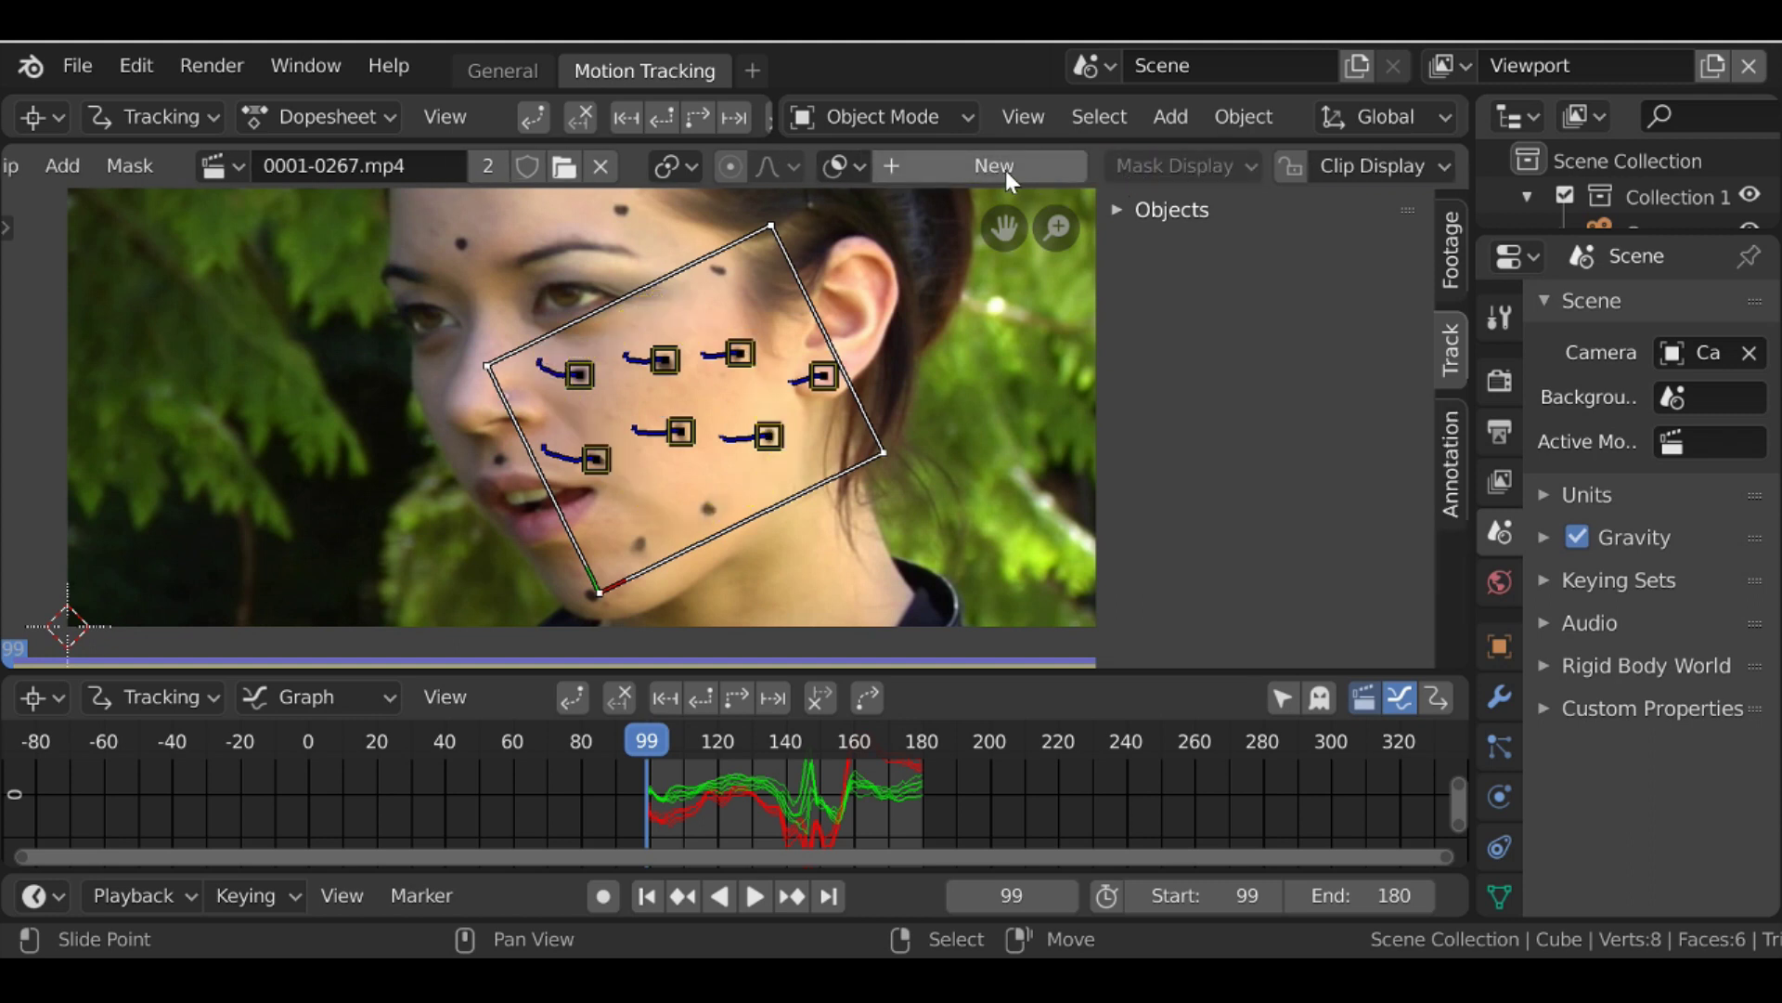
pyautogui.click(1005, 170)
pyautogui.click(973, 166)
pyautogui.press('BackSpace')
pyautogui.write('Marker removal')
pyautogui.press('Return')
# Select the tracker on the upper cheek marker nearest the nose and add a mask circle centred on it
pyautogui.scroll(4, 811, 375)
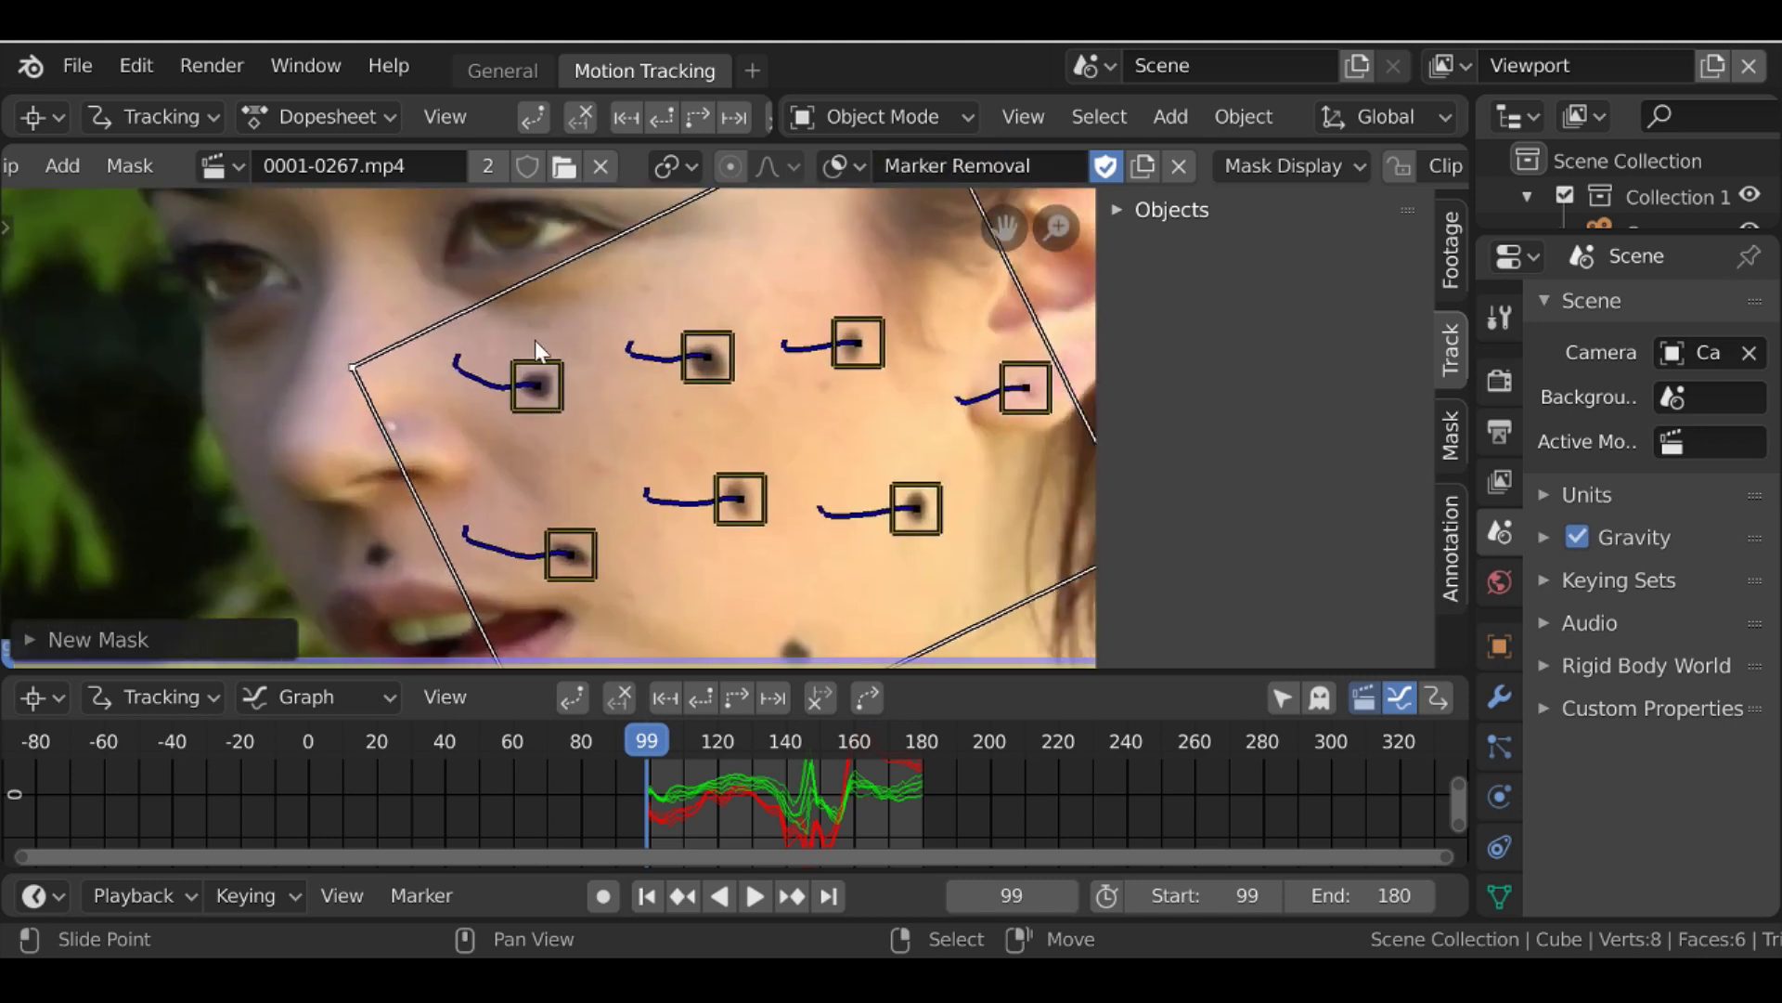
pyautogui.click(531, 388)
pyautogui.scroll(4, 531, 388)
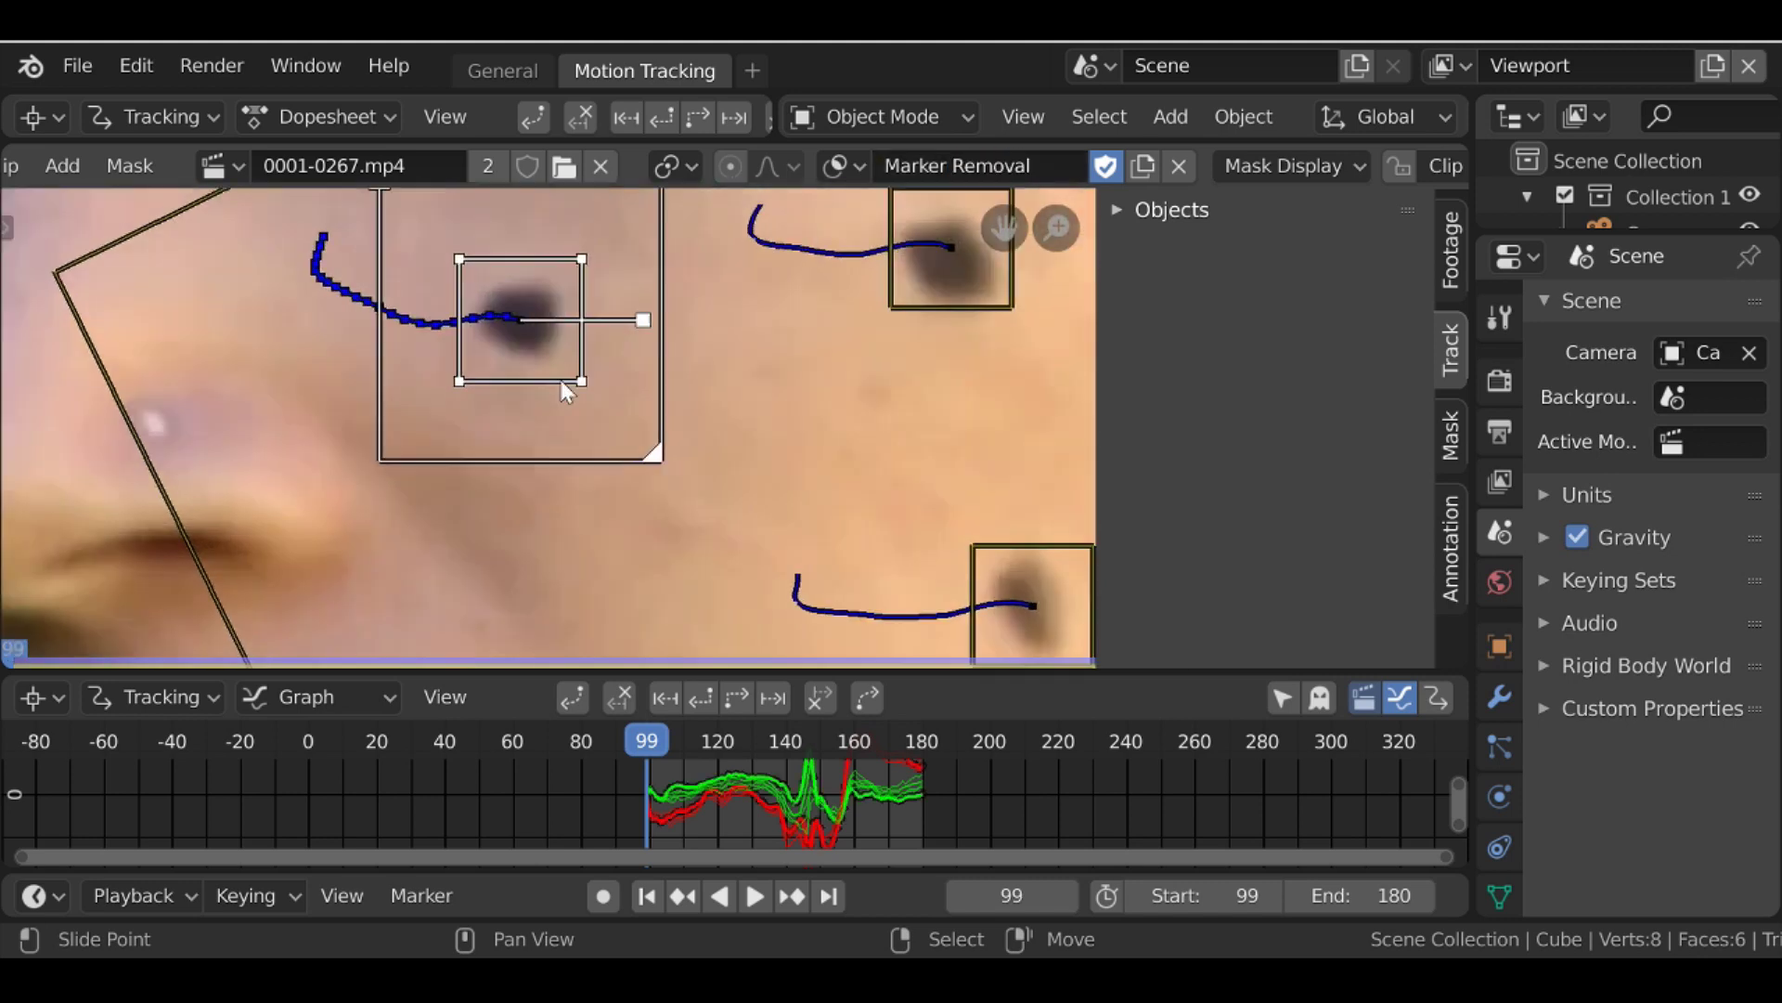
pyautogui.keyDown('shift'); pyautogui.rightClick(518, 319); pyautogui.keyUp('shift')
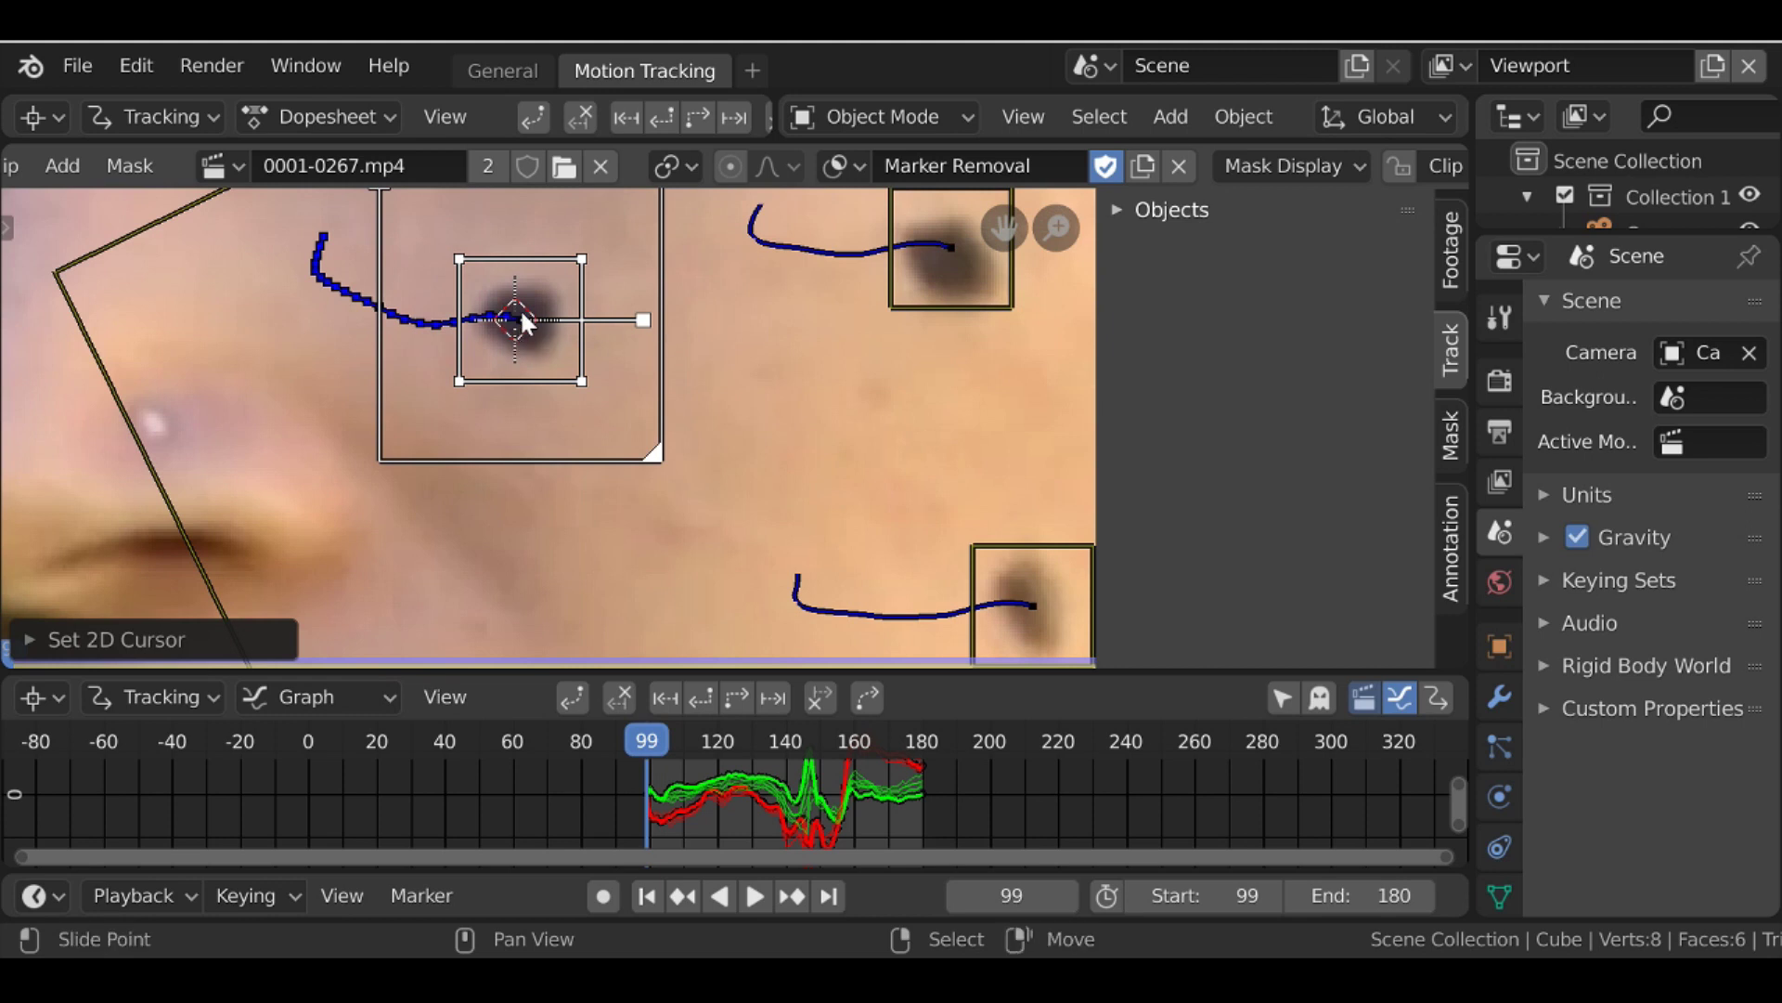
pyautogui.hotkey('shift', 'a')
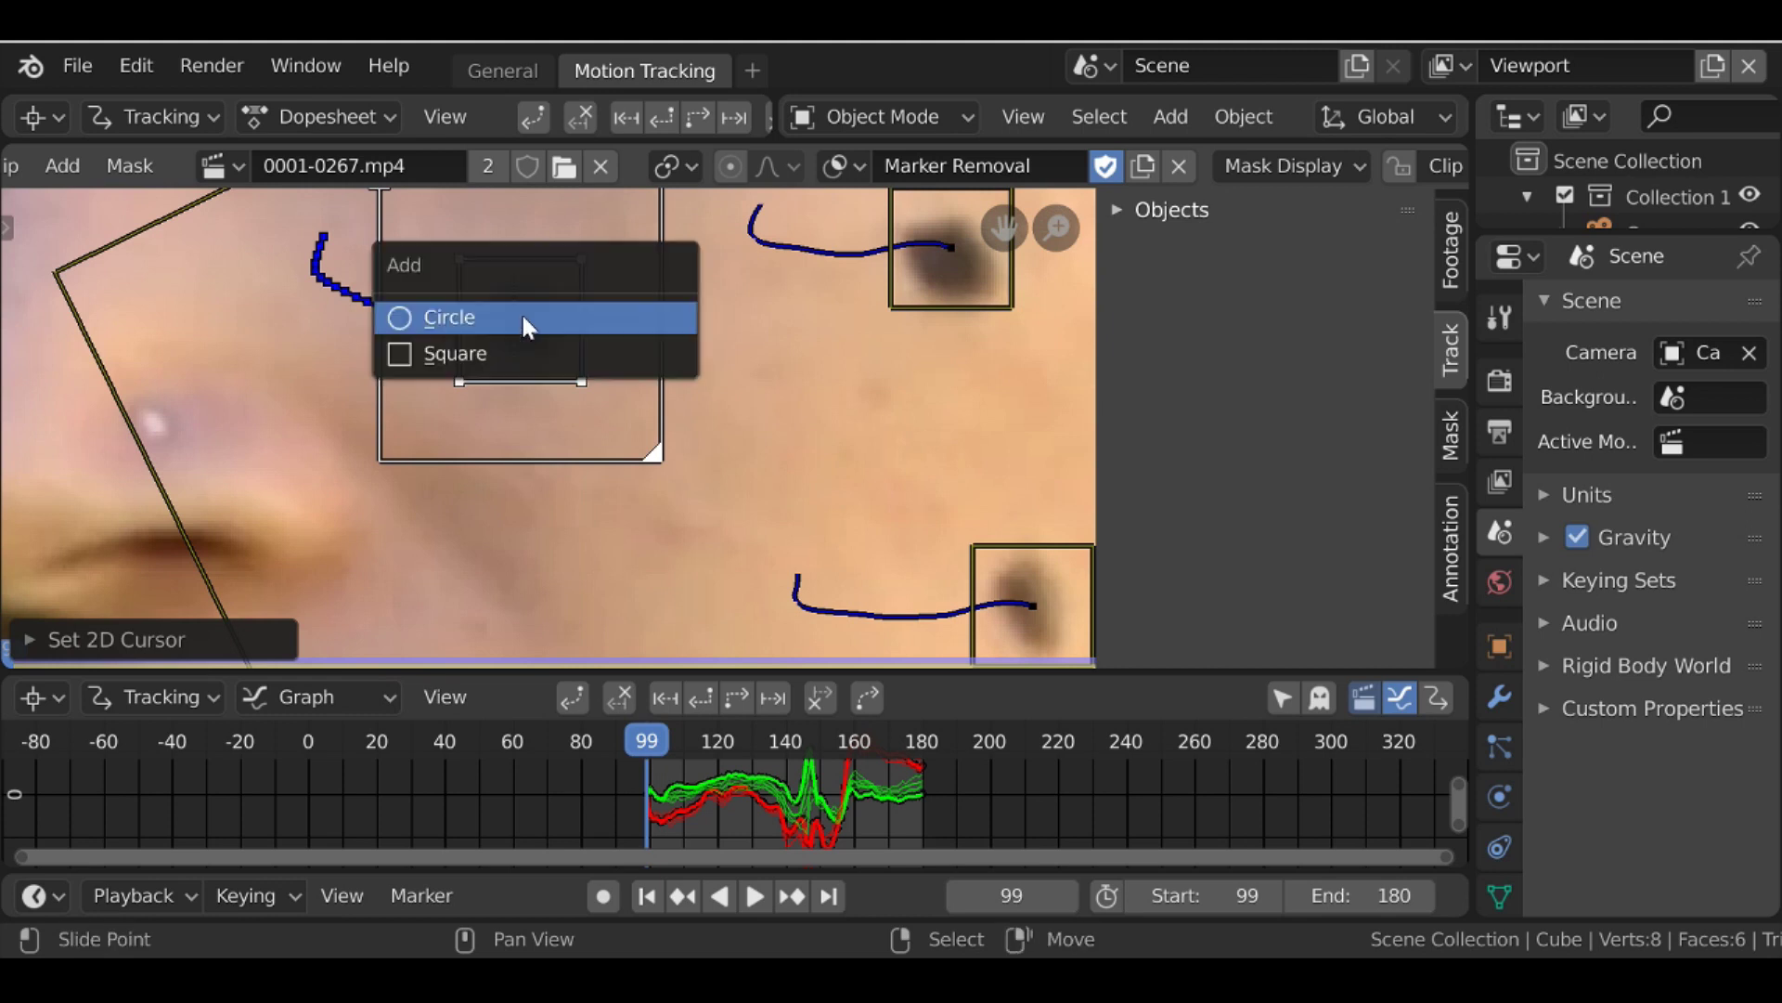
pyautogui.click(520, 318)
pyautogui.scroll(2, 647, 334)
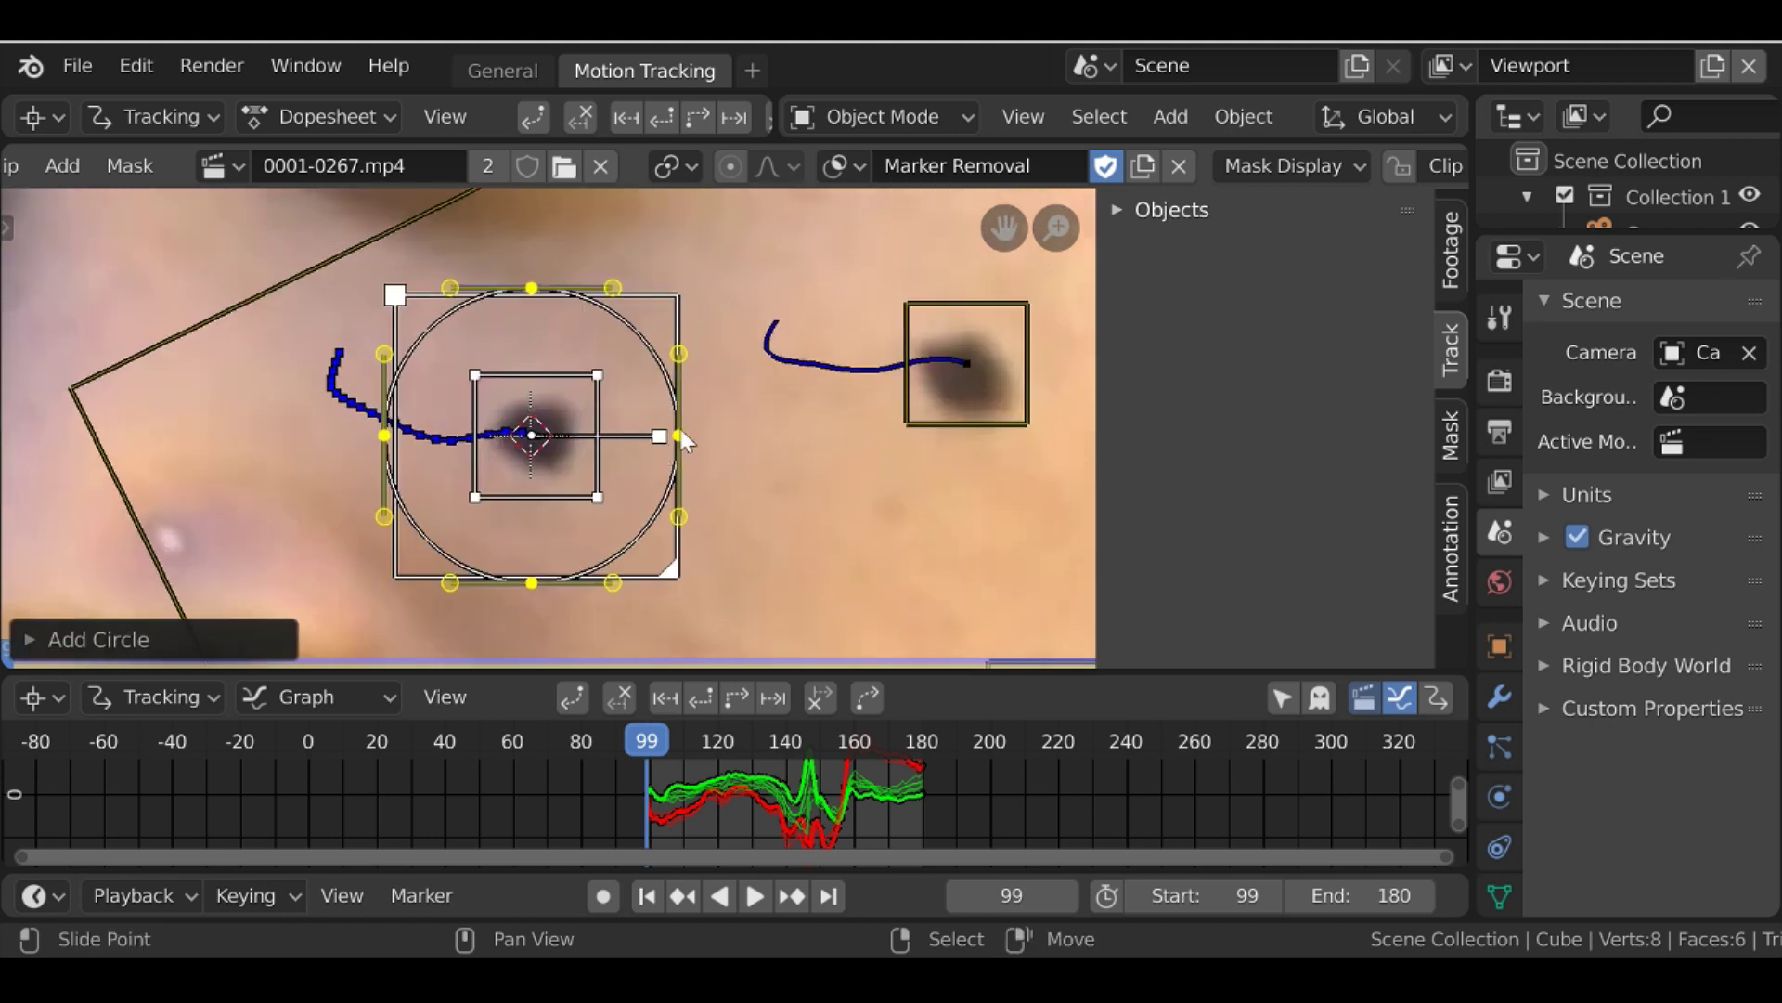
# Scale the mask circle down and reposition it so that it closely surrounds the dark marker
pyautogui.press('s')
pyautogui.click(641, 445)
pyautogui.press('g')
pyautogui.click(632, 388)
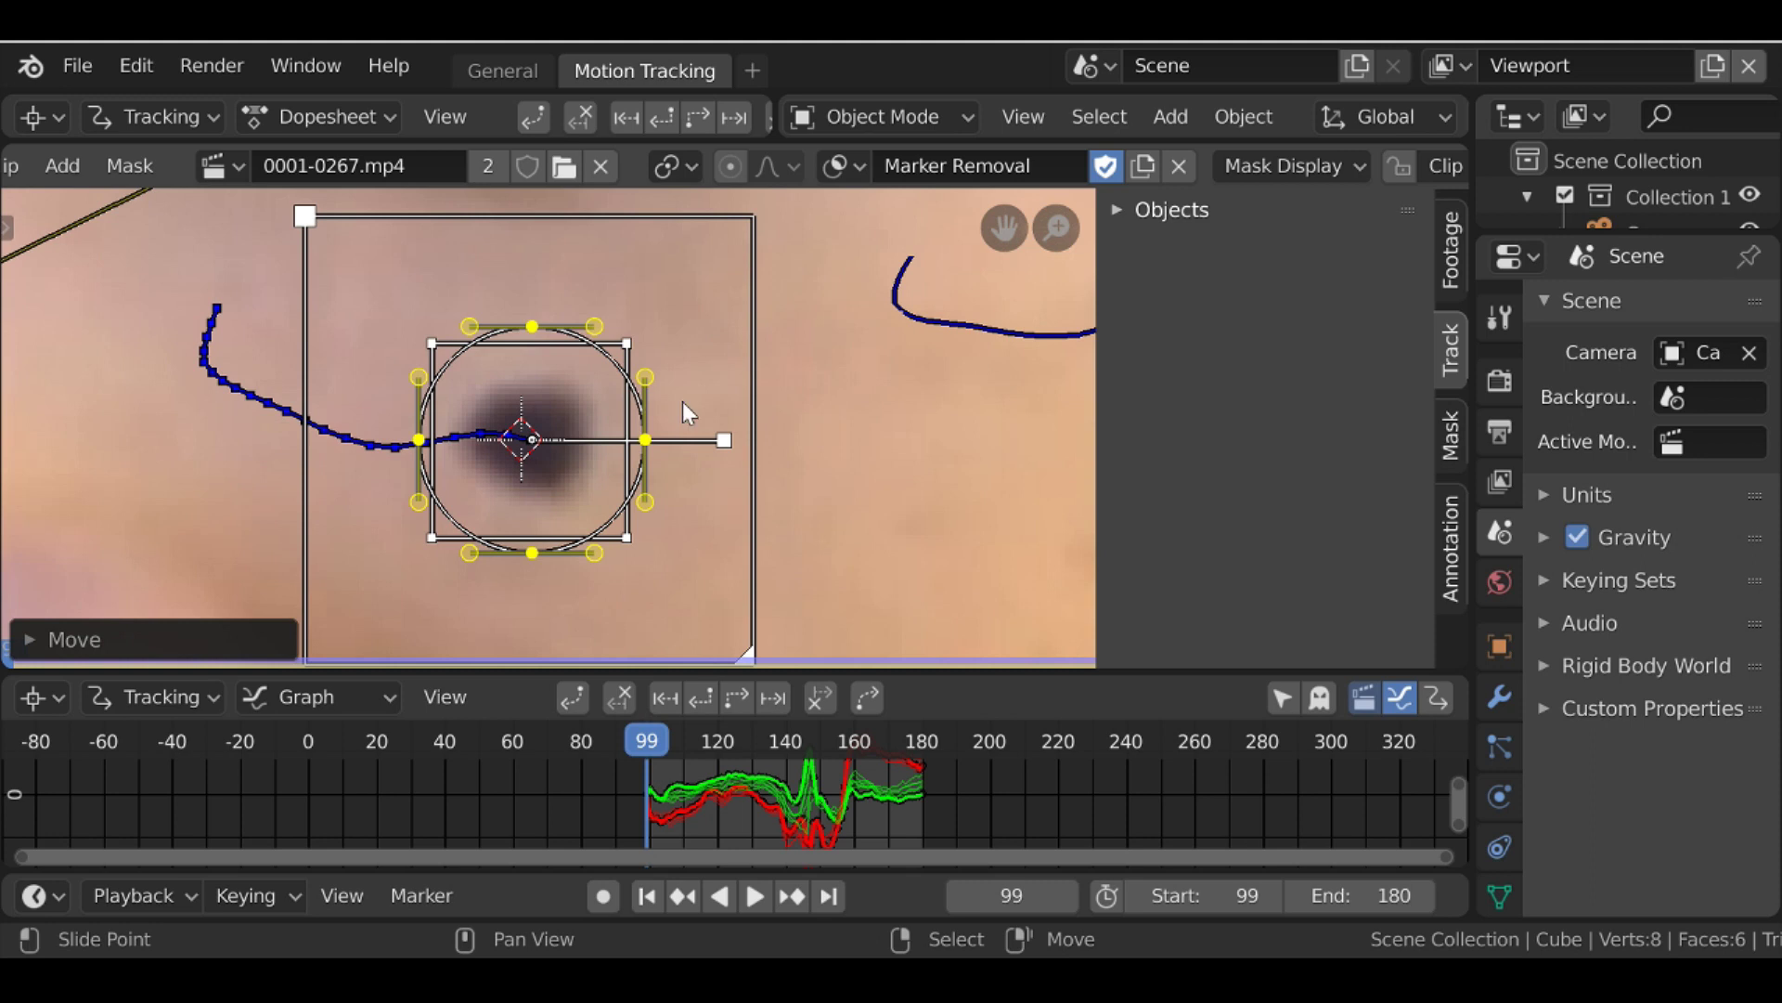
pyautogui.press('s')
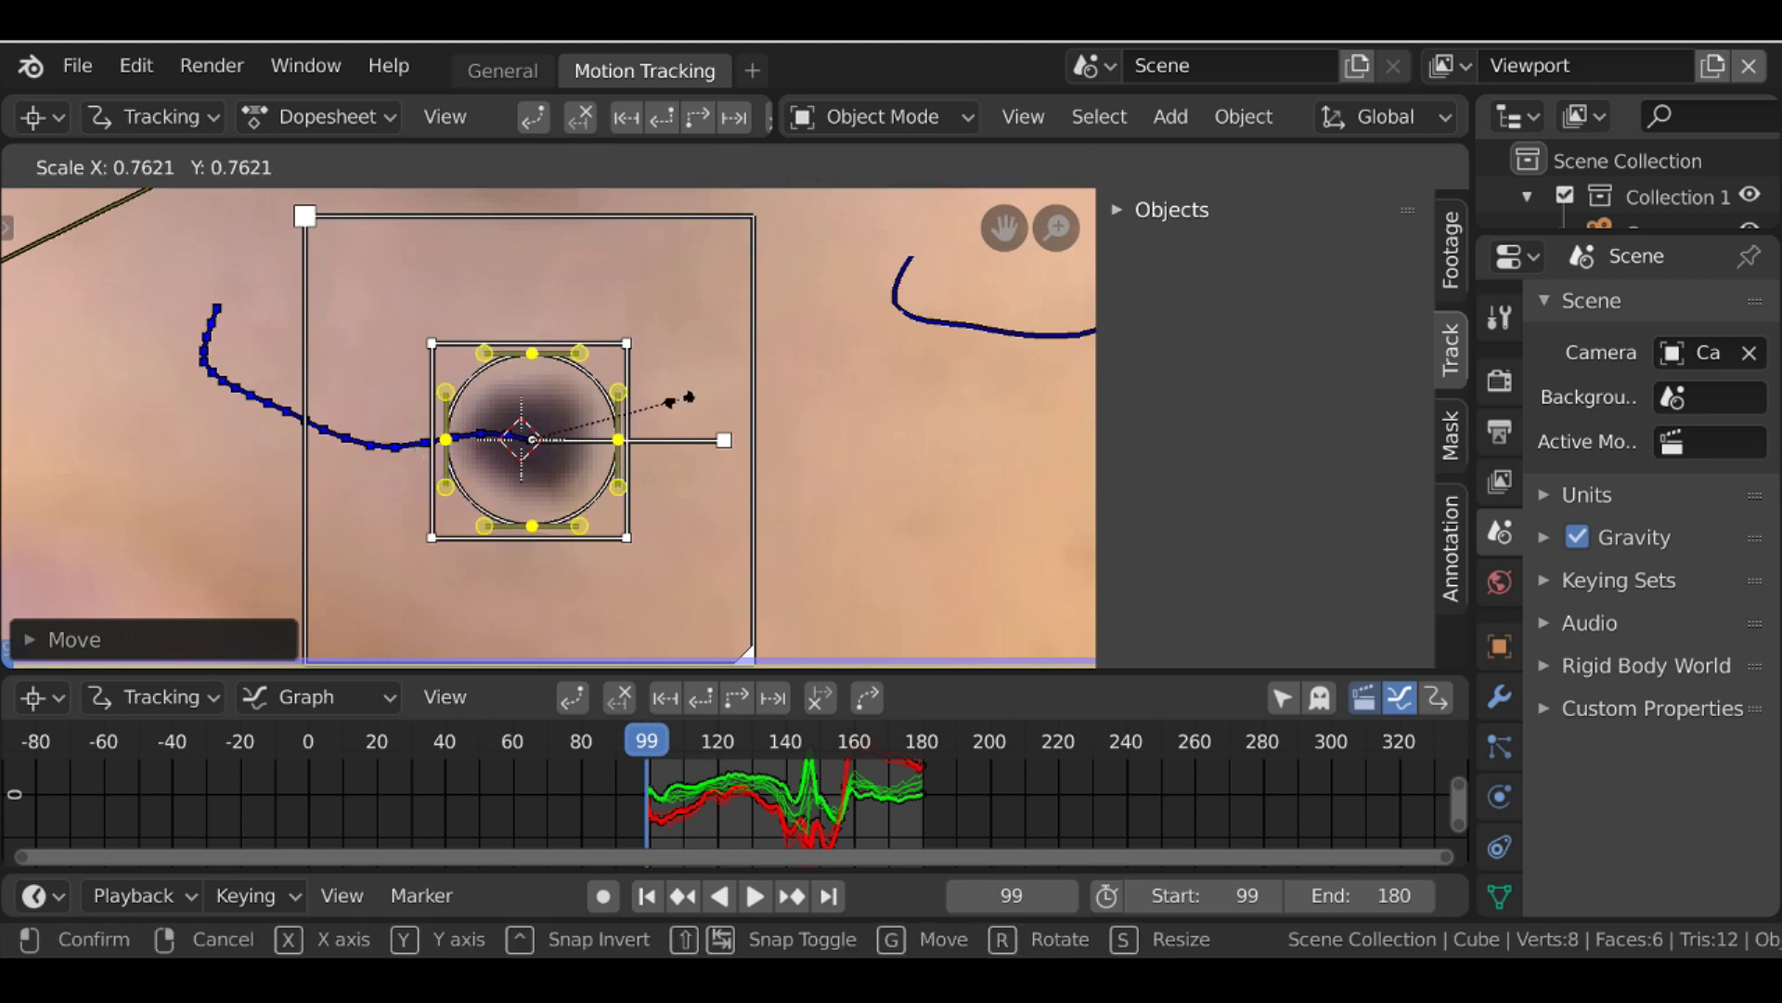
pyautogui.click(722, 399)
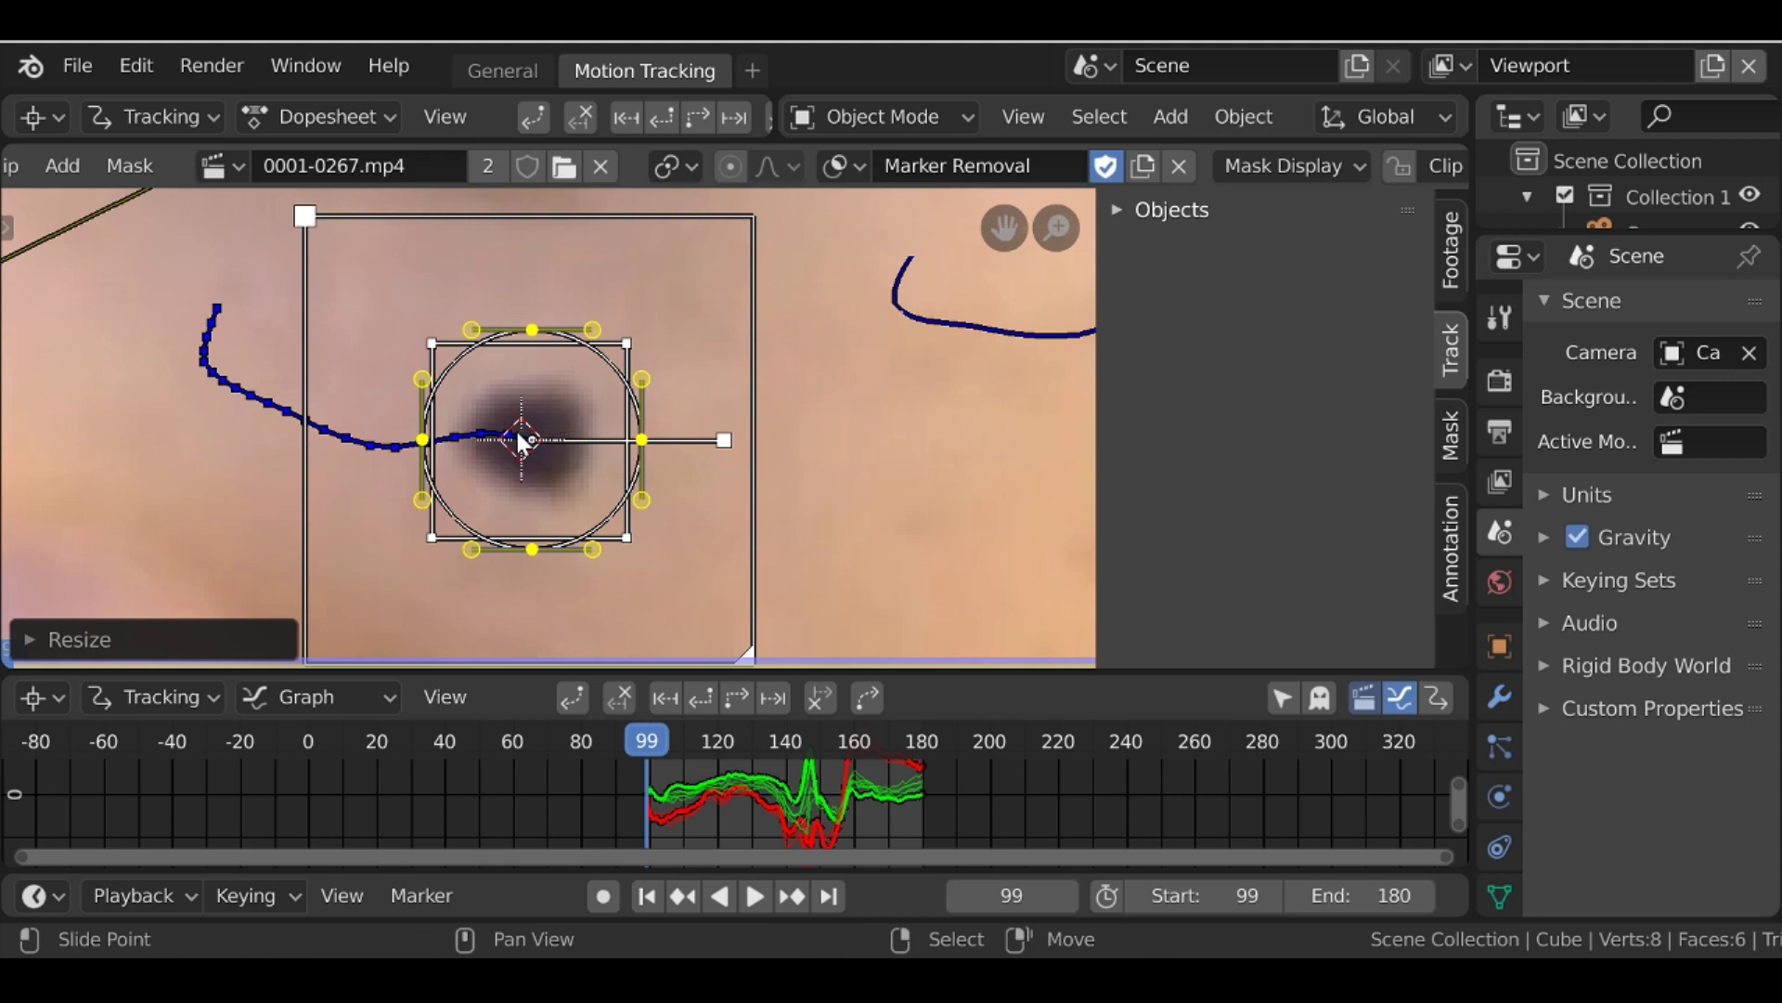
# Parent the circle to its tracker, check that it follows the marker up to frame 108, and return to frame 99
pyautogui.press('ctrl')
pyautogui.hotkey('ctrl', 'p')
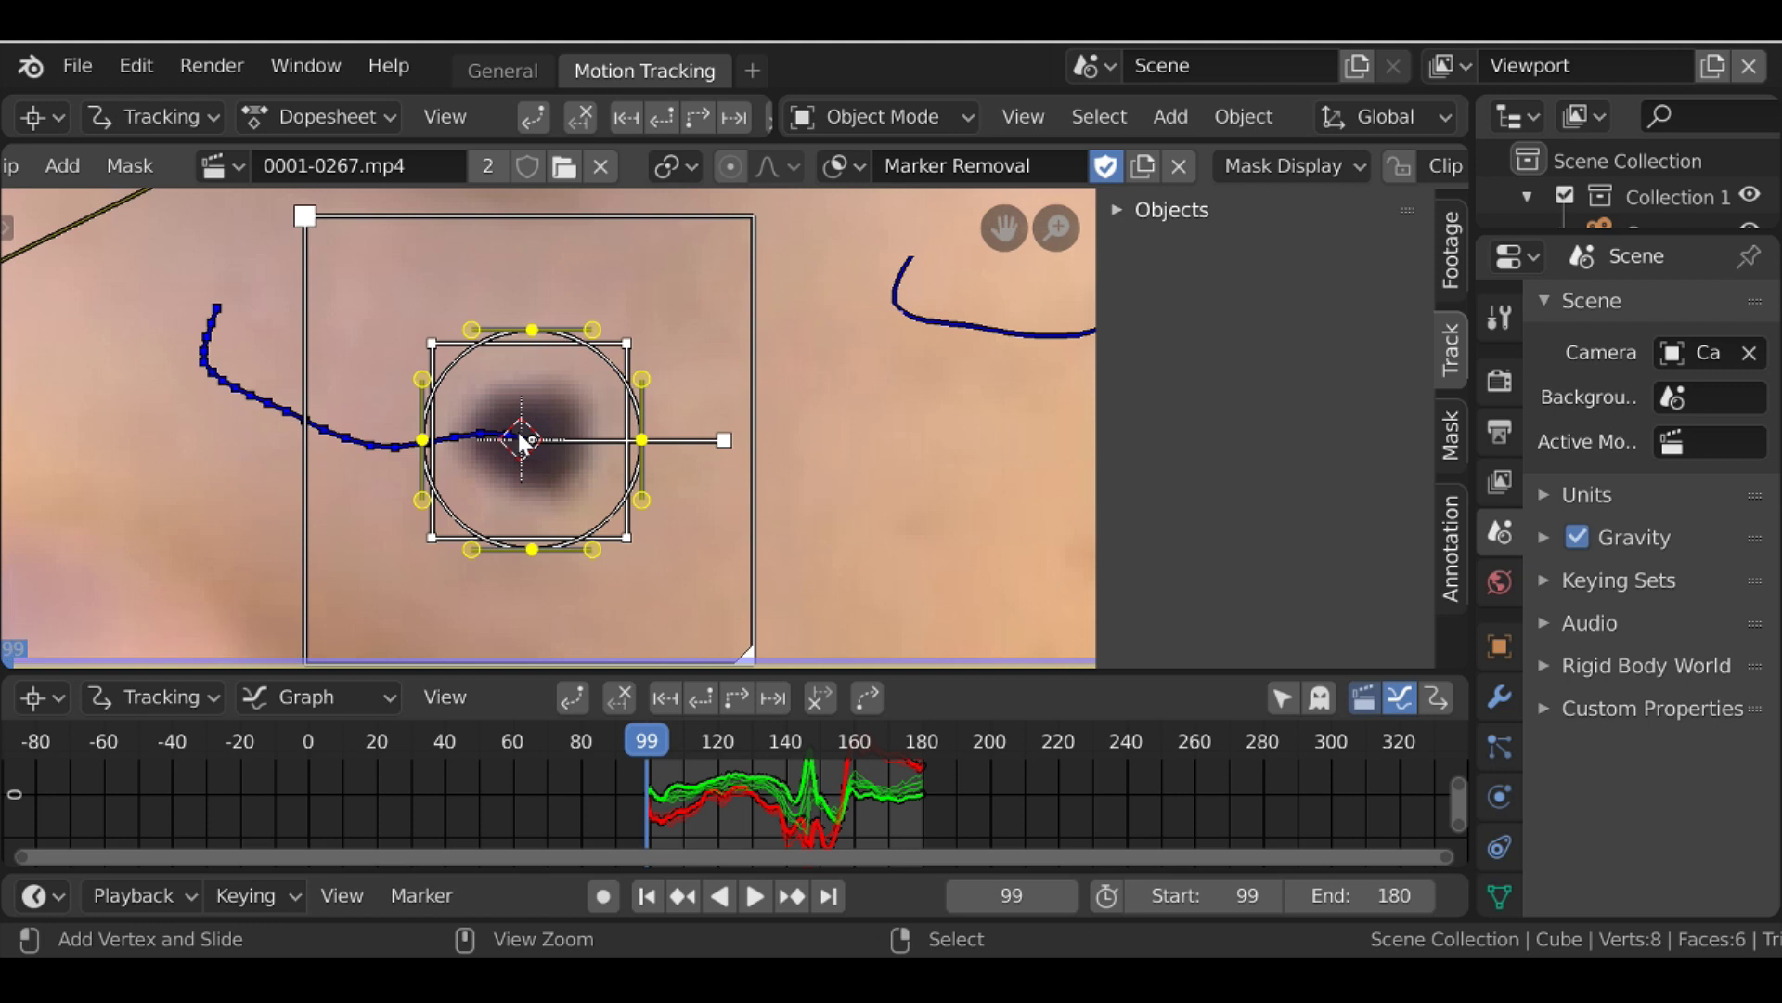
pyautogui.moveTo(650, 795)
pyautogui.mouseDown()
pyautogui.moveTo(705, 802)
pyautogui.moveTo(677, 802)
pyautogui.mouseUp()
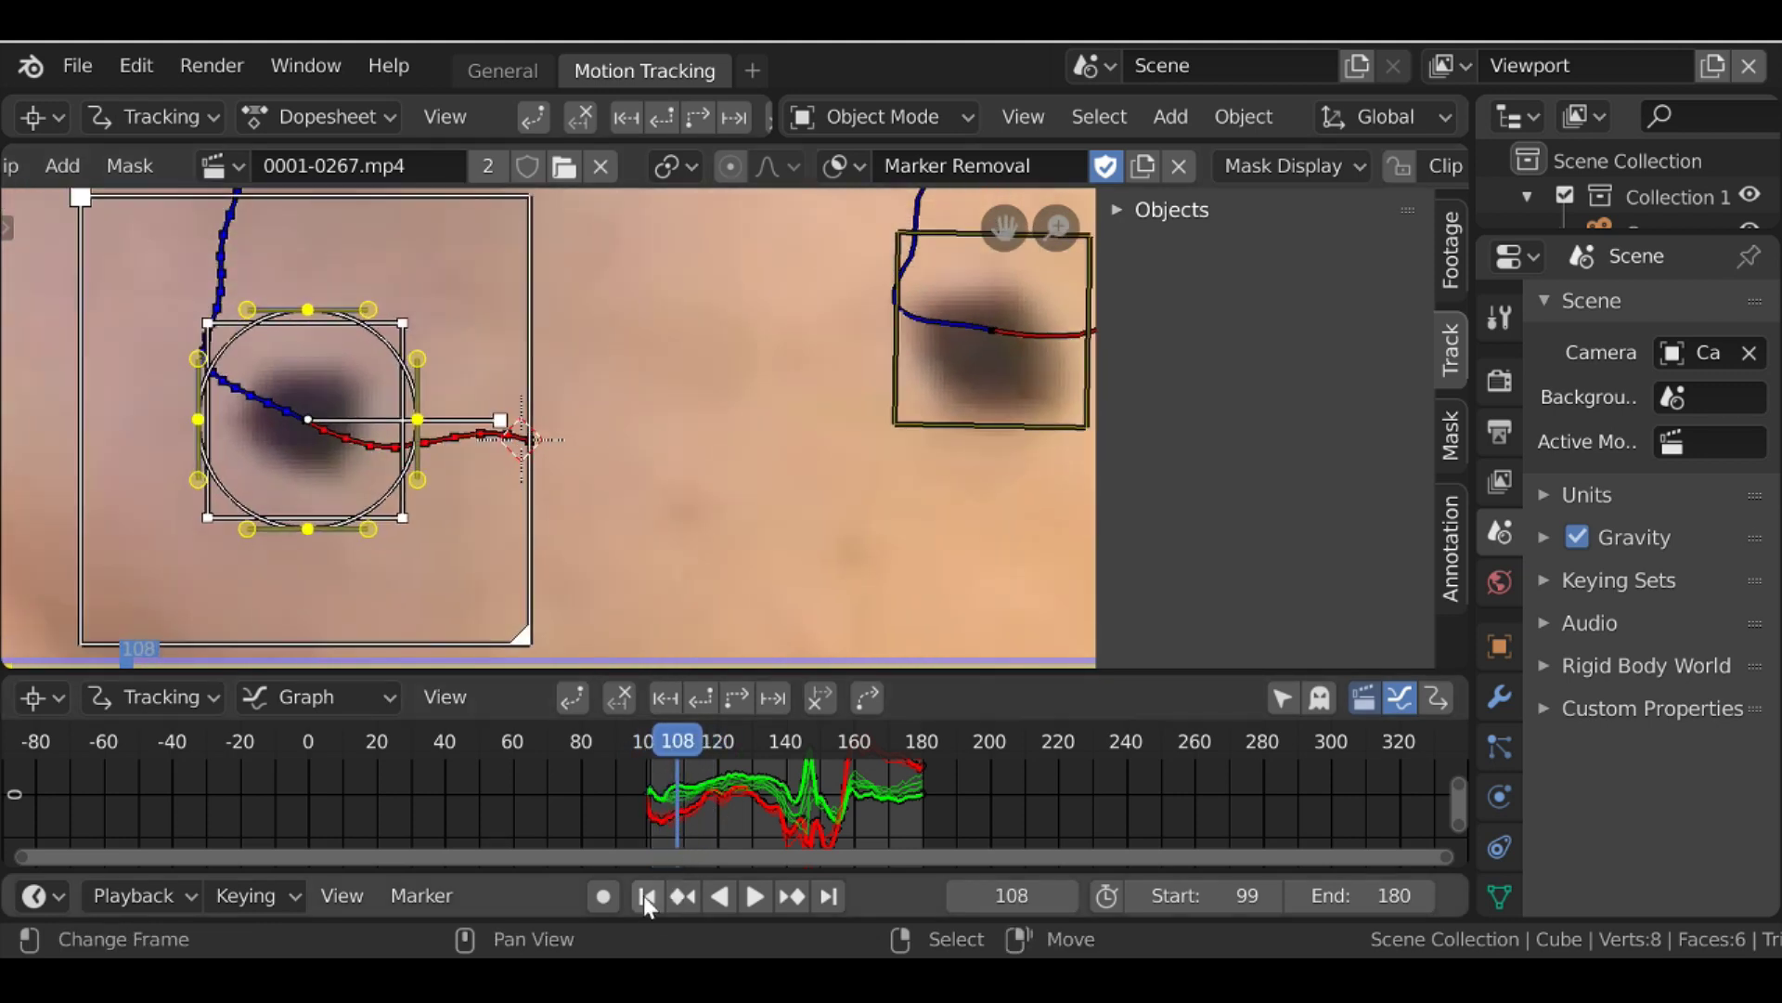
pyautogui.click(647, 895)
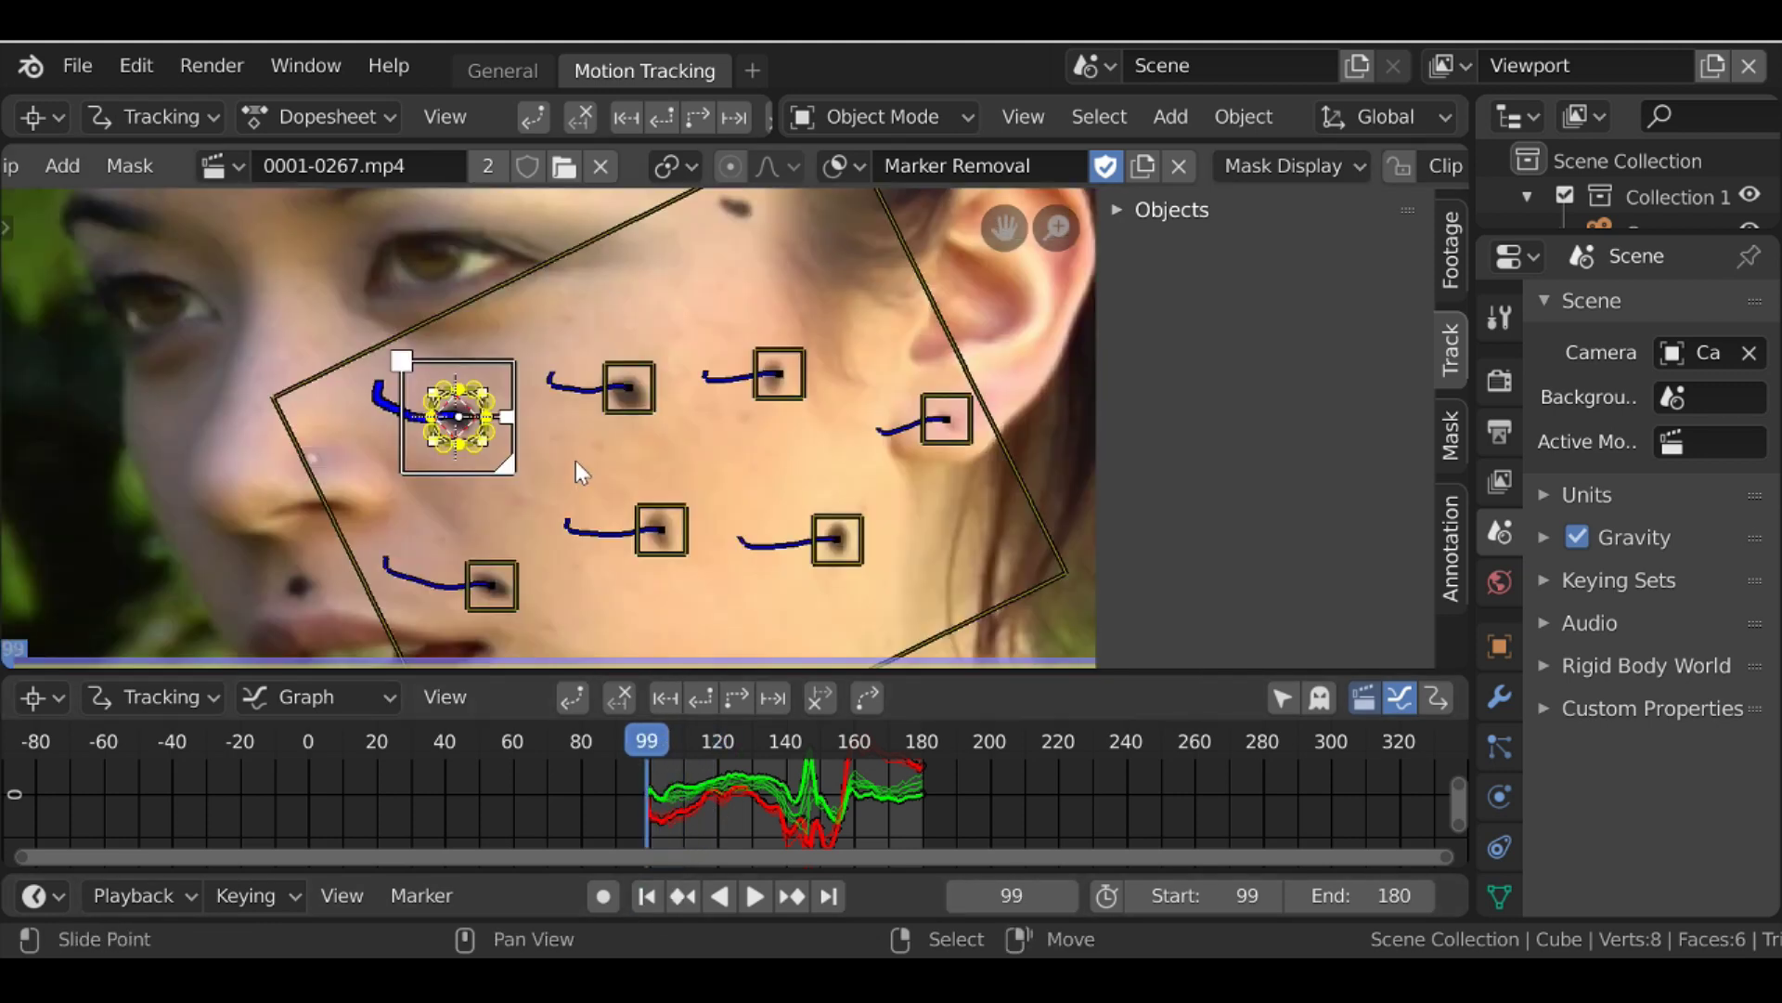
# Go through the remaining cheek trackers to examine which markers still need mask circles
pyautogui.click(620, 397)
pyautogui.click(778, 376)
pyautogui.click(836, 538)
pyautogui.click(659, 531)
pyautogui.scroll(-2, 553, 564)
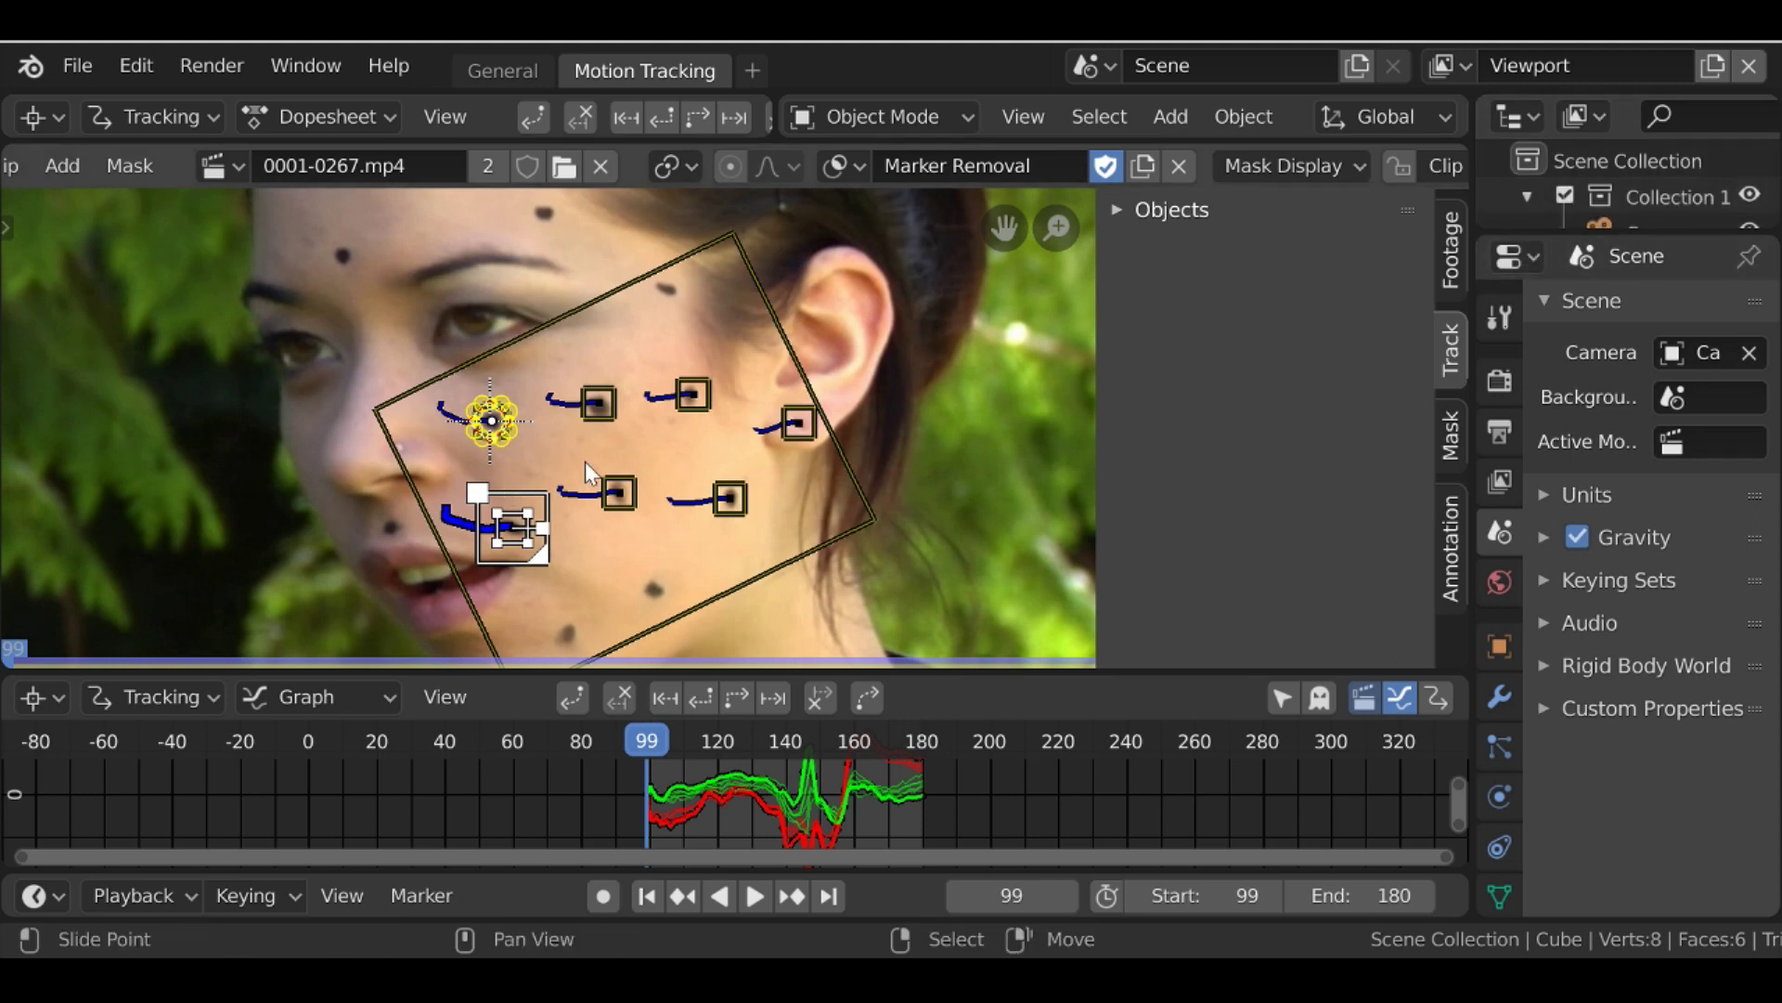
pyautogui.scroll(3, 583, 461)
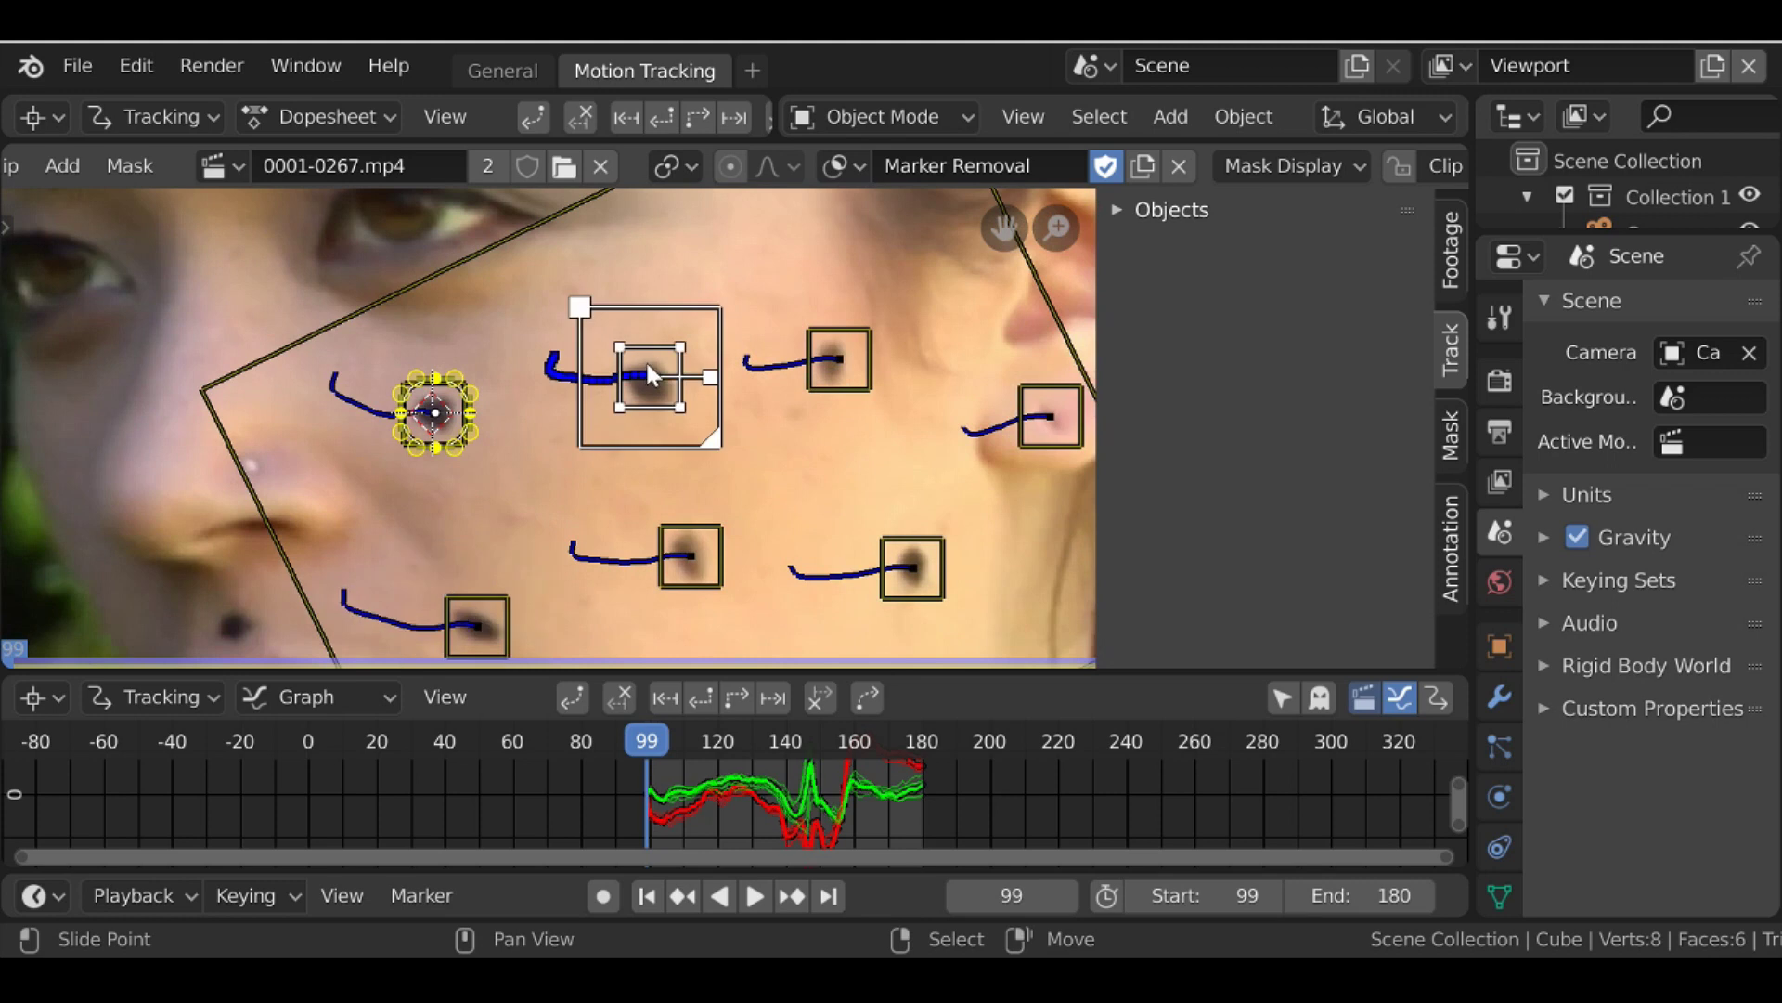
pyautogui.scroll(-3, 604, 417)
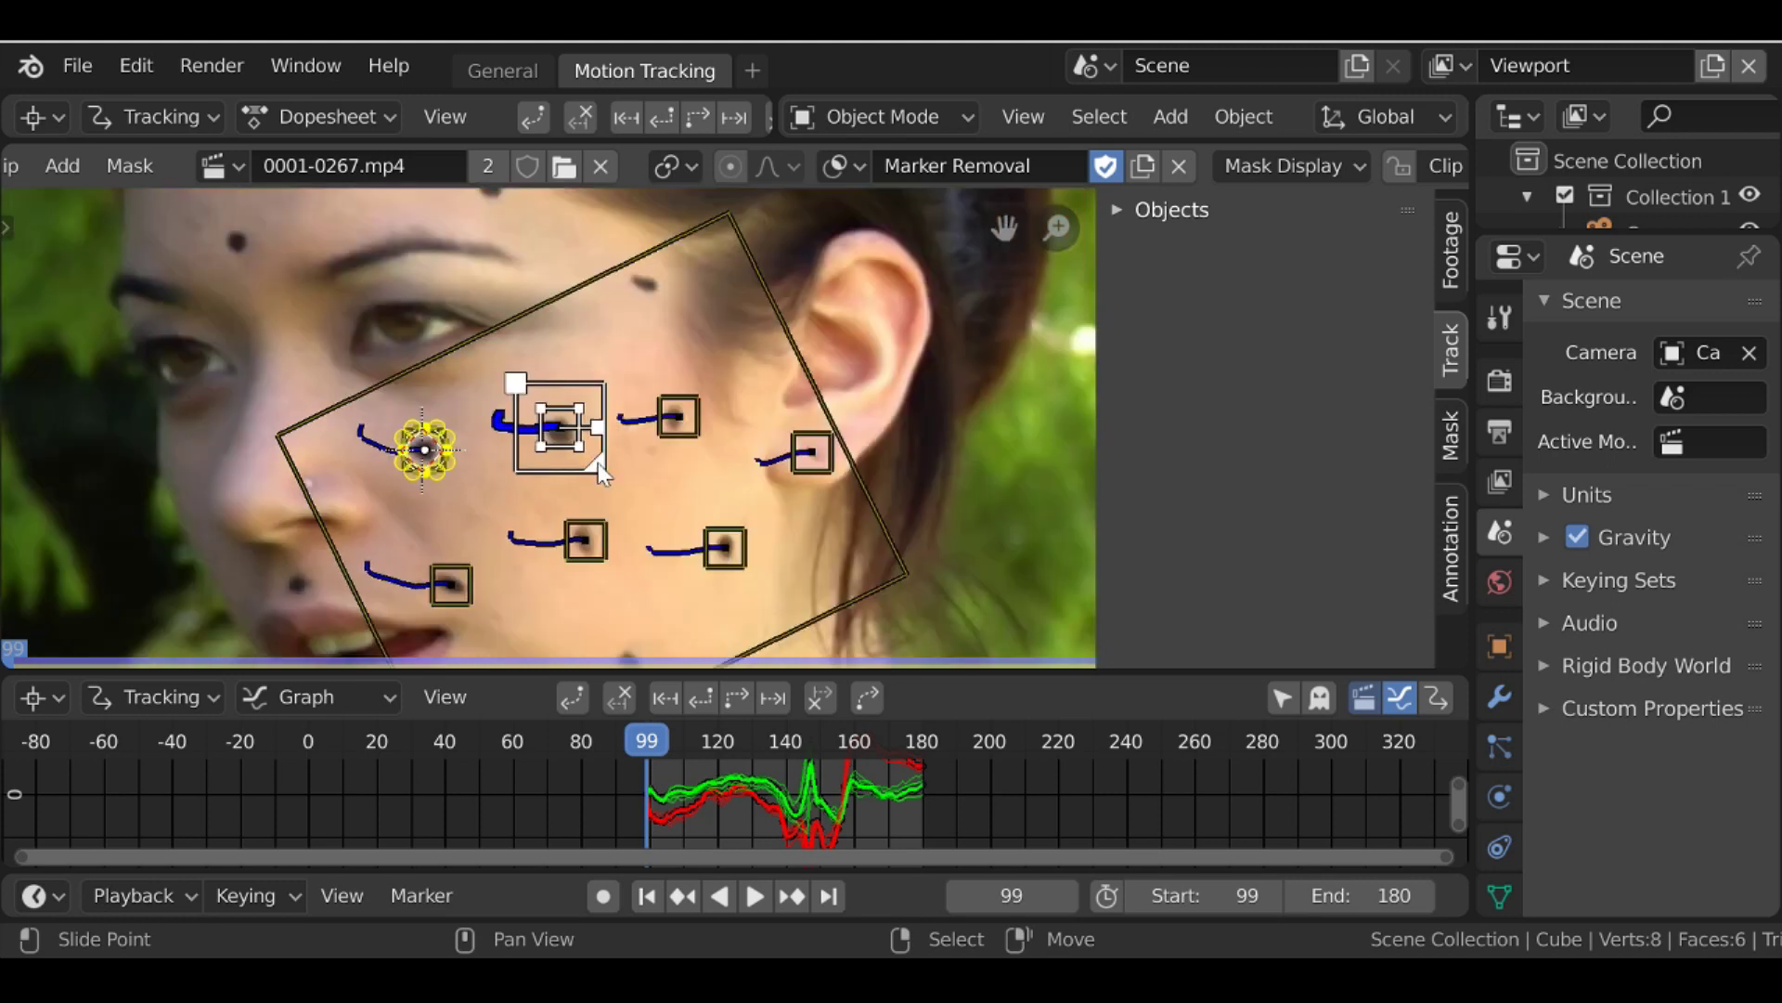
# Add a mask circle on the upper middle cheek marker and scale it down to surround the dot
pyautogui.scroll(3, 598, 462)
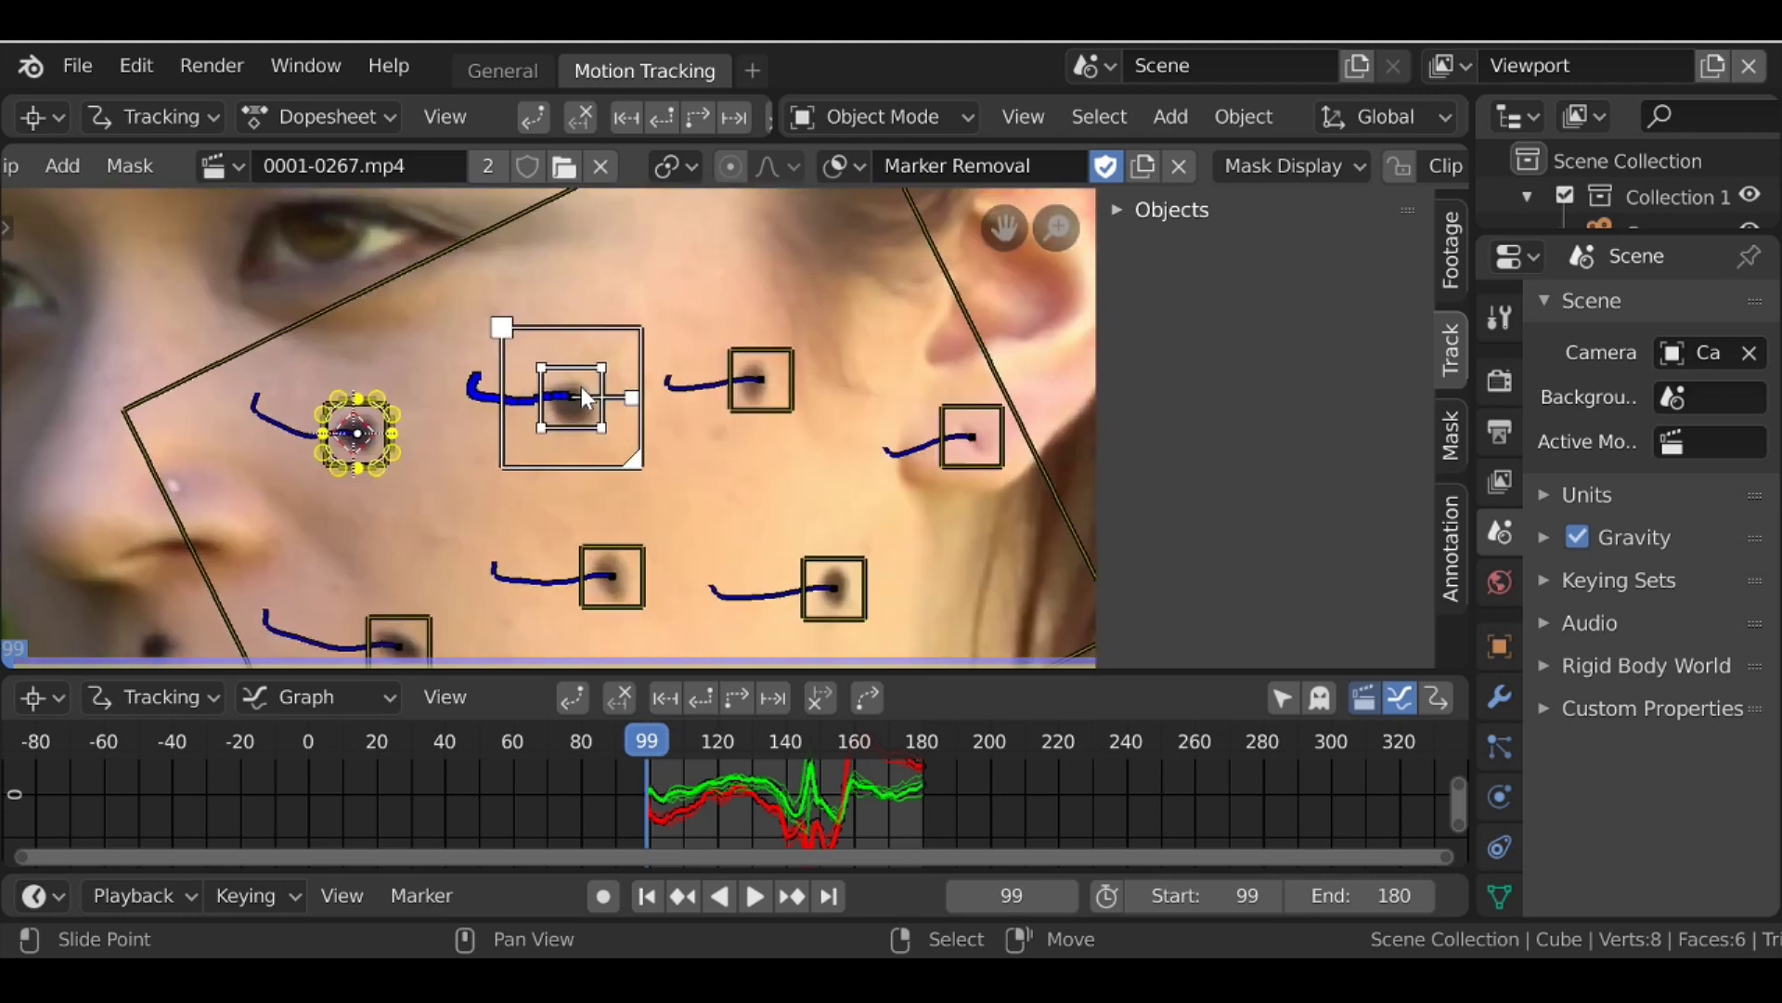
pyautogui.click(573, 403)
pyautogui.hotkey('shift', 'a')
pyautogui.click(575, 405)
pyautogui.press('s')
pyautogui.click(664, 403)
pyautogui.scroll(4, 664, 403)
pyautogui.press('s')
pyautogui.click(743, 368)
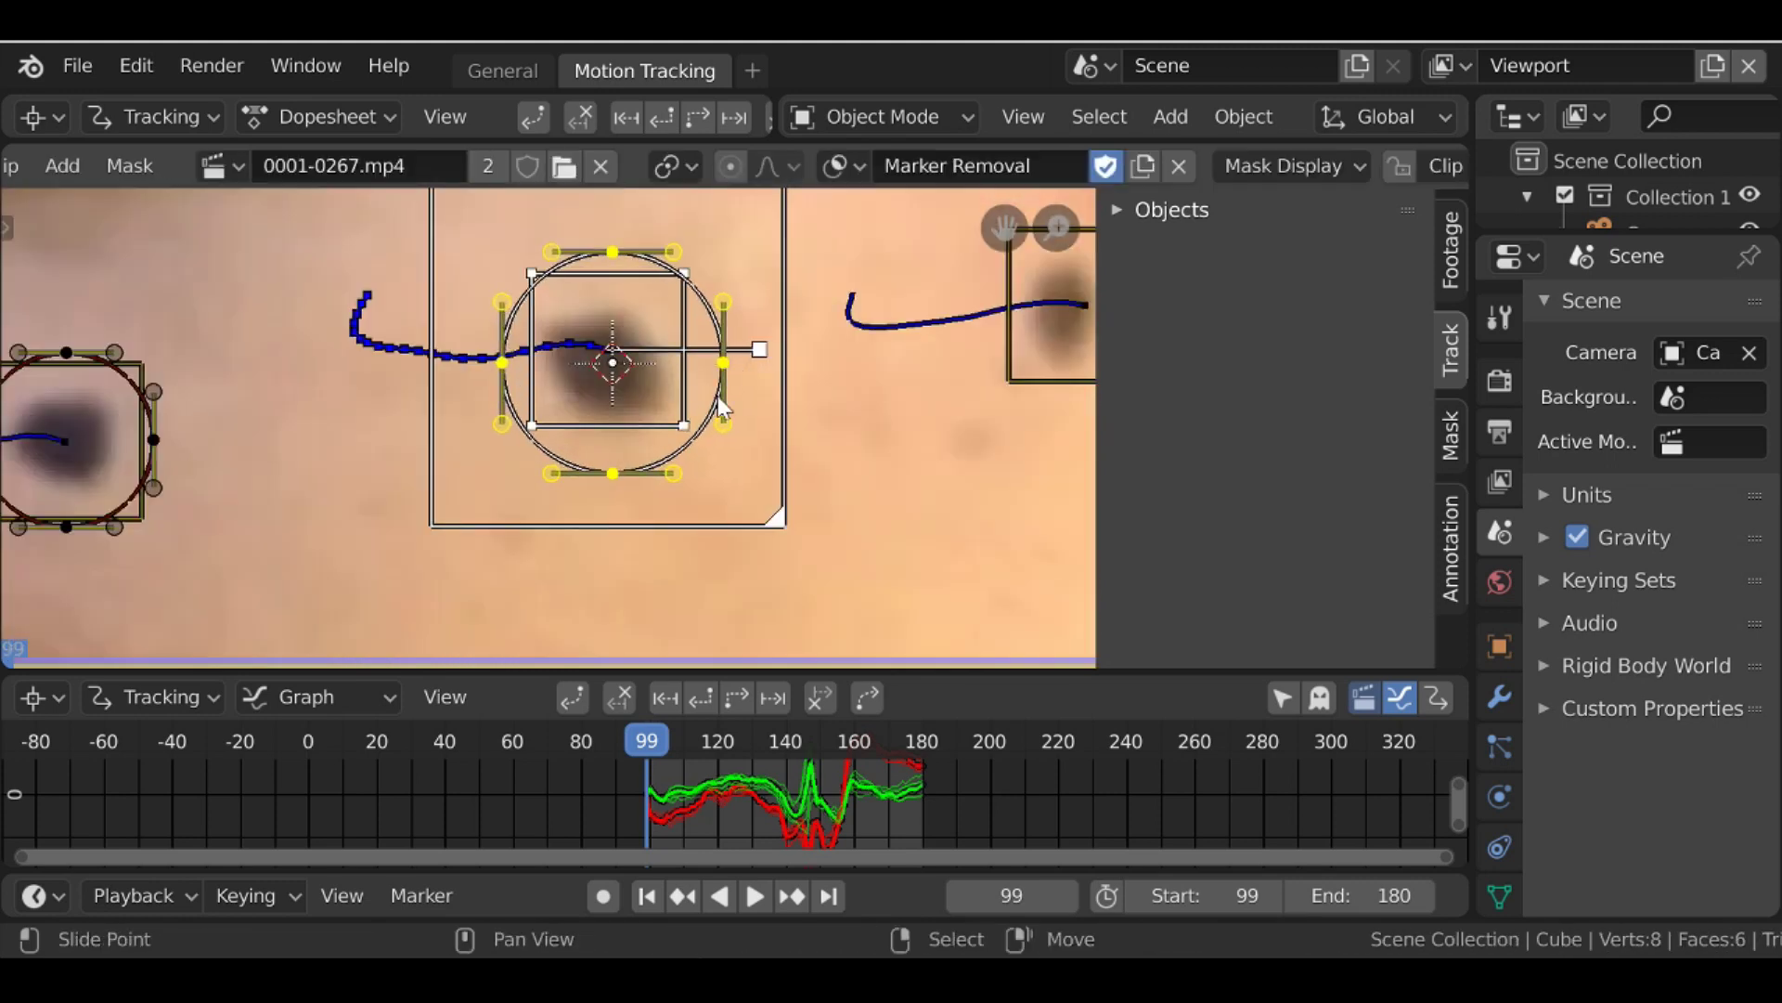
# Add a scaled-down mask circle on the third marker of the upper cheek row, just before the earlobe tracker
pyautogui.moveTo(964, 425); pyautogui.dragTo(740, 441, button='middle')
pyautogui.rightClick(854, 314)
pyautogui.click(841, 326)
pyautogui.hotkey('shift', 'a')
pyautogui.click(843, 327)
pyautogui.press('s')
pyautogui.click(917, 350)
pyautogui.scroll(-4, 916, 348)
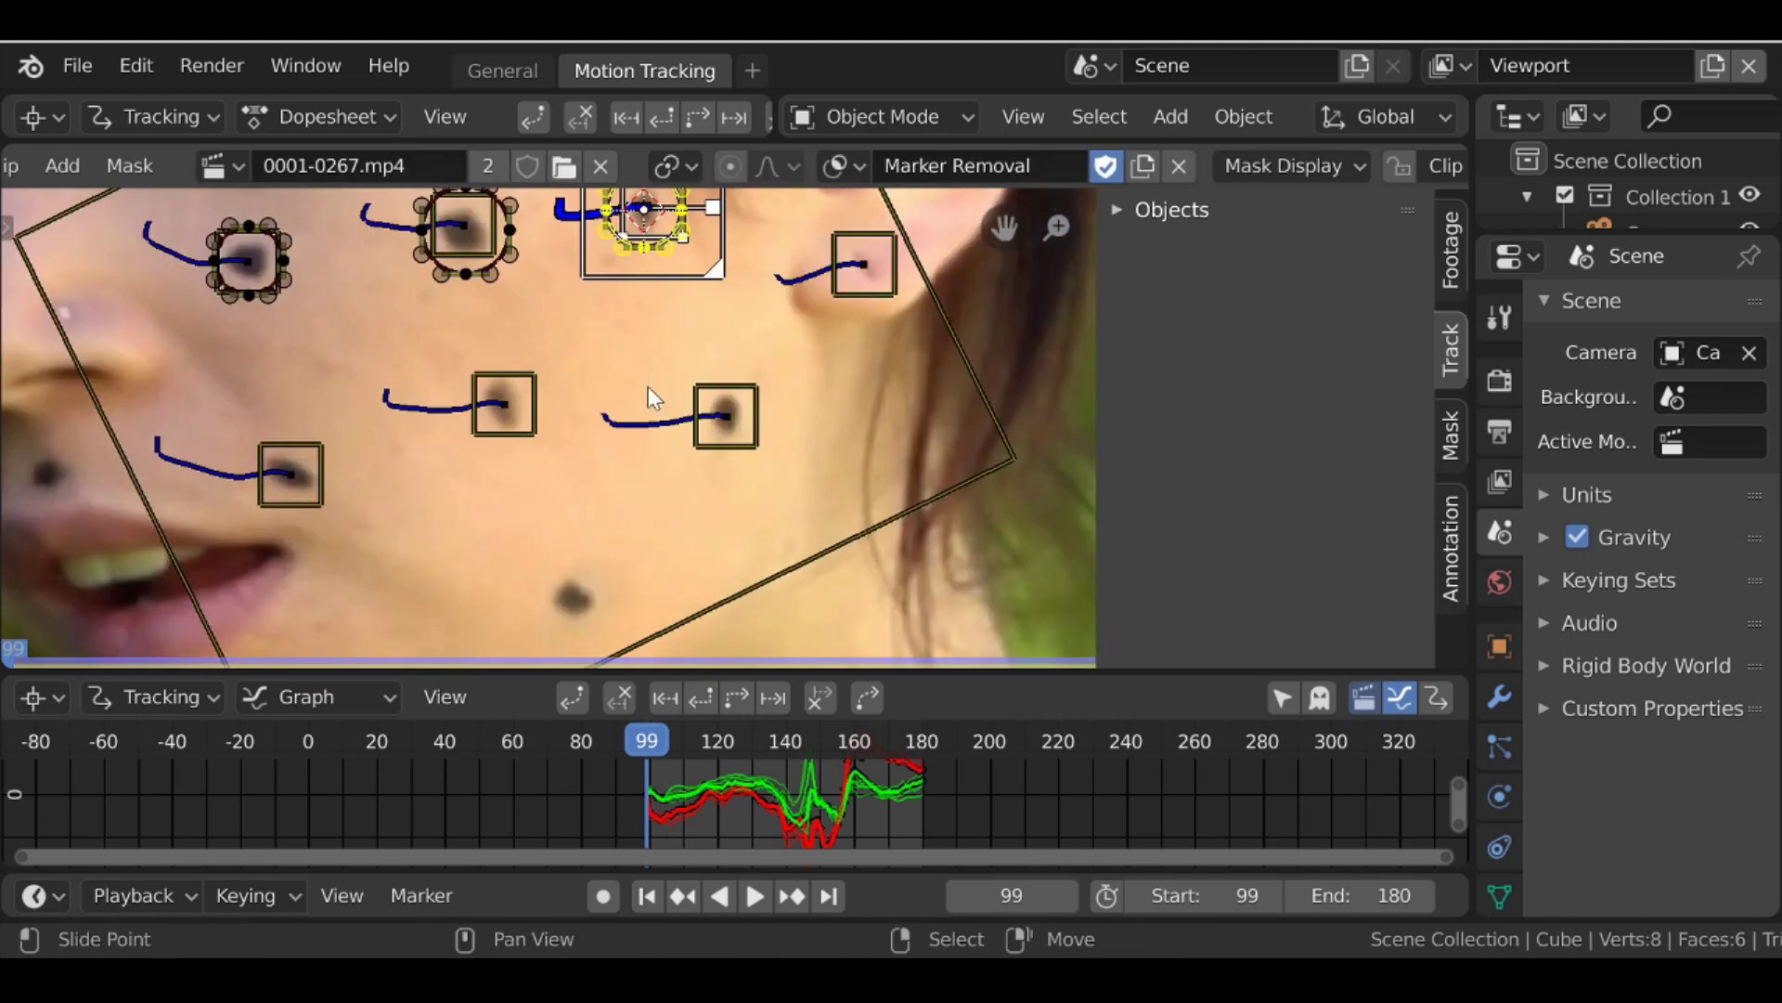
# Add a mask circle on the lower cheek marker nearest the ear, then scale and move it to surround the dot
pyautogui.scroll(4, 761, 471)
pyautogui.rightClick(673, 344)
pyautogui.click(674, 341)
pyautogui.hotkey('shift', 'a')
pyautogui.press('s')
pyautogui.click(757, 361)
pyautogui.press('g')
pyautogui.click(770, 346)
# Add a mask circle on the lower middle cheek marker, fitting its size and position around the dot
pyautogui.moveTo(365, 341)
pyautogui.mouseDown(button='middle')
pyautogui.moveTo(566, 364)
pyautogui.moveTo(831, 357)
pyautogui.mouseUp(button='middle')
pyautogui.rightClick(450, 334)
pyautogui.click(449, 332)
pyautogui.hotkey('shift', 'a')
pyautogui.click(450, 332)
pyautogui.press('s')
pyautogui.press('g')
pyautogui.click(544, 381)
# Add a mask circle on the cheek marker beside the mouth corner, fitting its size and position around the dot
pyautogui.scroll(-2, 546, 381)
pyautogui.rightClick(432, 425)
pyautogui.click(436, 425)
pyautogui.hotkey('shift', 'a')
pyautogui.press('s')
pyautogui.scroll(3, 547, 427)
pyautogui.press('g')
pyautogui.click(543, 364)
# Parent the circle beside the mouth to its tracker and check all the mask circles at frame 114
pyautogui.scroll(-5, 637, 482)
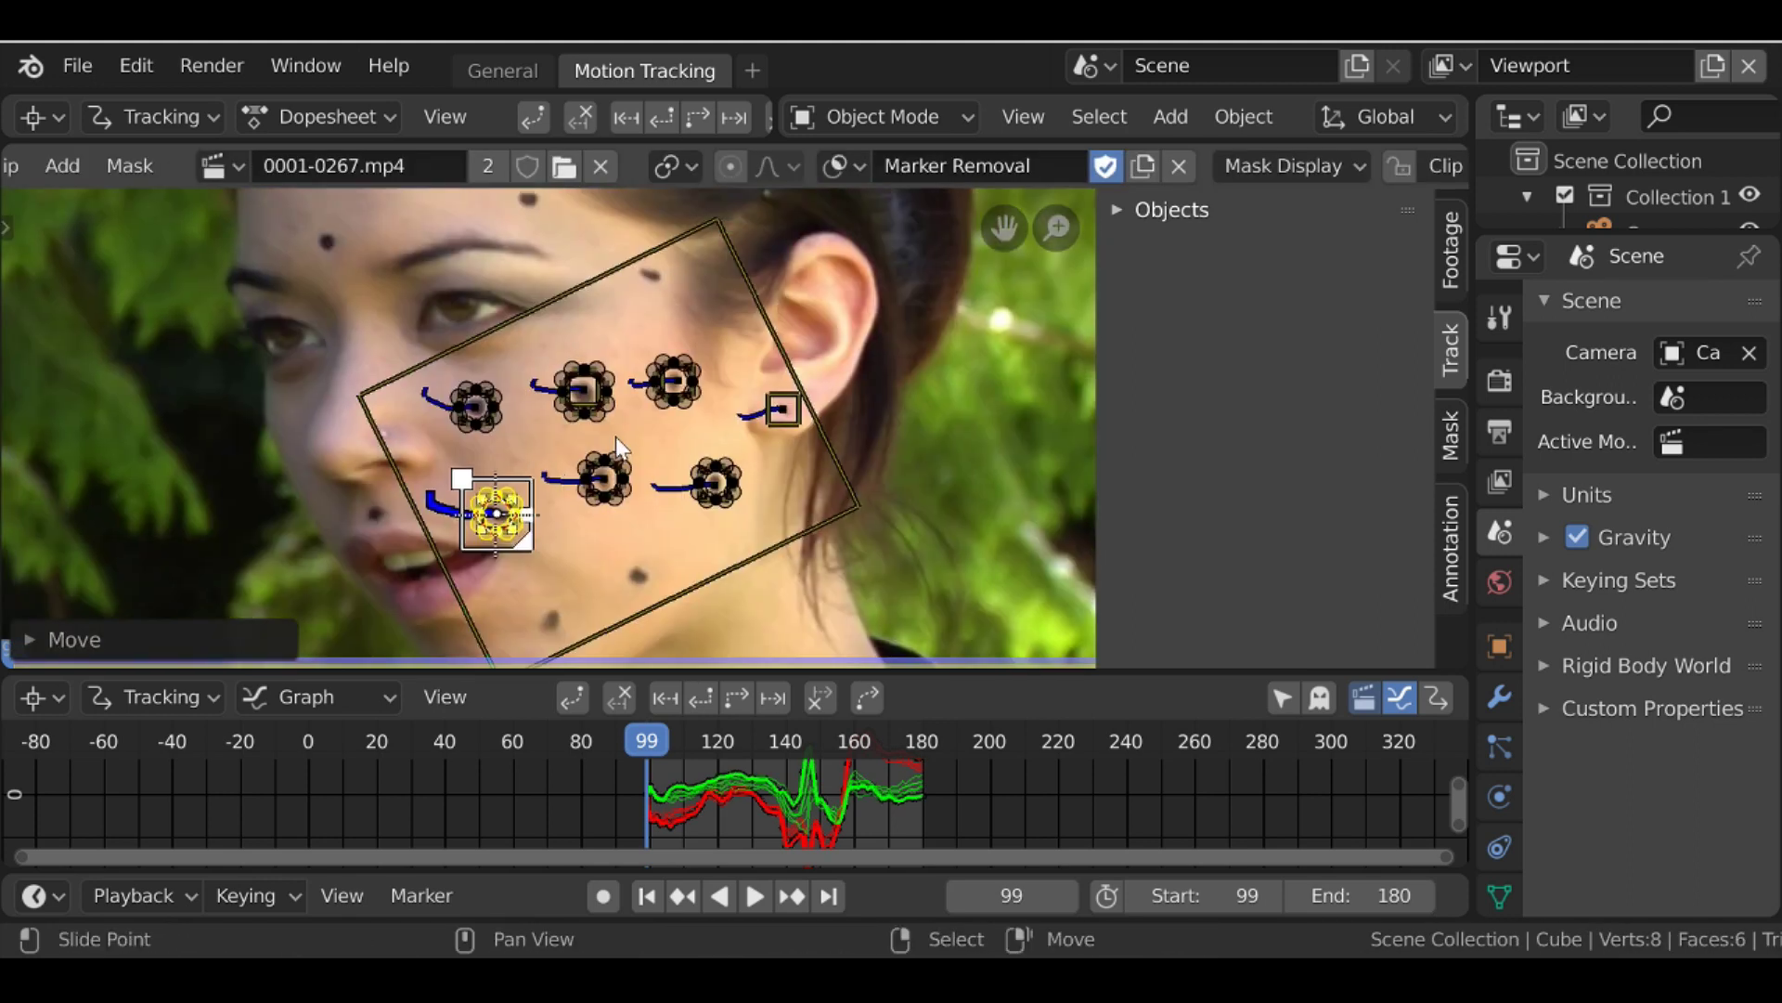
pyautogui.hotkey('ctrl', 'p')
pyautogui.moveTo(661, 787)
pyautogui.mouseDown()
pyautogui.moveTo(691, 788)
pyautogui.moveTo(698, 836)
pyautogui.mouseUp()
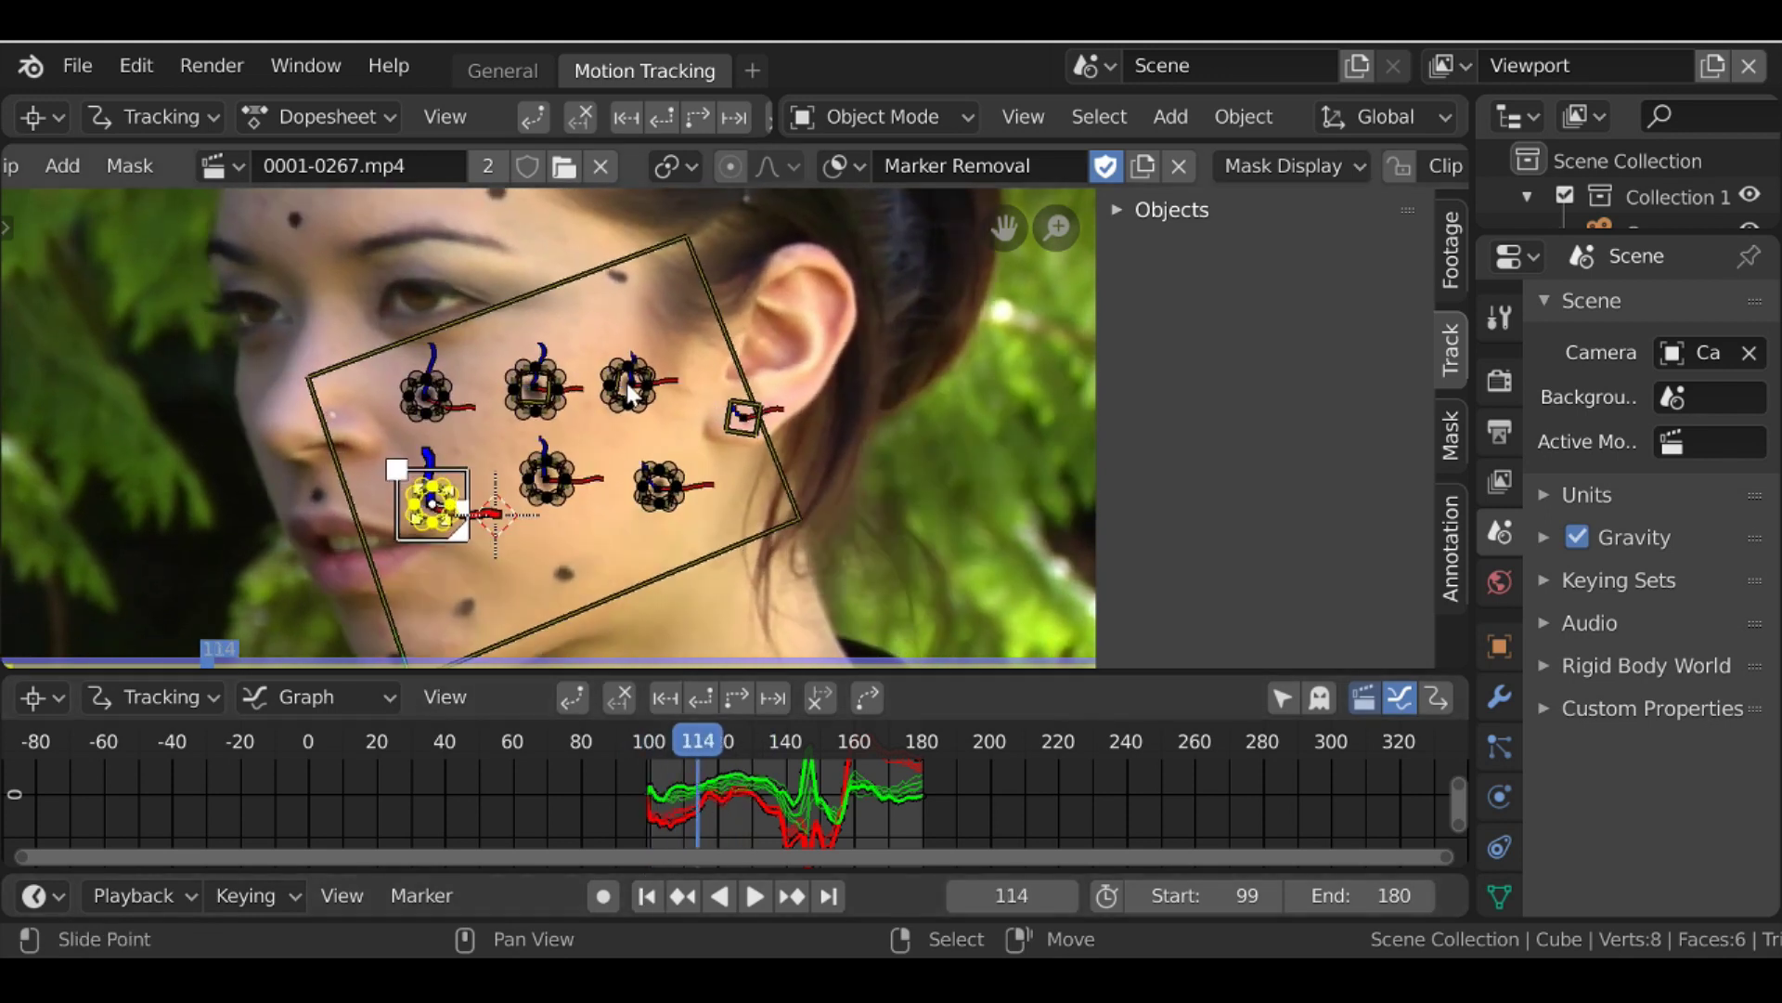
# In the General workspace, add a Mask node using the Marker Removal mask and connect it to the node group's Marker Removal Mask input
pyautogui.click(509, 74)
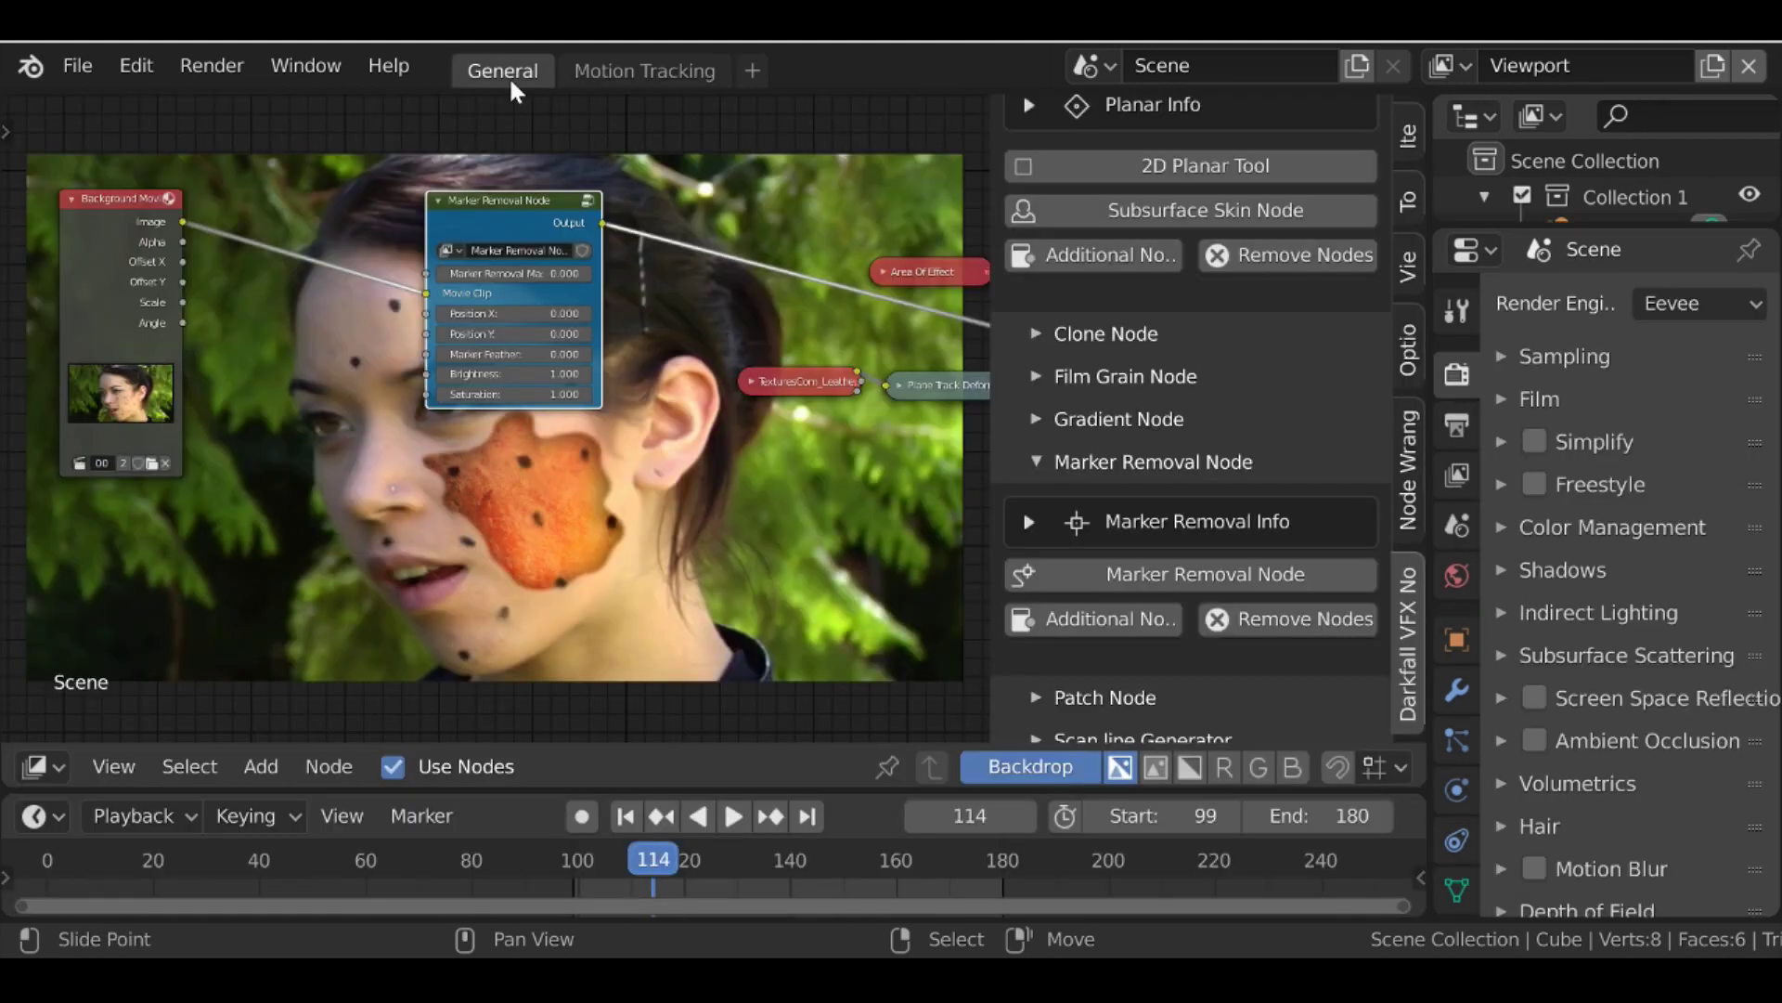
pyautogui.hotkey('shift', 'a')
pyautogui.moveTo(217, 361)
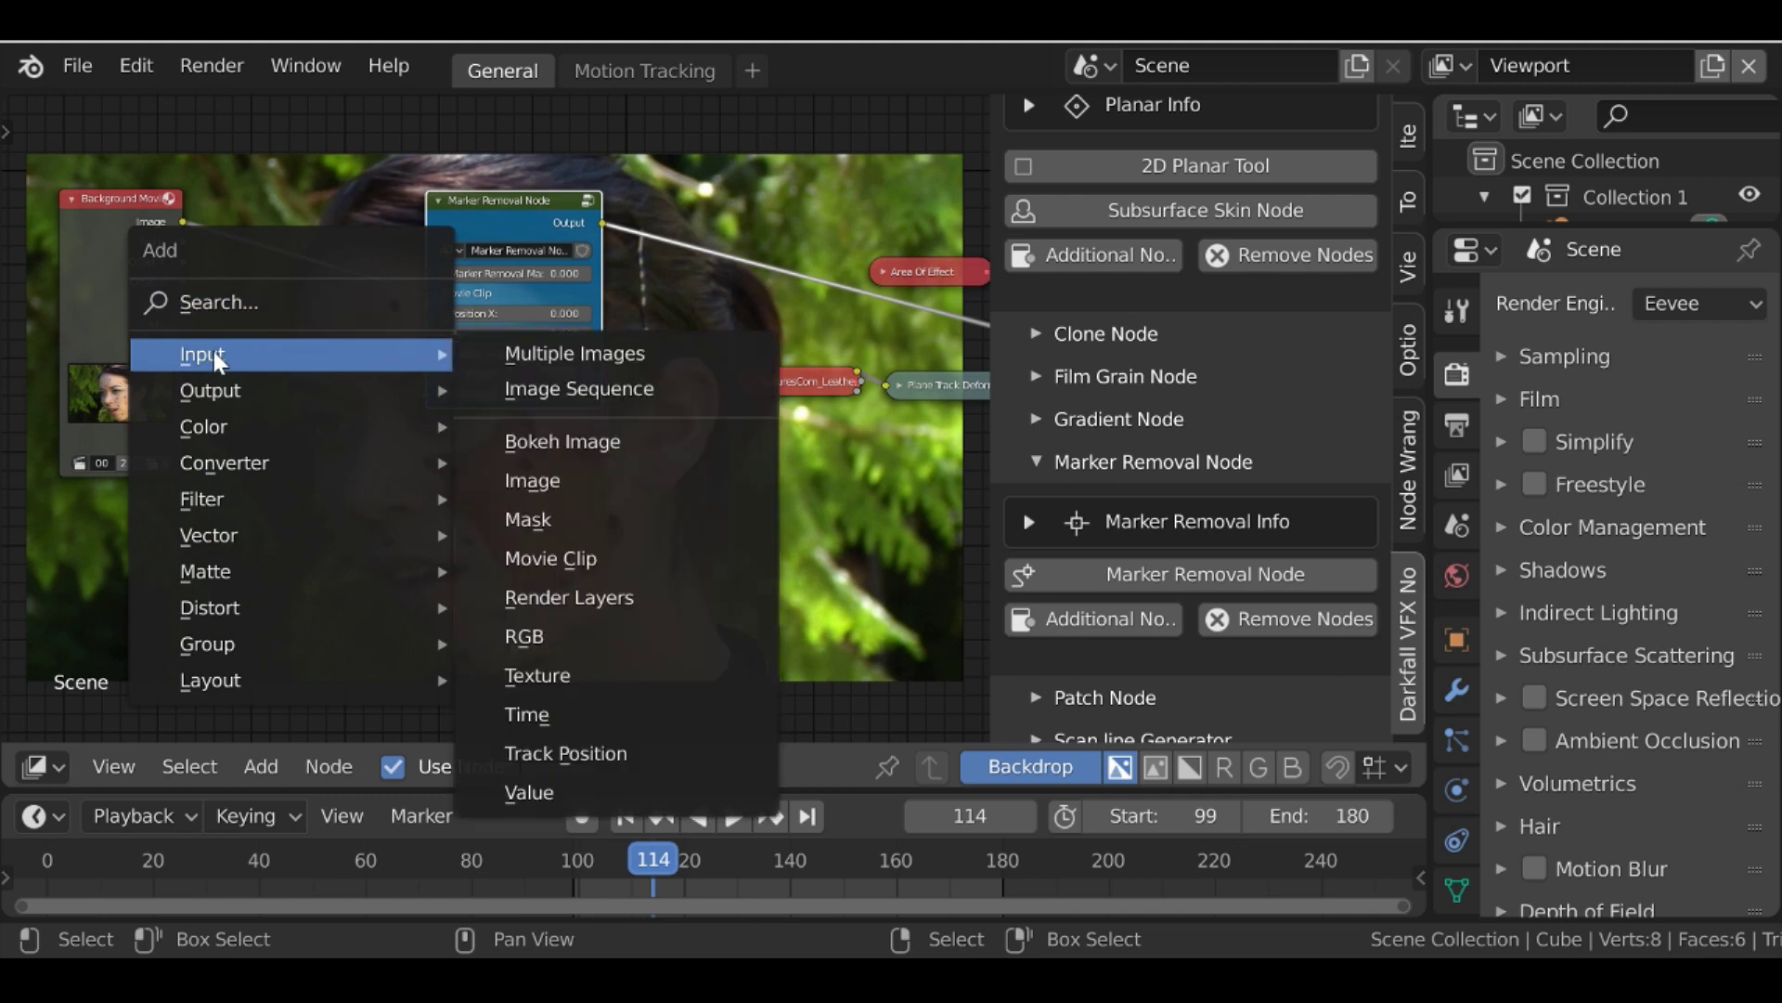
pyautogui.click(593, 520)
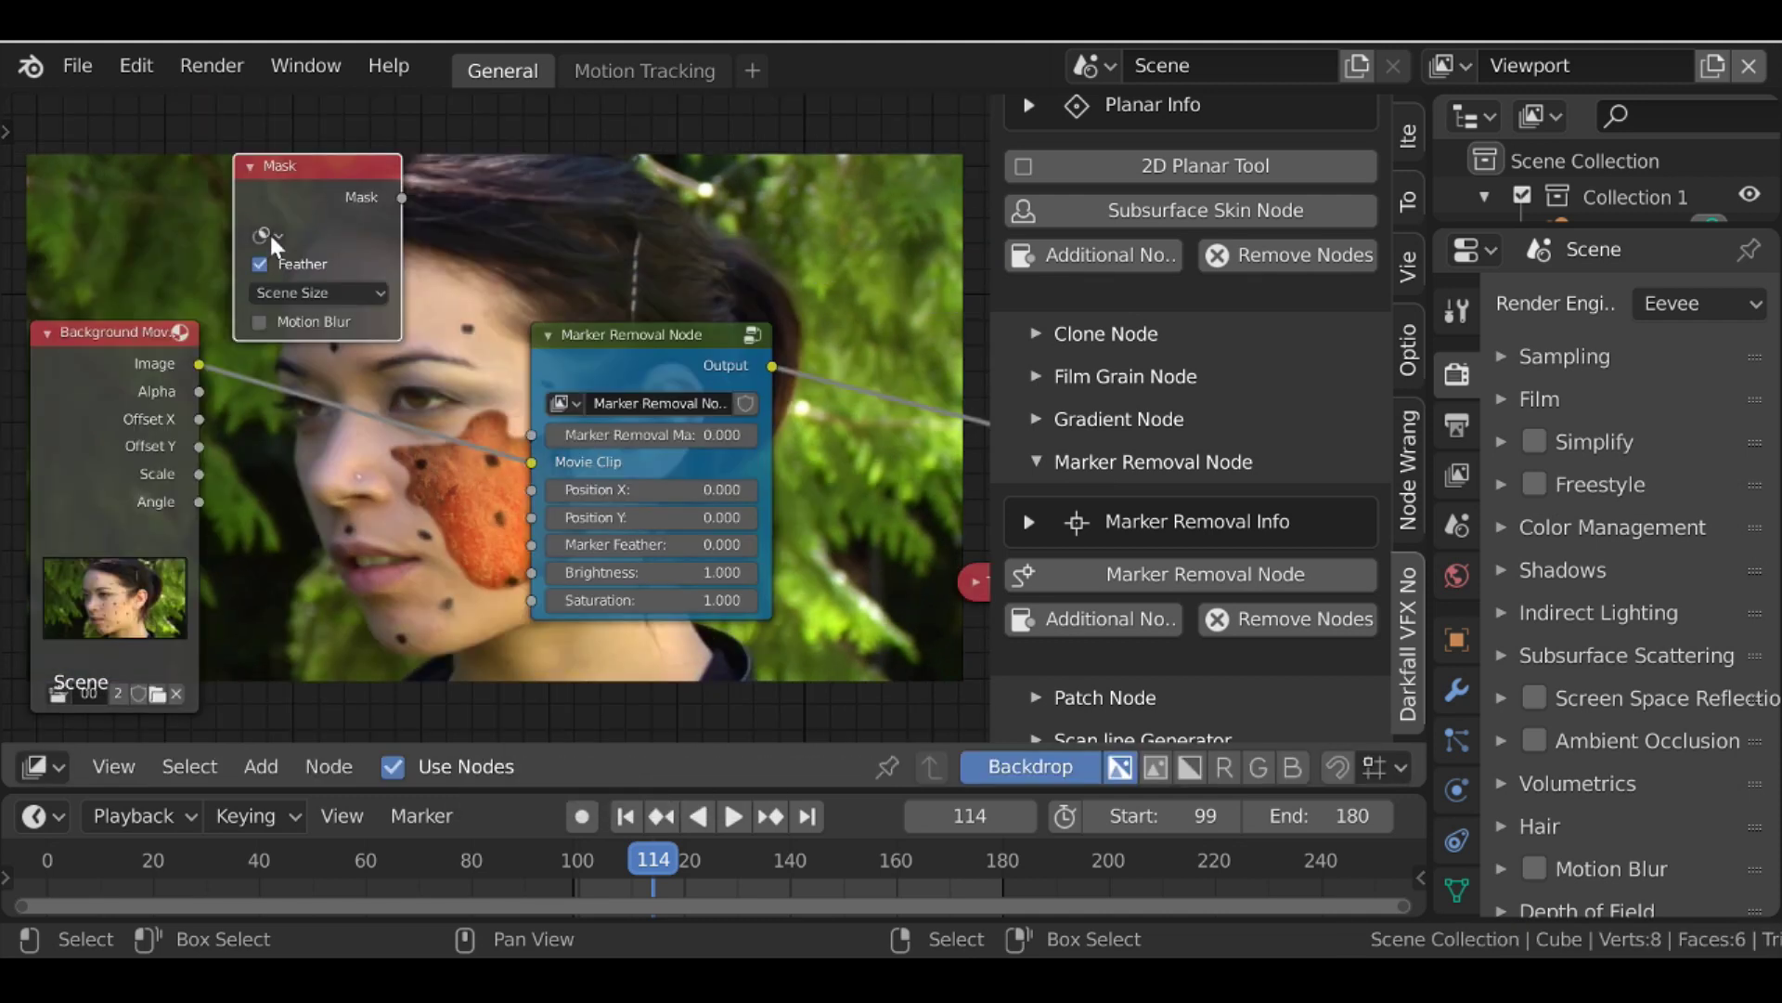
pyautogui.click(266, 236)
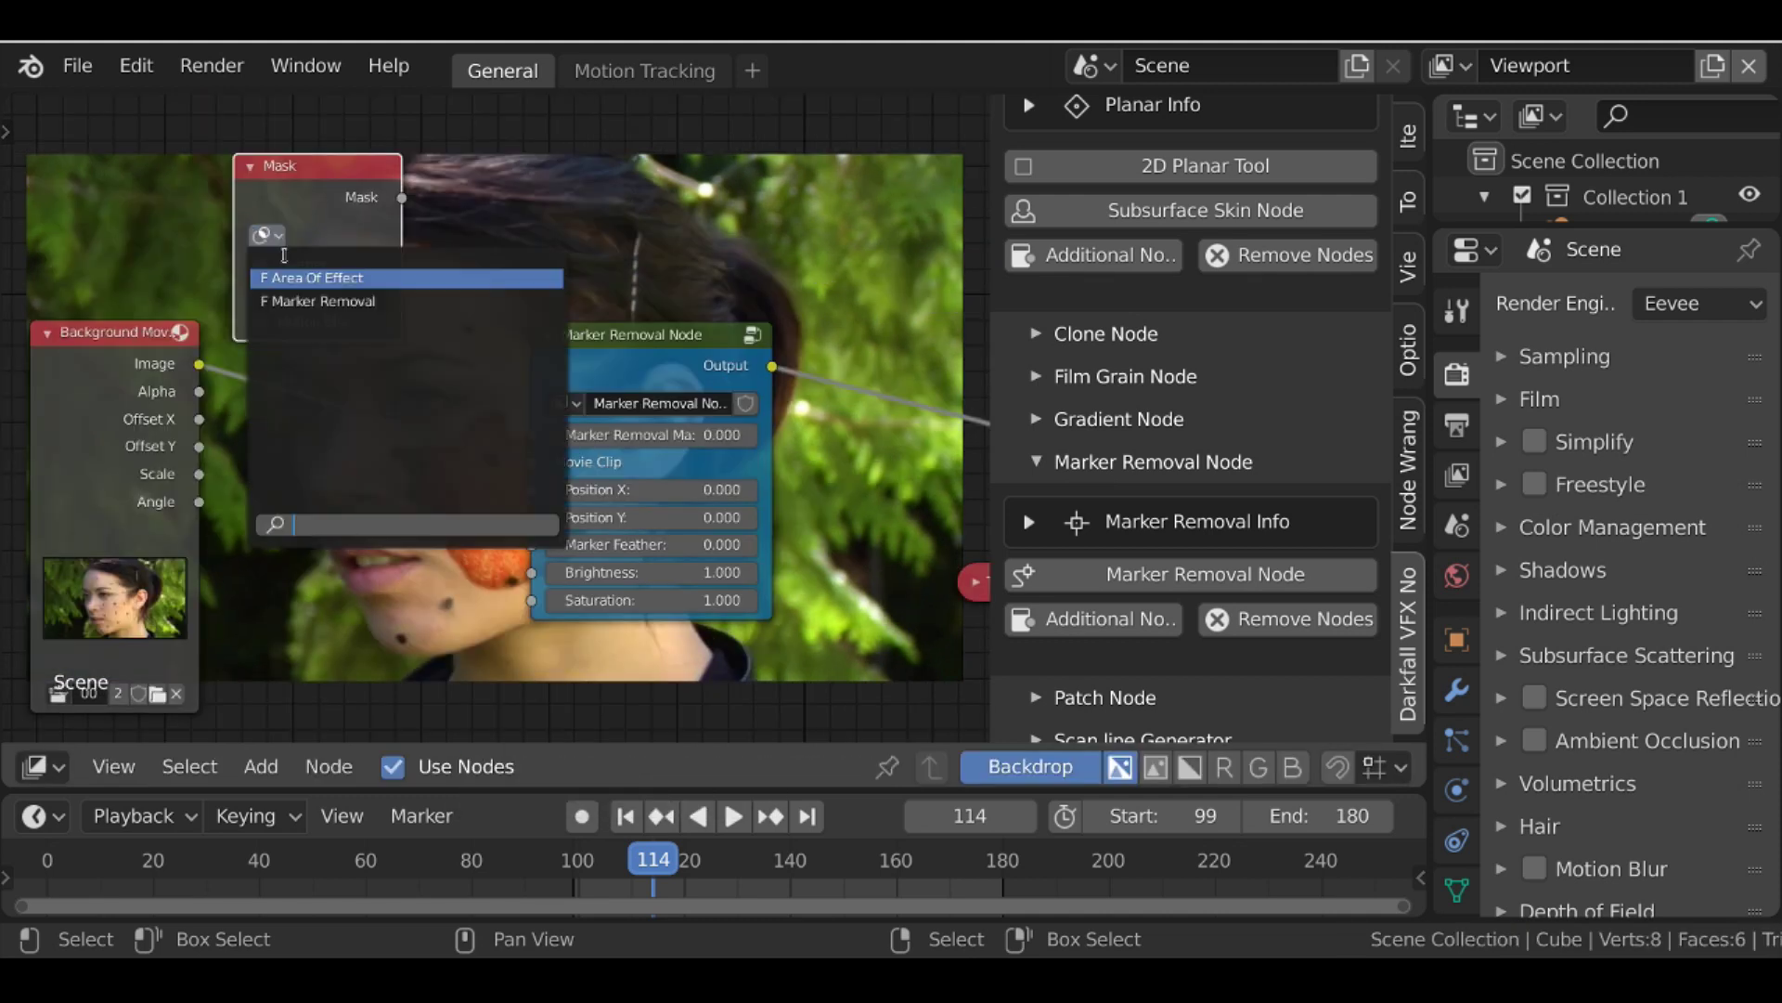
pyautogui.click(396, 302)
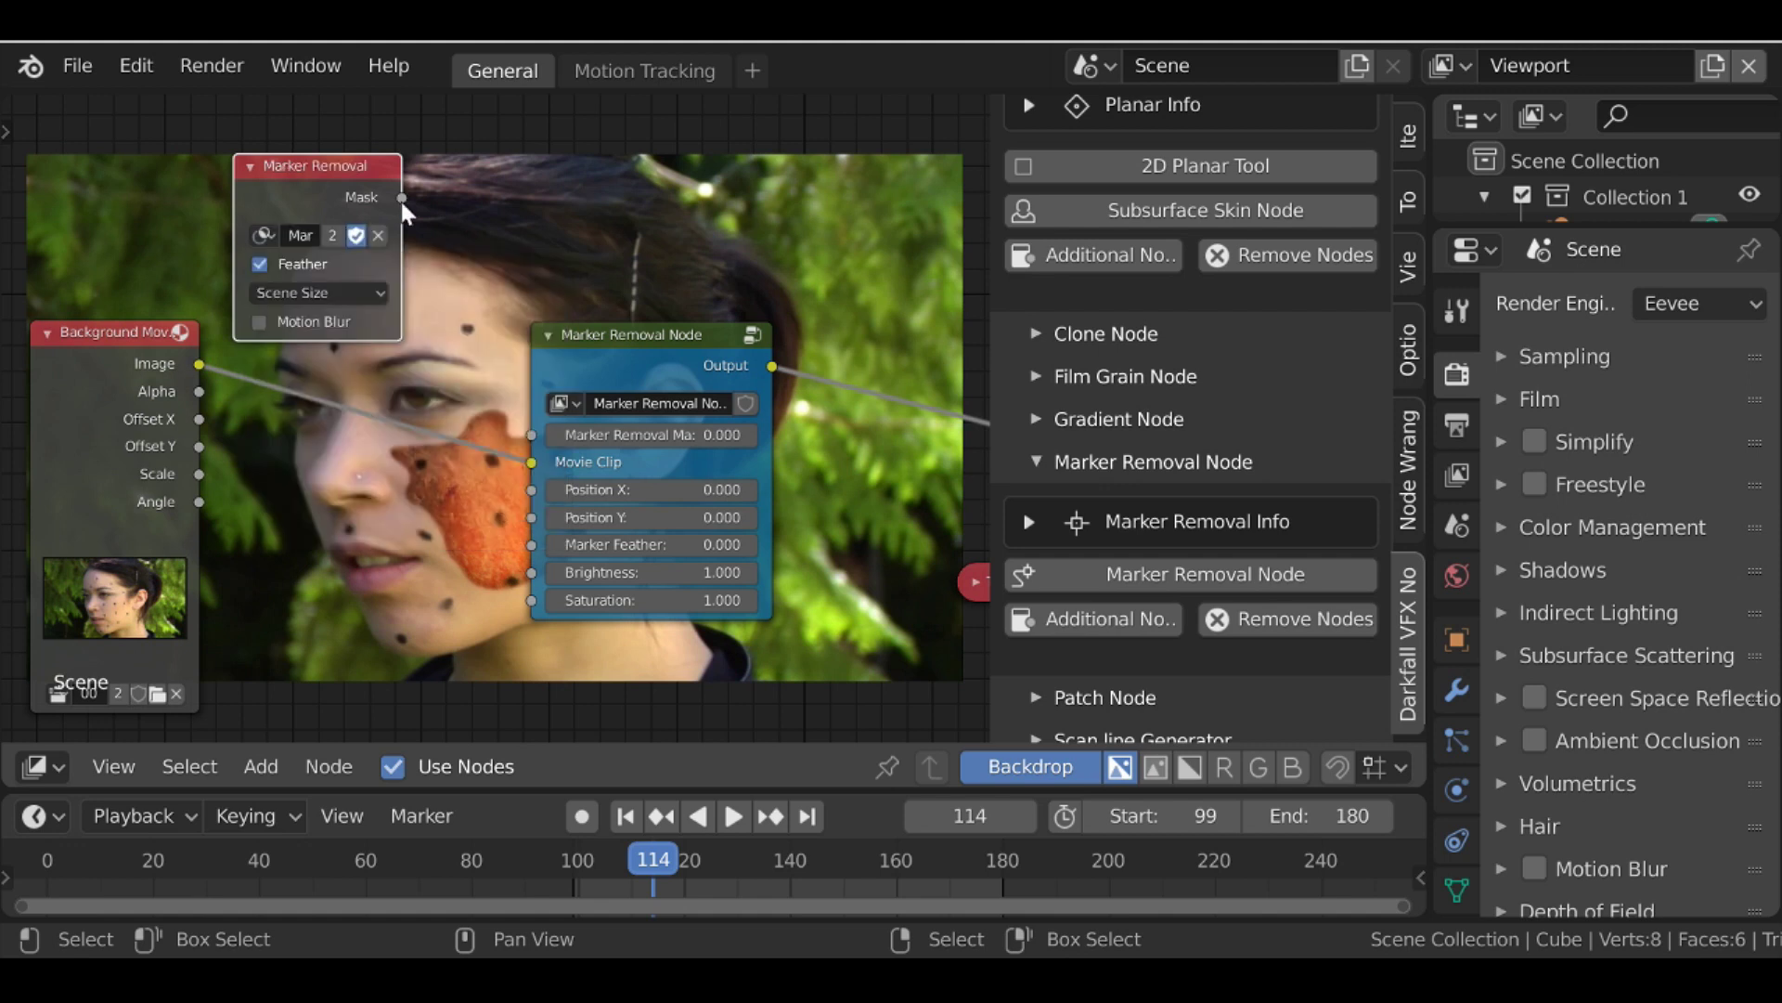
pyautogui.moveTo(401, 197)
pyautogui.mouseDown()
pyautogui.moveTo(481, 381)
pyautogui.moveTo(531, 435)
pyautogui.mouseUp()
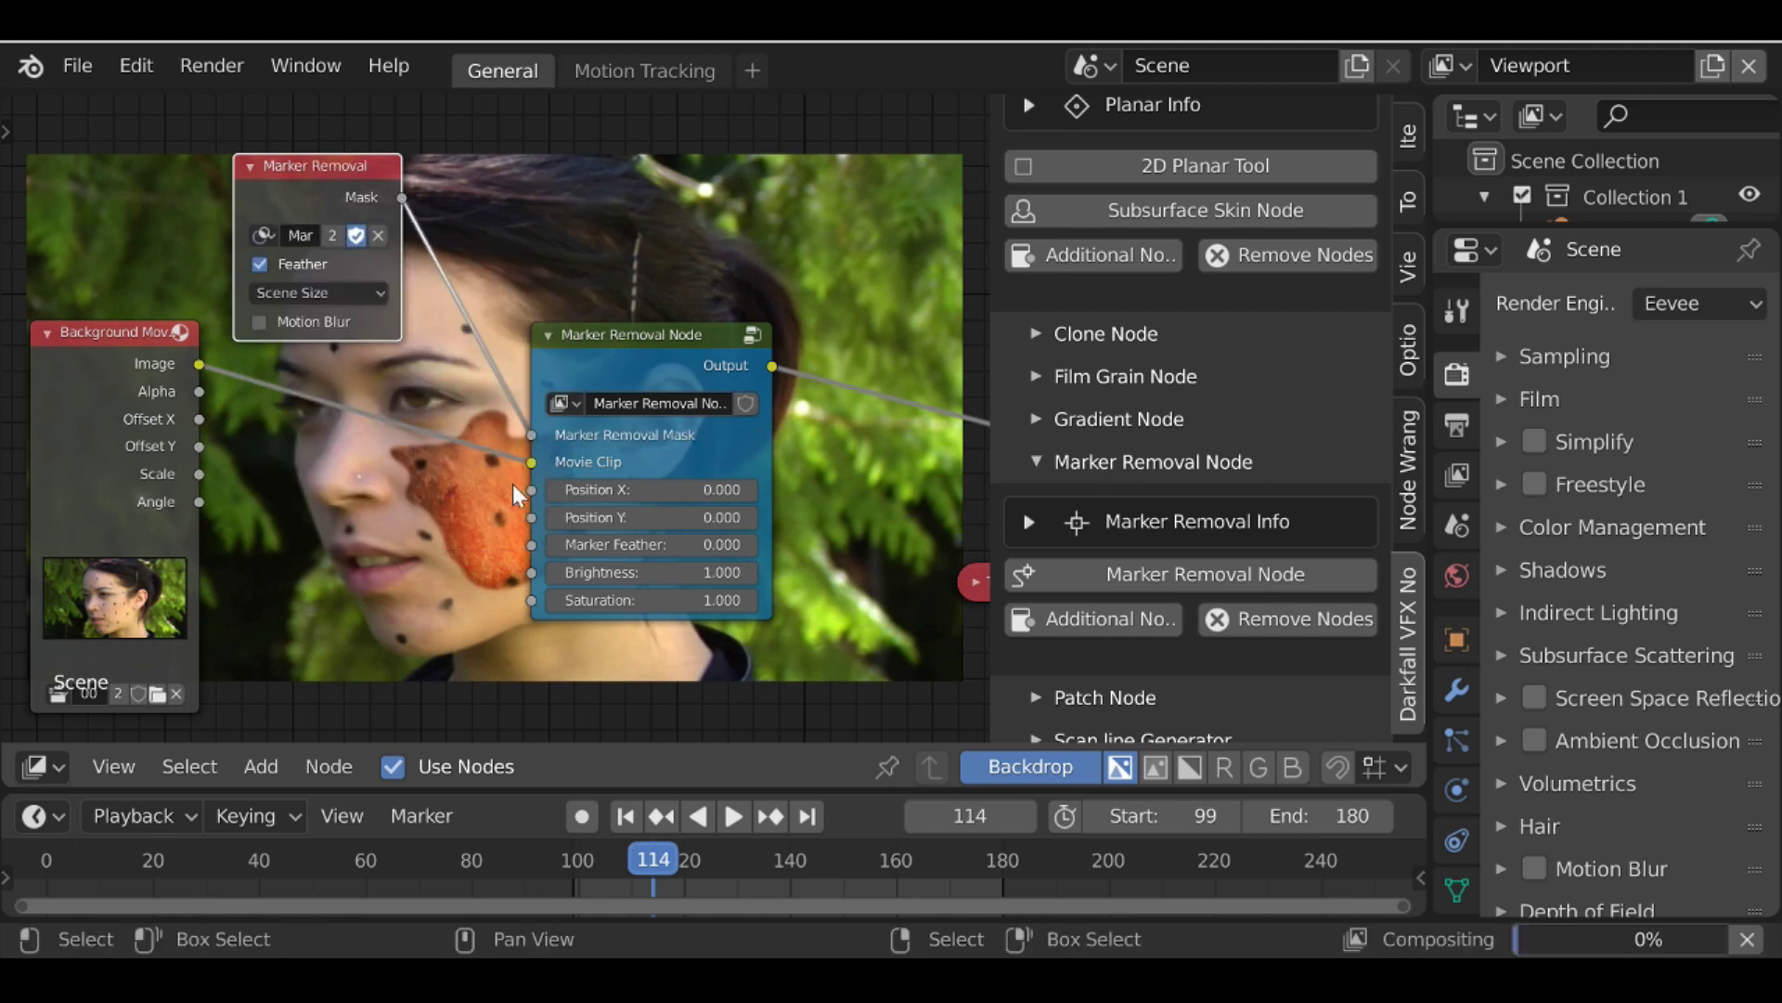
# Set the Marker Removal Node's Position X to -44 and inspect the masked markers on the cheek
pyautogui.scroll(-5, 526, 458)
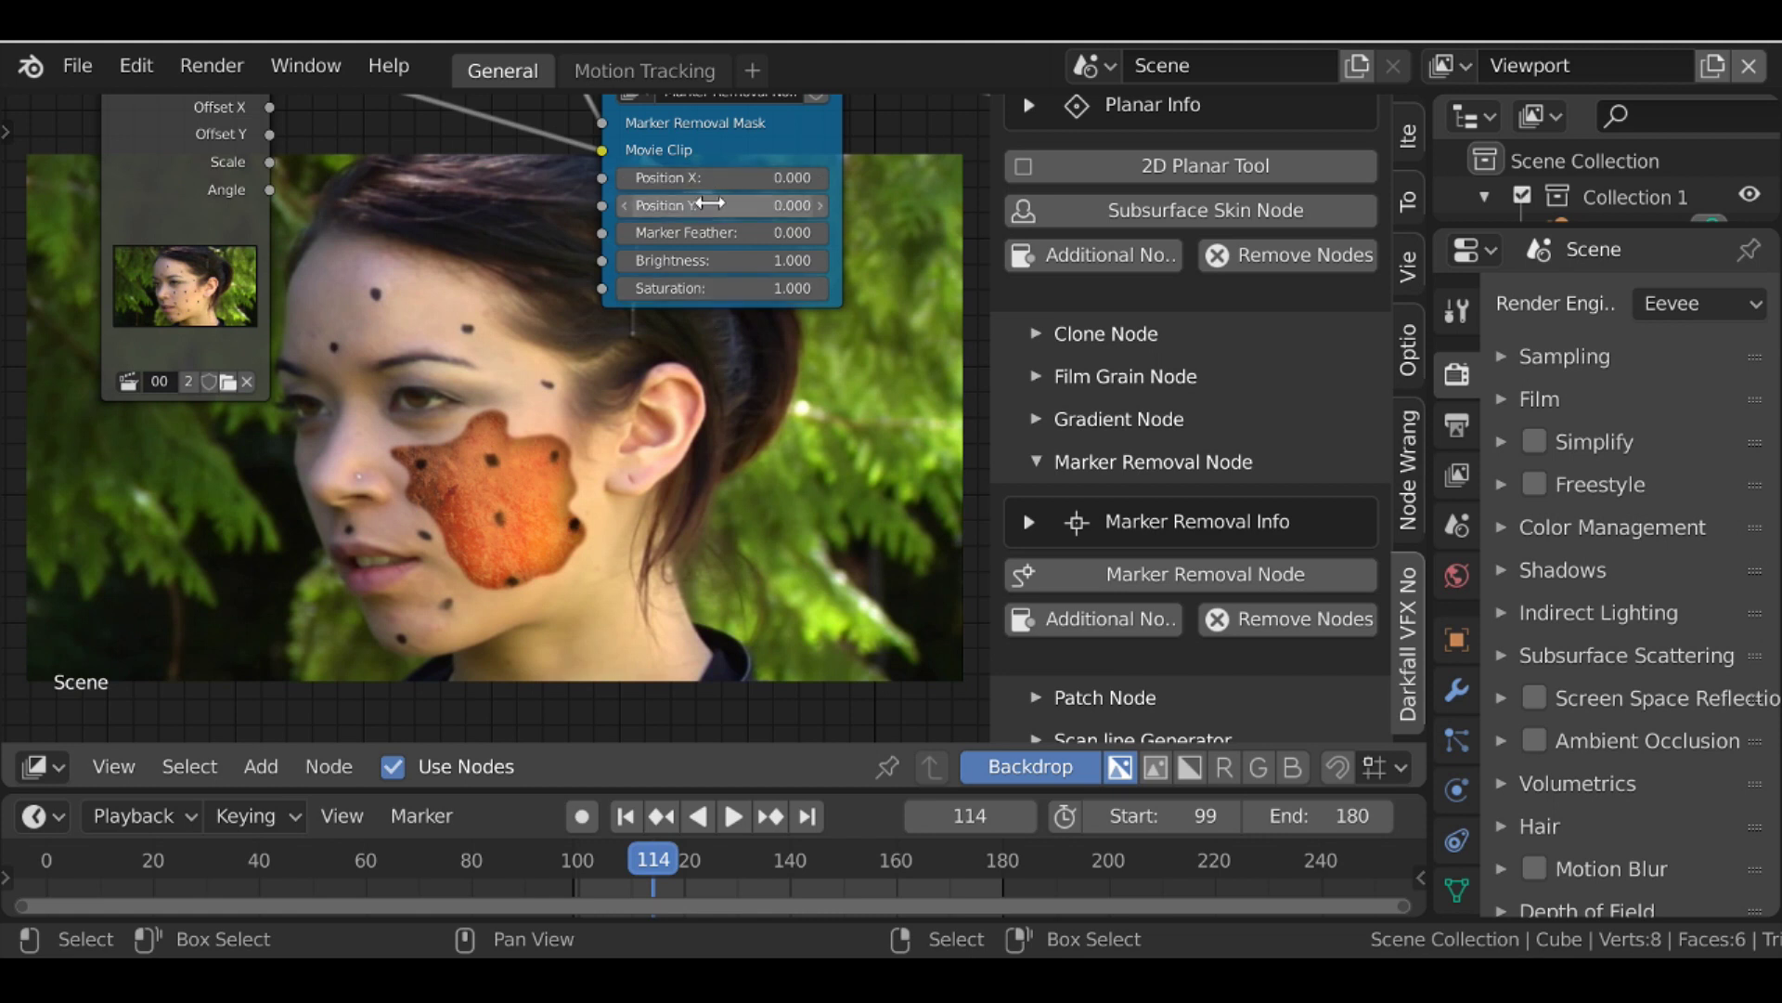
pyautogui.moveTo(738, 177); pyautogui.dragTo(654, 177)
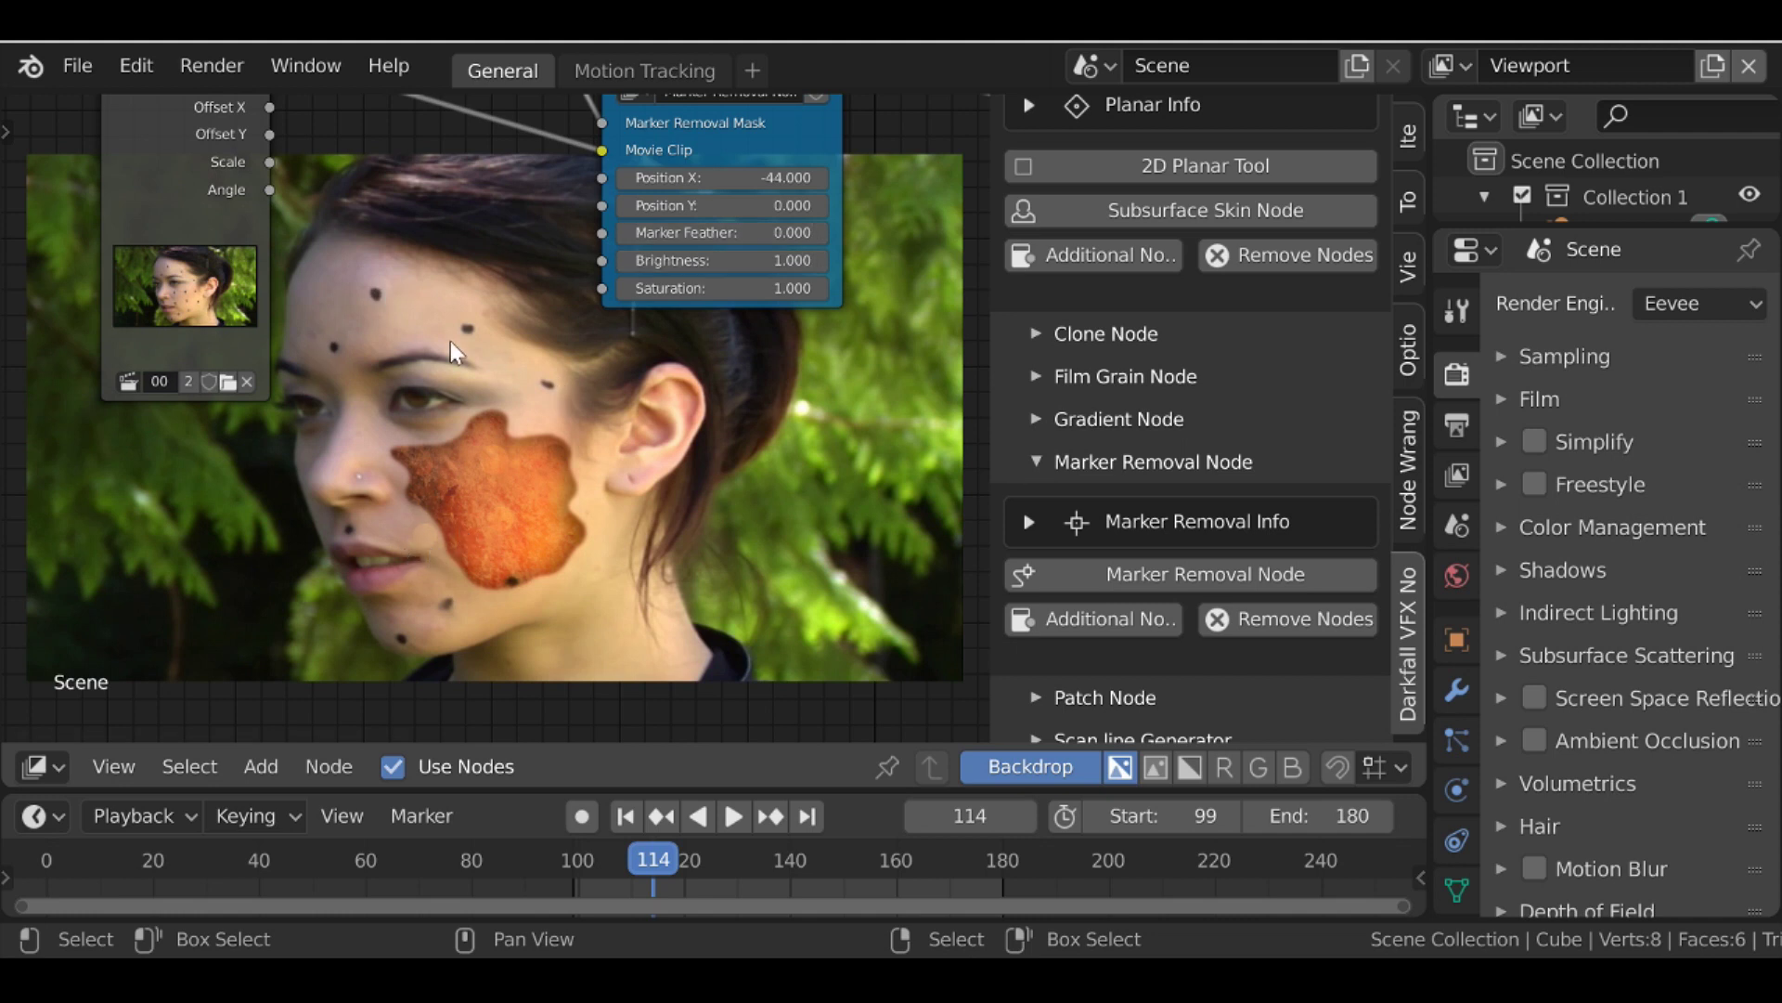
pyautogui.scroll(-2, 450, 343)
pyautogui.moveTo(669, 146); pyautogui.dragTo(582, 262, button='middle')
pyautogui.moveTo(587, 208); pyautogui.dragTo(585, 197)
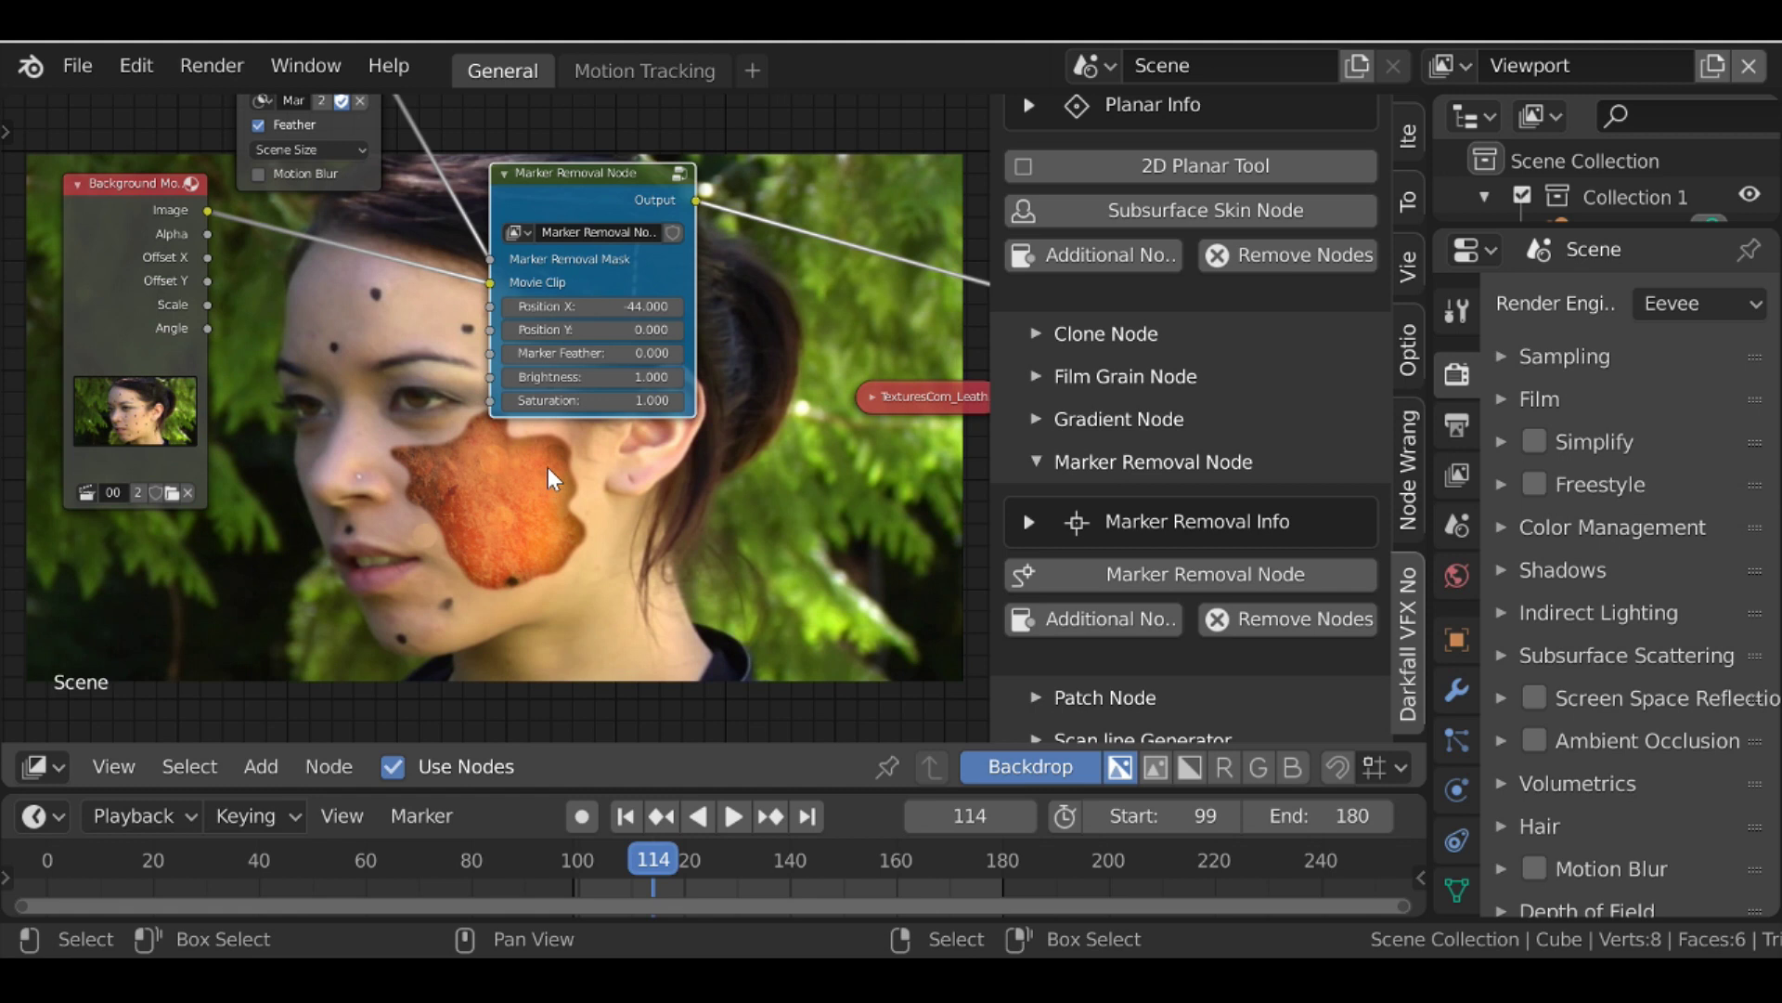
pyautogui.moveTo(552, 478); pyautogui.dragTo(578, 347, button='middle')
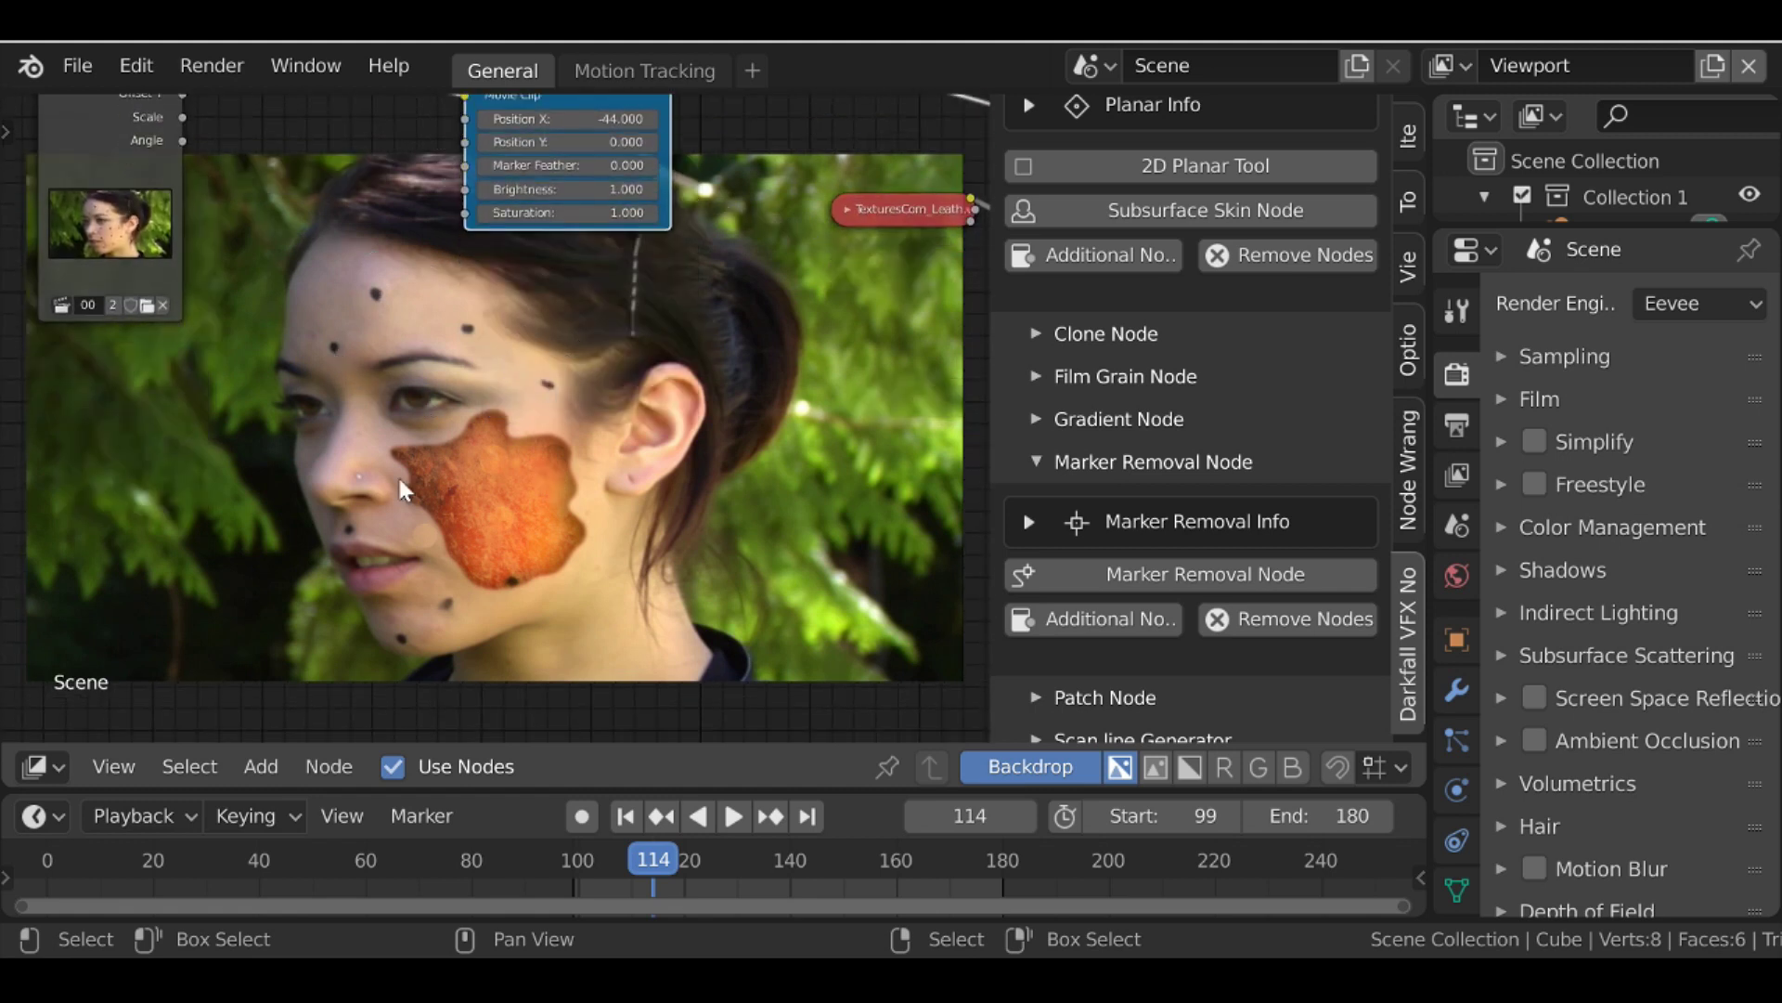
# Set the Marker Removal Node's Marker Feather to 20 and toggle the node's mute to compare the cheek with and without markers
pyautogui.moveTo(650, 264); pyautogui.dragTo(613, 357, button='middle')
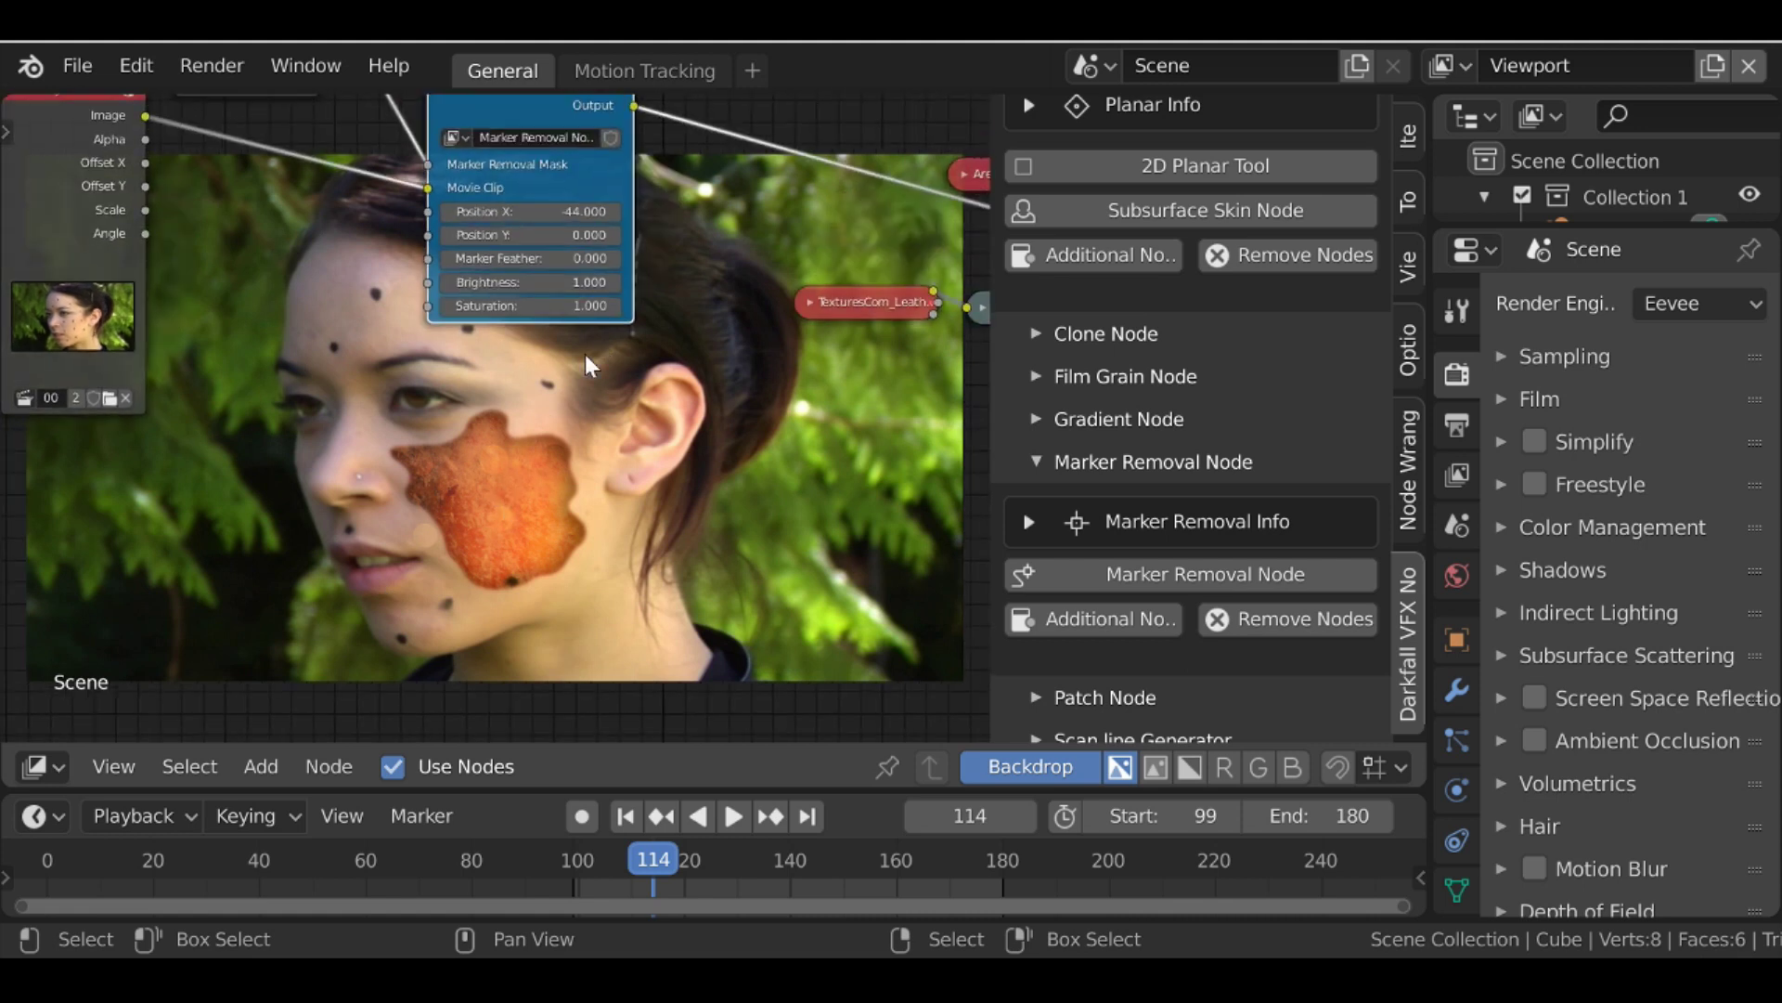
pyautogui.scroll(1, 580, 385)
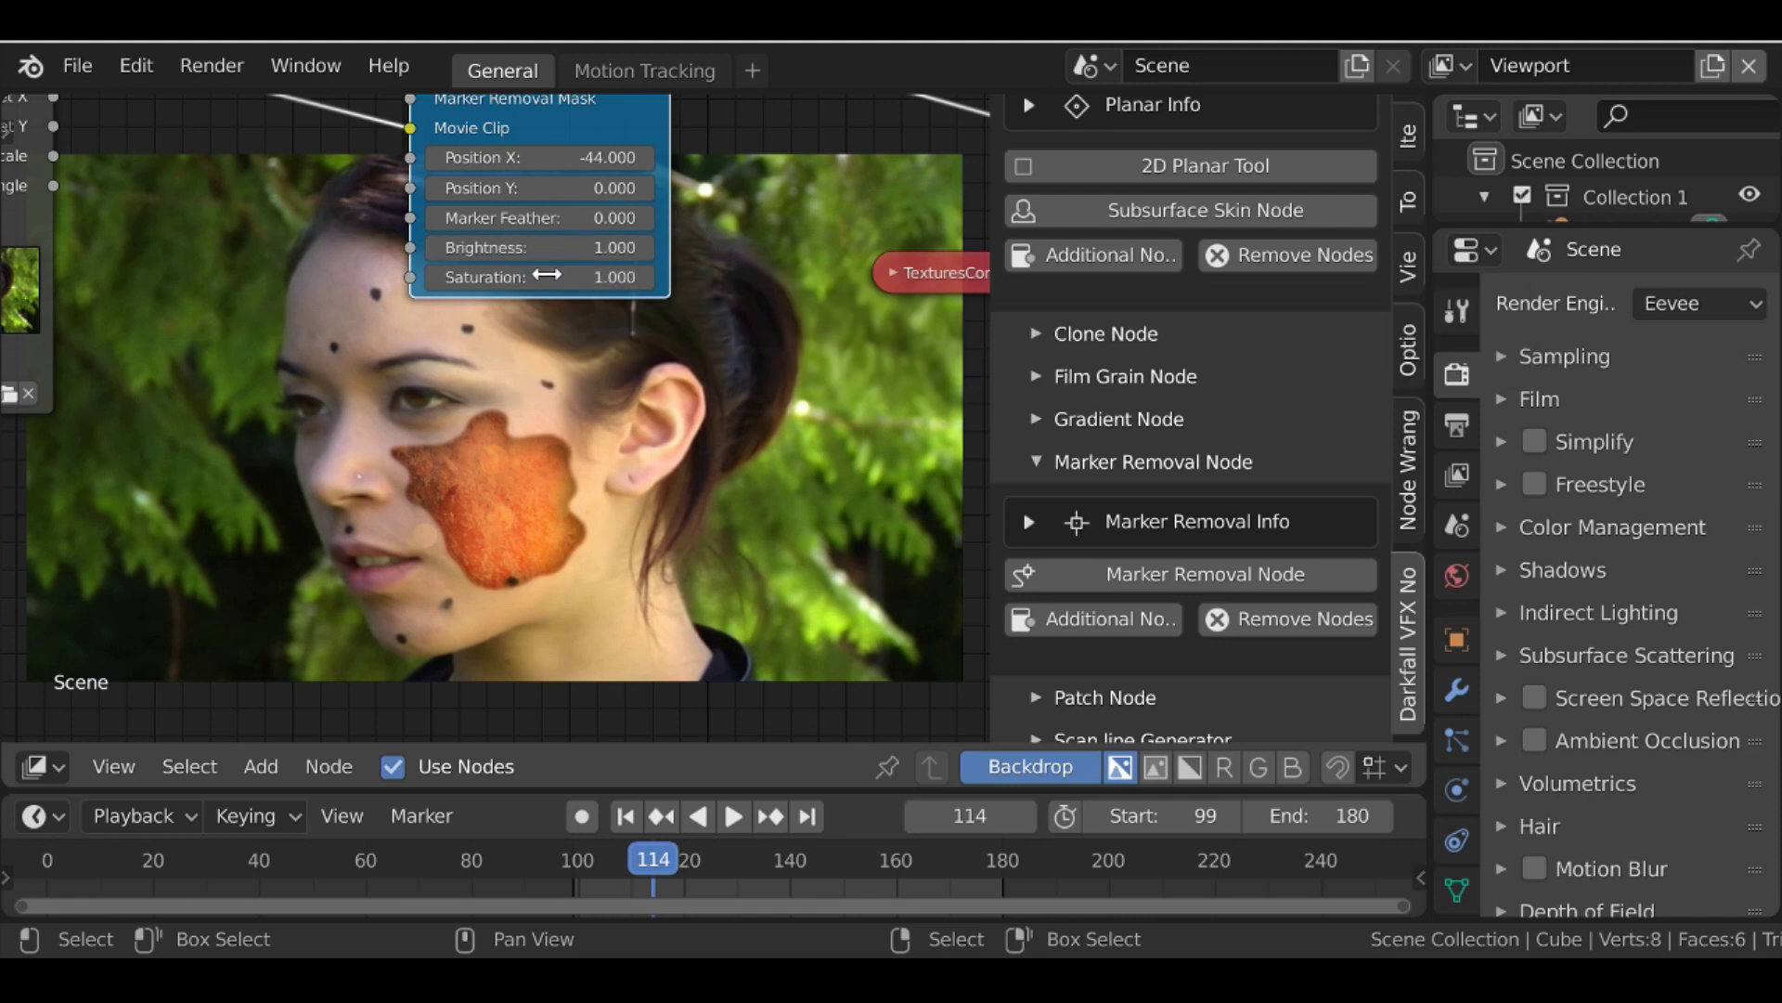
pyautogui.scroll(-3, 551, 275)
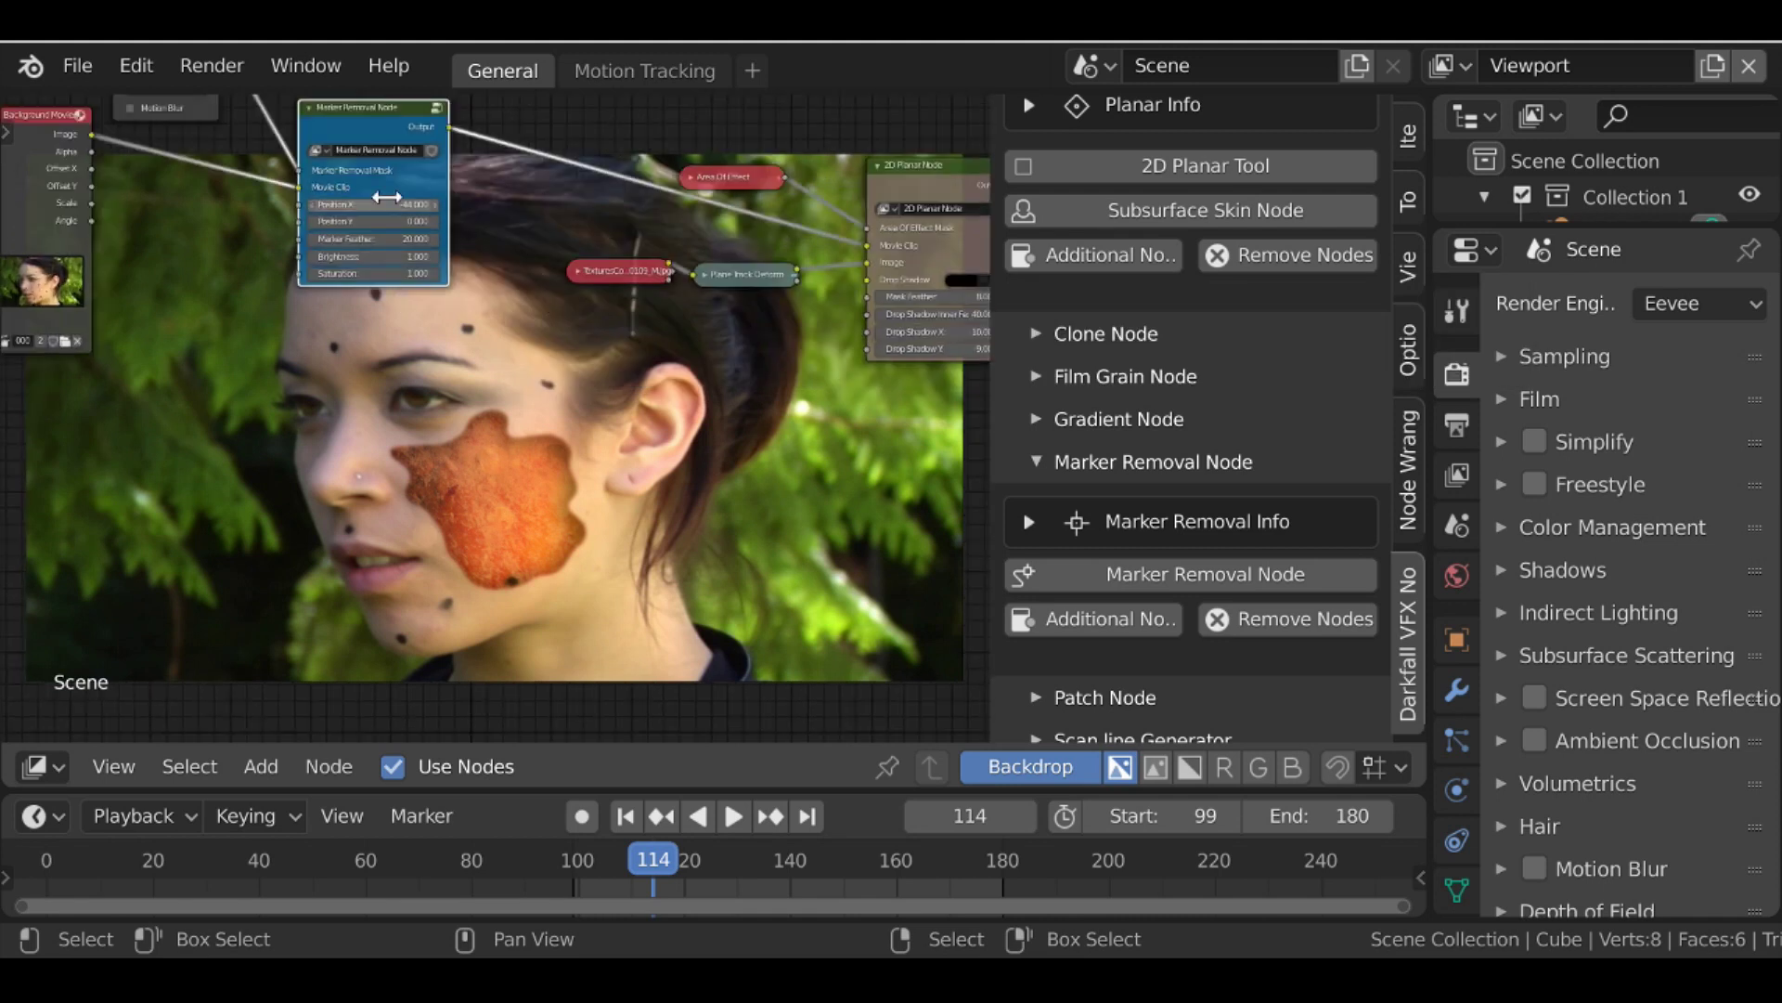
pyautogui.press('m')
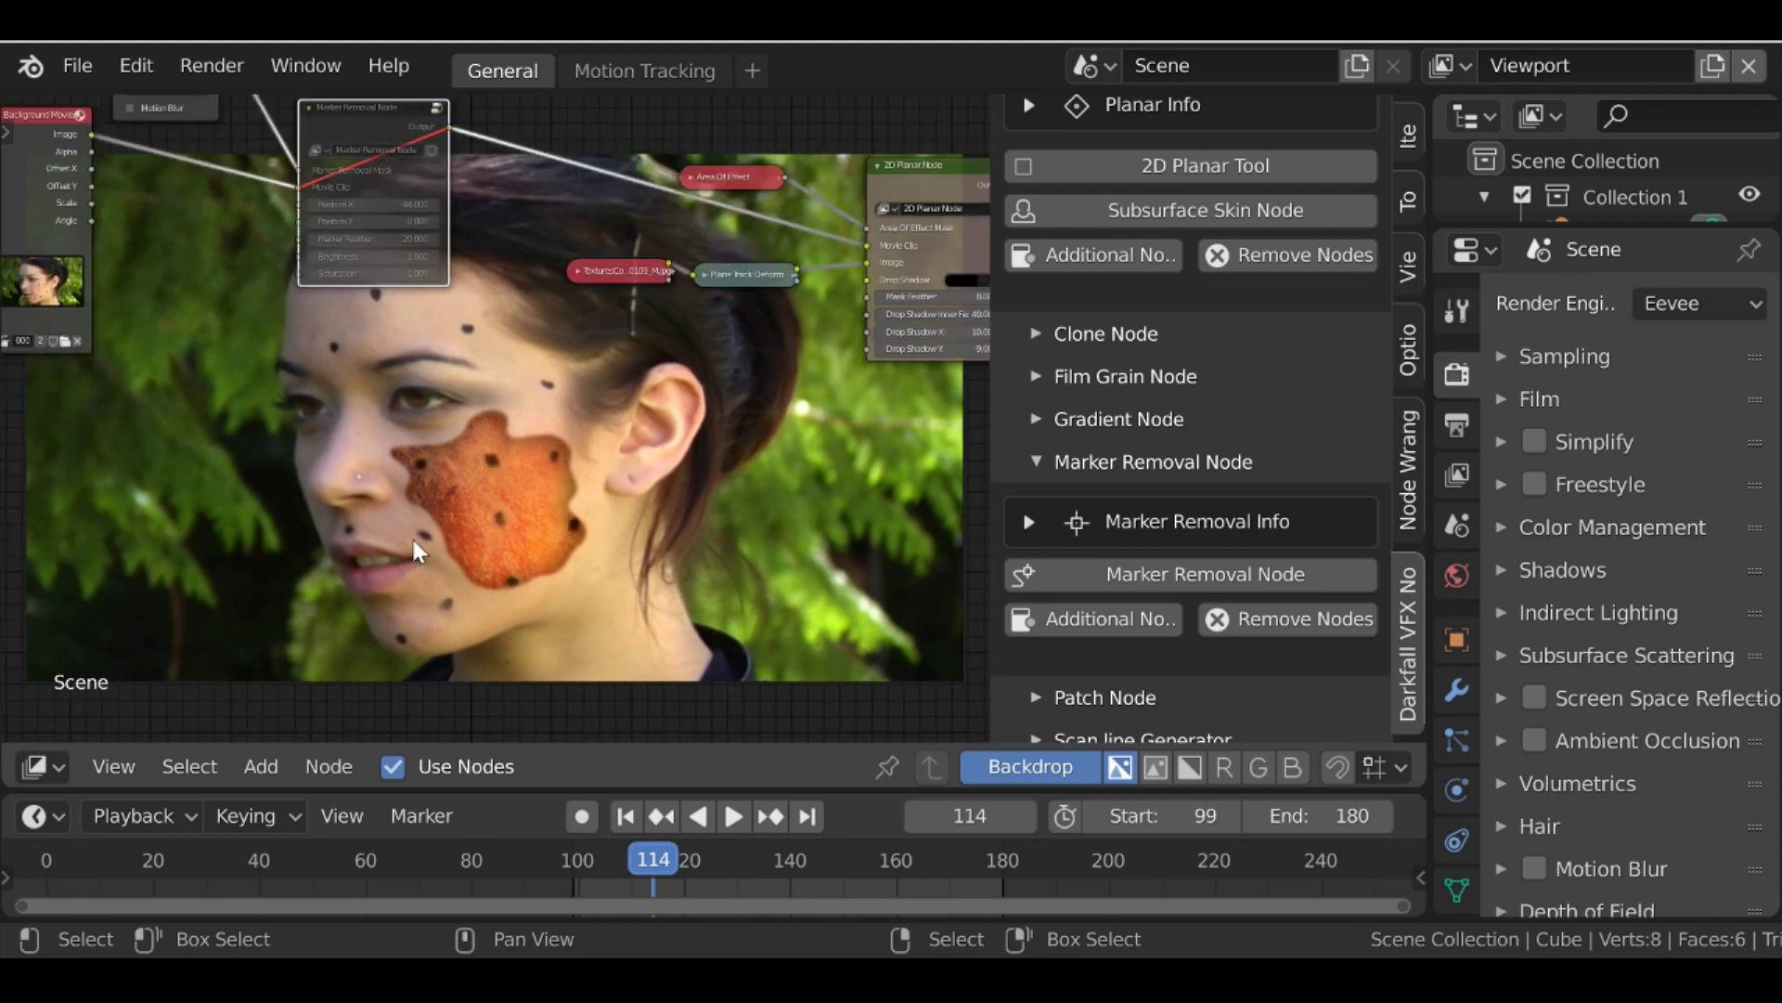
pyautogui.press('m')
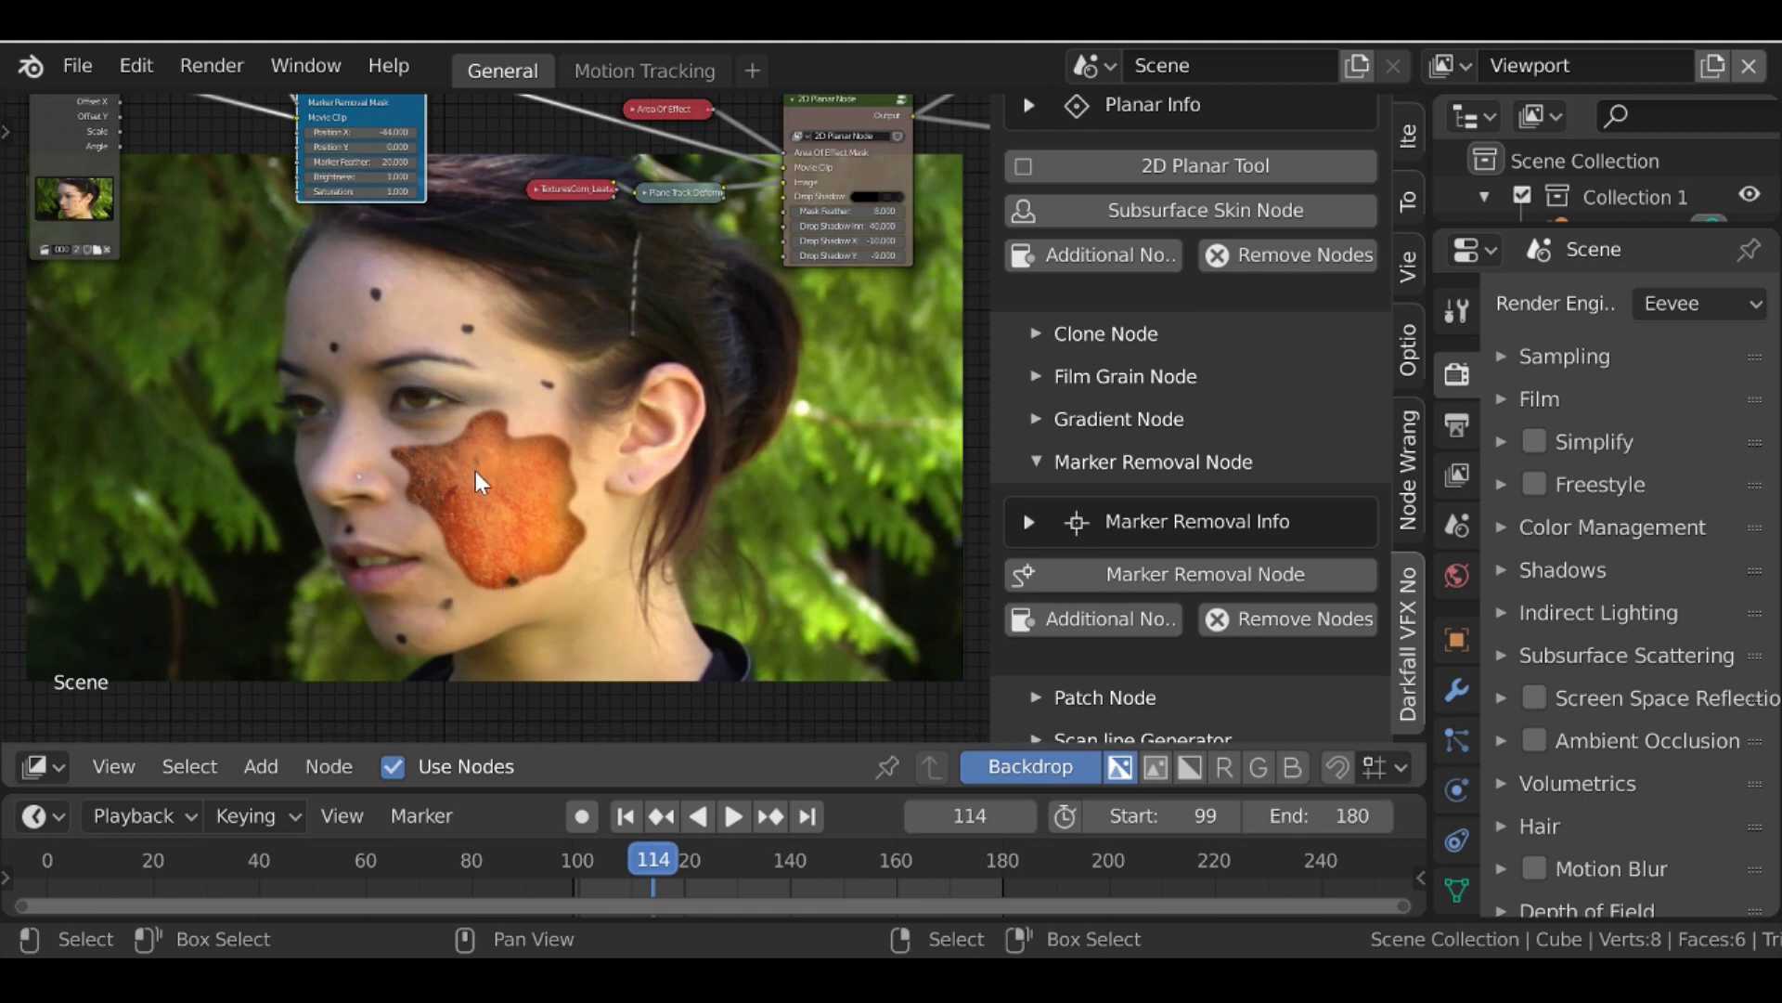
# Delete all the existing nodes from the compositor
pyautogui.moveTo(565, 502); pyautogui.dragTo(596, 460, button='middle')
pyautogui.moveTo(446, 496); pyautogui.dragTo(446, 461, button='middle')
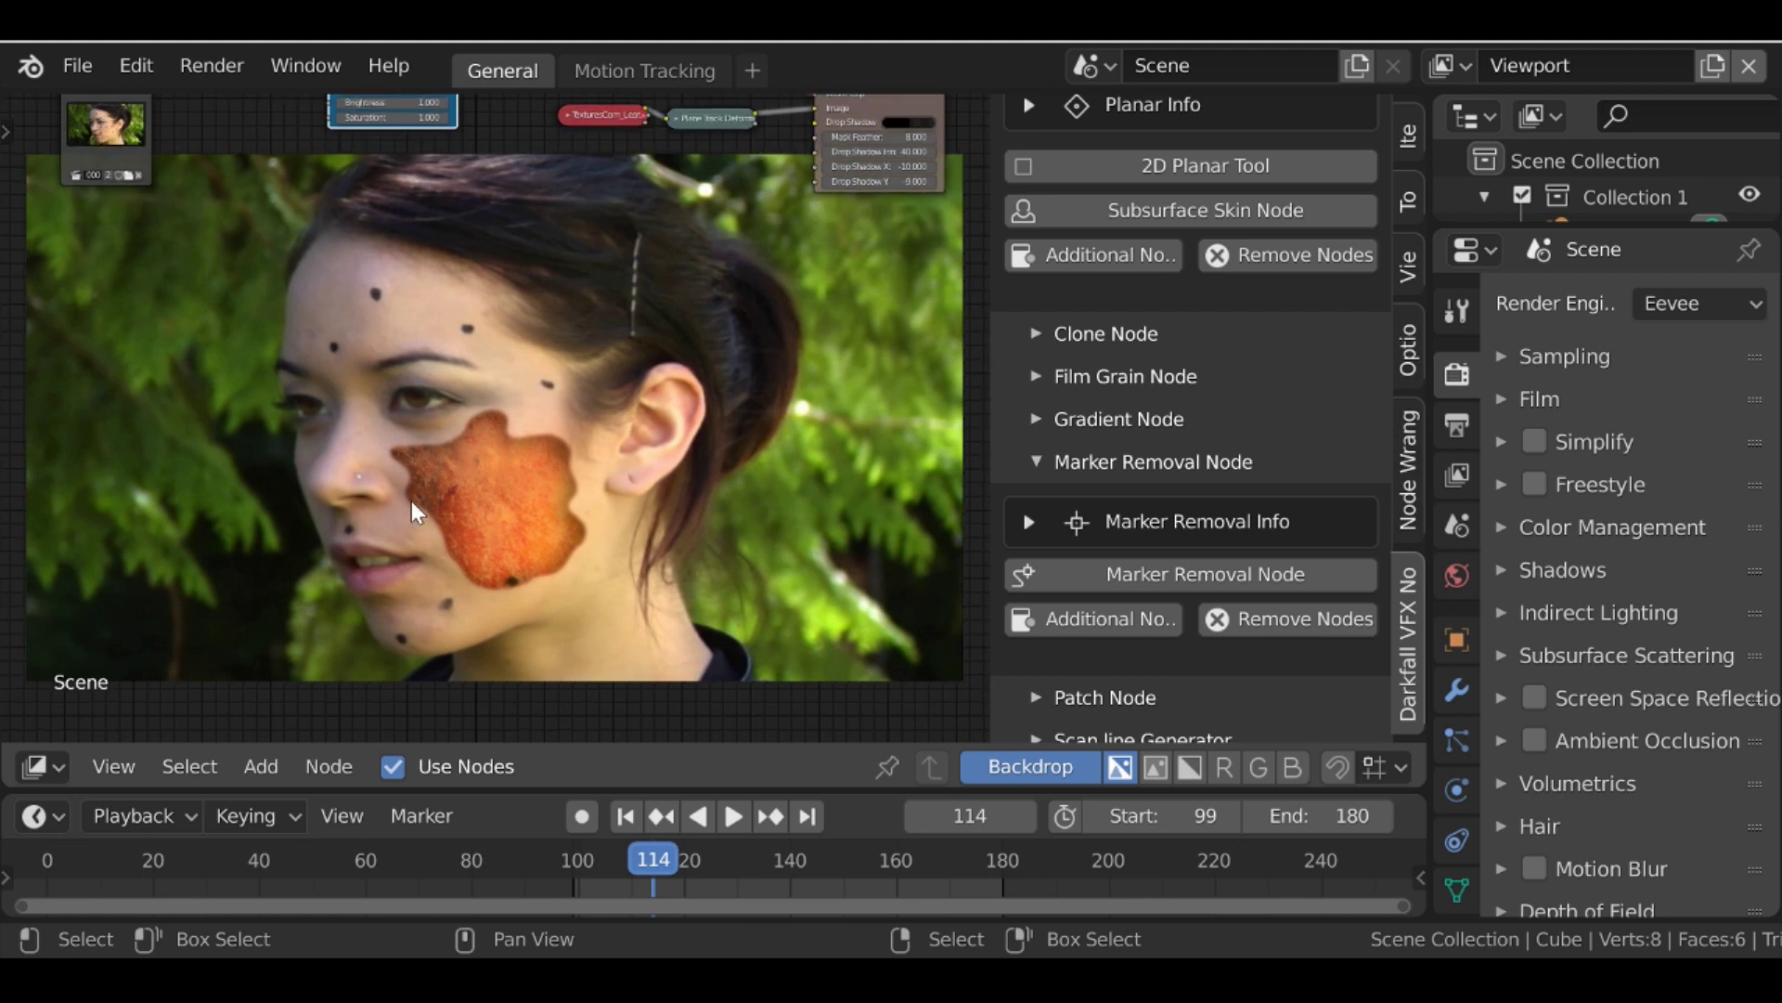
pyautogui.scroll(-2, 640, 436)
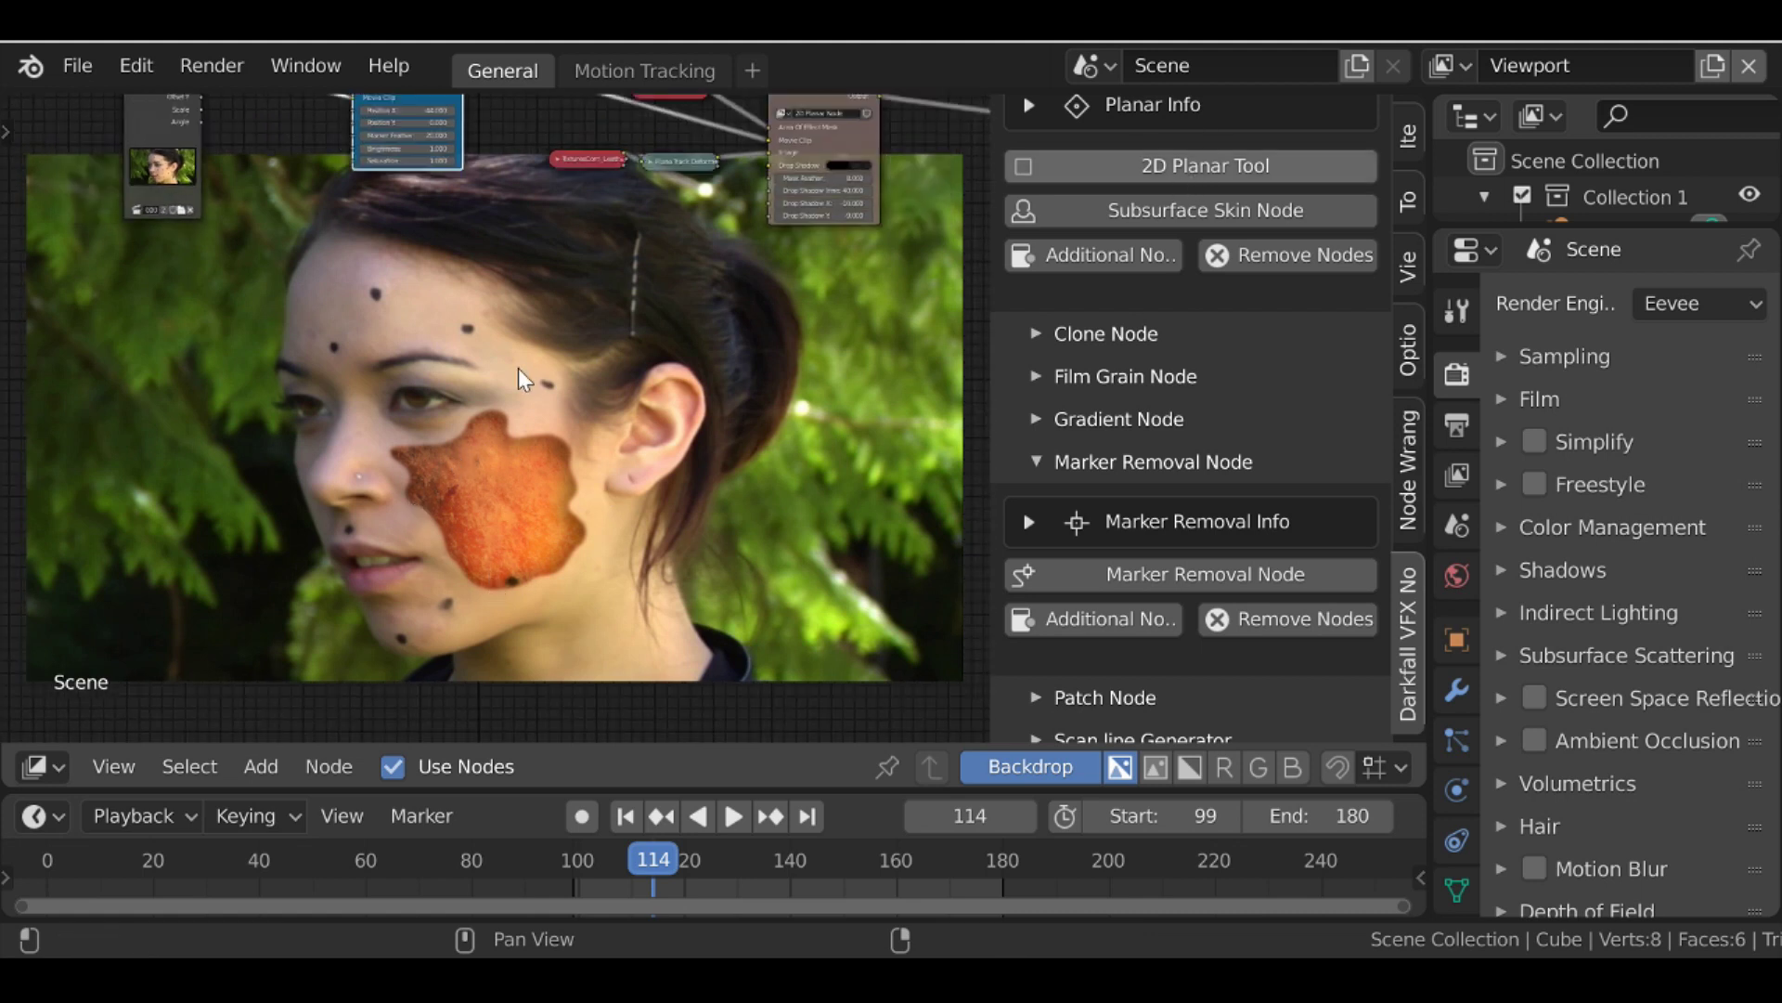
pyautogui.scroll(-3, 520, 376)
pyautogui.moveTo(520, 376); pyautogui.dragTo(392, 461, button='middle')
pyautogui.click(1044, 458)
pyautogui.scroll(4, 1044, 459)
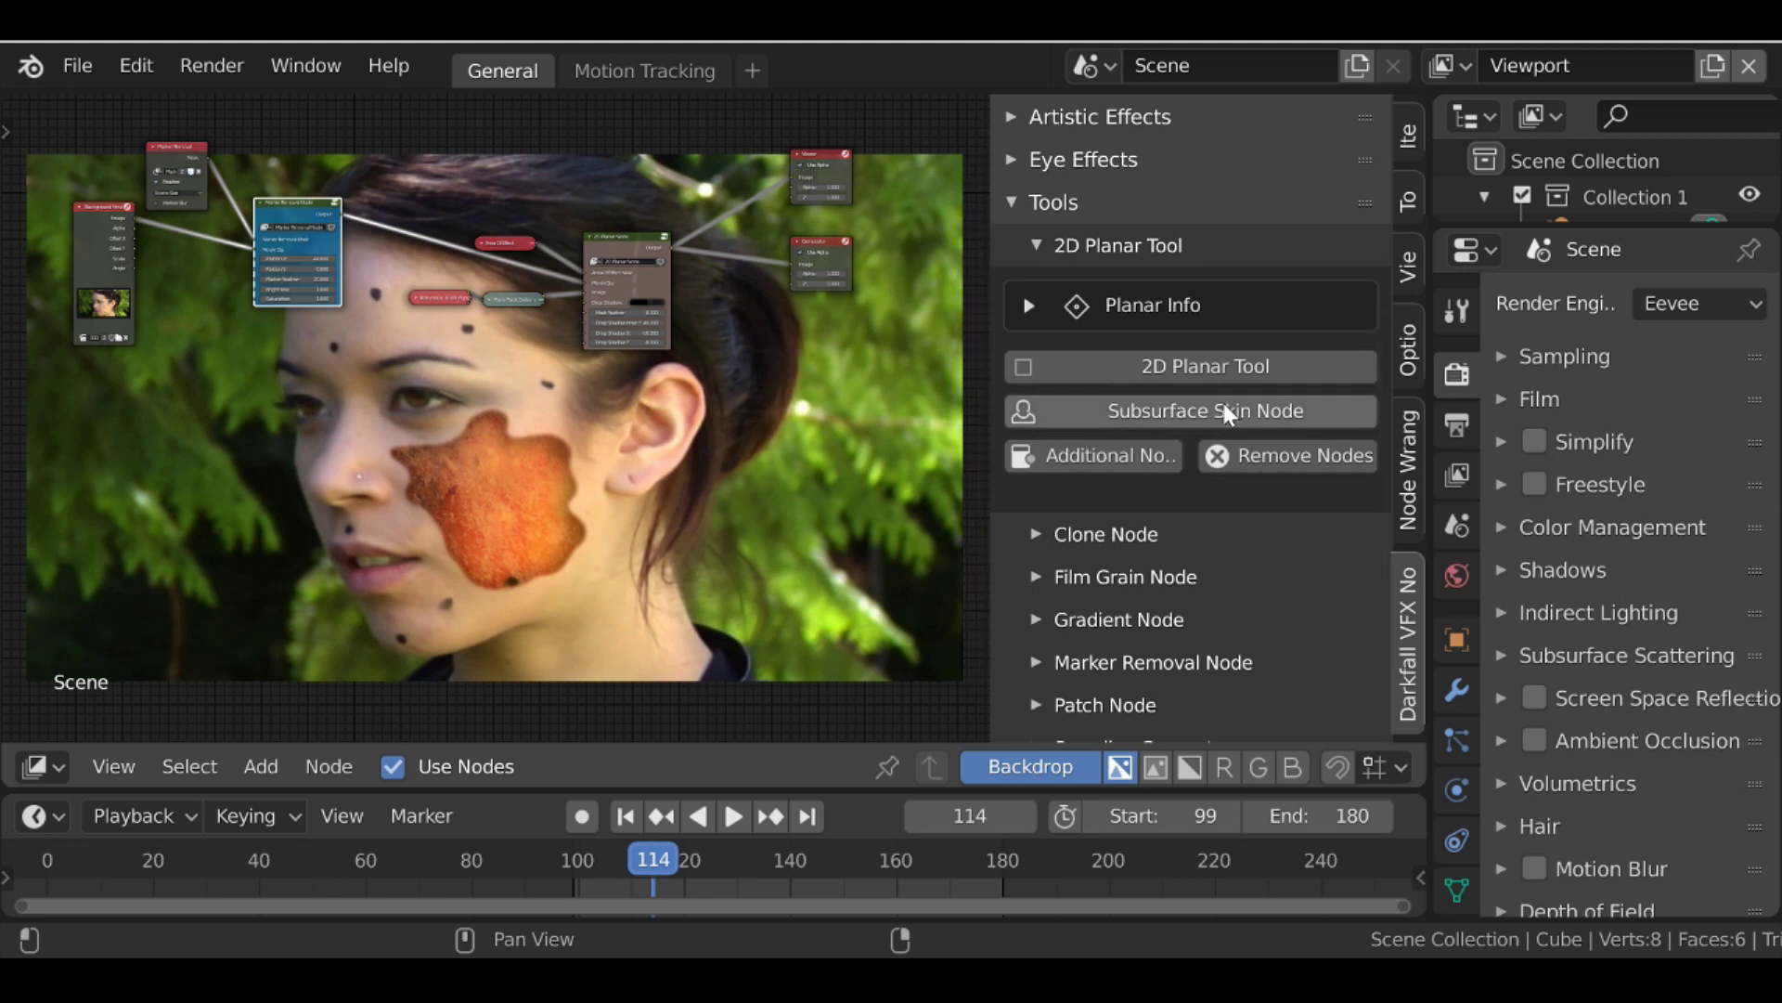
pyautogui.click(1206, 408)
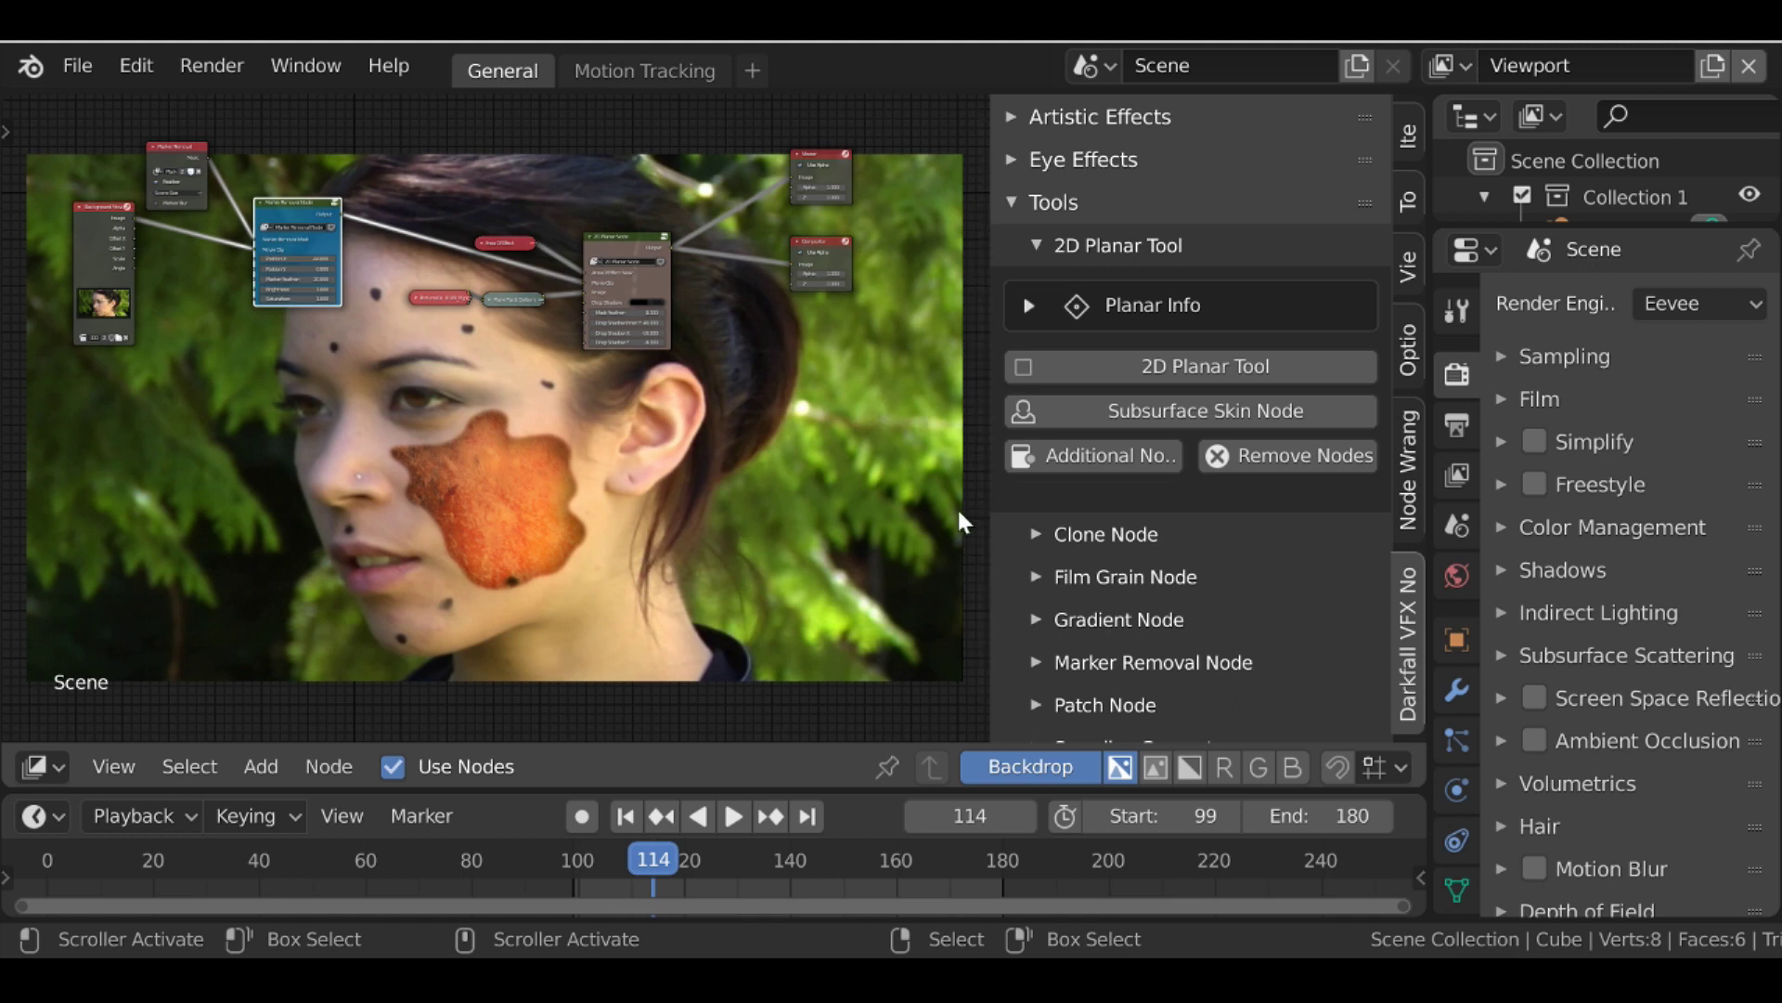
pyautogui.press('a')
pyautogui.press('x')
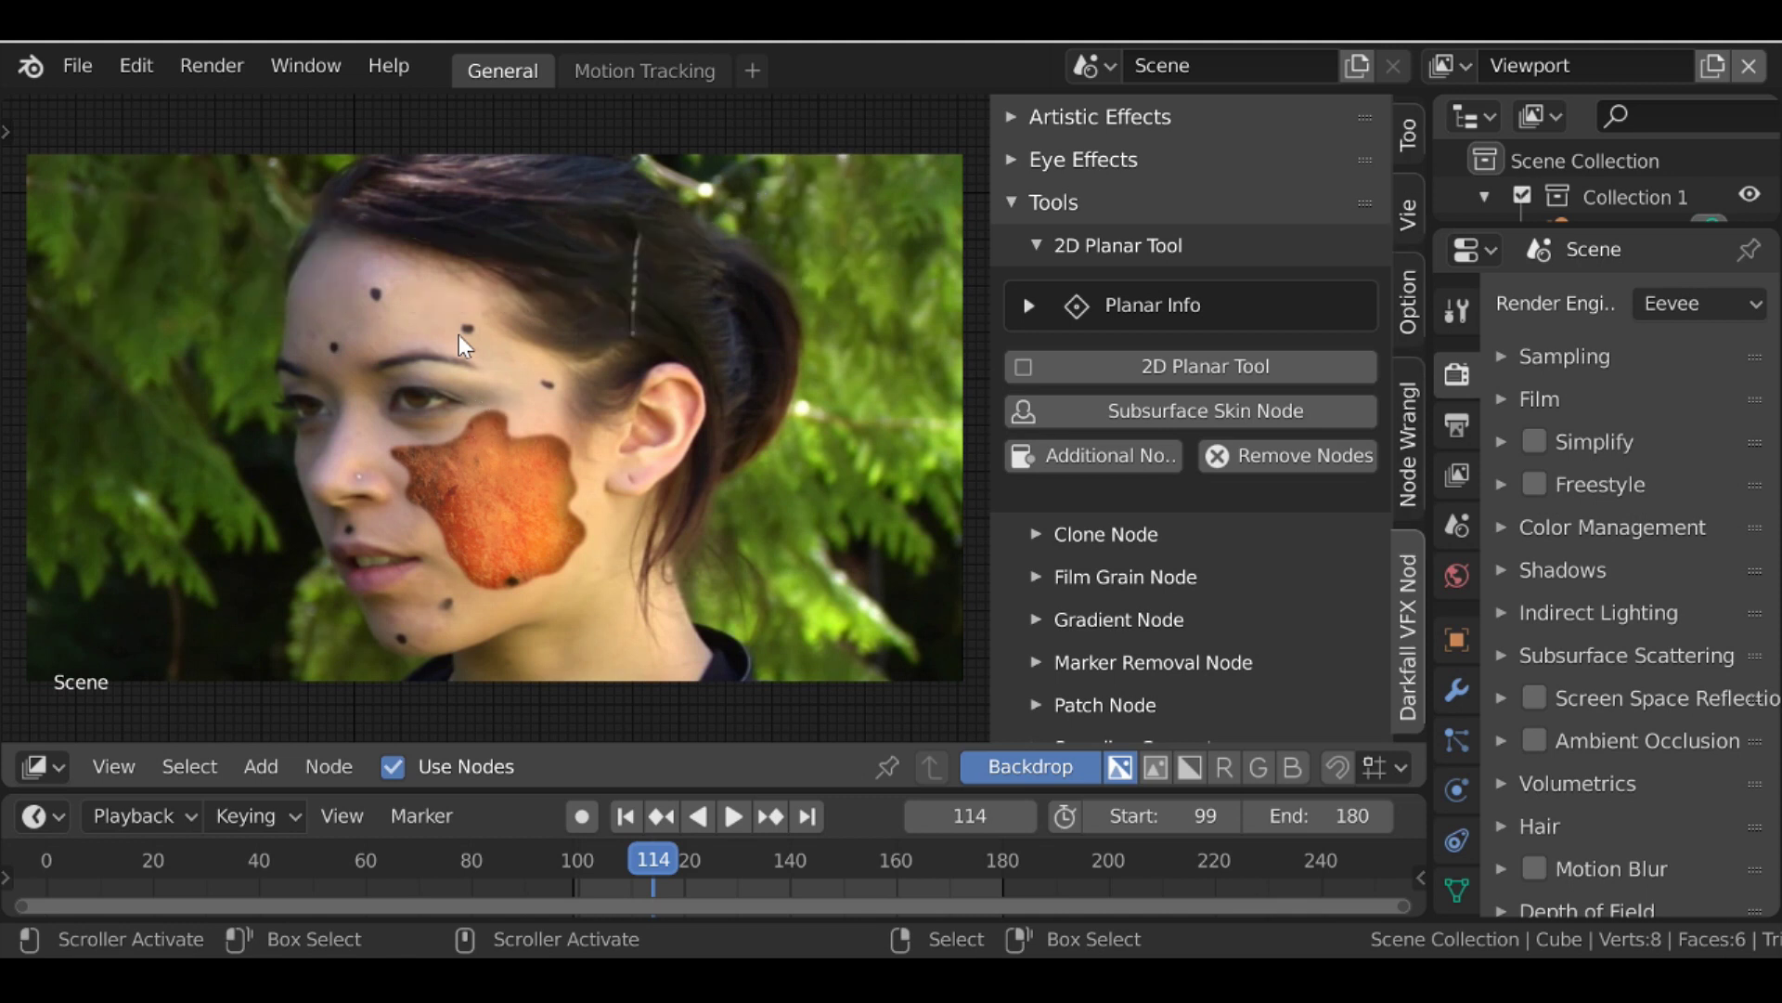
# Add the 2D Planar Tool's additional nodes, load the face footage into the Background Movie node and remove the spare mask node
pyautogui.click(1140, 459)
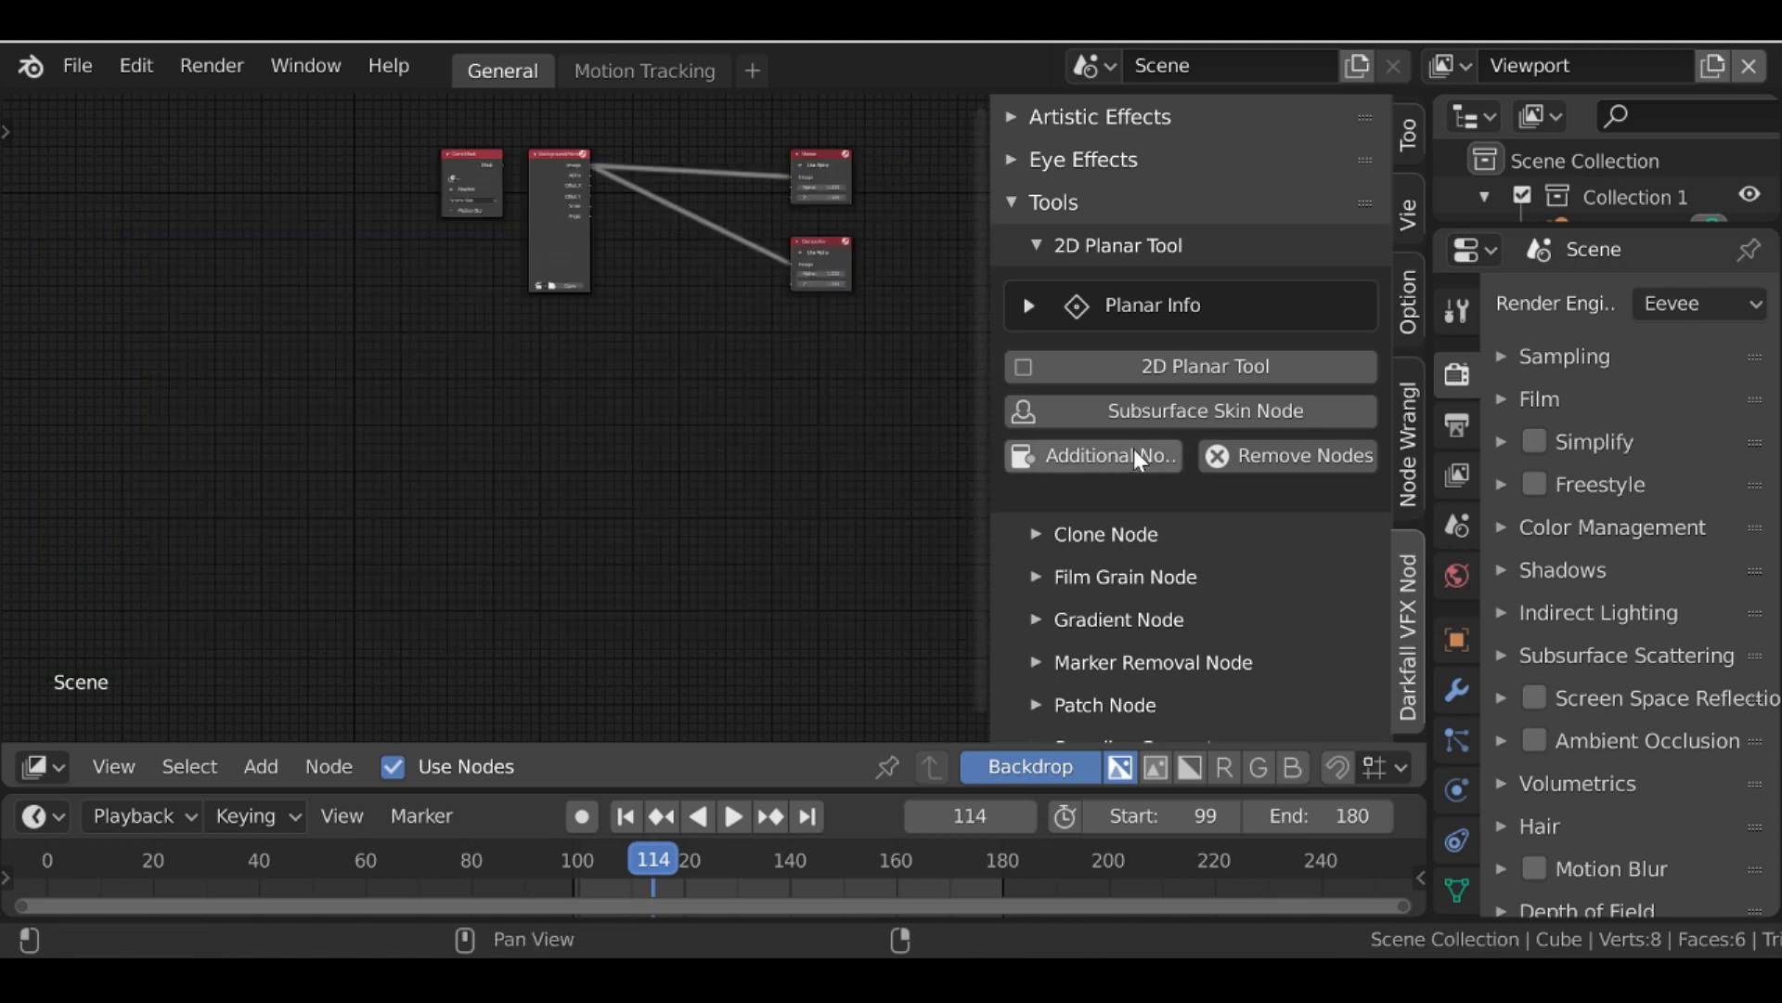
pyautogui.click(382, 353)
pyautogui.click(425, 384)
pyautogui.moveTo(406, 248); pyautogui.dragTo(75, 278)
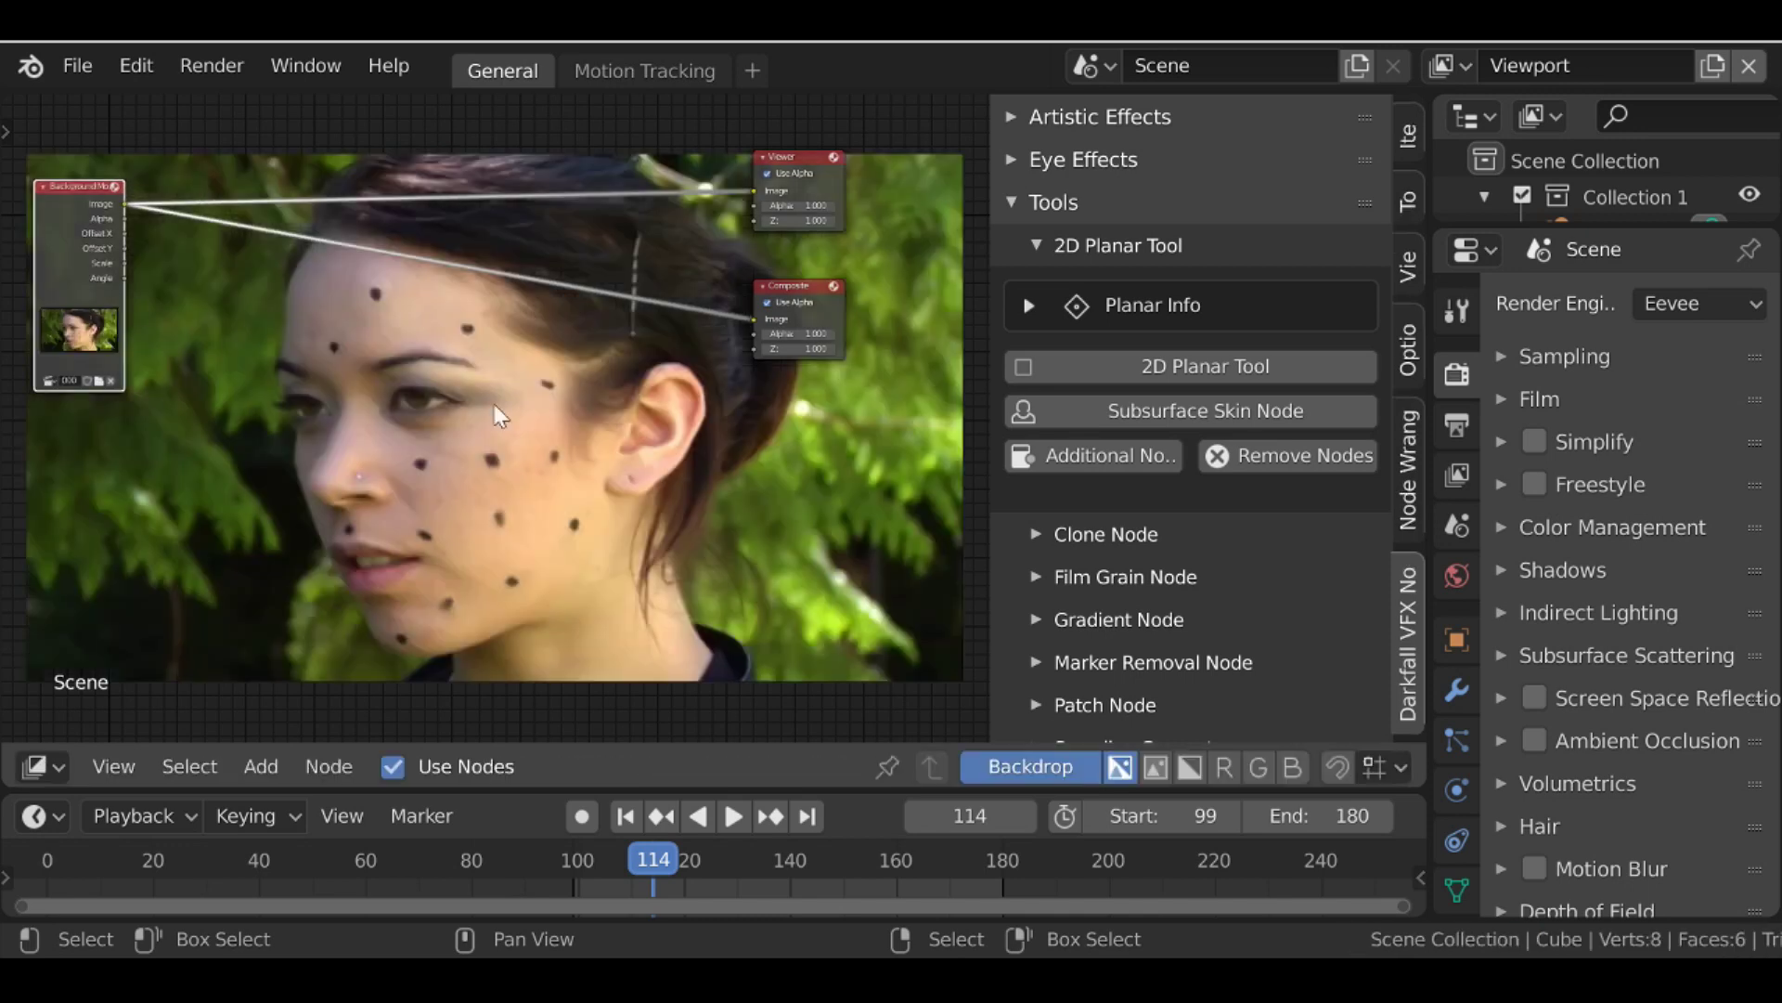
# Add a Subsurface Skin Node, feed the background footage into its Movie Clip input and connect its output to Viewer and Composite
pyautogui.click(1174, 409)
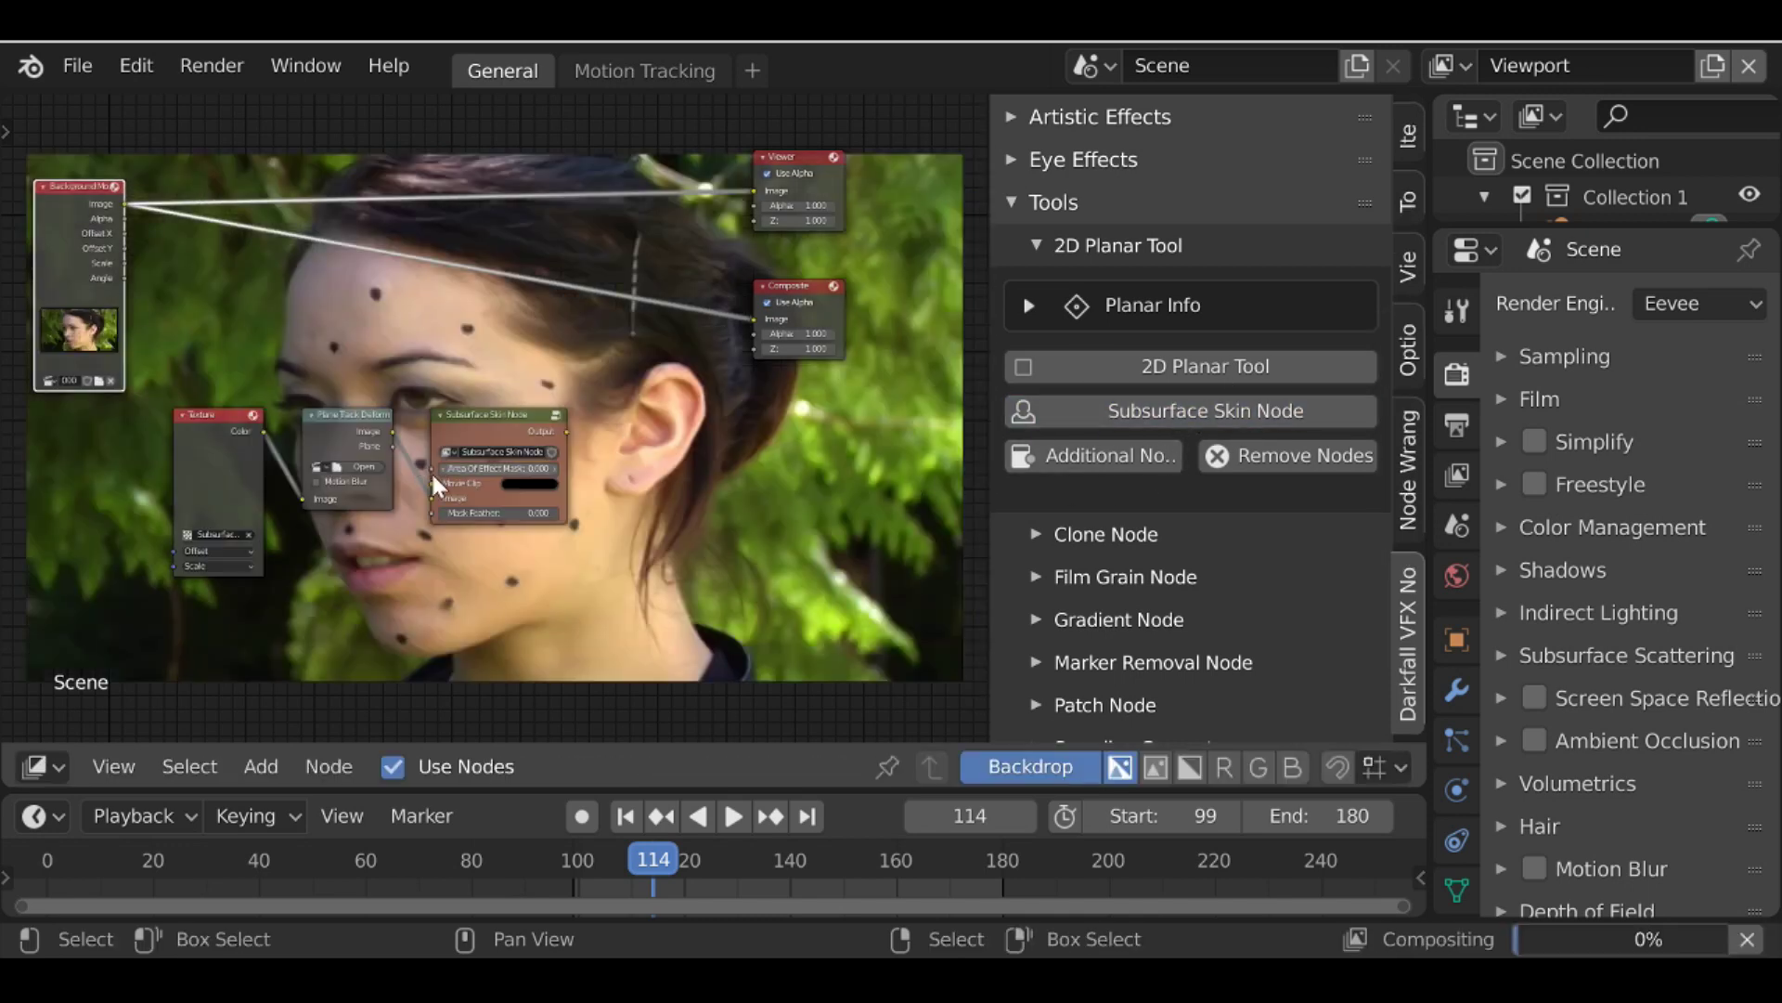
pyautogui.scroll(1, 418, 394)
pyautogui.moveTo(487, 410); pyautogui.dragTo(438, 235)
pyautogui.moveTo(61, 169); pyautogui.dragTo(388, 330)
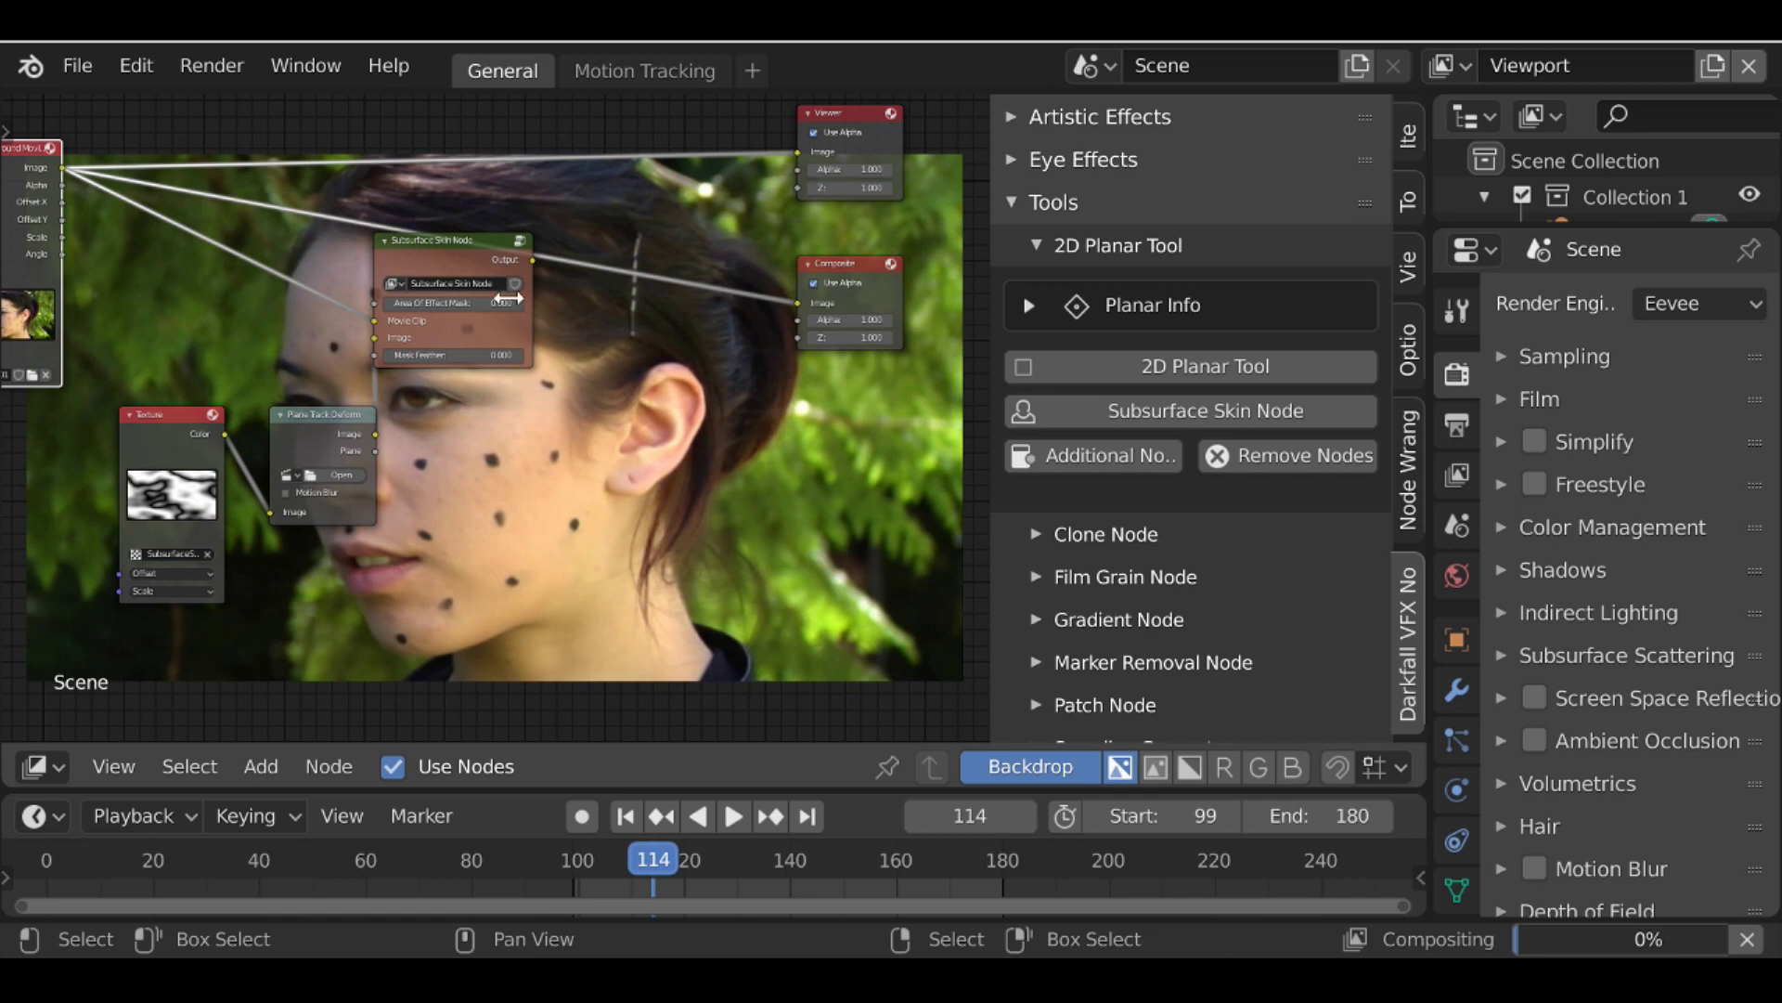
pyautogui.moveTo(532, 264); pyautogui.dragTo(784, 172)
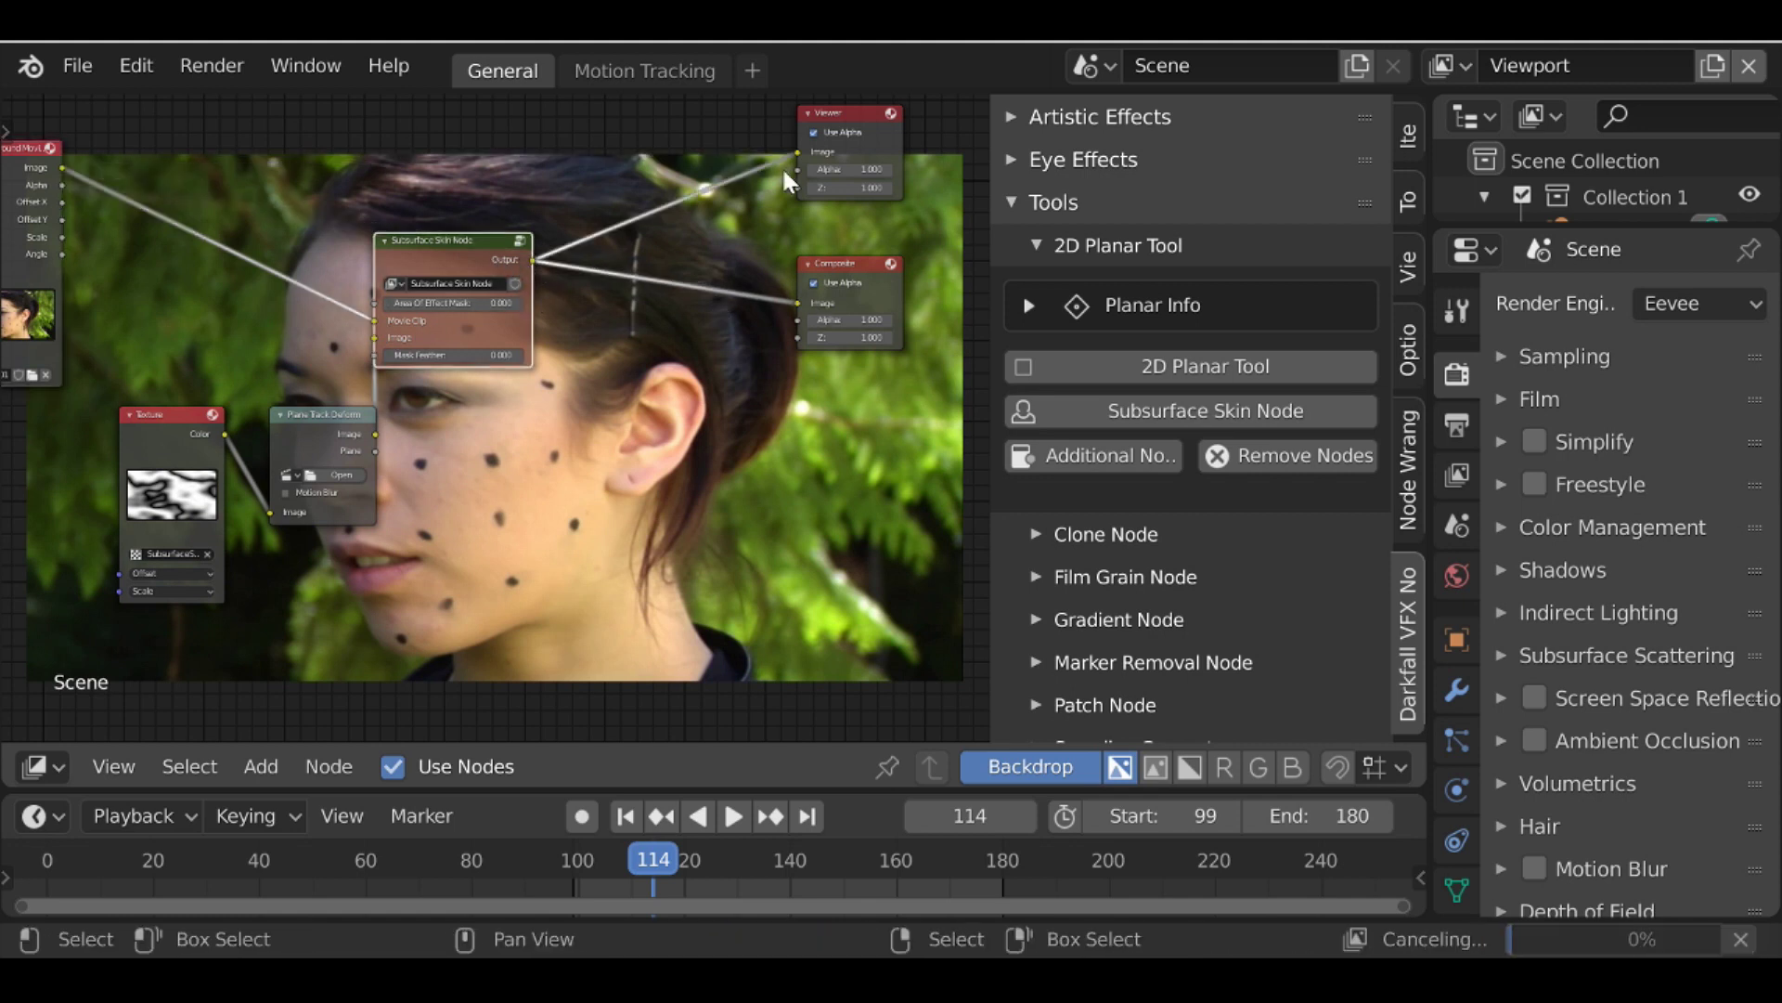
# Set the Plane Track Deform node's clip to 0001-0267.mp4, its tracking object to Camera and its track to Plane Track
pyautogui.moveTo(500, 315); pyautogui.dragTo(583, 291, button='middle')
pyautogui.moveTo(557, 364); pyautogui.dragTo(625, 290, button='middle')
pyautogui.scroll(1, 626, 289)
pyautogui.scroll(1, 436, 336)
pyautogui.scroll(2, 426, 349)
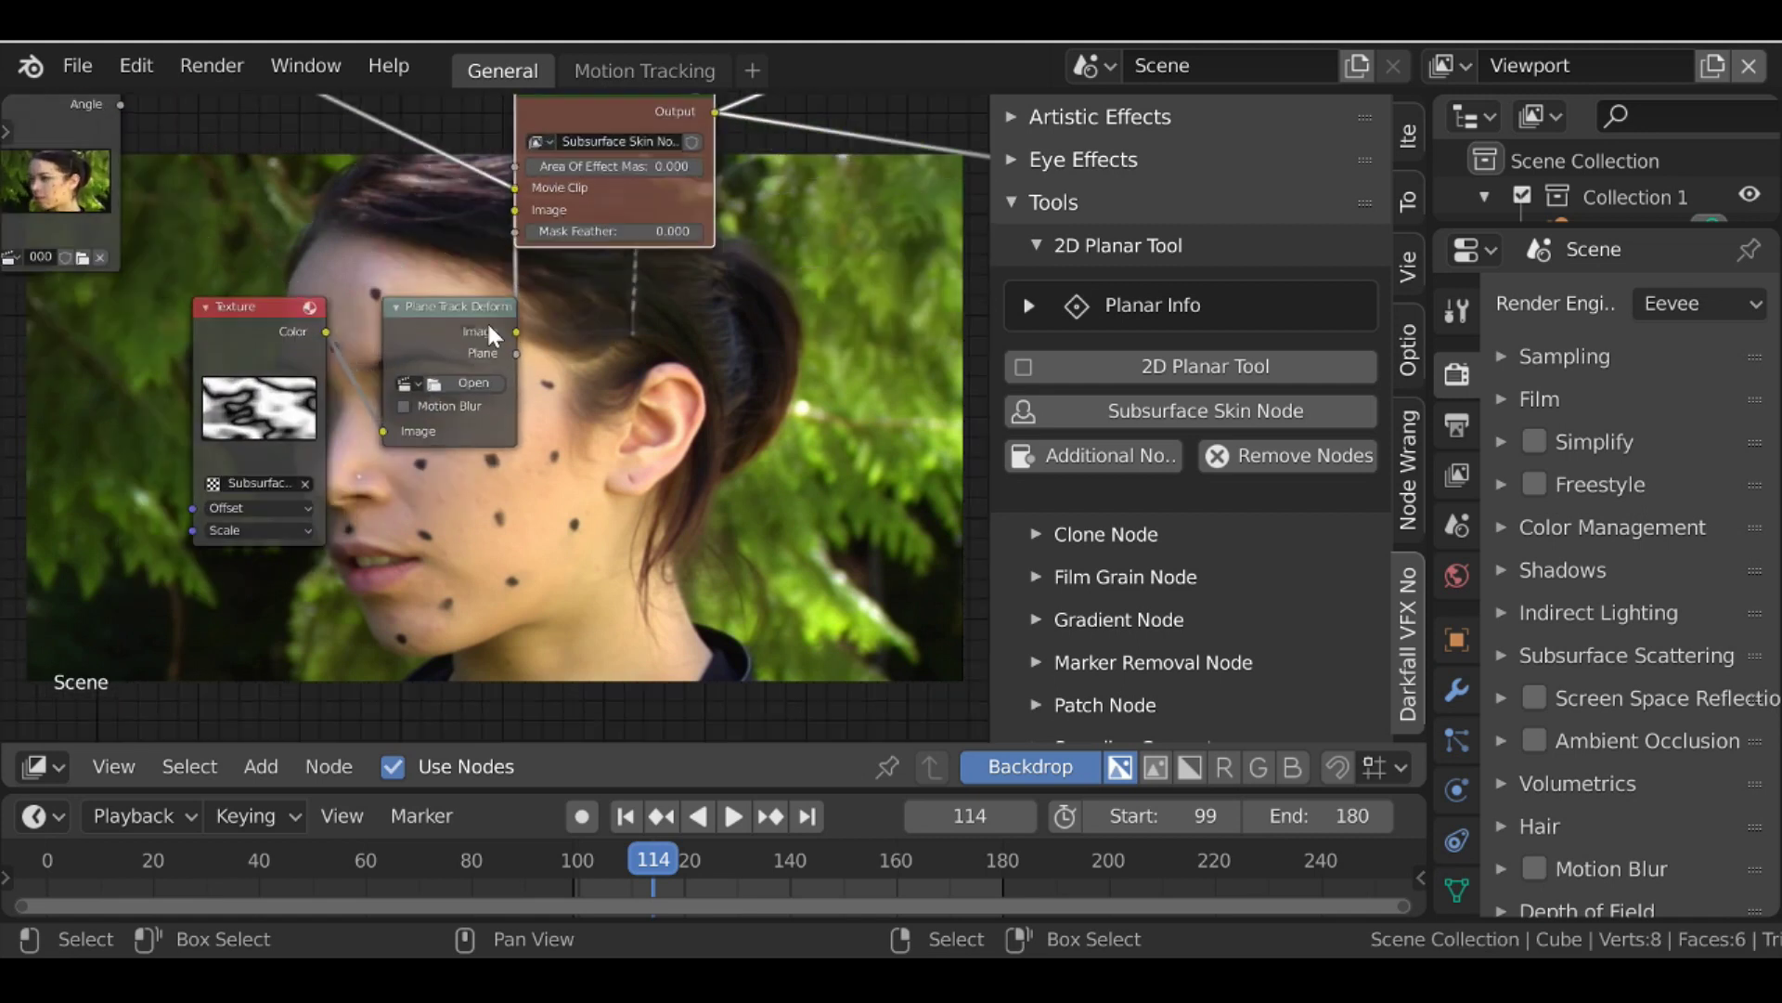
pyautogui.scroll(1, 454, 332)
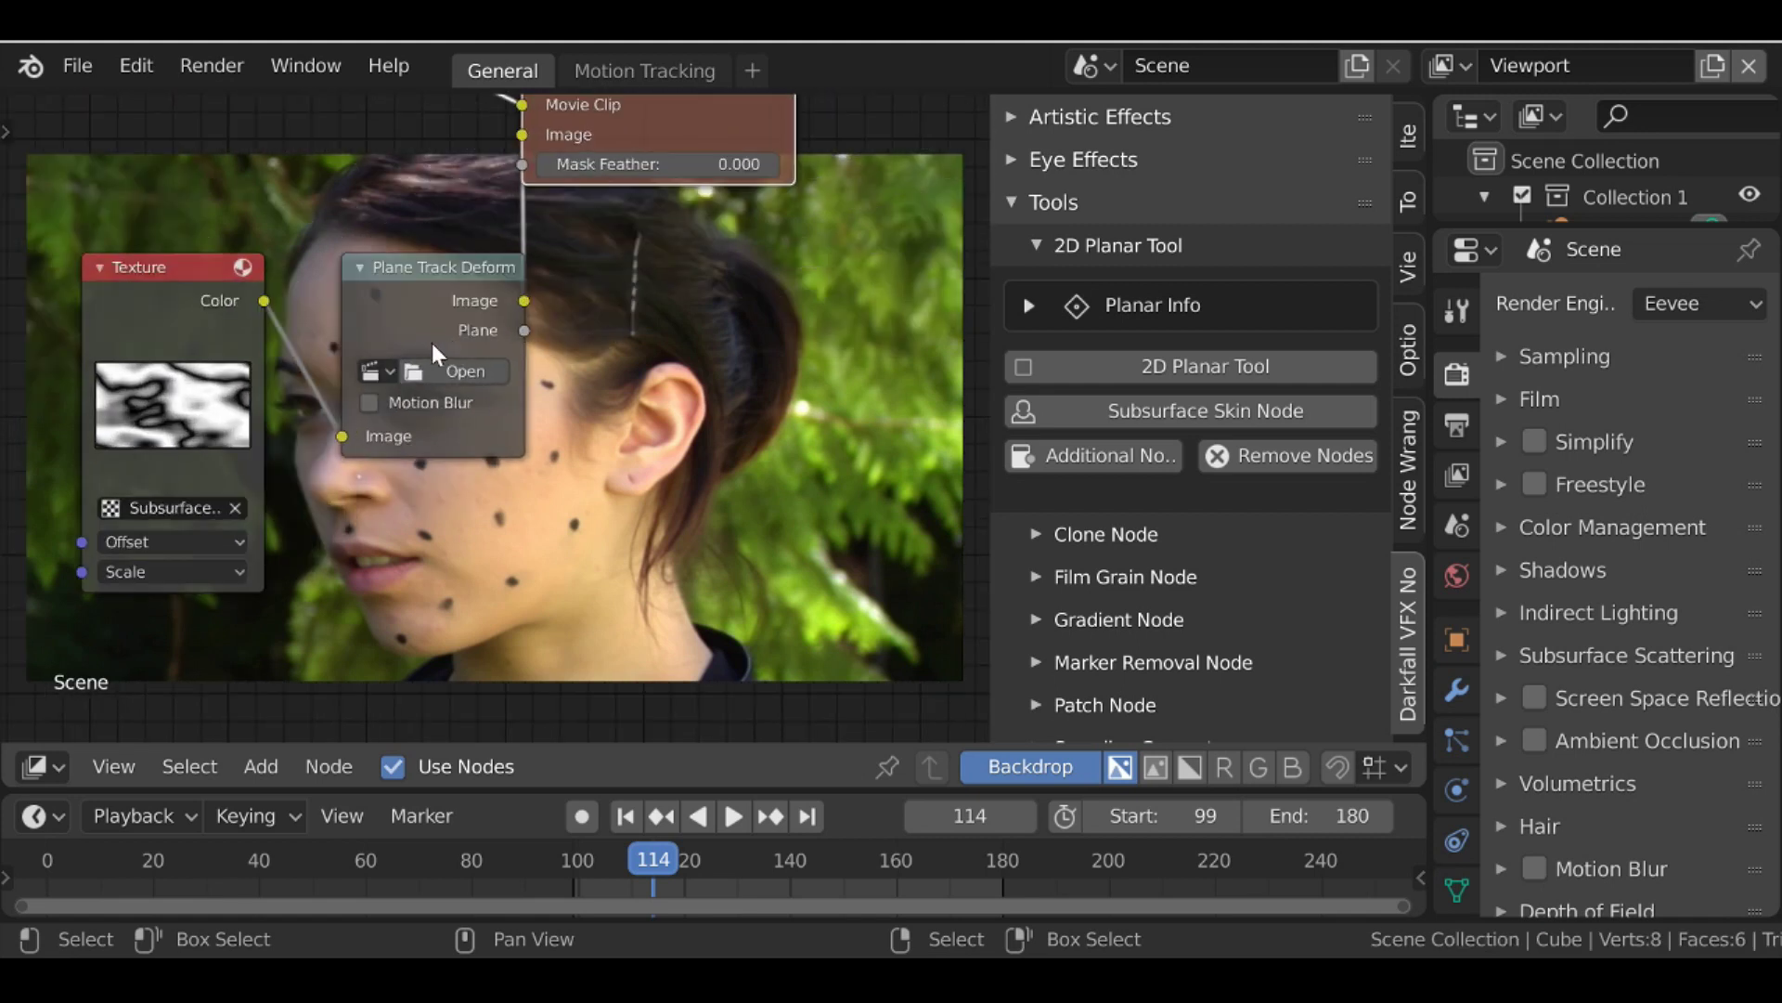
pyautogui.click(376, 371)
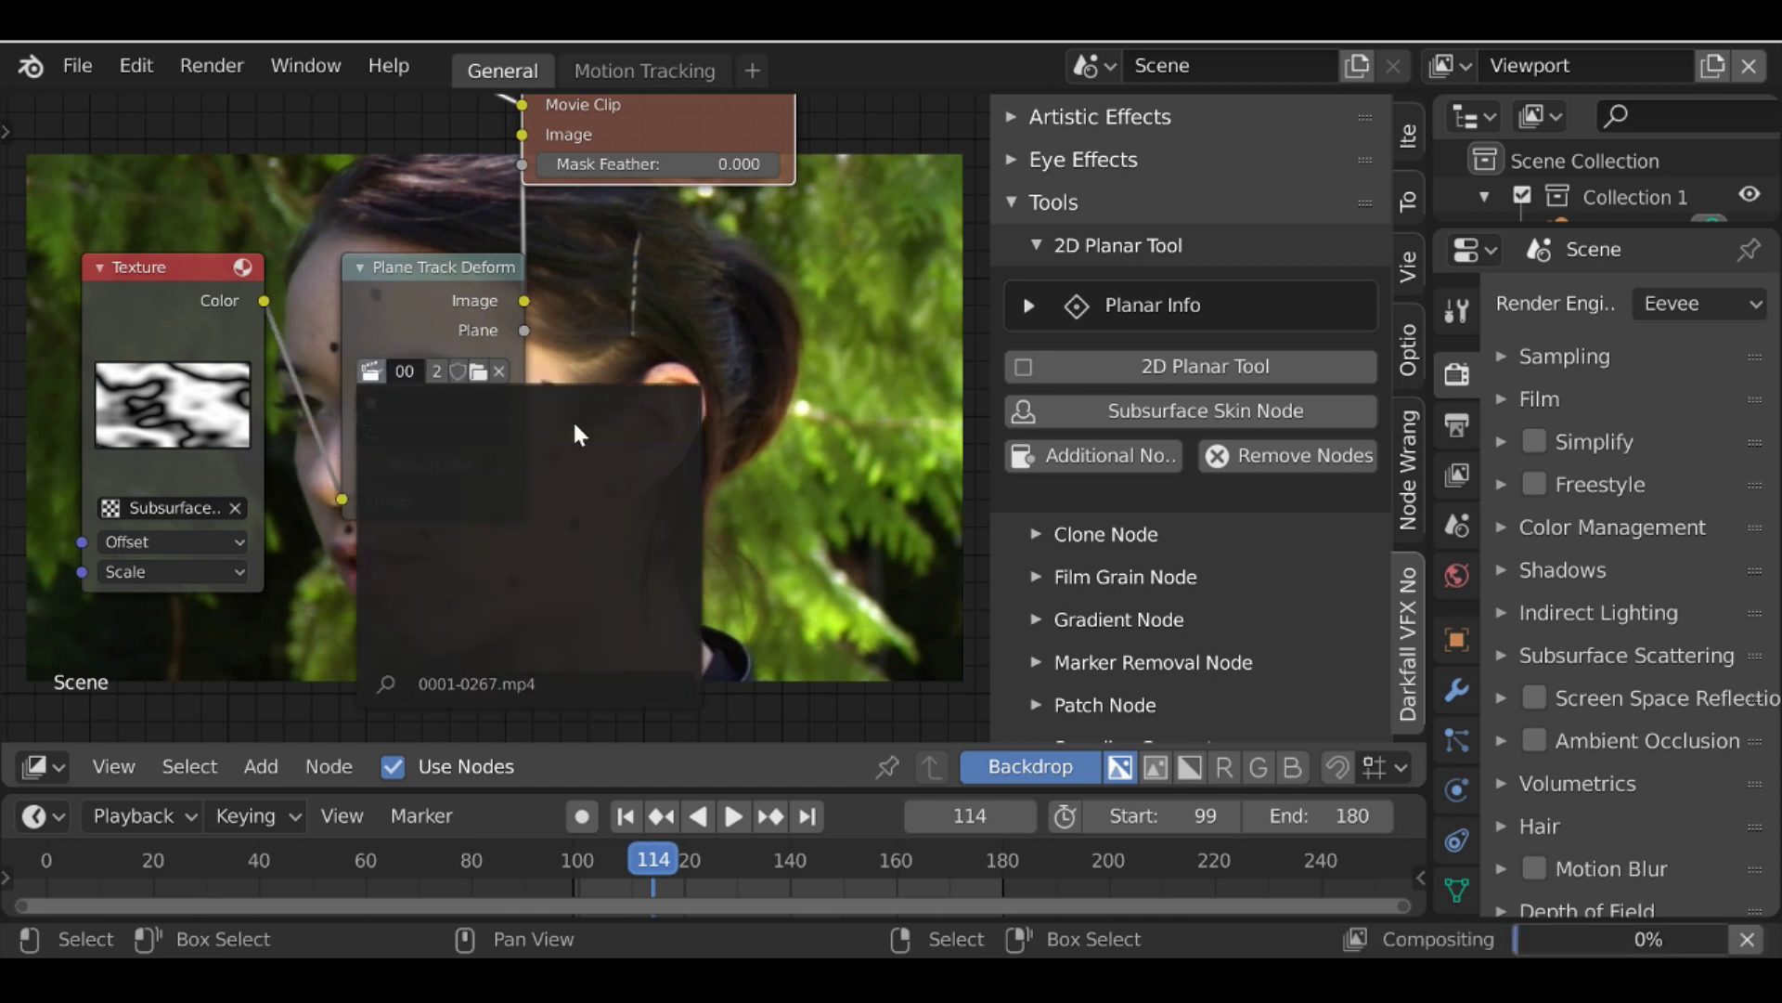
pyautogui.click(572, 416)
pyautogui.click(399, 403)
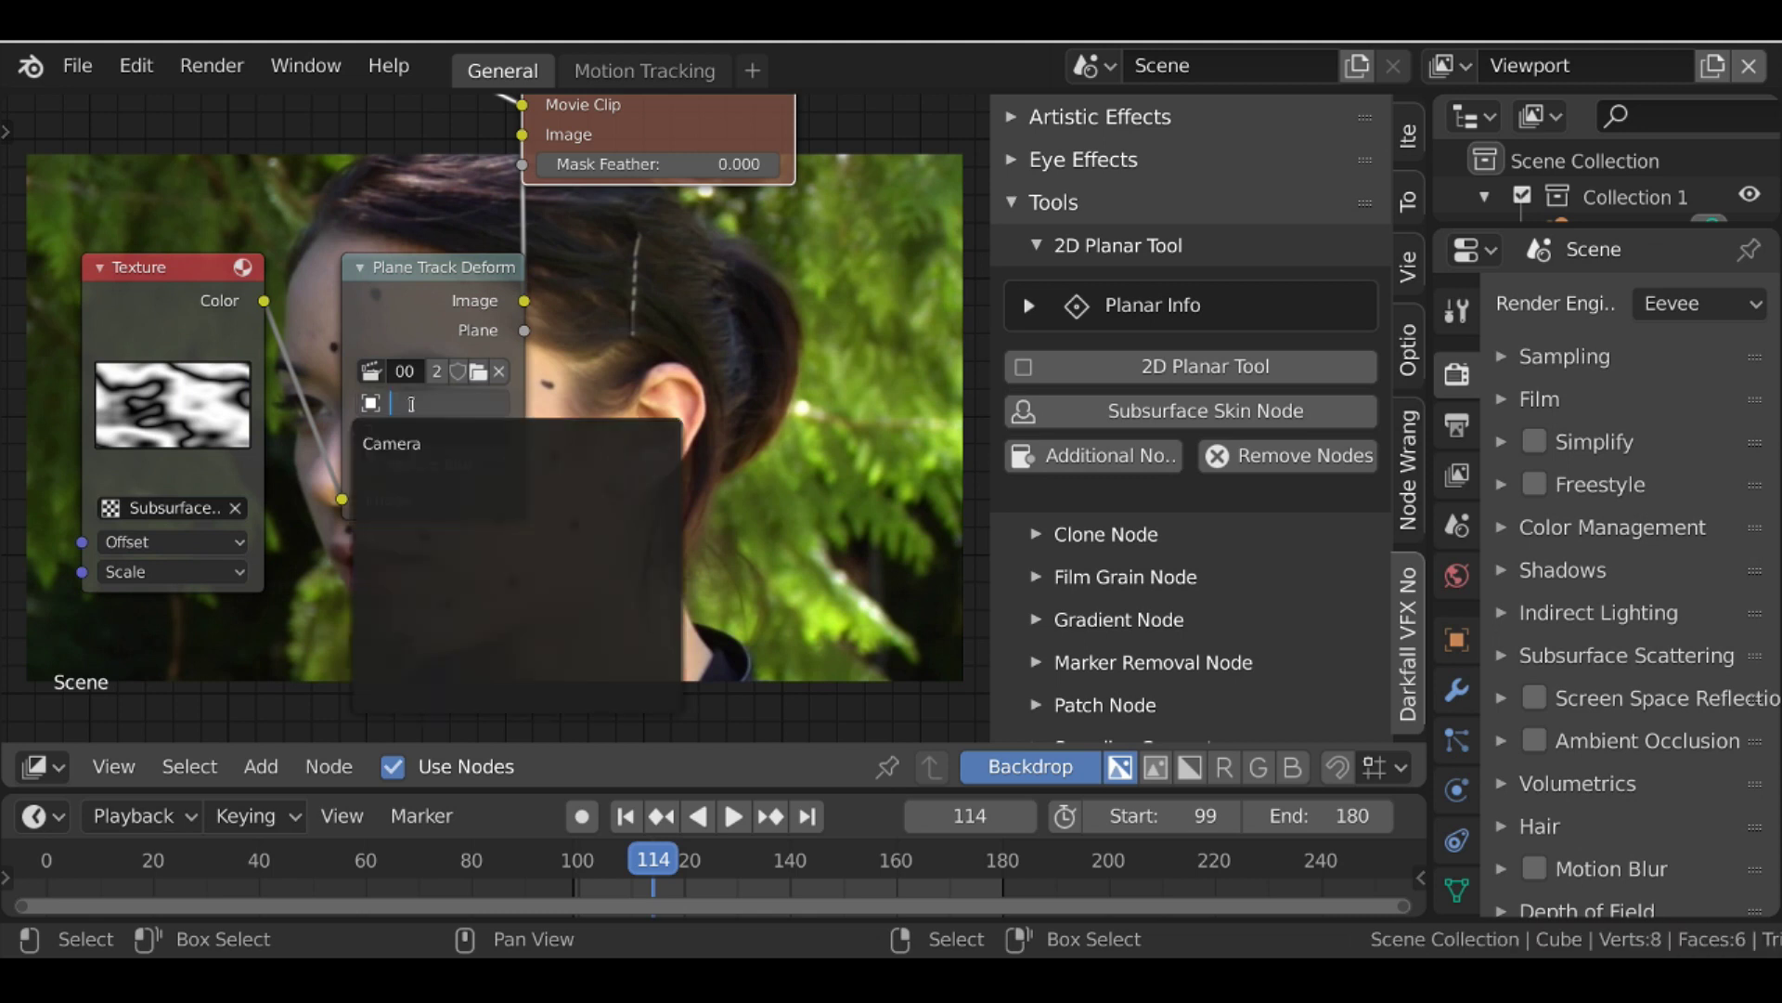
pyautogui.click(415, 442)
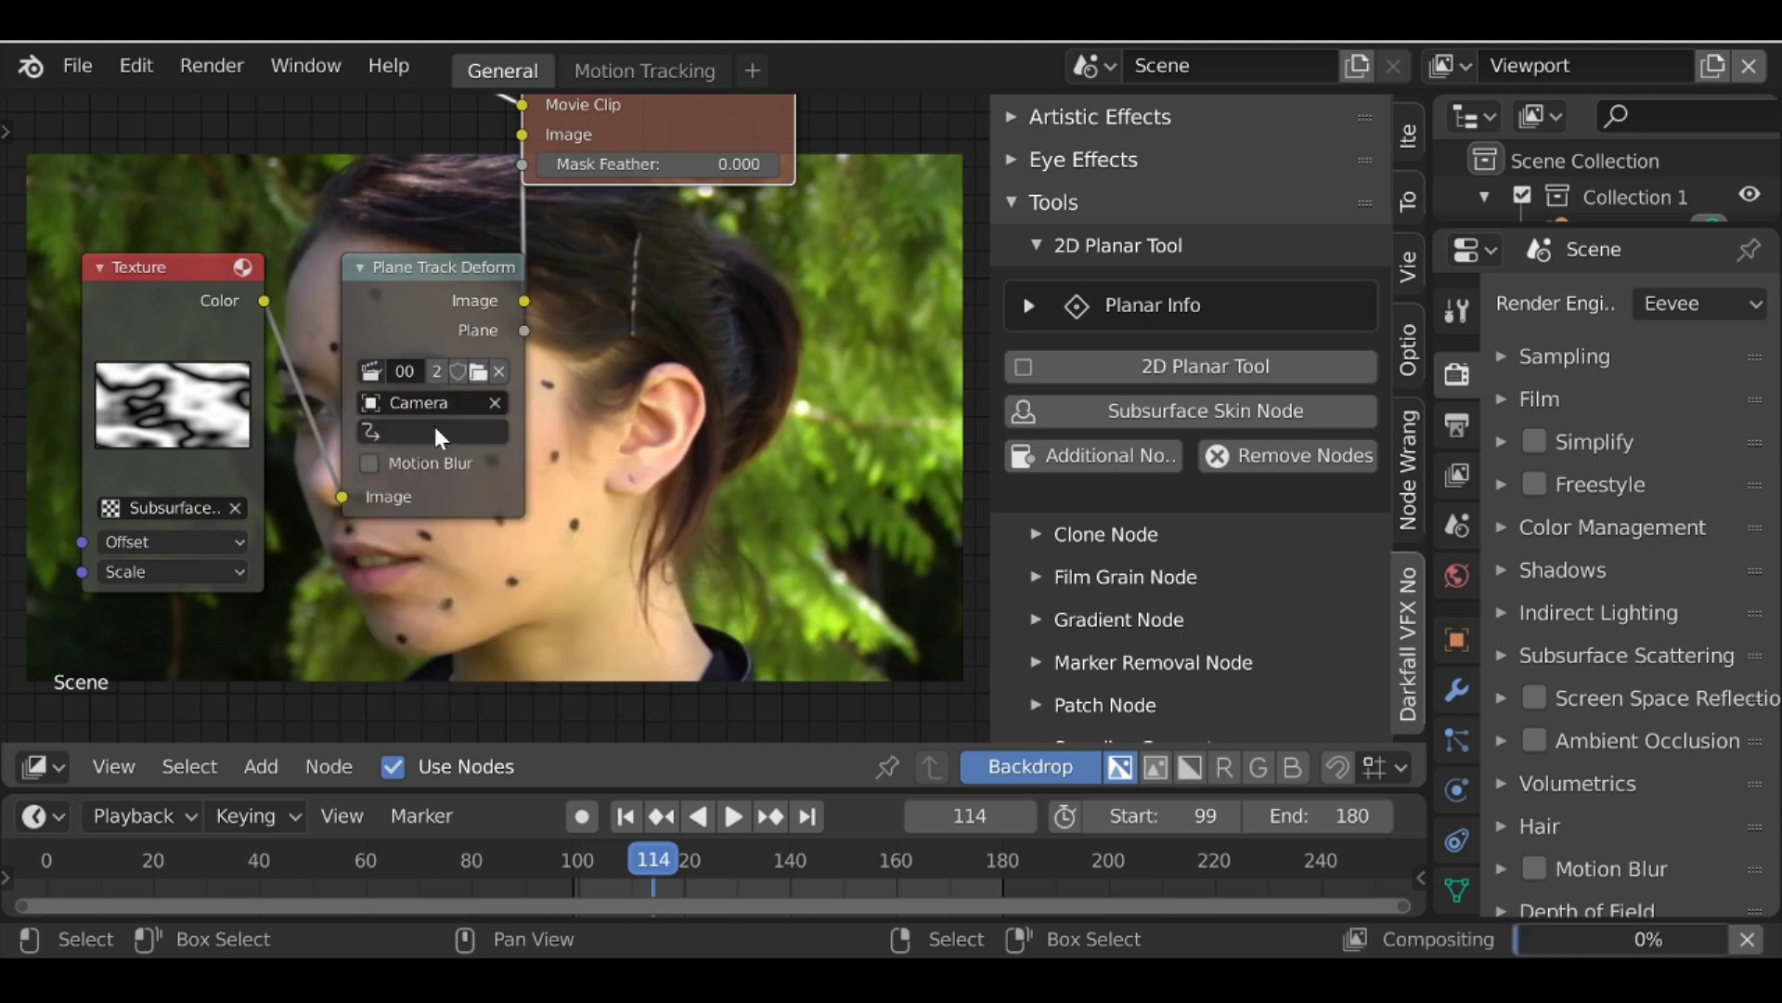
pyautogui.click(435, 434)
pyautogui.click(459, 473)
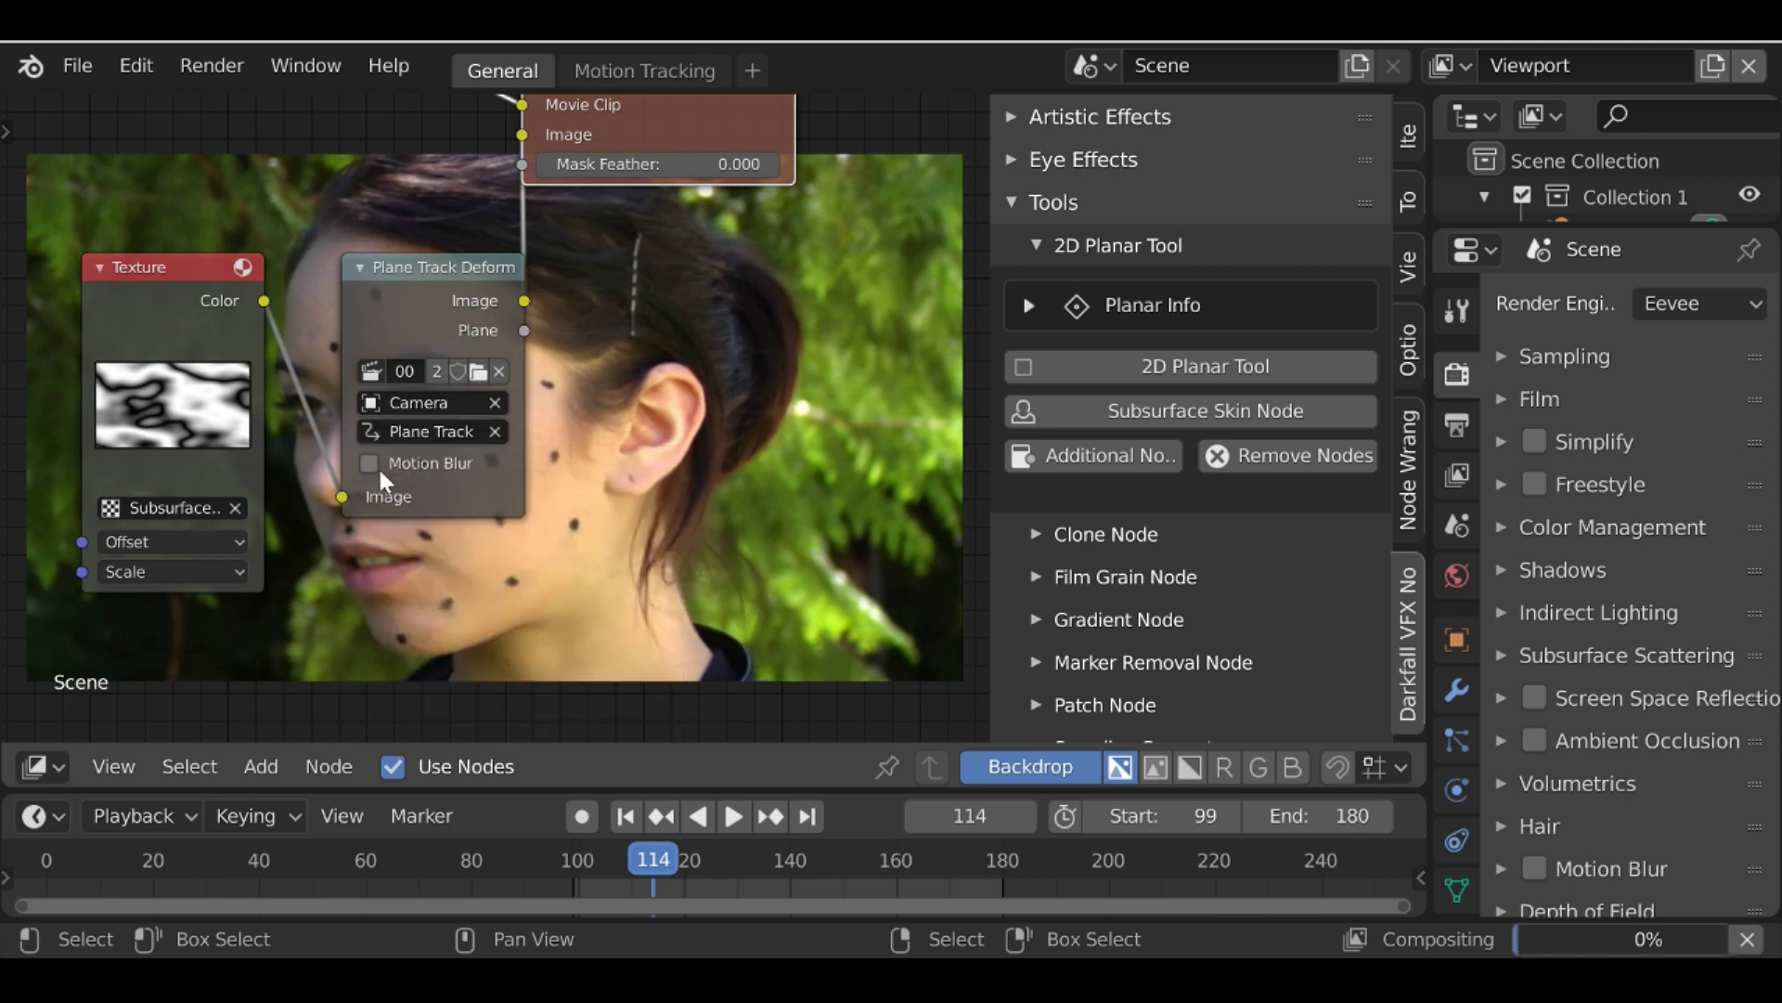
# Add a Mask node using the Area Of Effect mask and connect it to the Subsurface Skin Node's Area Of Effect Mask input
pyautogui.moveTo(370, 234); pyautogui.dragTo(444, 308, button='middle')
pyautogui.moveTo(716, 371); pyautogui.dragTo(801, 722, button='middle')
pyautogui.scroll(-4, 548, 338)
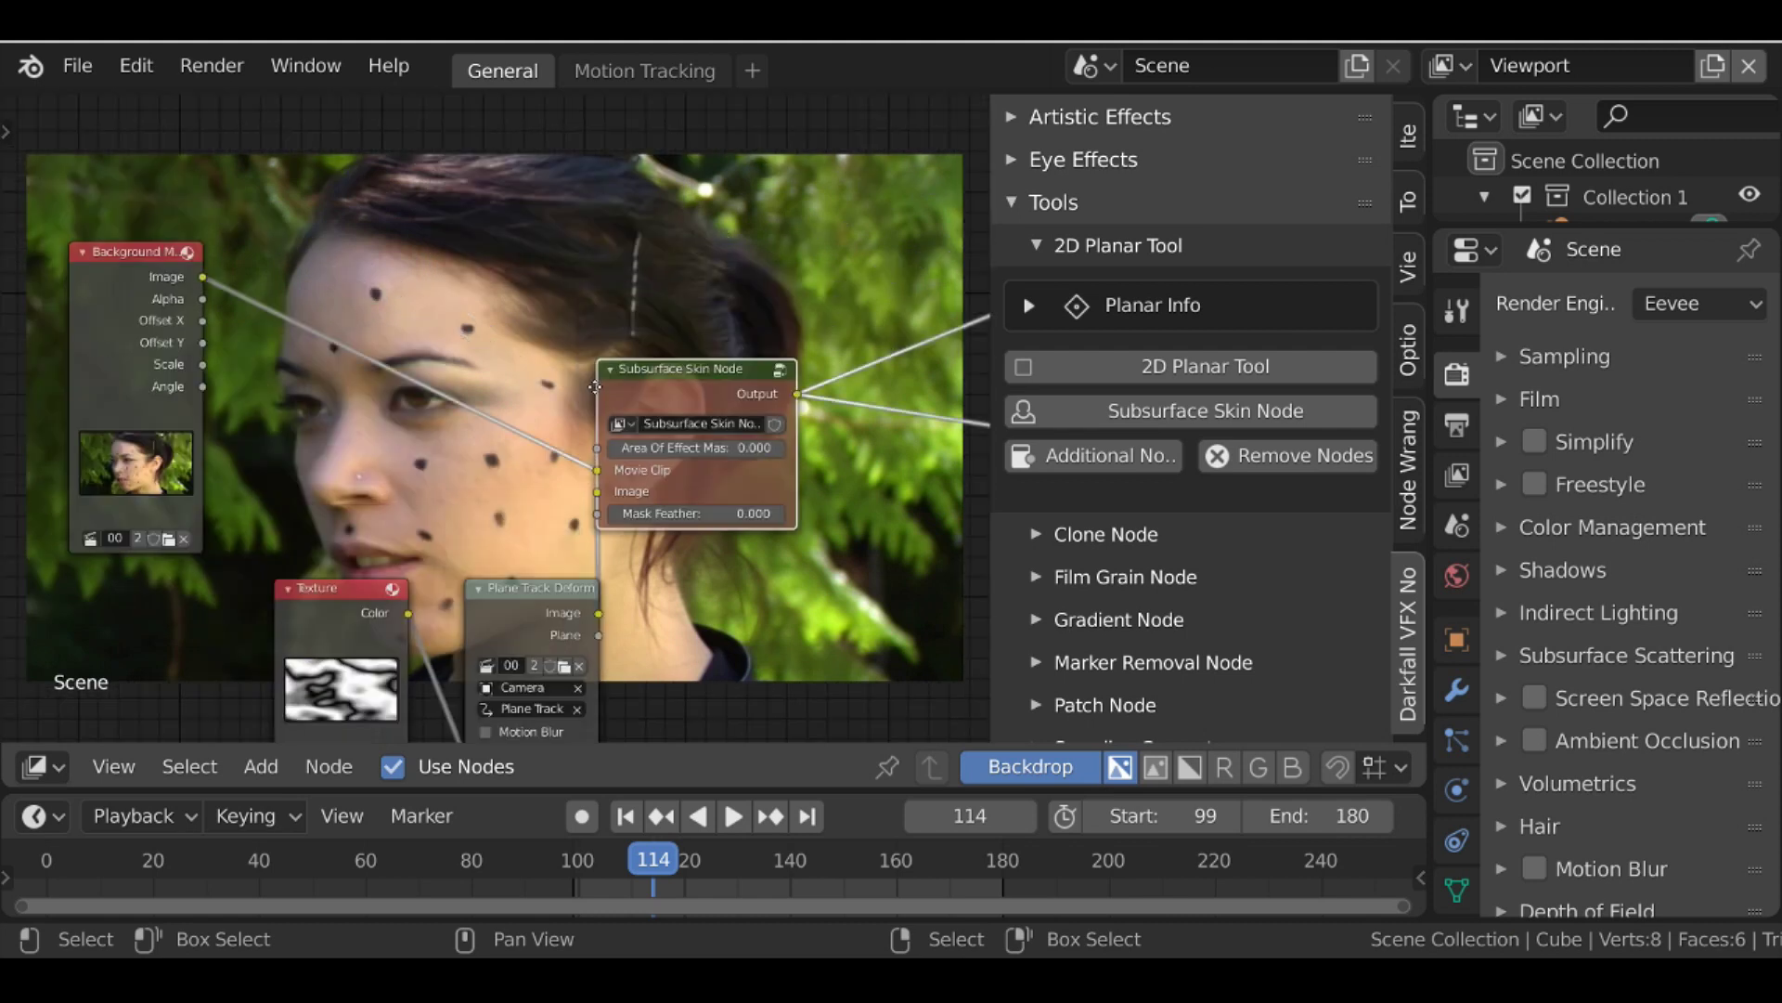
pyautogui.moveTo(595, 386); pyautogui.dragTo(596, 469, button='middle')
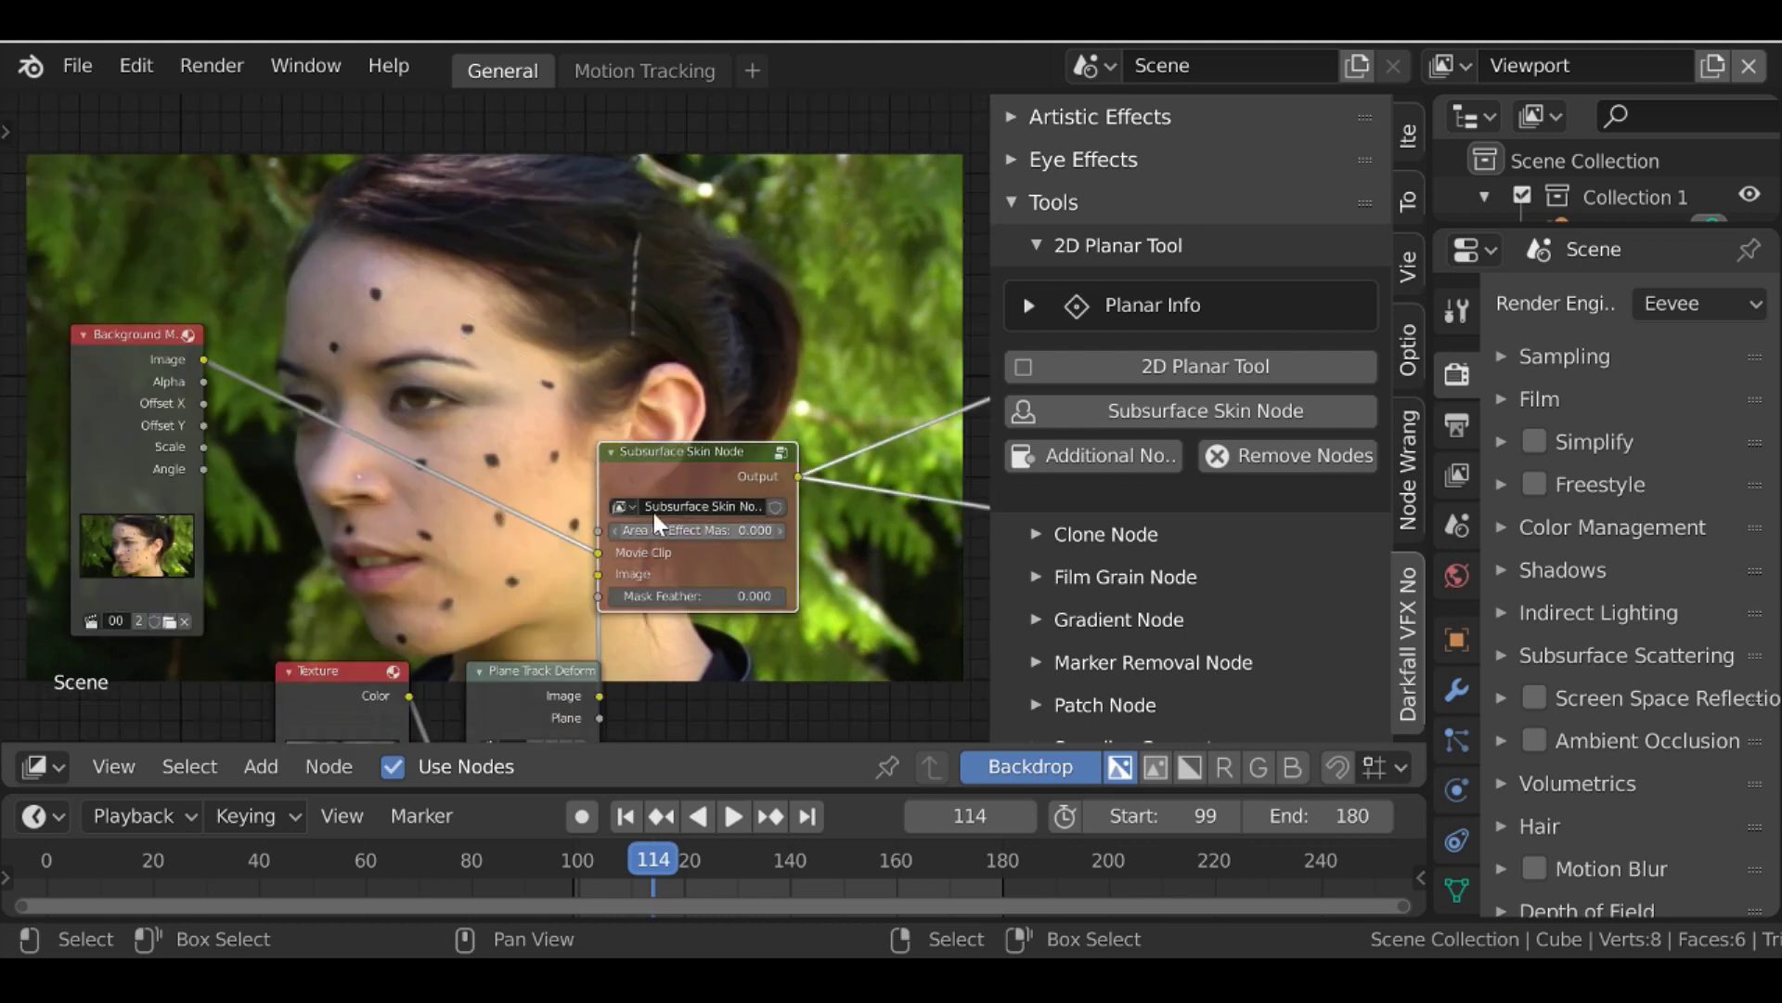
pyautogui.hotkey('shift', 'a')
pyautogui.moveTo(385, 306)
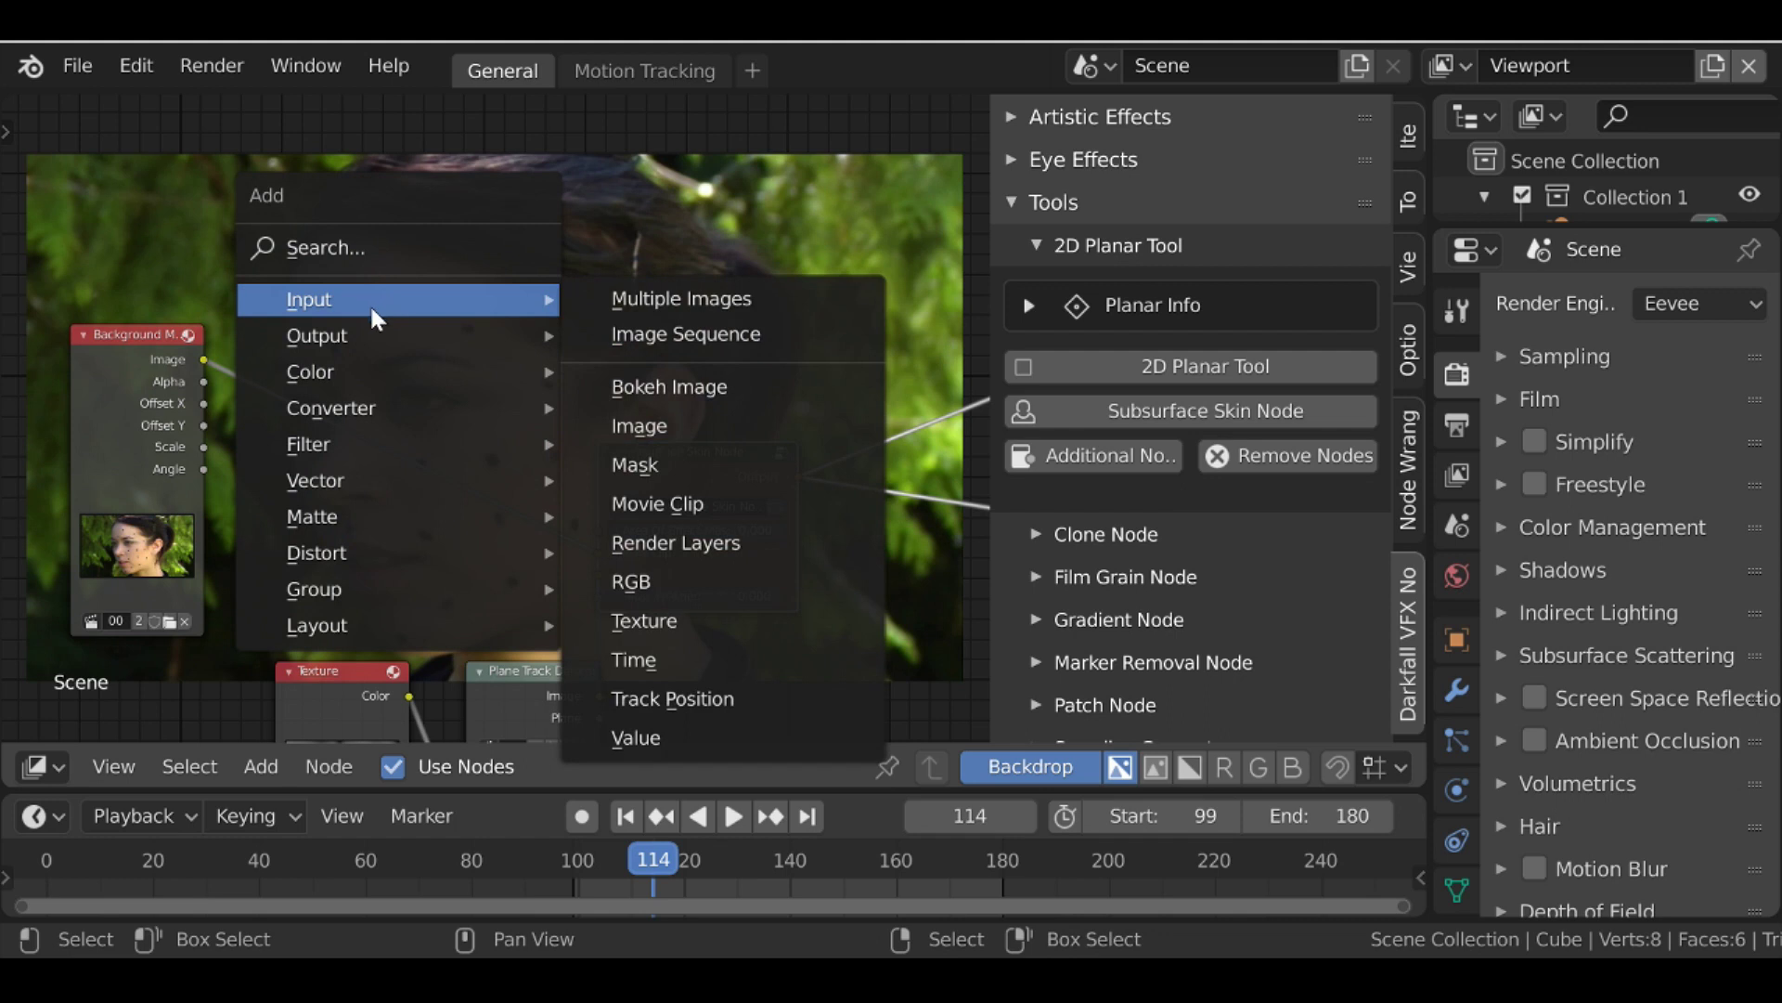
pyautogui.click(652, 464)
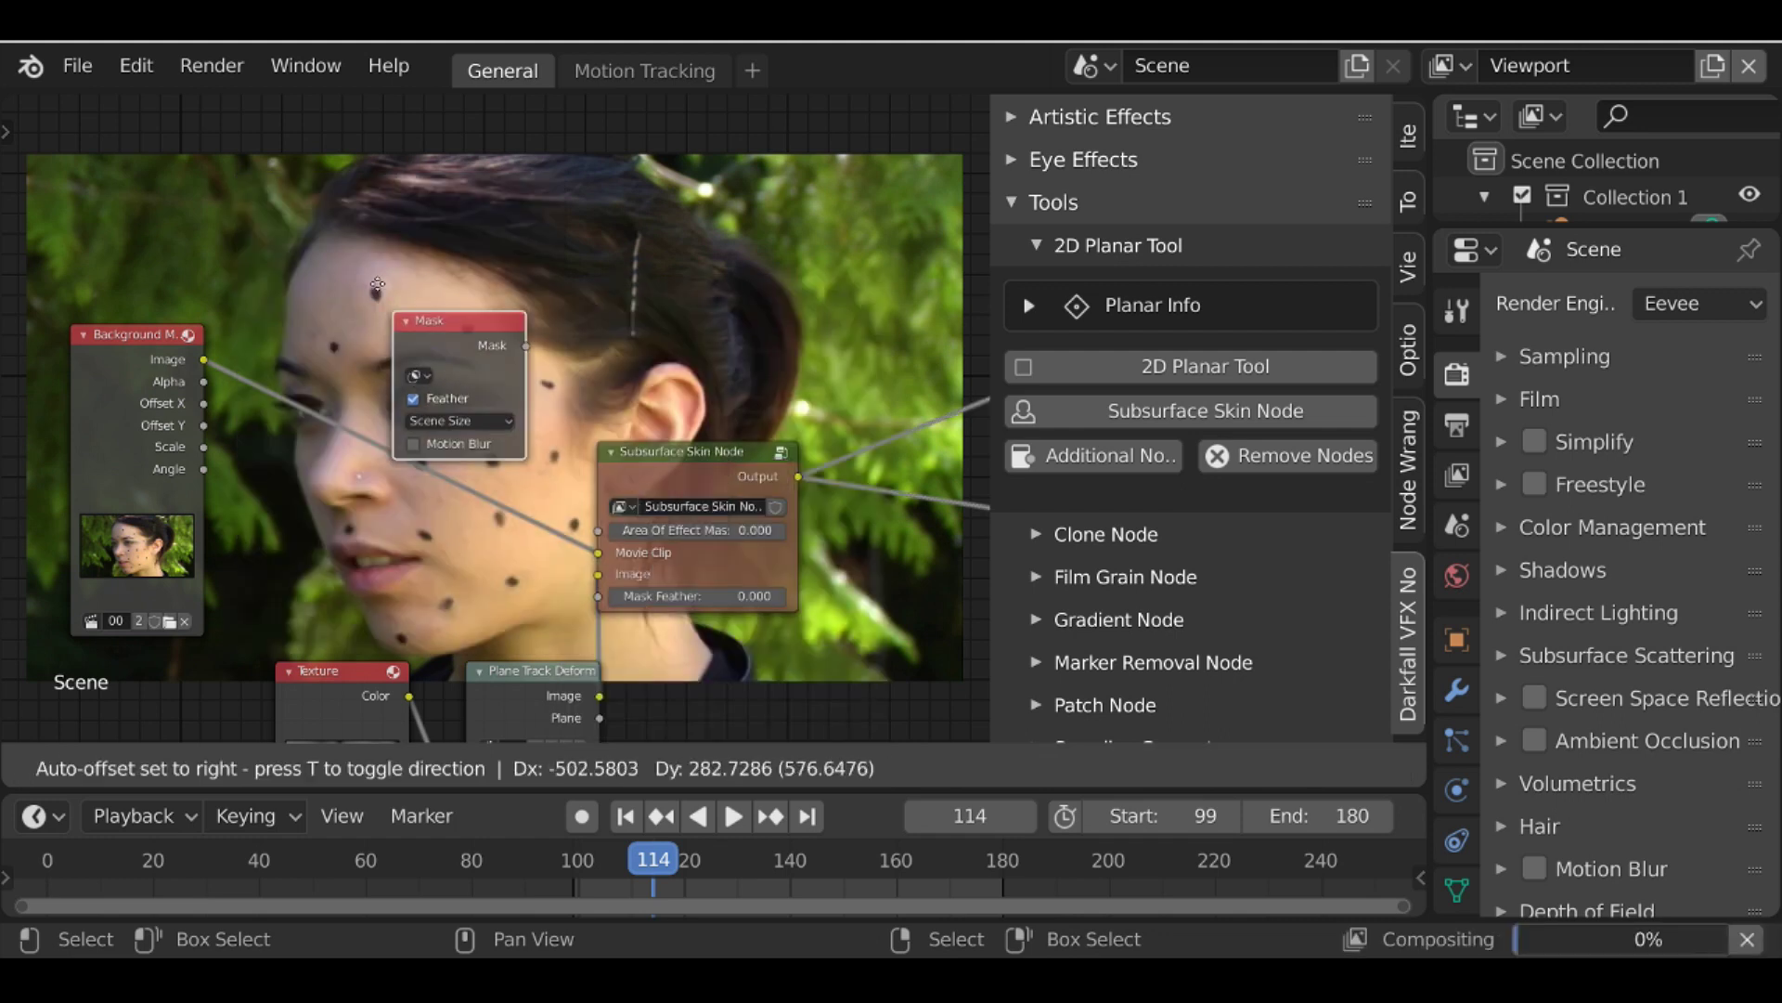
pyautogui.click(384, 309)
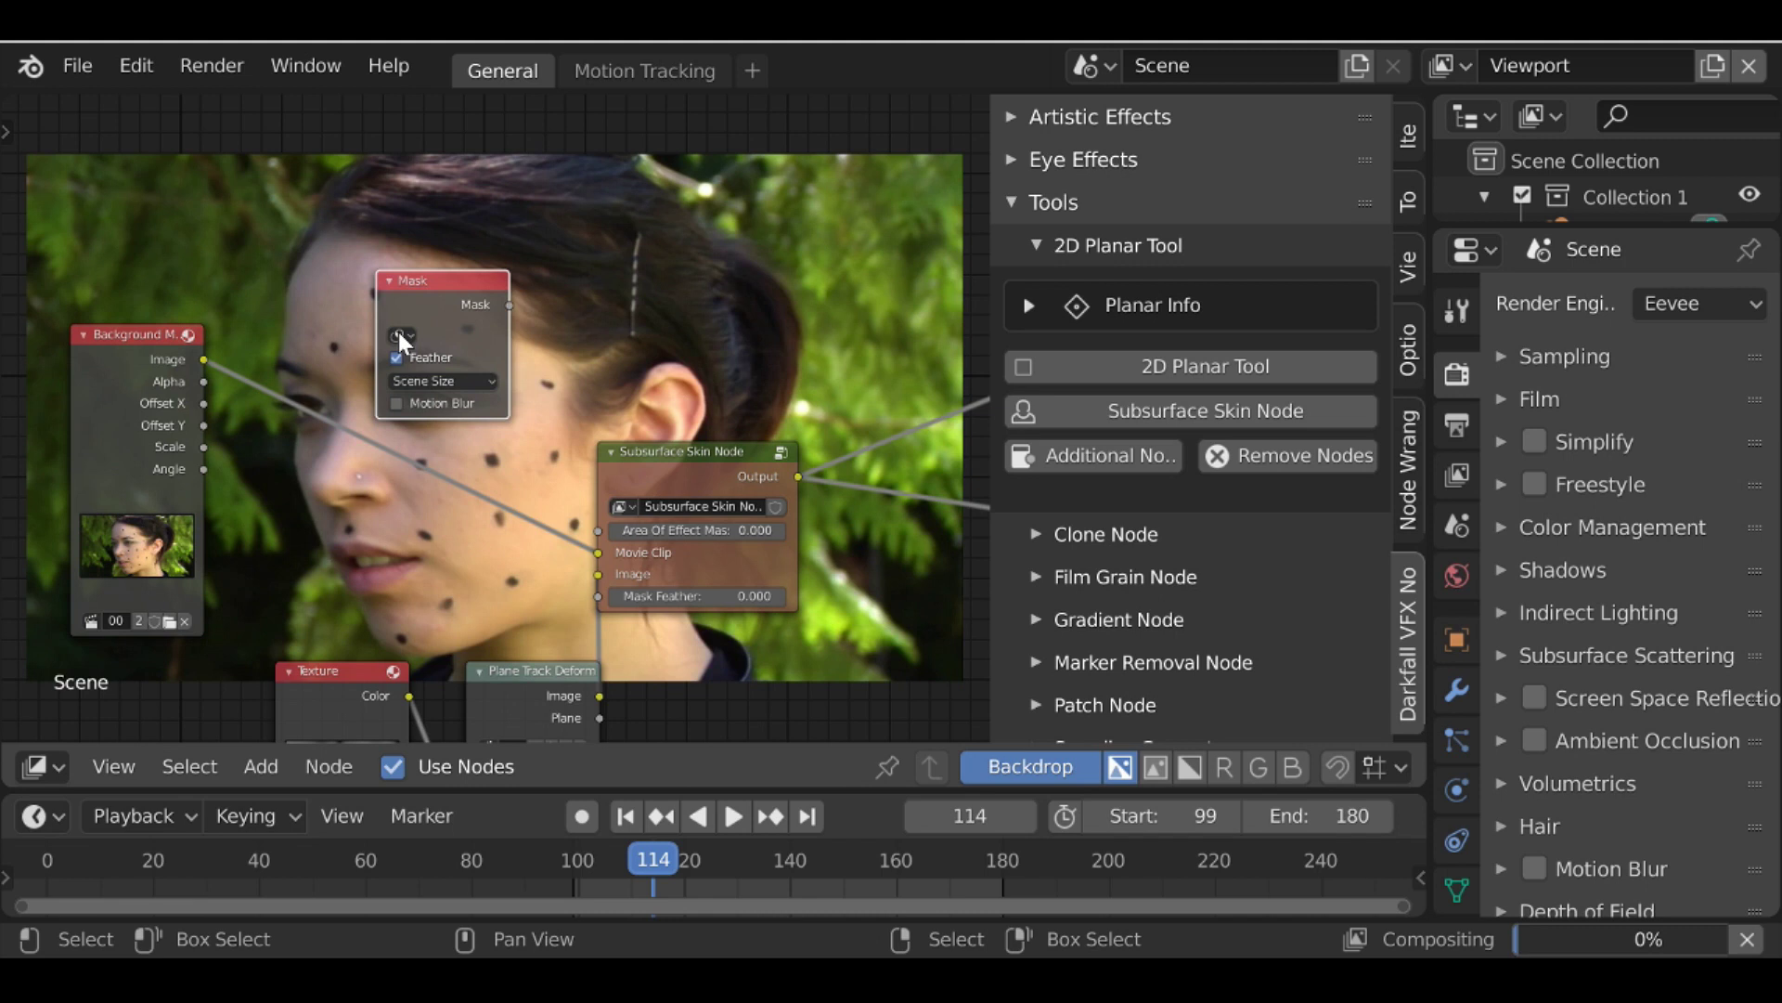
pyautogui.click(398, 332)
pyautogui.click(503, 370)
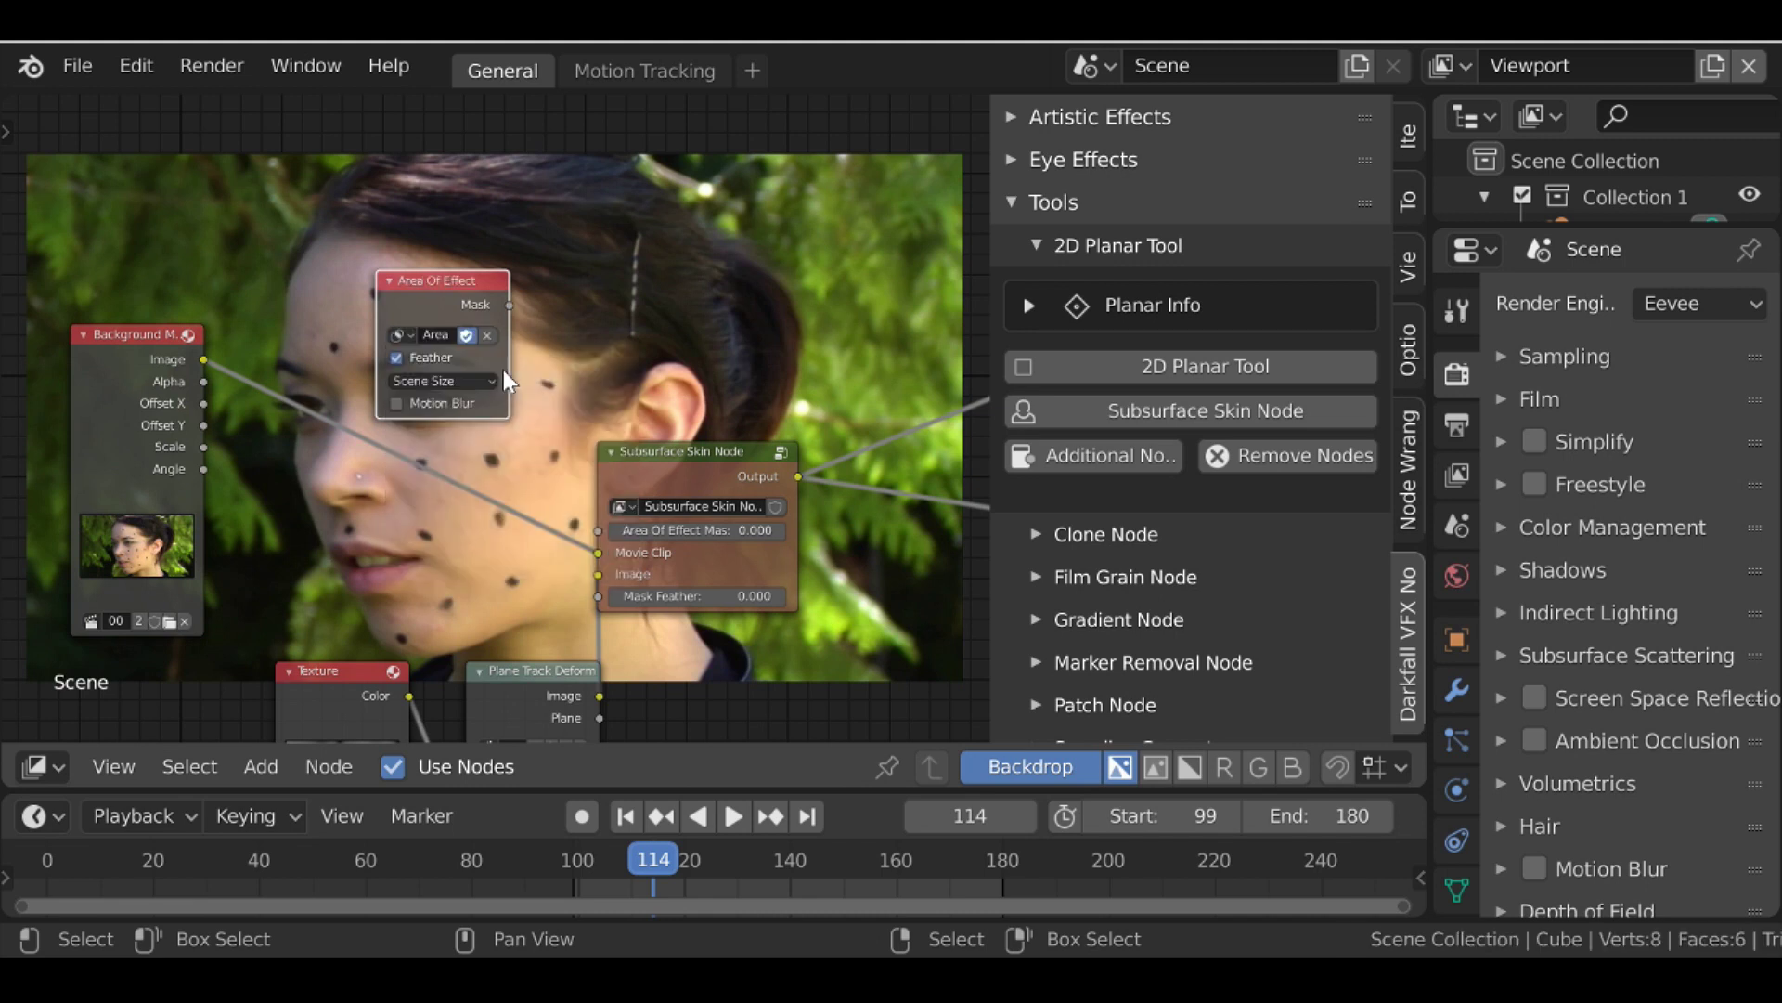
pyautogui.moveTo(509, 305); pyautogui.dragTo(602, 529)
pyautogui.moveTo(436, 286); pyautogui.dragTo(415, 265)
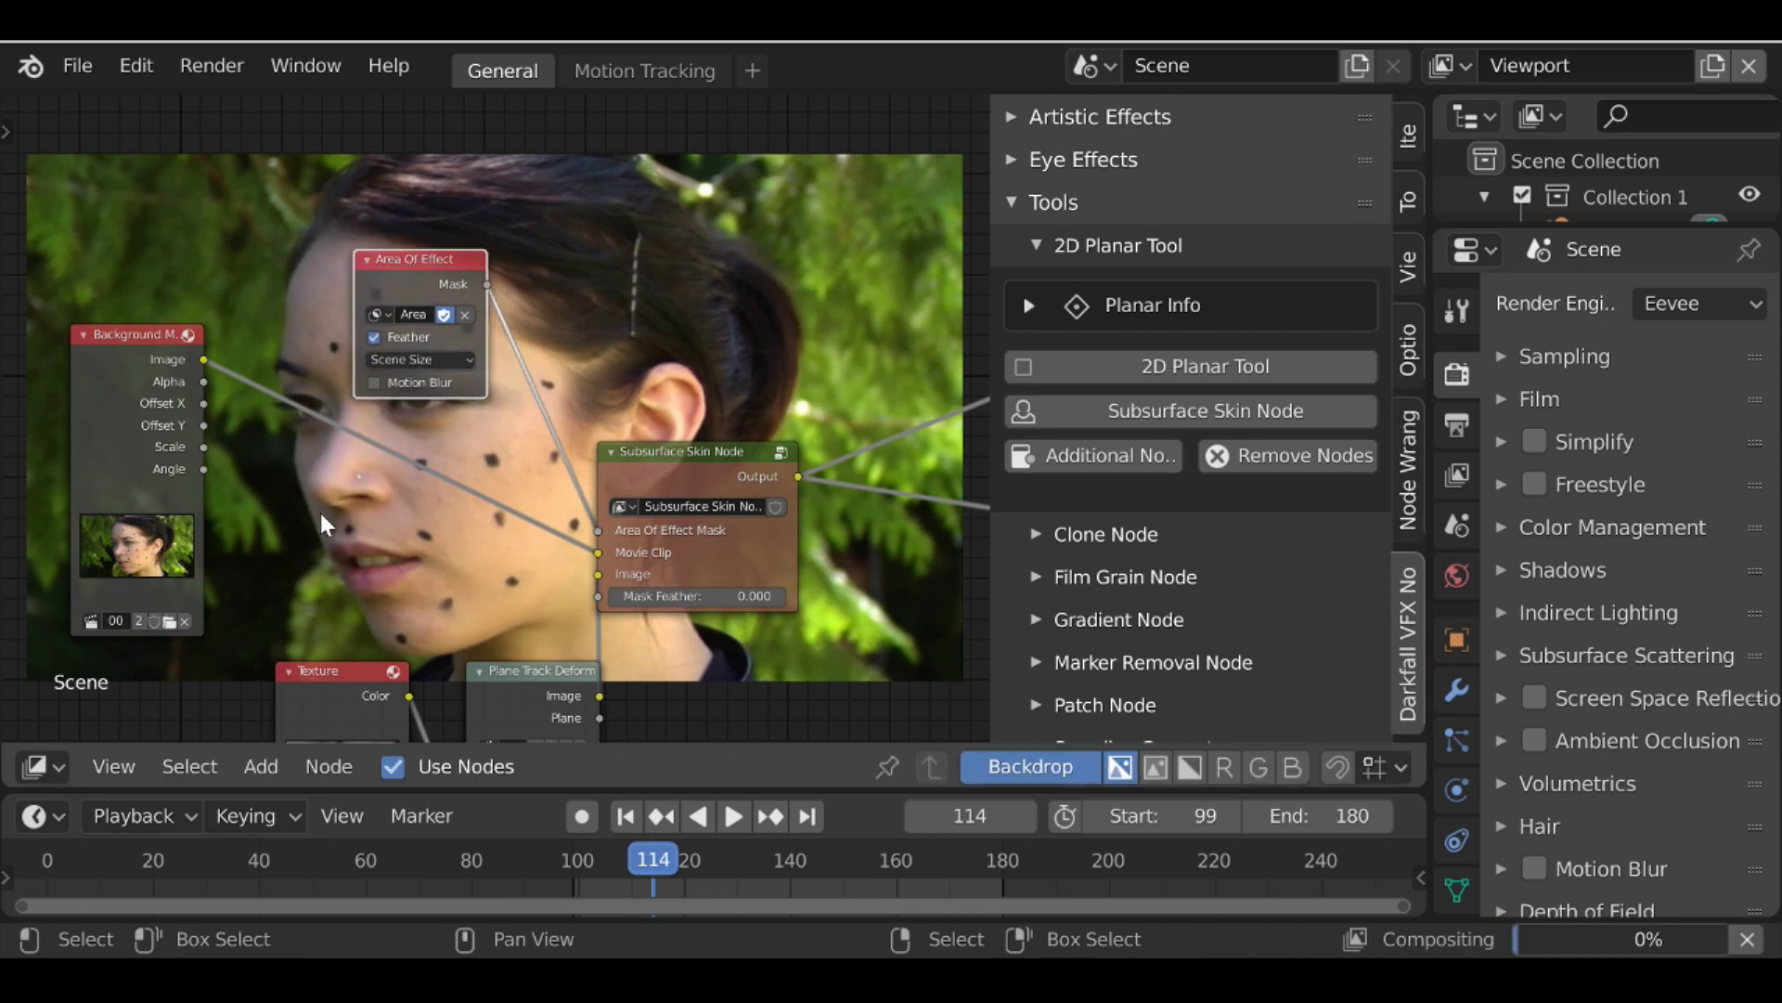
# Set the Subsurface Skin Node's Mask Feather to 30
pyautogui.moveTo(320, 512); pyautogui.dragTo(284, 472, button='middle')
pyautogui.moveTo(354, 425); pyautogui.dragTo(262, 28, button='middle')
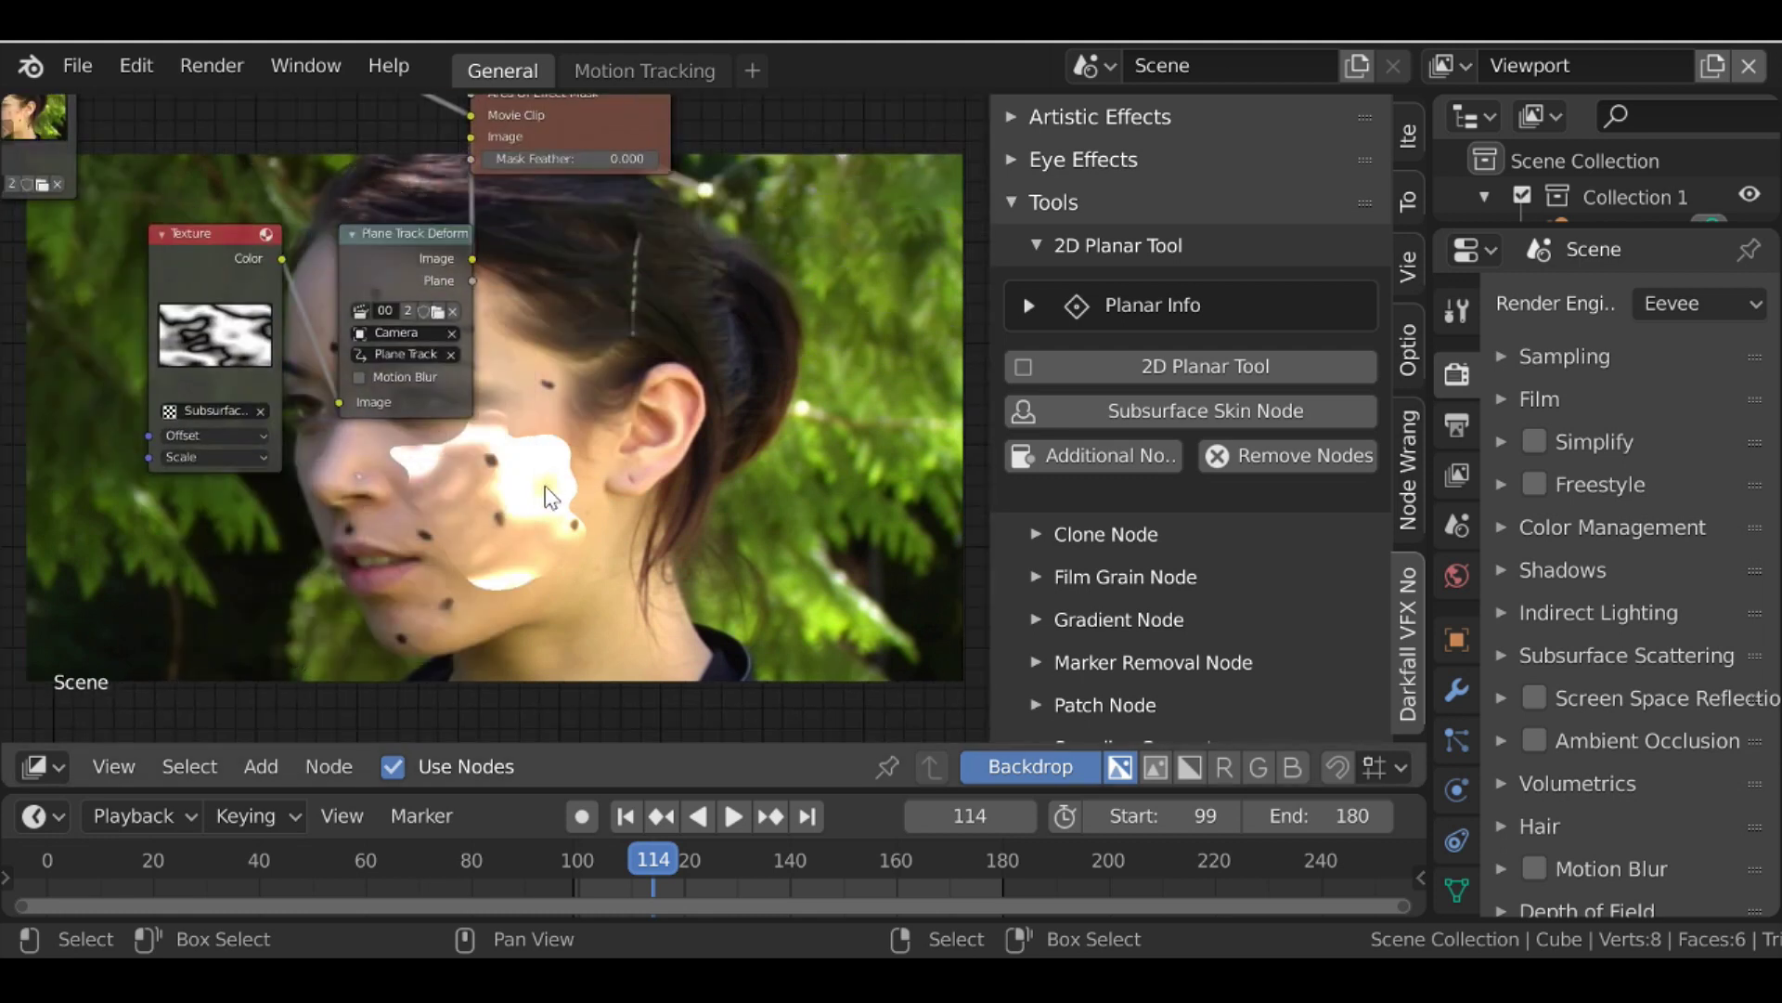
pyautogui.scroll(-2, 548, 496)
pyautogui.moveTo(546, 167); pyautogui.dragTo(599, 142)
pyautogui.moveTo(562, 250); pyautogui.dragTo(498, 323, button='middle')
pyautogui.scroll(1, 496, 325)
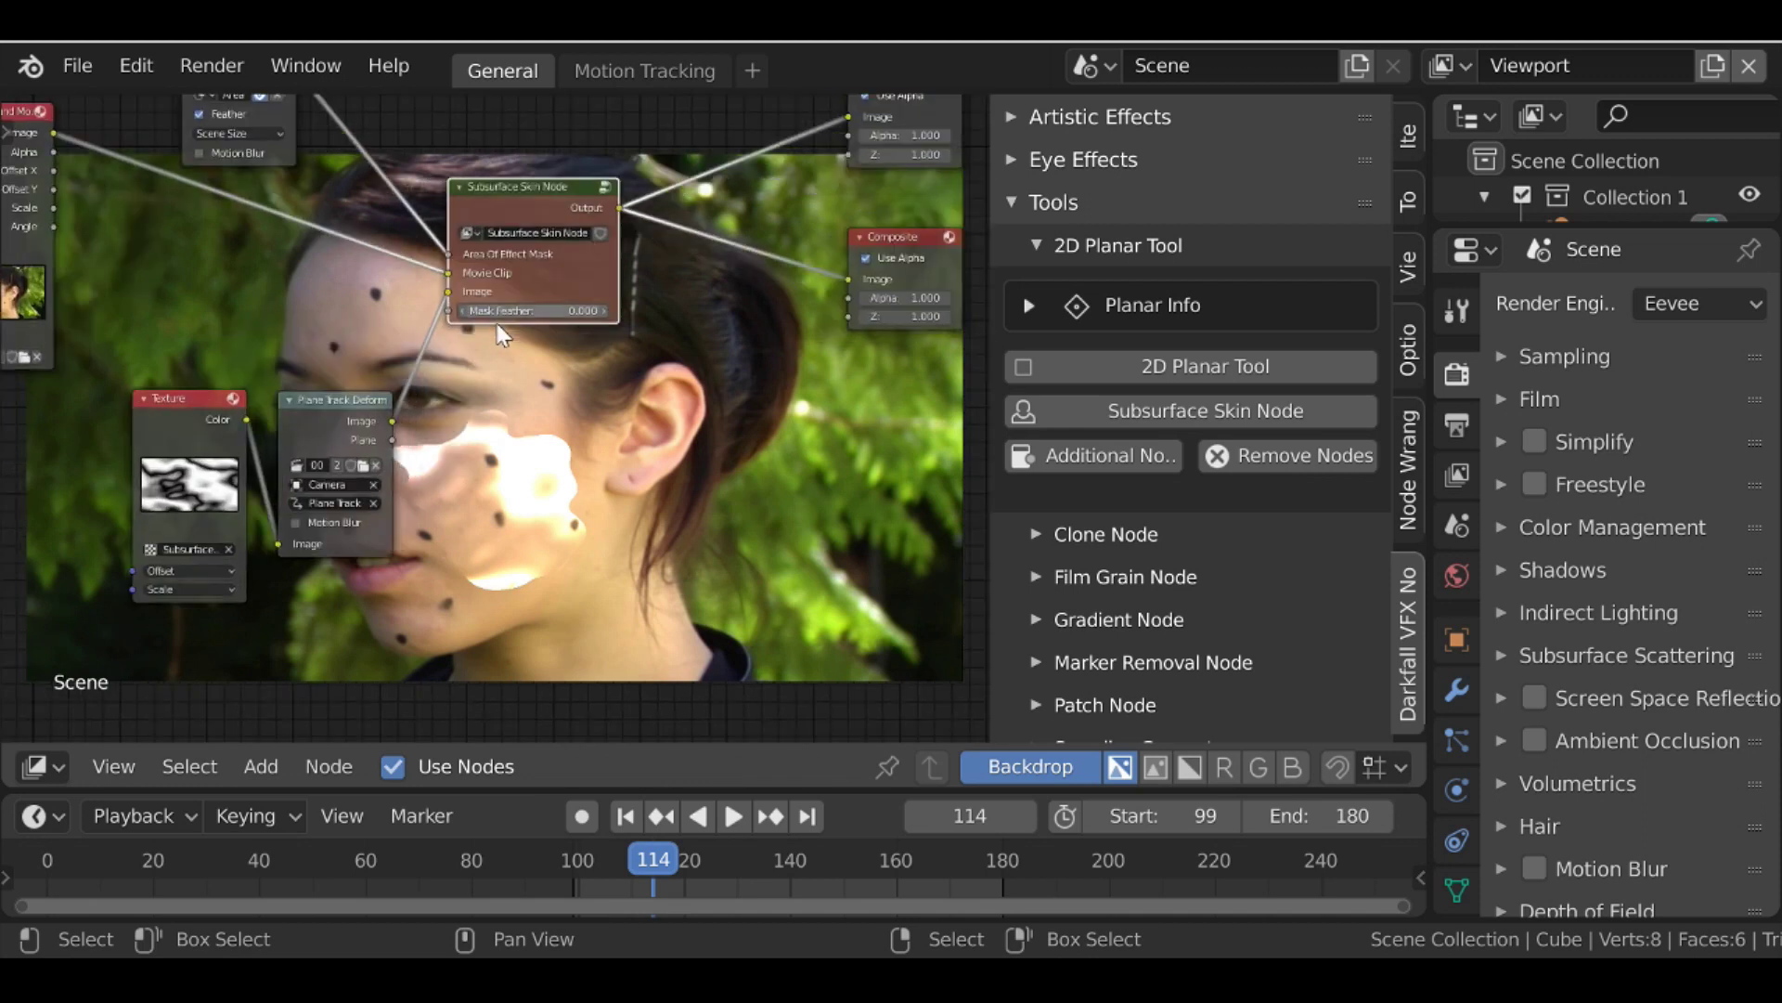
pyautogui.scroll(1, 501, 334)
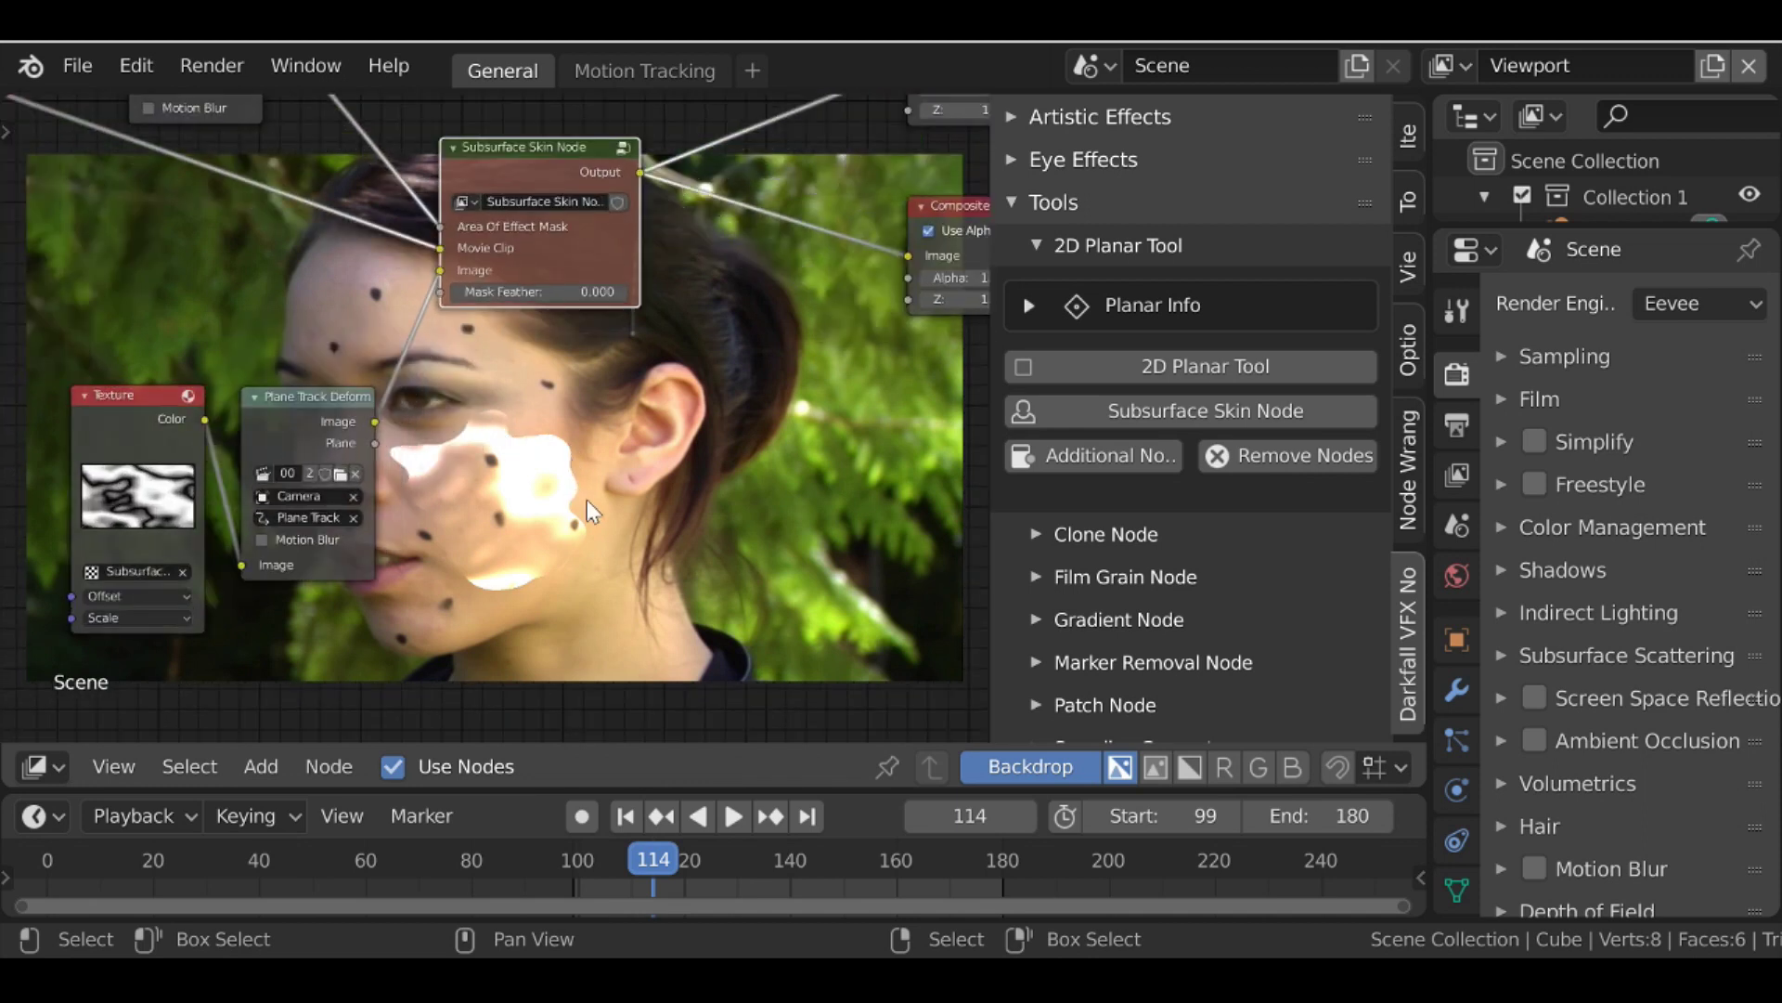
pyautogui.click(539, 291)
pyautogui.write('0.00')
pyautogui.press('Return')
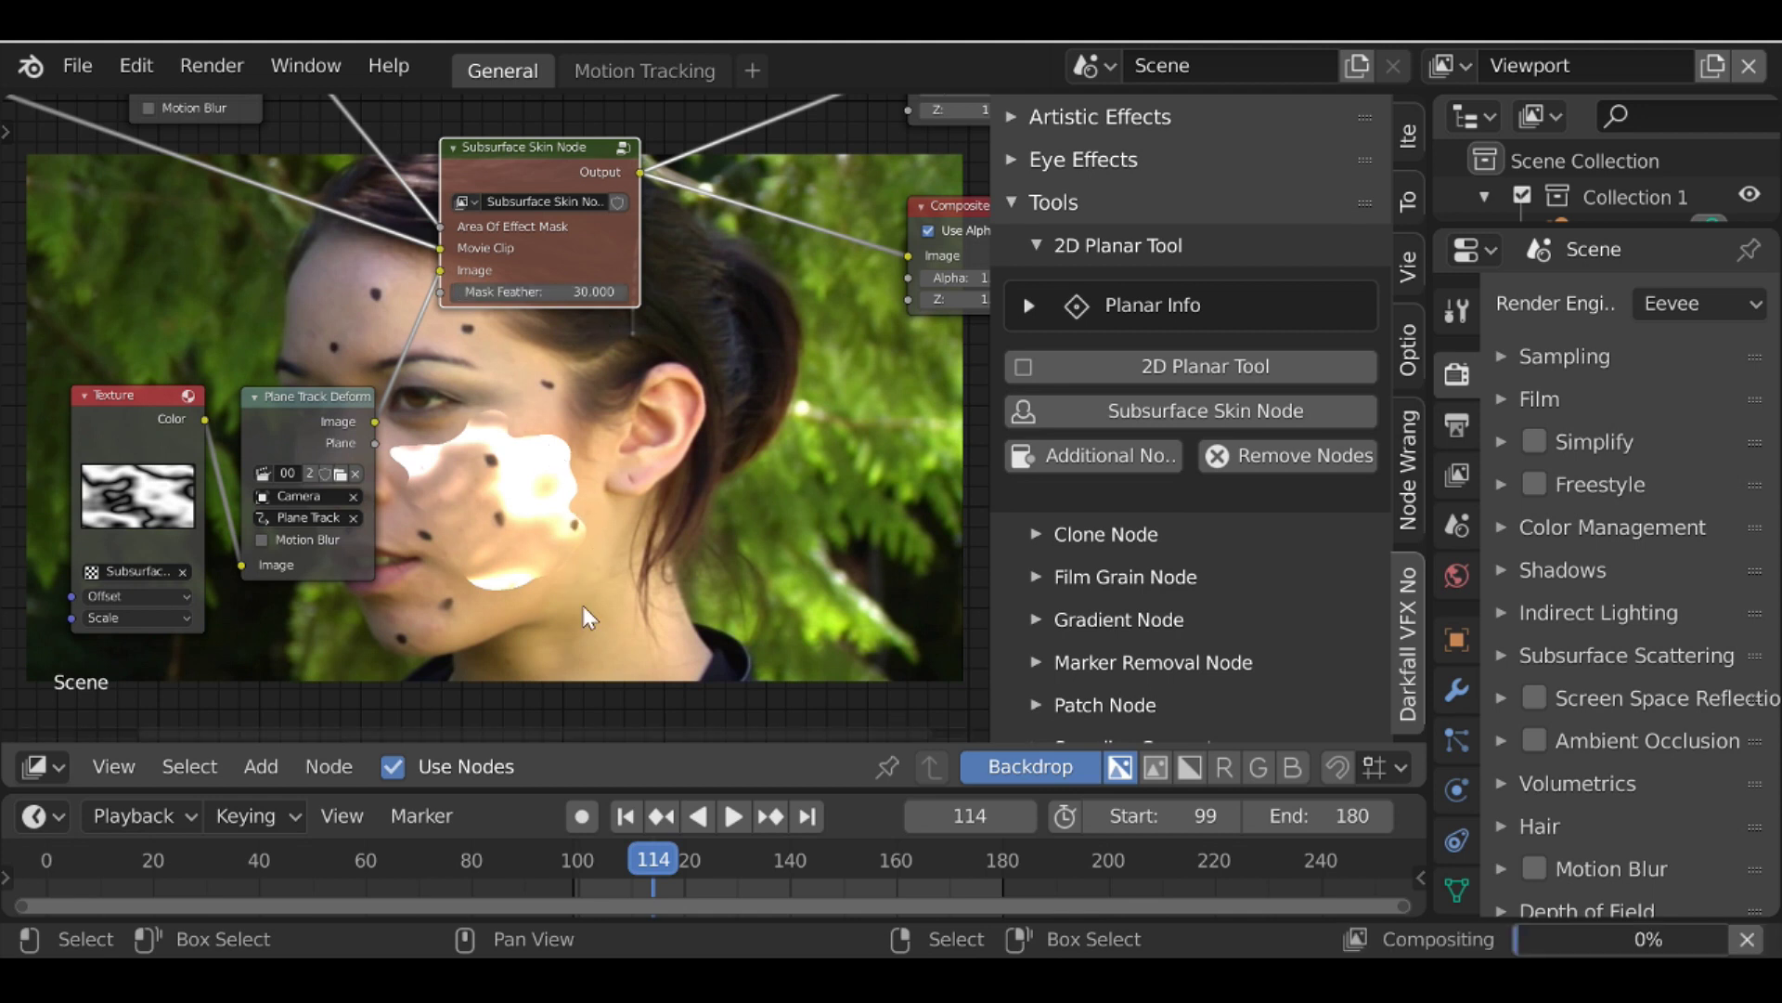
# Make room between the Texture and Plane Track Deform nodes and insert an RGB Curves node into the link between them
pyautogui.moveTo(503, 476); pyautogui.dragTo(578, 342, button='middle')
pyautogui.moveTo(220, 298); pyautogui.dragTo(61, 426)
pyautogui.moveTo(56, 454); pyautogui.dragTo(340, 350, button='middle')
pyautogui.moveTo(309, 361); pyautogui.dragTo(224, 382)
pyautogui.click(458, 482)
pyautogui.hotkey('shift', 'a')
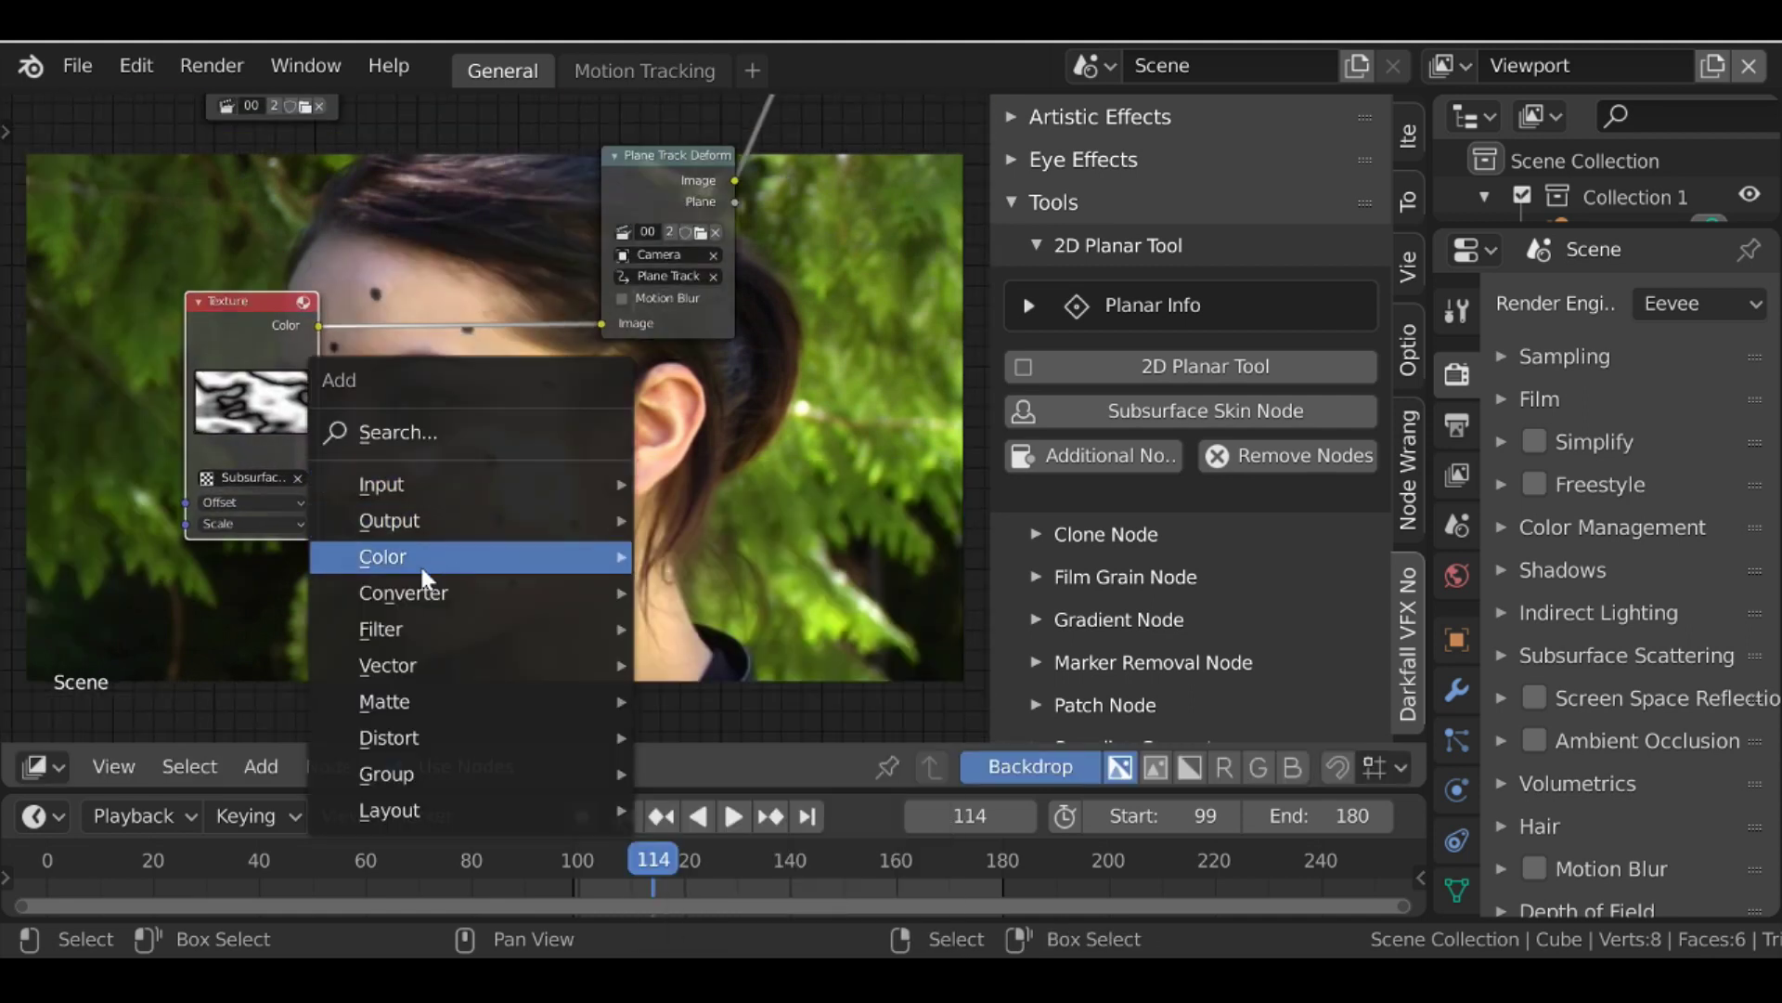
pyautogui.moveTo(381, 565)
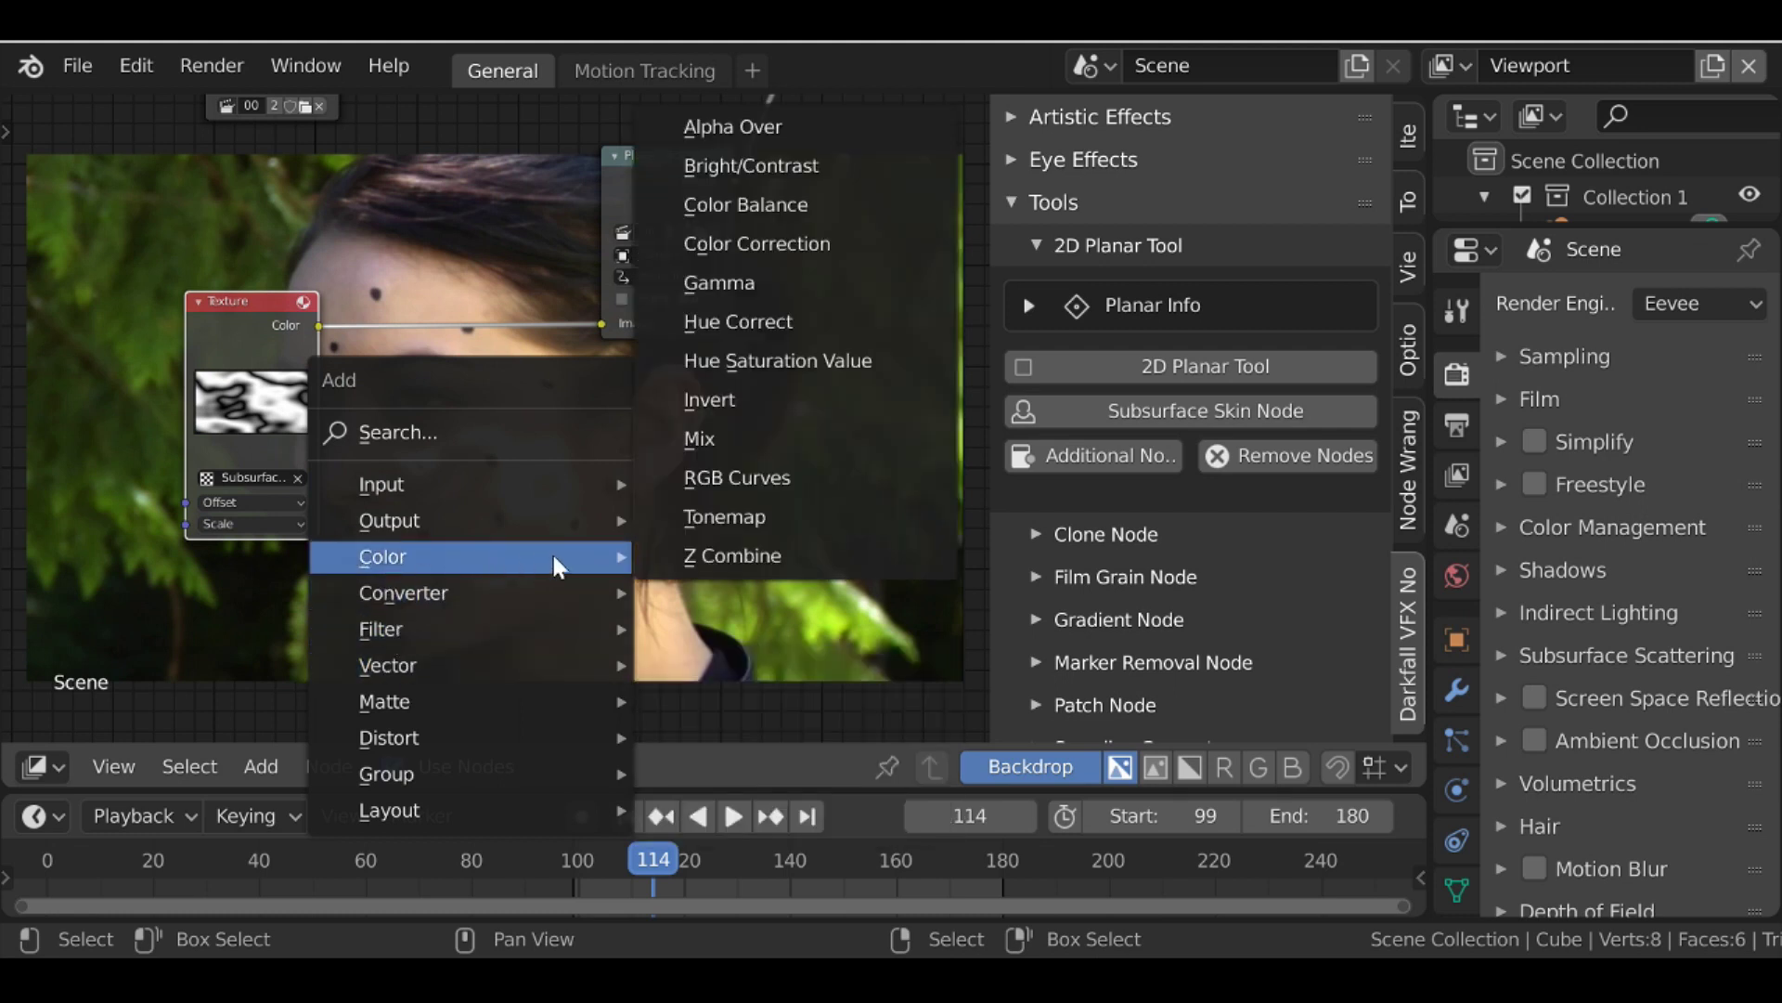
pyautogui.click(817, 477)
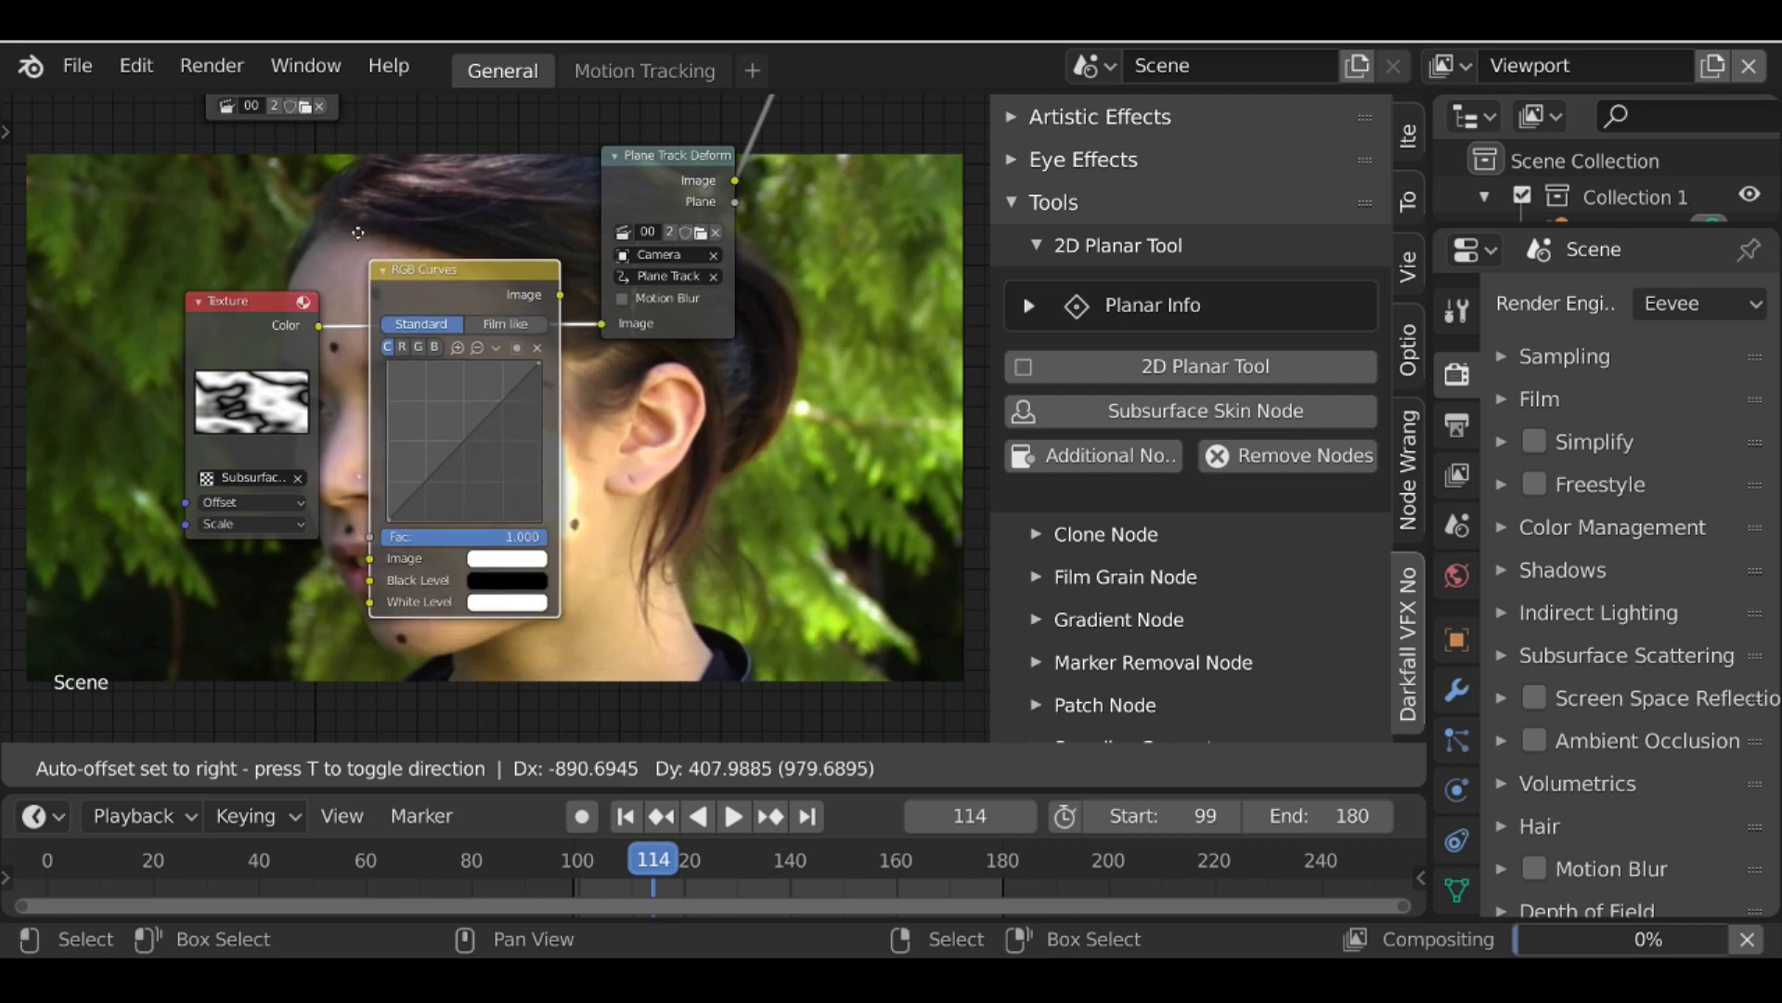
pyautogui.click(359, 237)
pyautogui.moveTo(527, 469); pyautogui.dragTo(366, 405, button='middle')
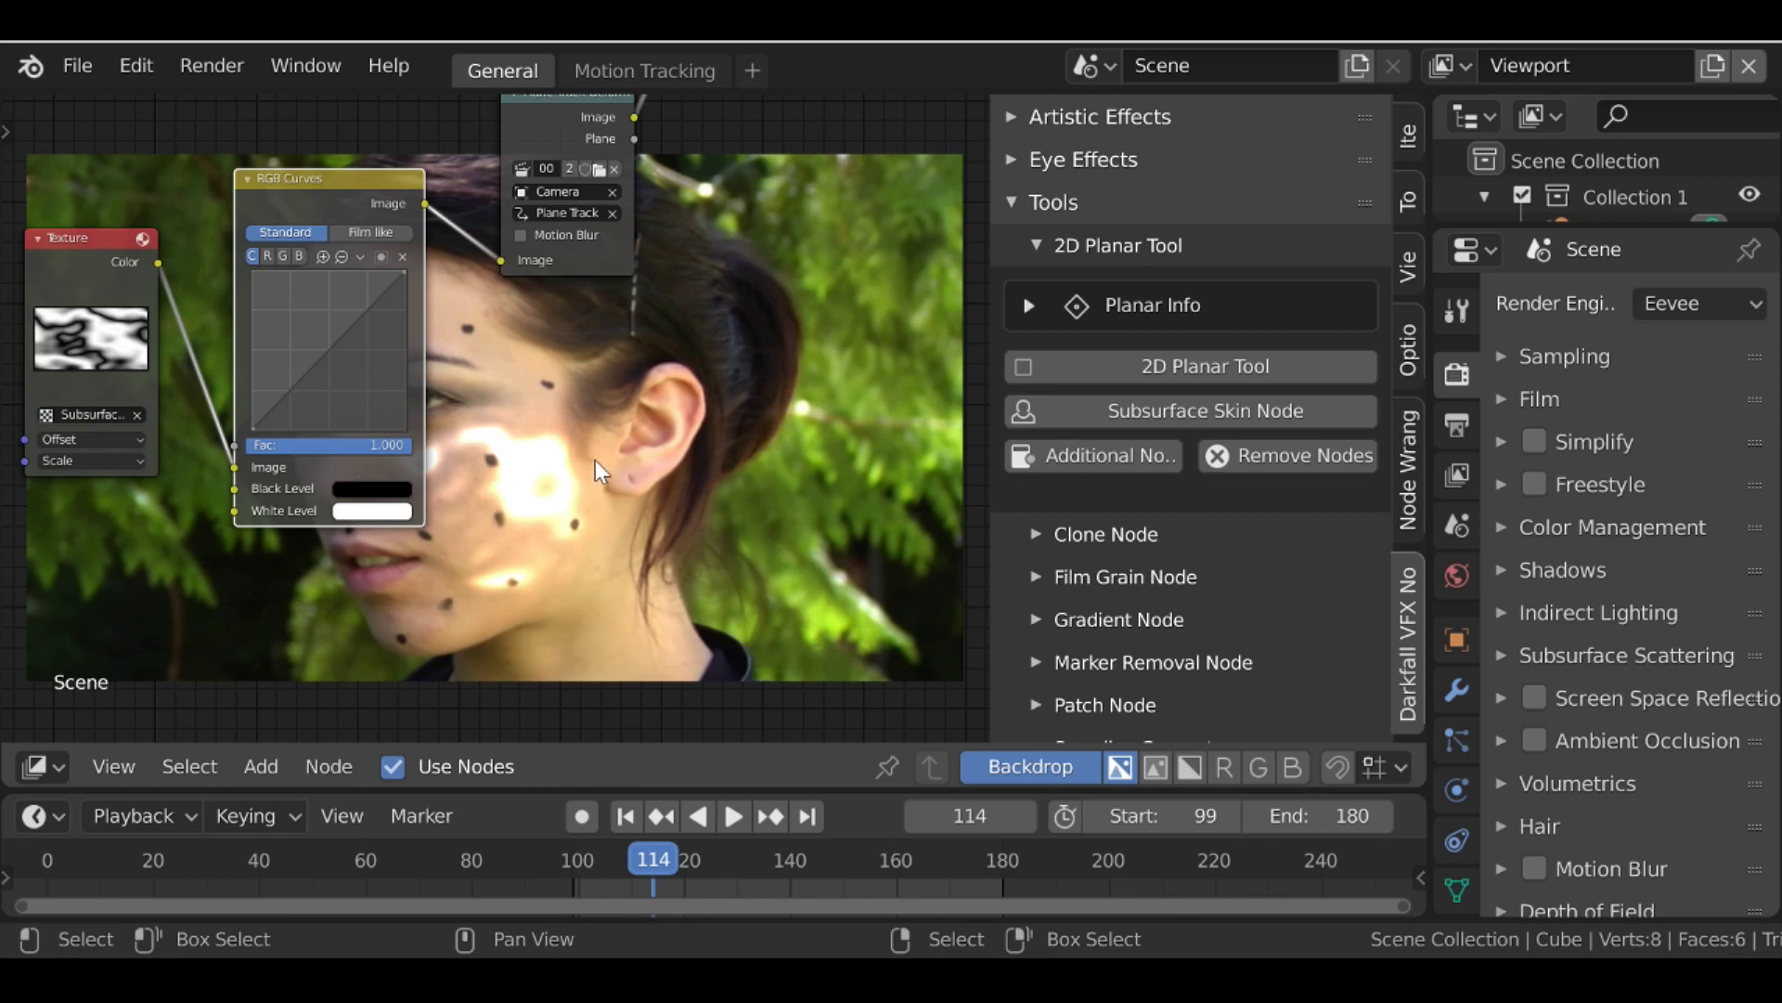
# Lower the RGB Curves end point to about Y 0.74, add a middle point near X 0.46, Y 0.39, and shift the Texture node slightly
pyautogui.moveTo(406, 276); pyautogui.dragTo(403, 305)
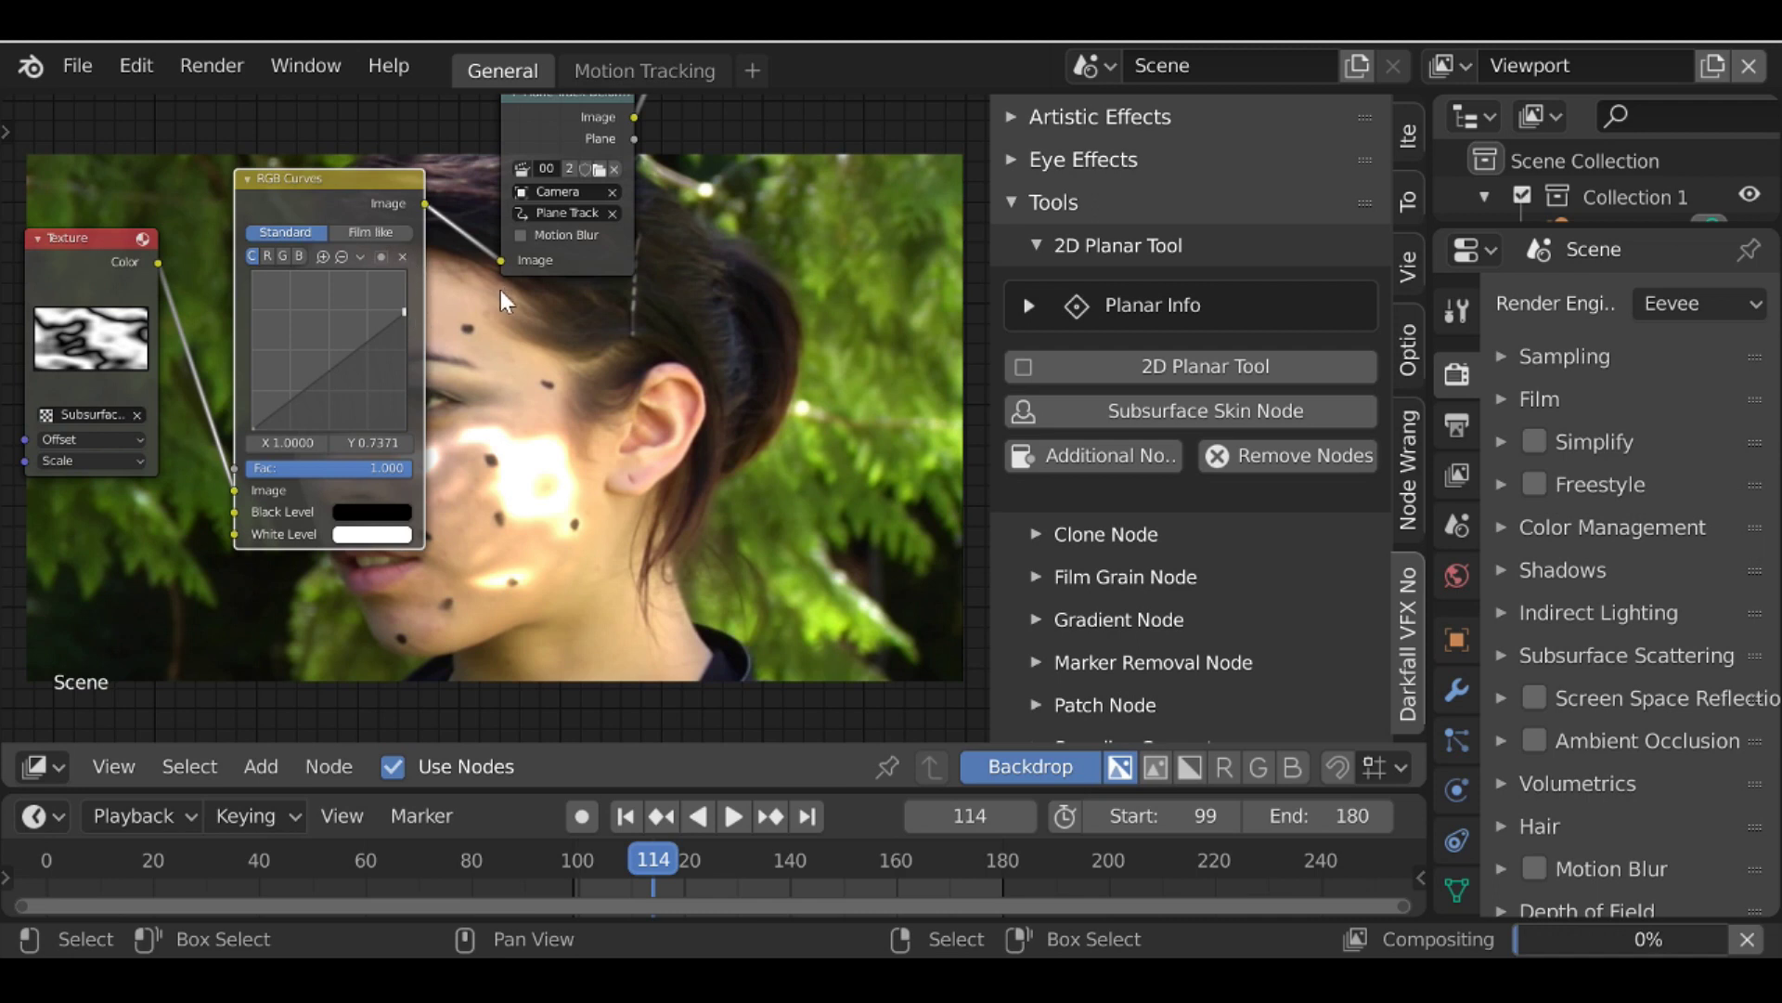
pyautogui.click(326, 373)
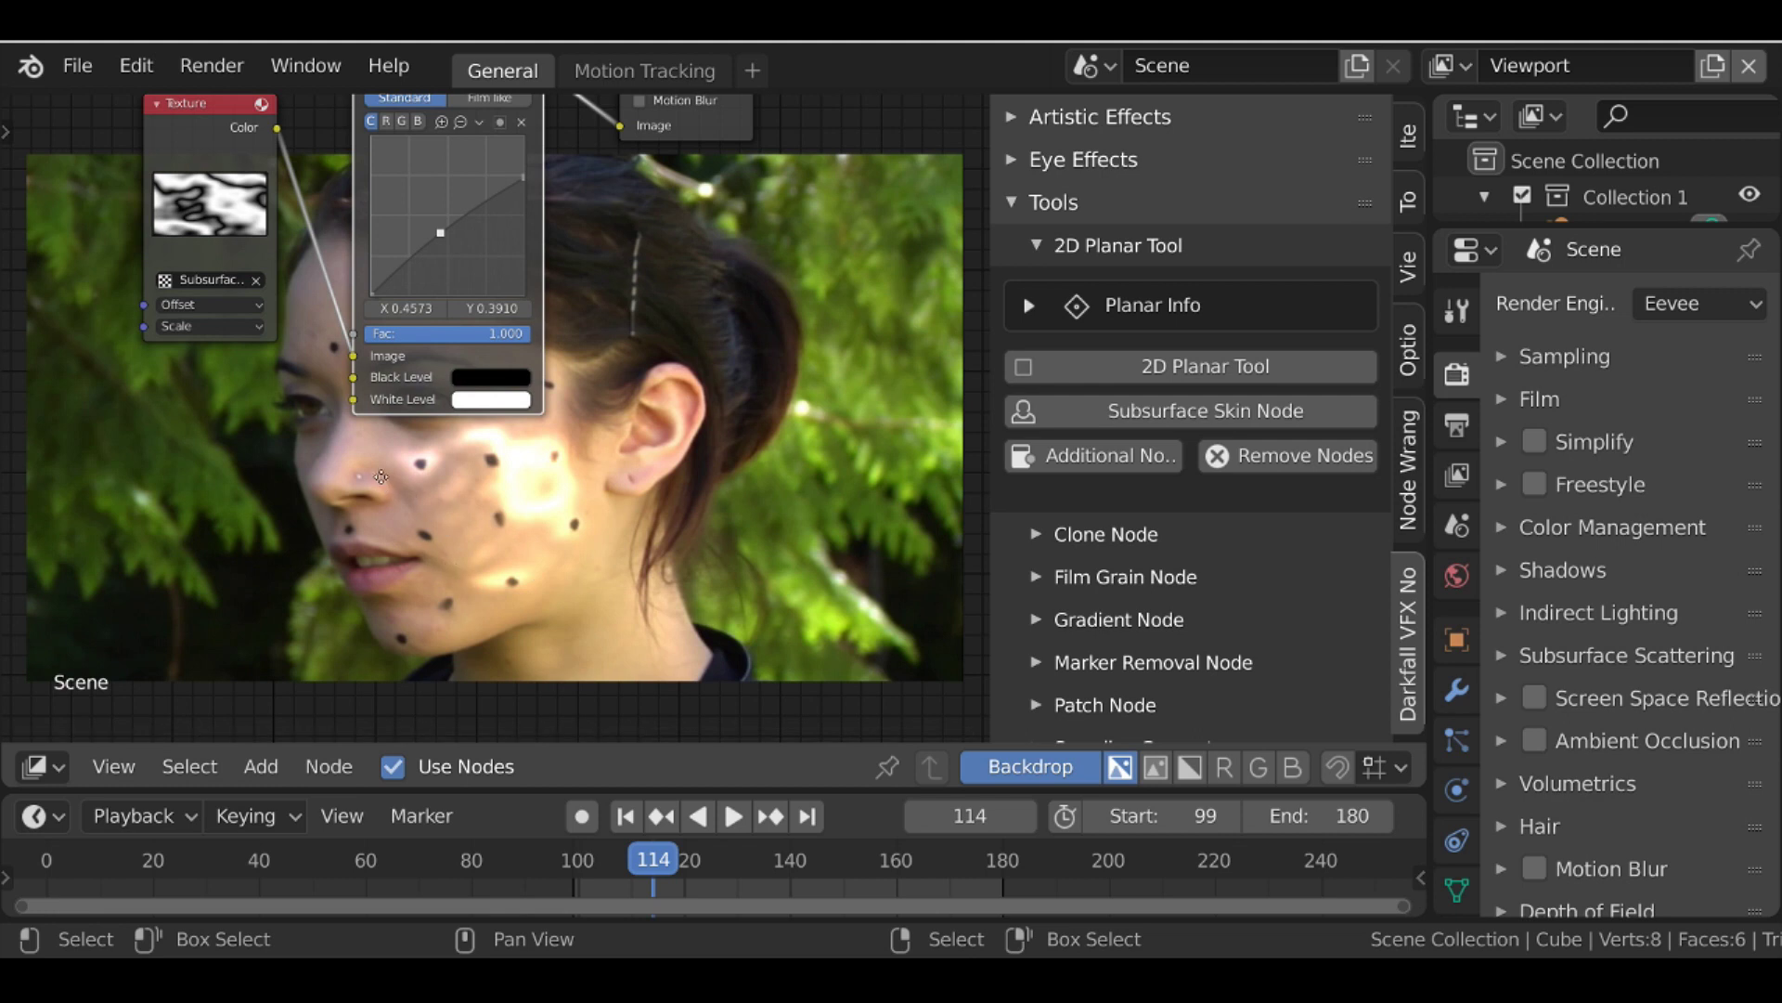
pyautogui.moveTo(380, 476); pyautogui.dragTo(425, 531, button='middle')
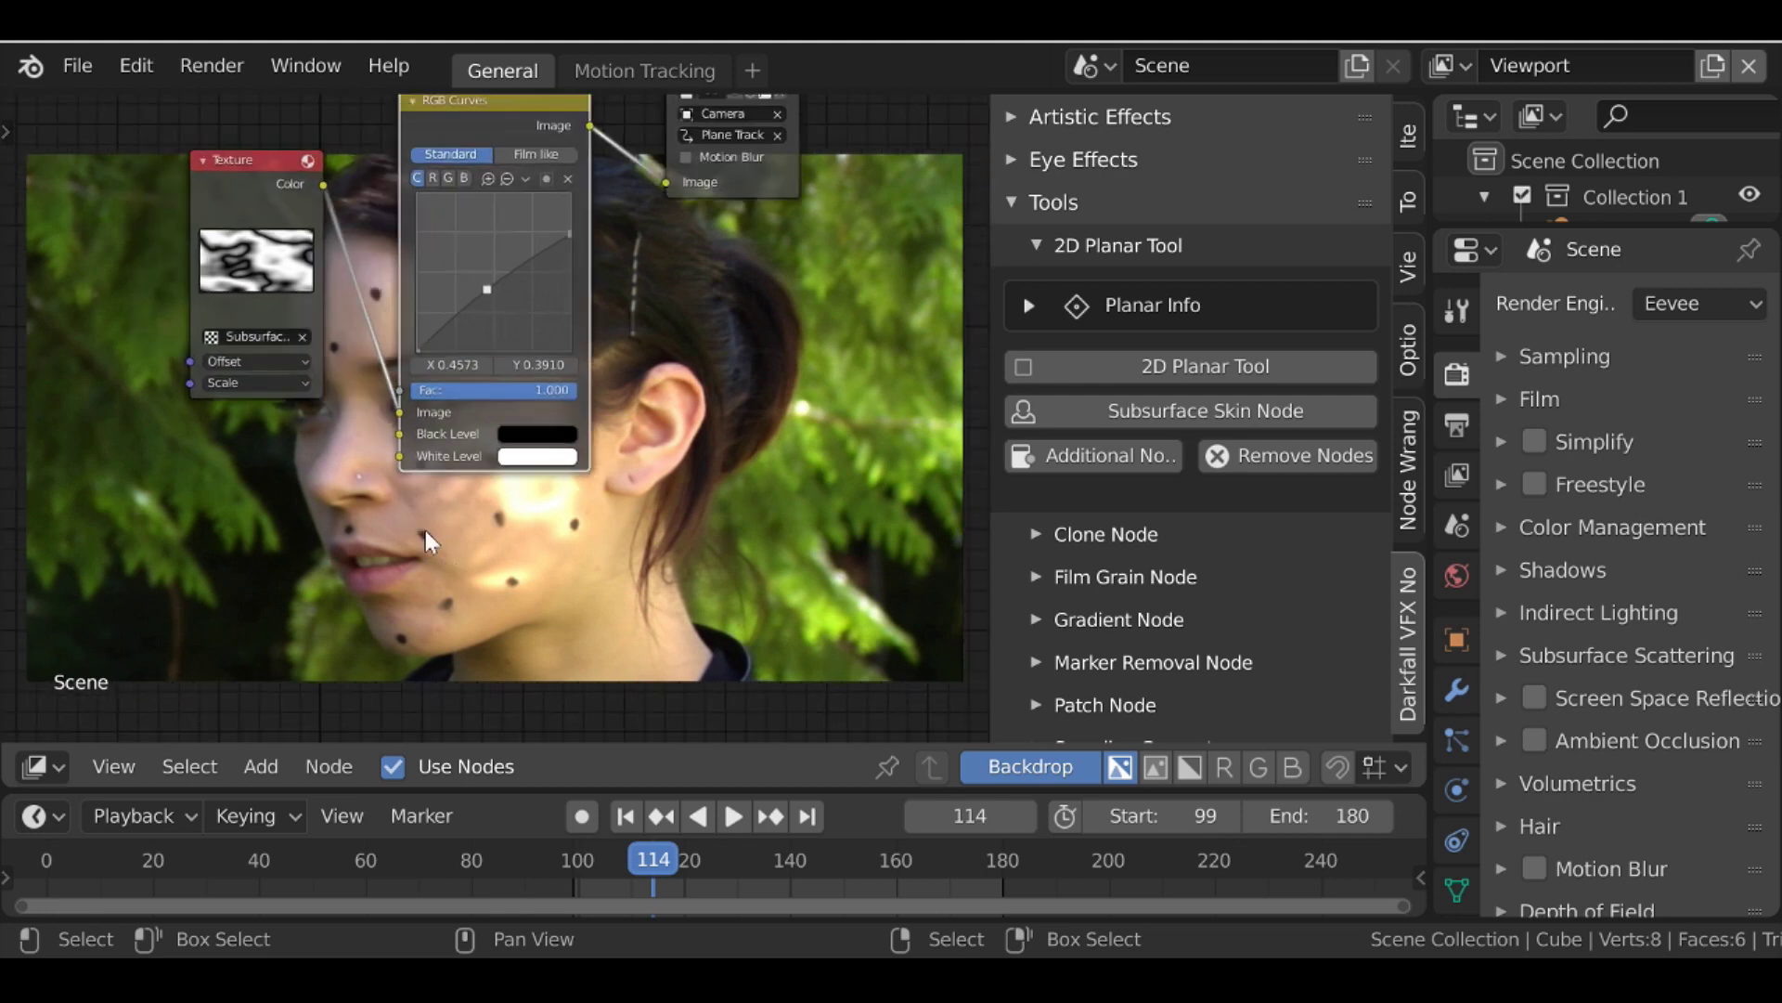
pyautogui.moveTo(253, 193); pyautogui.dragTo(225, 202)
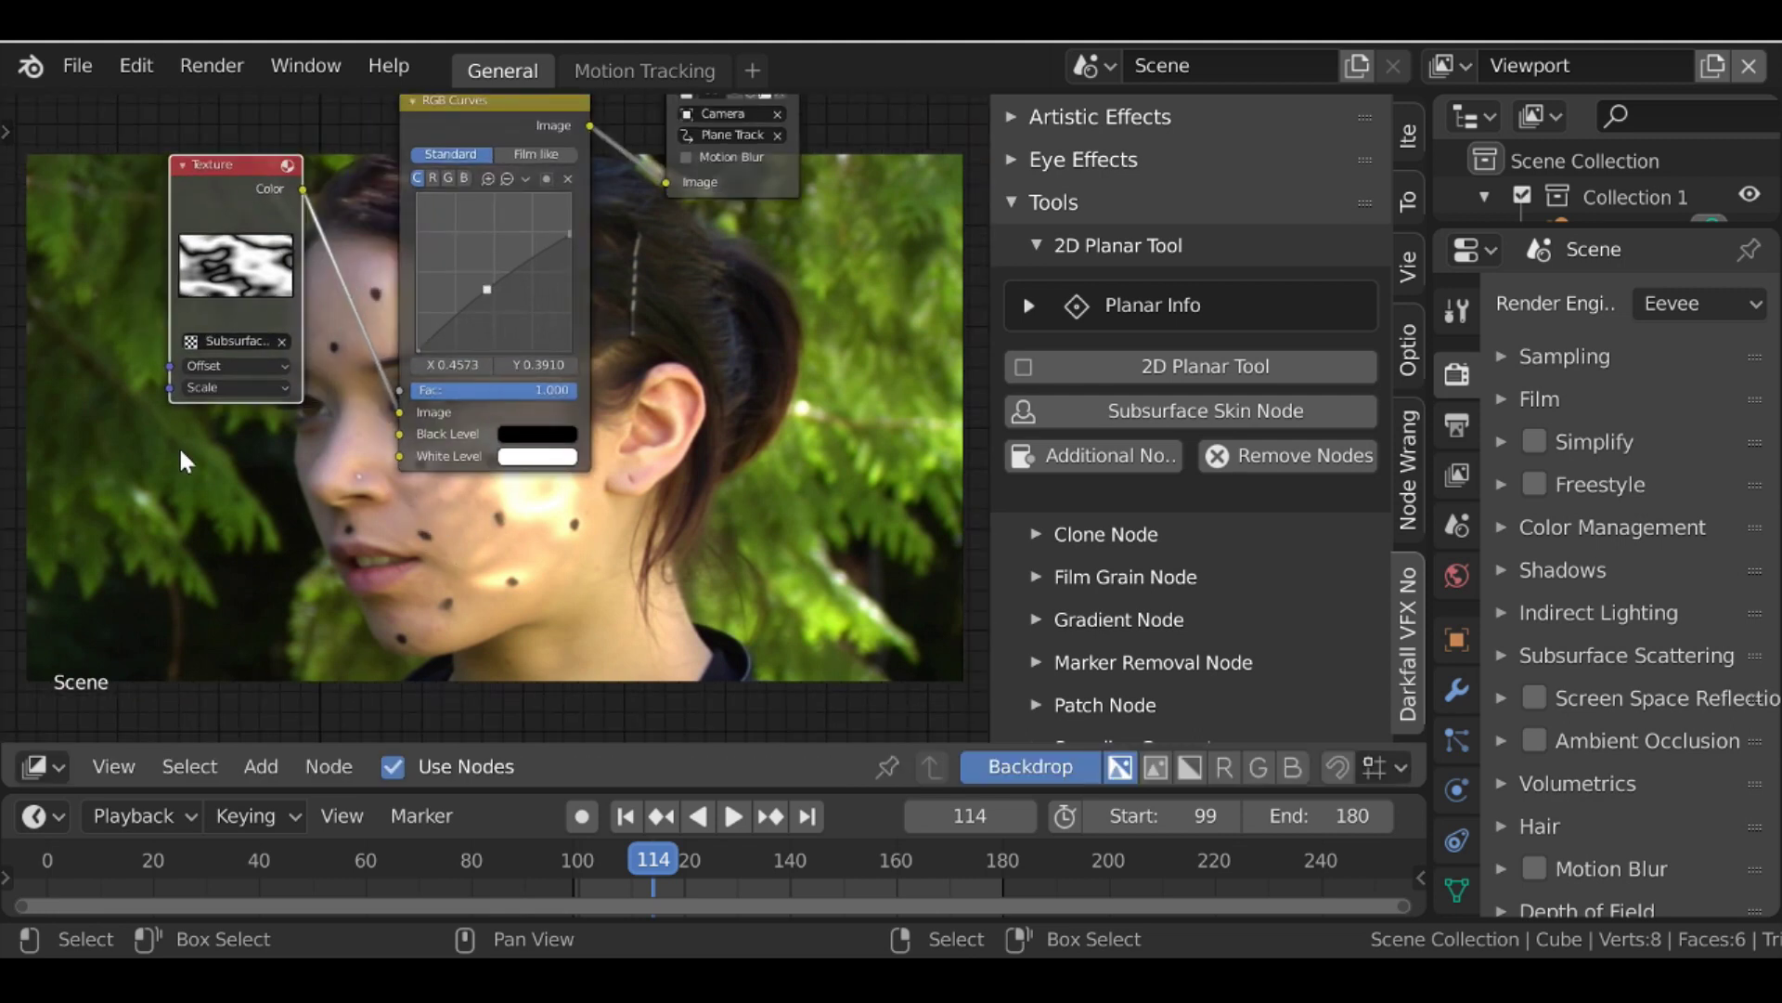
# Switch to the Texture Node Editor, set the texture type to Brush and load SubsurfaceSkinTexture
pyautogui.click(36, 761)
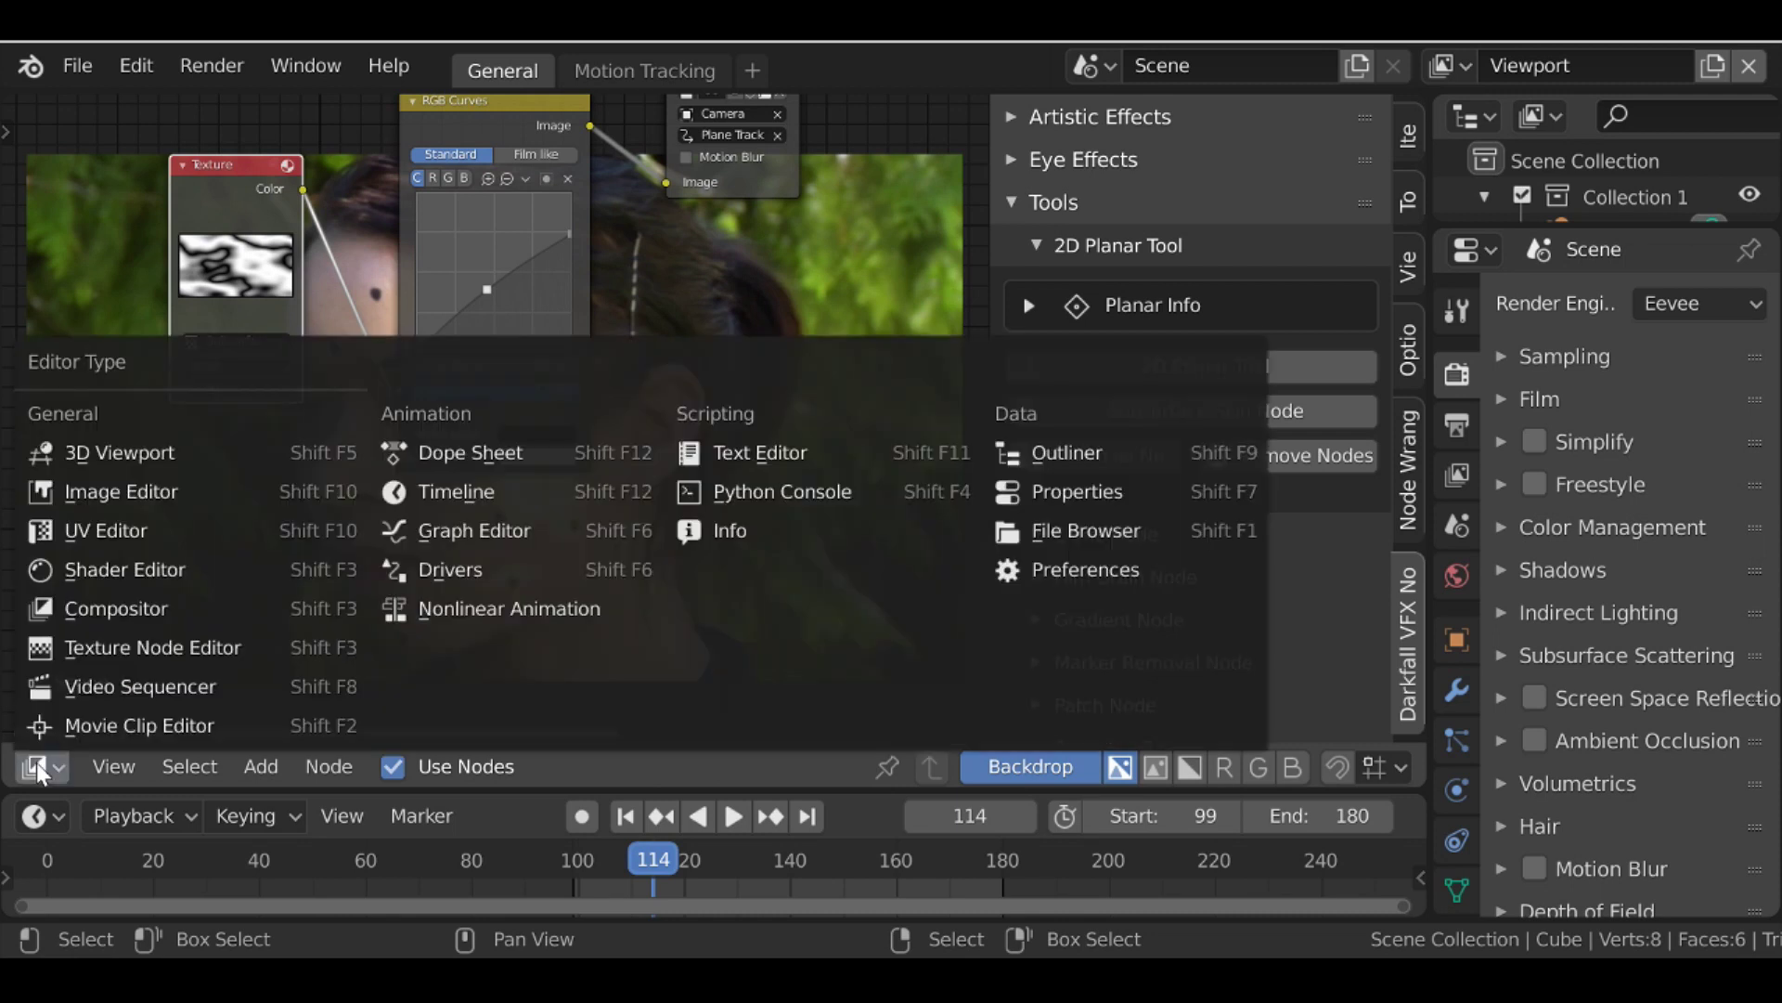
pyautogui.click(245, 644)
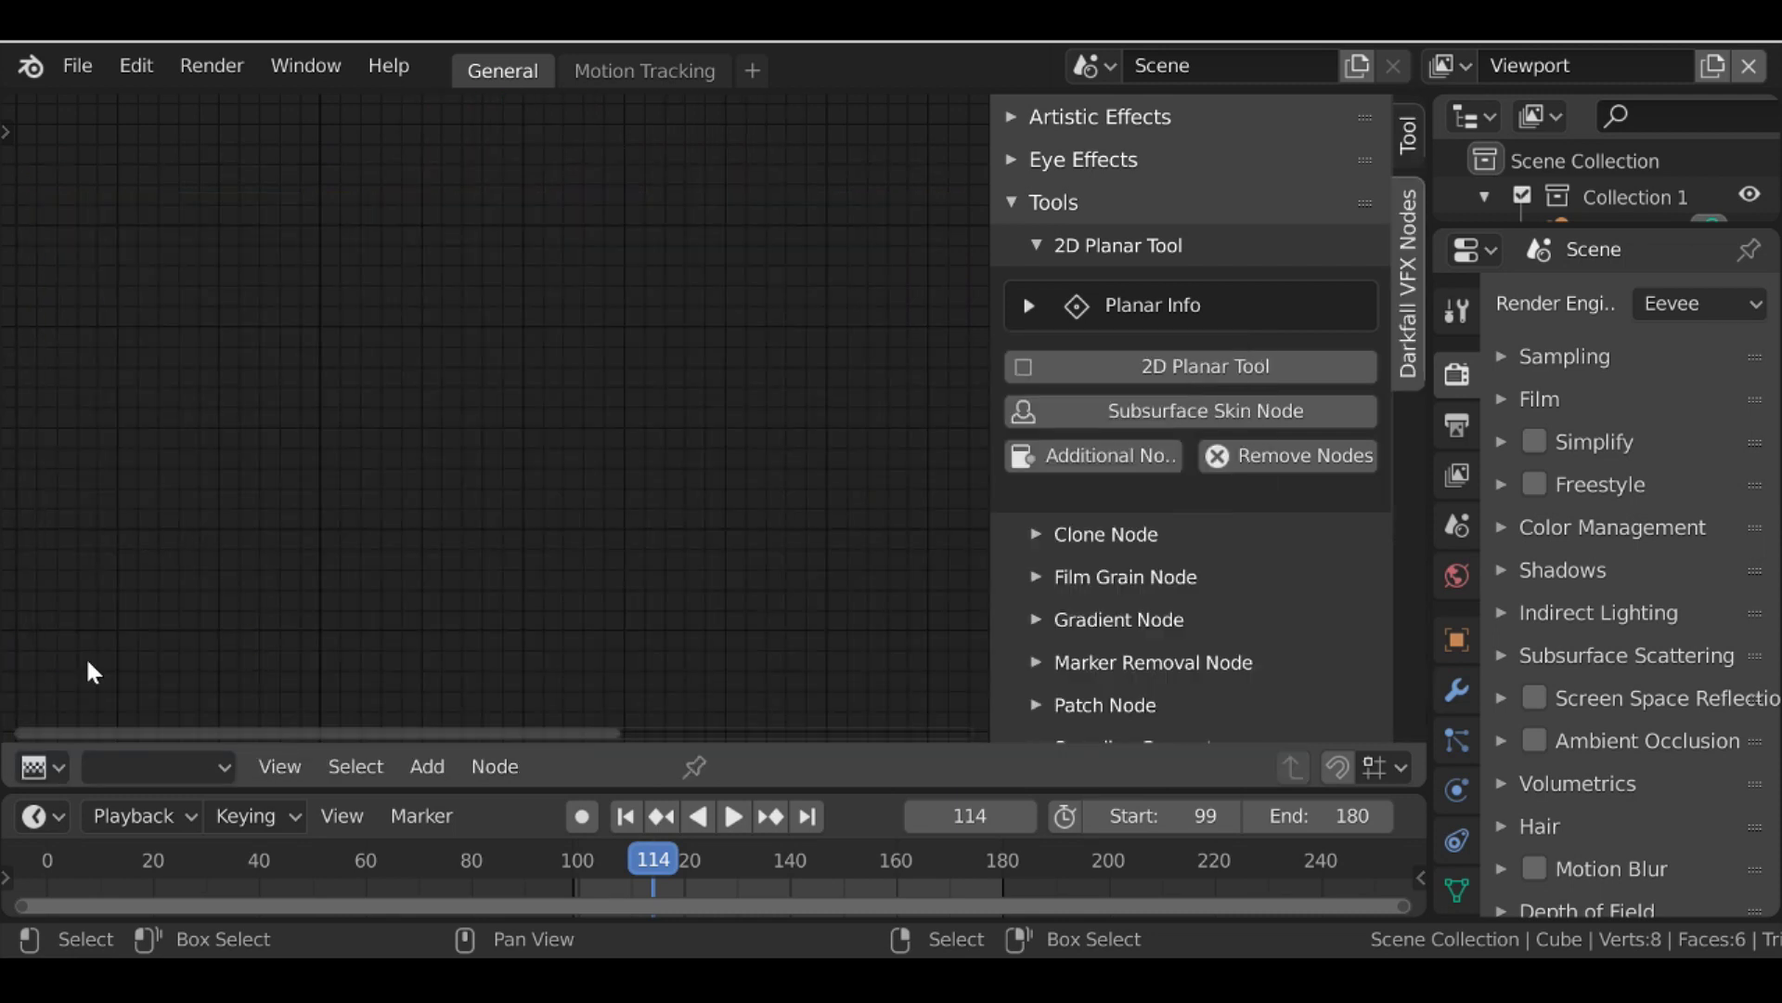
pyautogui.click(133, 778)
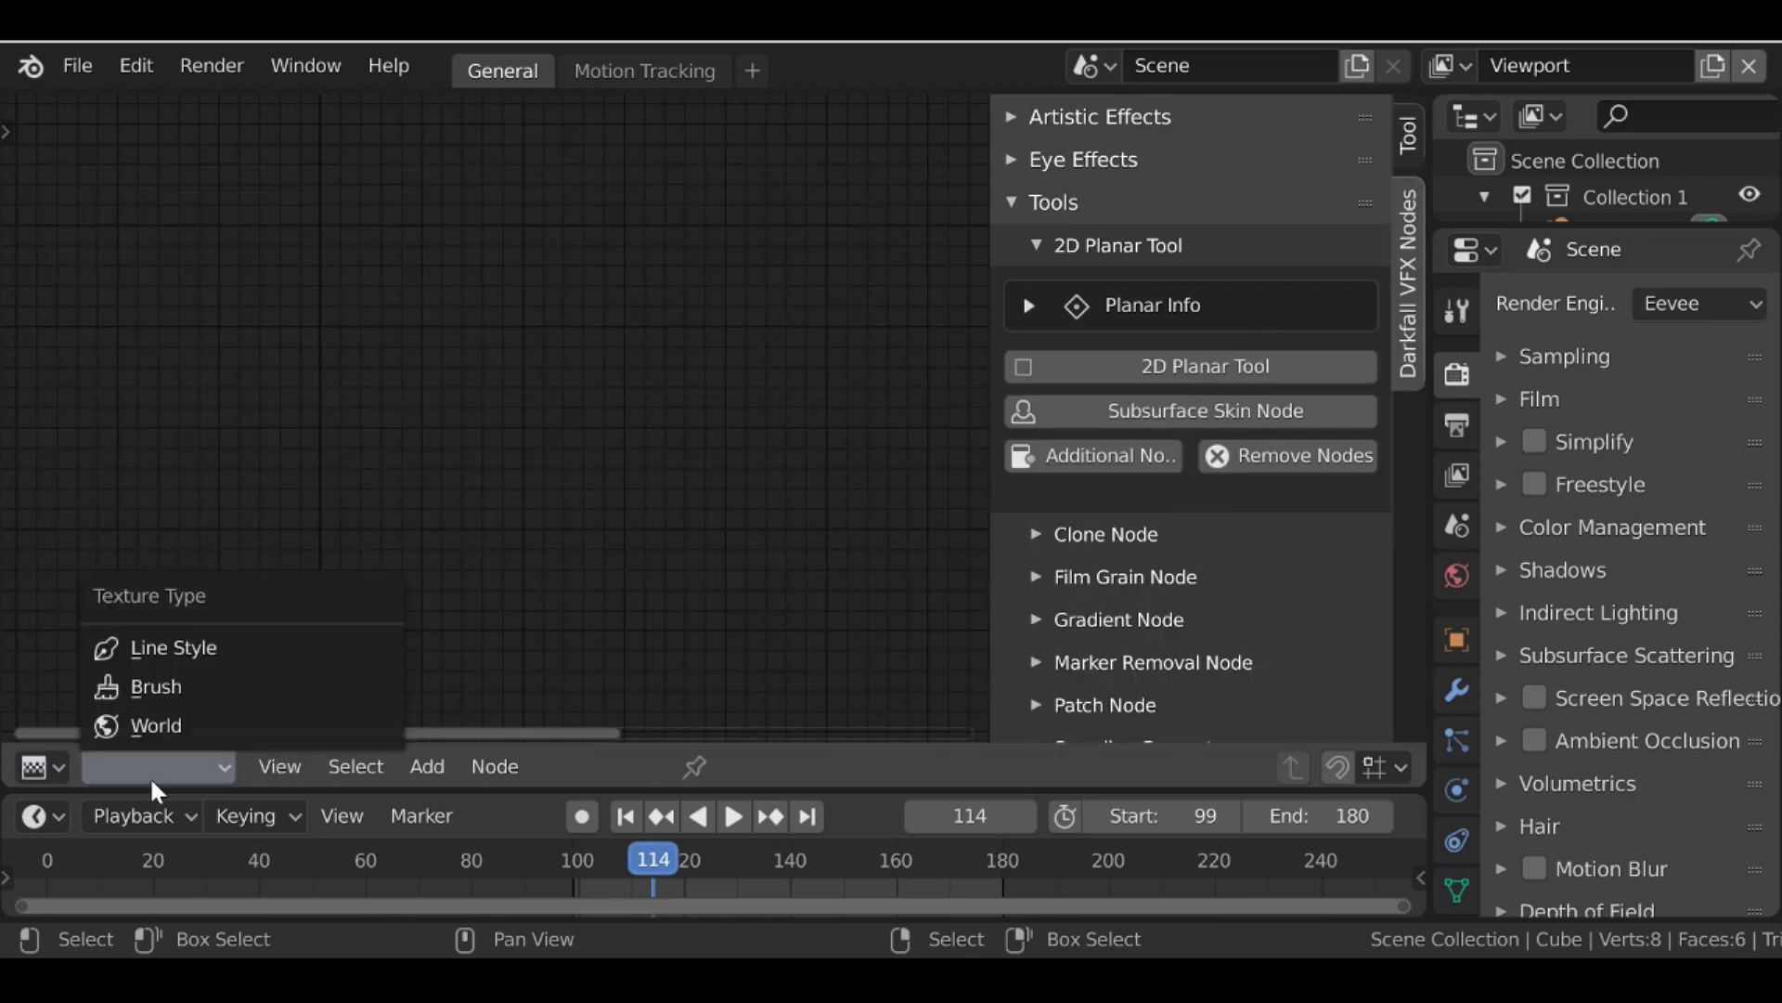
pyautogui.click(178, 681)
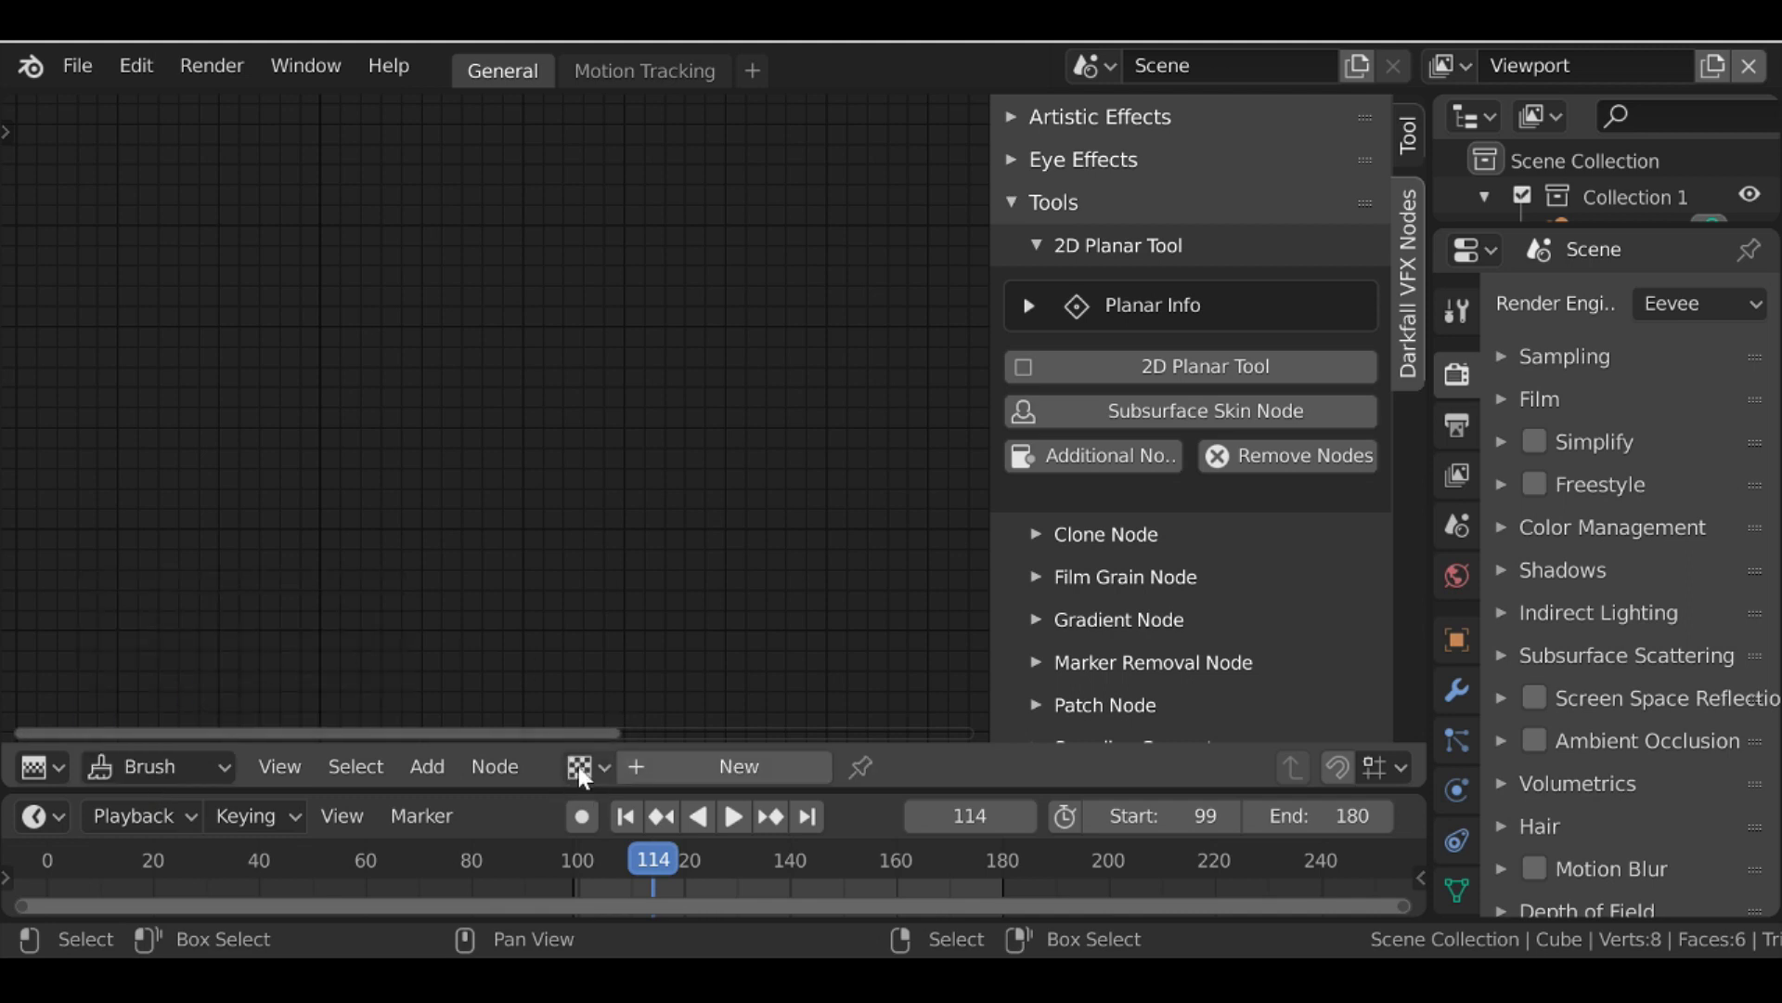
pyautogui.click(608, 769)
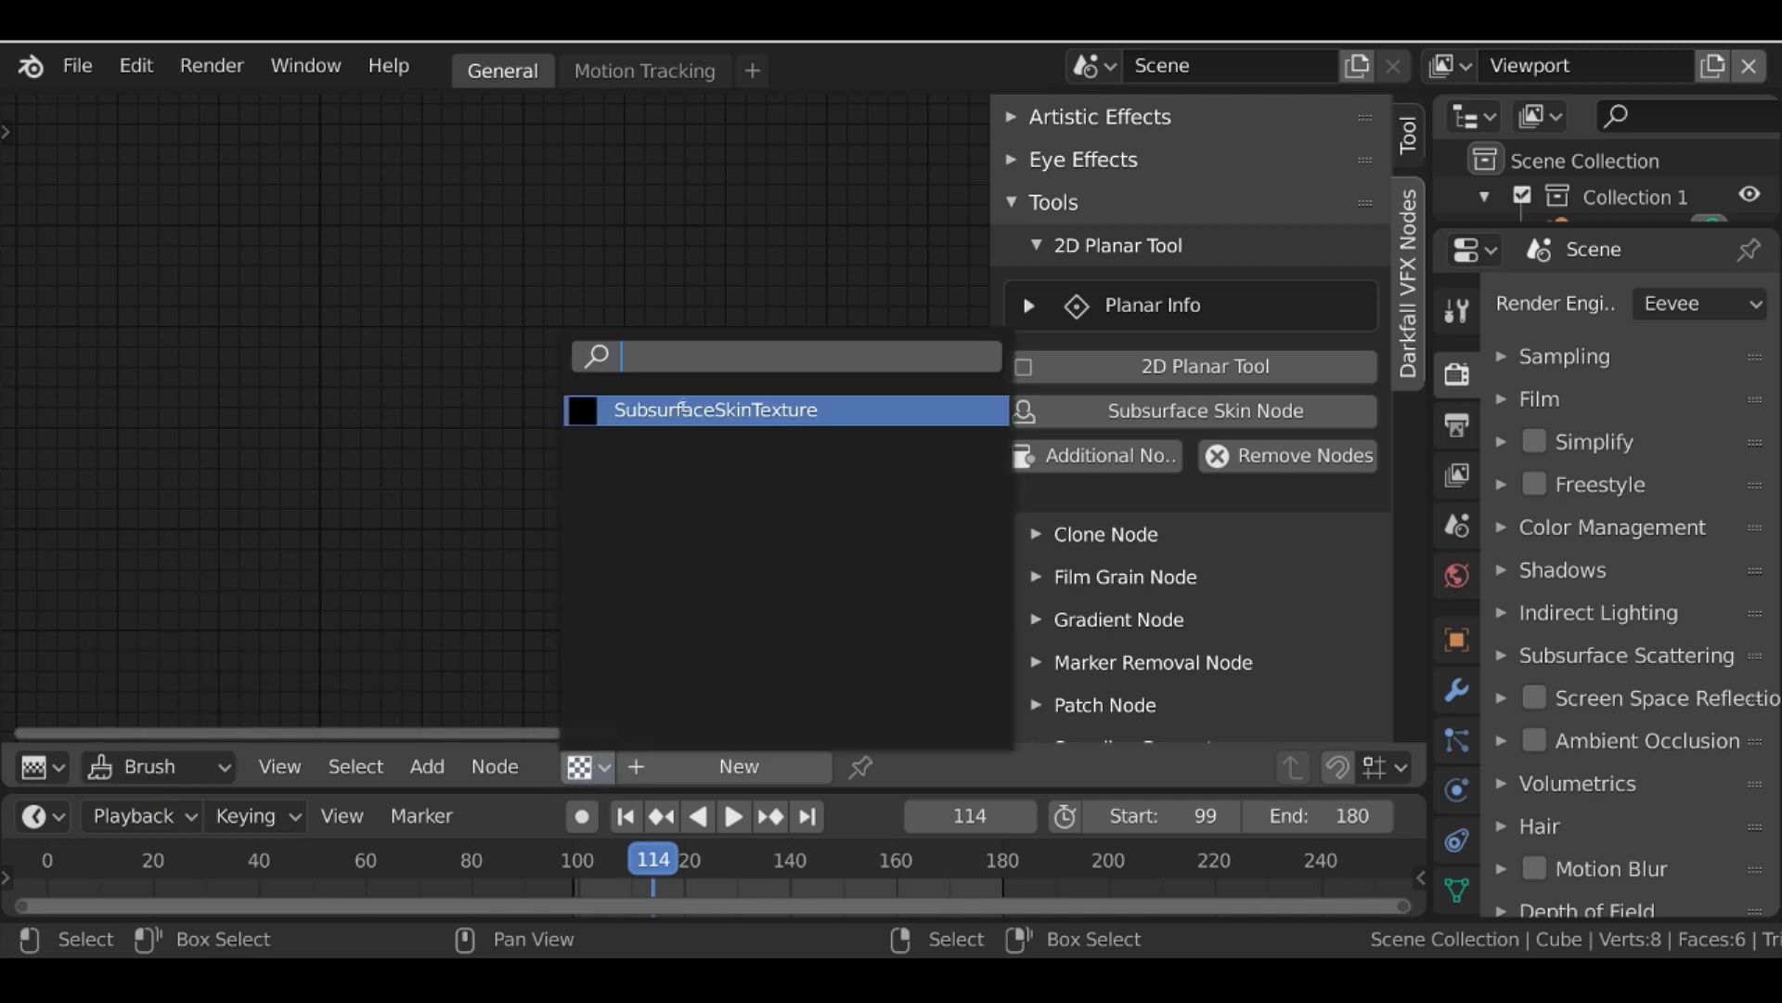
pyautogui.click(745, 414)
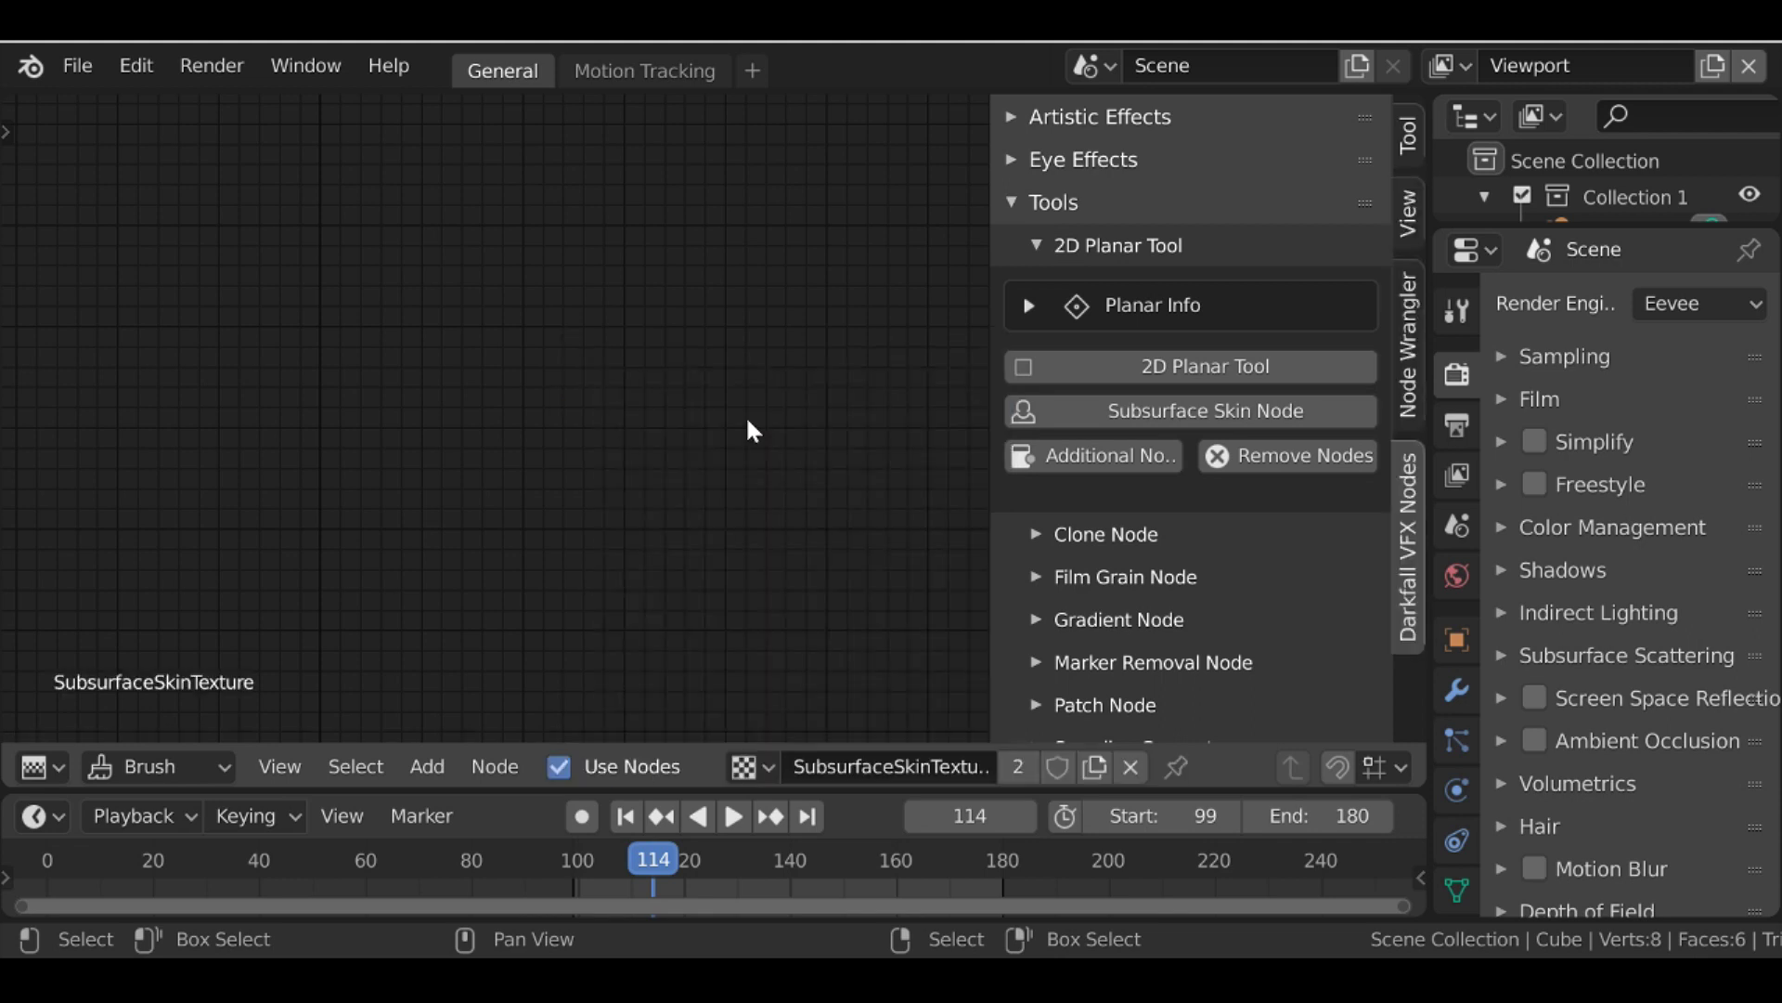
# Set the Marble node's noise type to Hard and its noise basis to Original Perlin
pyautogui.scroll(-3, 752, 432)
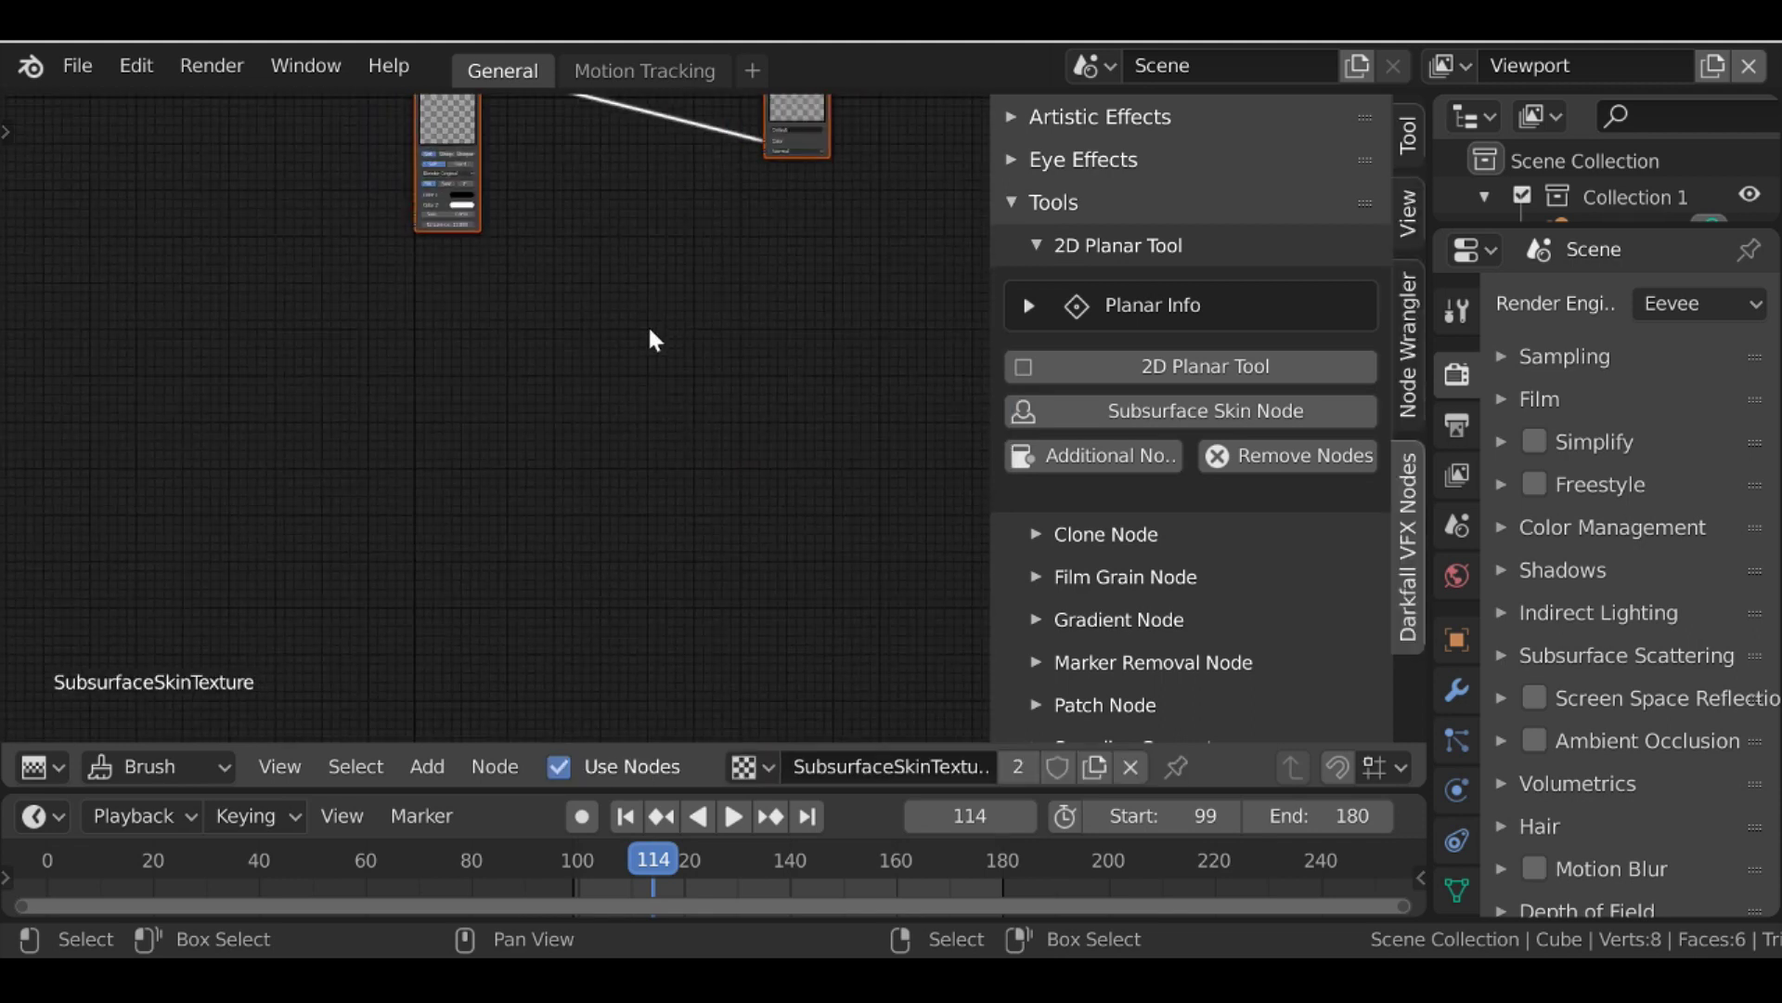
pyautogui.scroll(5, 655, 341)
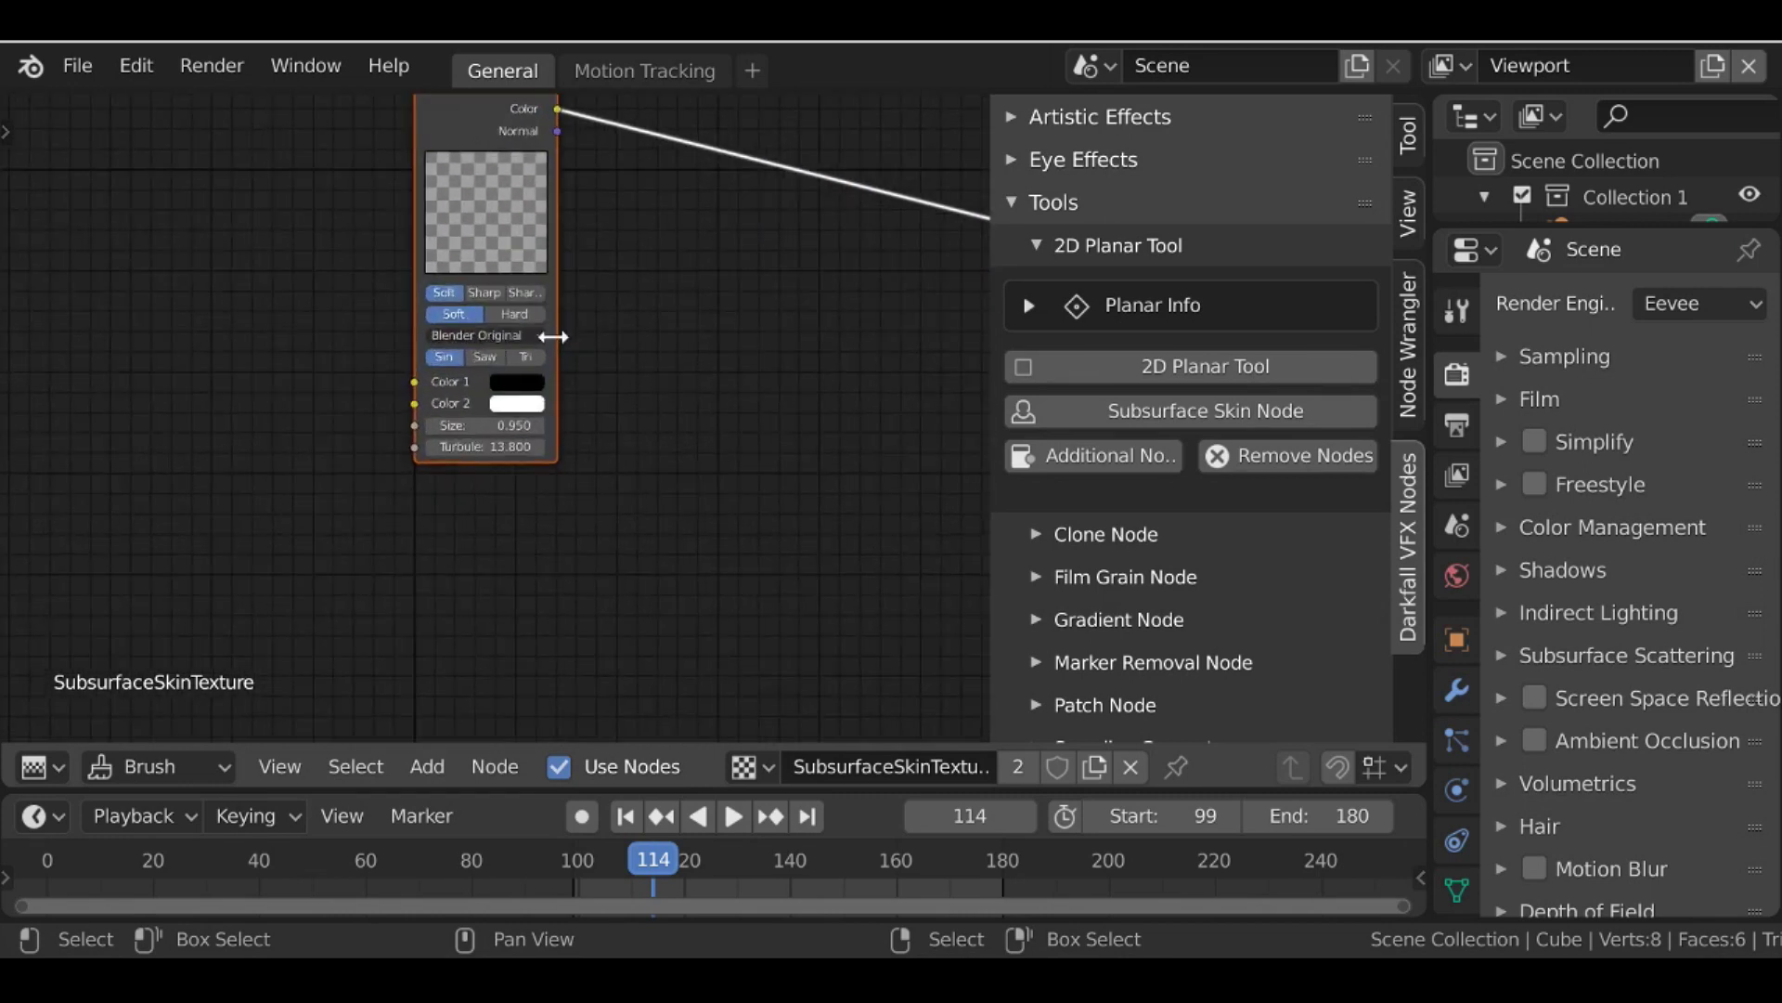
pyautogui.scroll(2, 553, 337)
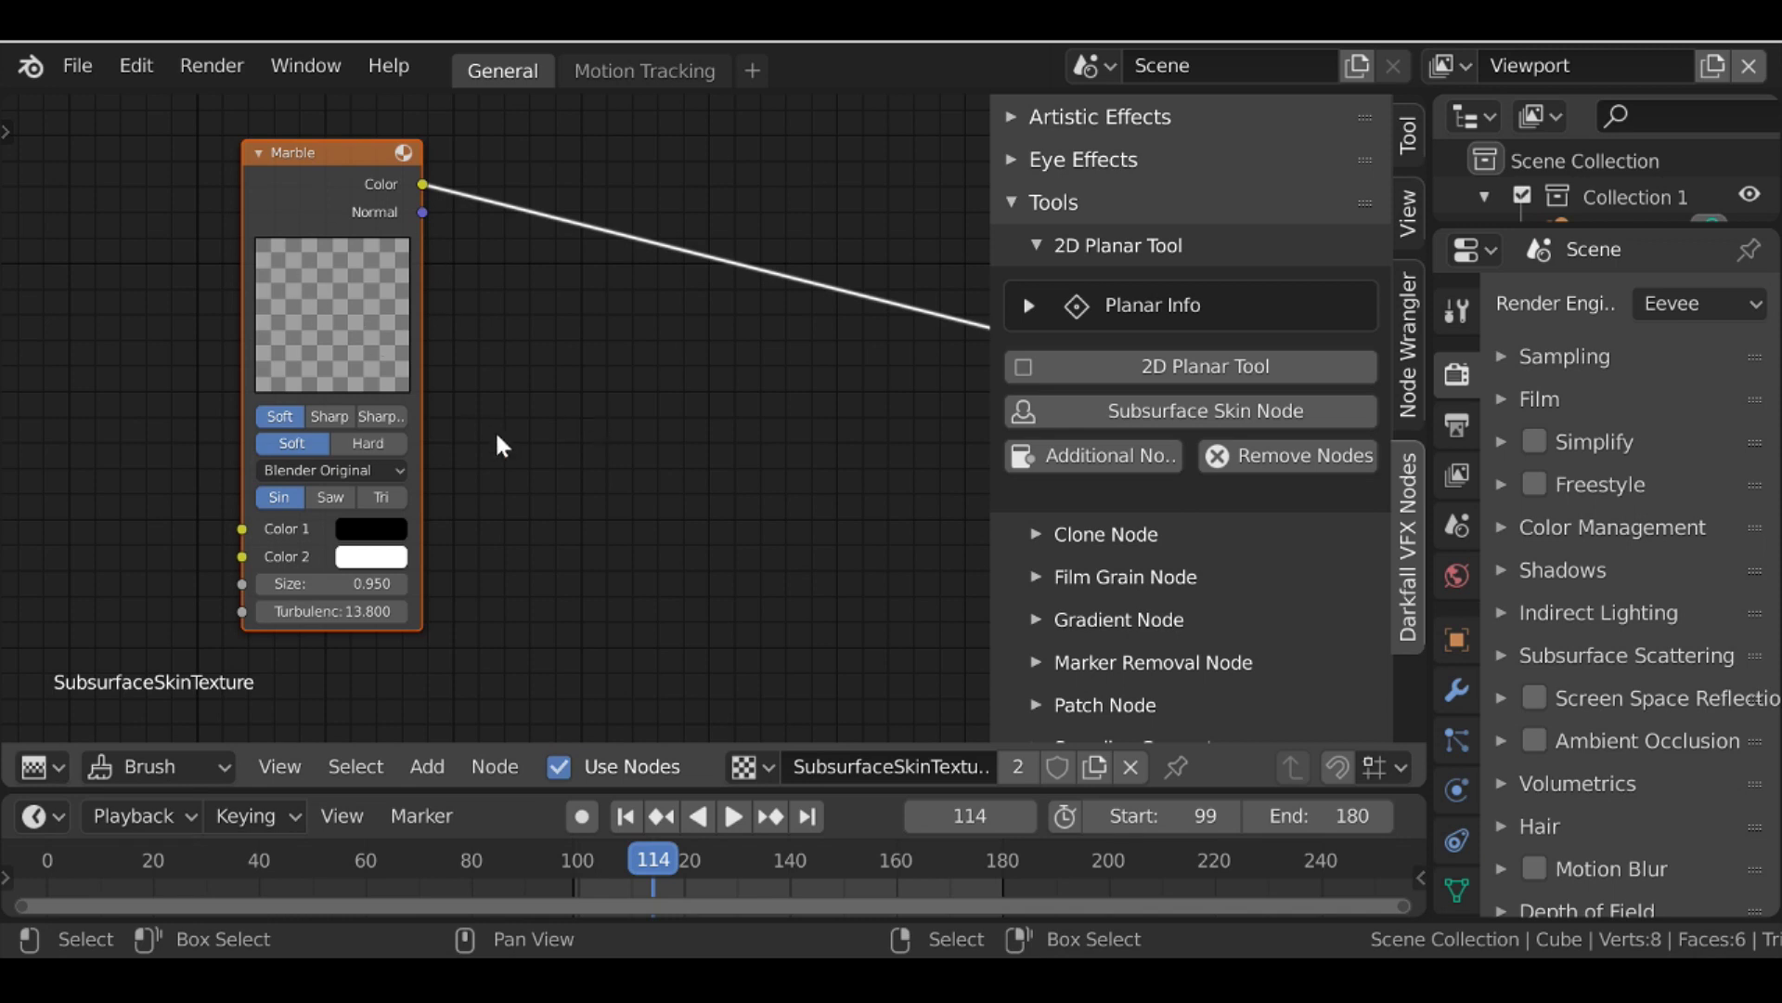
pyautogui.scroll(2, 494, 436)
pyautogui.moveTo(468, 436); pyautogui.dragTo(518, 409, button='middle')
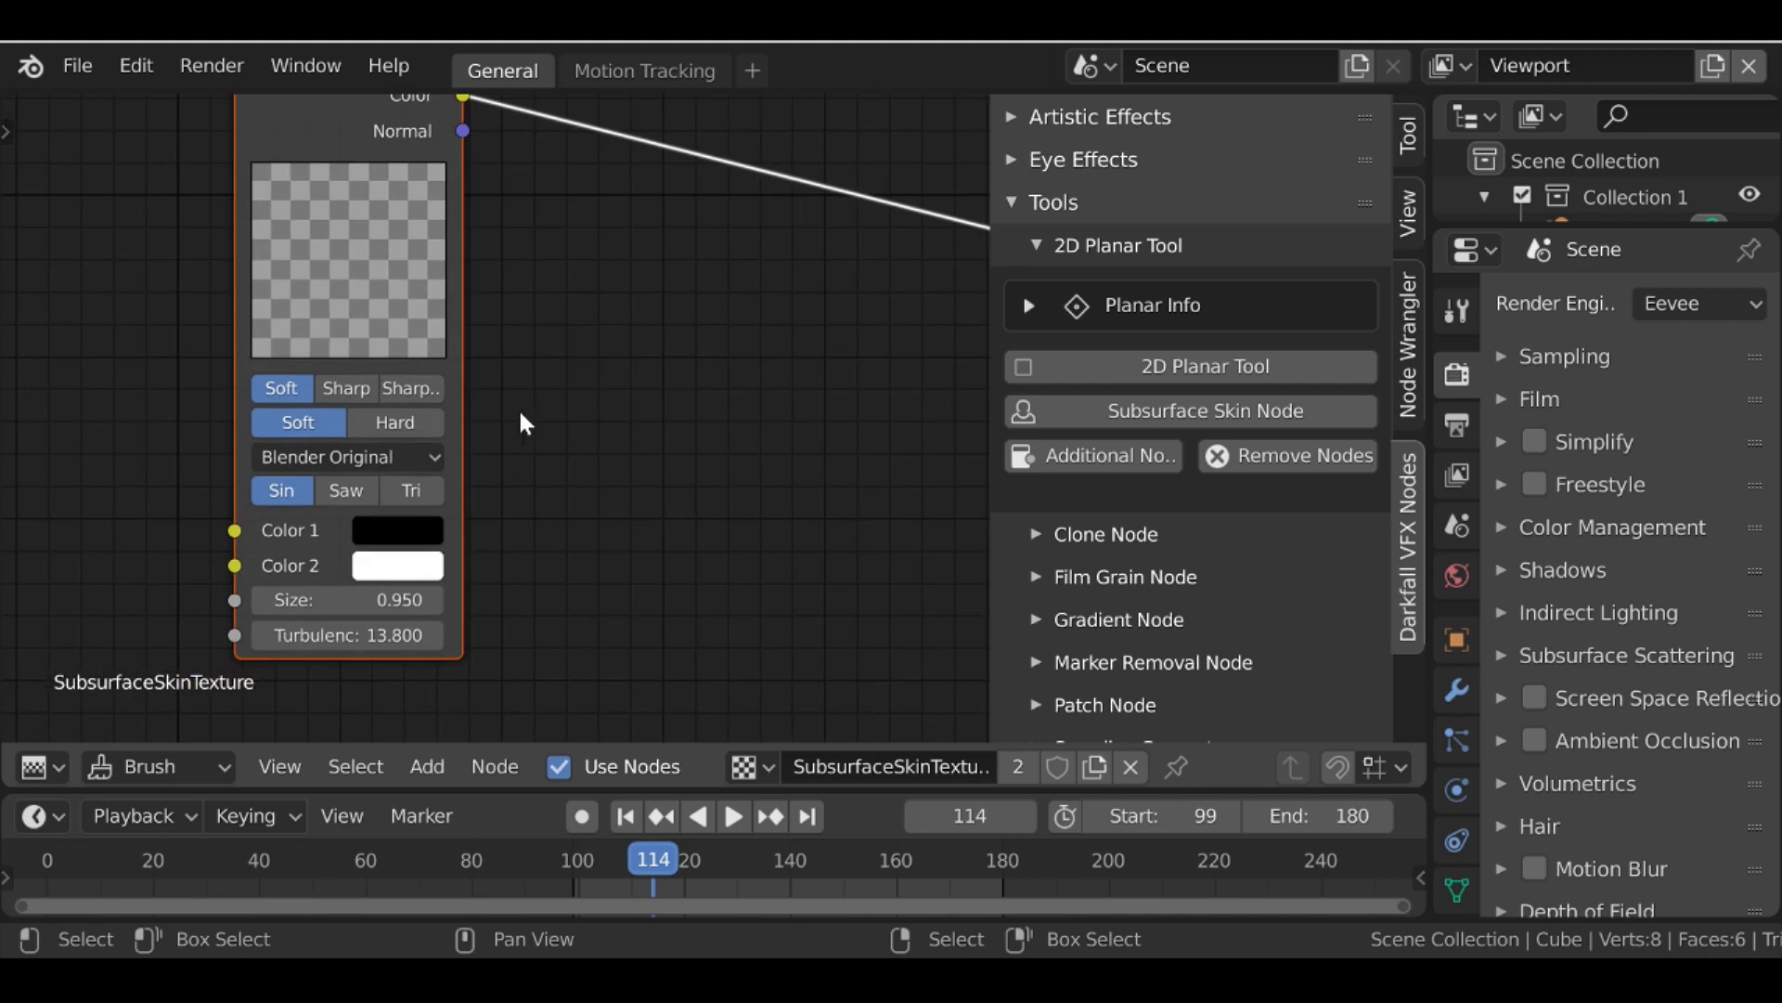
pyautogui.click(392, 425)
pyautogui.click(600, 449)
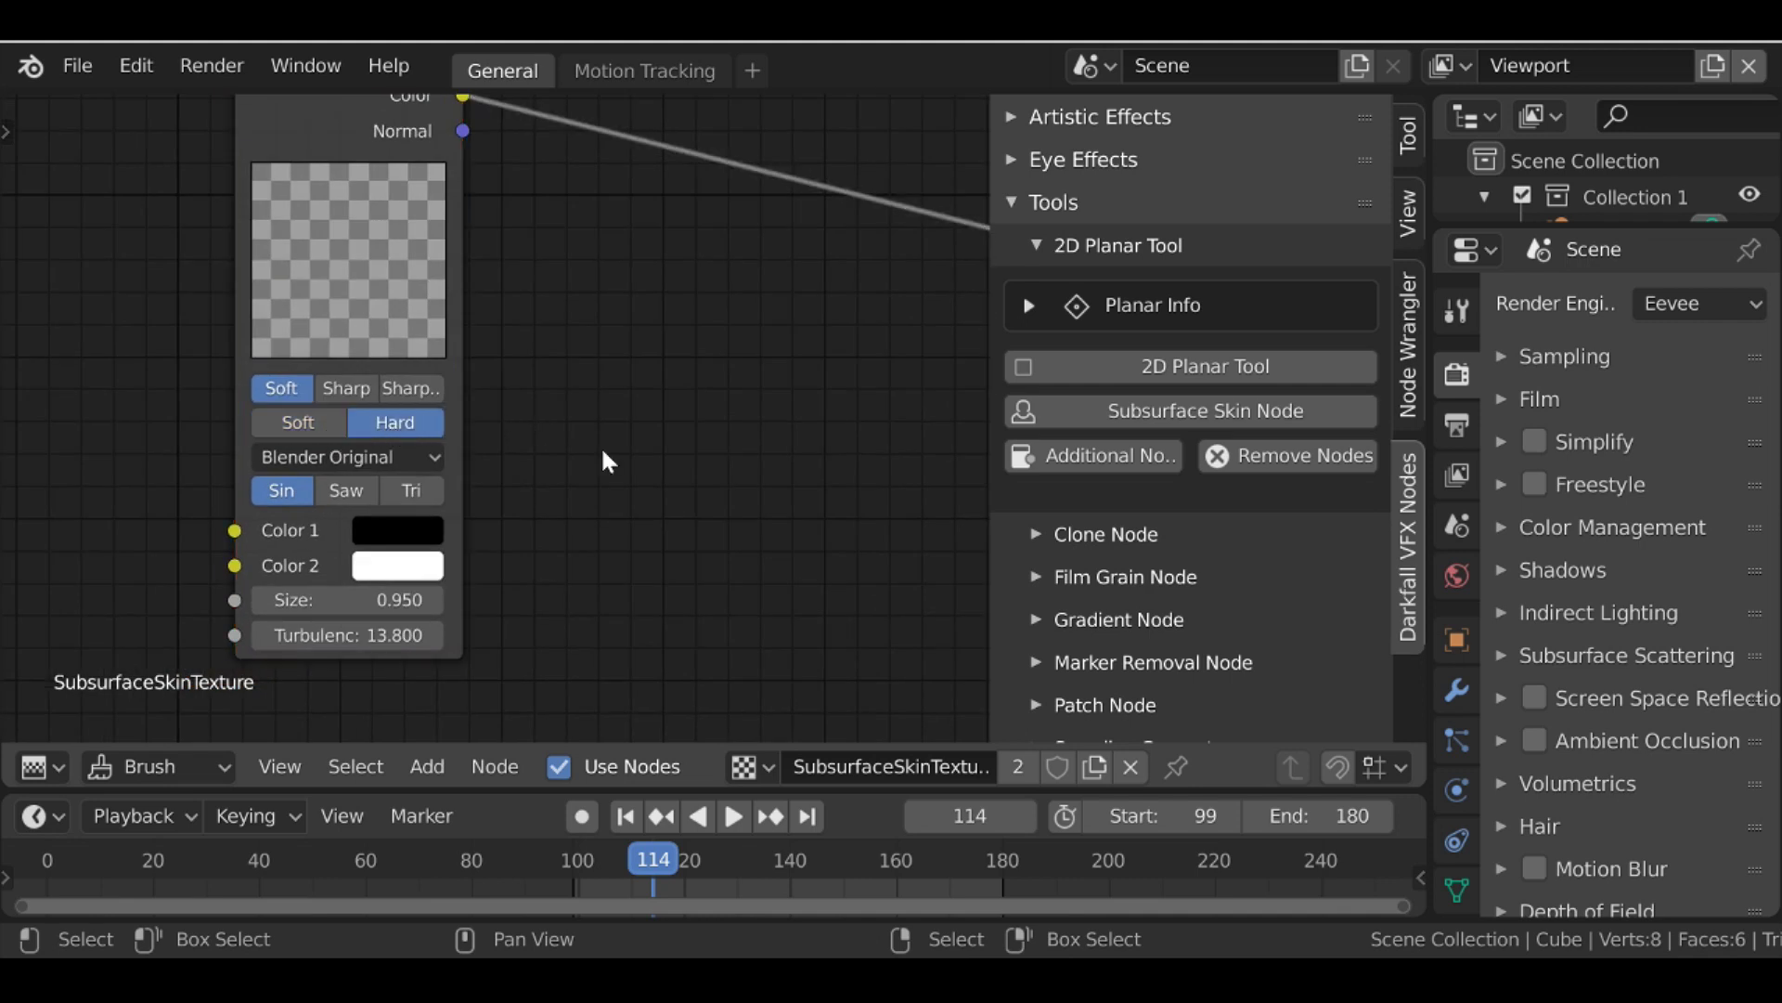
pyautogui.click(314, 459)
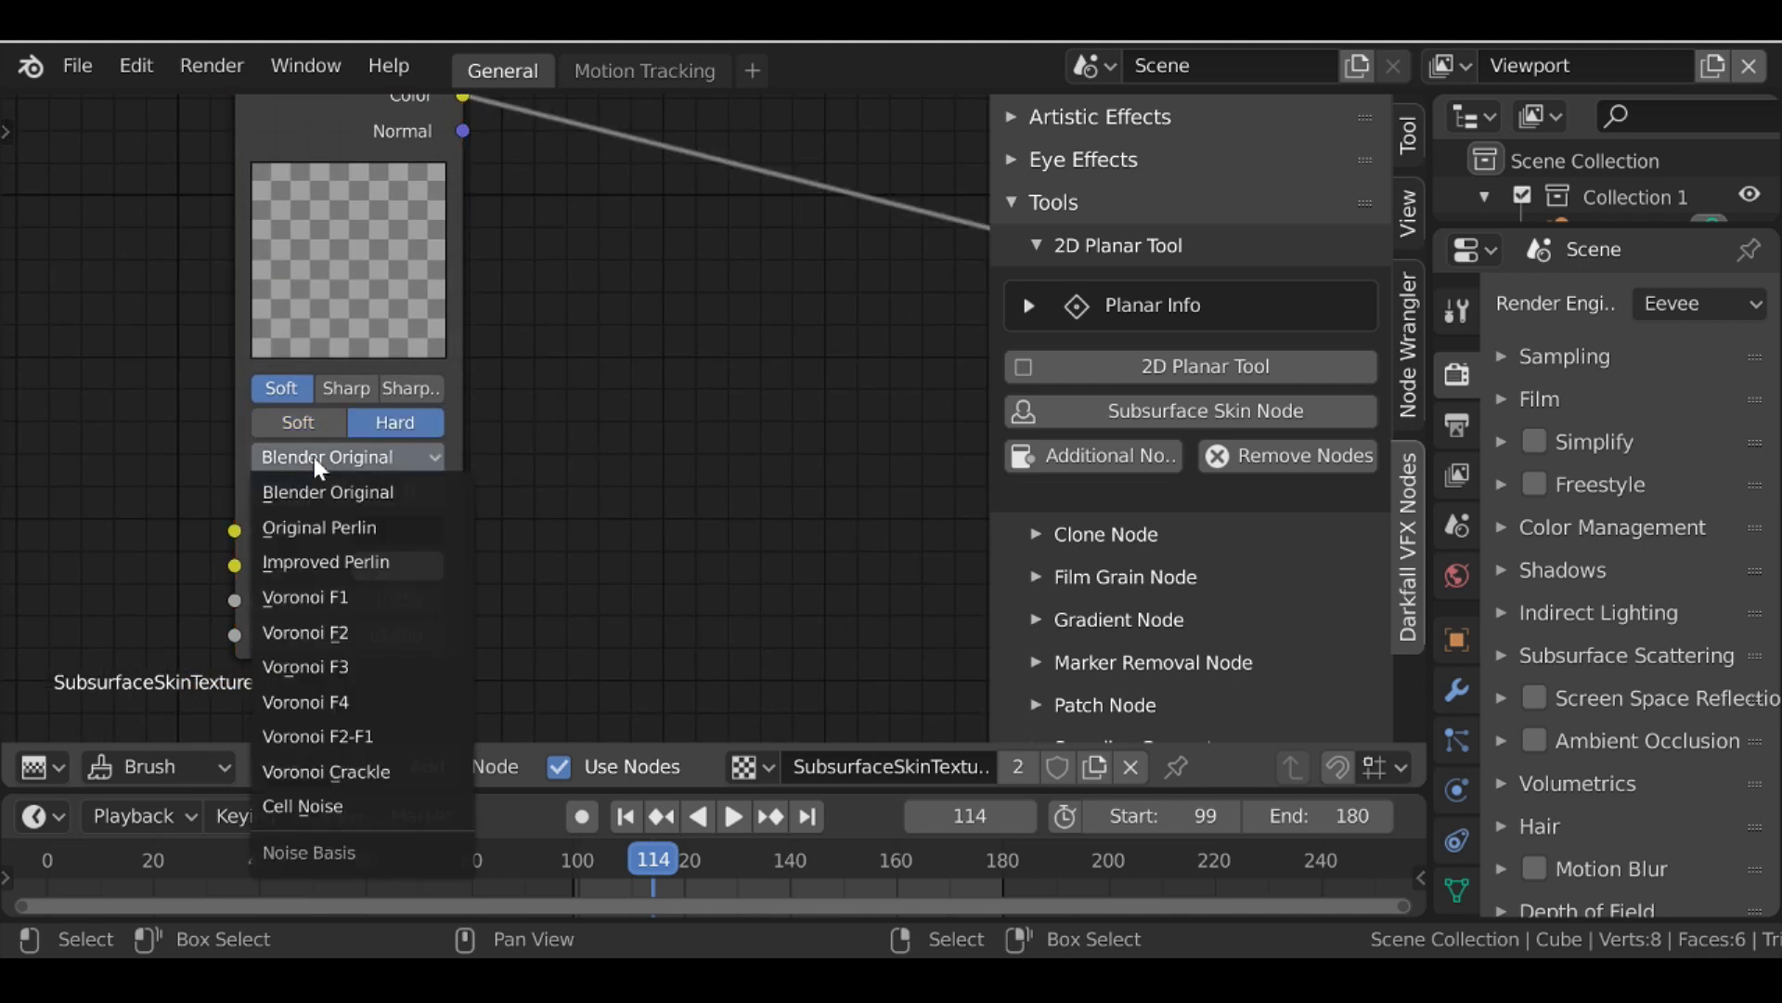
pyautogui.click(389, 533)
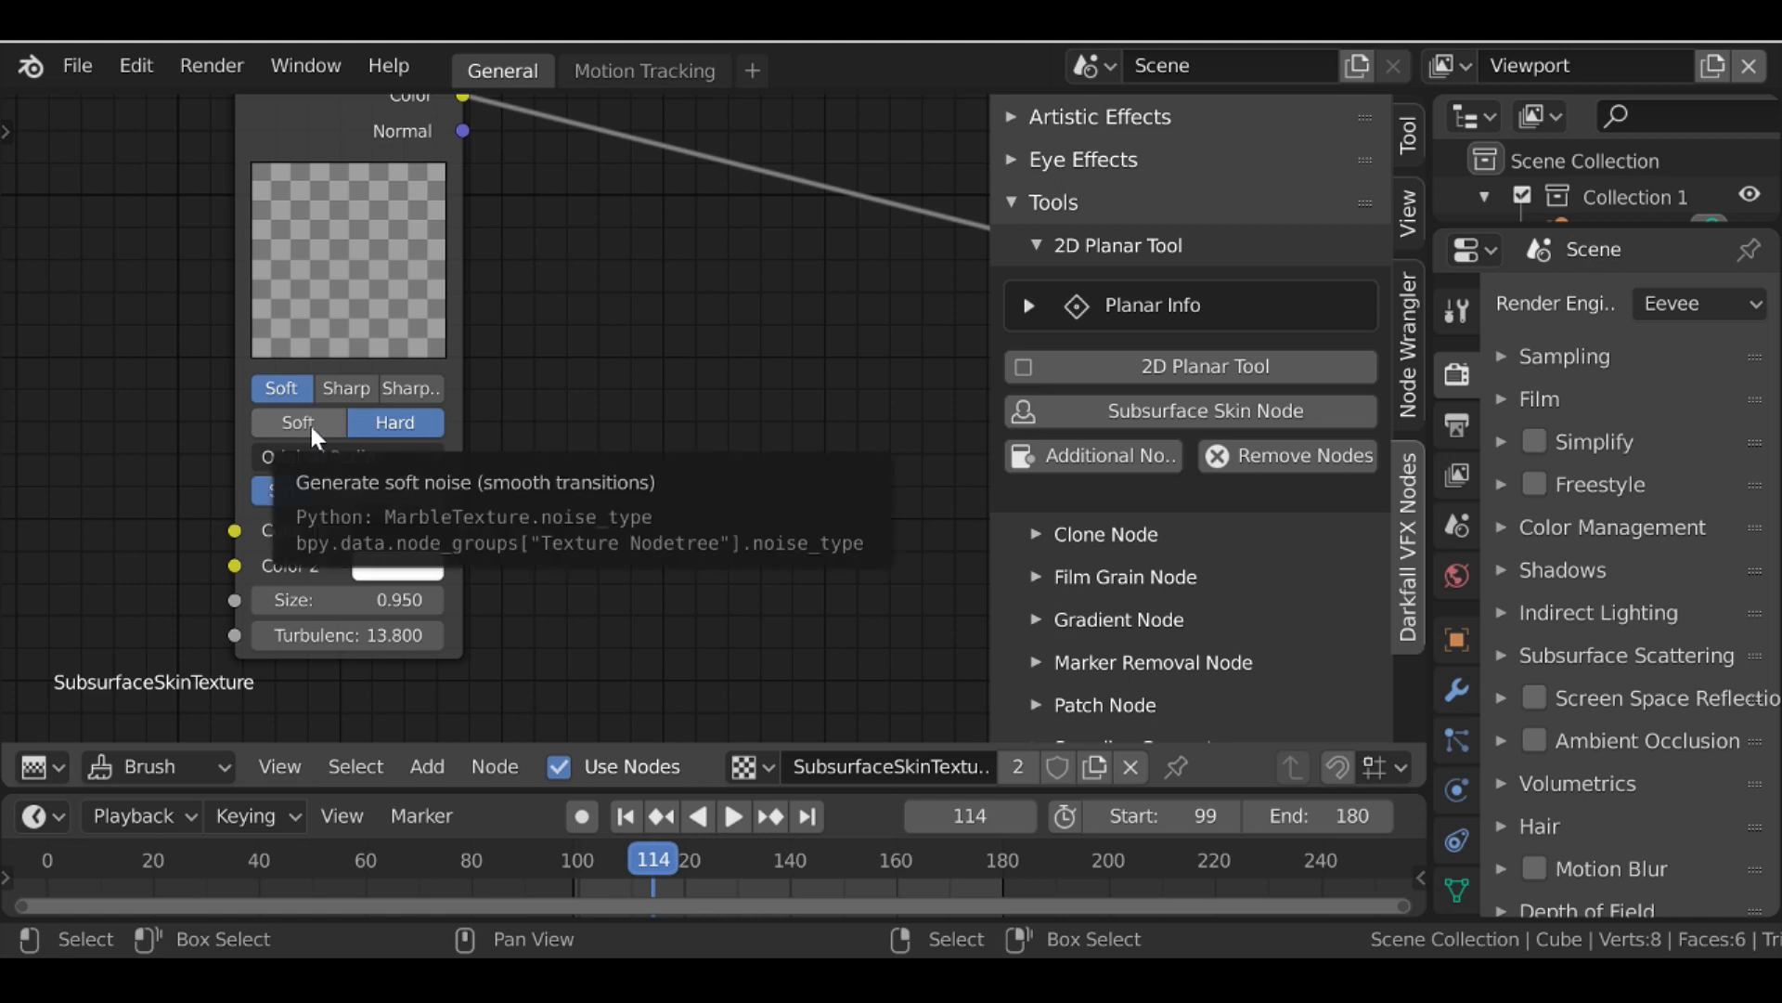
# Return to the Compositor and open the Texture node's Offset values
pyautogui.click(35, 763)
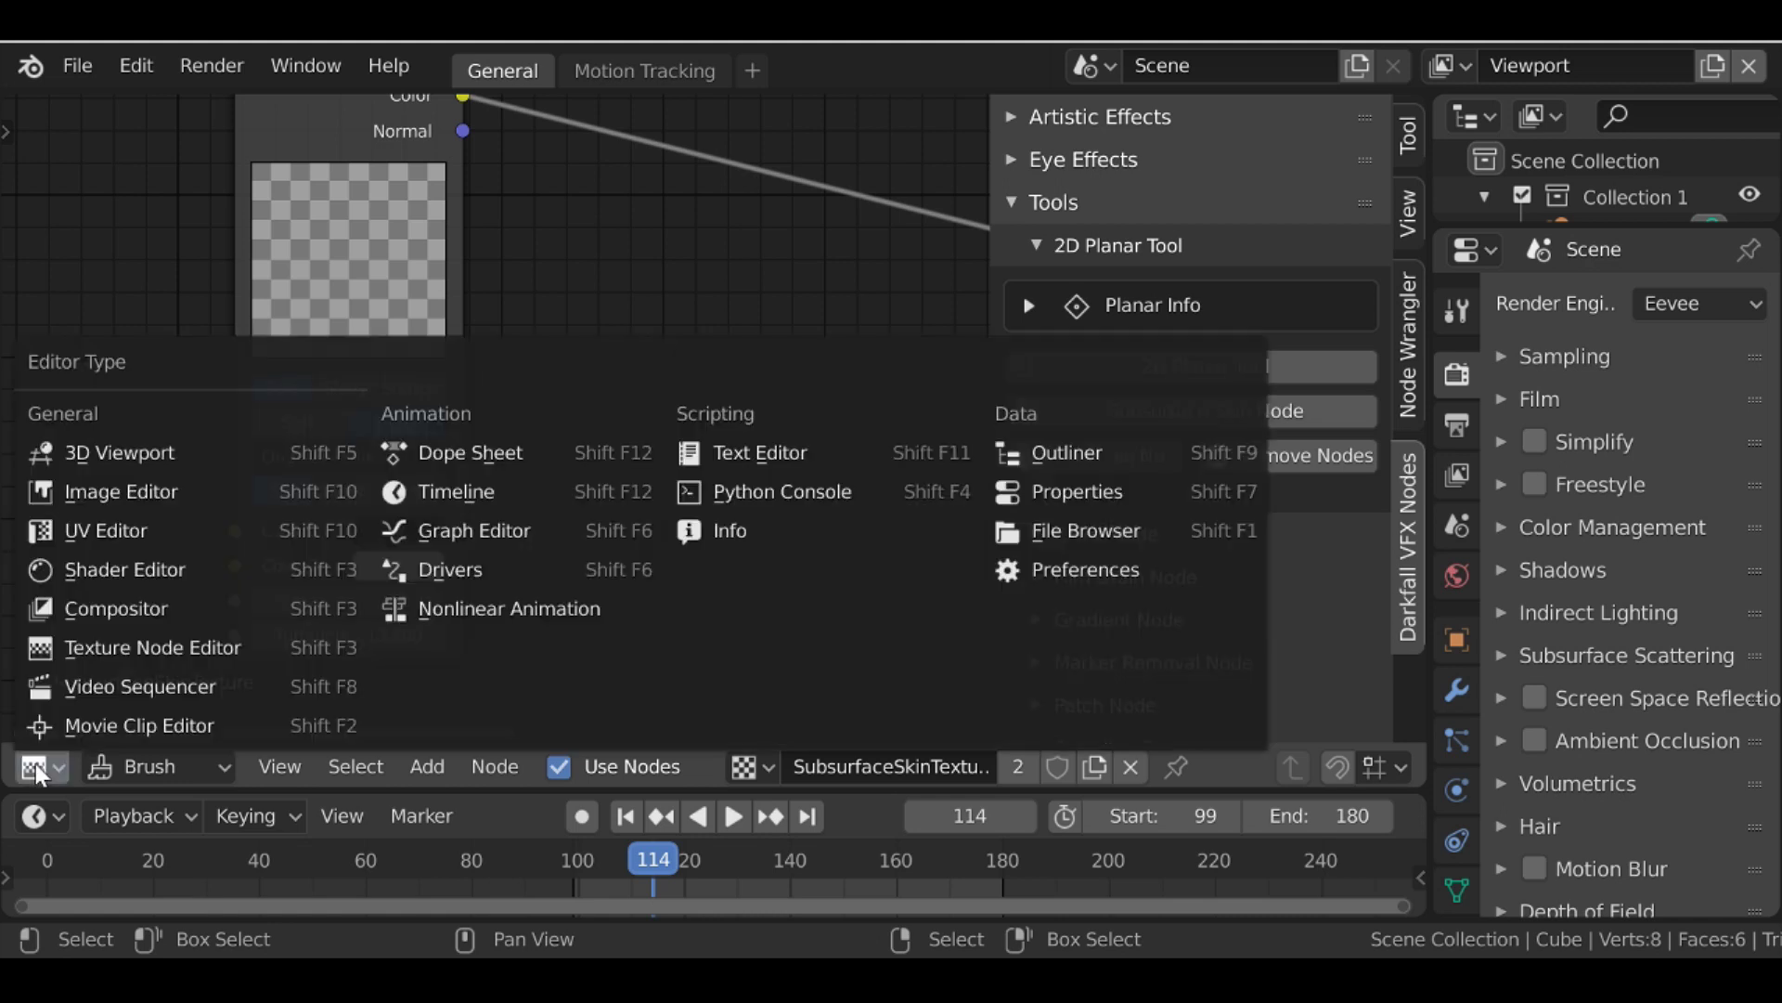
pyautogui.click(153, 610)
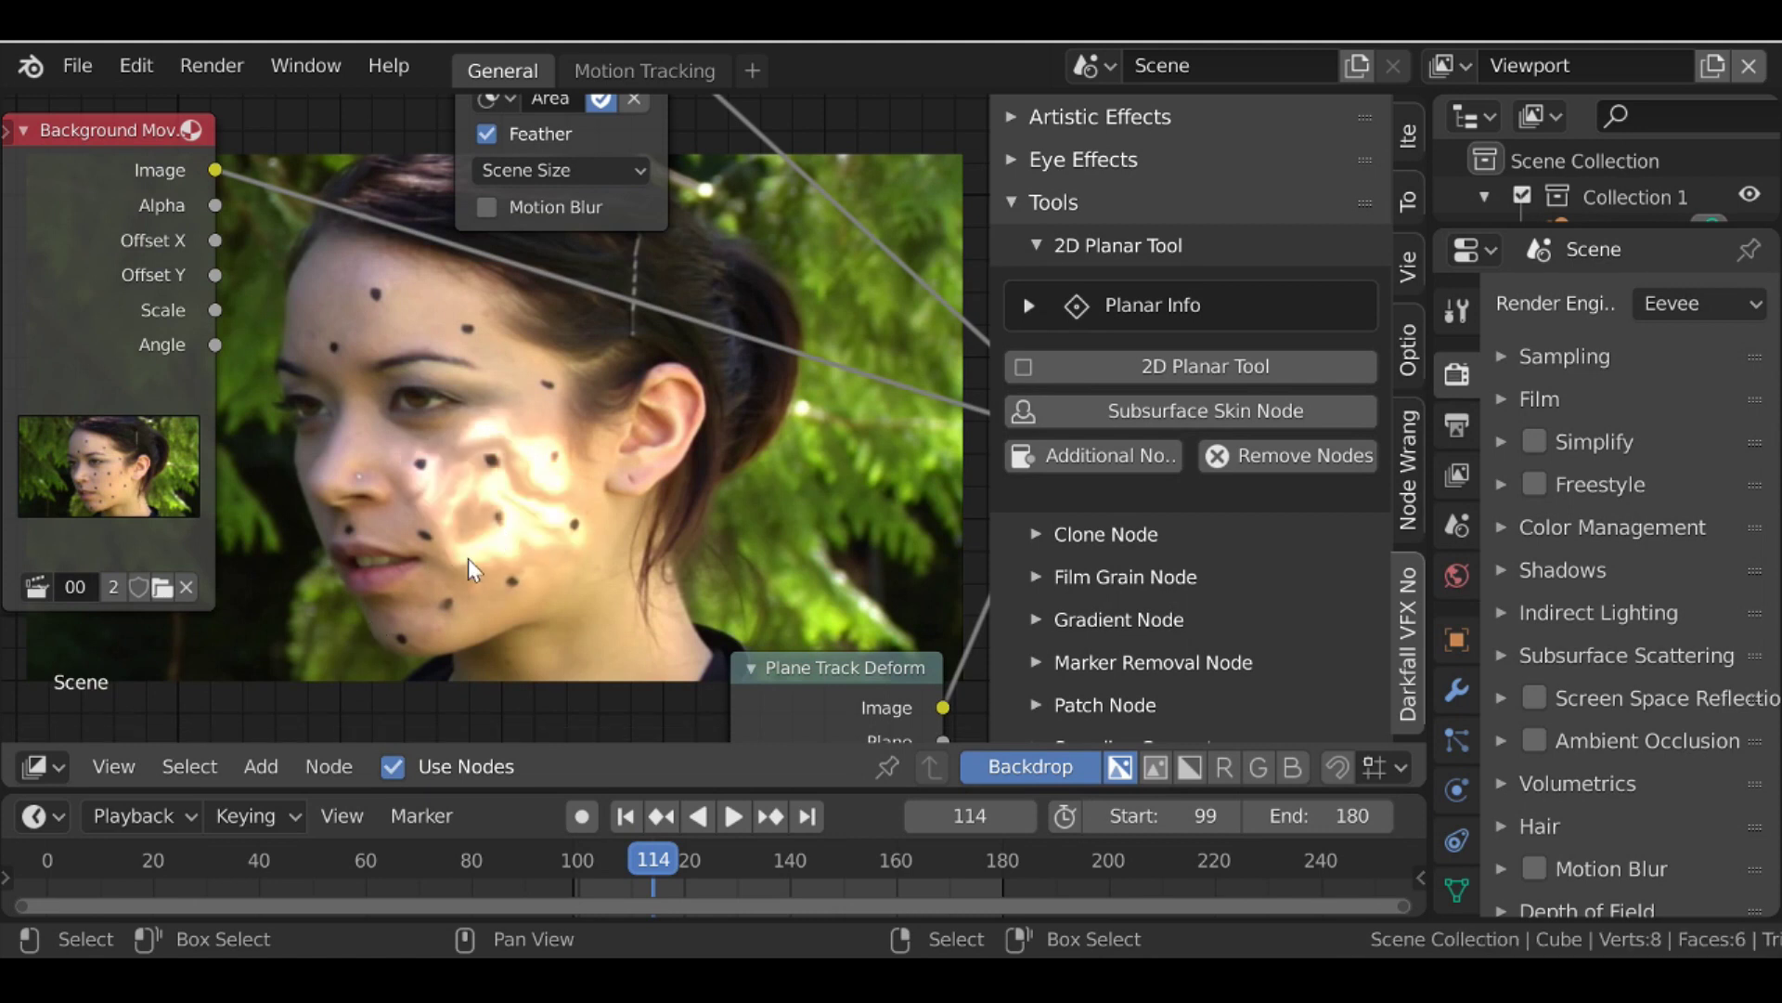
pyautogui.scroll(-5, 537, 526)
pyautogui.moveTo(537, 527); pyautogui.dragTo(637, 99, button='middle')
pyautogui.scroll(2, 302, 550)
pyautogui.moveTo(353, 543); pyautogui.dragTo(350, 426, button='middle')
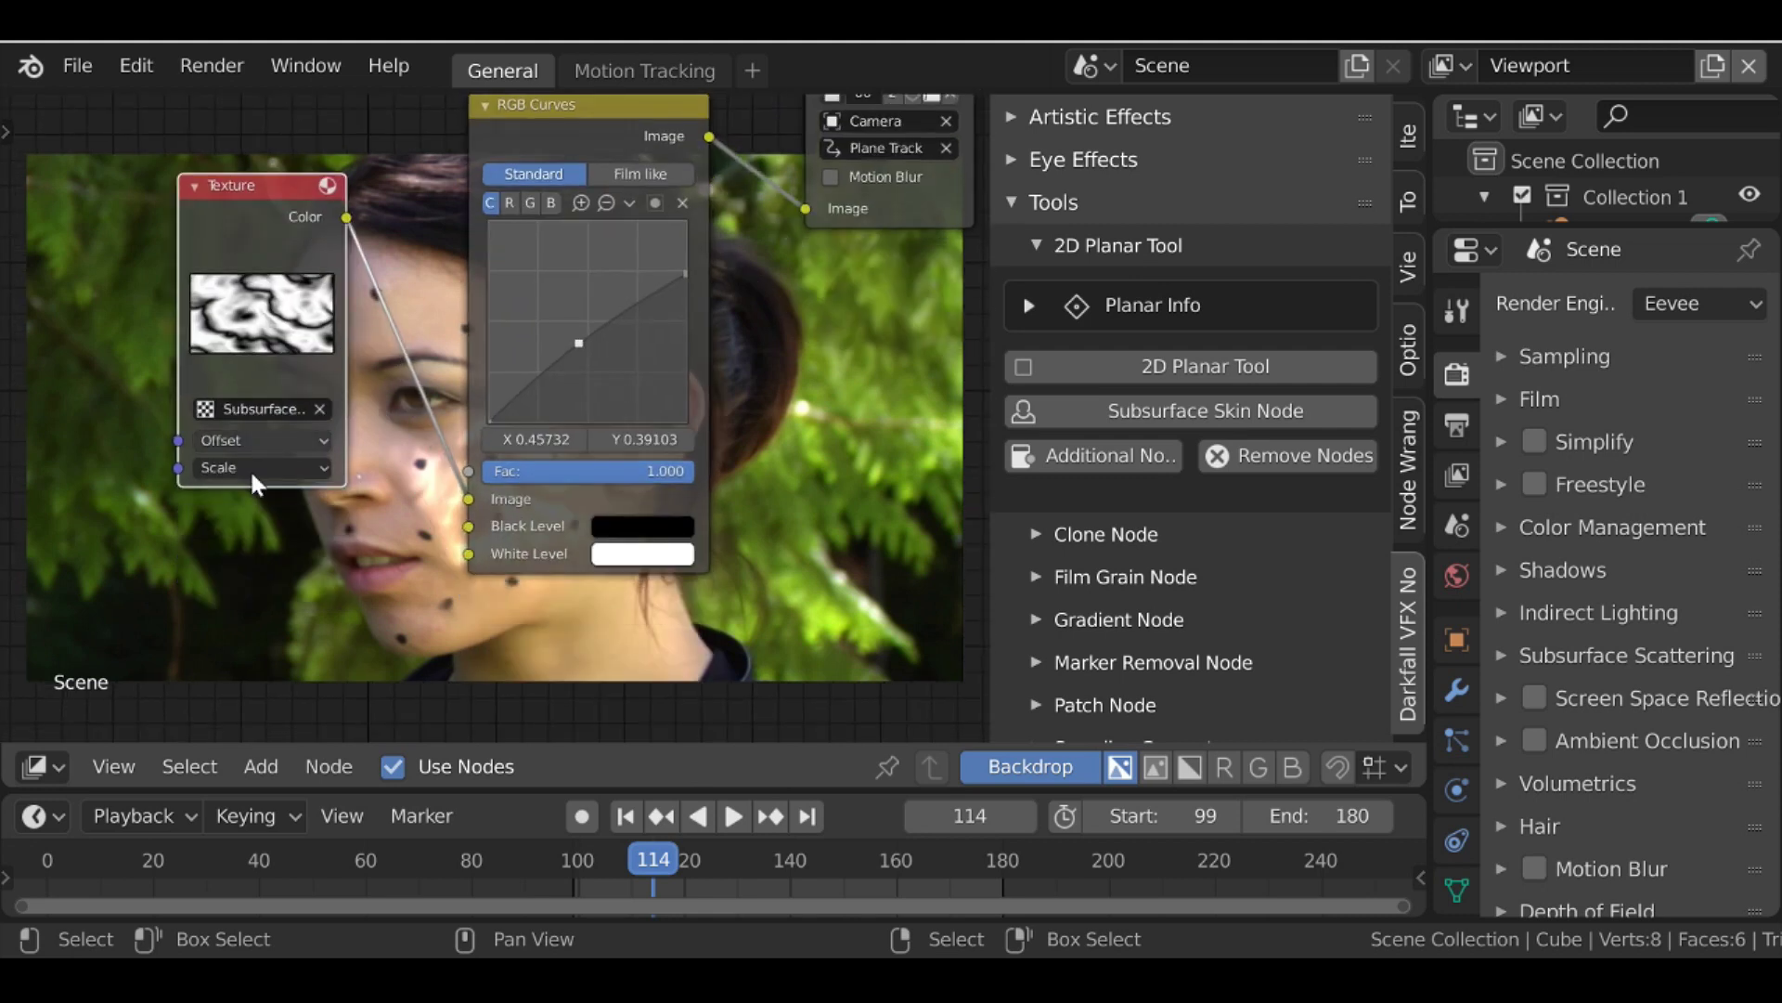
pyautogui.click(246, 441)
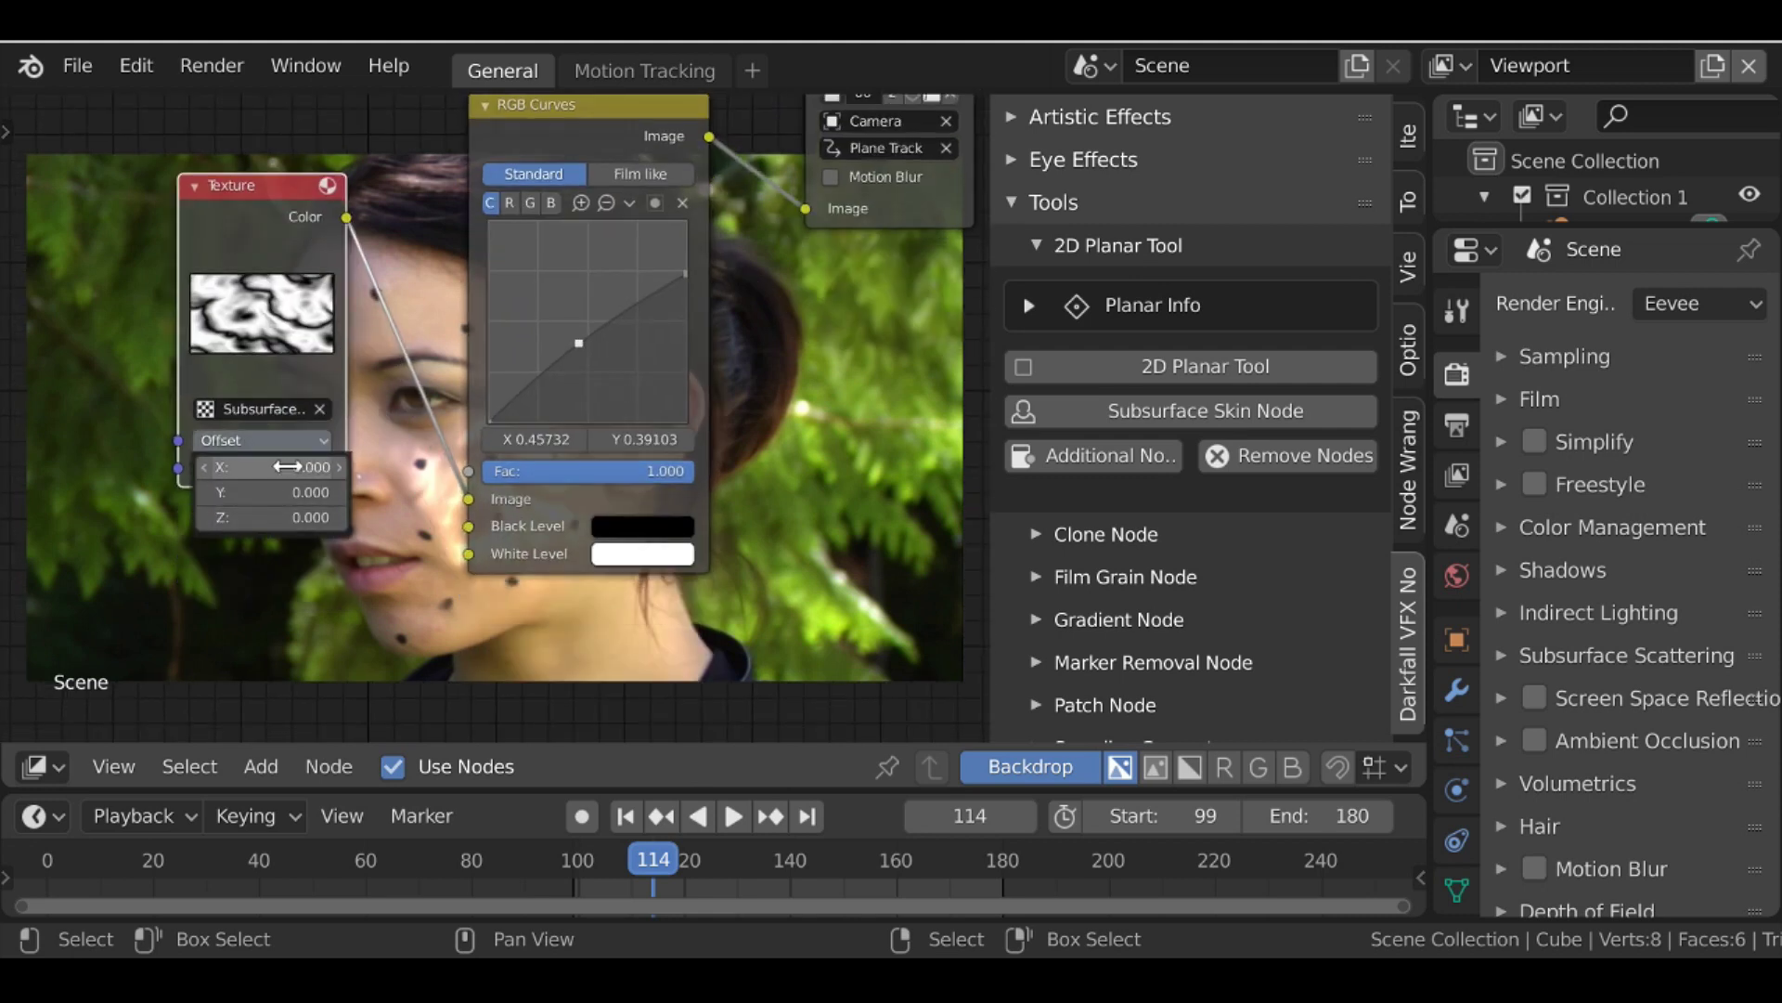
# Raise the RGB Curves middle point slightly and lower the end point to about X 0.99, Y 0.67
pyautogui.moveTo(535, 280); pyautogui.dragTo(211, 384, button='middle')
pyautogui.moveTo(254, 443); pyautogui.dragTo(258, 438)
pyautogui.moveTo(360, 376); pyautogui.dragTo(360, 390)
pyautogui.moveTo(269, 434); pyautogui.dragTo(122, 221, button='middle')
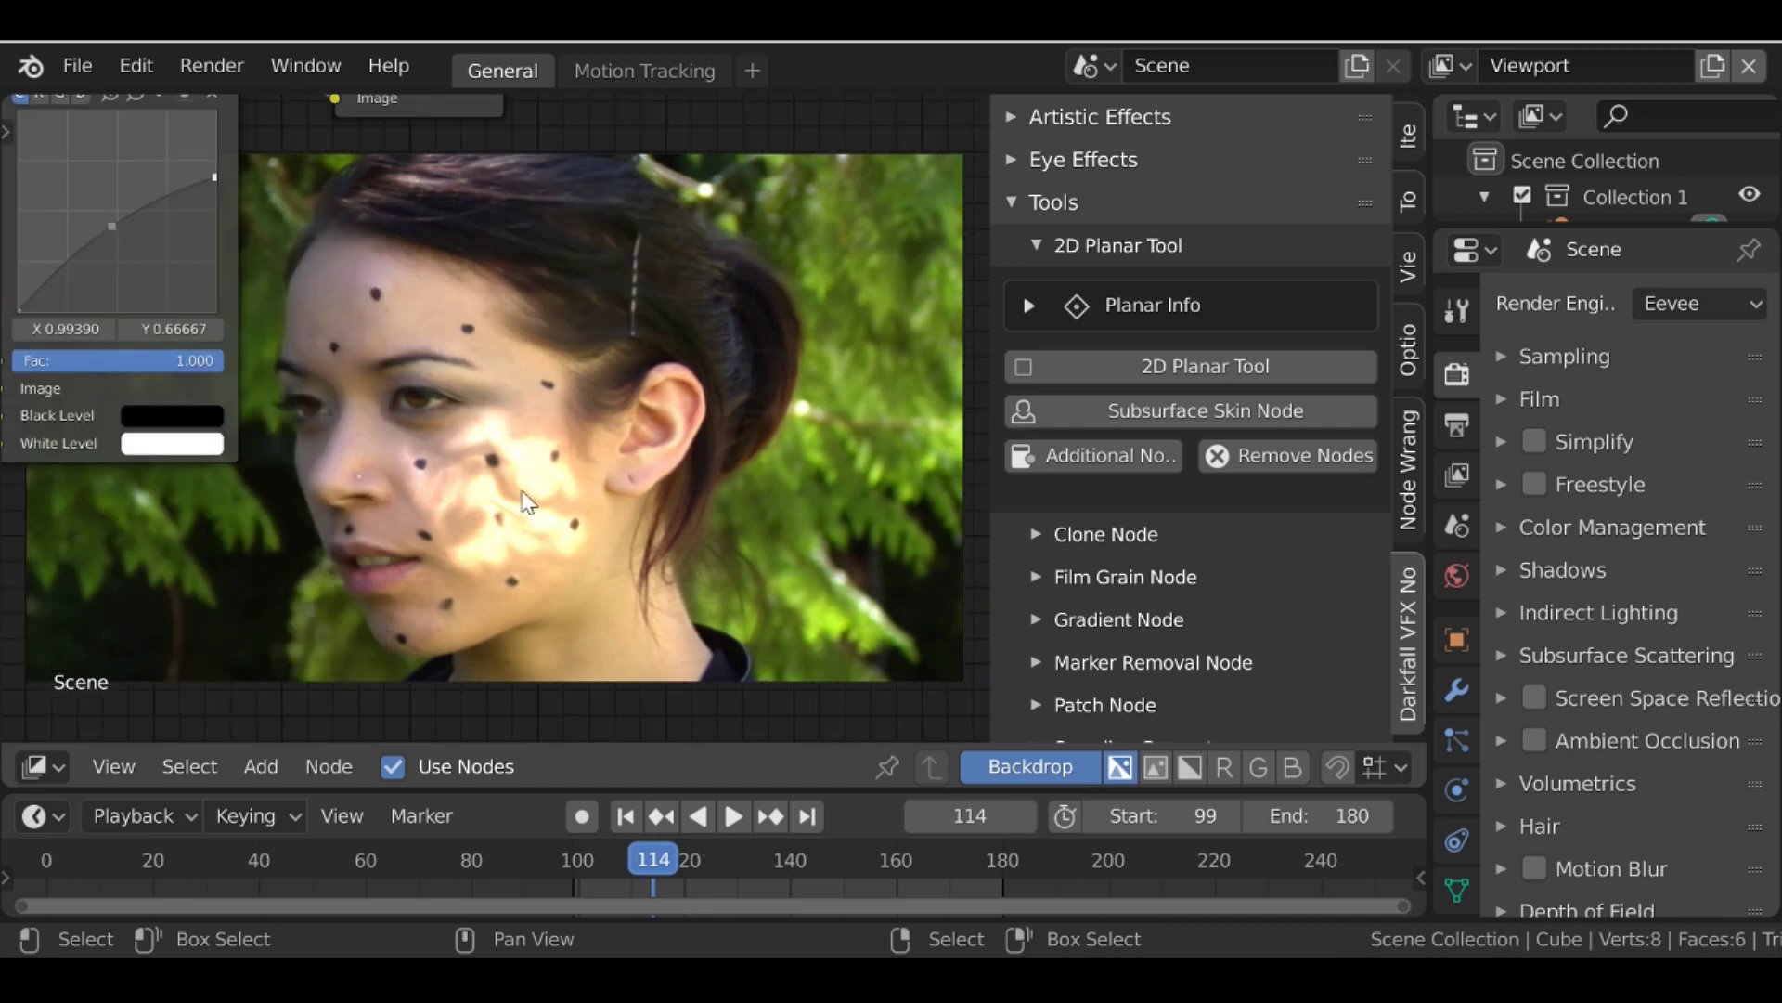
# Move the background footage node away from the other nodes in the compositing tree
pyautogui.scroll(-3, 603, 475)
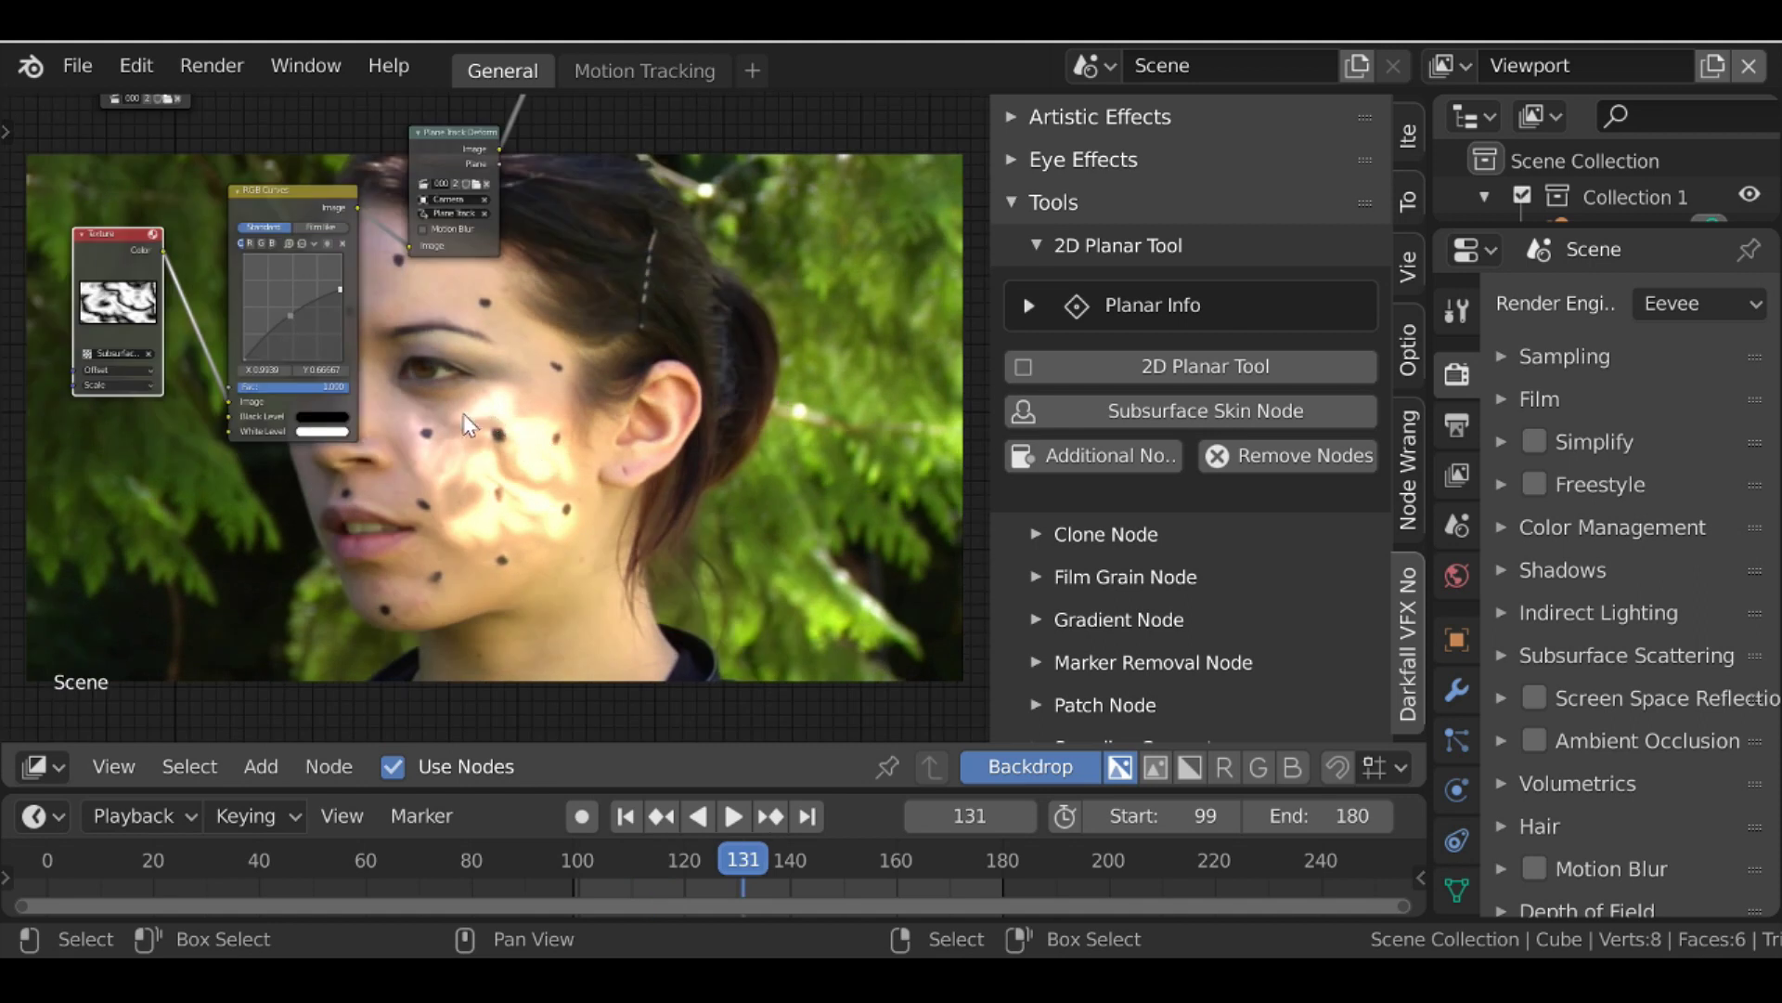
pyautogui.scroll(2, 646, 447)
pyautogui.moveTo(524, 325); pyautogui.dragTo(529, 363, button='middle')
pyautogui.moveTo(416, 177); pyautogui.dragTo(220, 200)
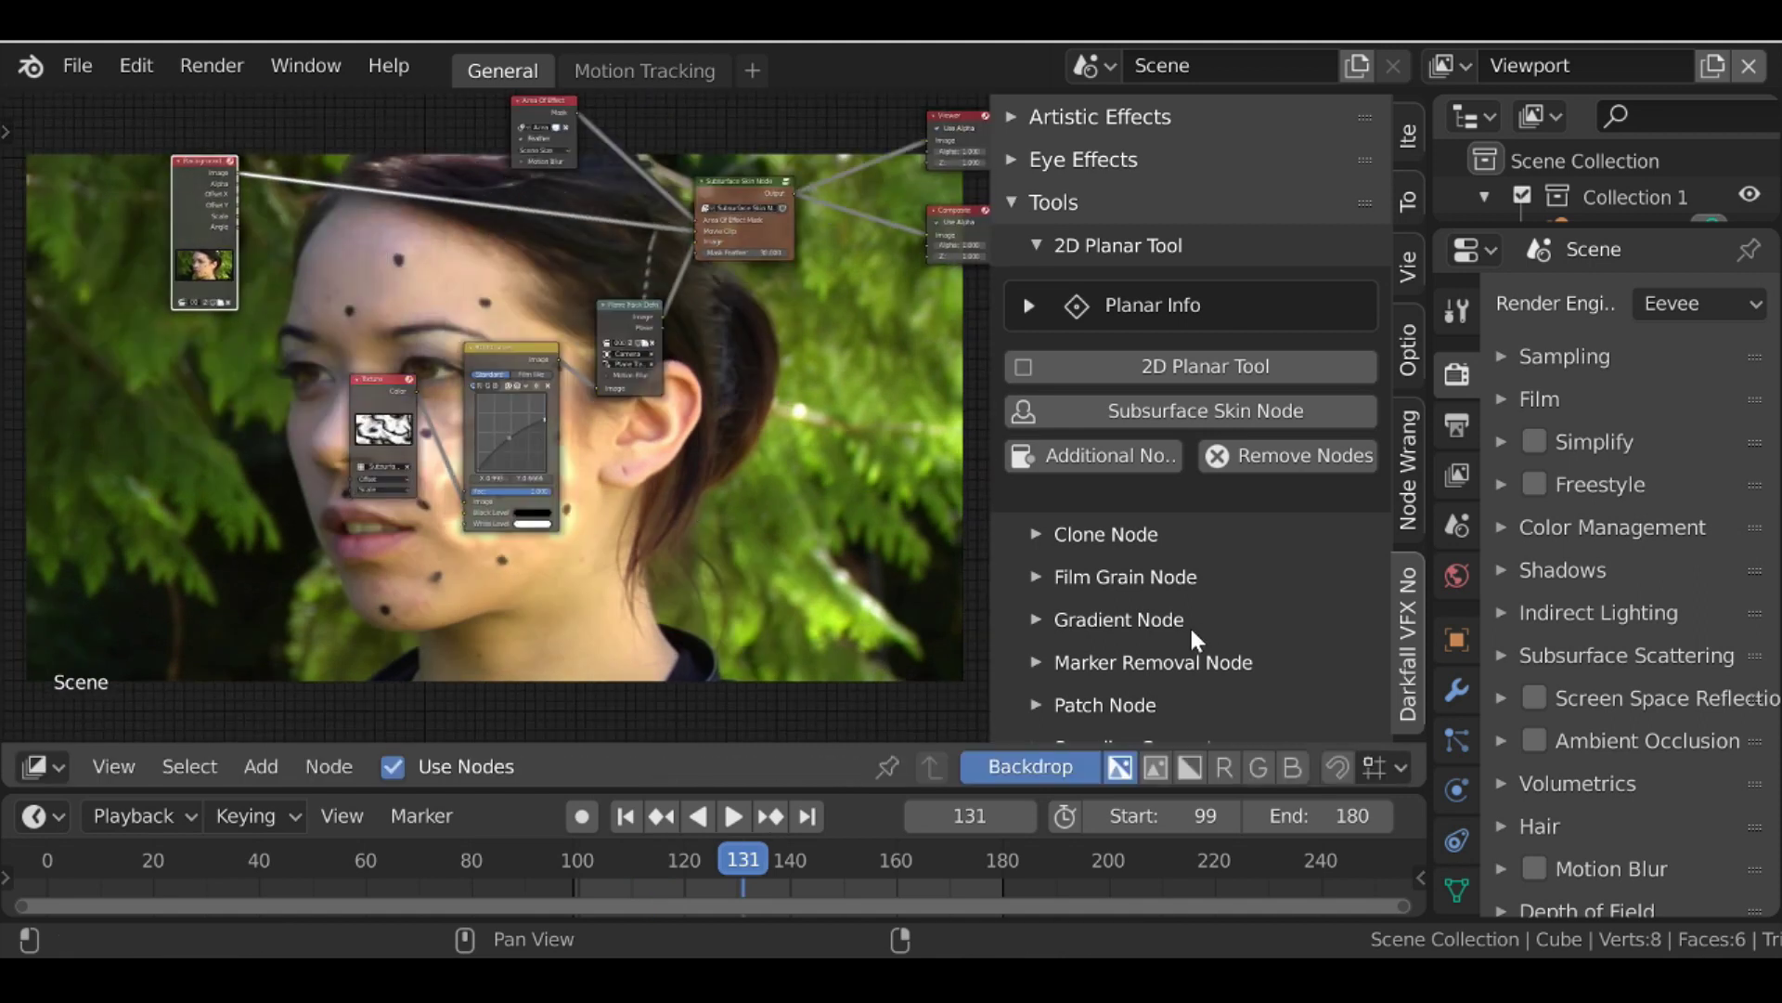
# Expand the Marker Removal Node section and look over the other Darkfall VFX tool sections and the node tree
pyautogui.click(1173, 662)
pyautogui.scroll(-3, 1172, 661)
pyautogui.click(1173, 661)
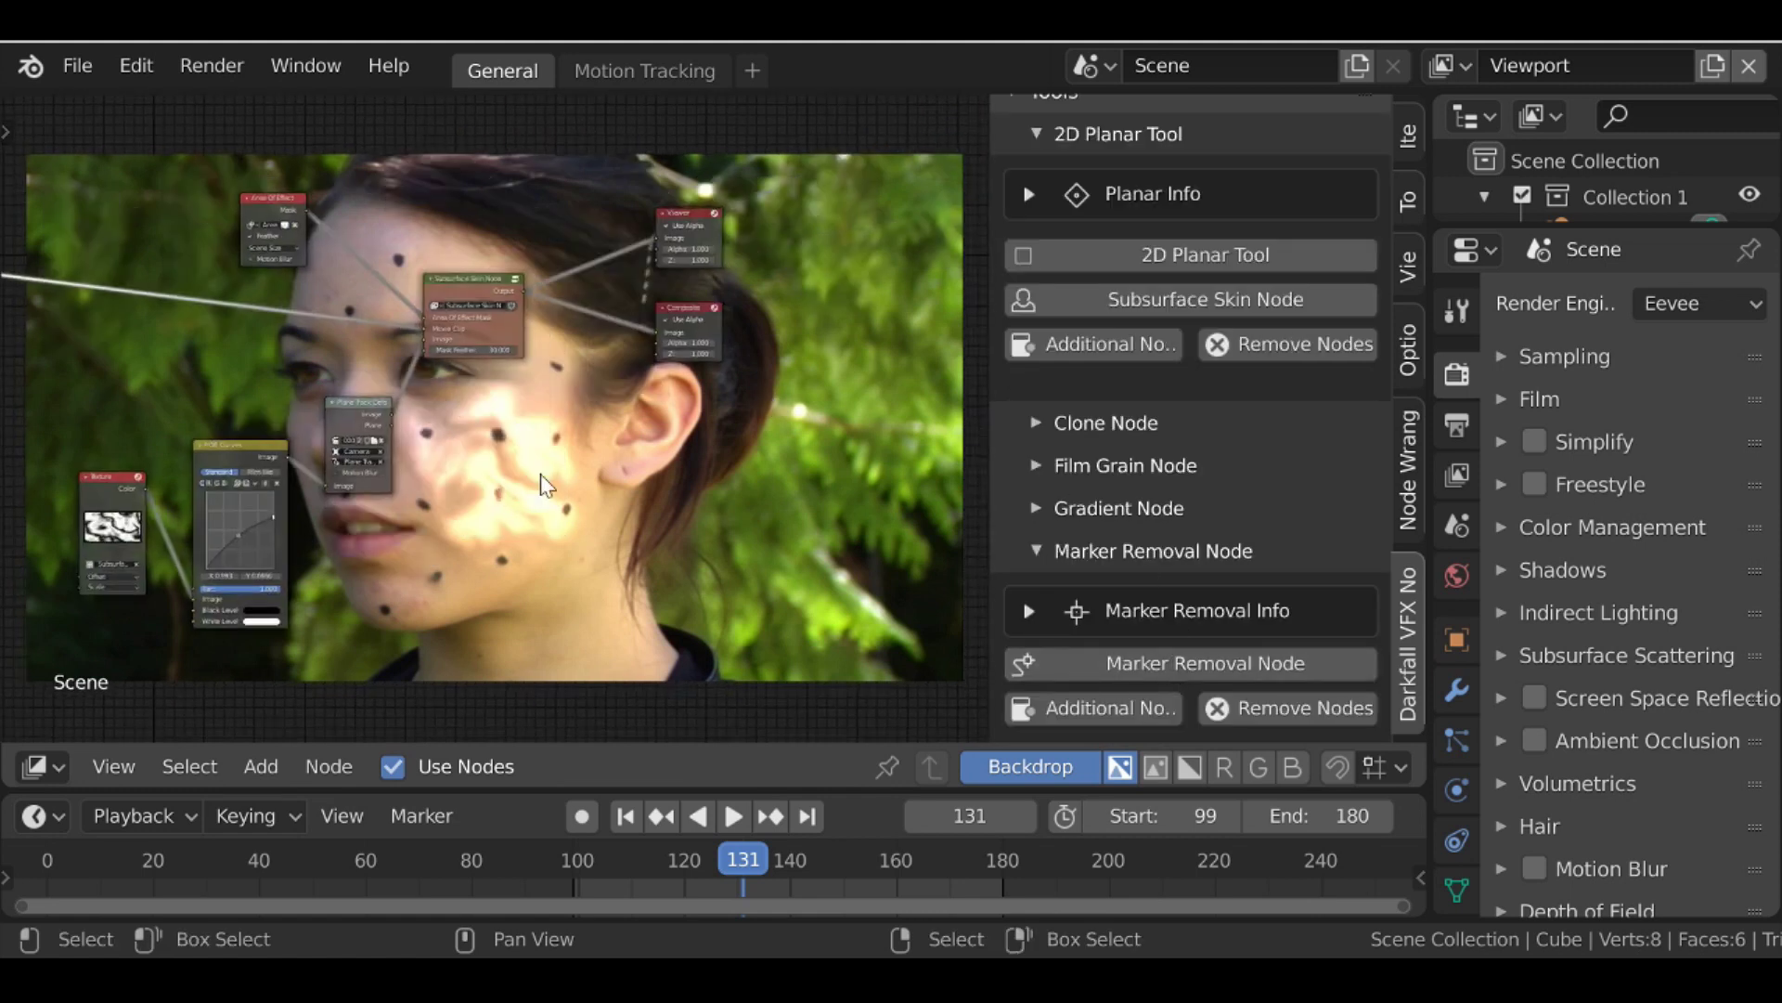
pyautogui.scroll(10, 1192, 436)
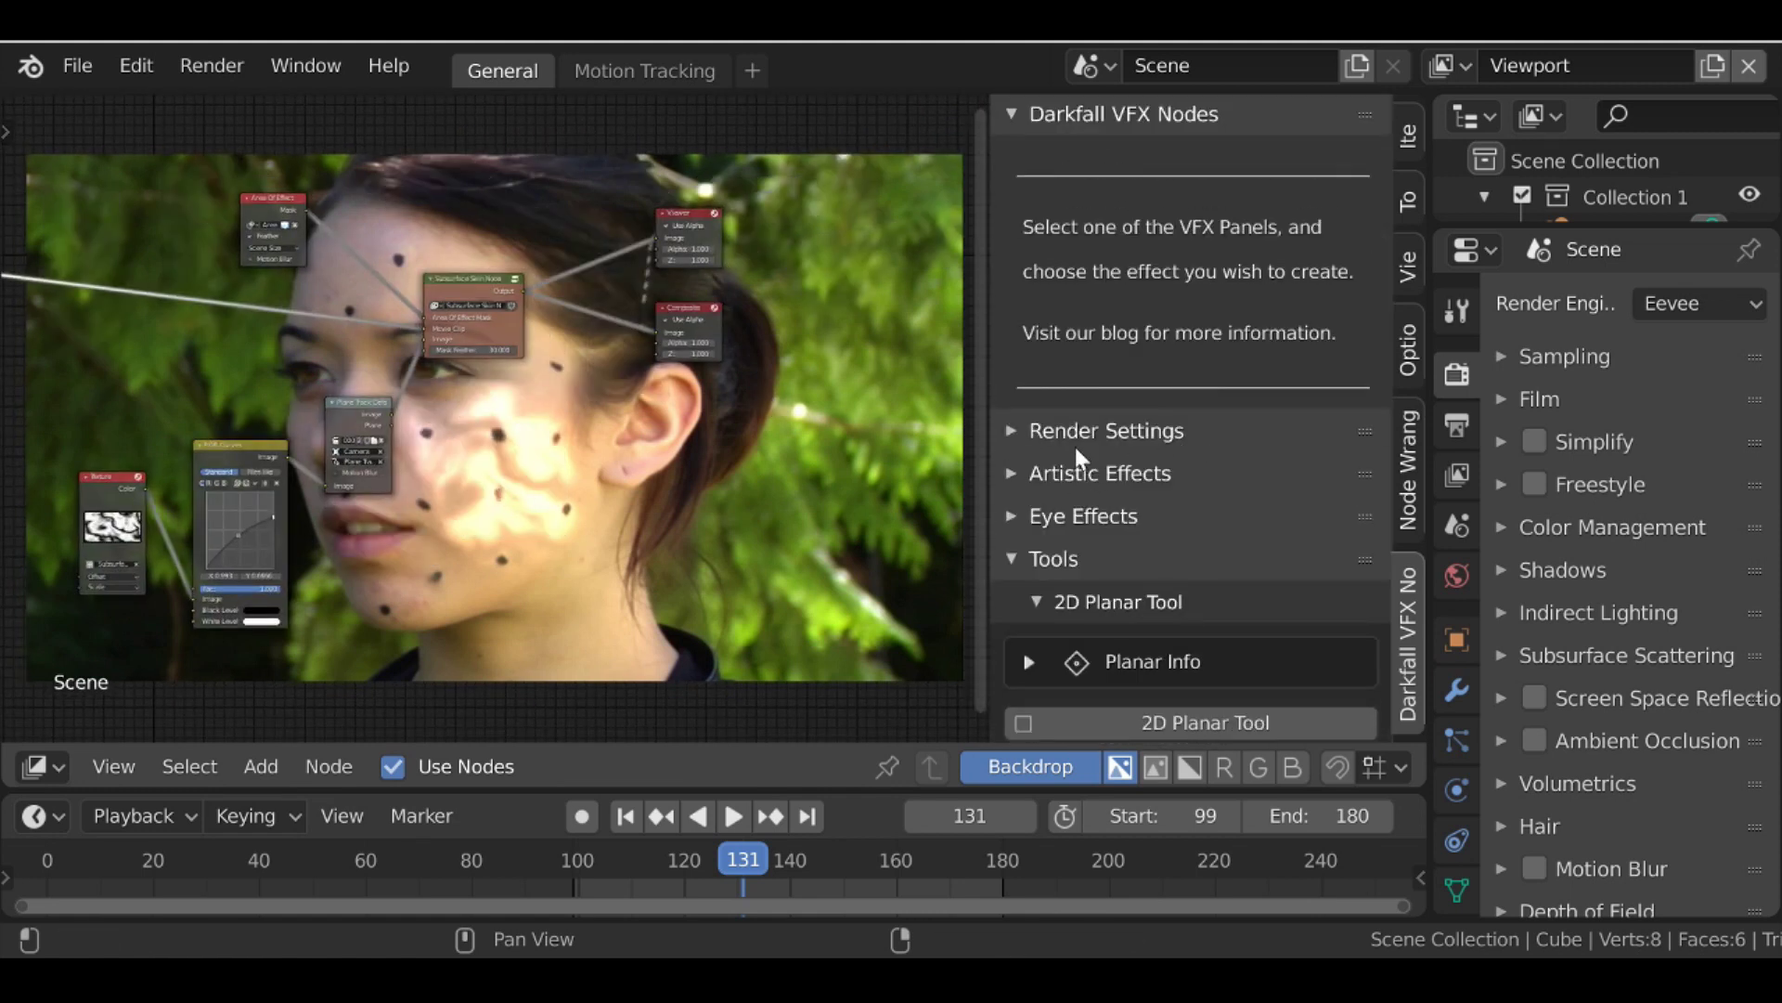
pyautogui.click(1040, 430)
pyautogui.scroll(-15, 1059, 482)
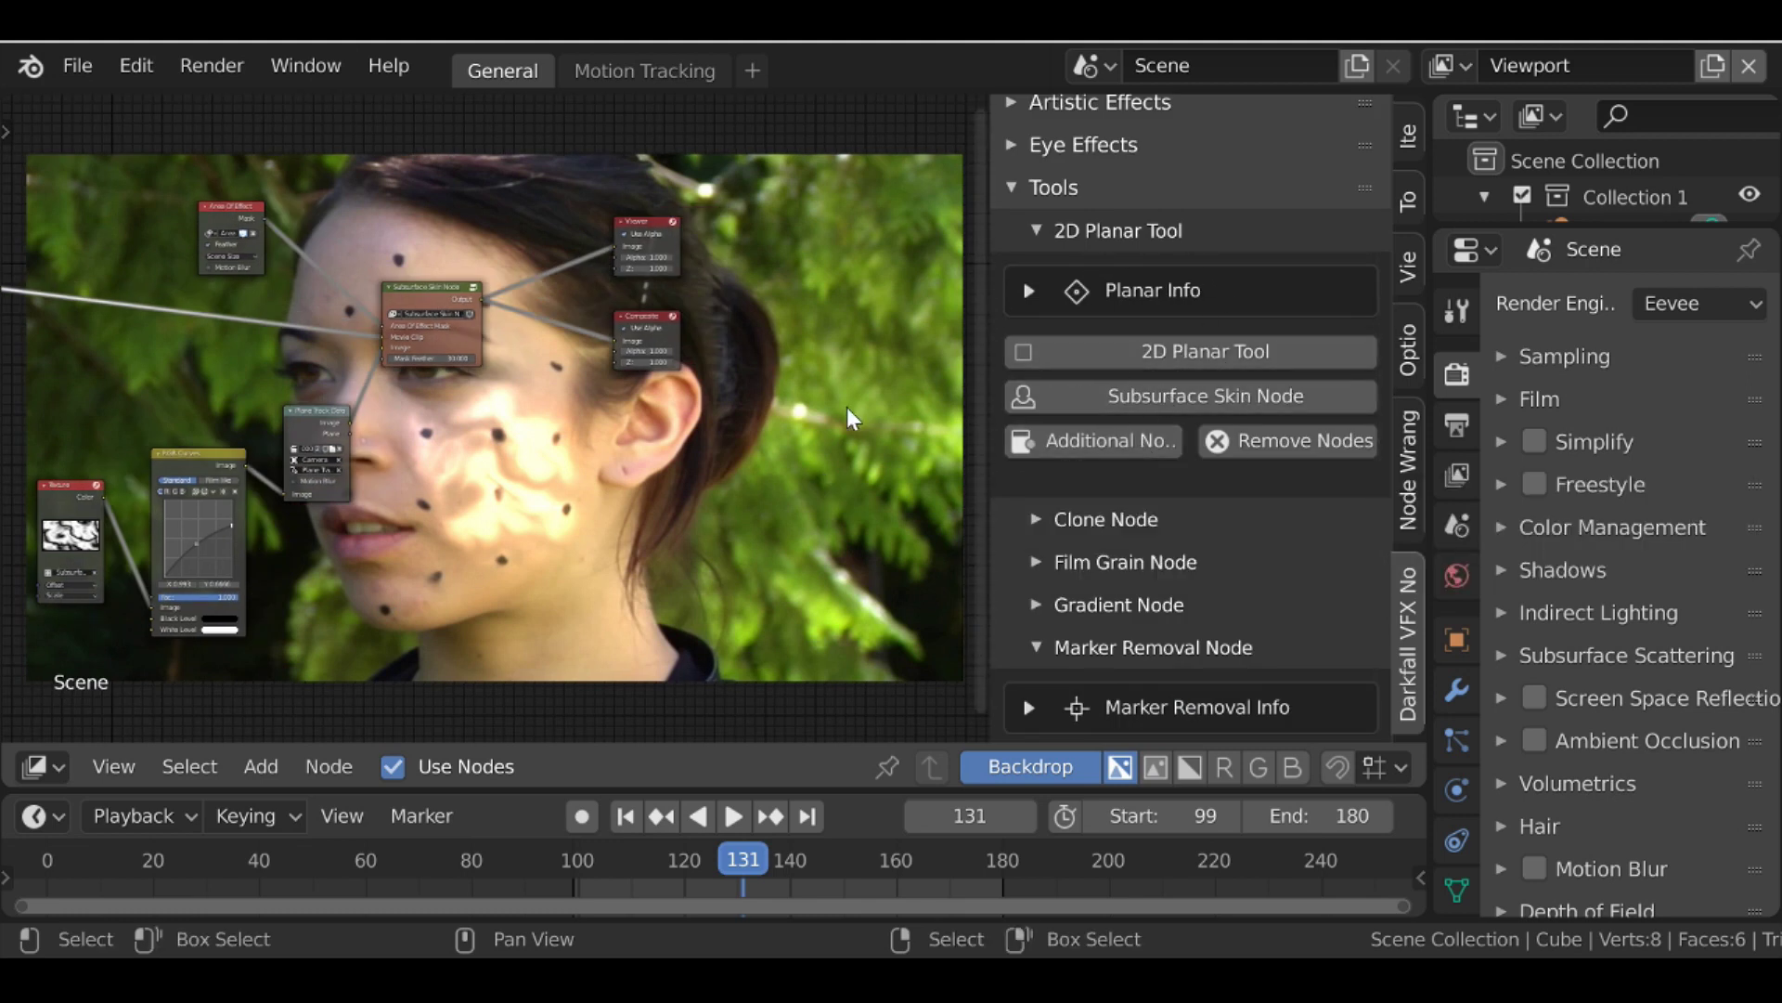
pyautogui.moveTo(616, 405); pyautogui.dragTo(496, 331, button='middle')
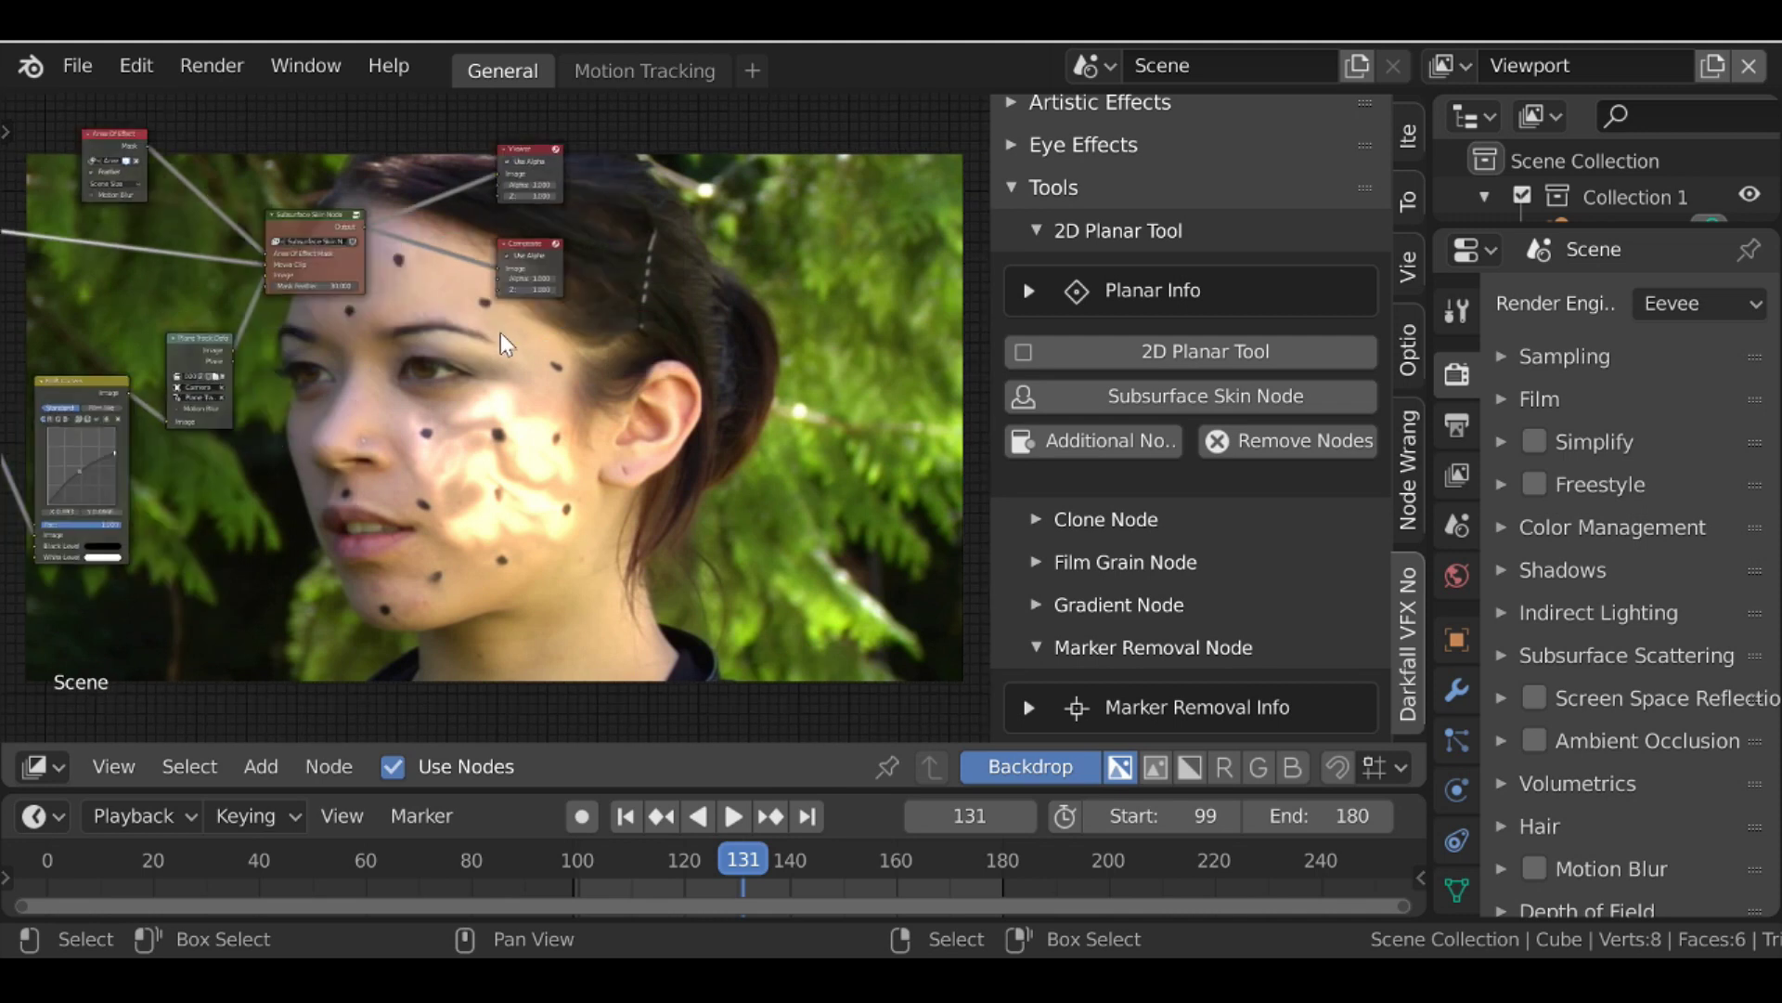